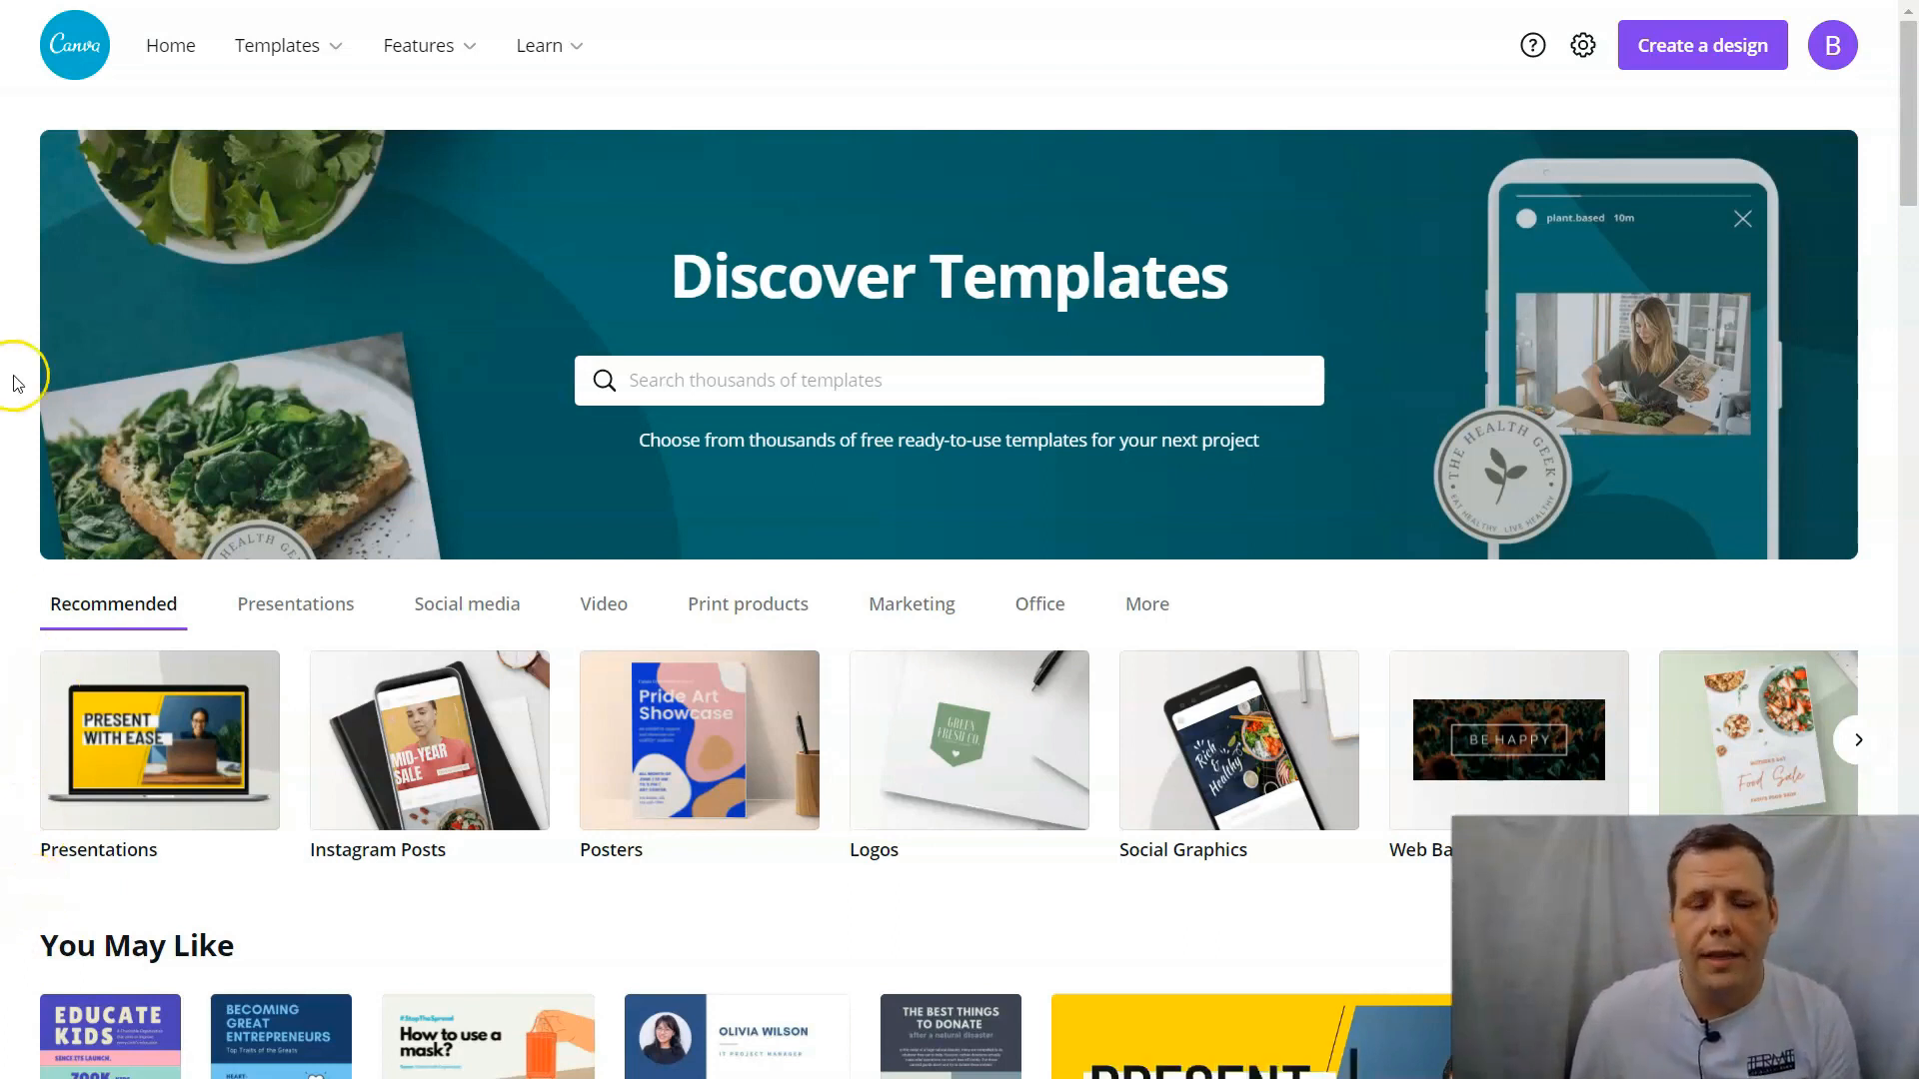
Step: Open the logo templates from the Business template category
mouse_move(322, 42)
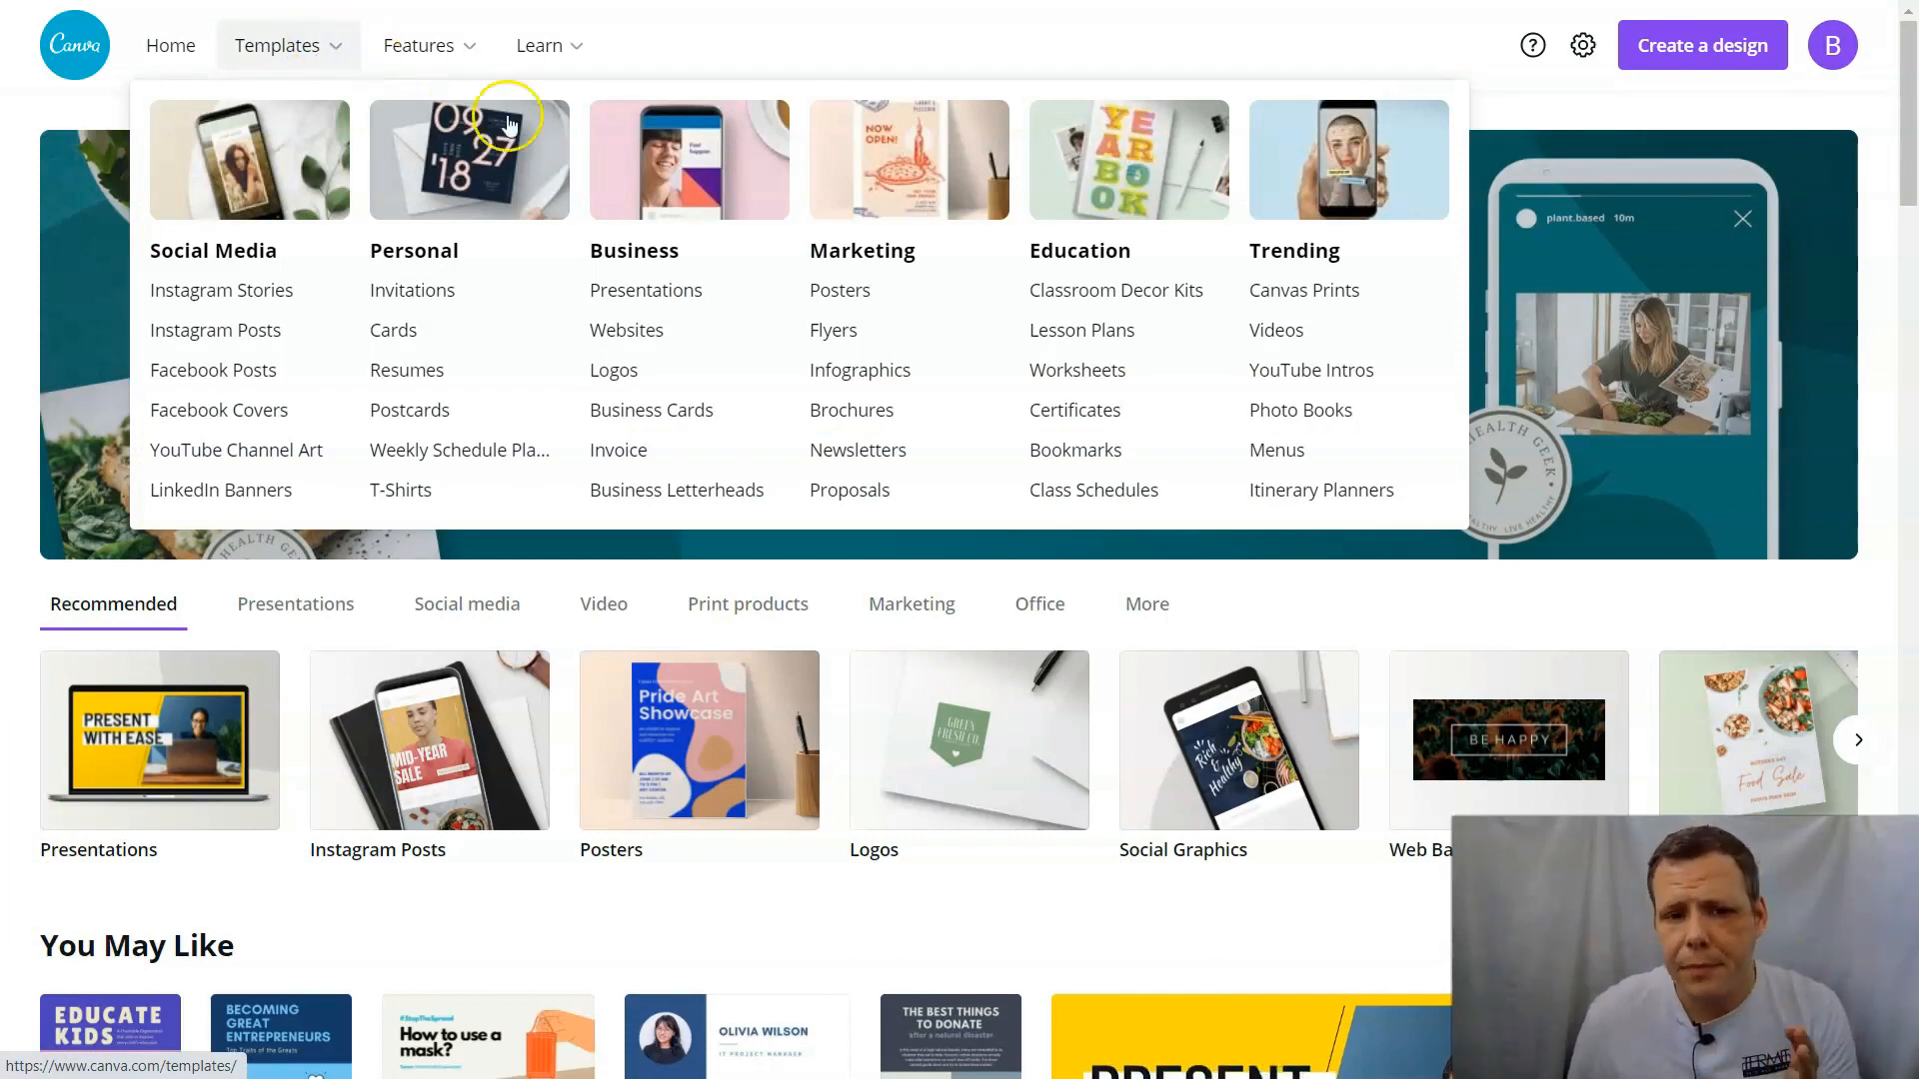
mouse_move(440, 48)
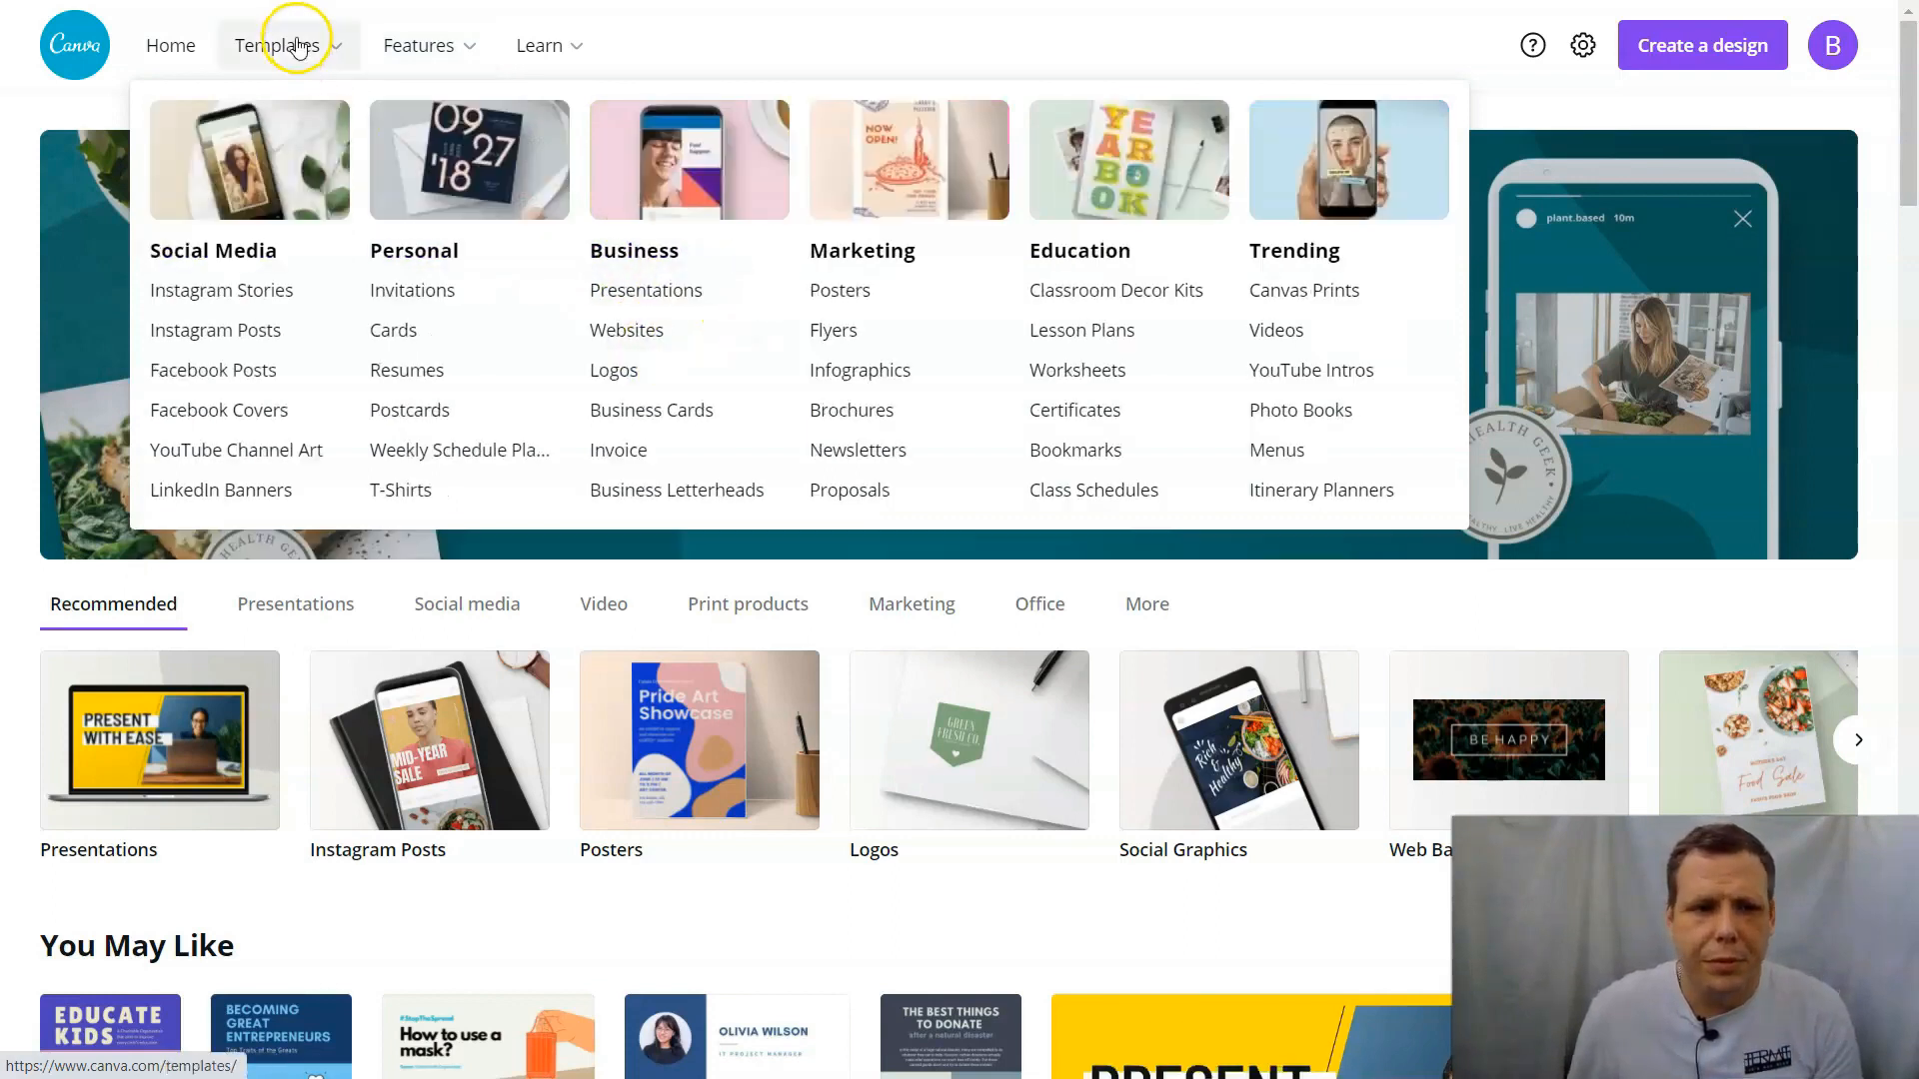
click(607, 375)
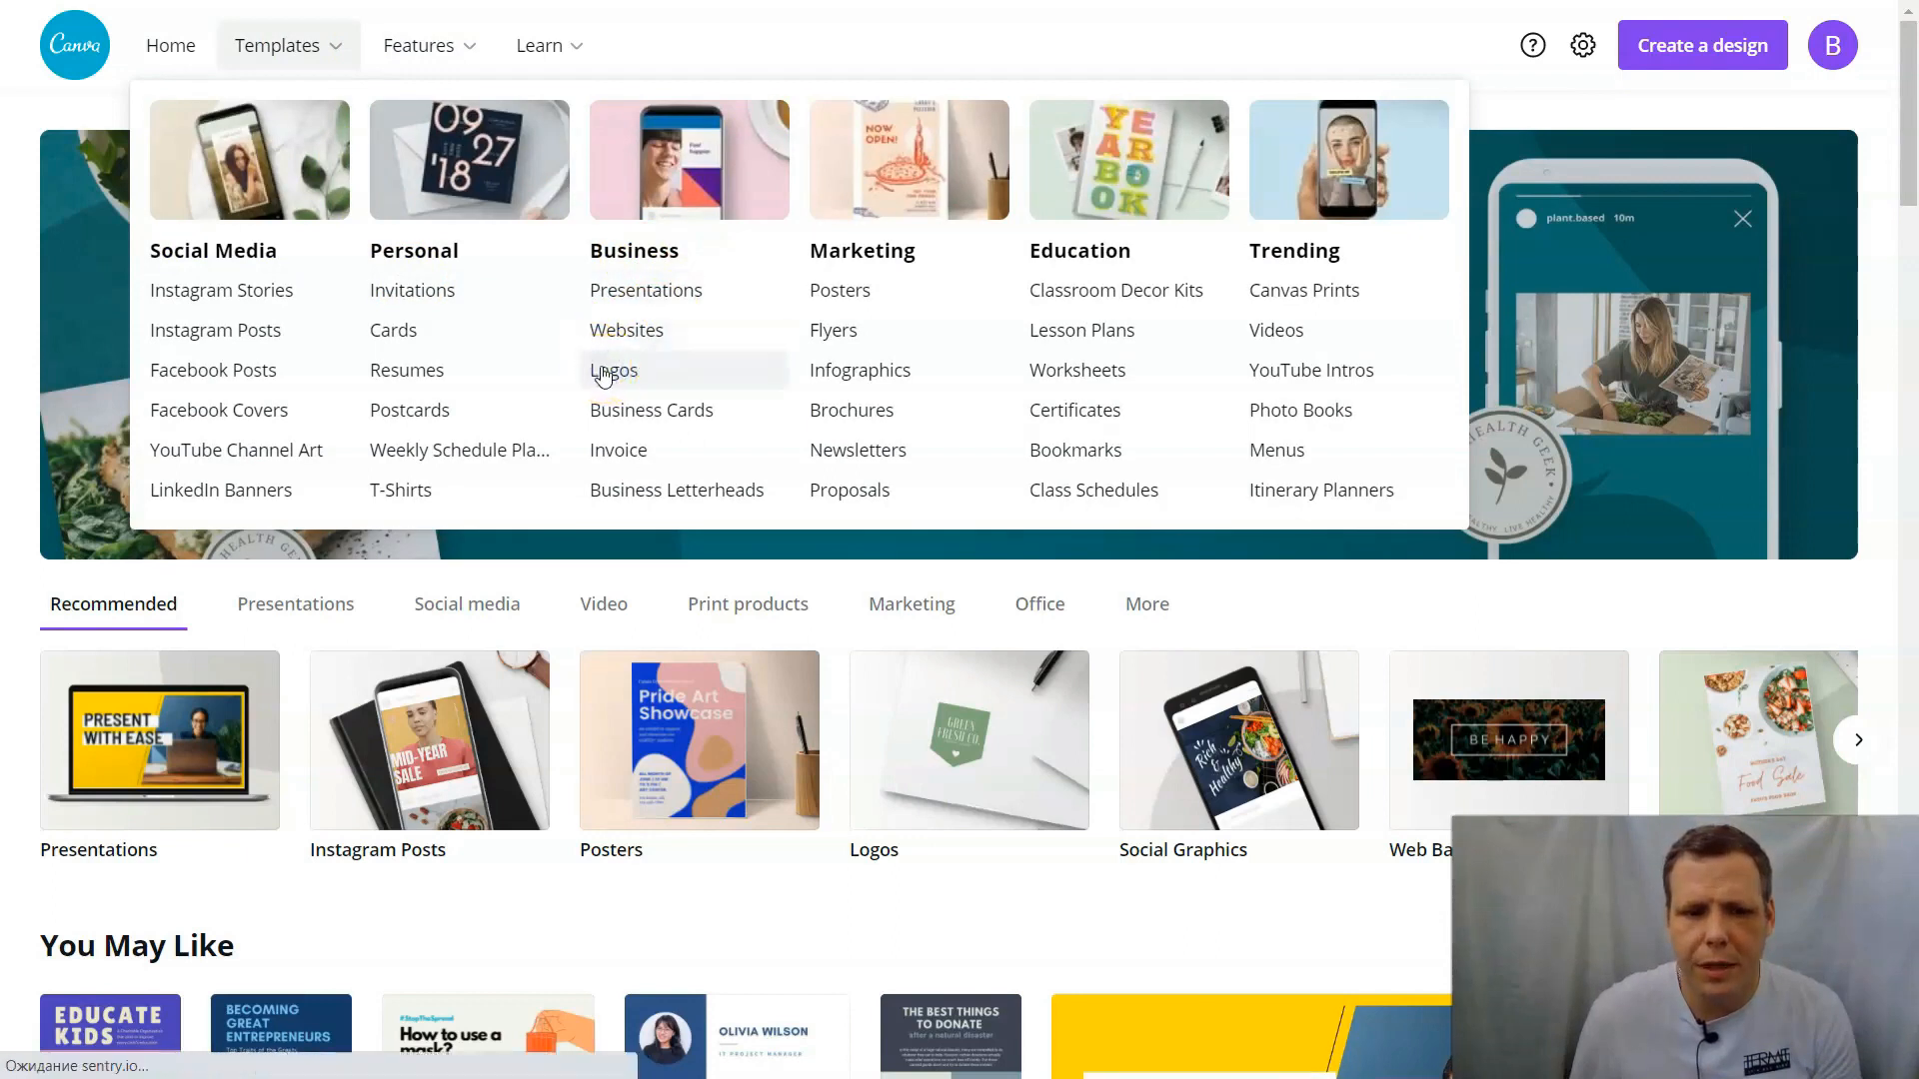
Step: Expand the full list of theme filters and filter the logo templates by the Hospital theme
scroll(575, 369, down, 3)
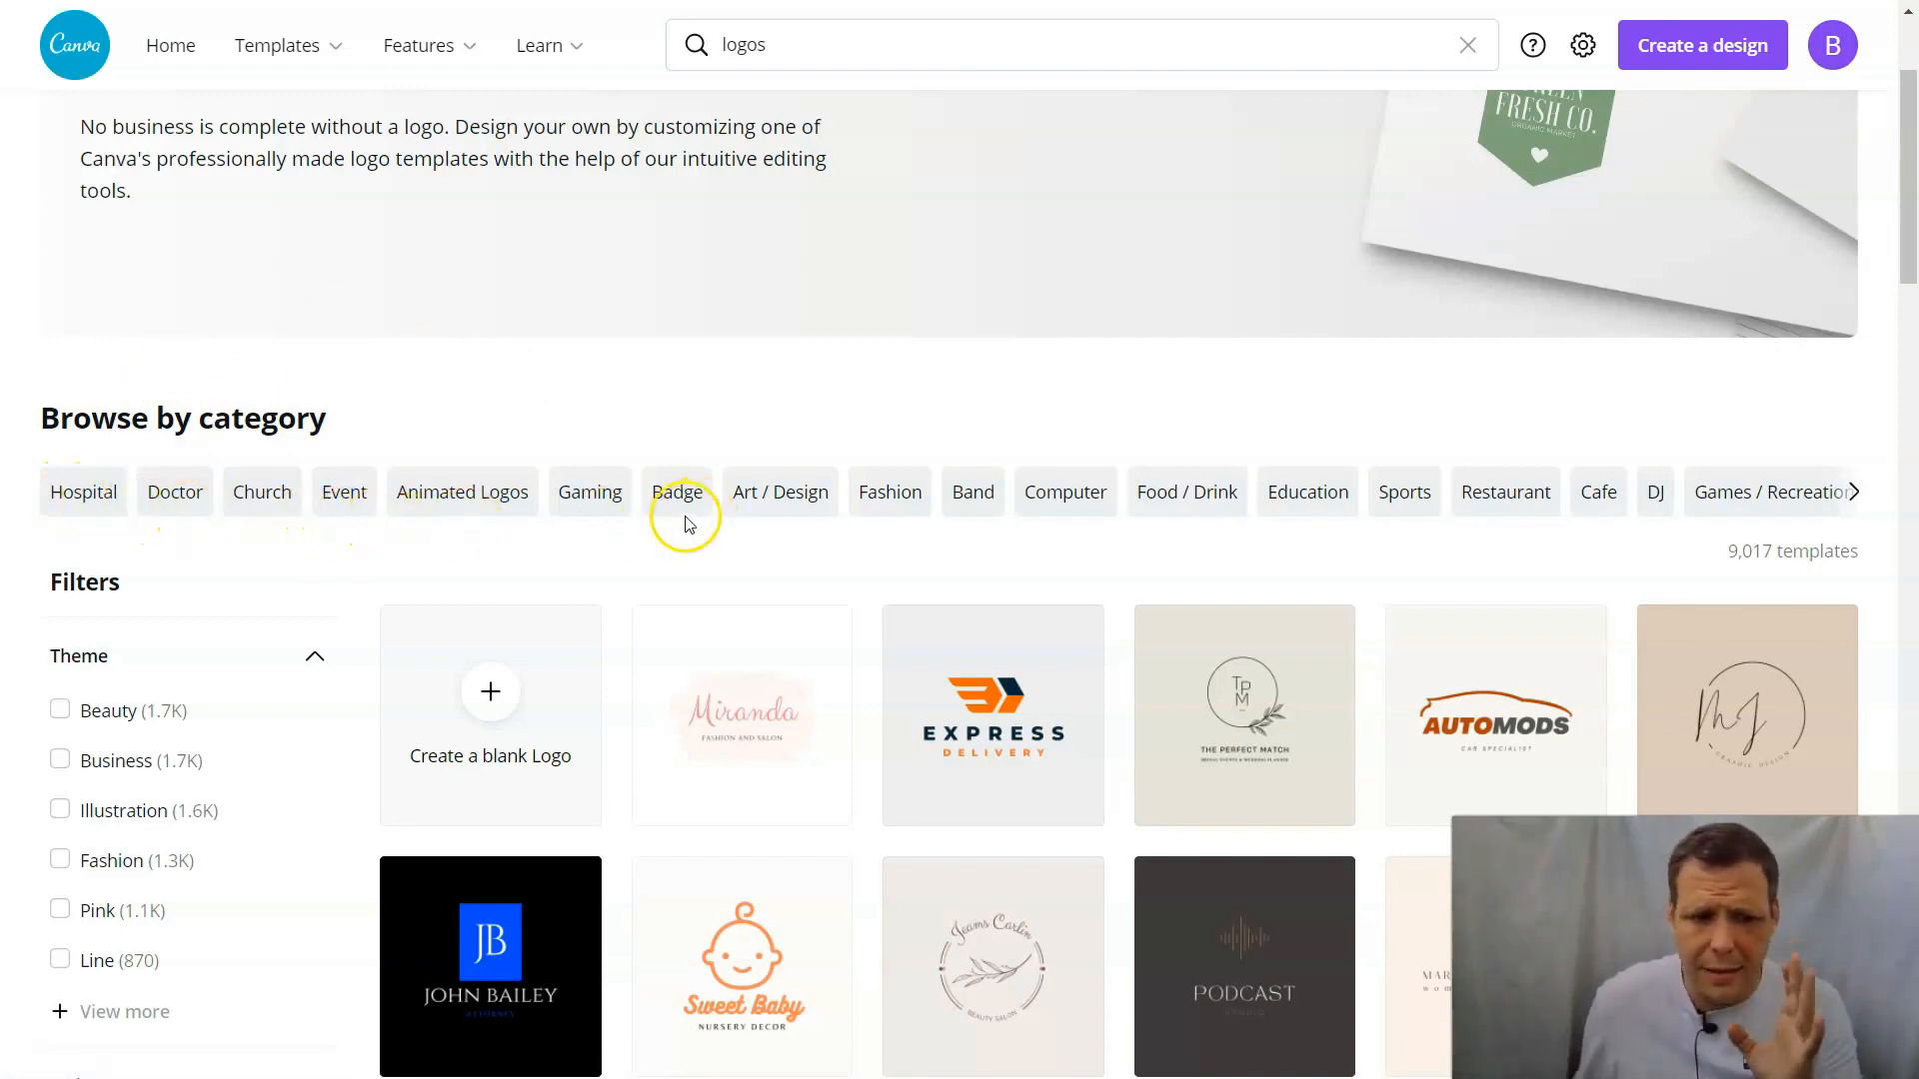
scroll(111, 629, down, 3)
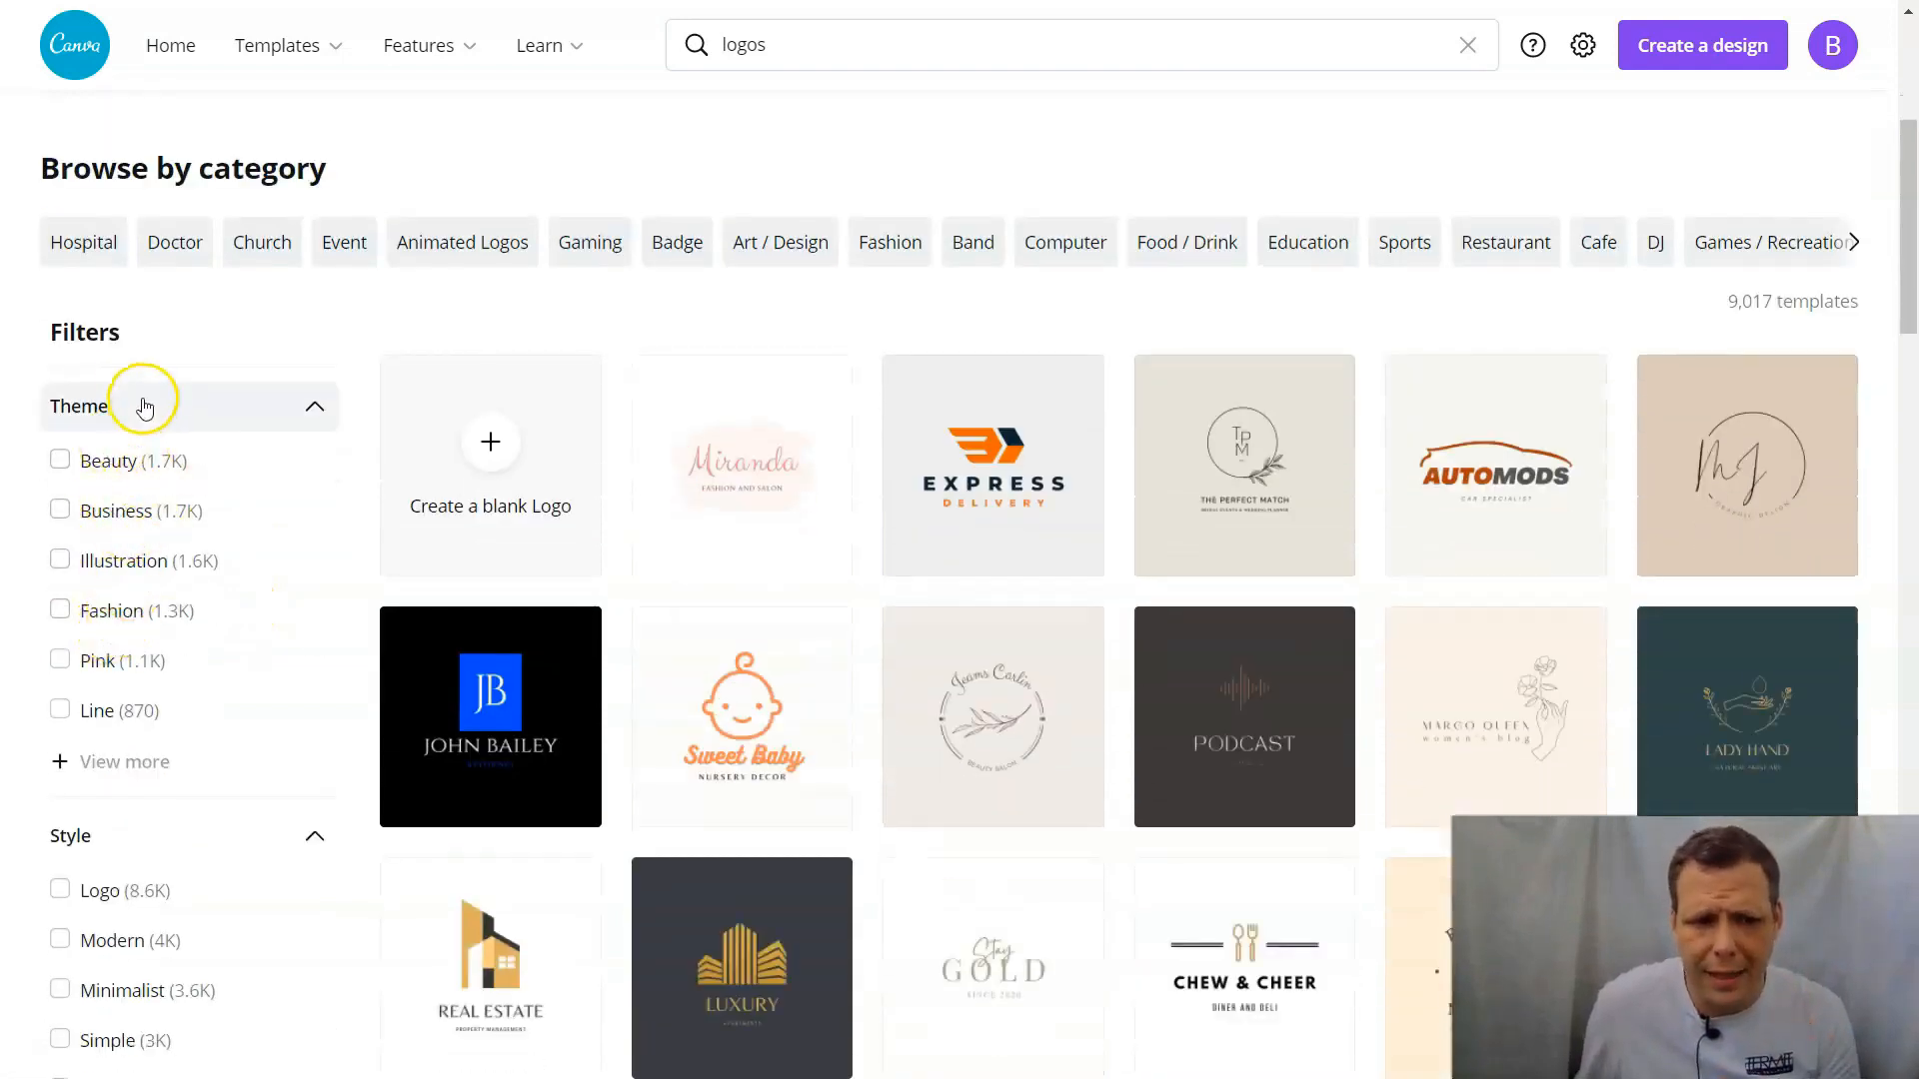
scroll(111, 575, down, 3)
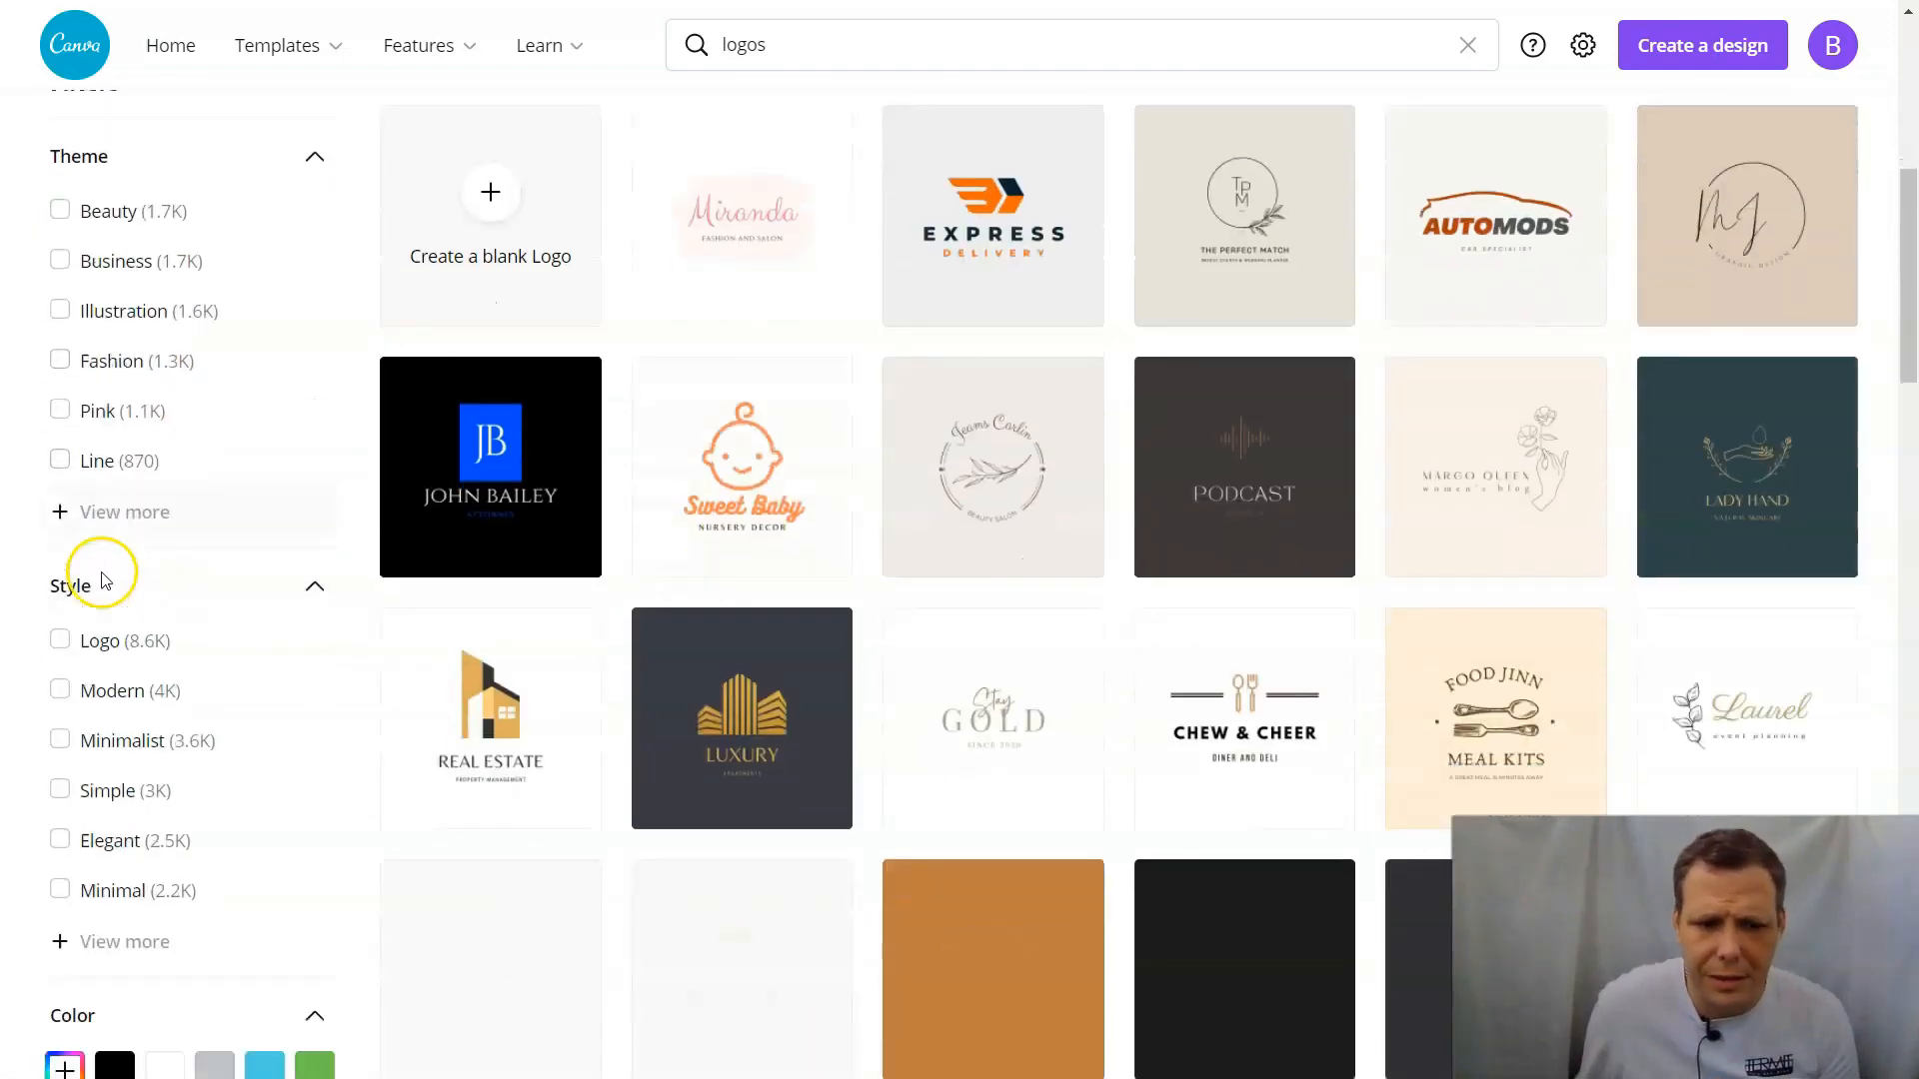
click(113, 516)
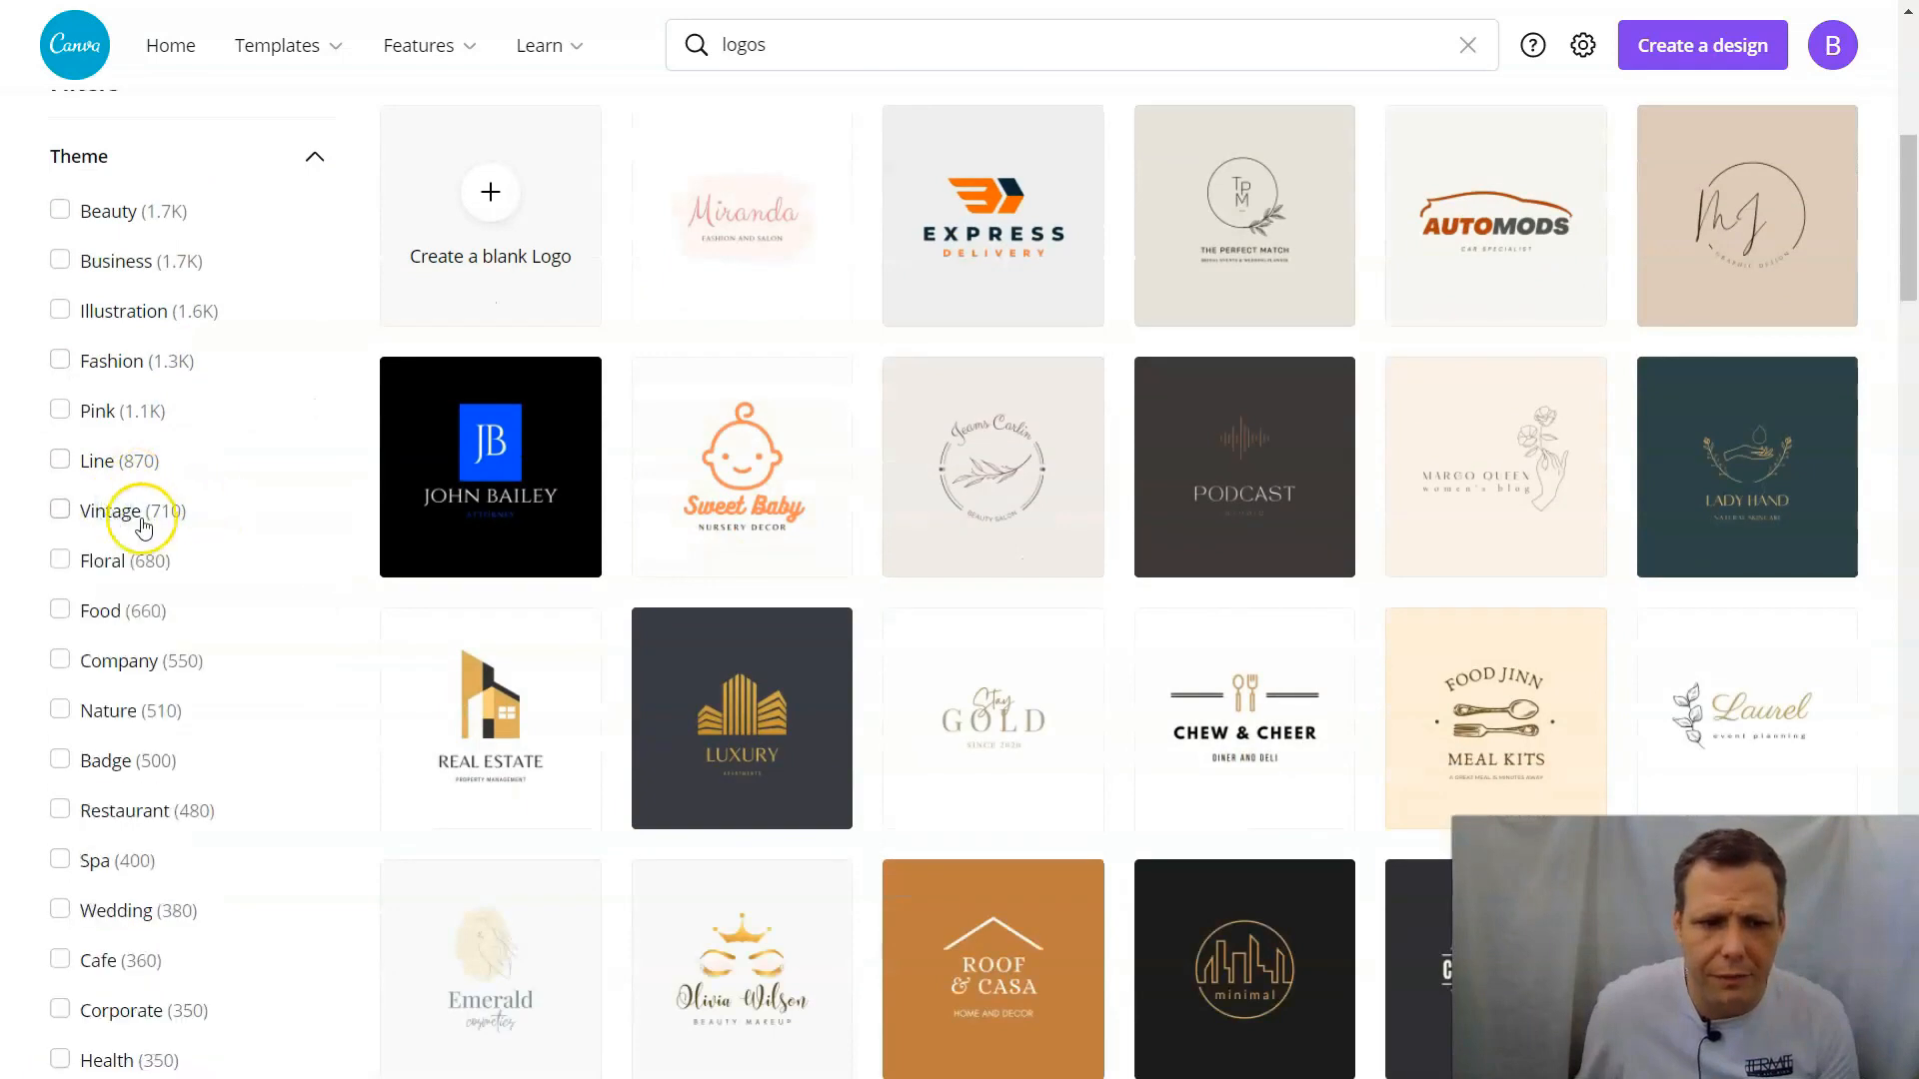
scroll(150, 514, down, 3)
scroll(152, 504, down, 10)
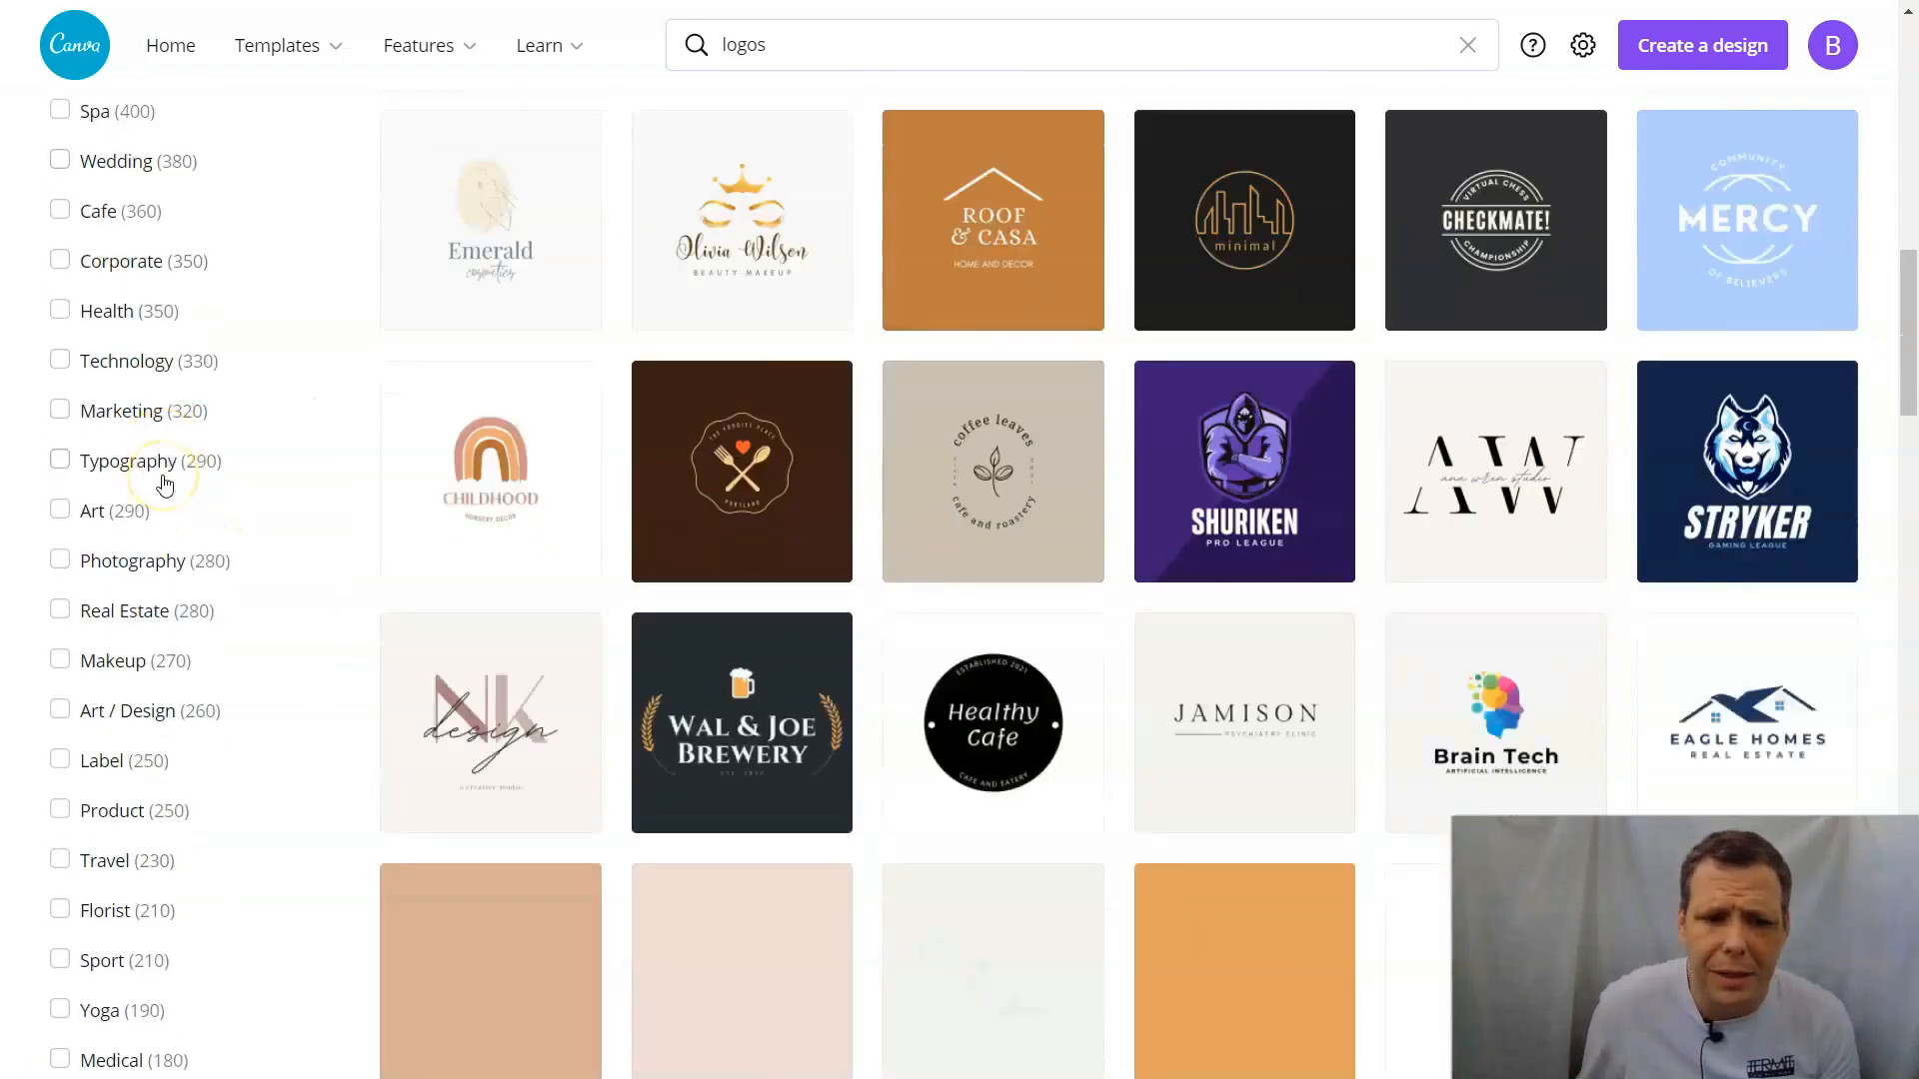
scroll(162, 483, down, 10)
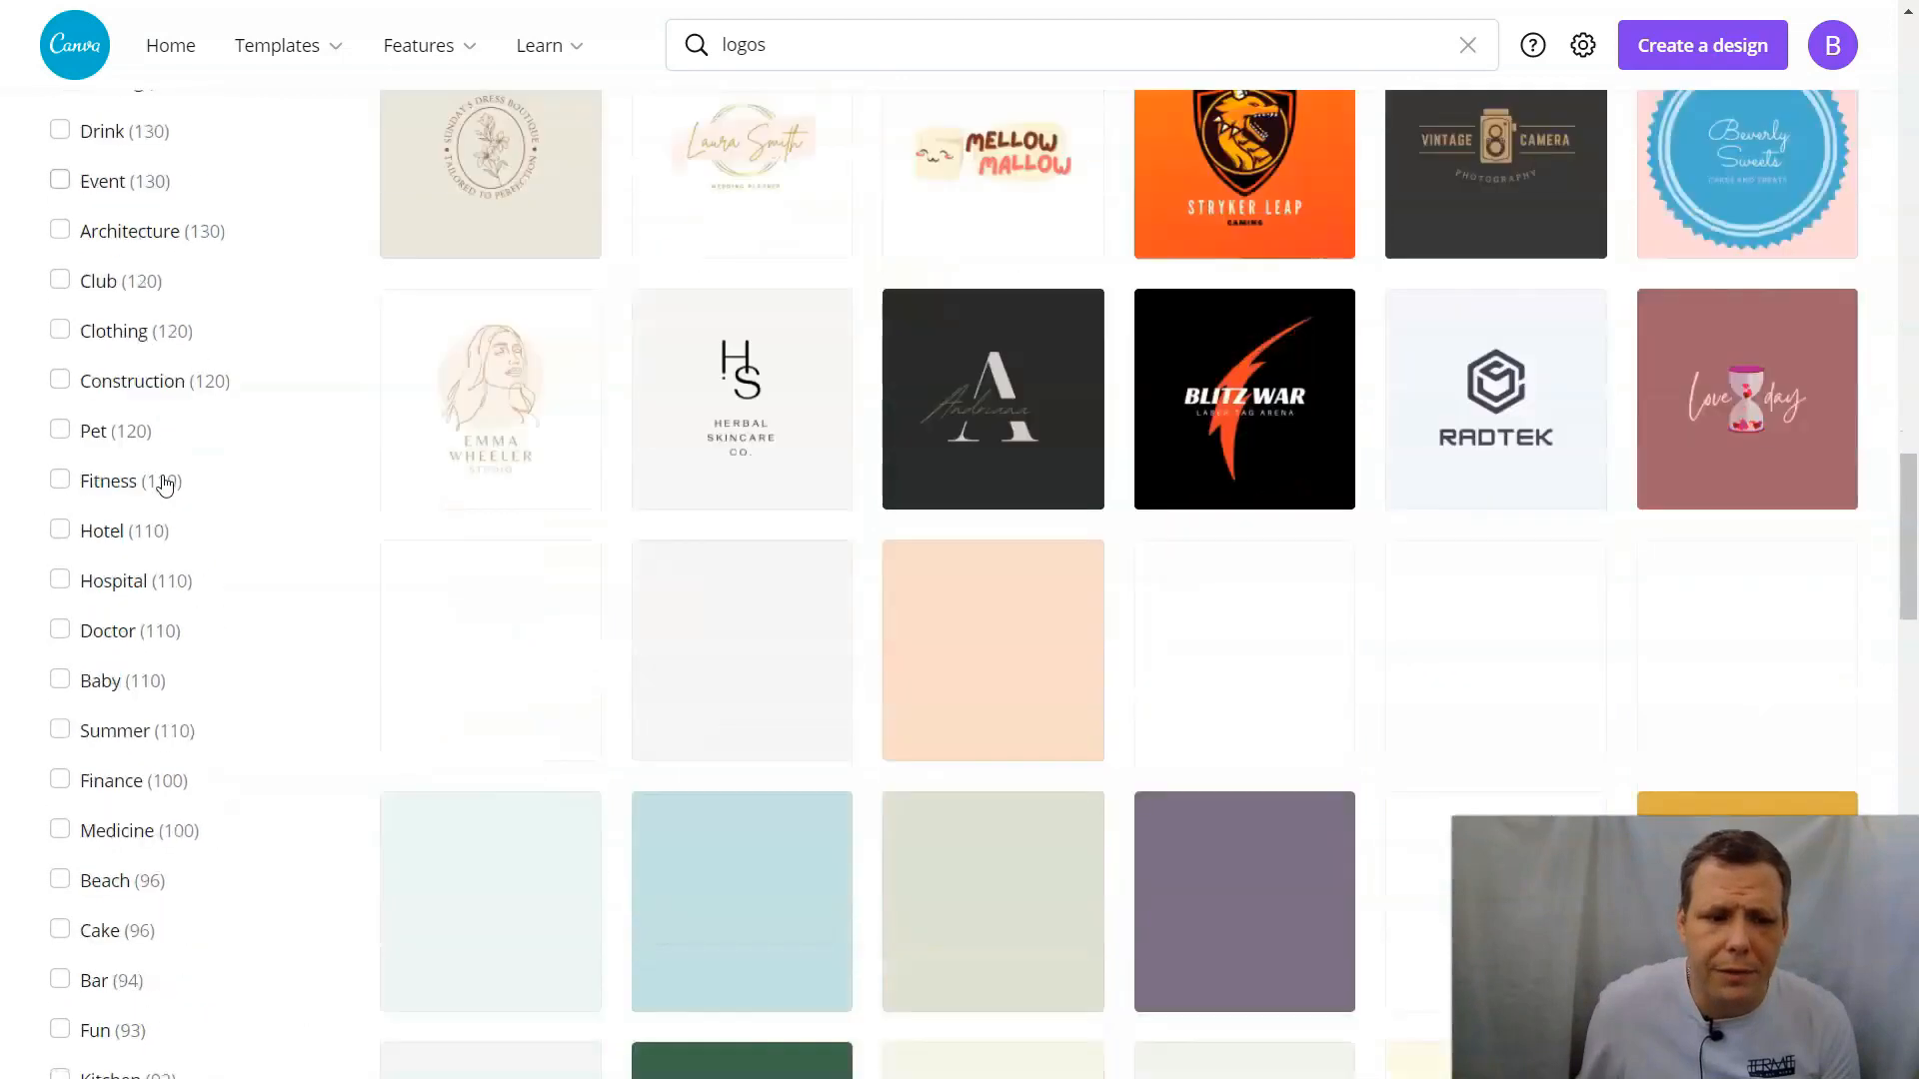
click(57, 587)
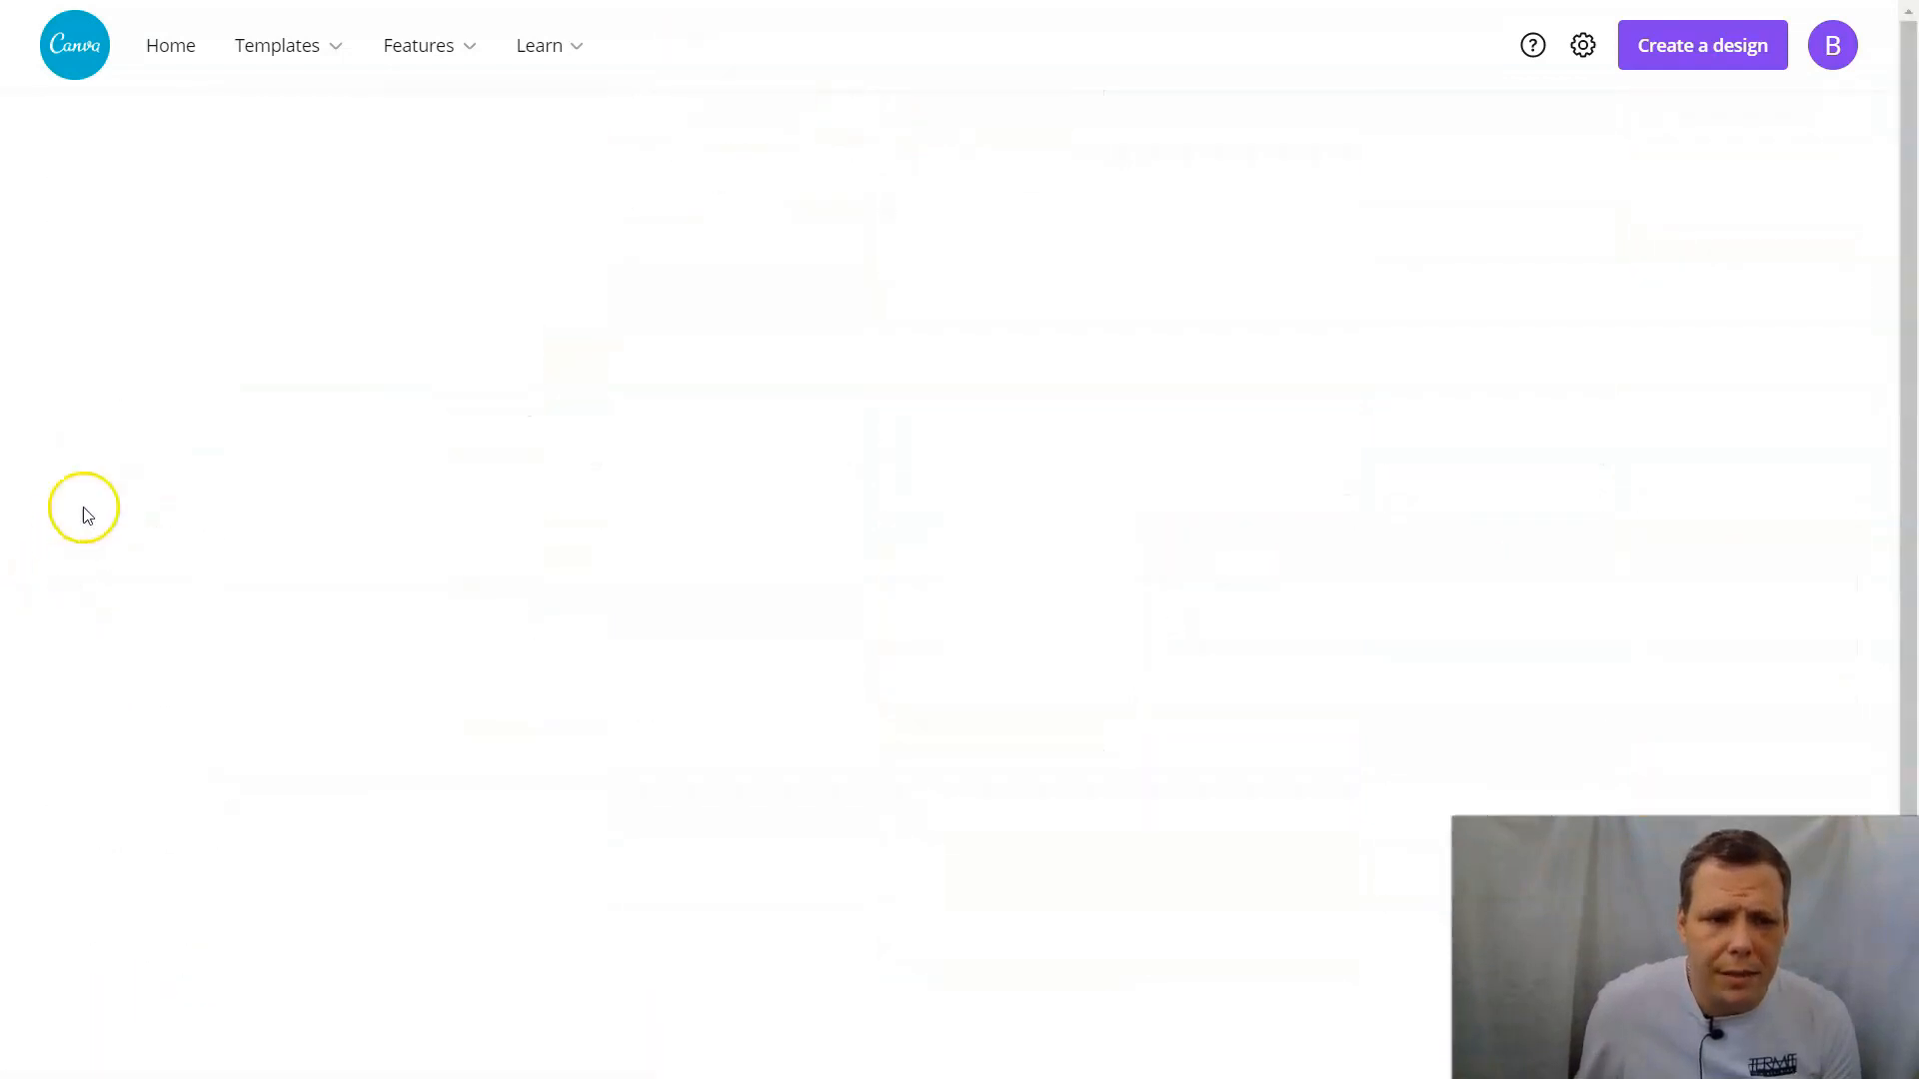
Step: Look through the Hospital logo templates with their style and color filters, and clear the applied filter
scroll(180, 440, down, 4)
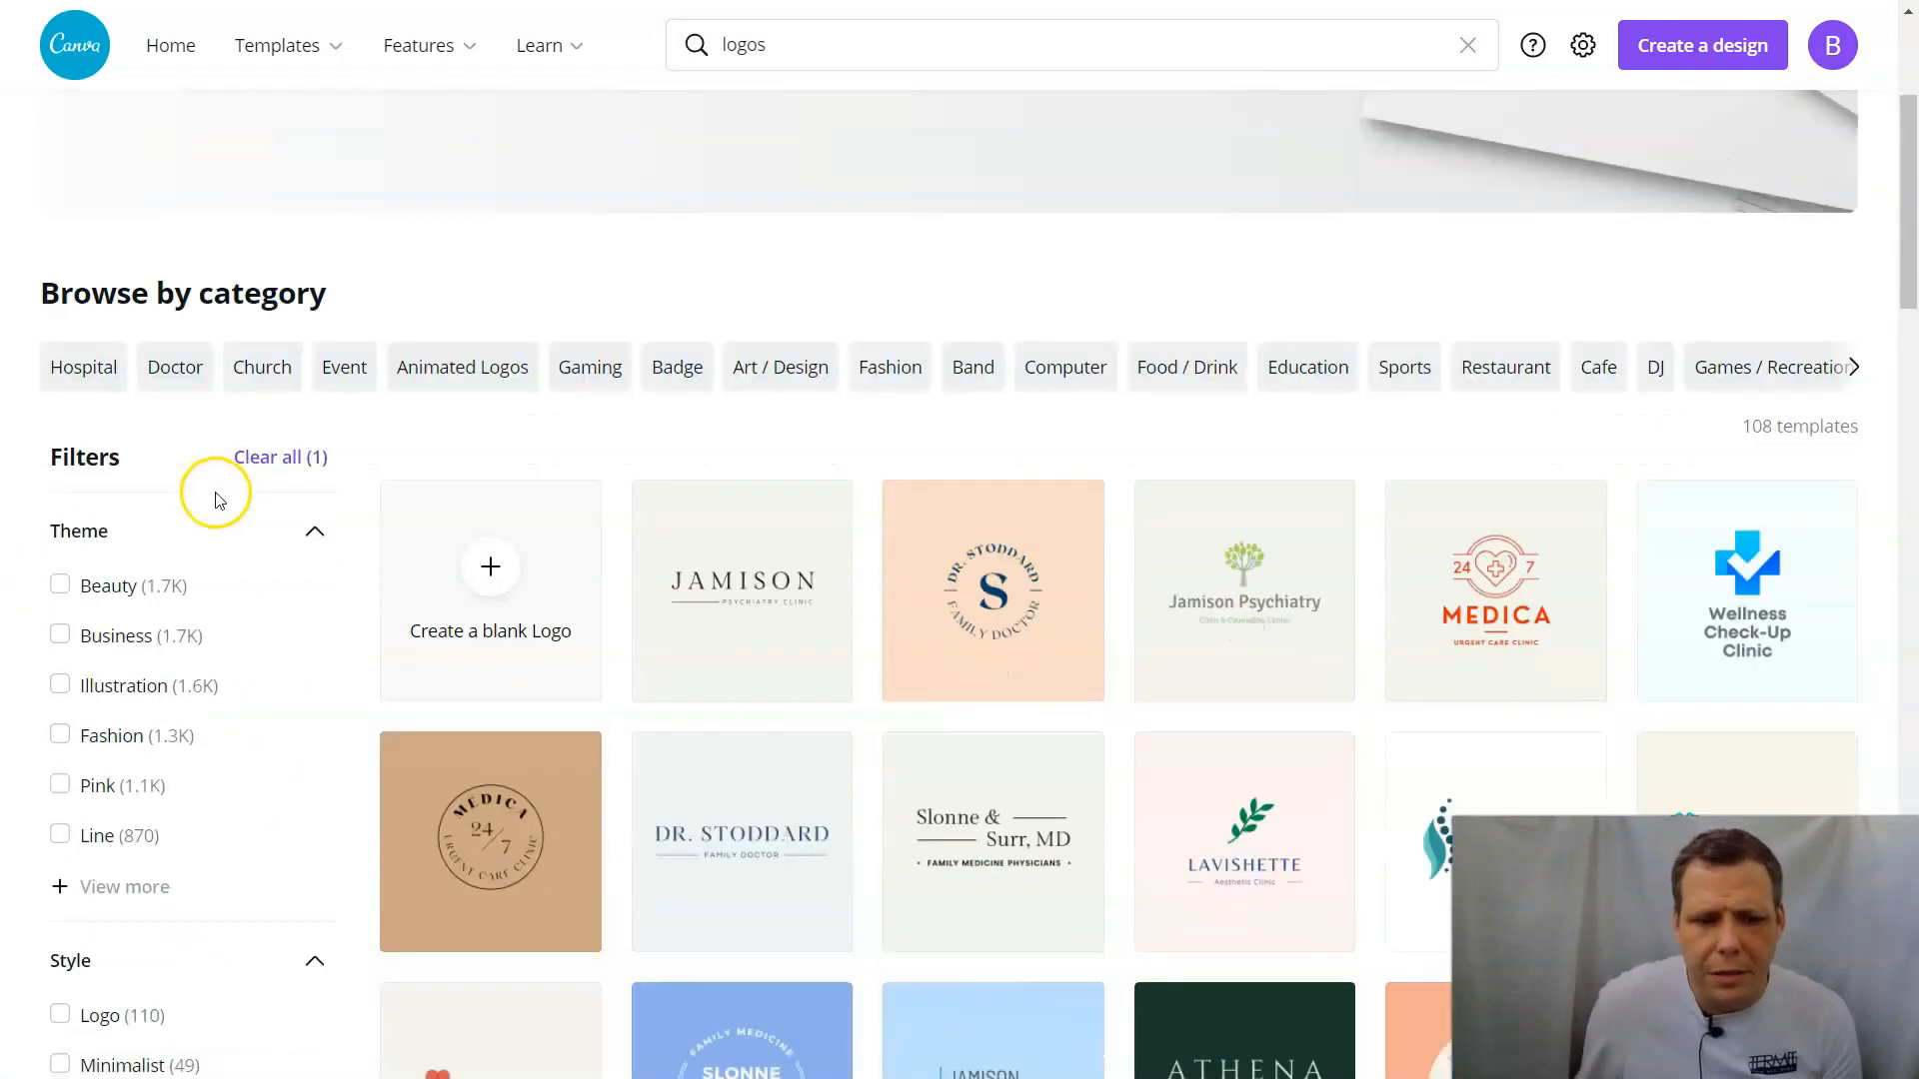
scroll(180, 634, down, 3)
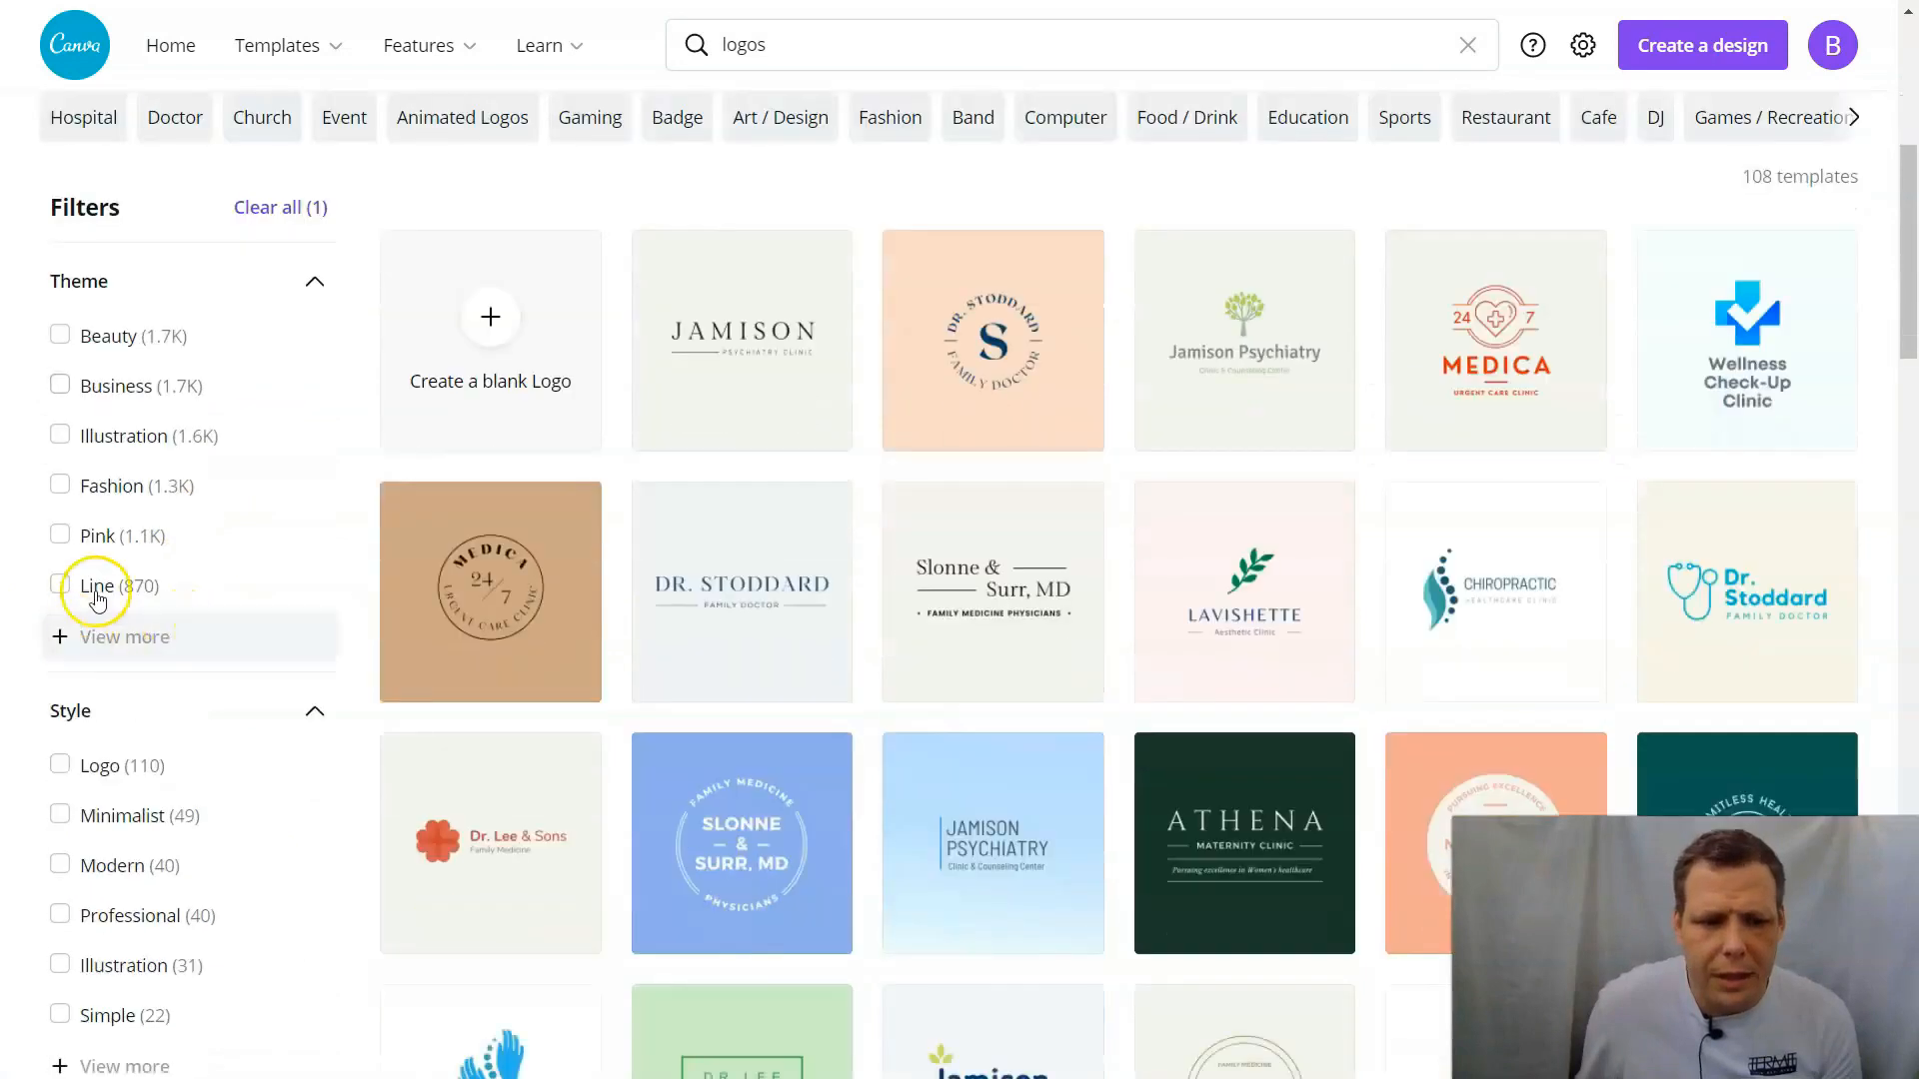
scroll(200, 620, down, 1)
scroll(159, 590, down, 2)
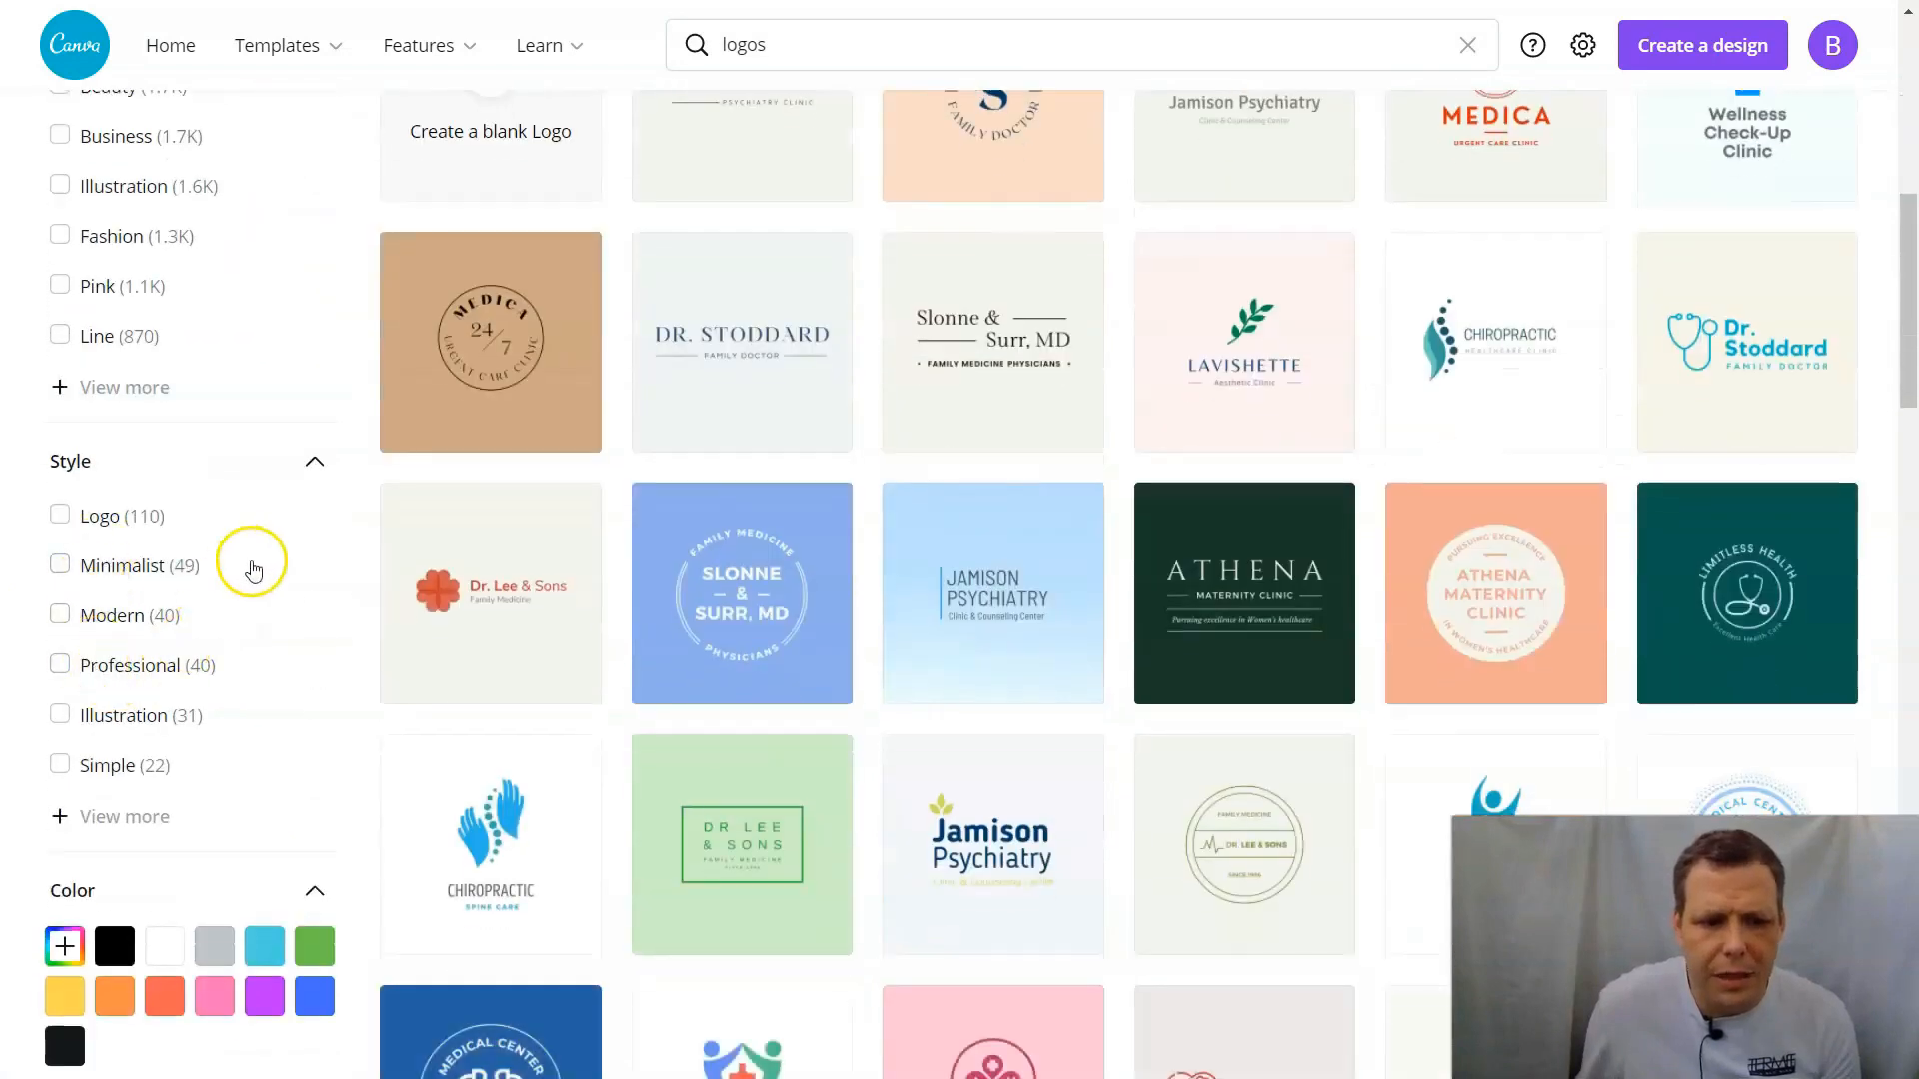
scroll(250, 565, down, 4)
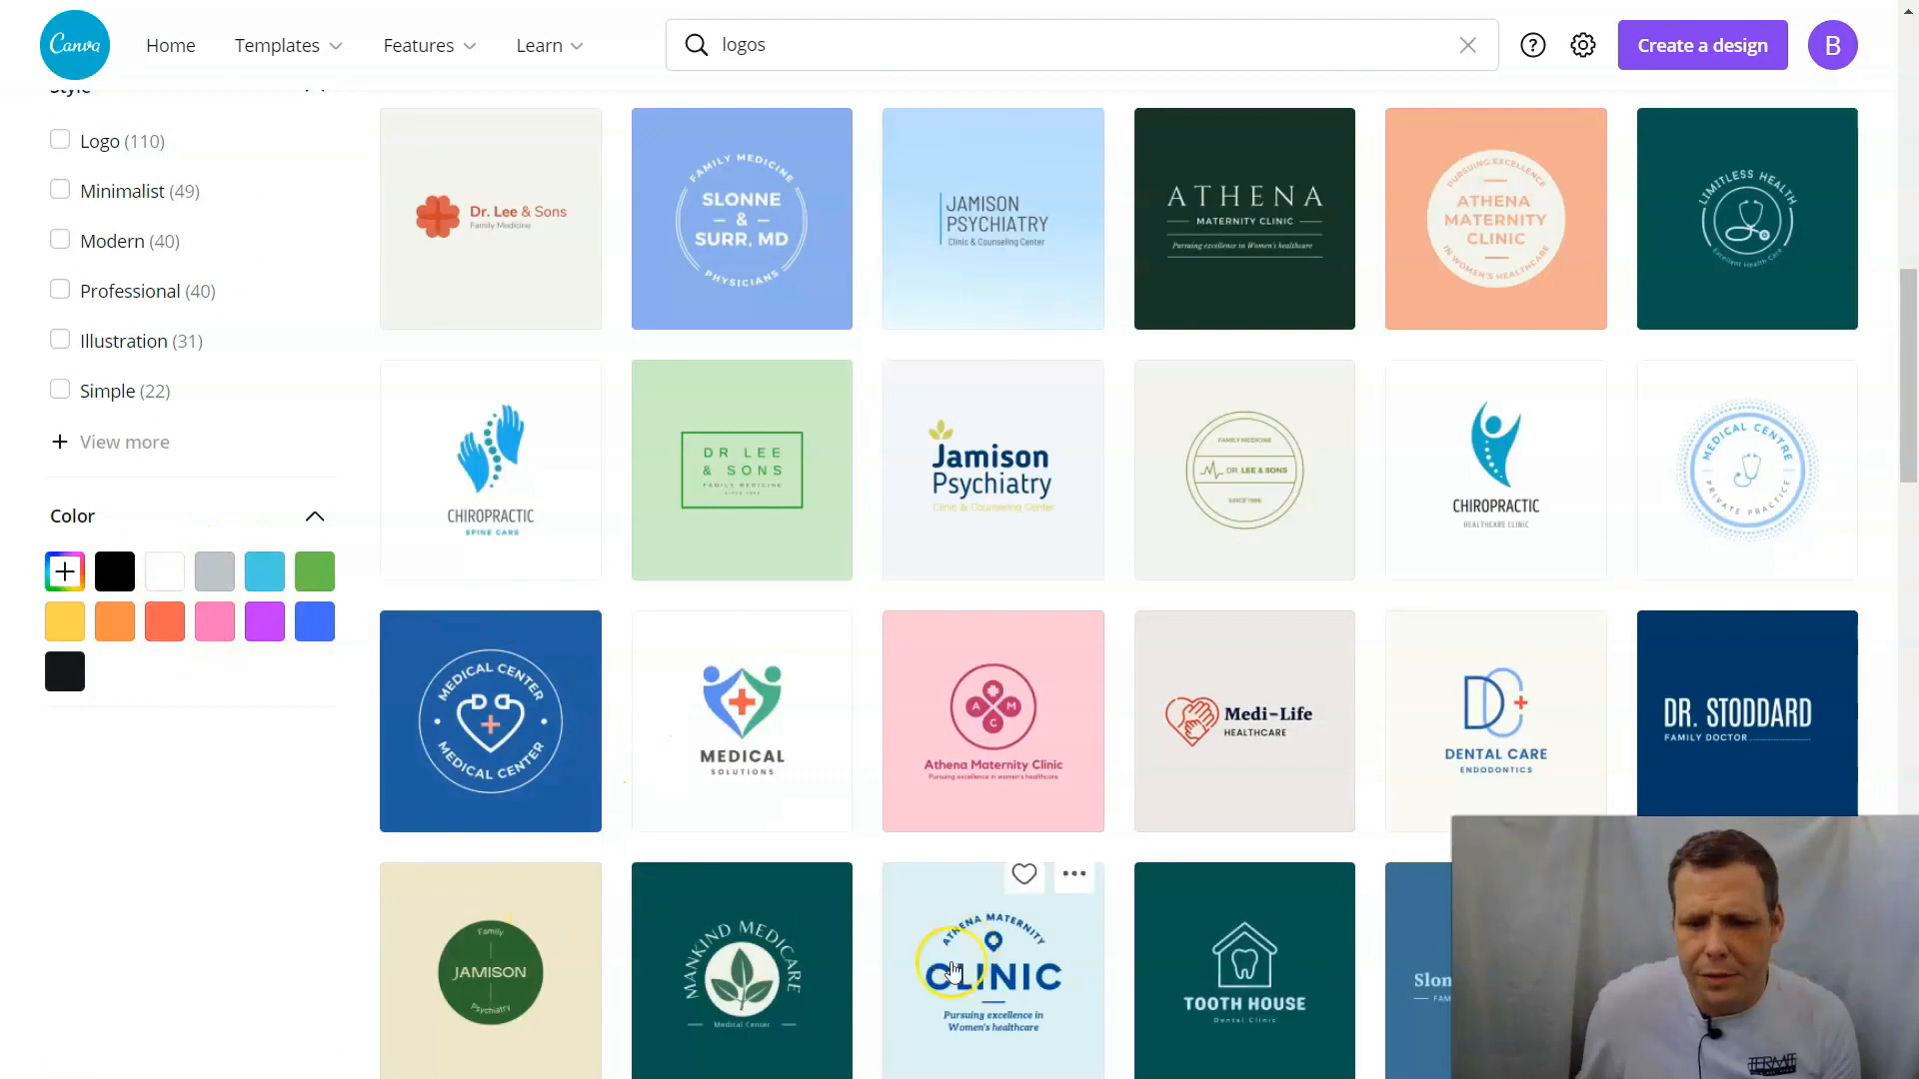
scroll(943, 684, up, 13)
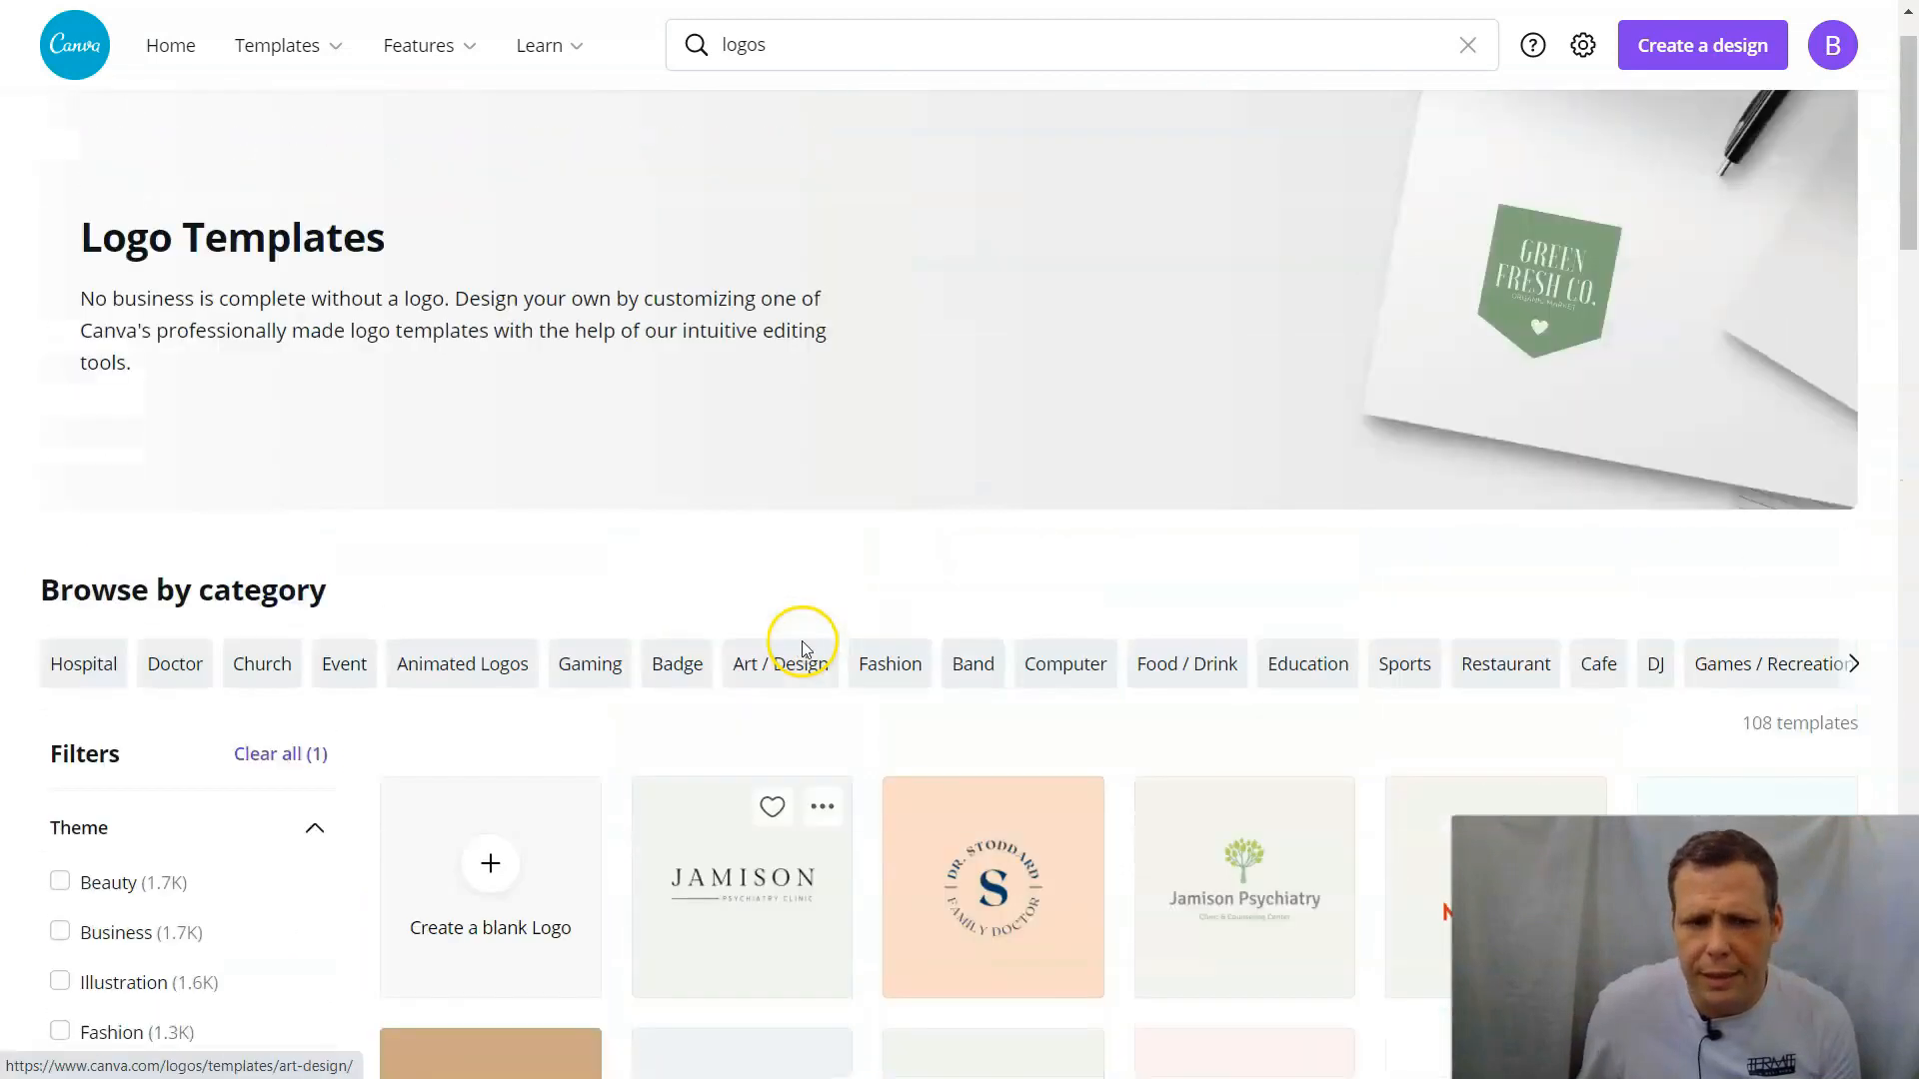
scroll(399, 713, down, 4)
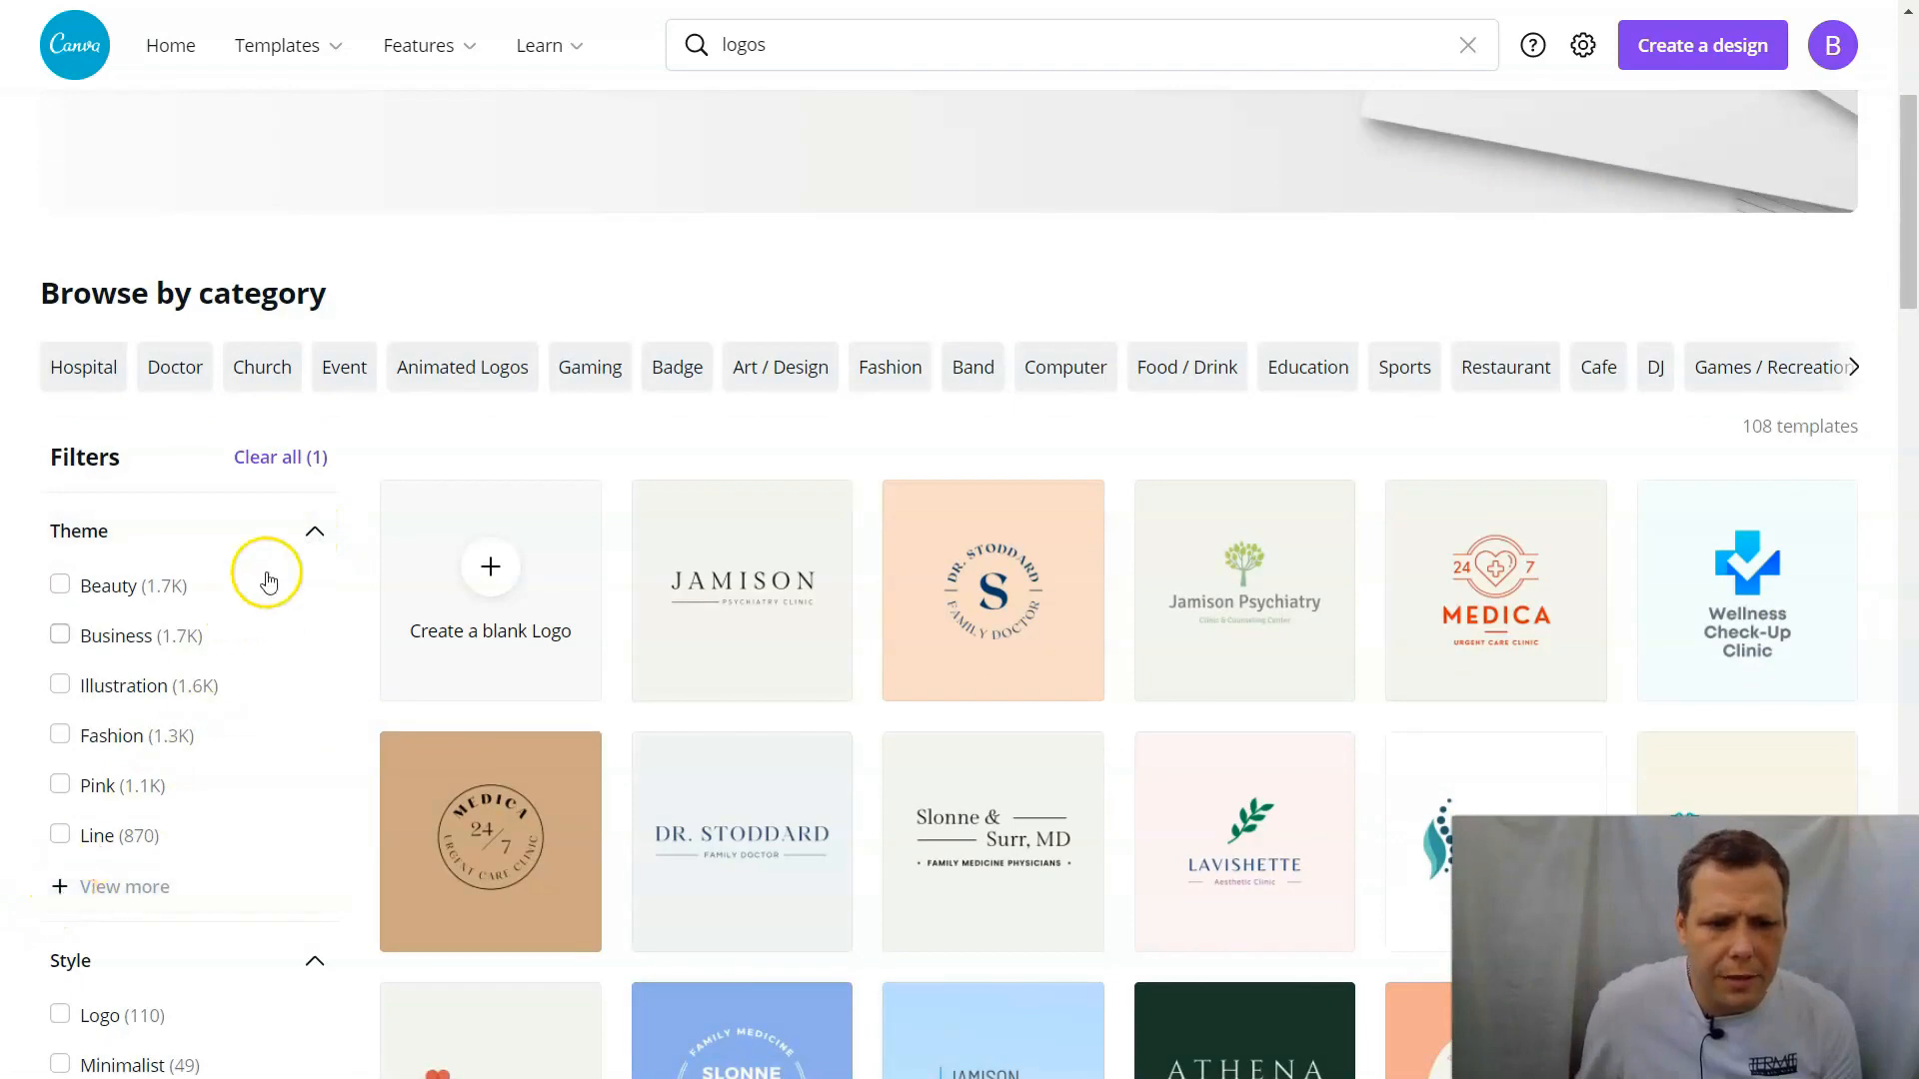
click(299, 456)
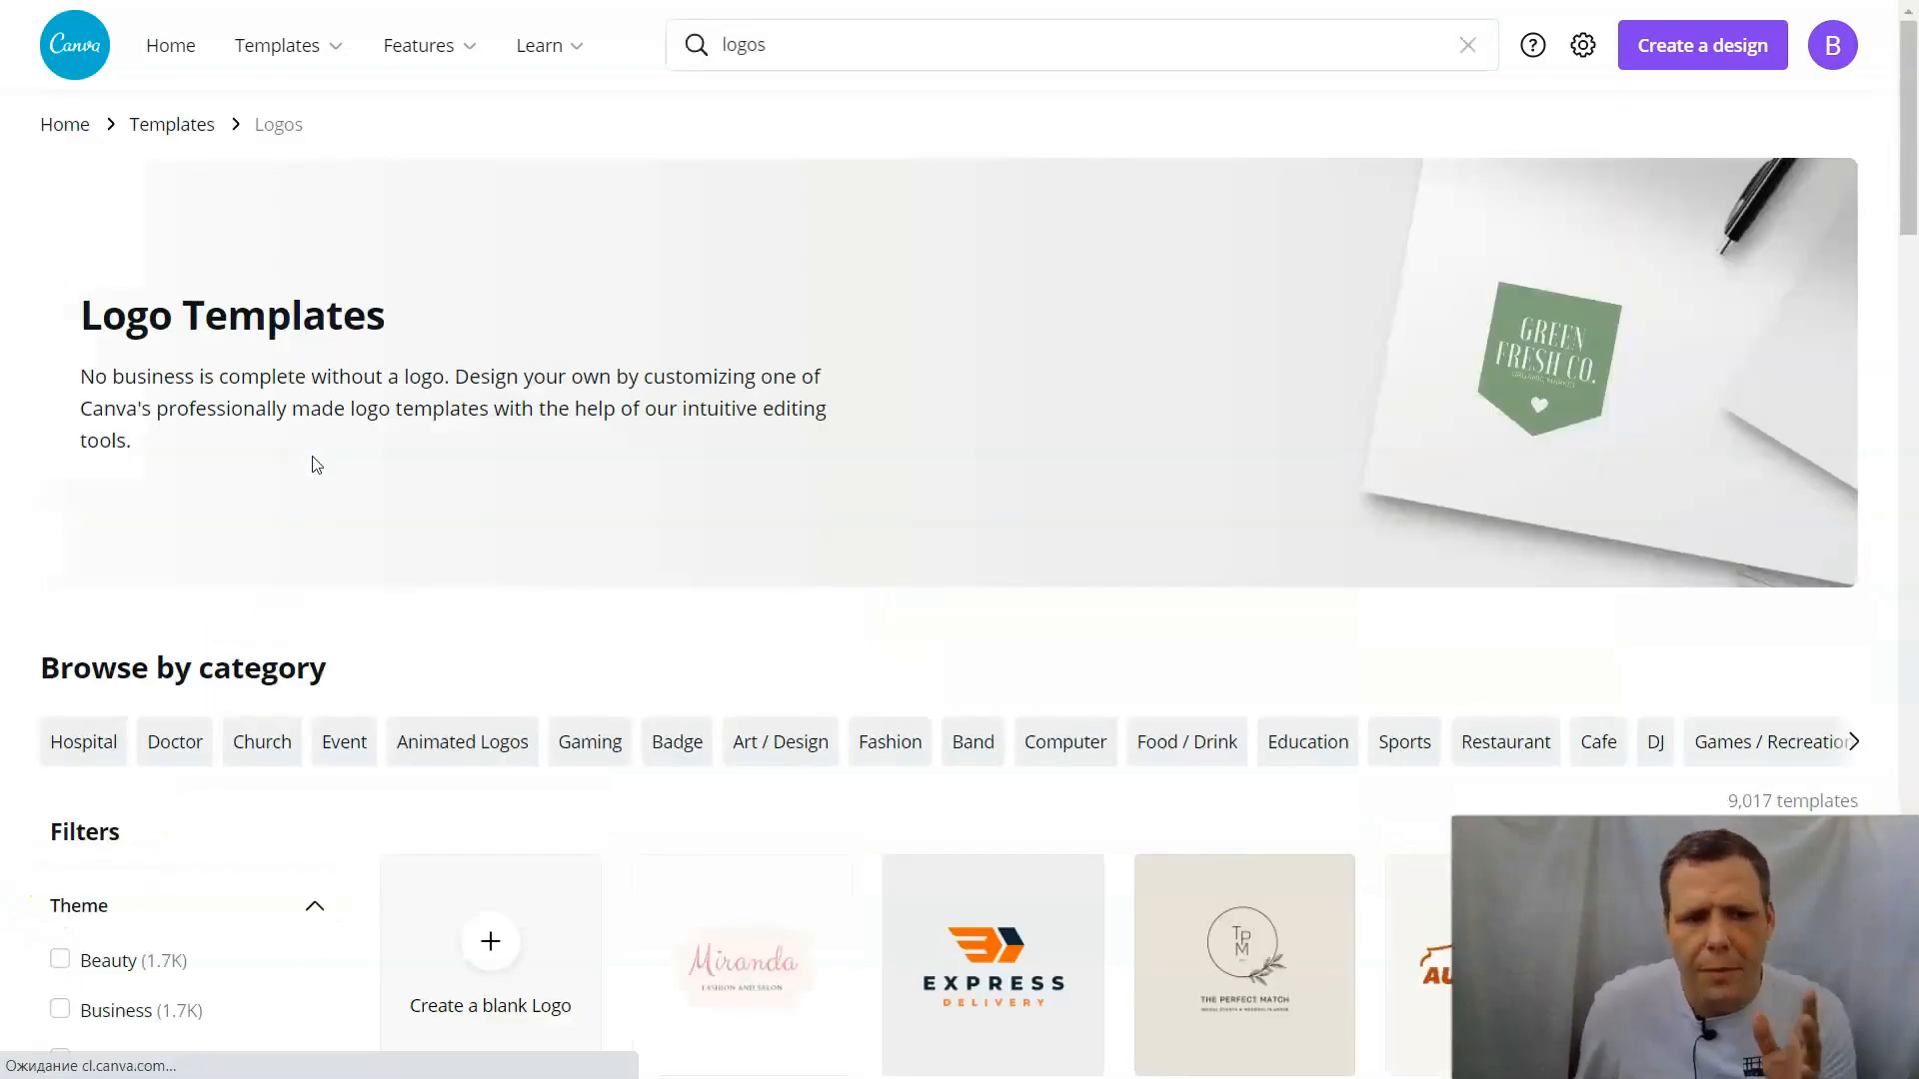
Step: Browse the unfiltered logo templates and open the preview of the Pink Neon Noir / Vaporwave E-sports Animated Logo
scroll(543, 480, down, 3)
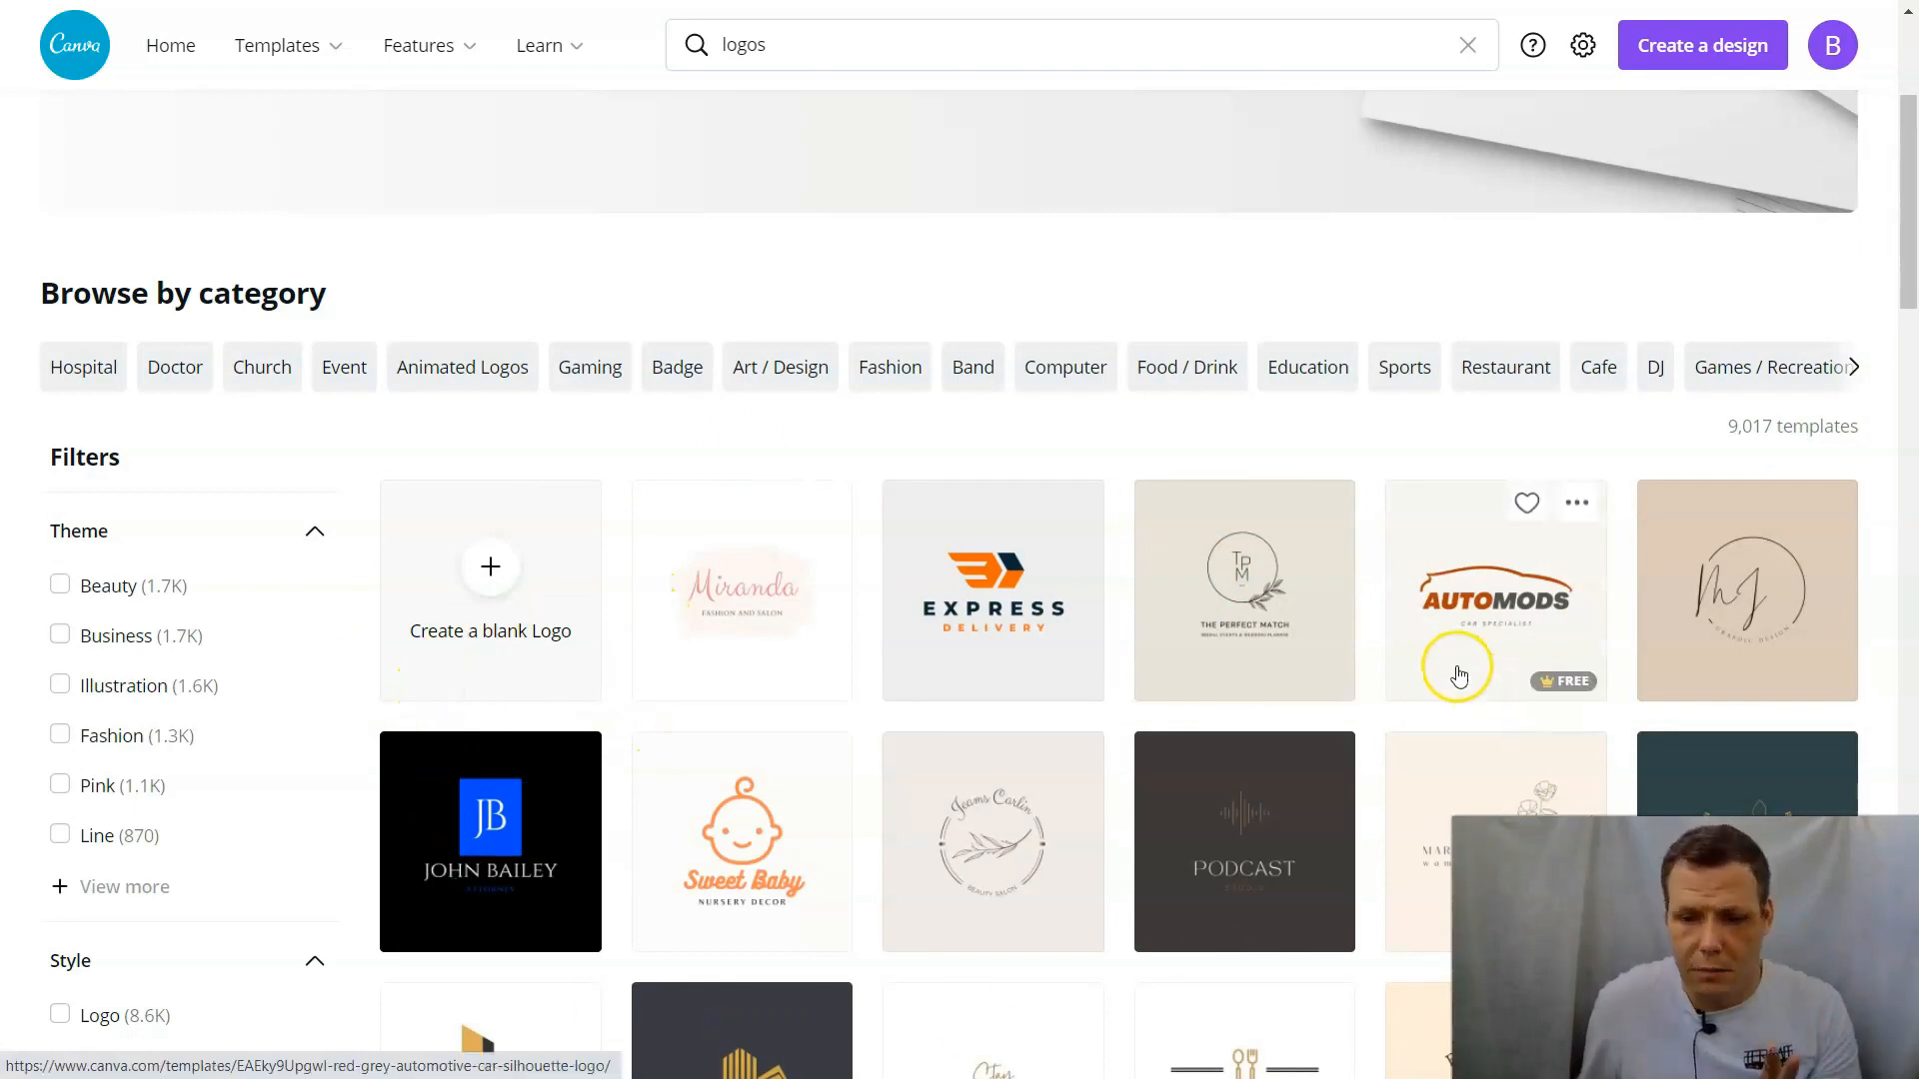
scroll(1642, 433, down, 3)
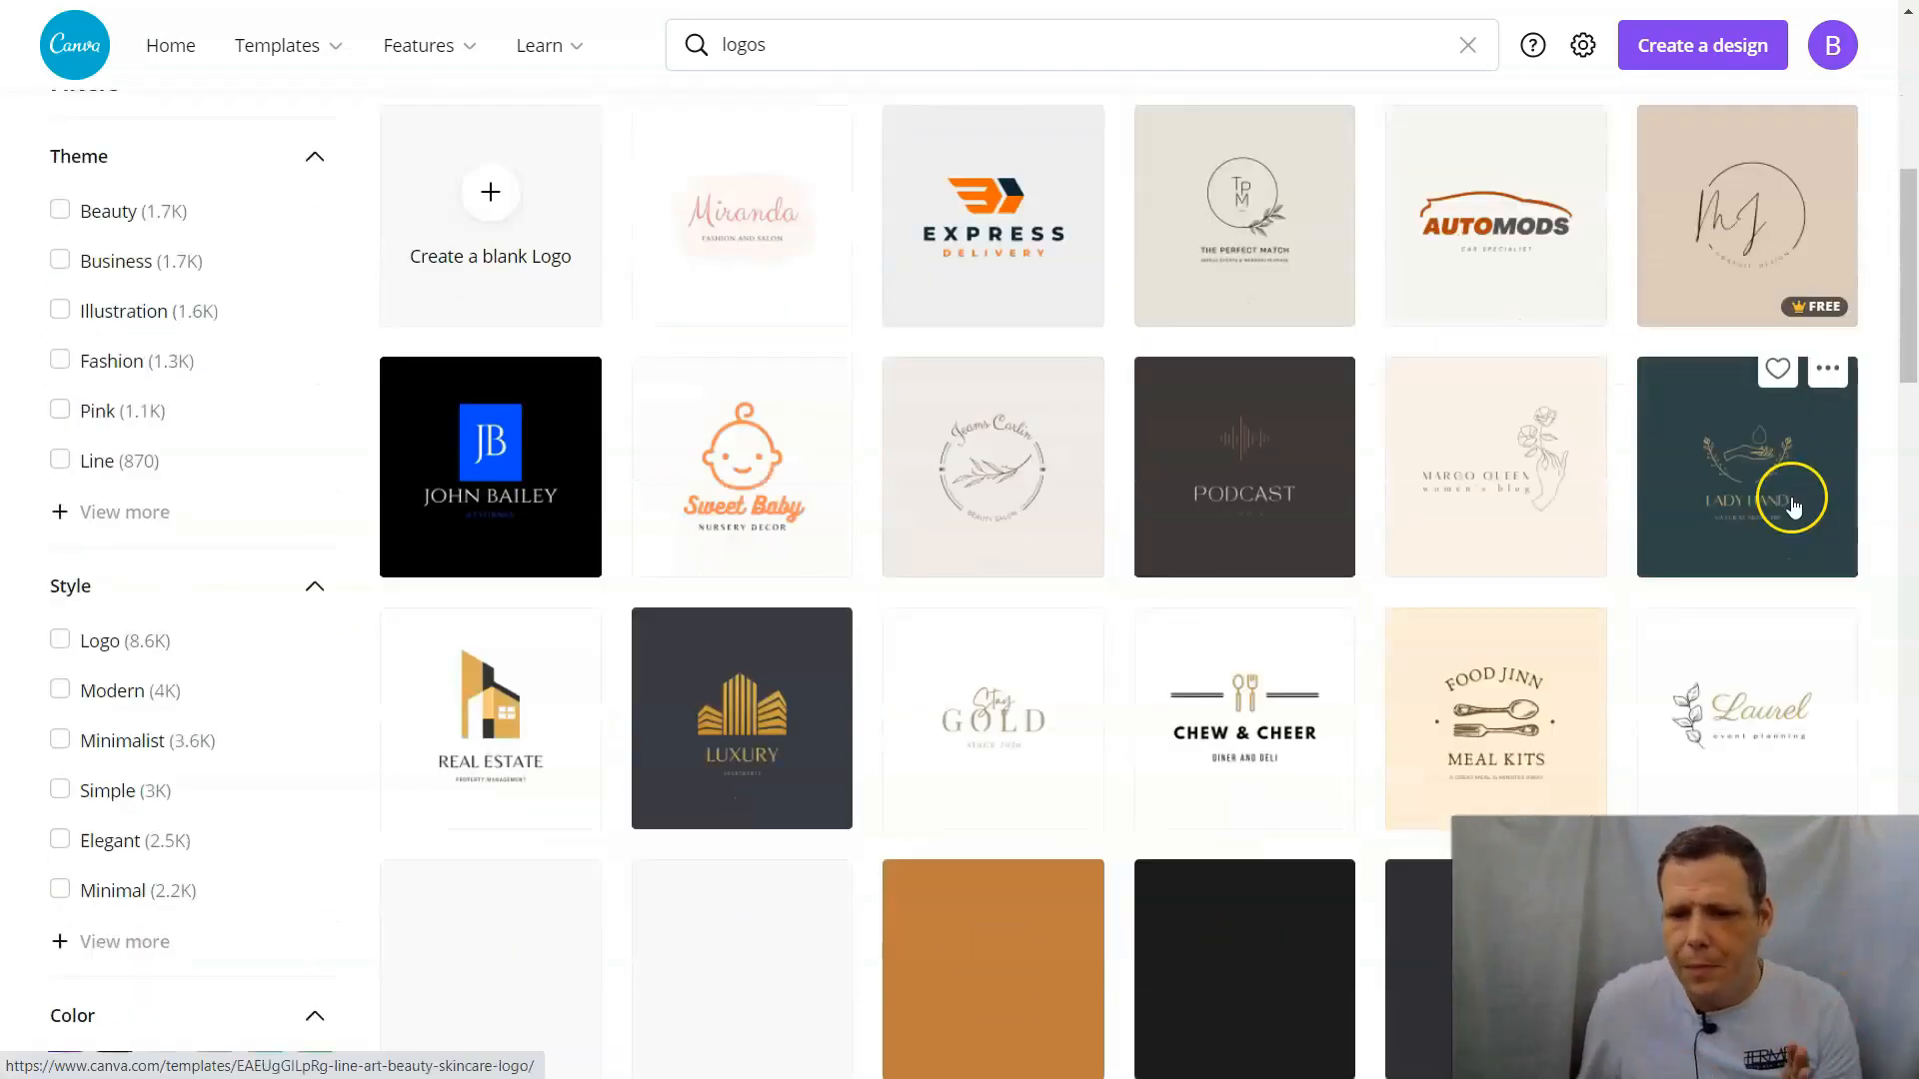
scroll(1557, 548, down, 4)
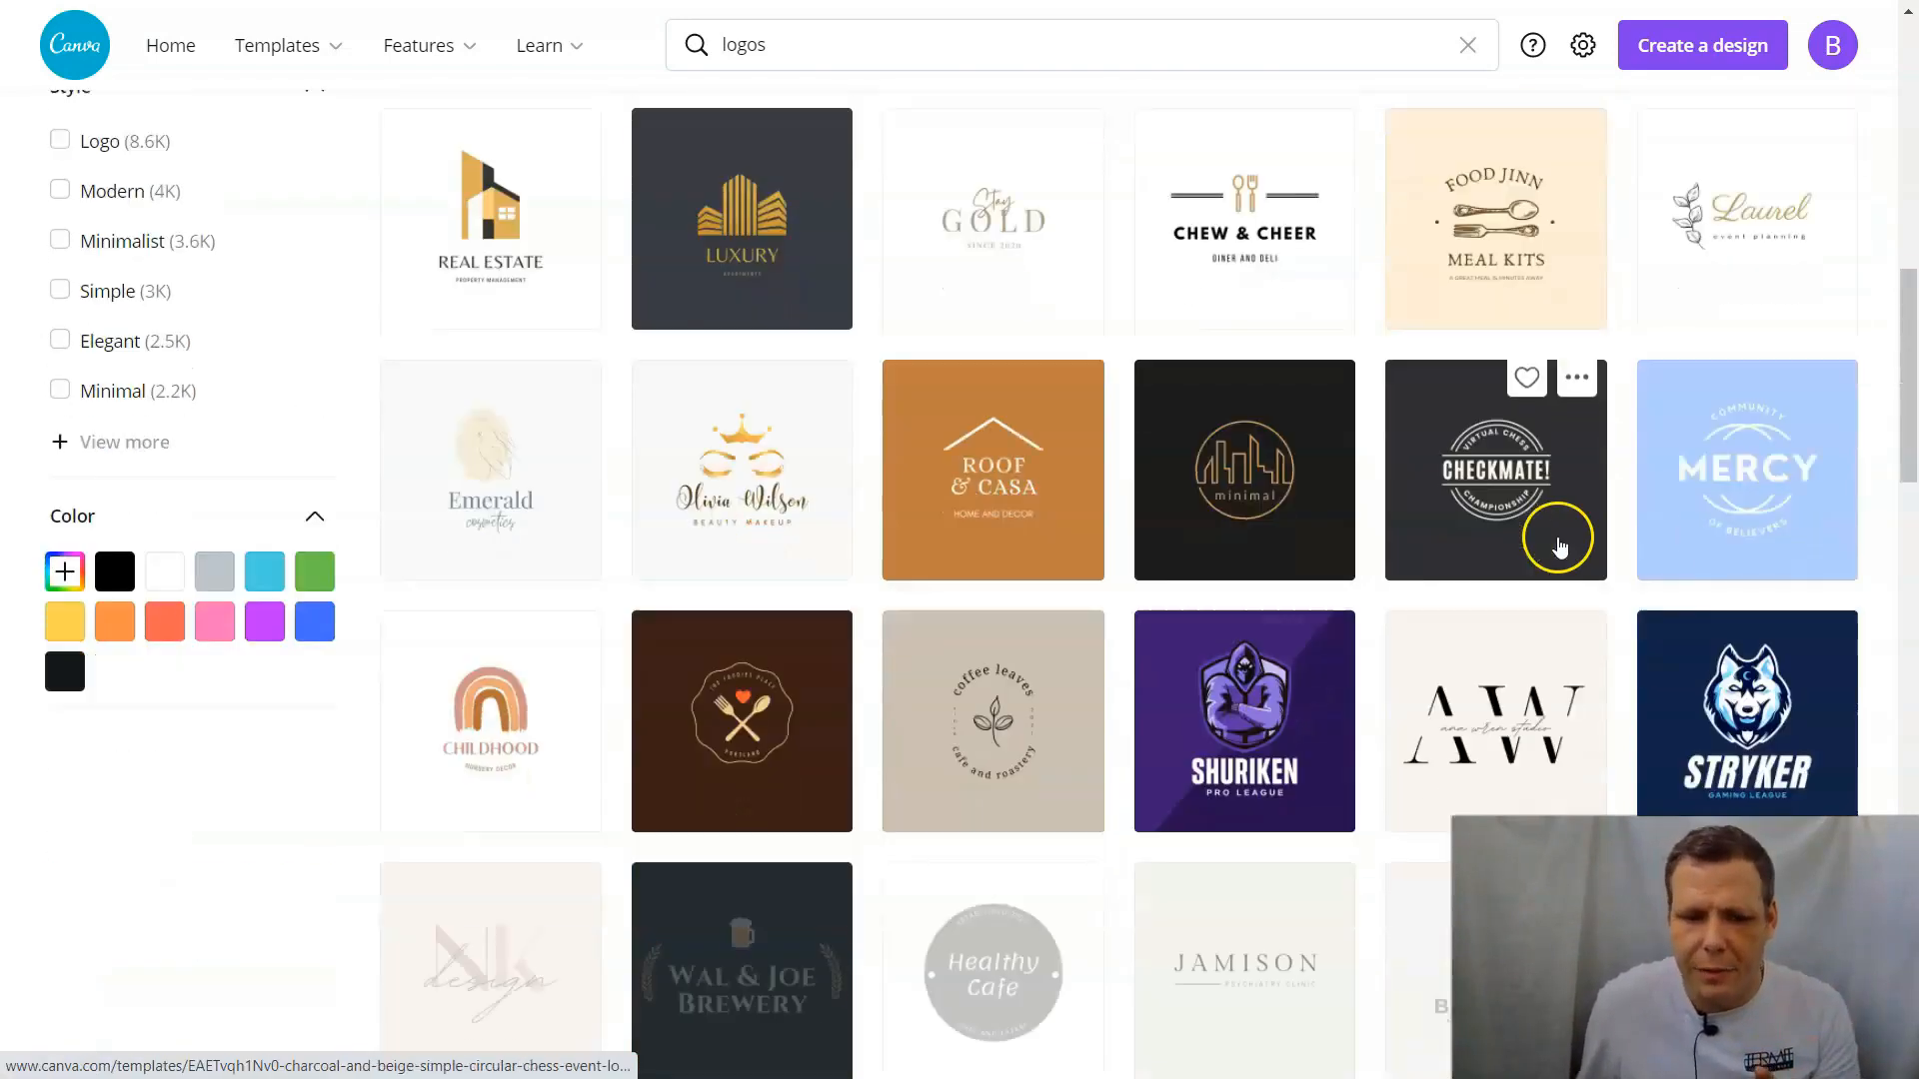
scroll(1649, 619, down, 2)
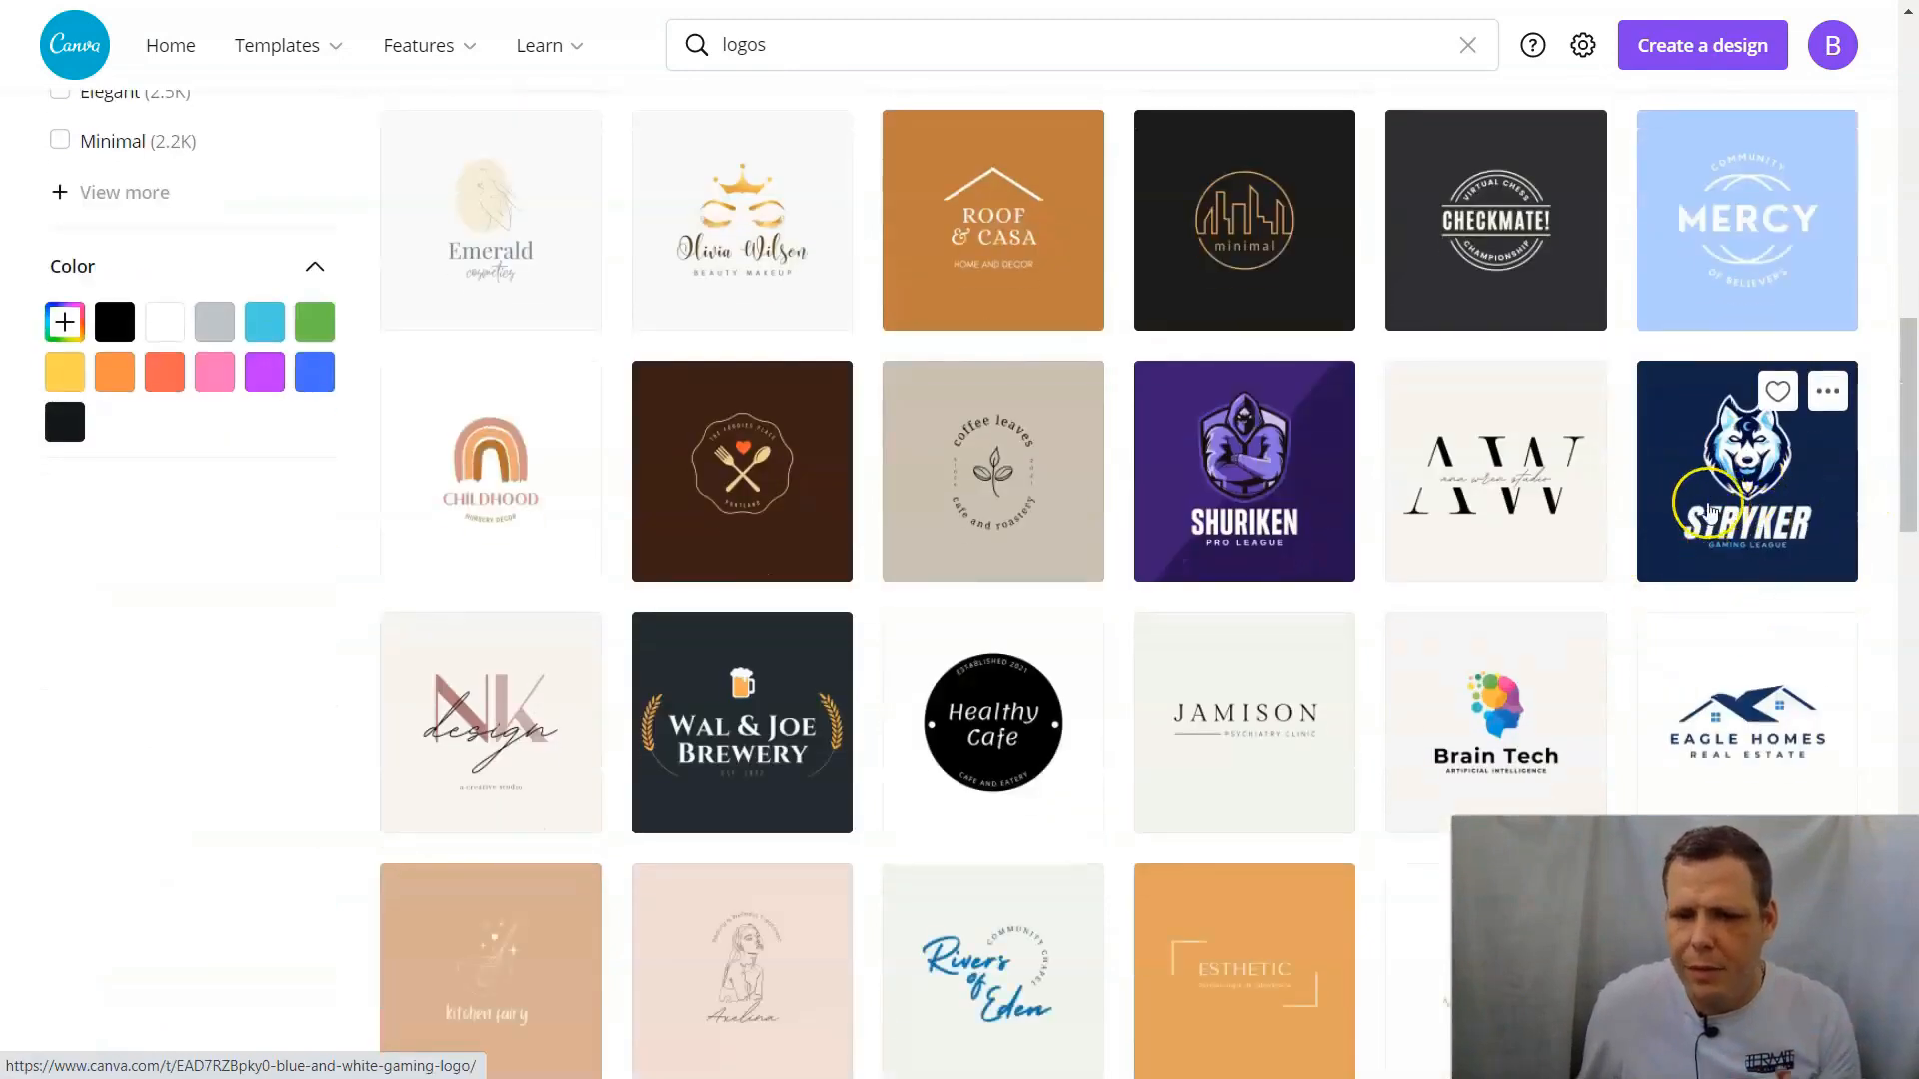
scroll(1309, 598, down, 5)
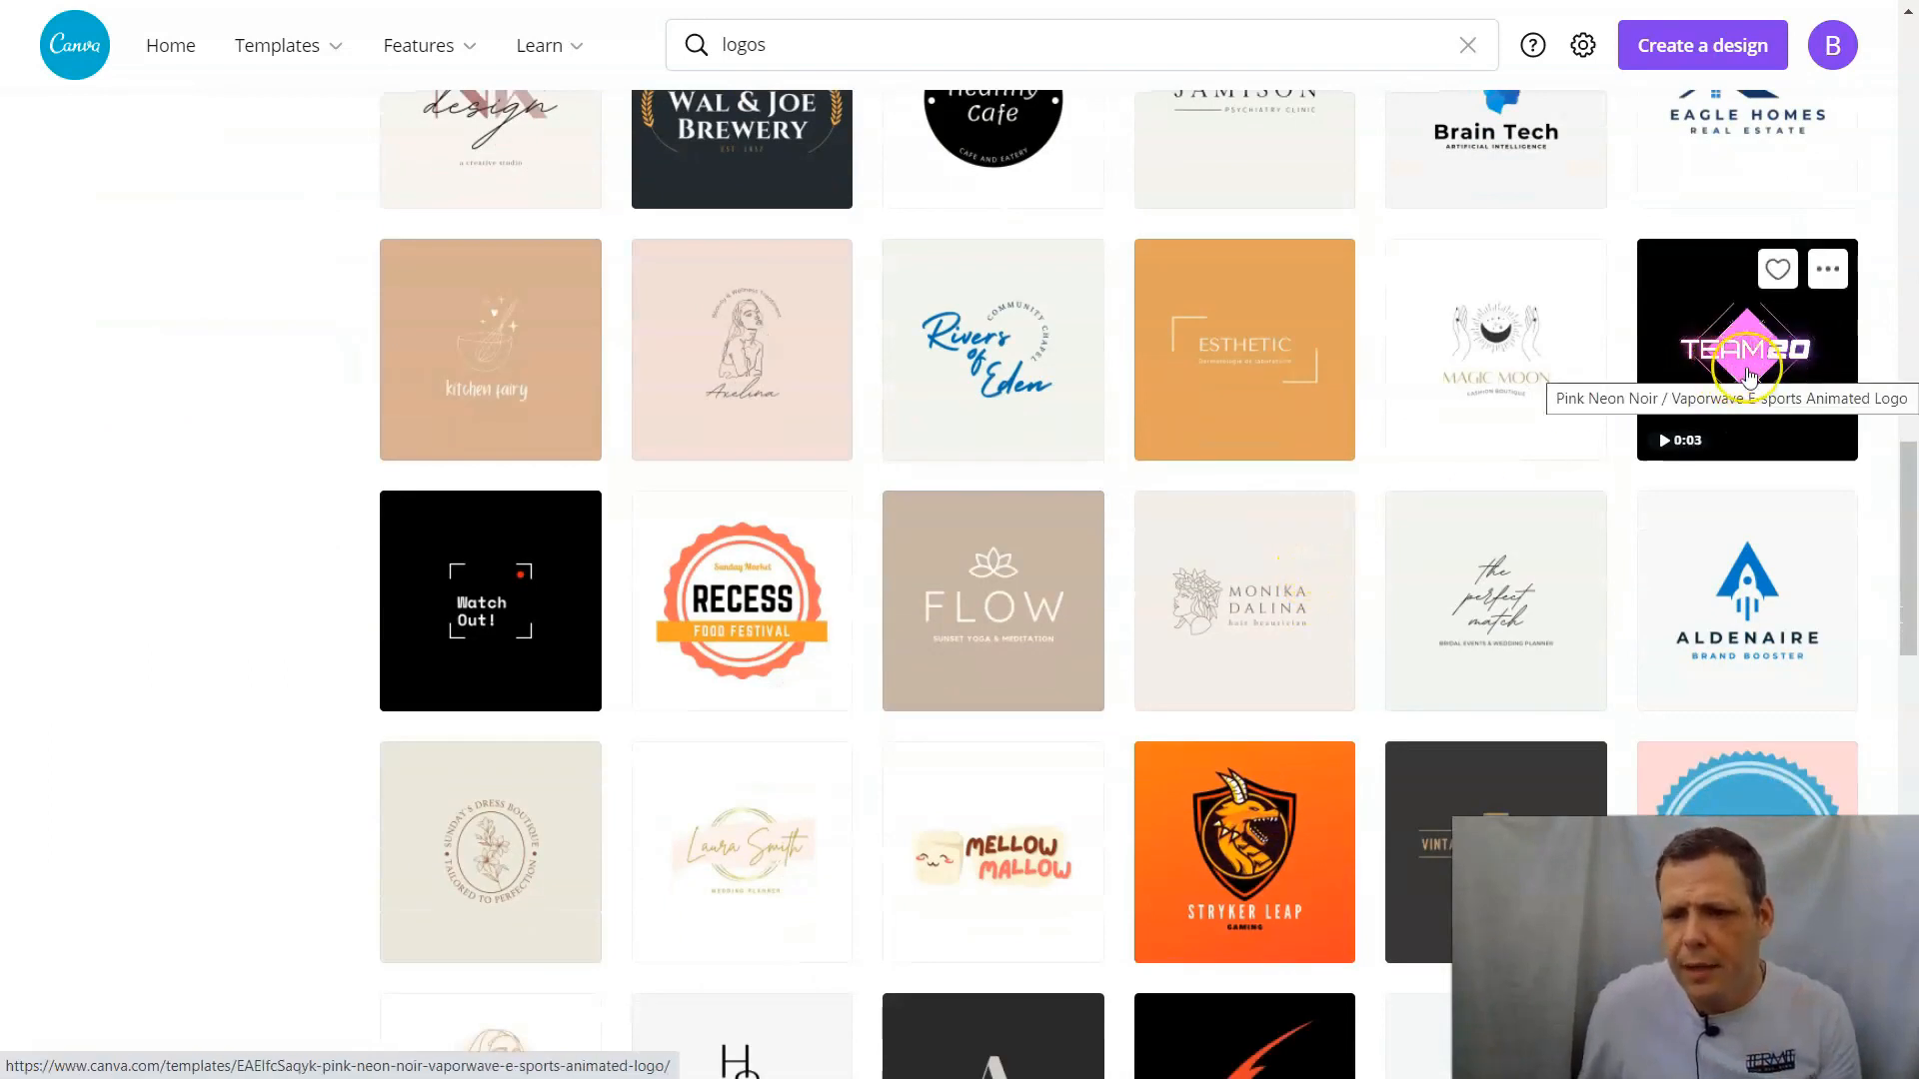
click(1728, 370)
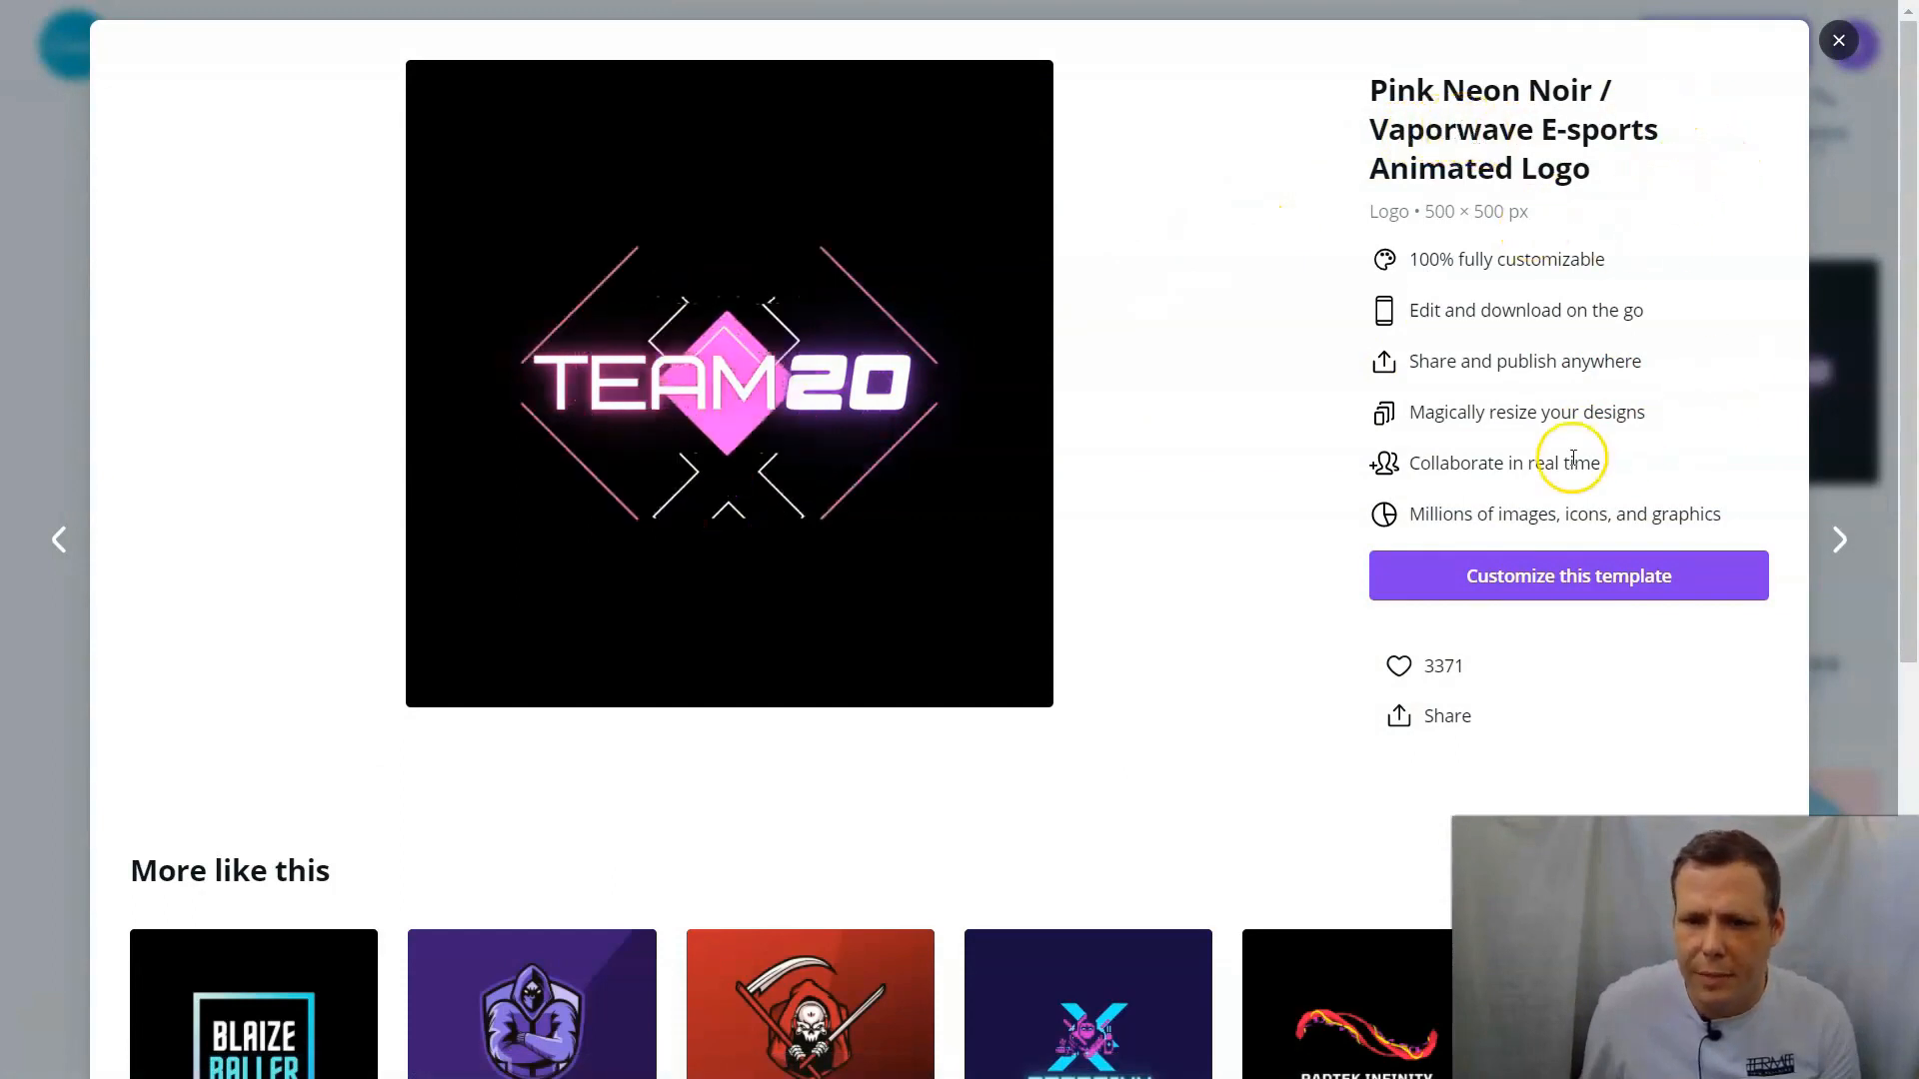
Step: Add the animated logo template to Likes and remove it again, copy its share link and close the preview
click(1395, 670)
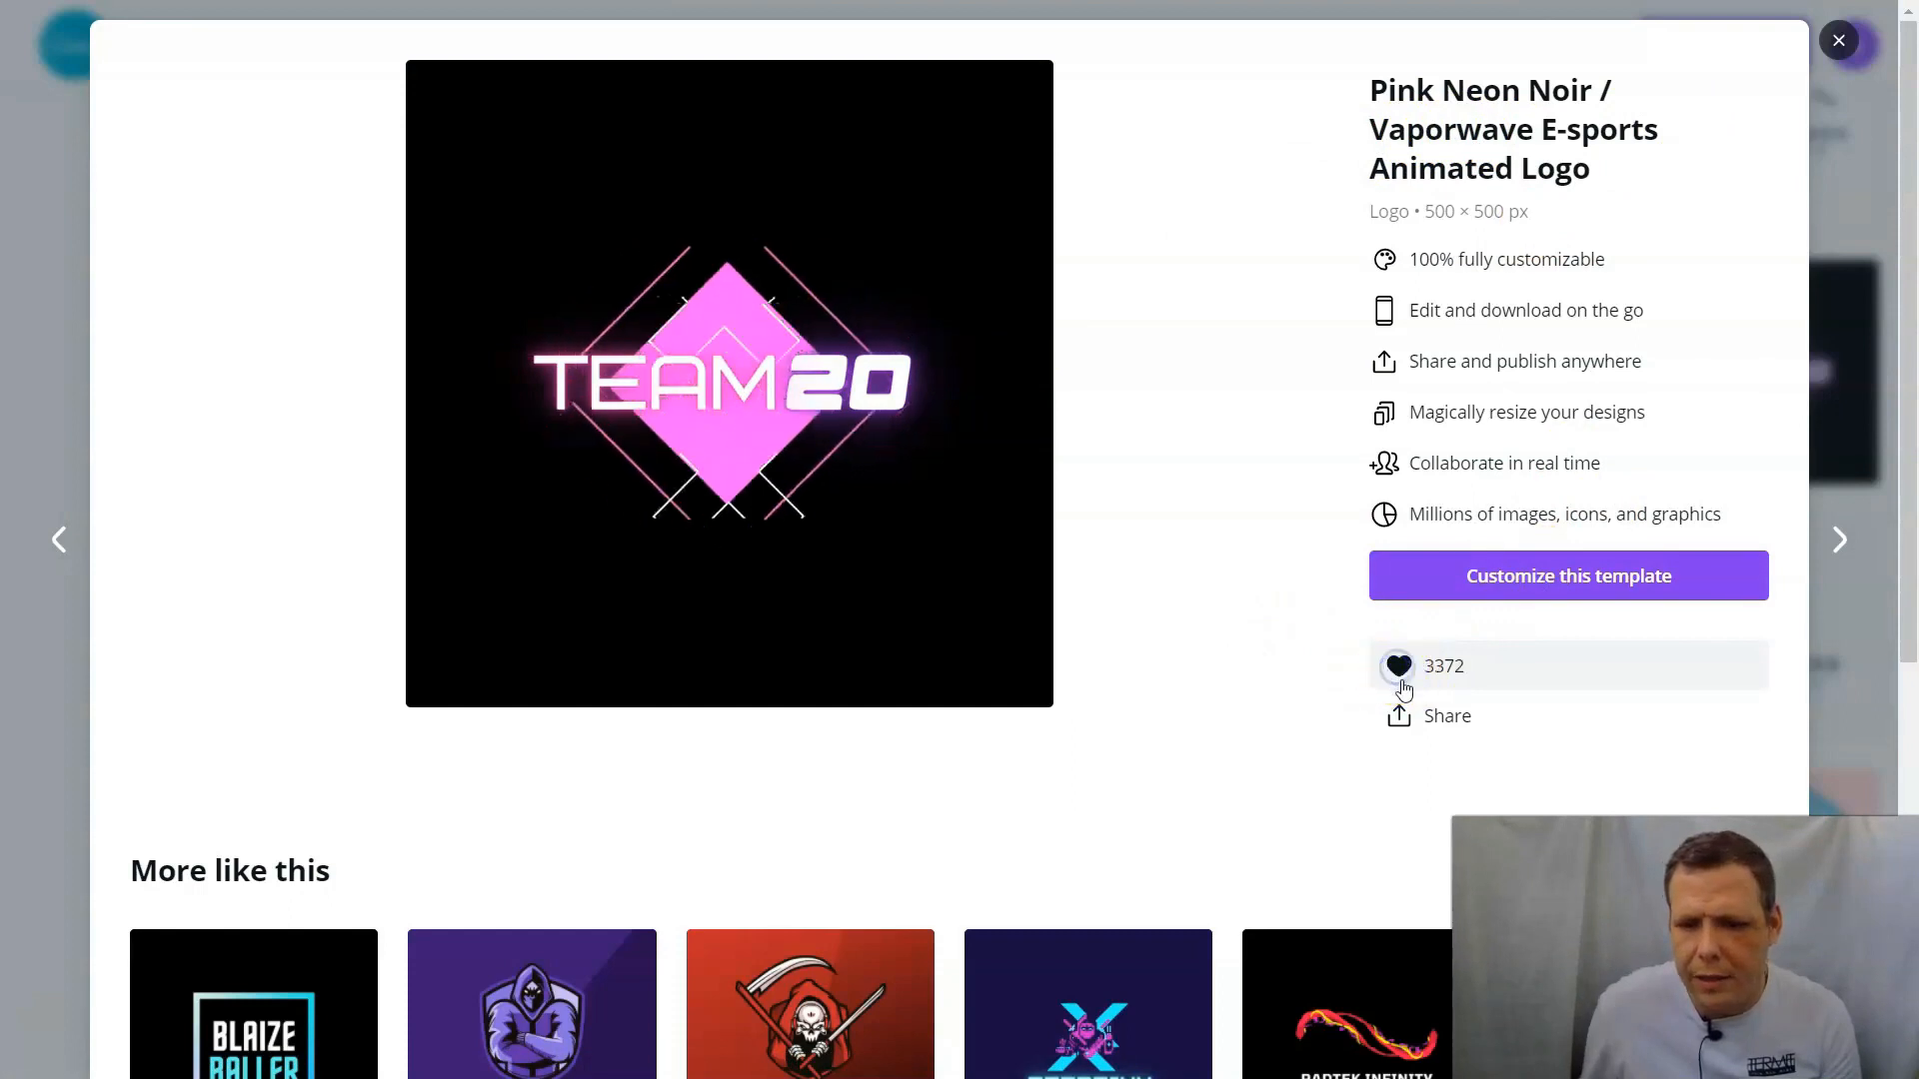
click(1398, 670)
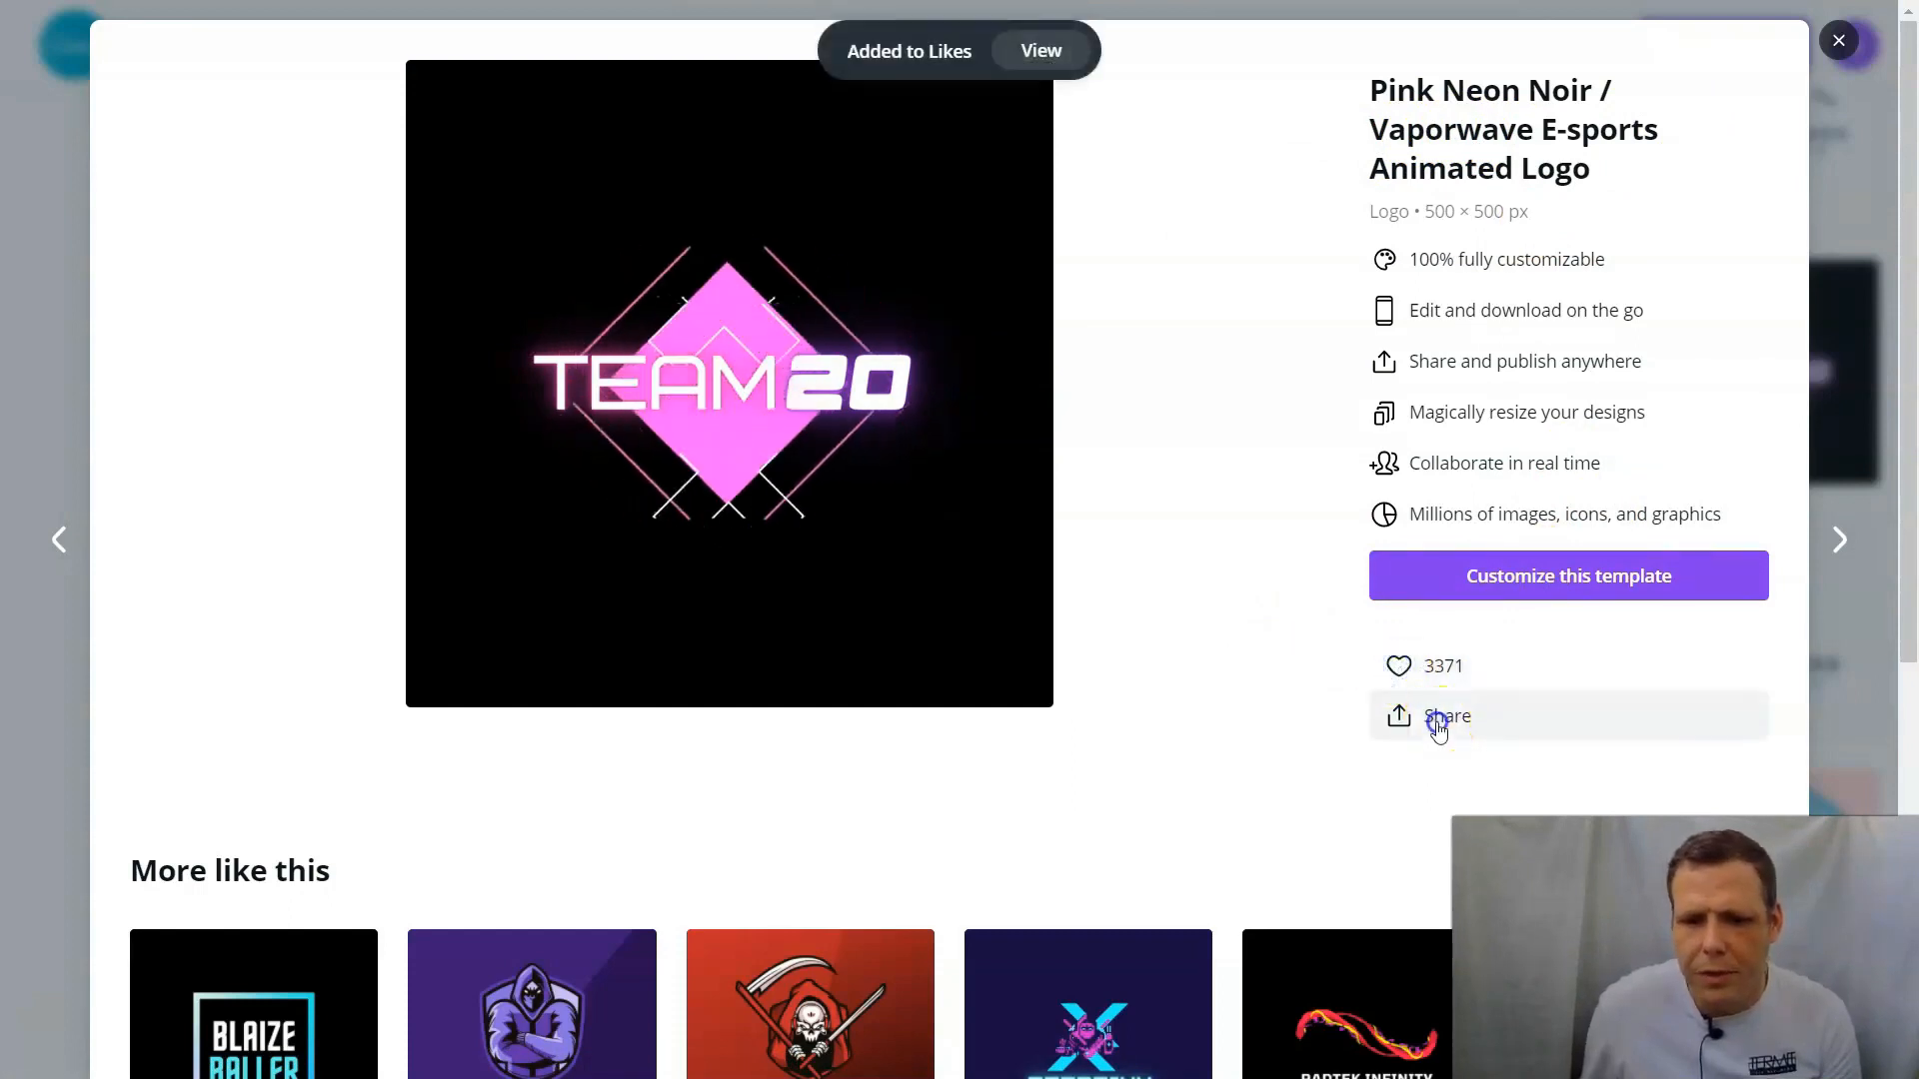
click(1437, 728)
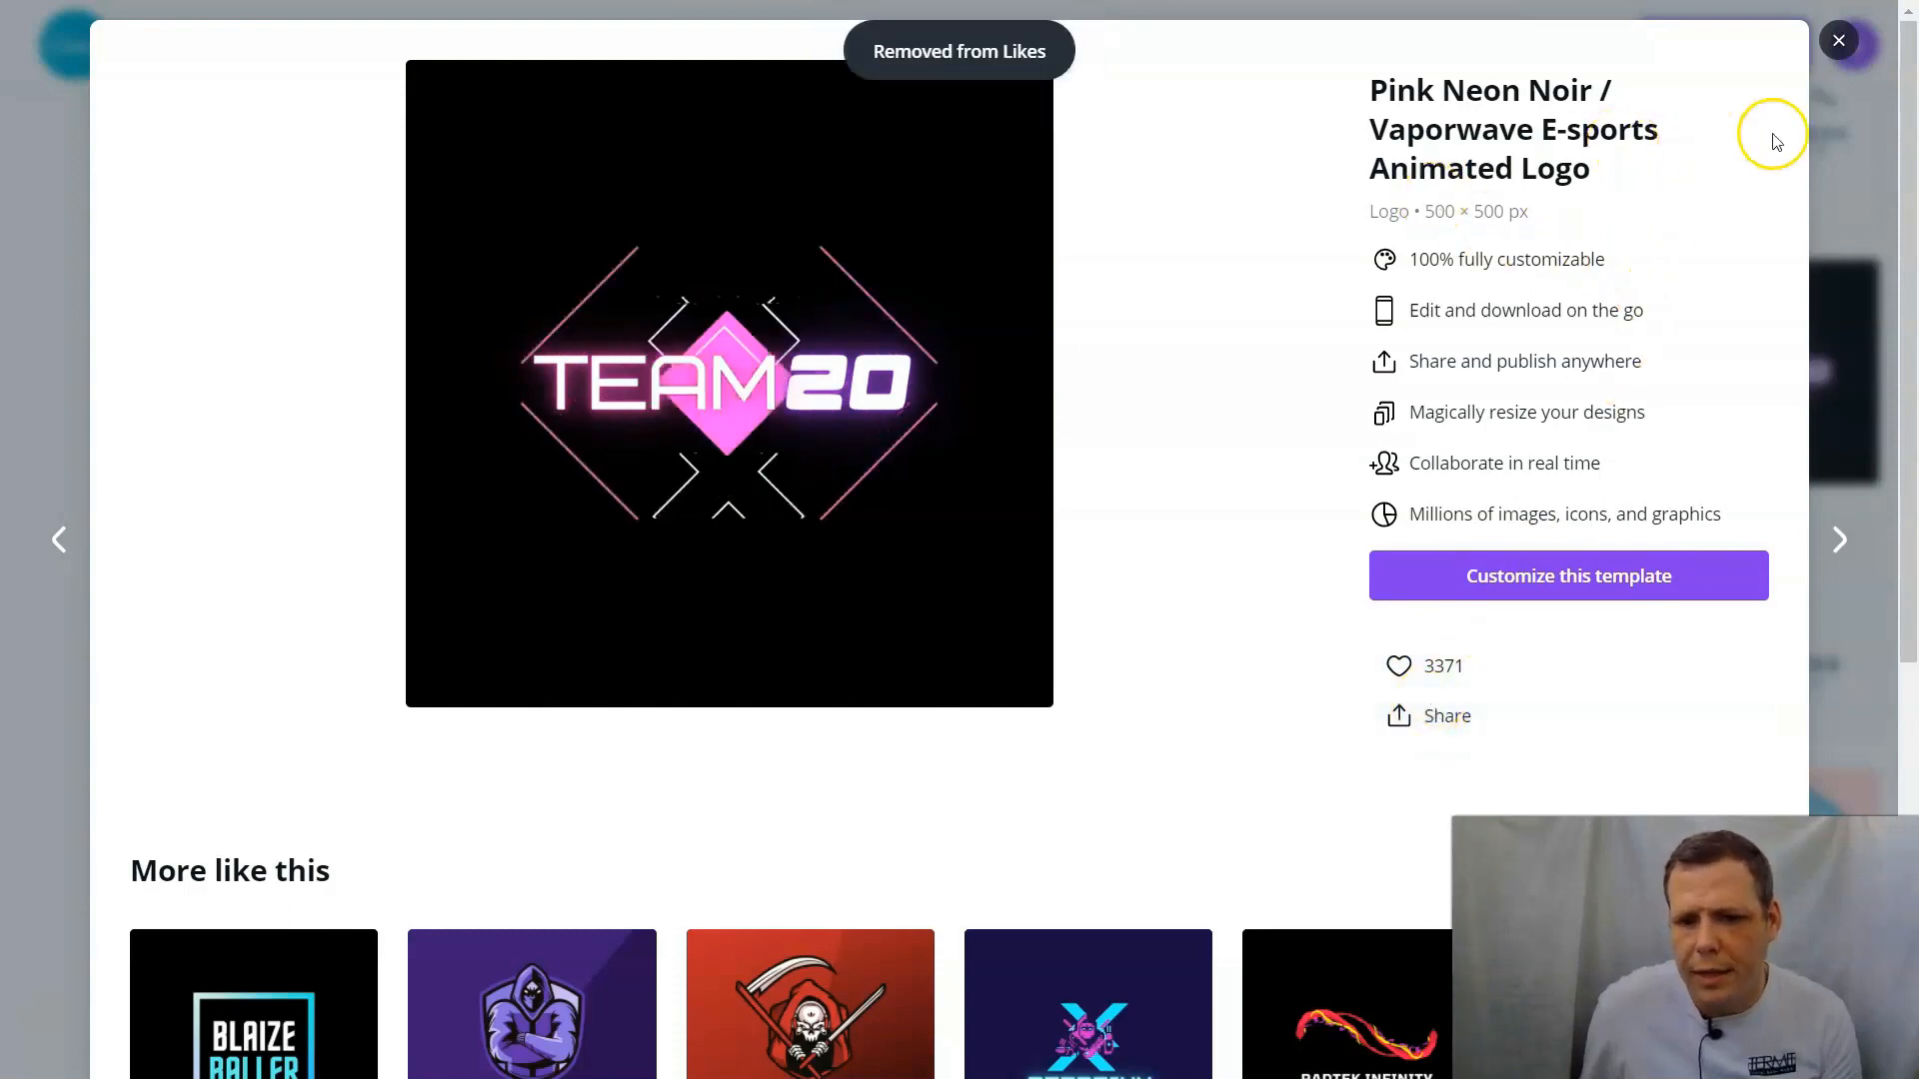
click(1837, 42)
Step: Find the Black & Beige Luxury Minimal Font Logo template and open it for customizing in the editor
scroll(890, 675, down, 4)
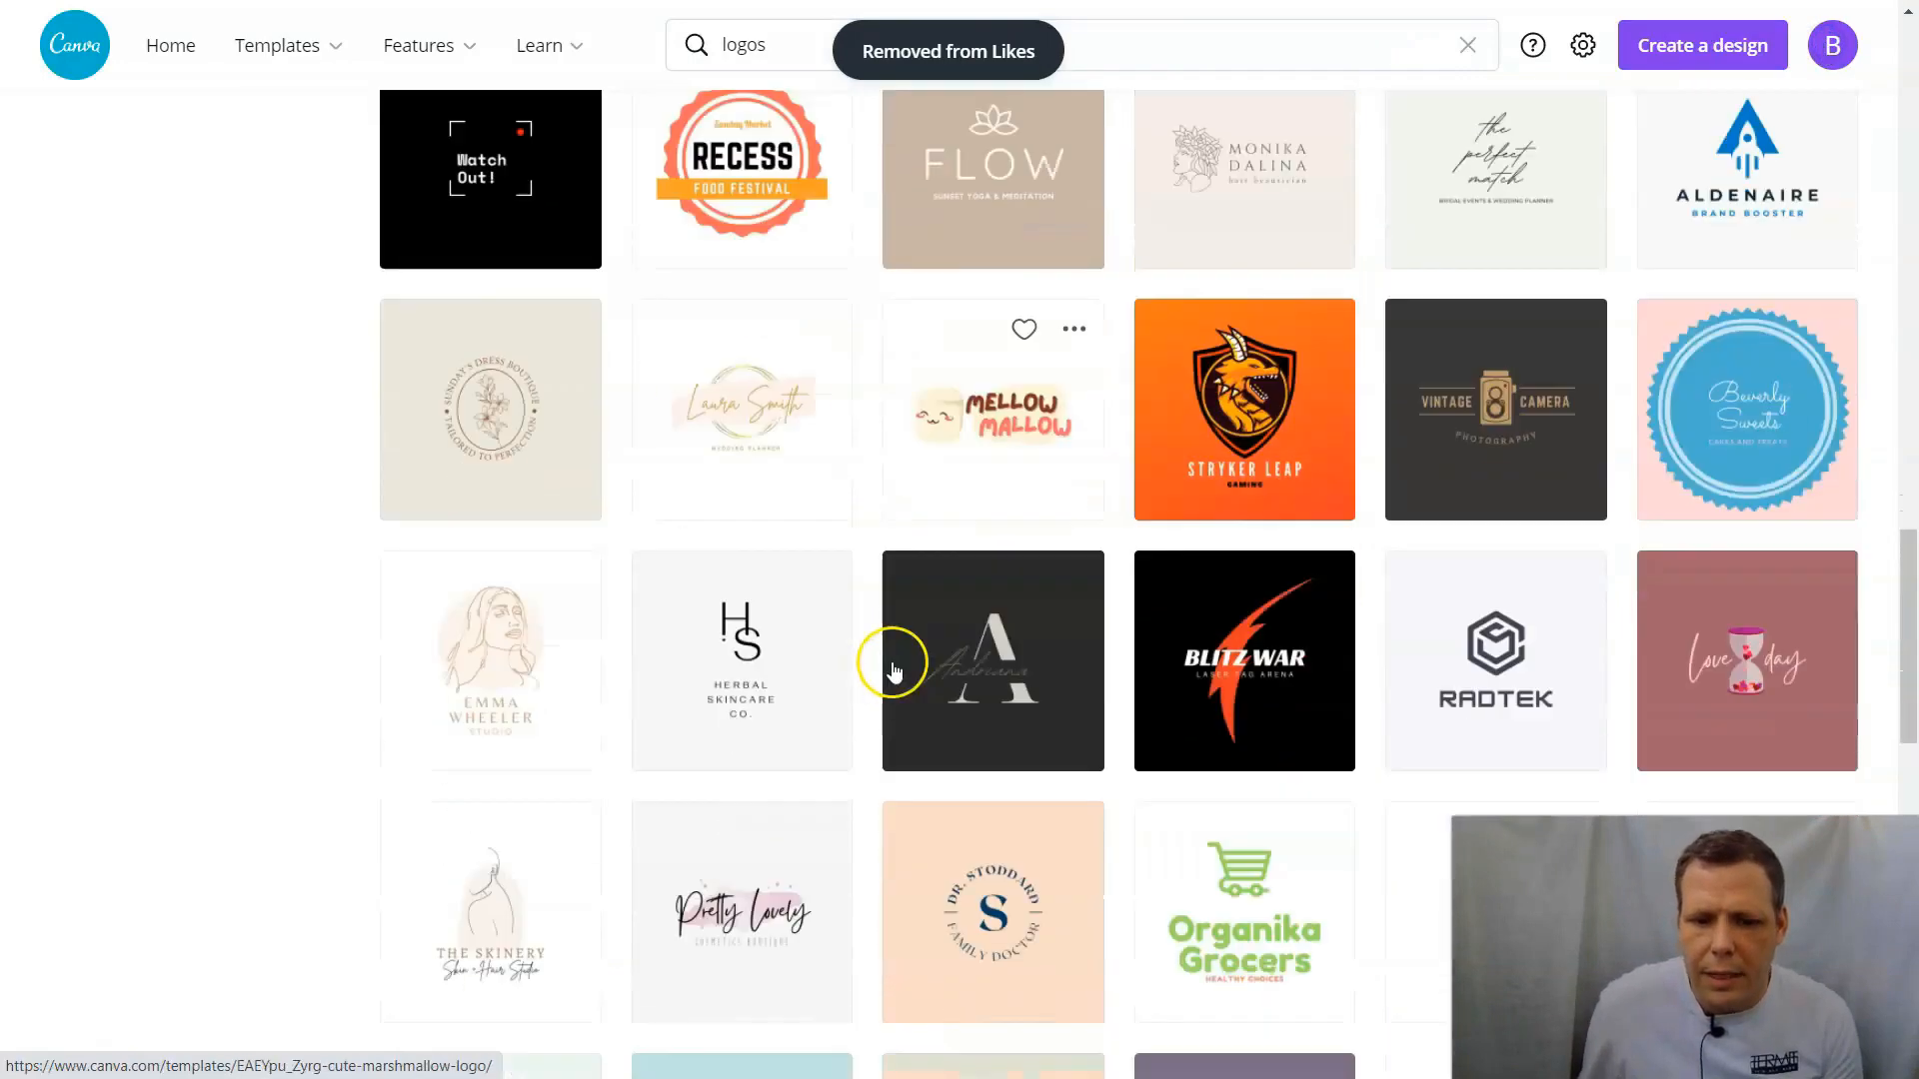
scroll(892, 669, down, 2)
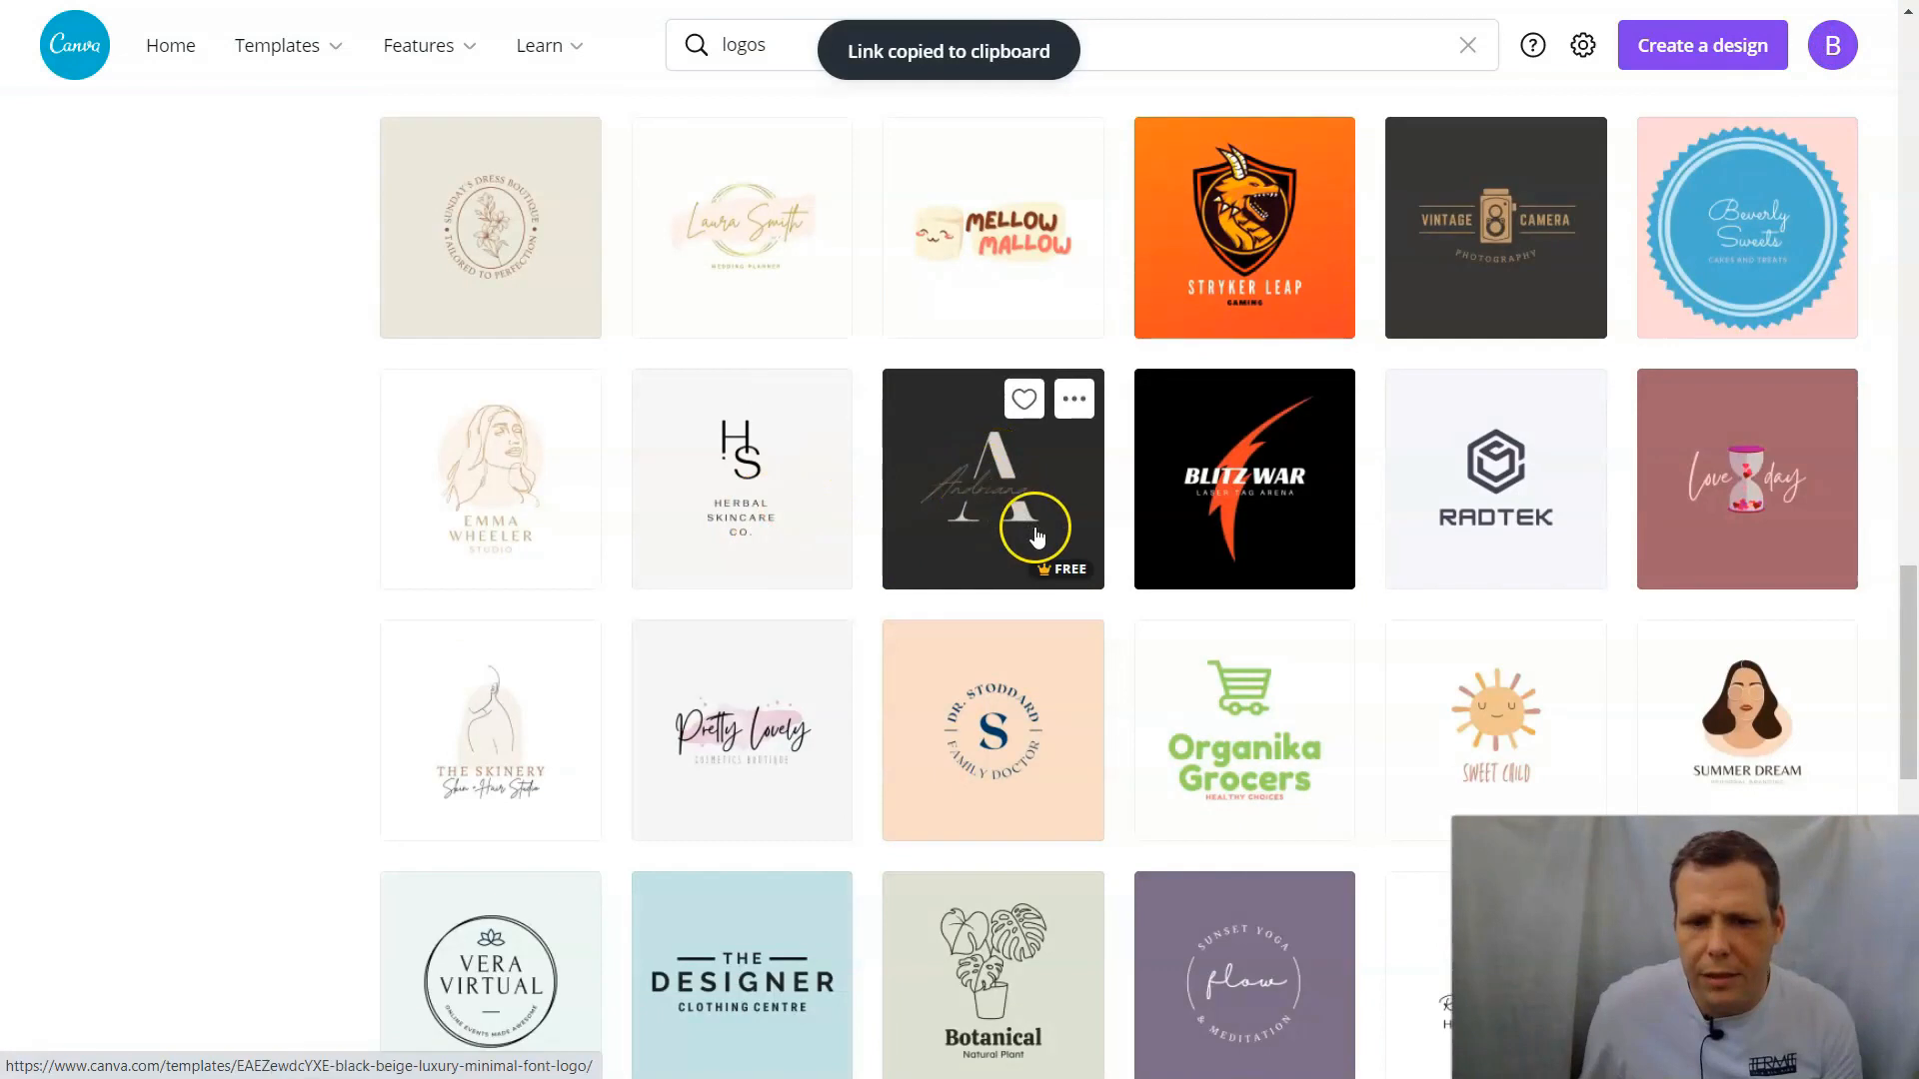
click(1046, 580)
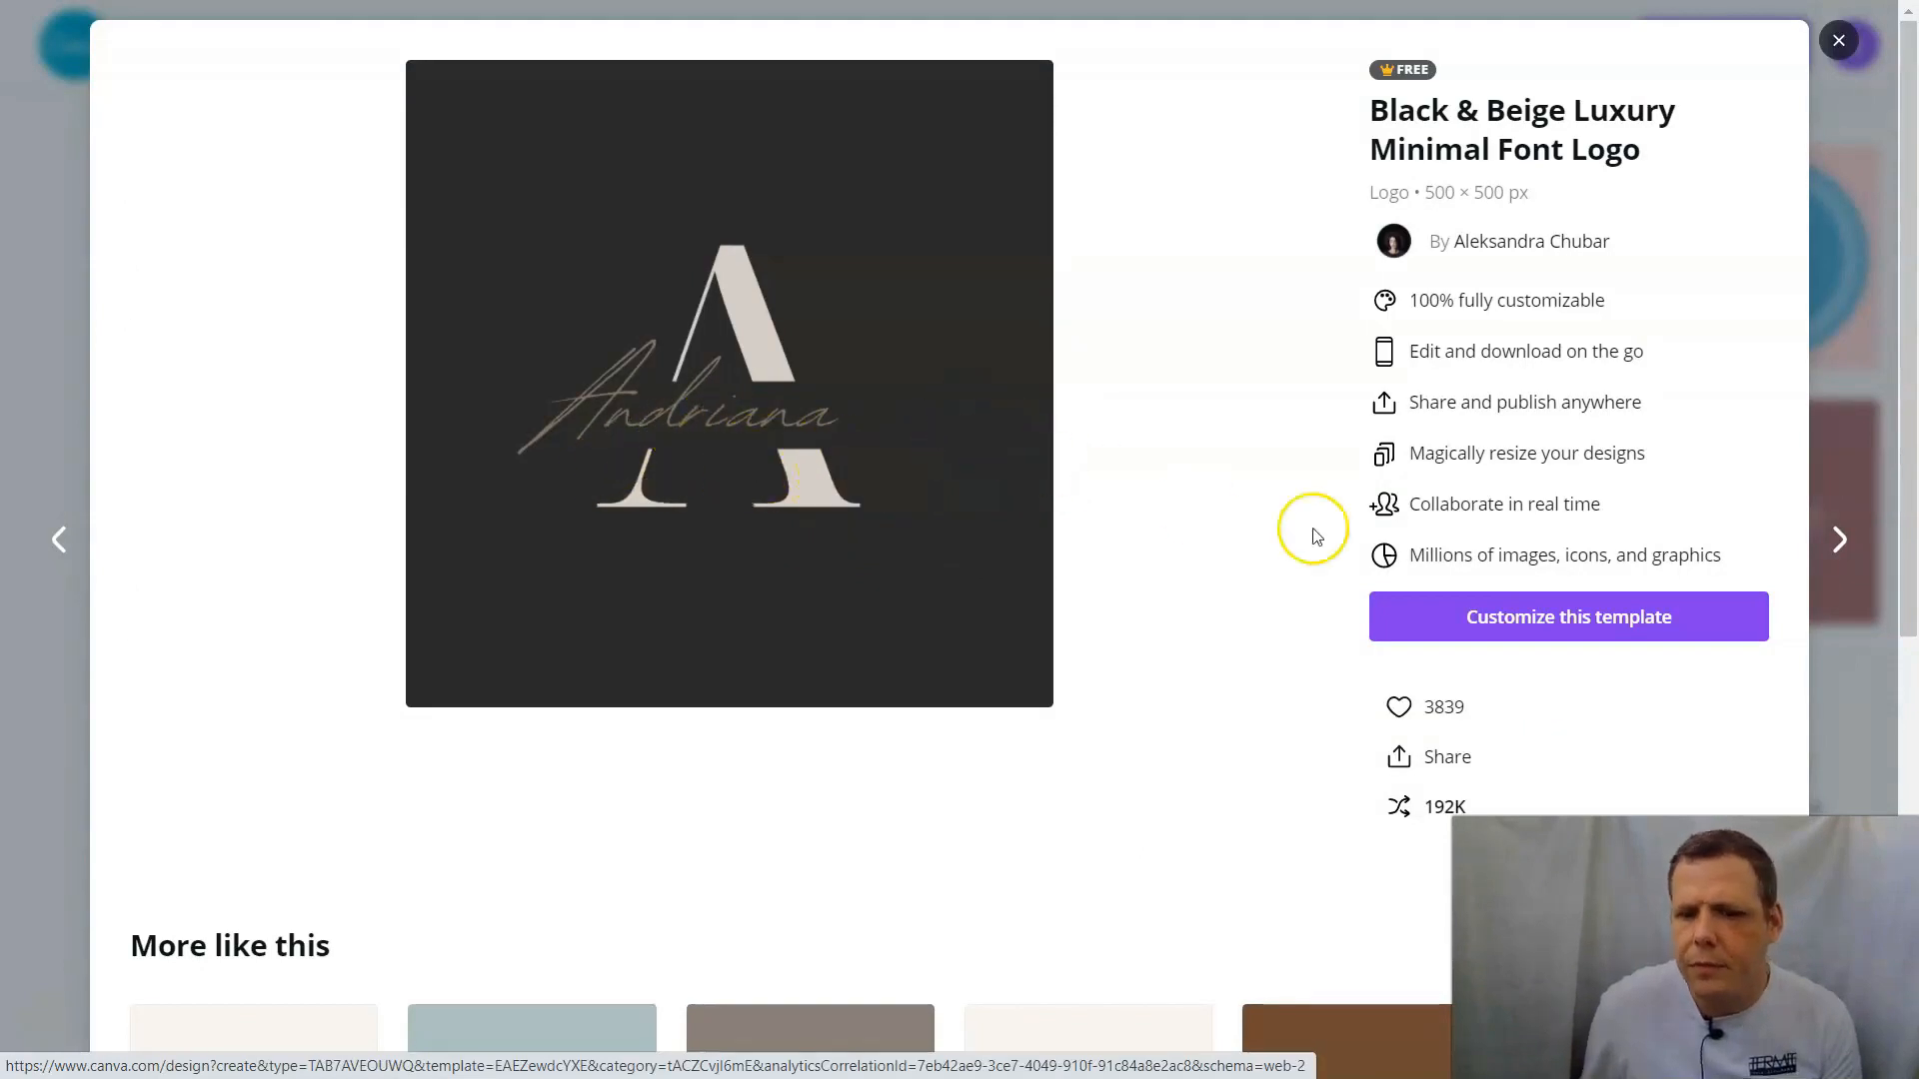
click(1457, 619)
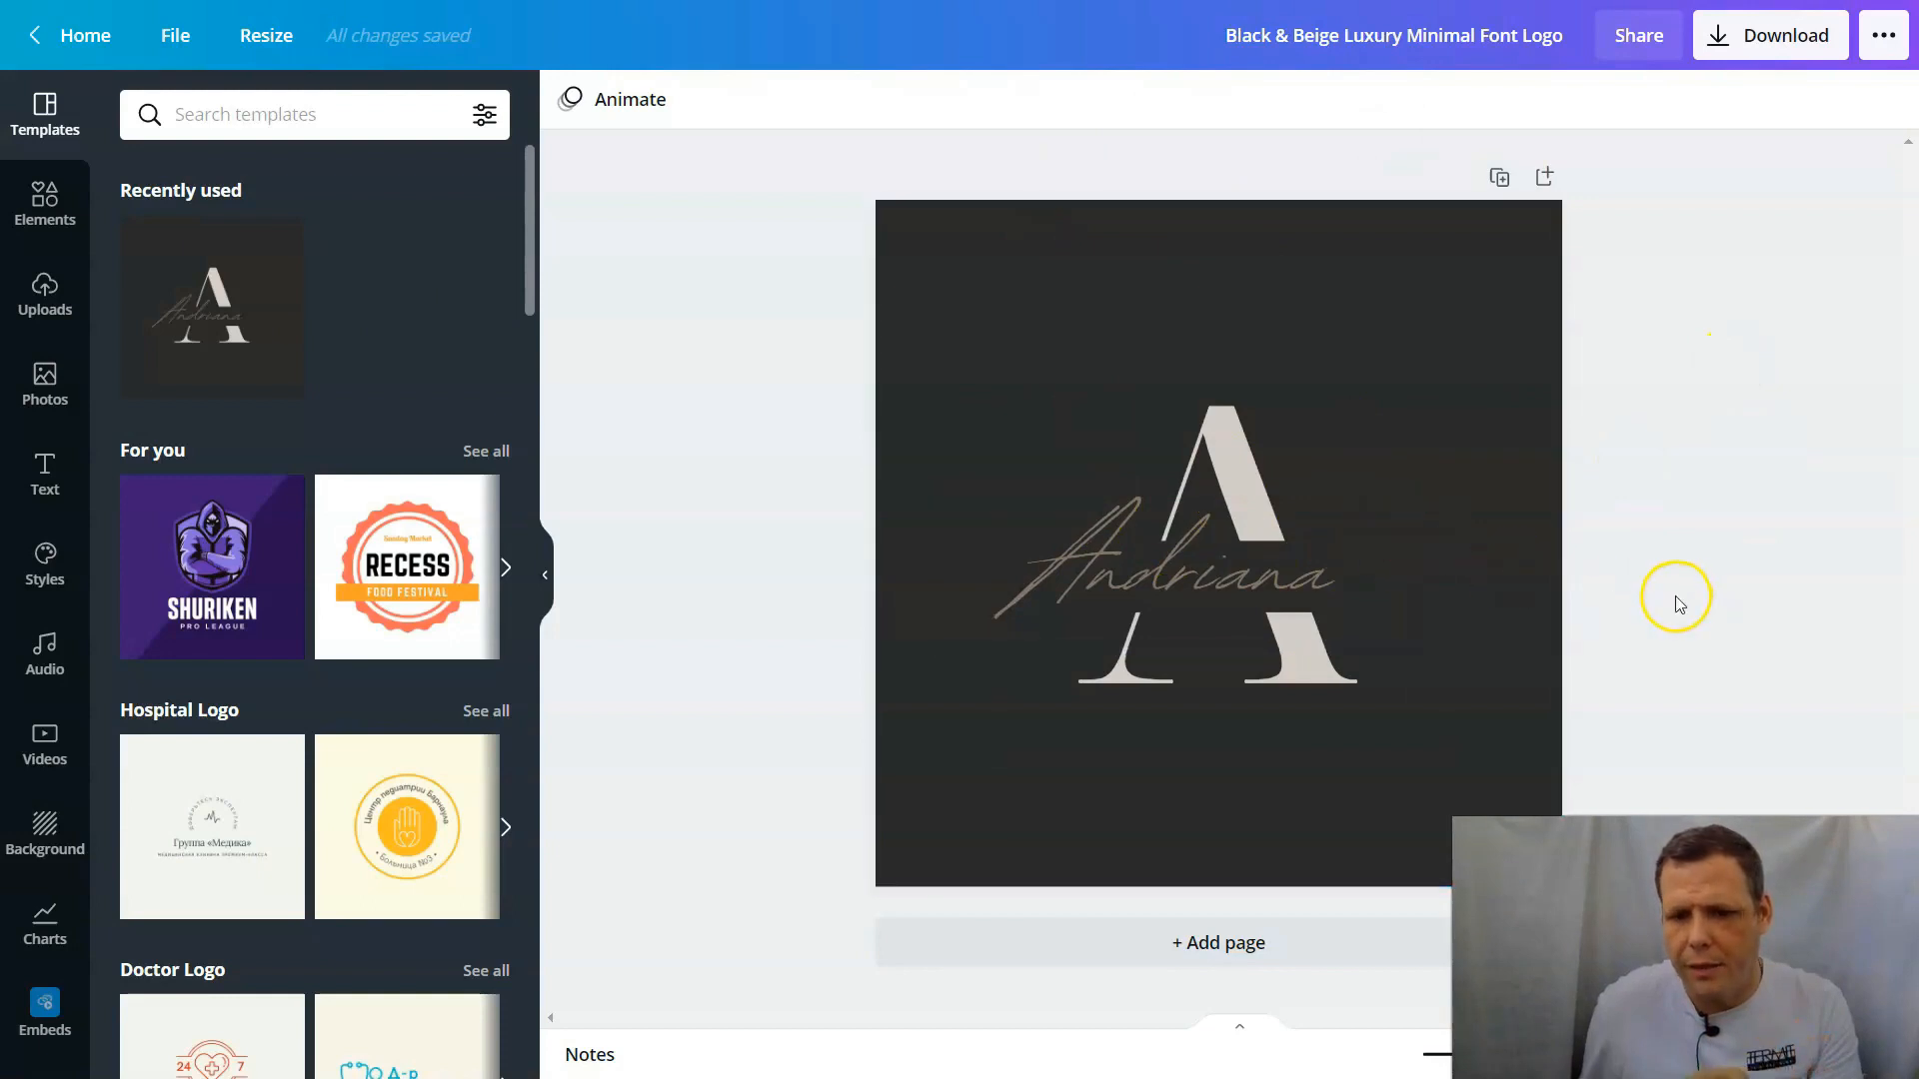
Step: Add a second page to the logo design and change its background to the light beige document color
click(1192, 944)
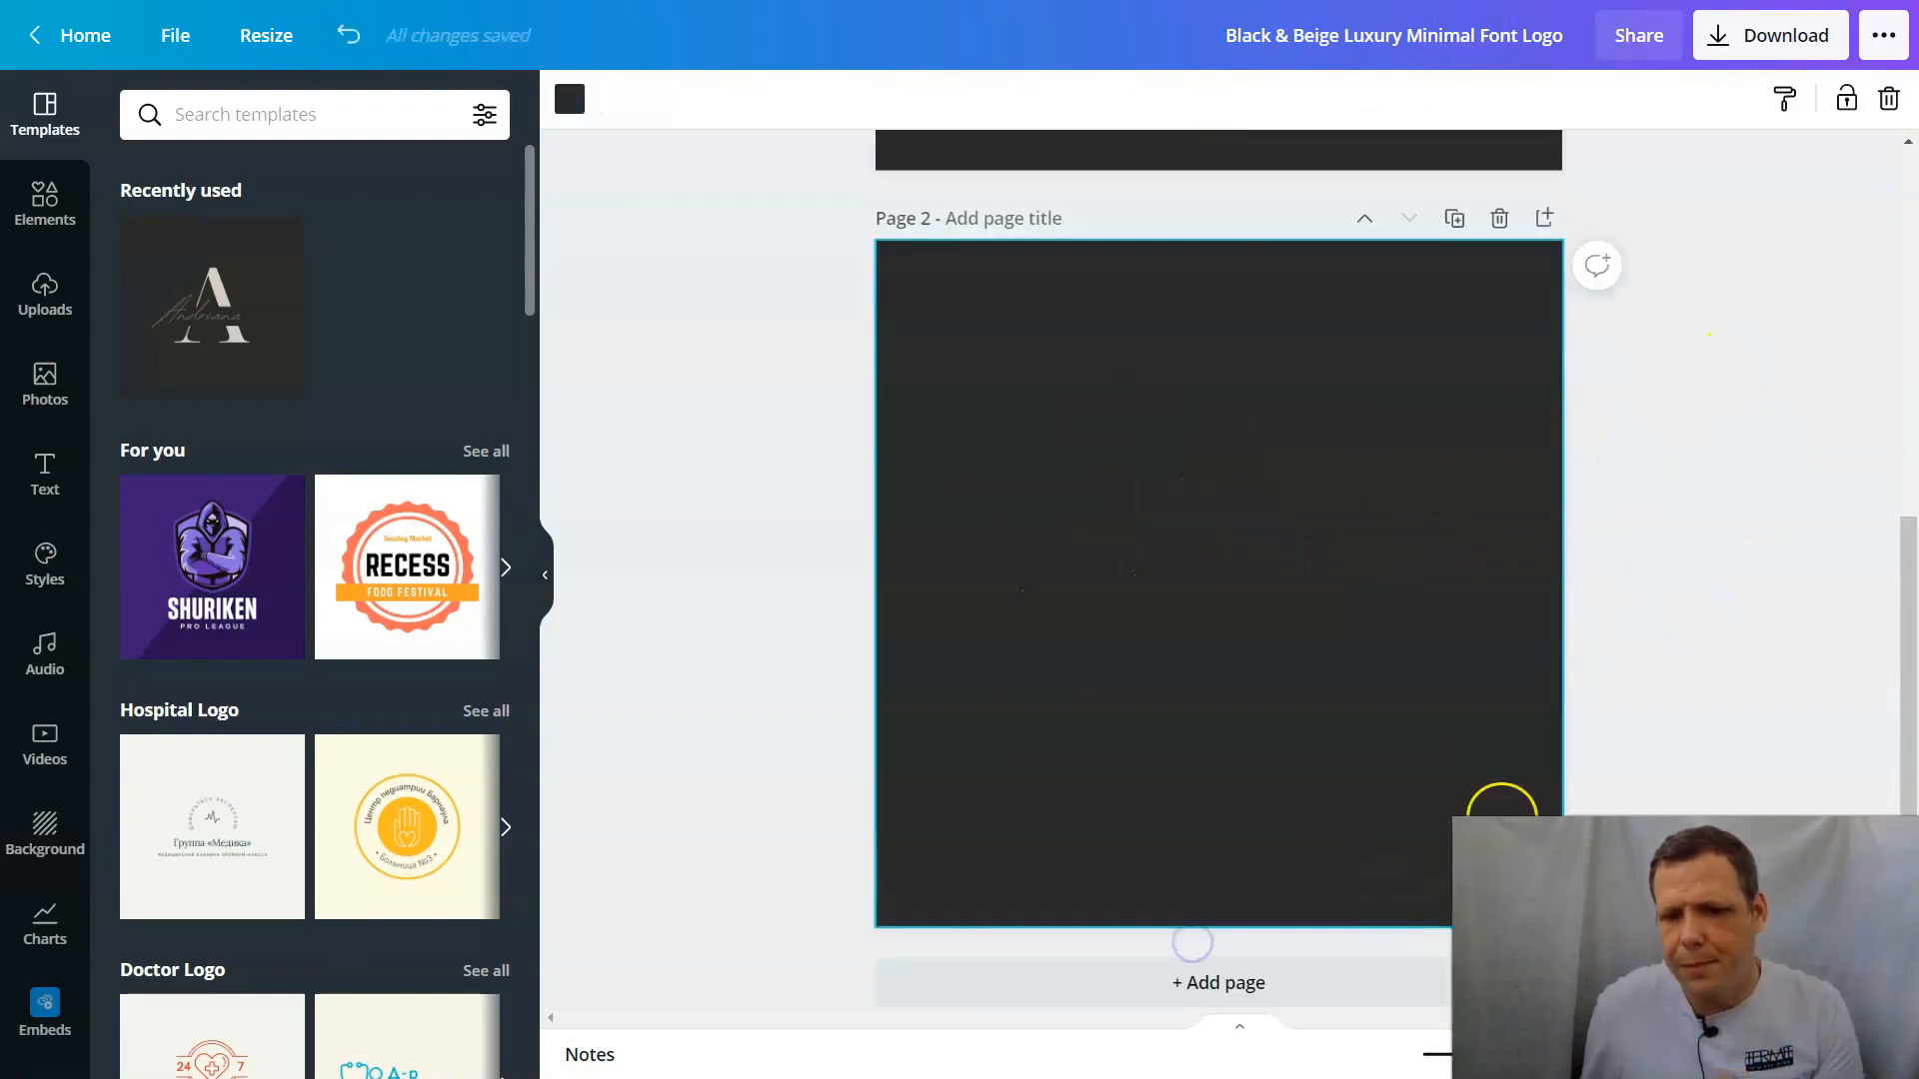
scroll(1199, 720, up, 3)
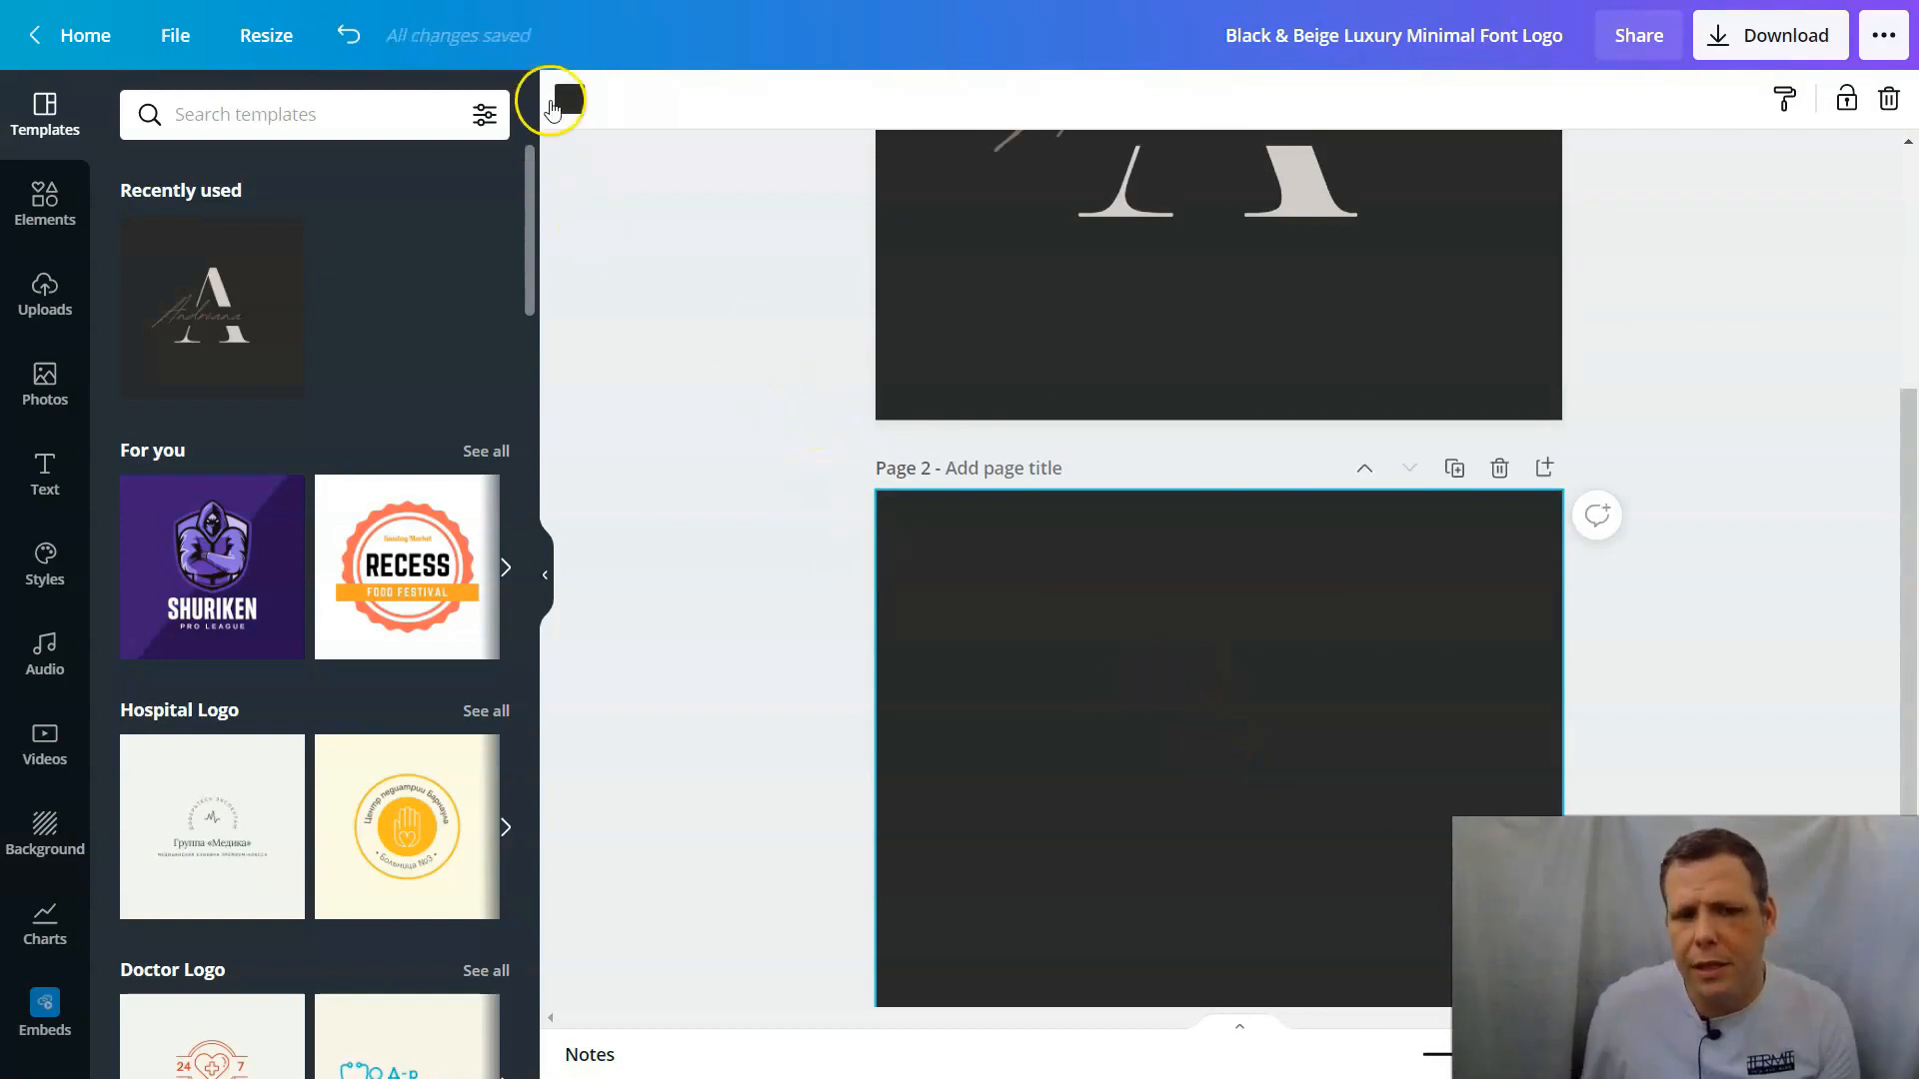
click(554, 104)
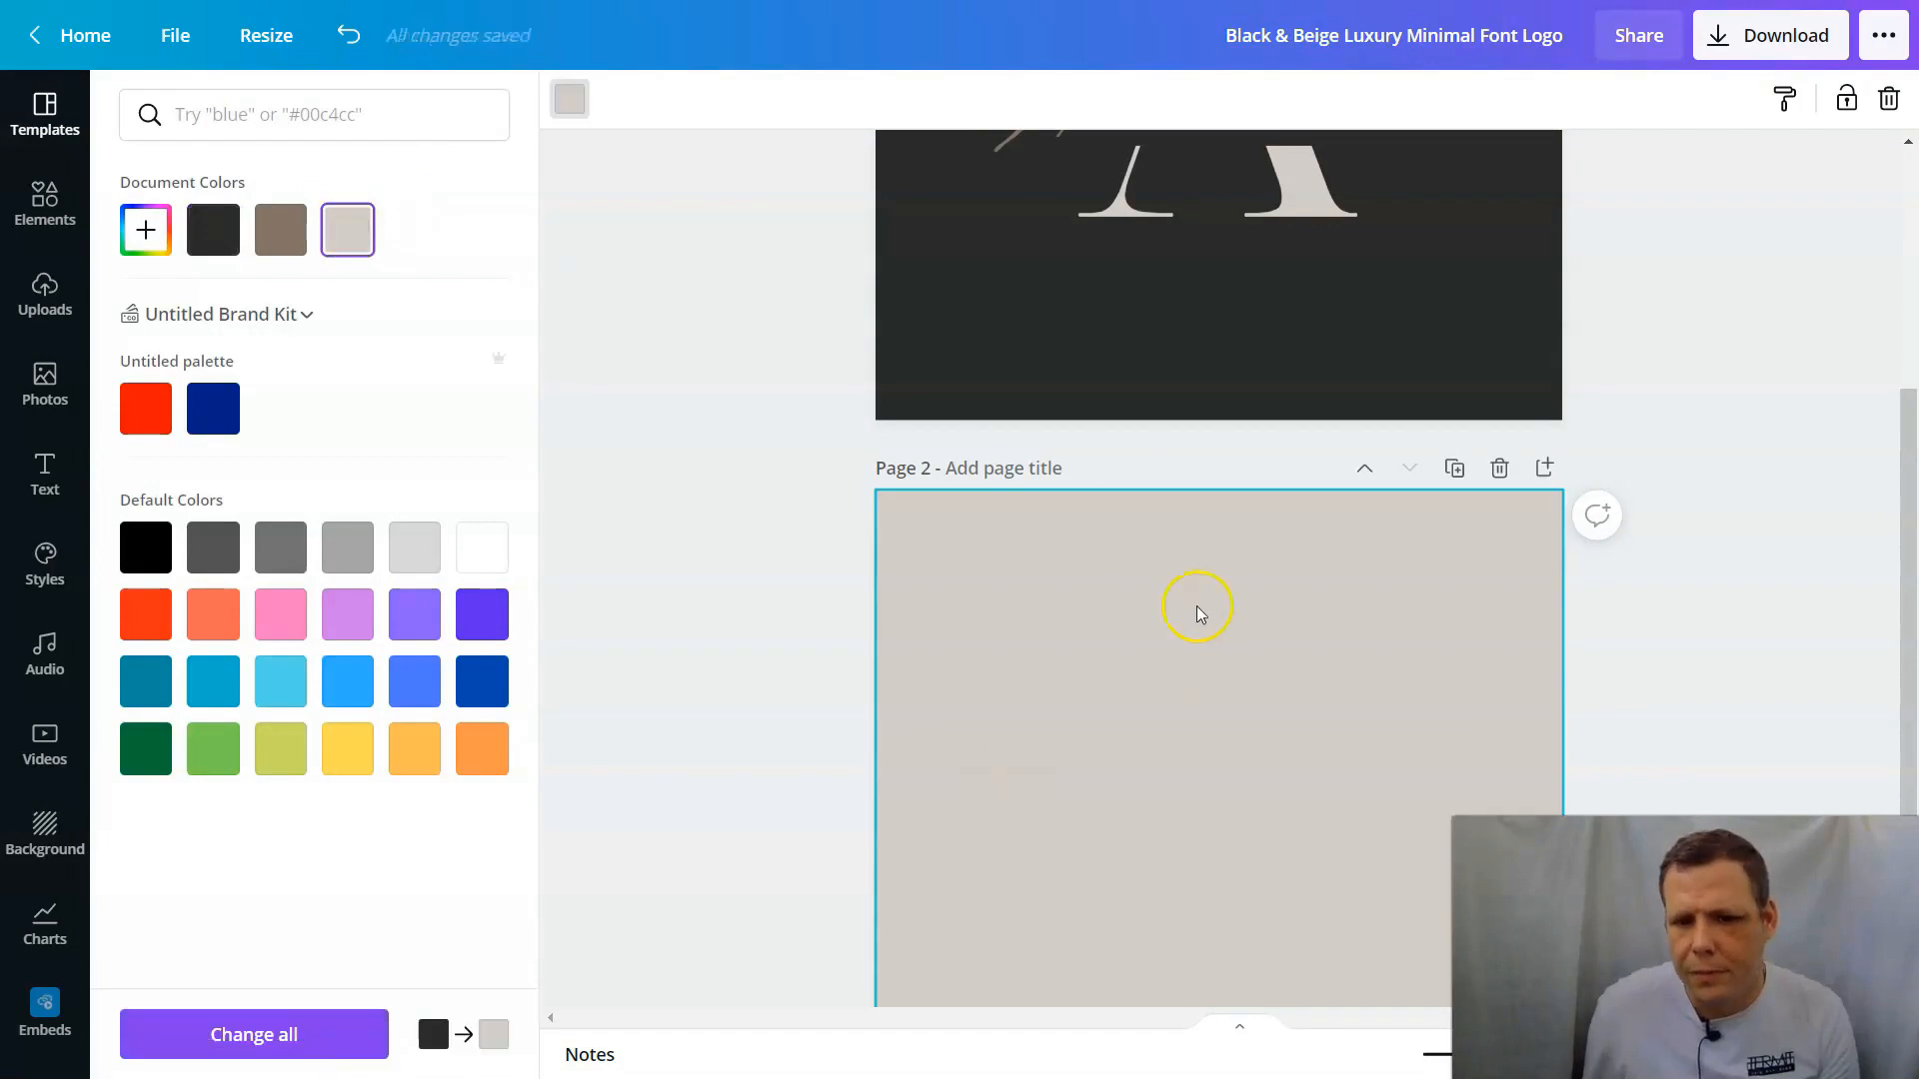
scroll(1199, 613, down, 3)
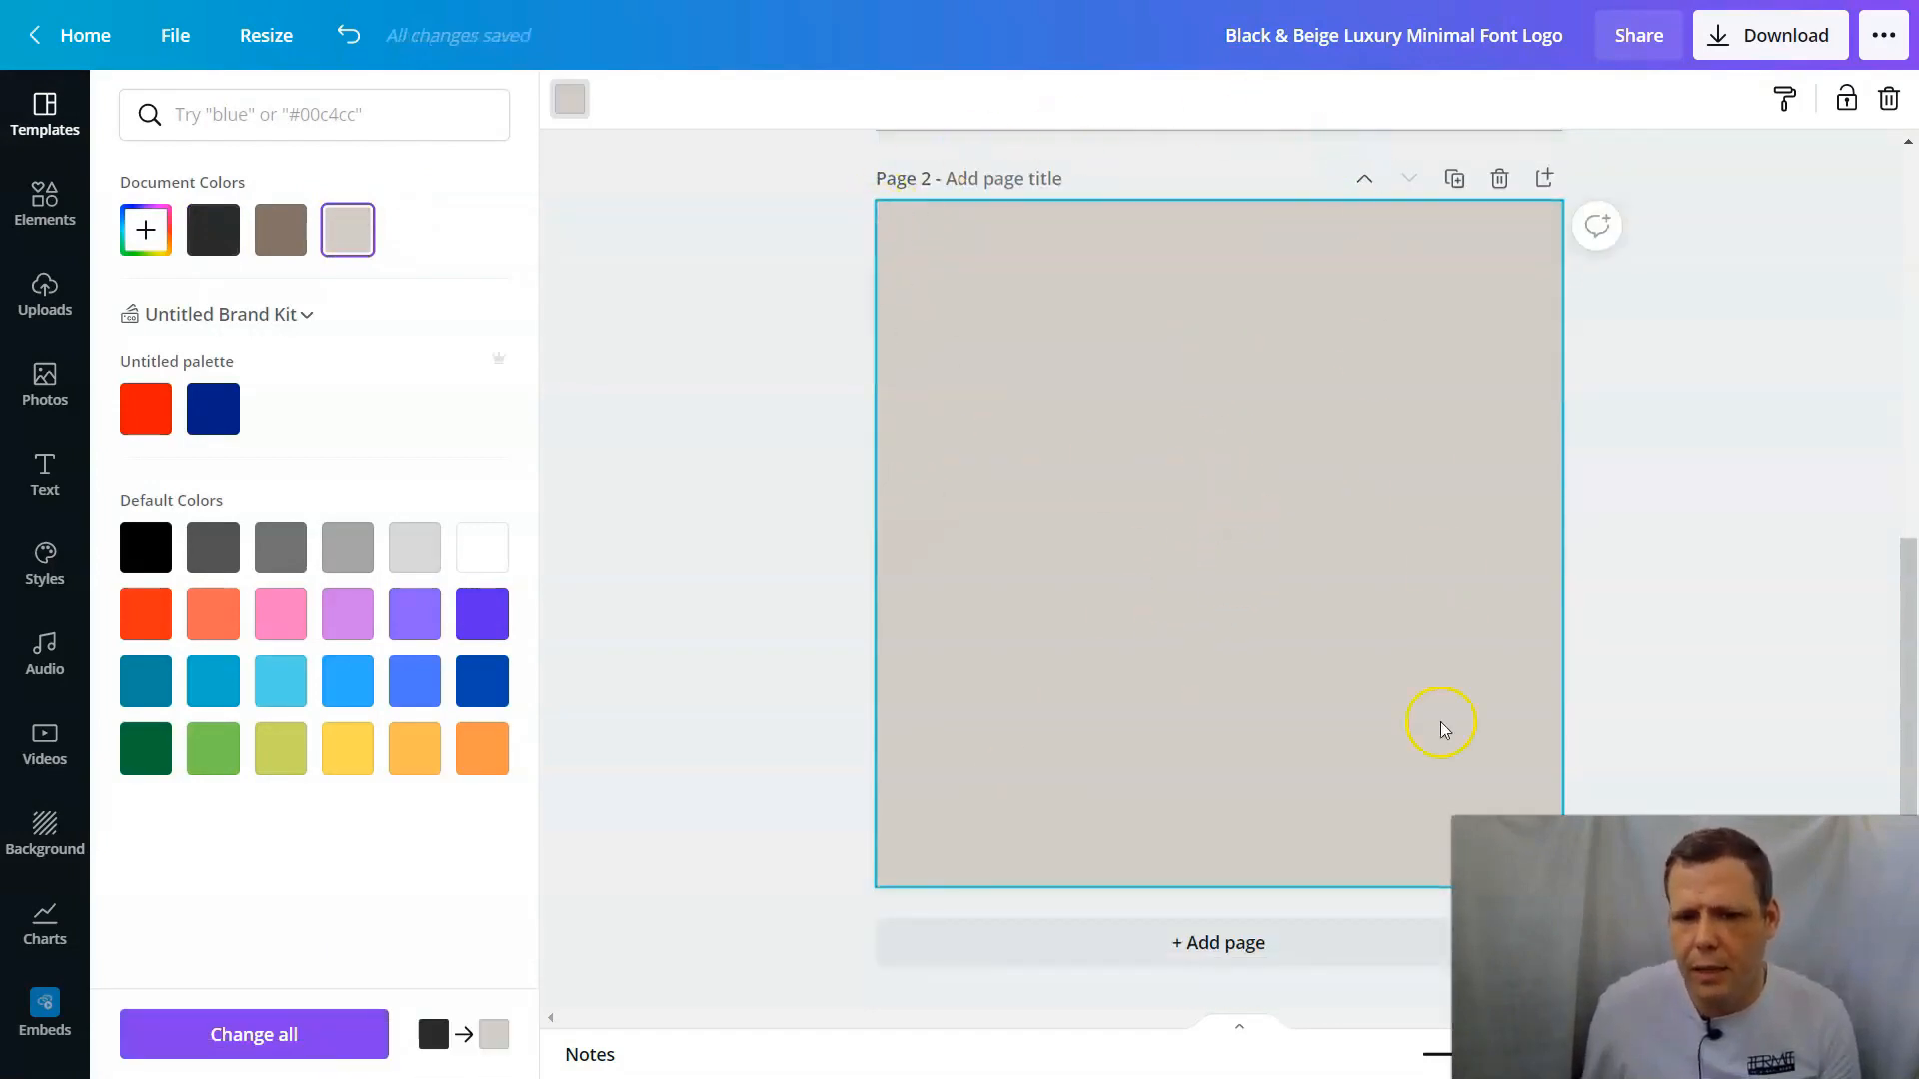
scroll(1039, 361, up, 3)
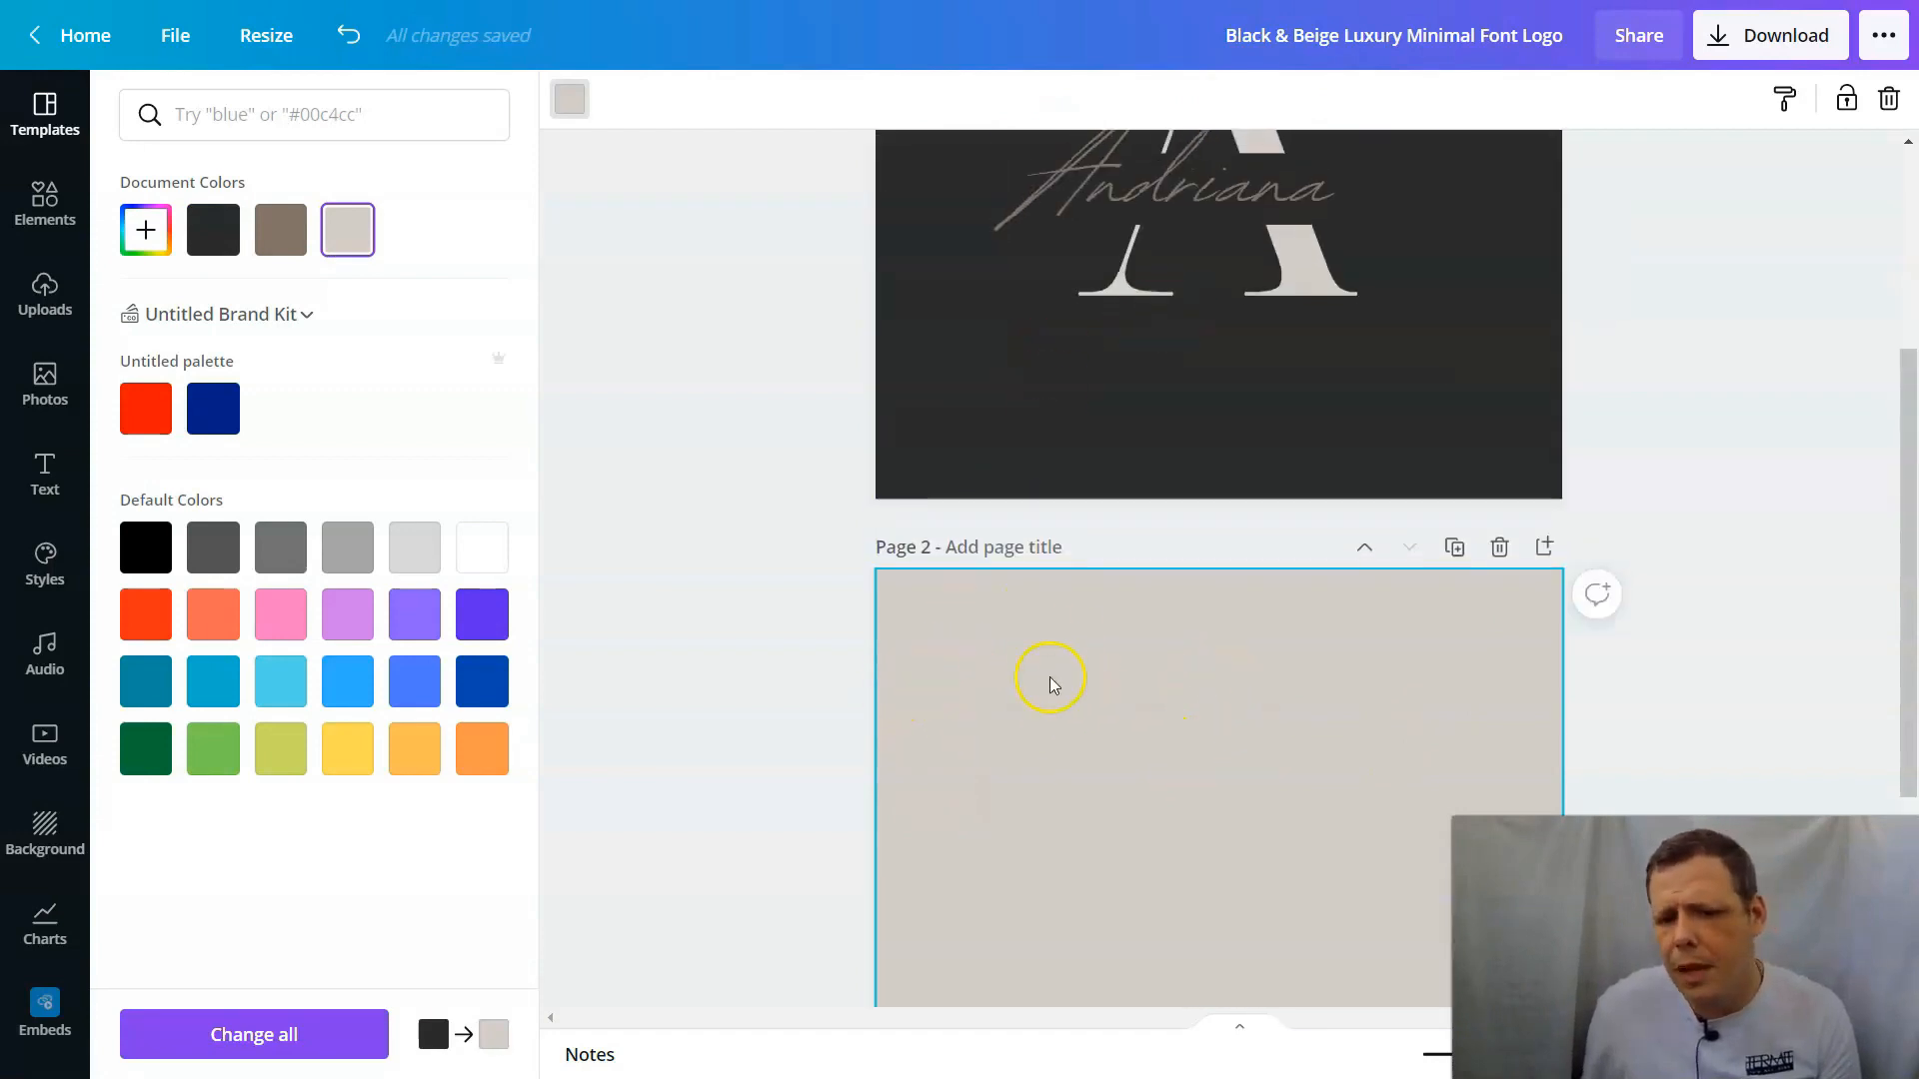
scroll(1050, 677, down, 1)
click(1134, 340)
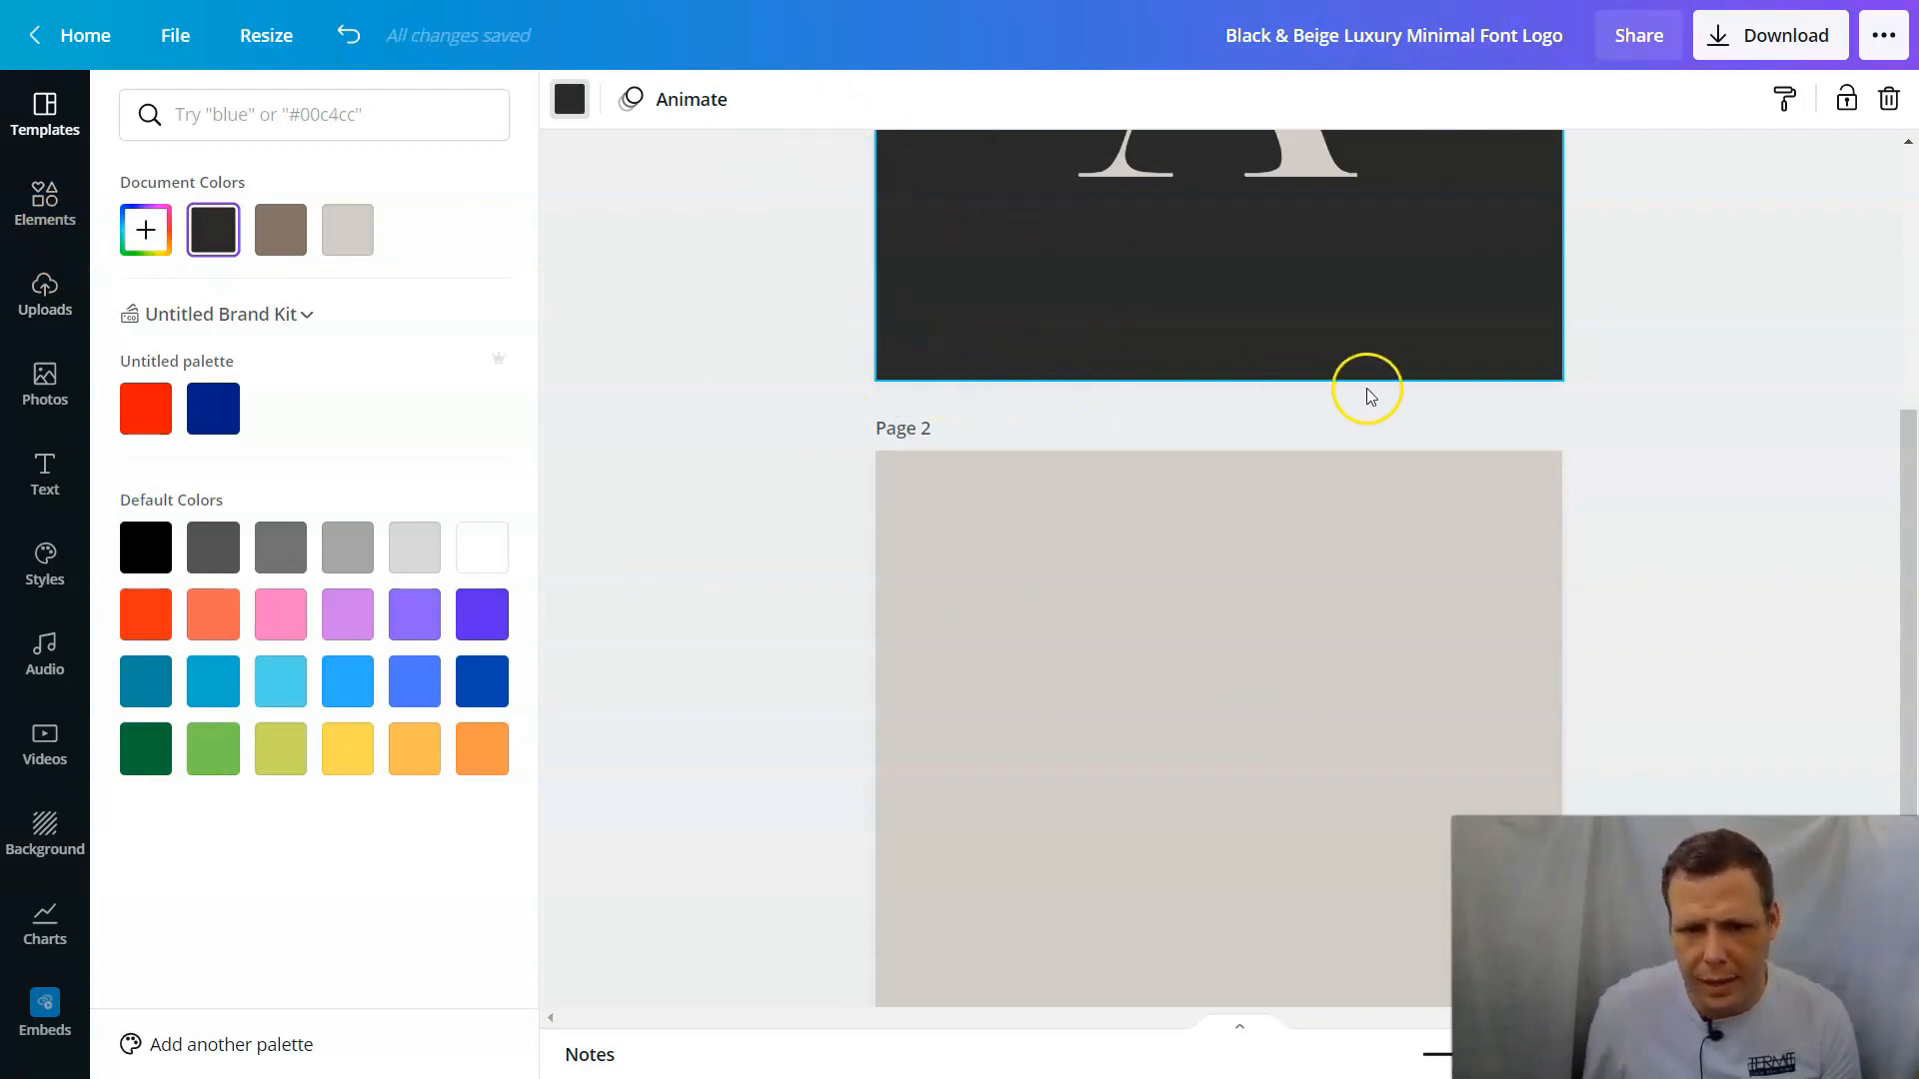
click(1394, 386)
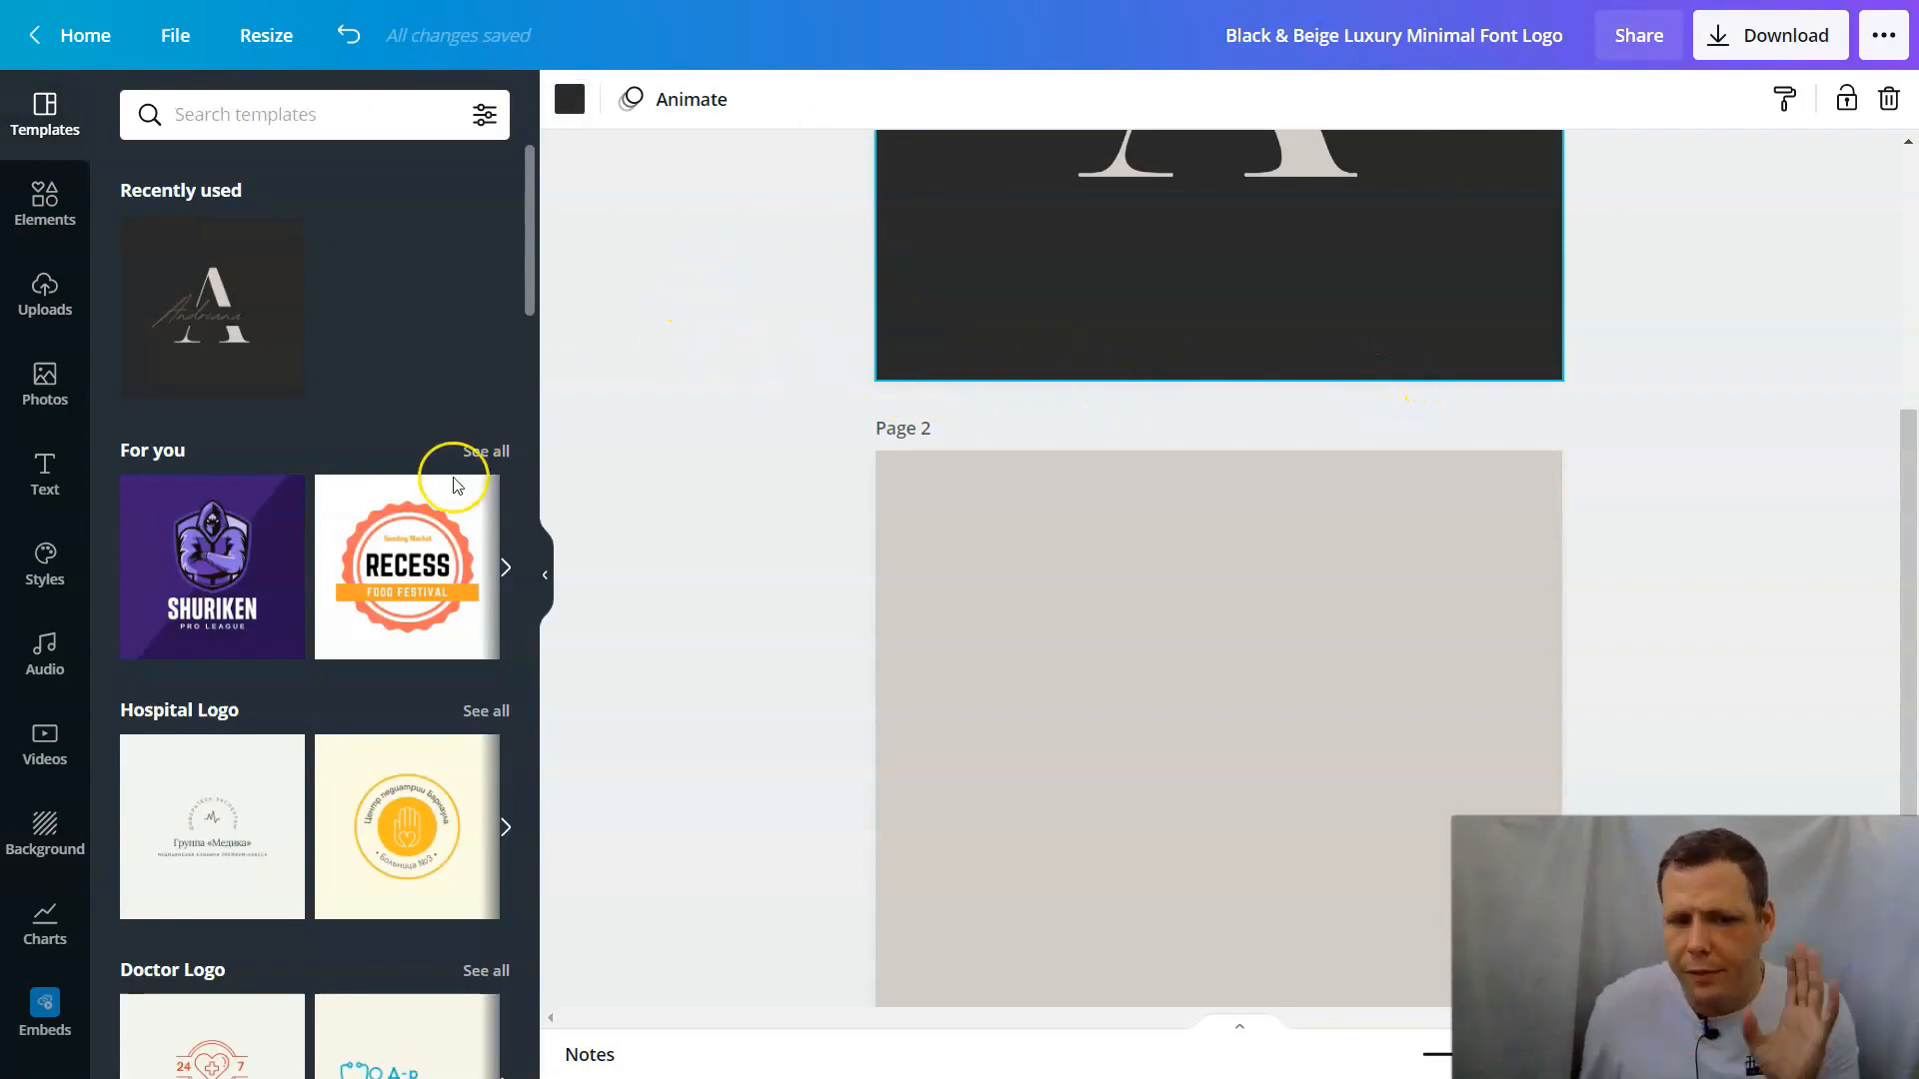
click(1041, 668)
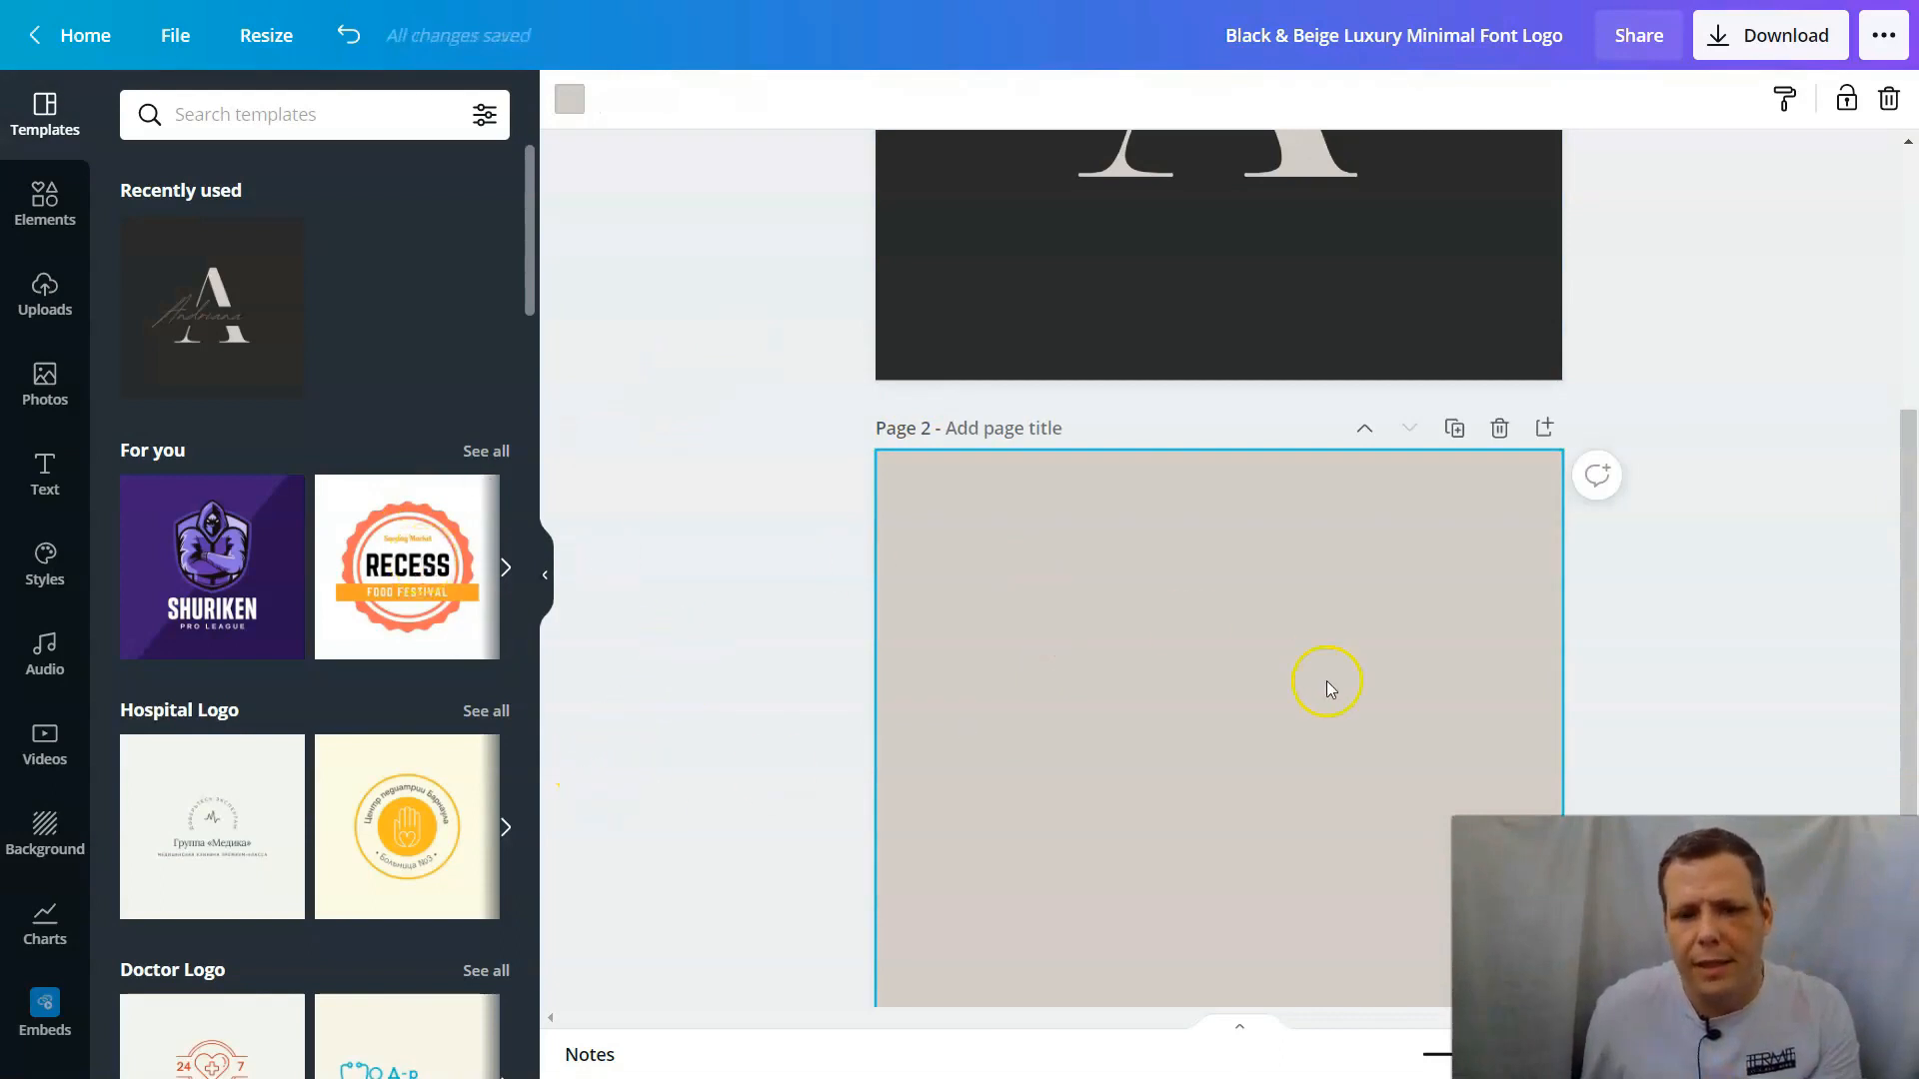
click(993, 316)
drag(405, 565, 407, 516)
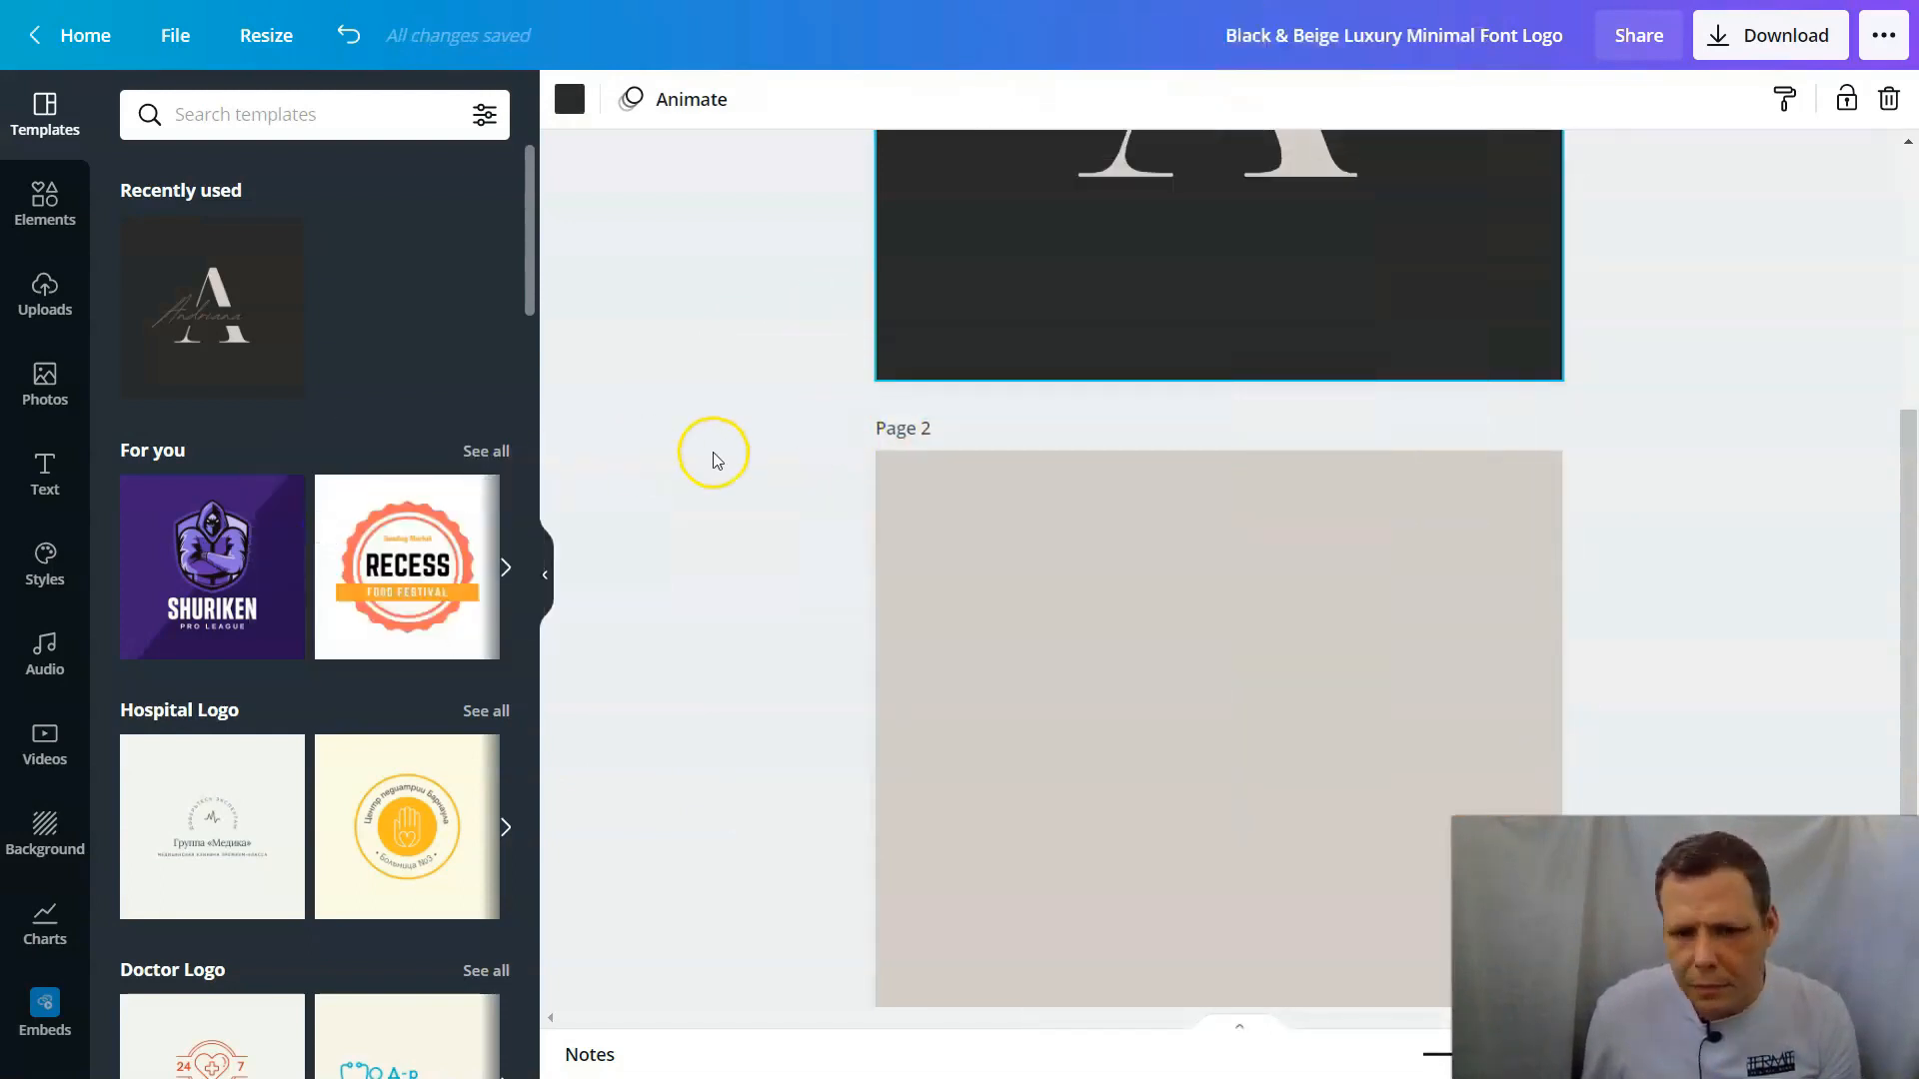
Step: Move the script name text on page 1 down over the lower part of the large letter A
scroll(734, 455, up, 4)
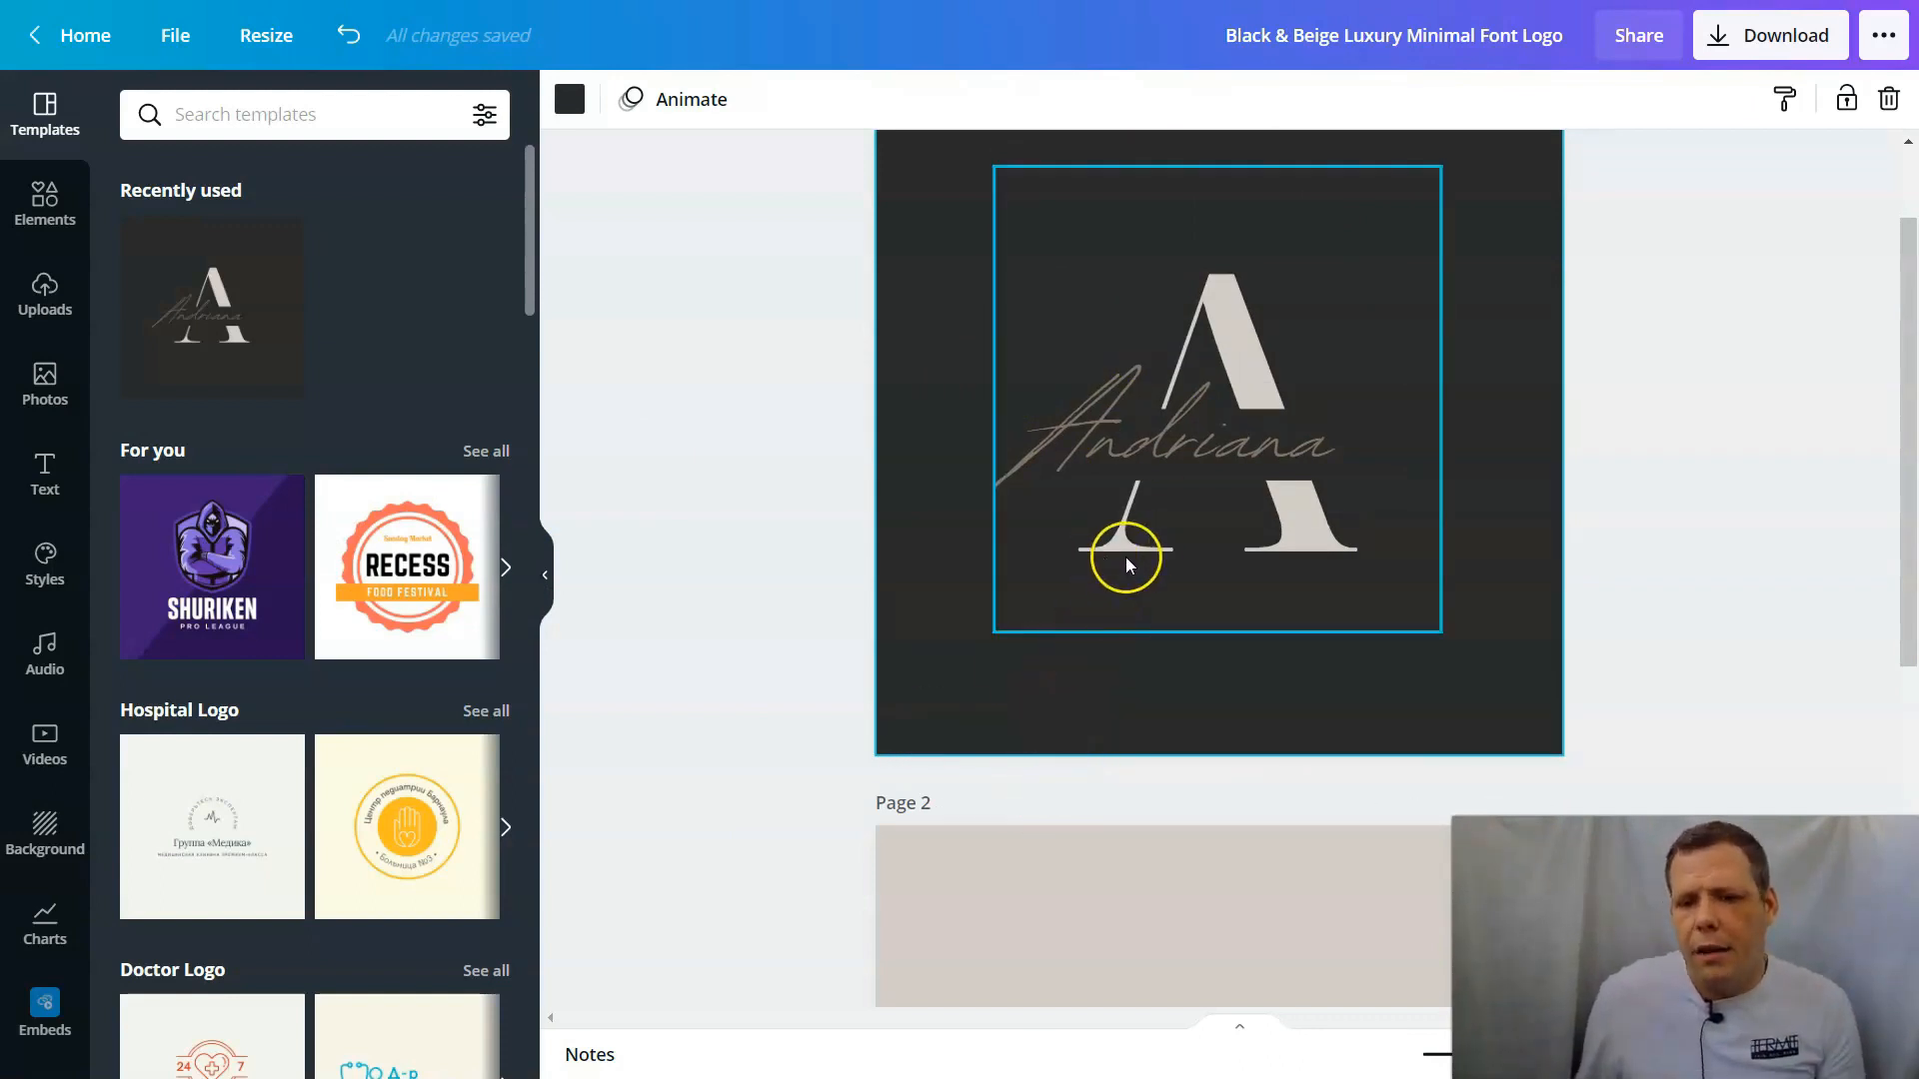
click(1169, 437)
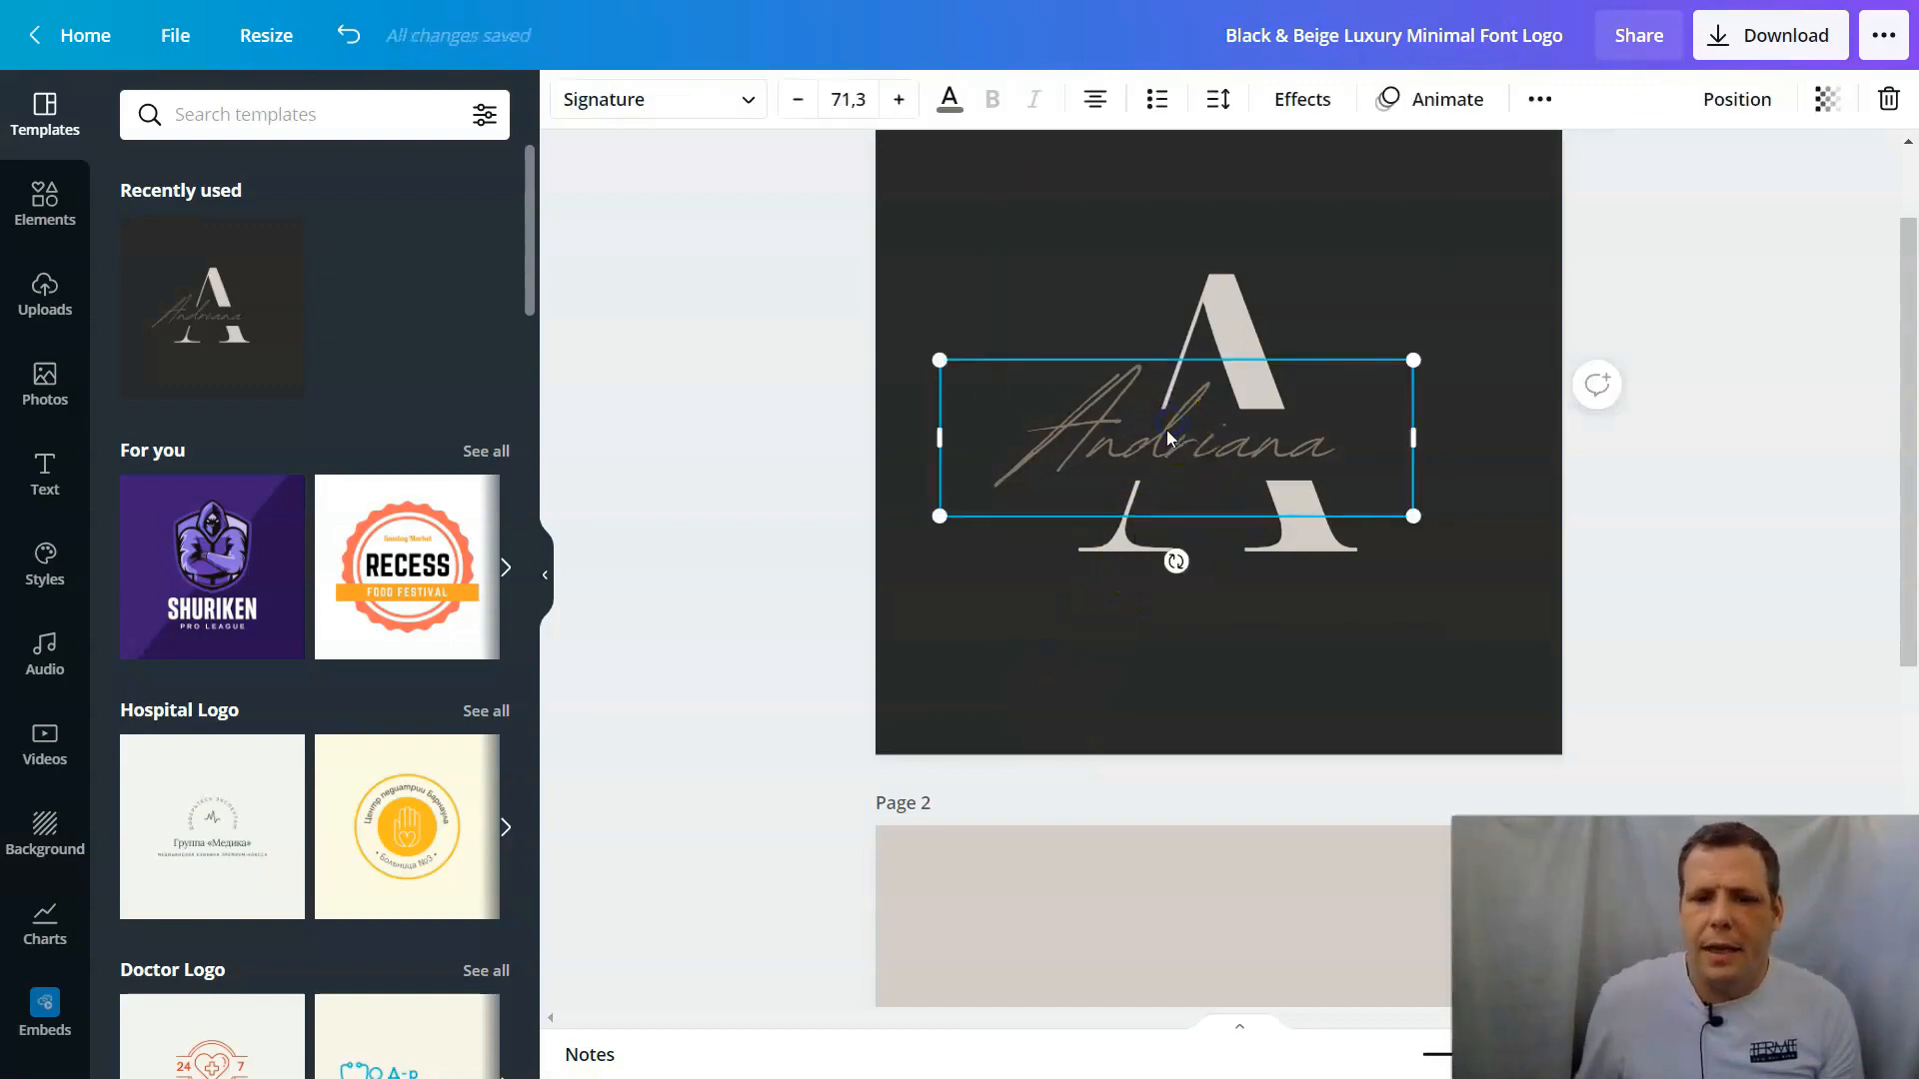
click(1240, 318)
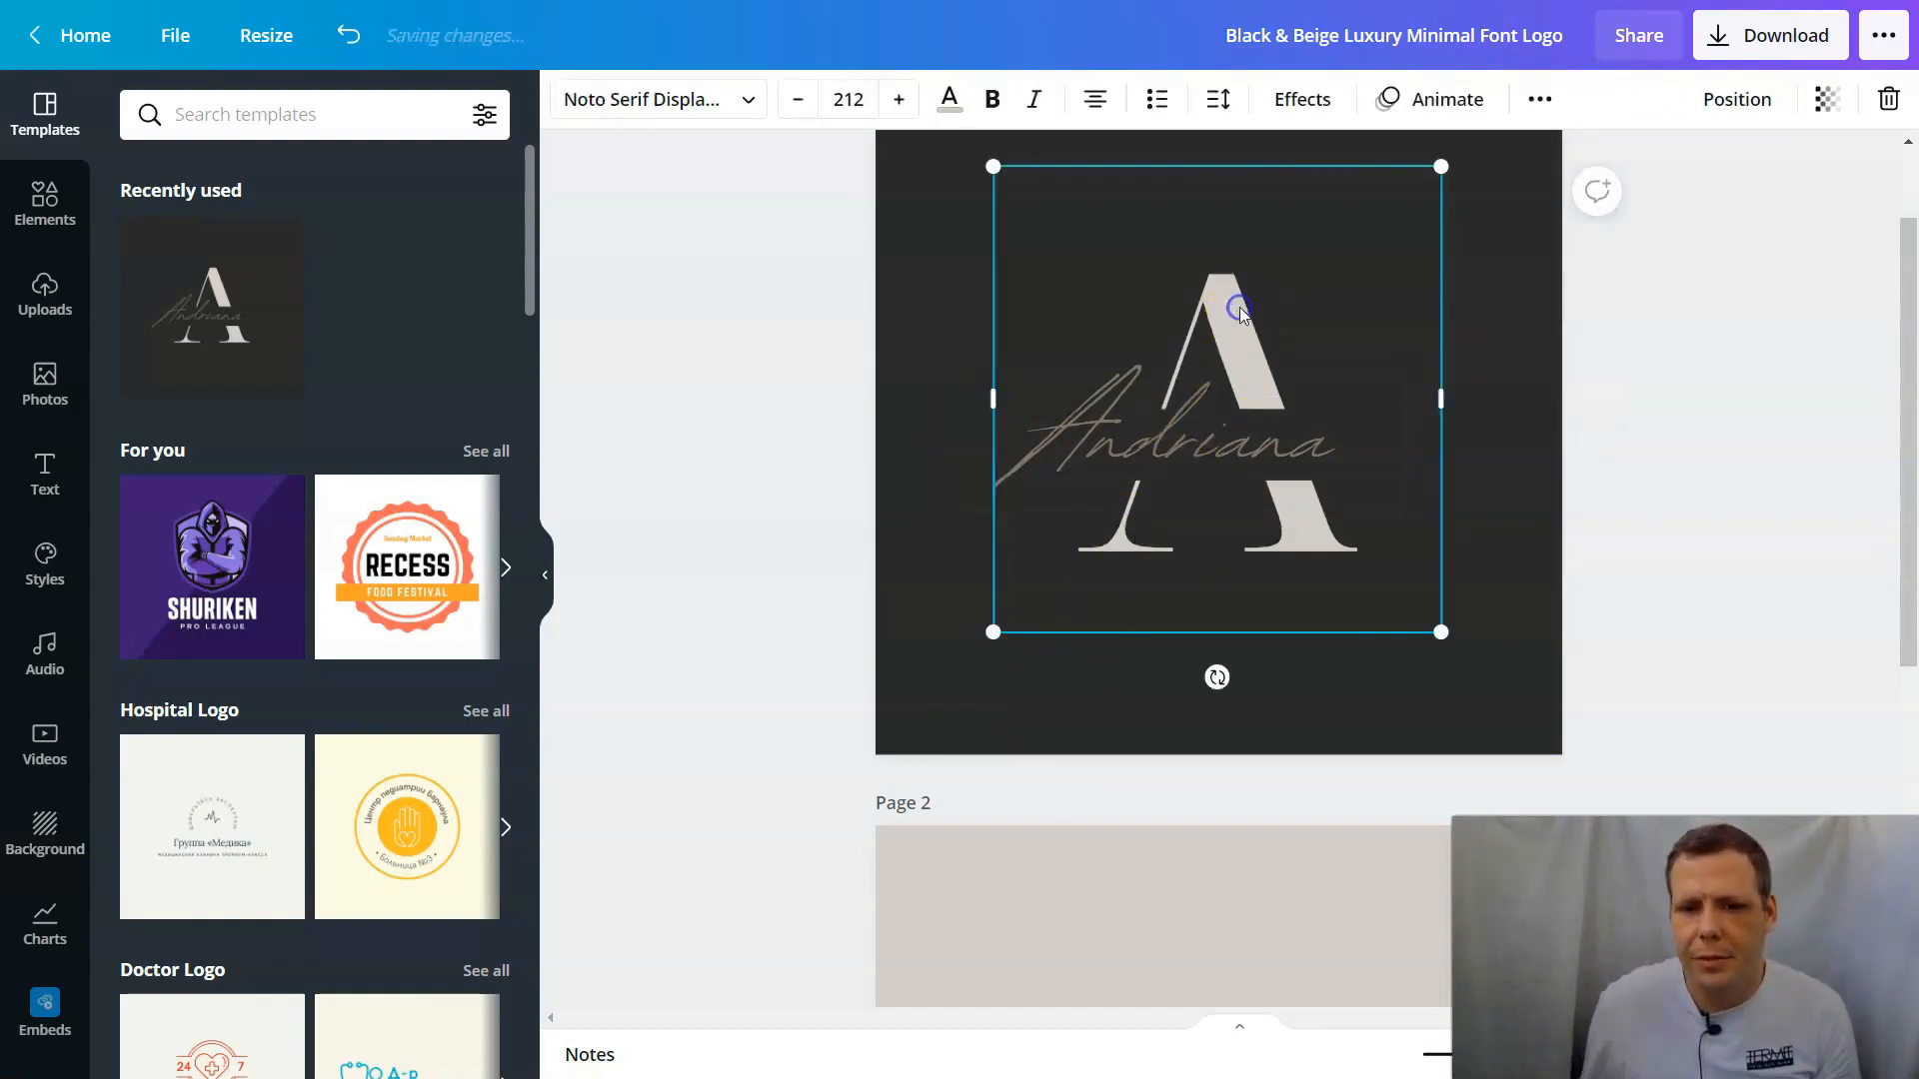
click(1214, 457)
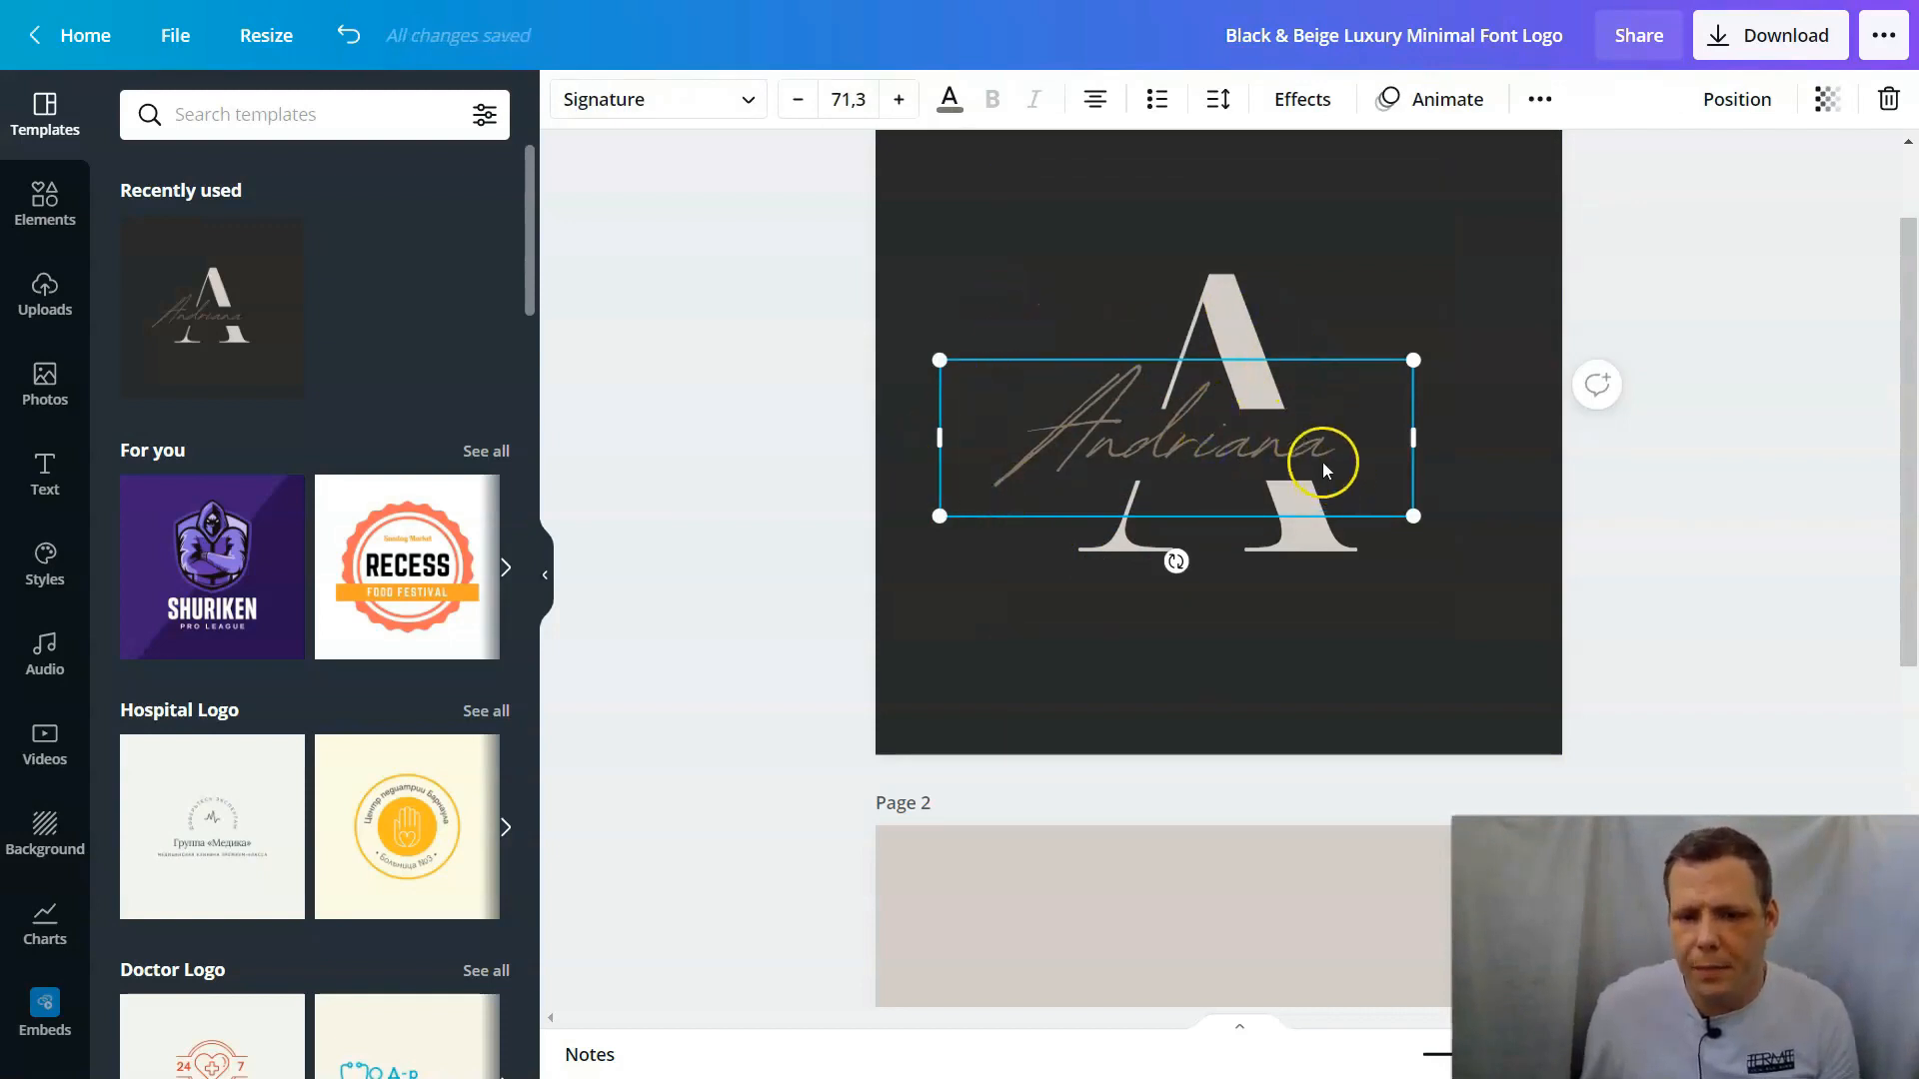
drag(1190, 472, 1188, 577)
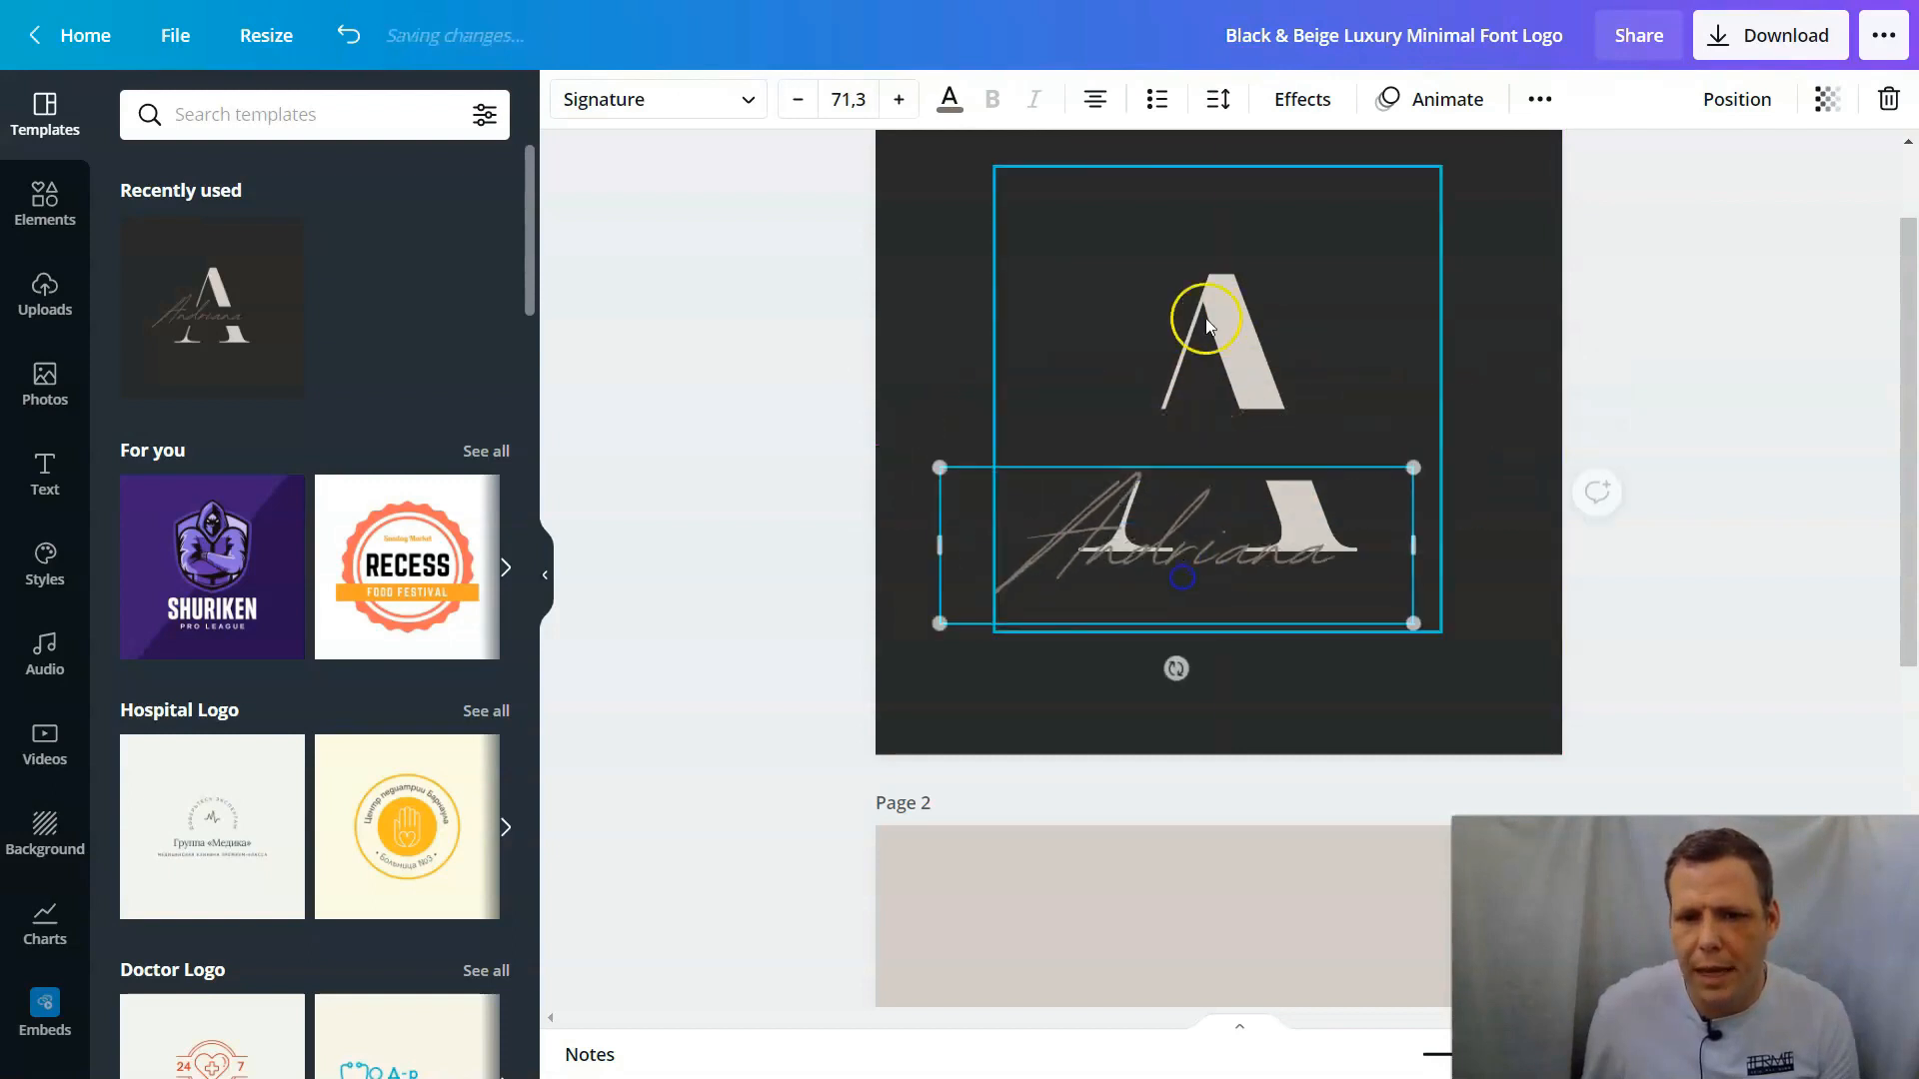
click(1233, 362)
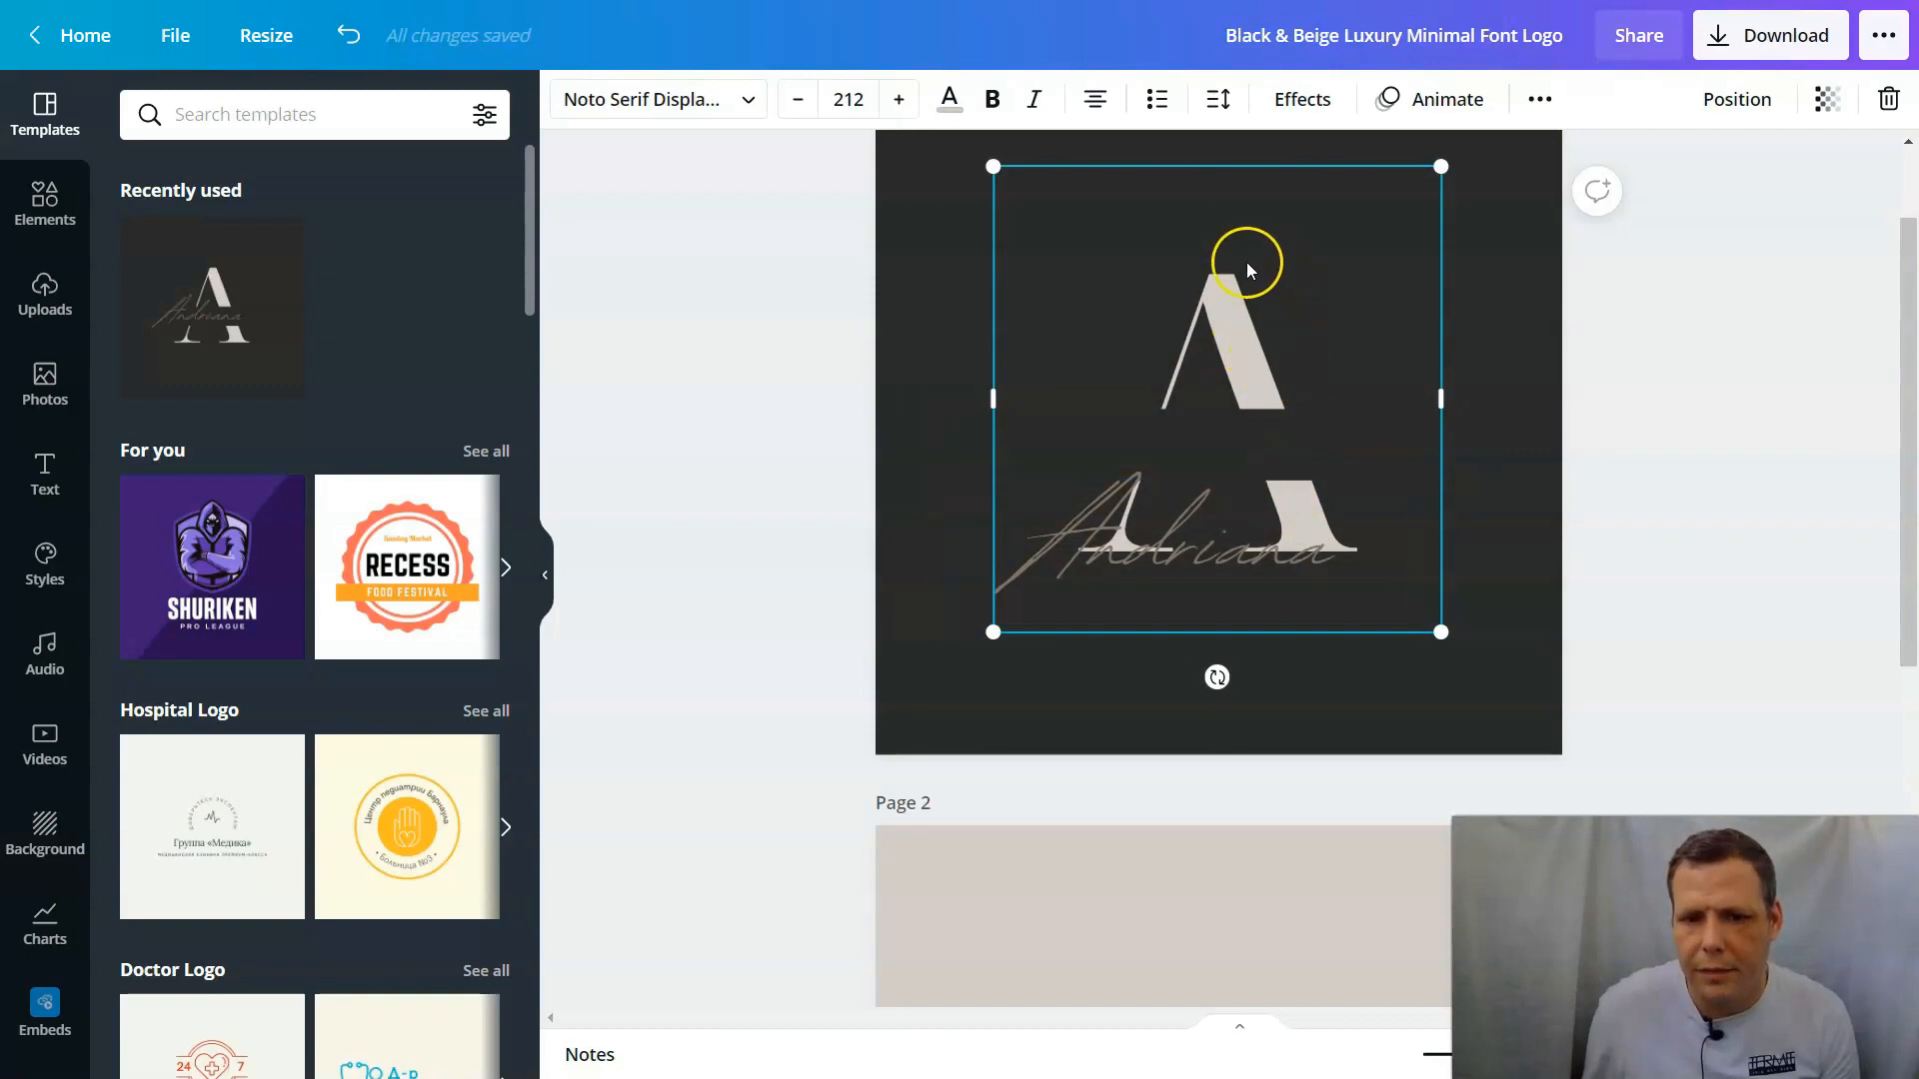
click(1138, 542)
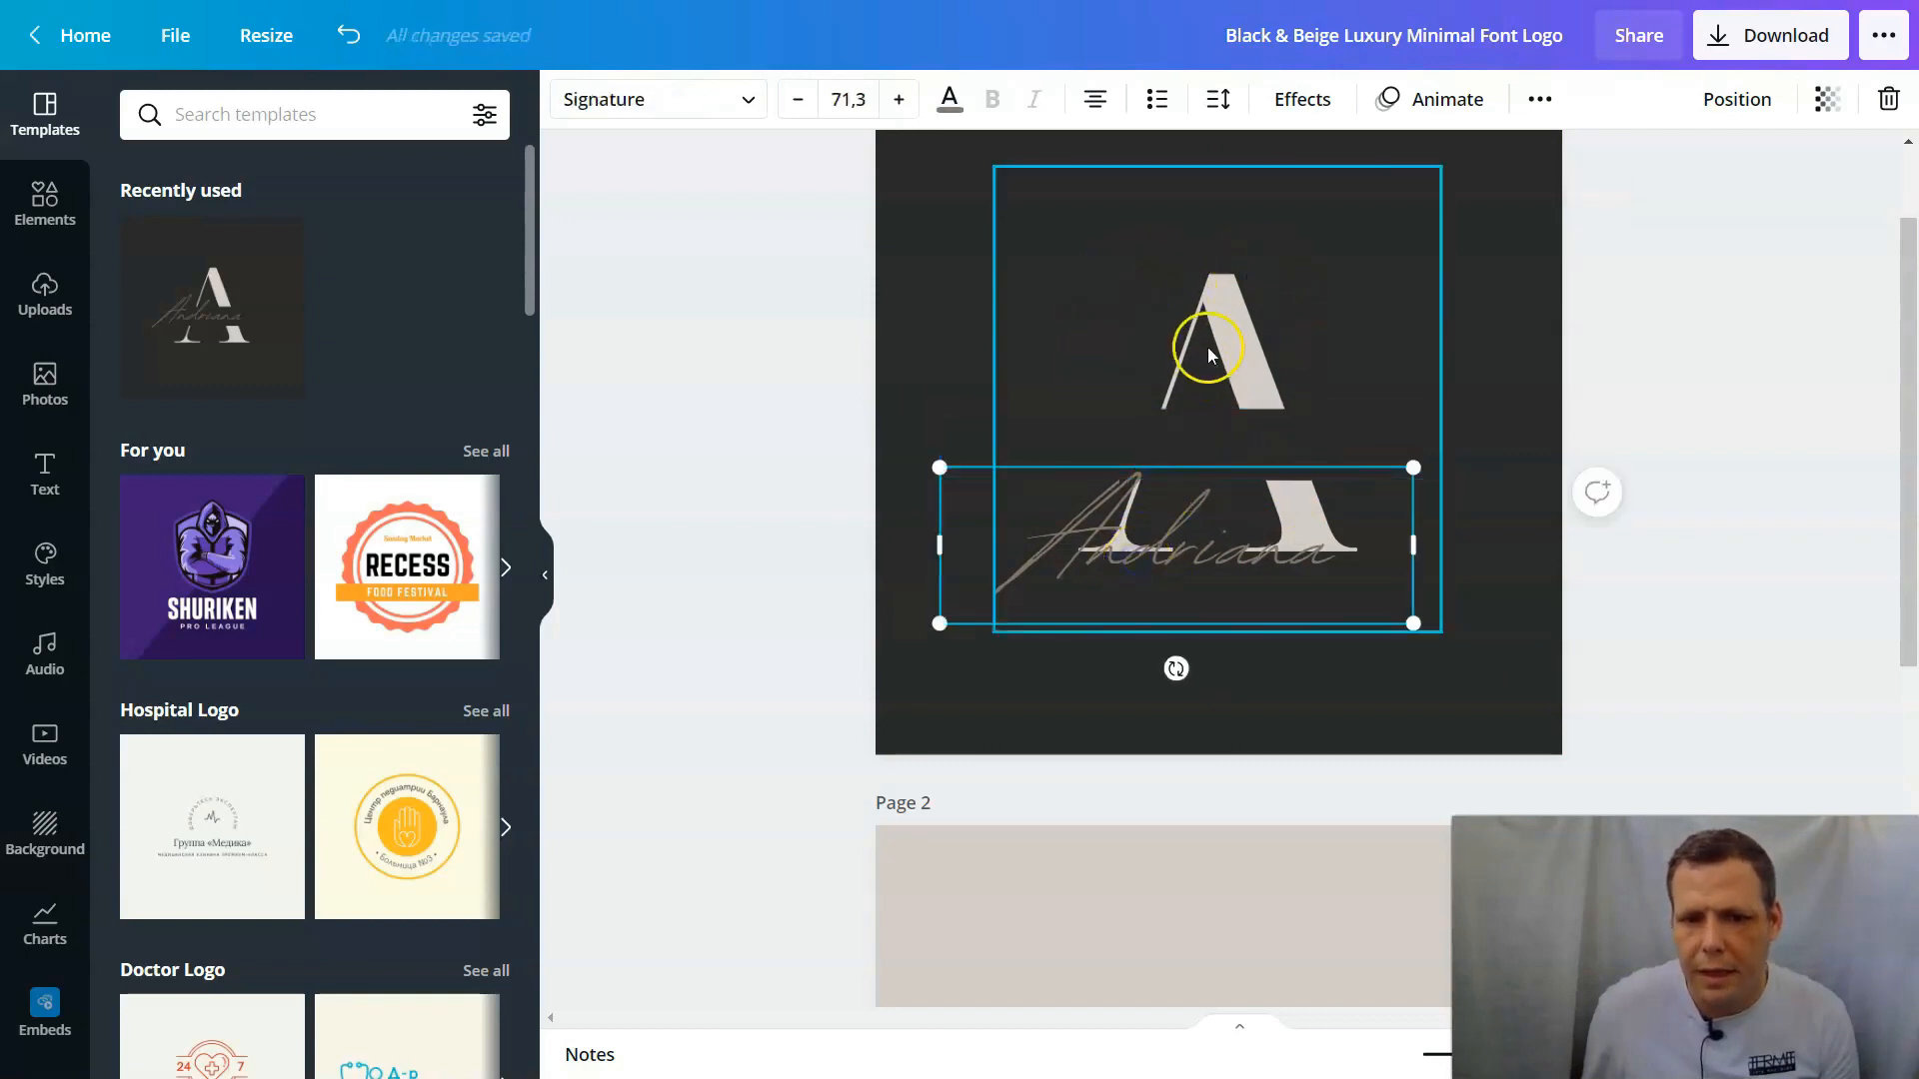
click(1207, 350)
Step: Delete the script name text and the large letter A from page 1, leaving only the dark background
click(1182, 557)
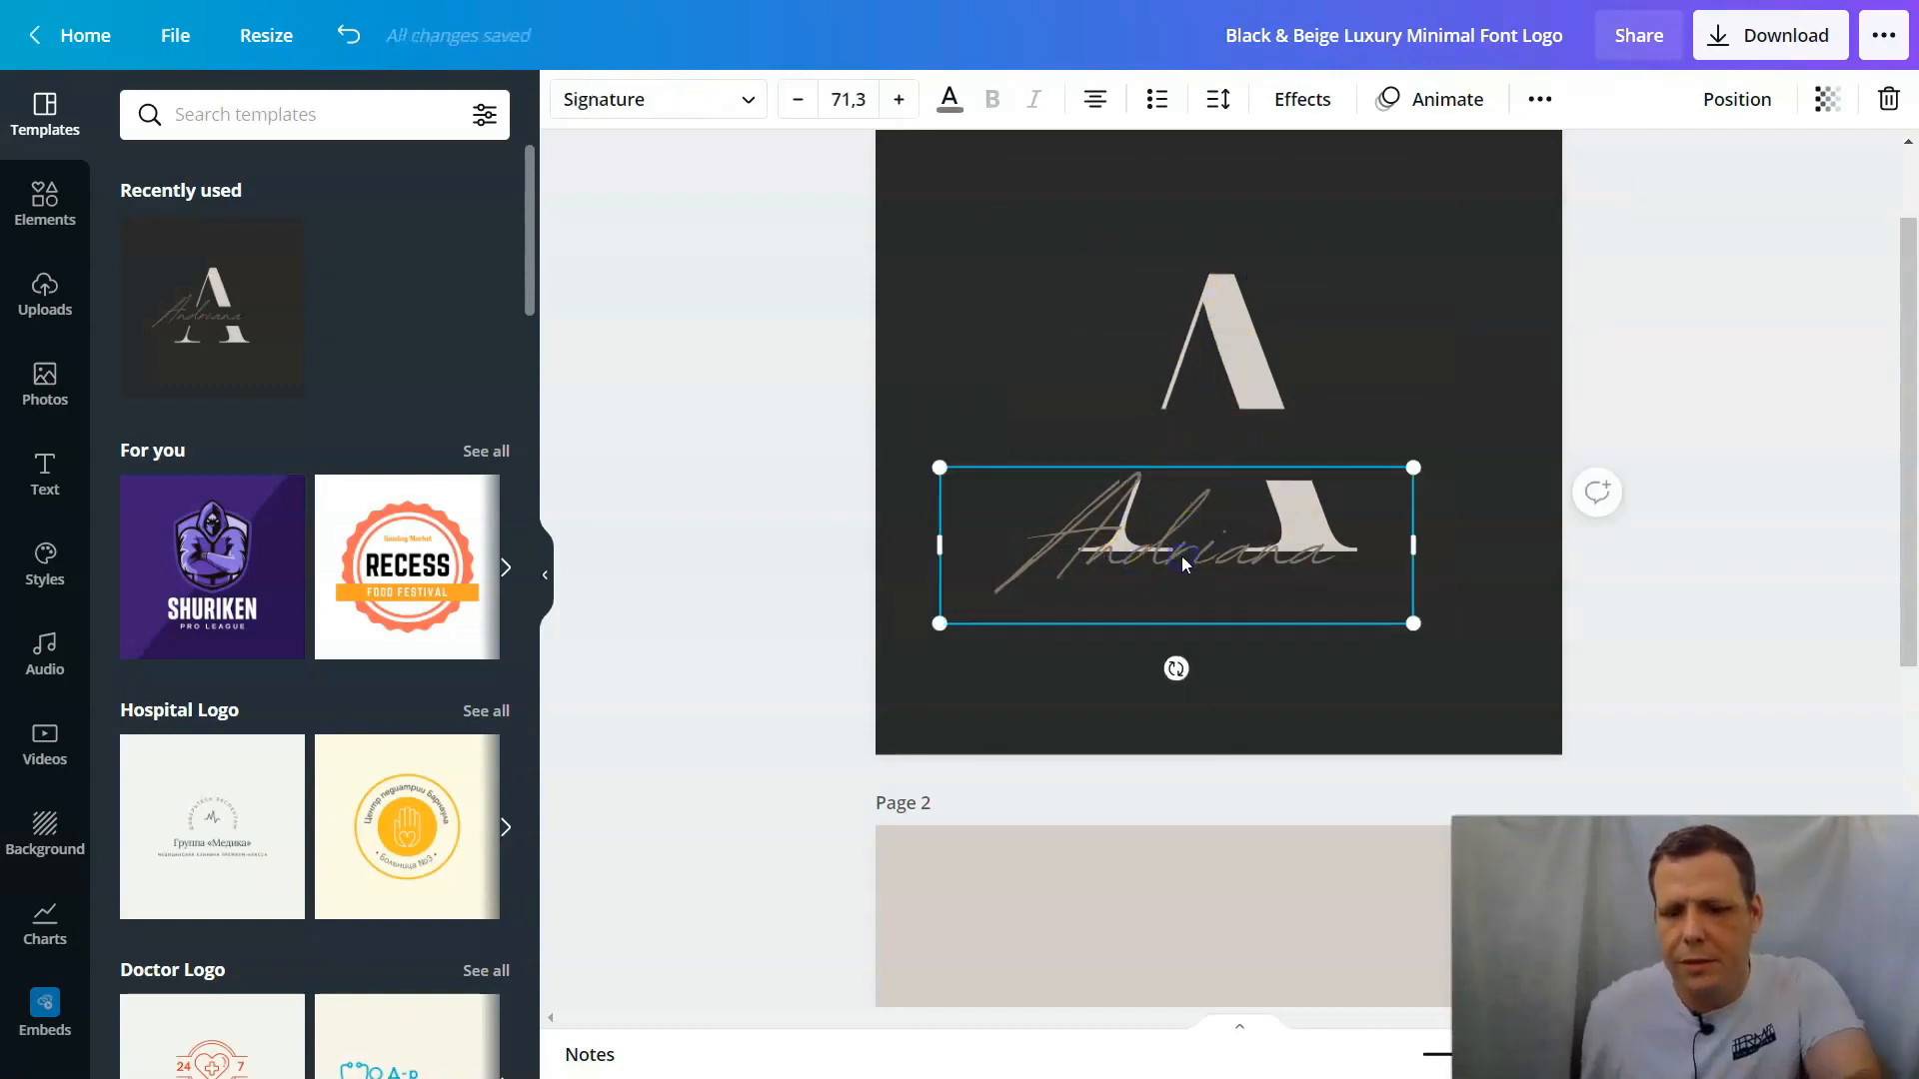
key(Delete)
click(1271, 374)
key(Delete)
click(1286, 352)
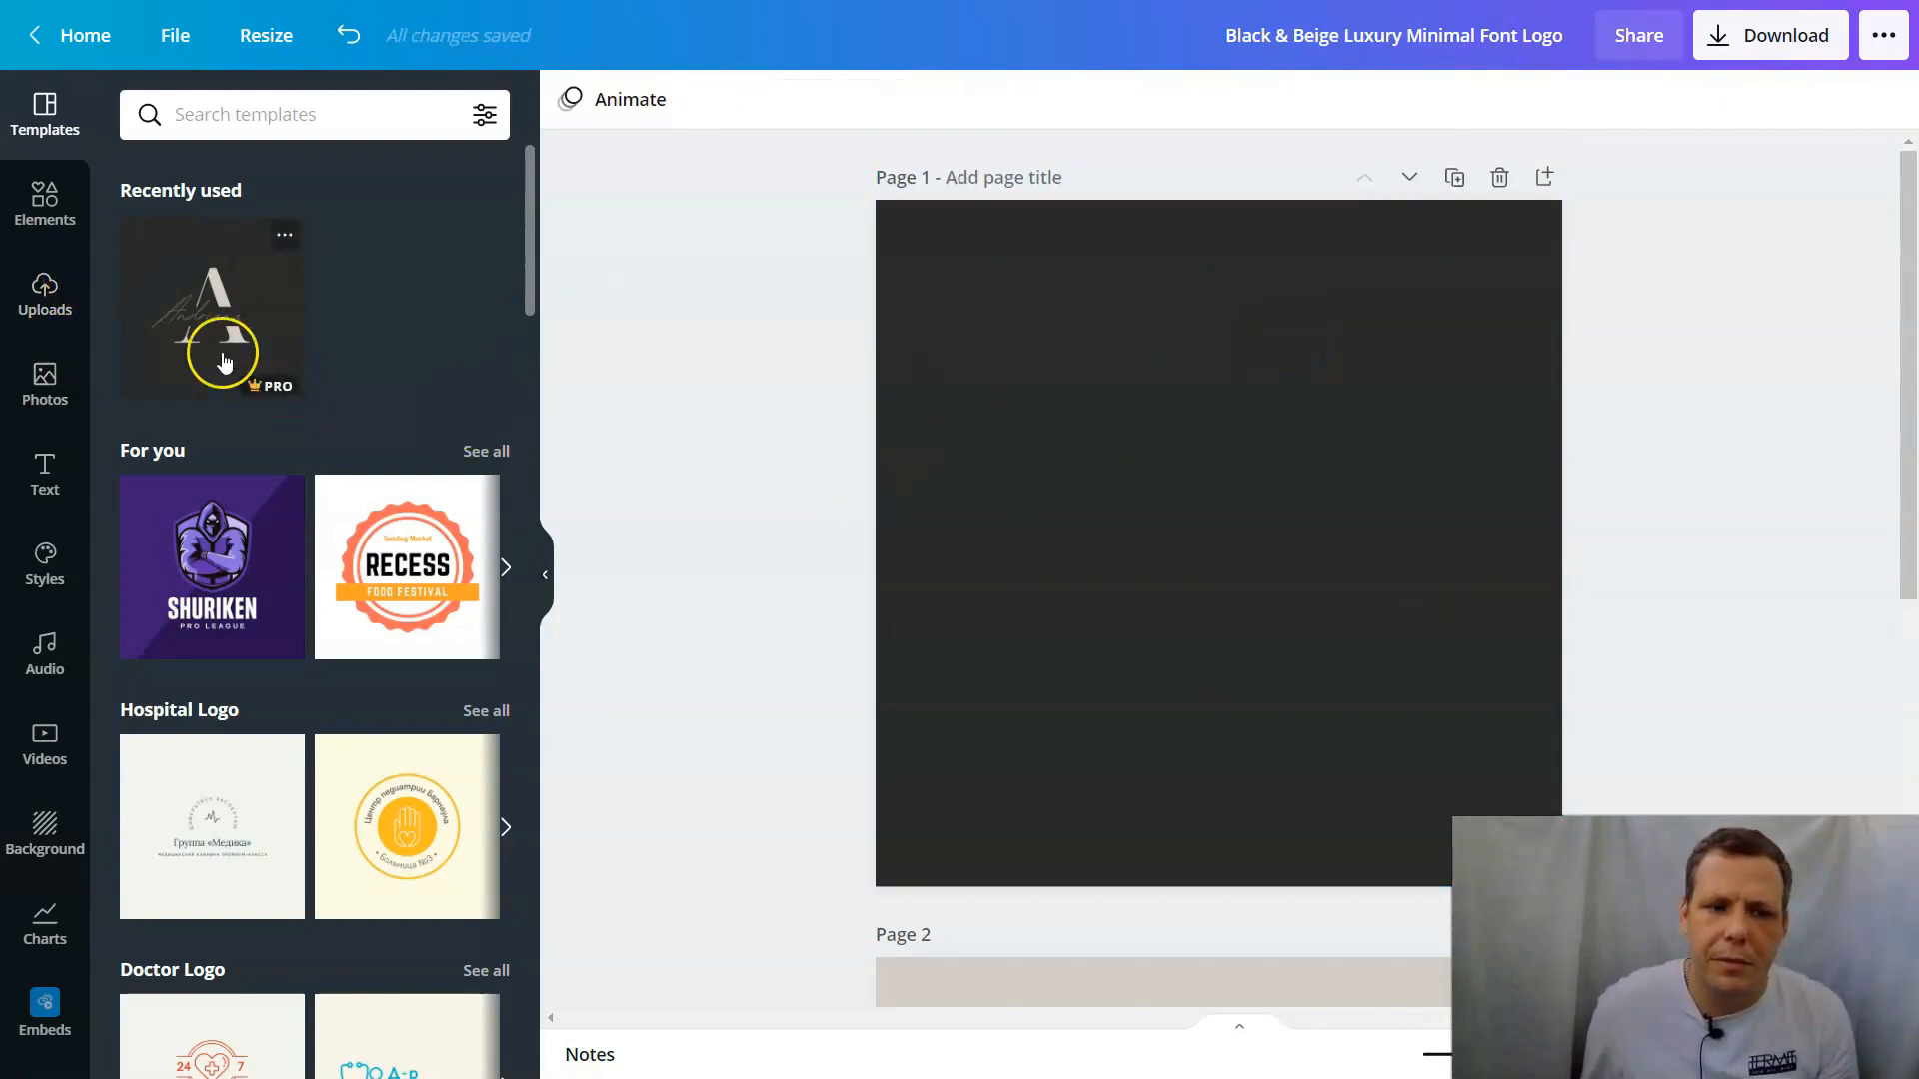
Step: Look through the element library's categories, from lines and shapes down to frames and grids
click(55, 225)
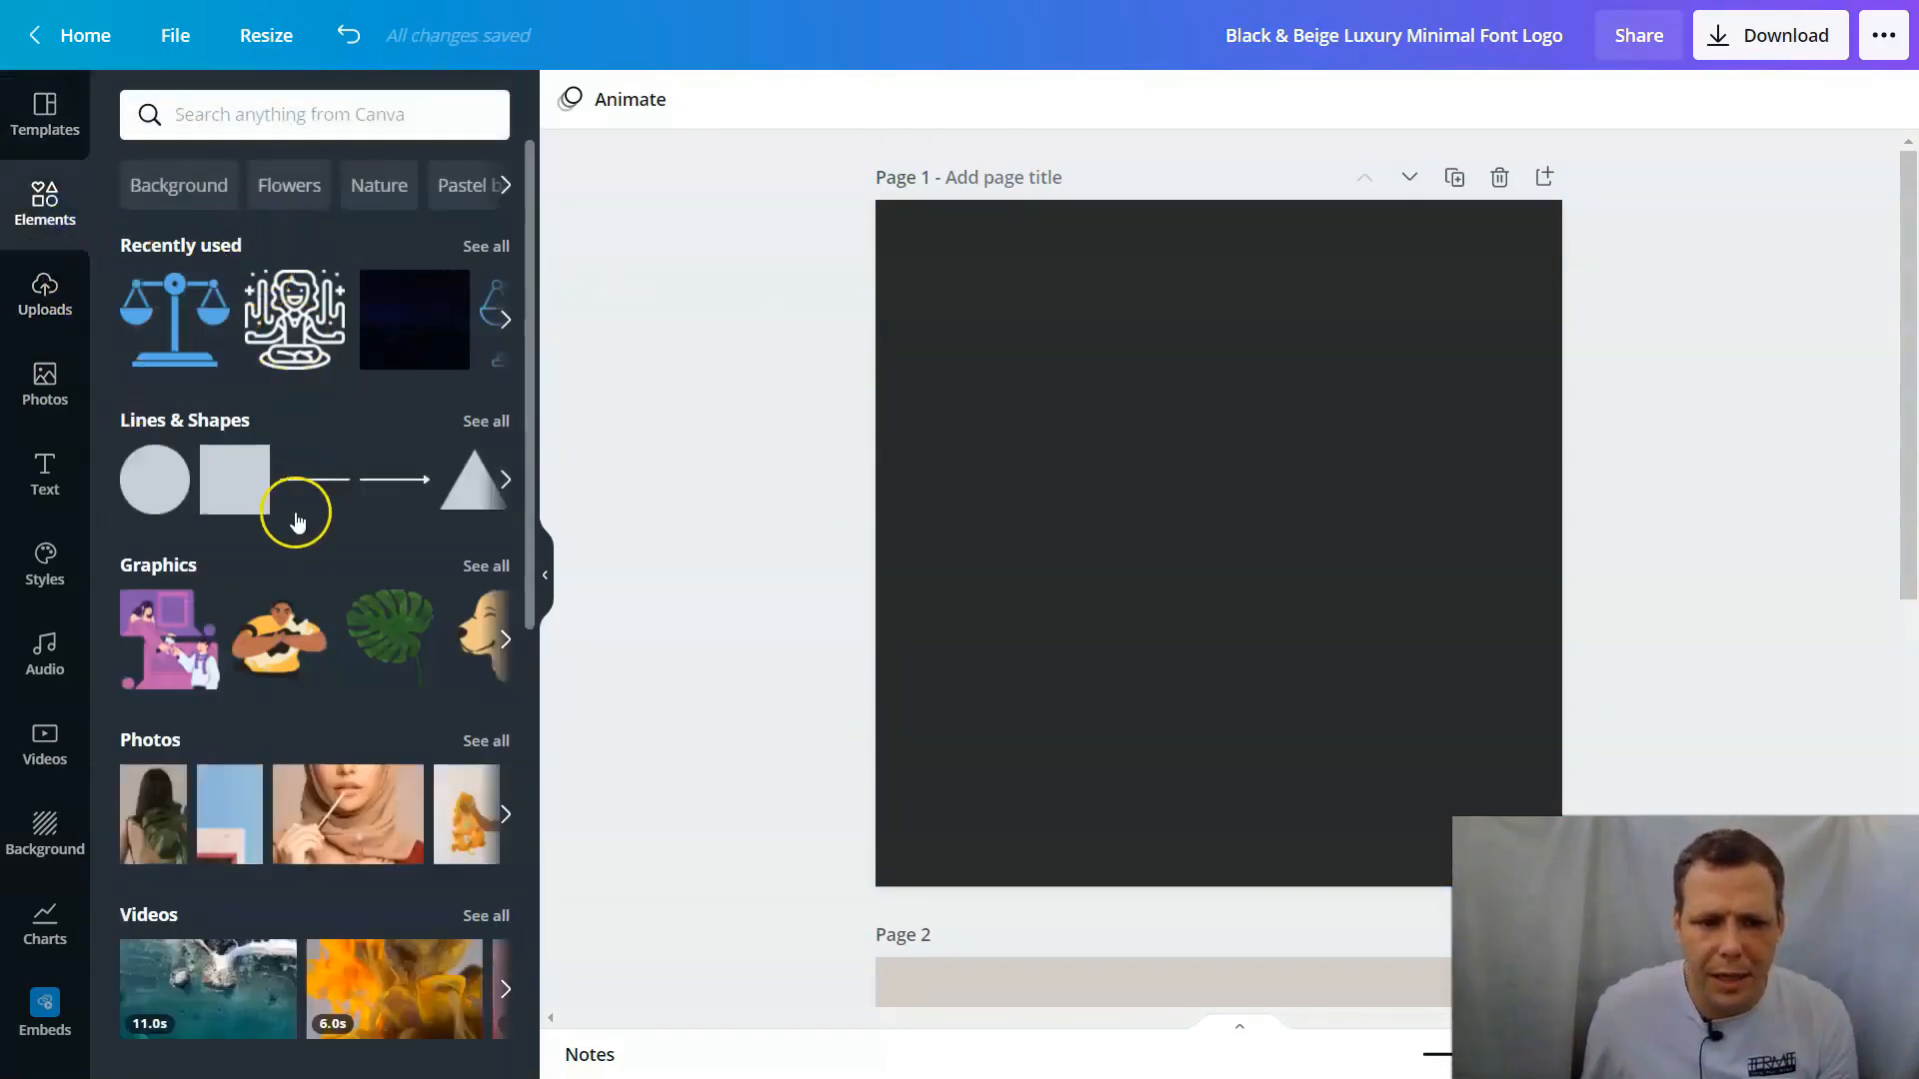
scroll(378, 577, down, 1)
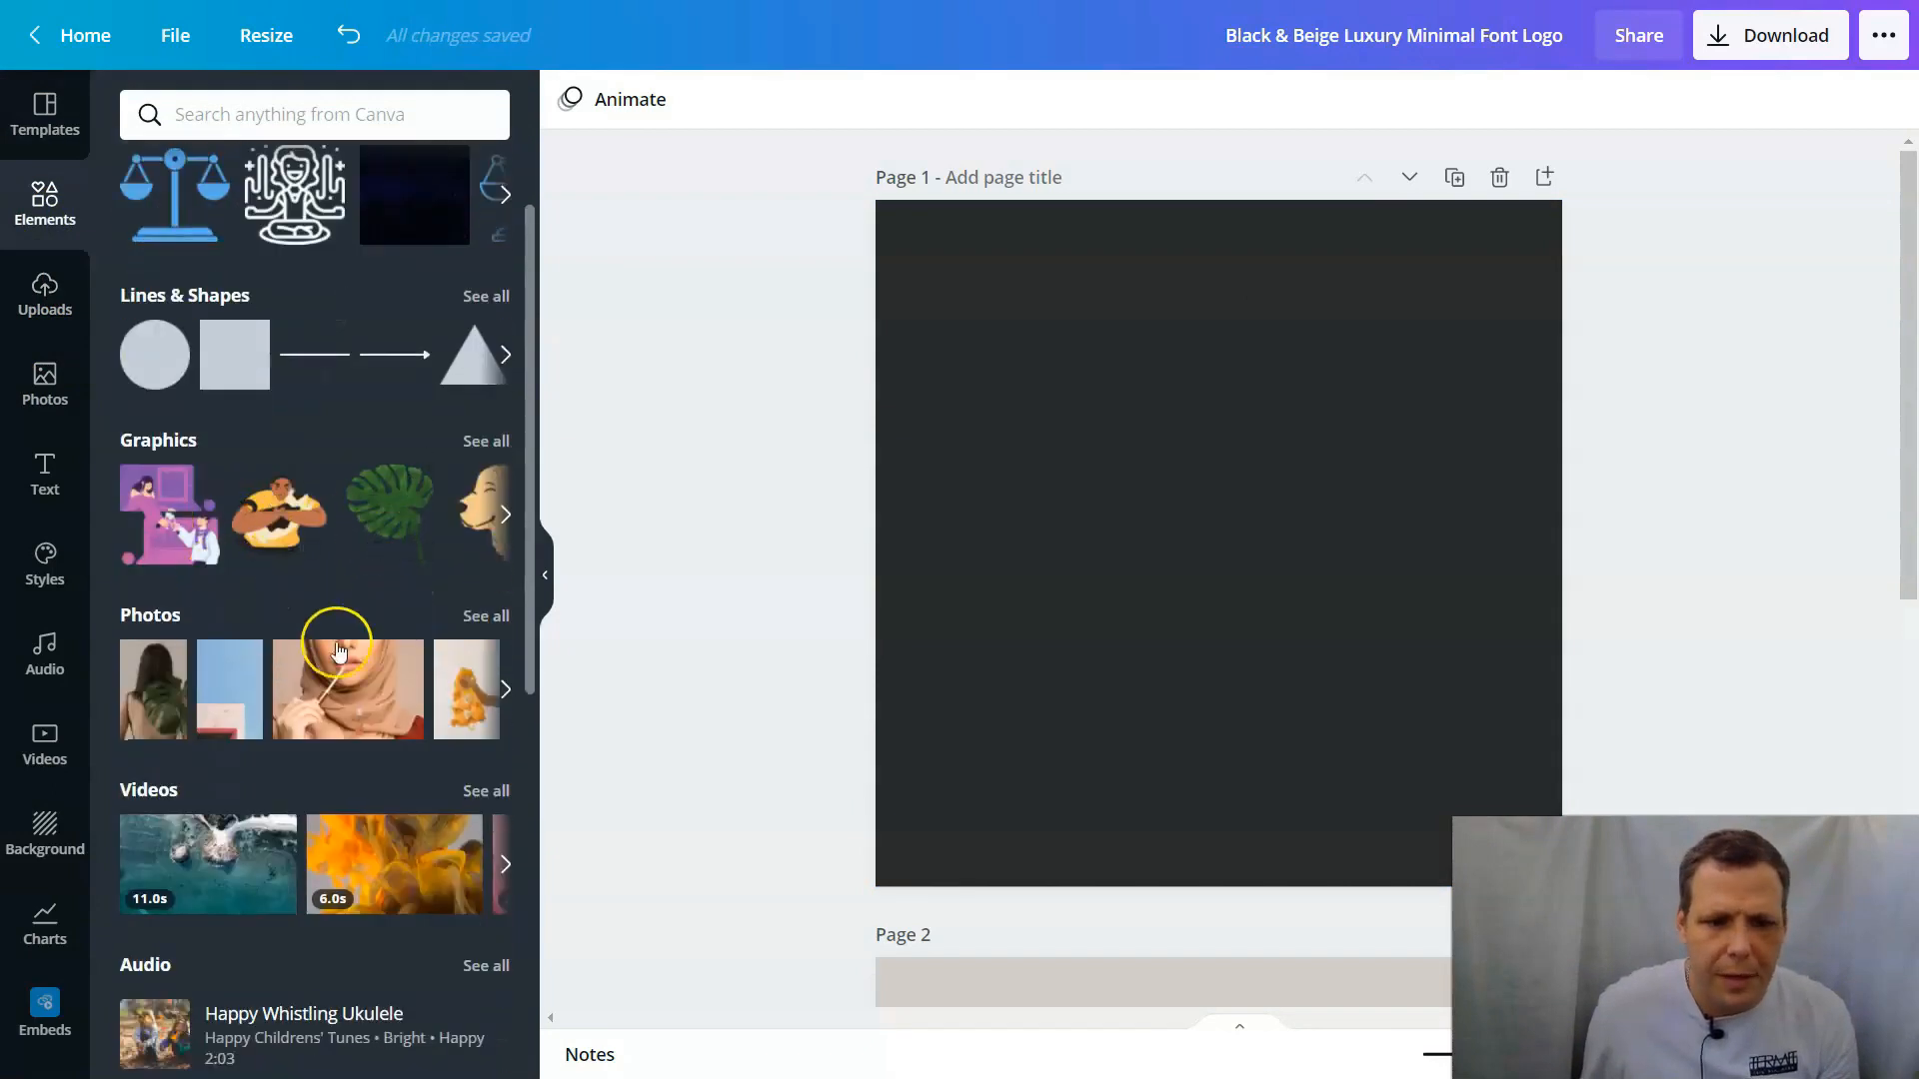
scroll(330, 774, down, 2)
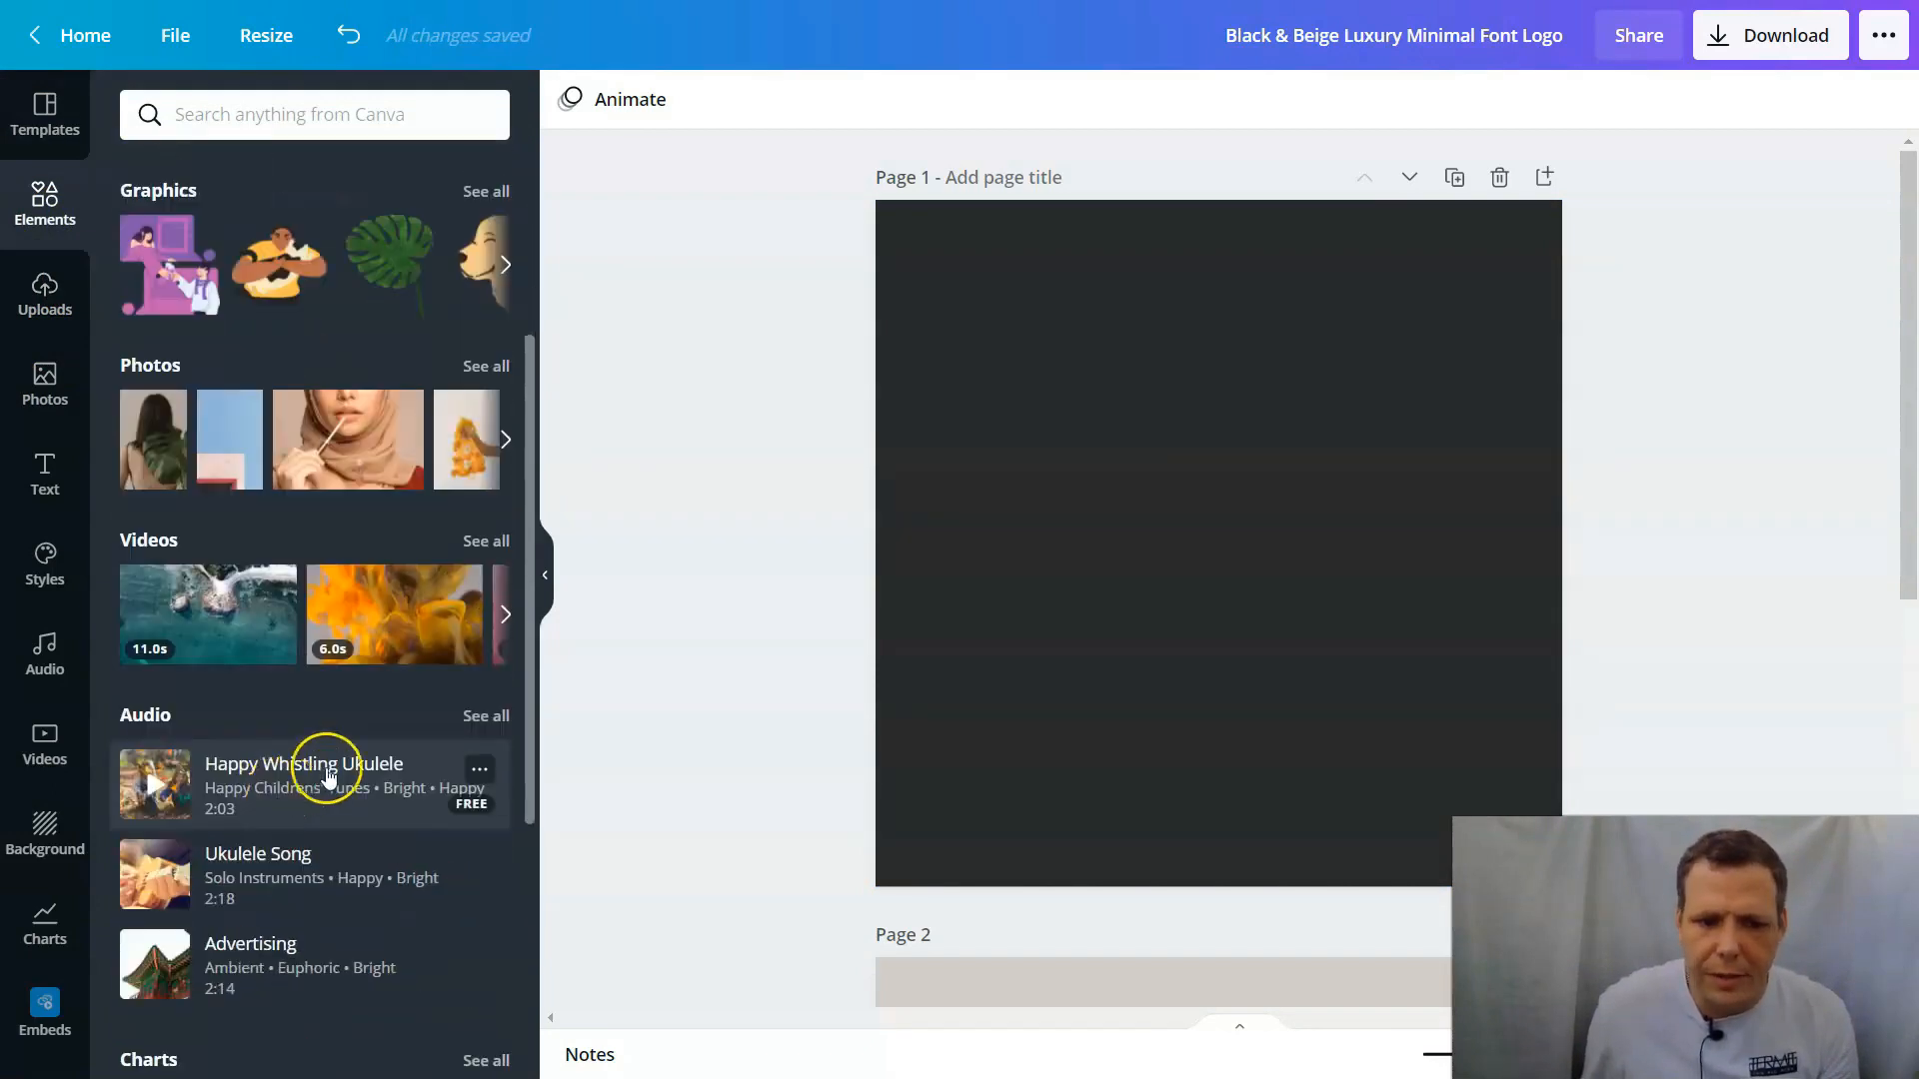
scroll(291, 840, down, 3)
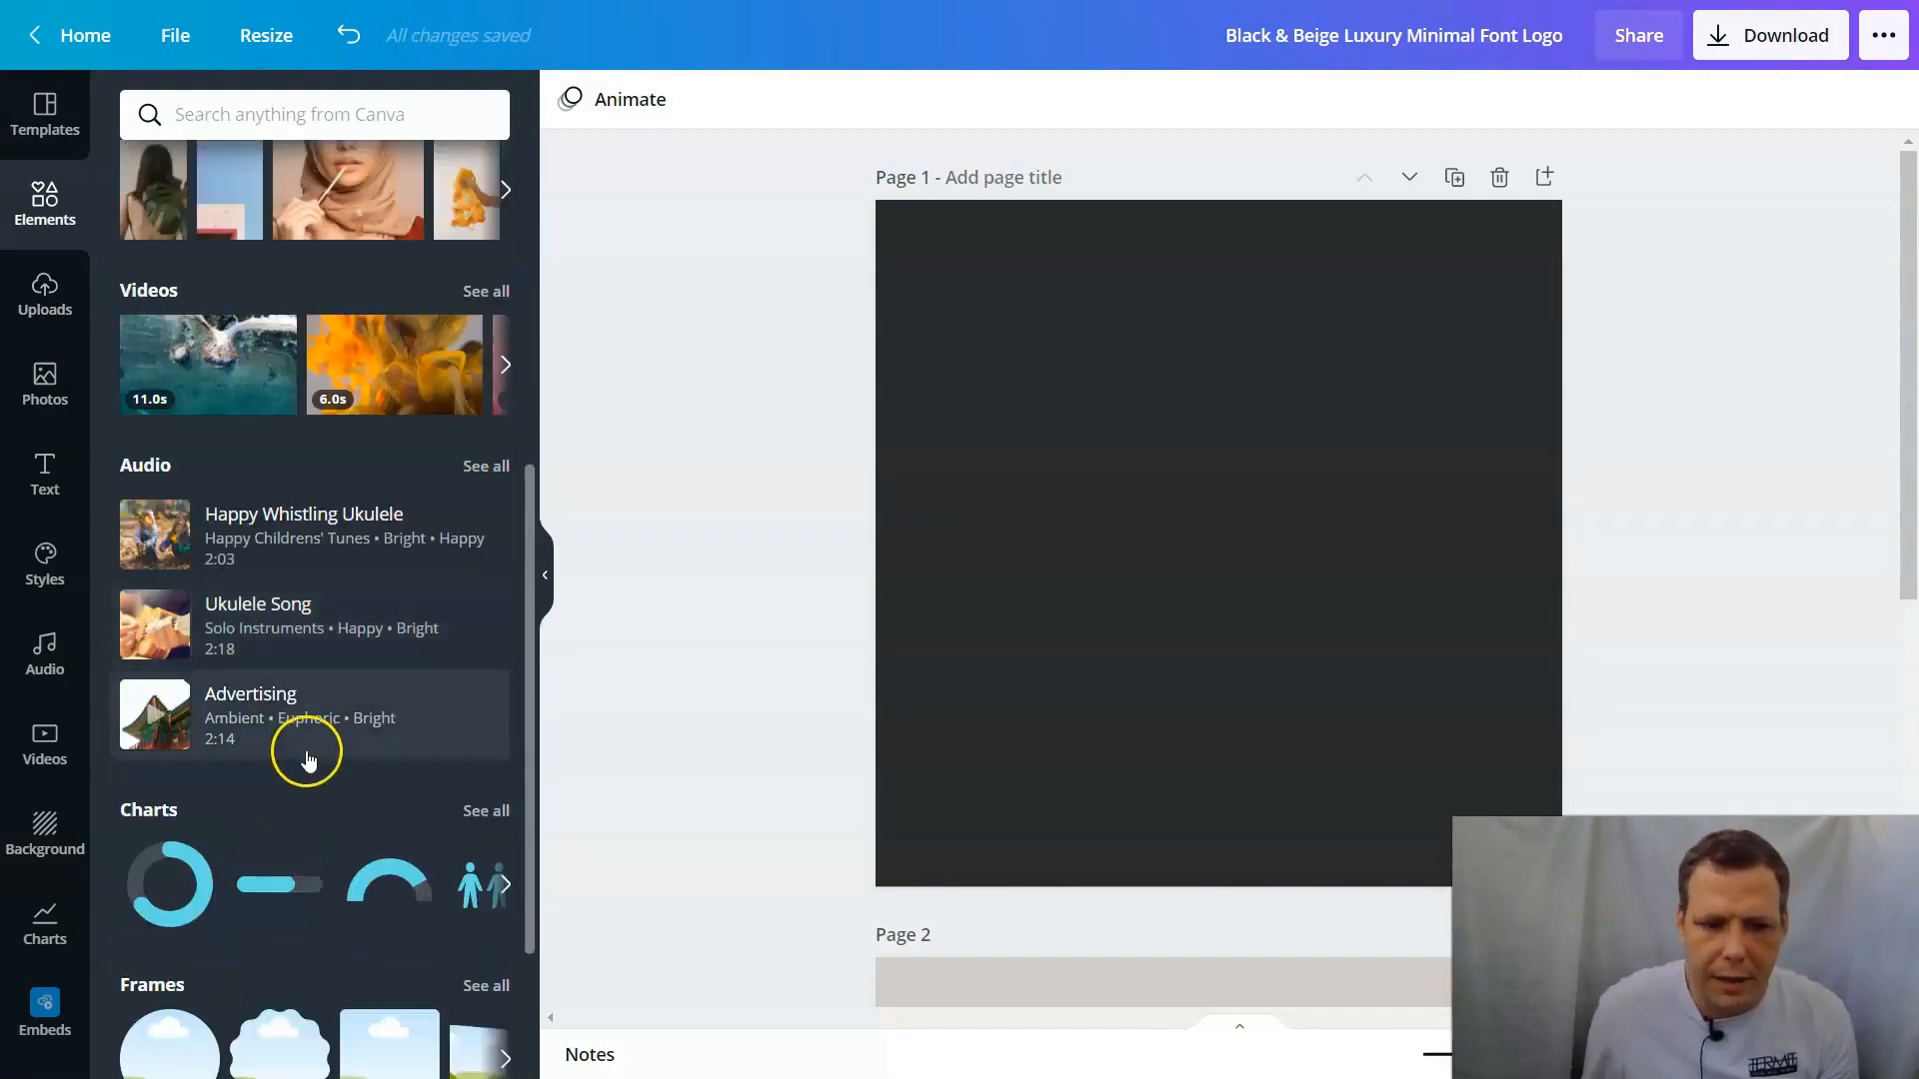
scroll(280, 809, down, 2)
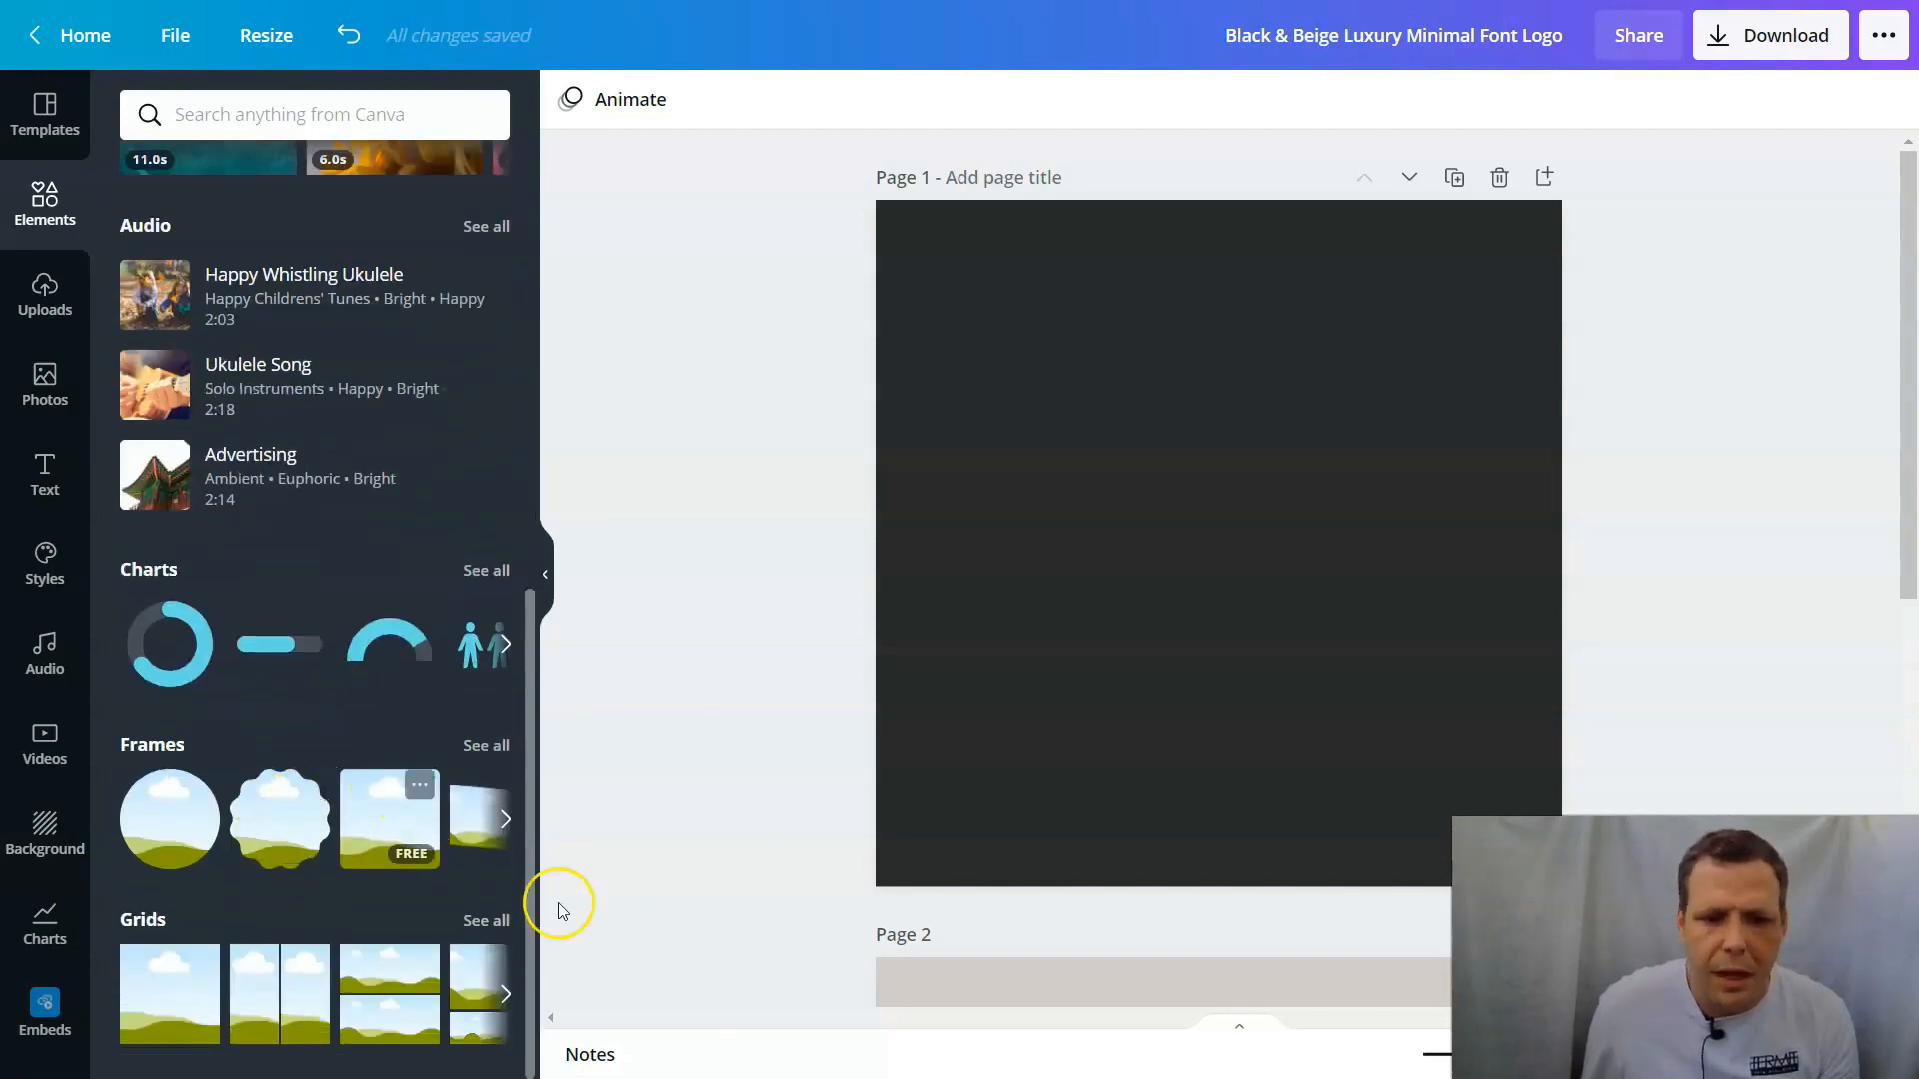
scroll(434, 731, up, 5)
scroll(437, 735, up, 4)
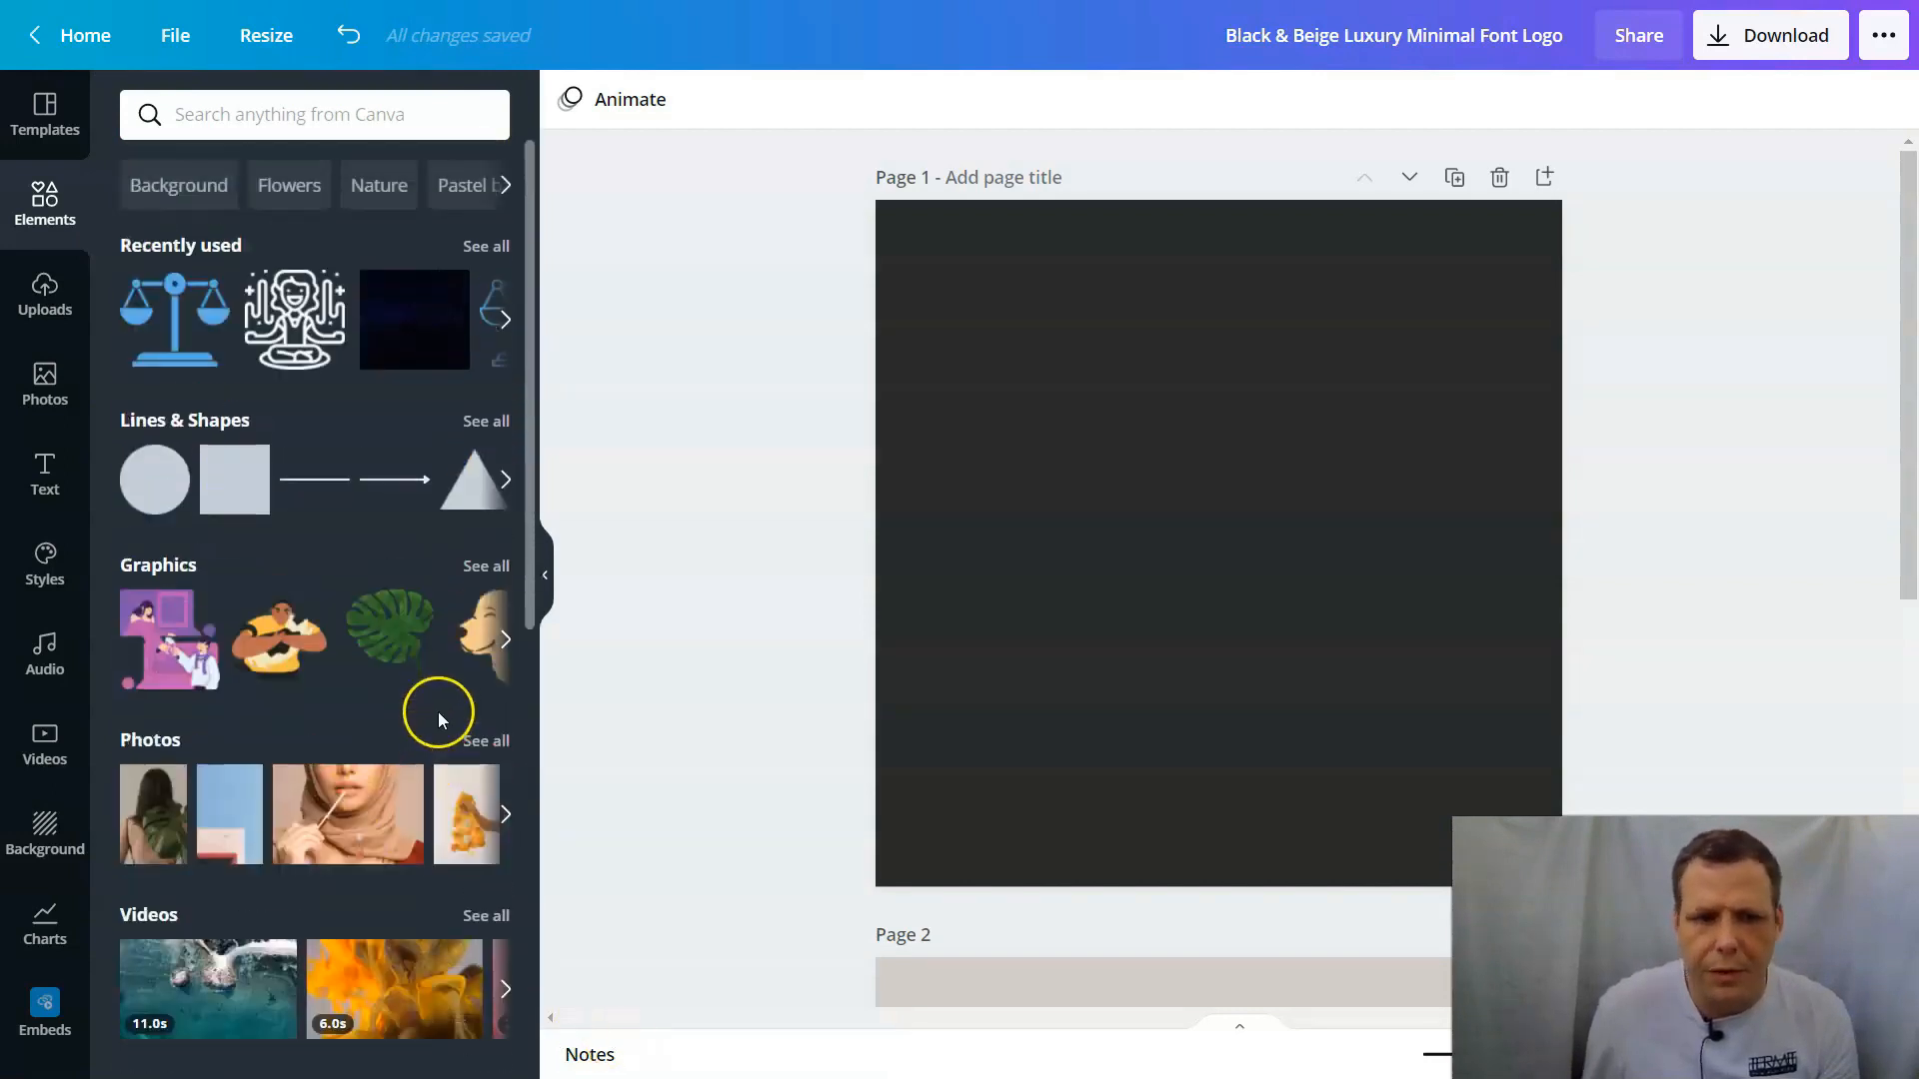
Step: Search the element library for "letters"
click(246, 117)
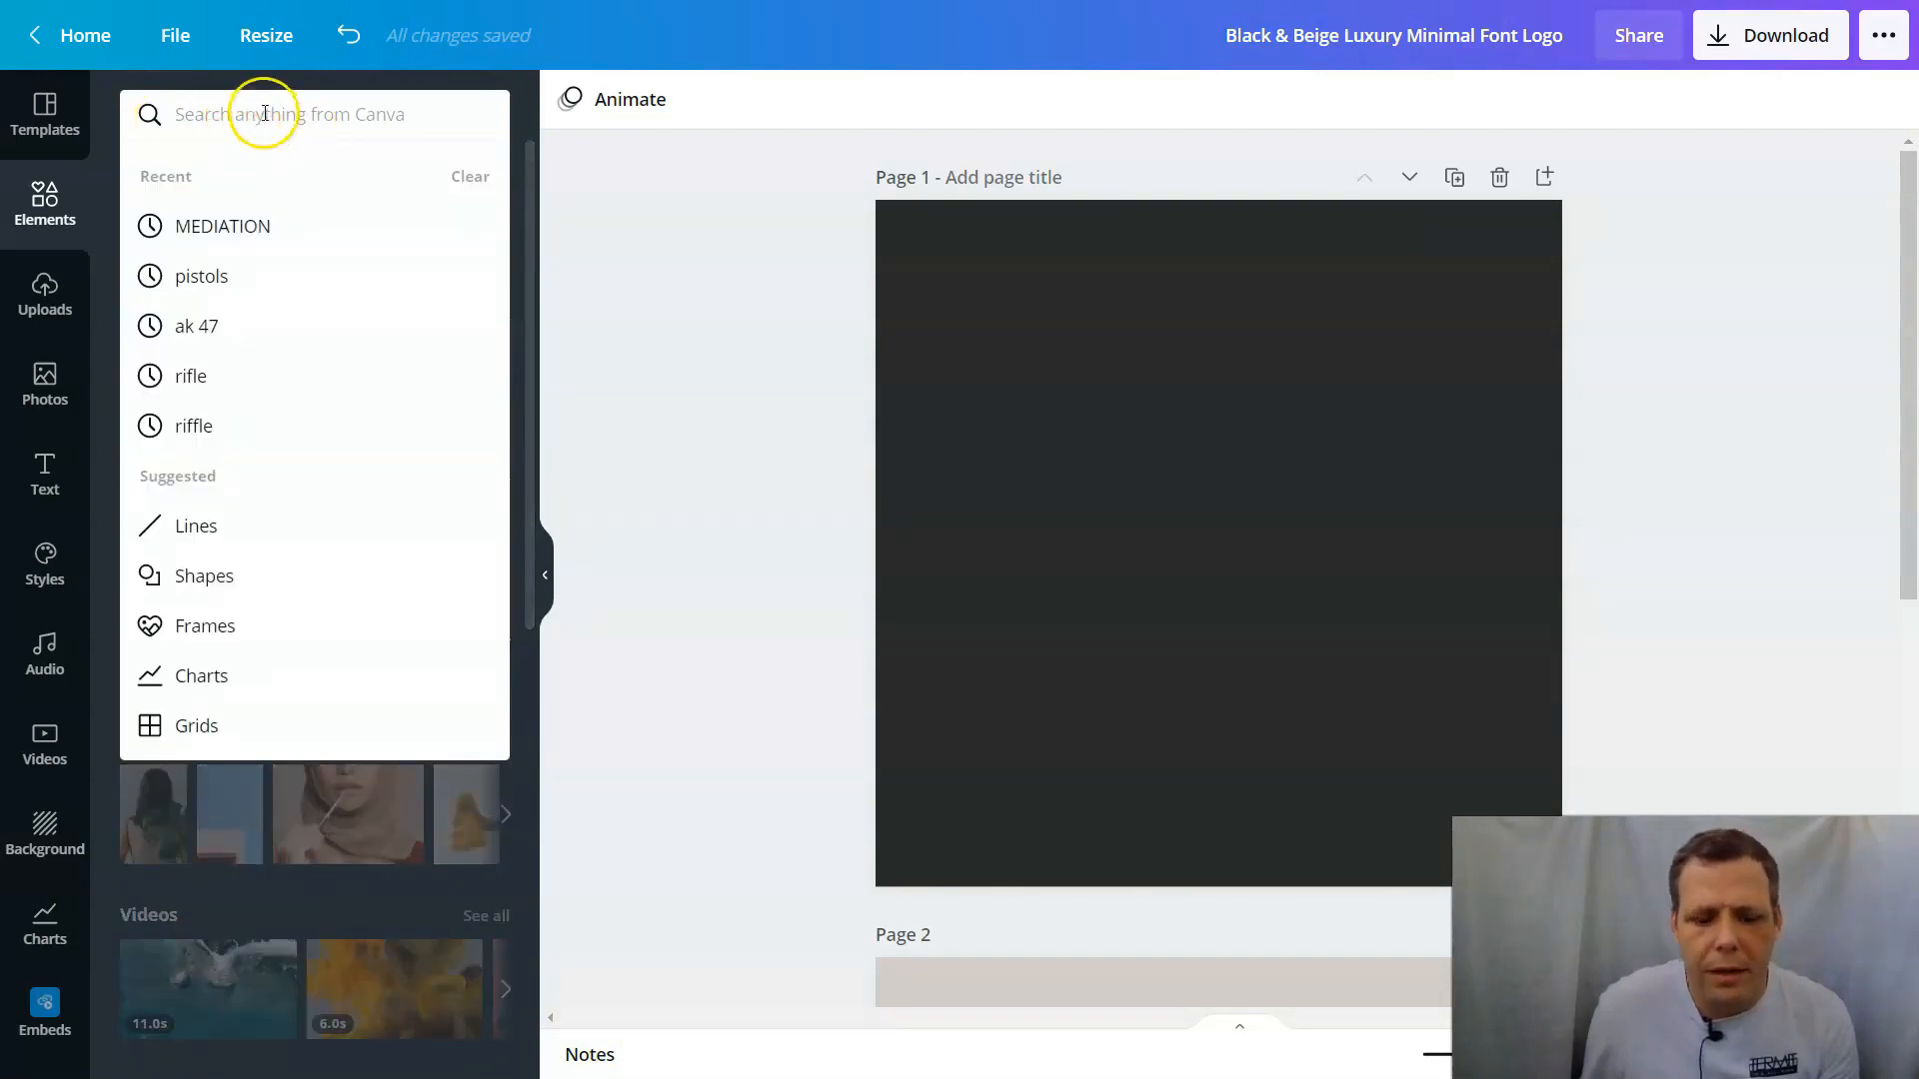
text(d)
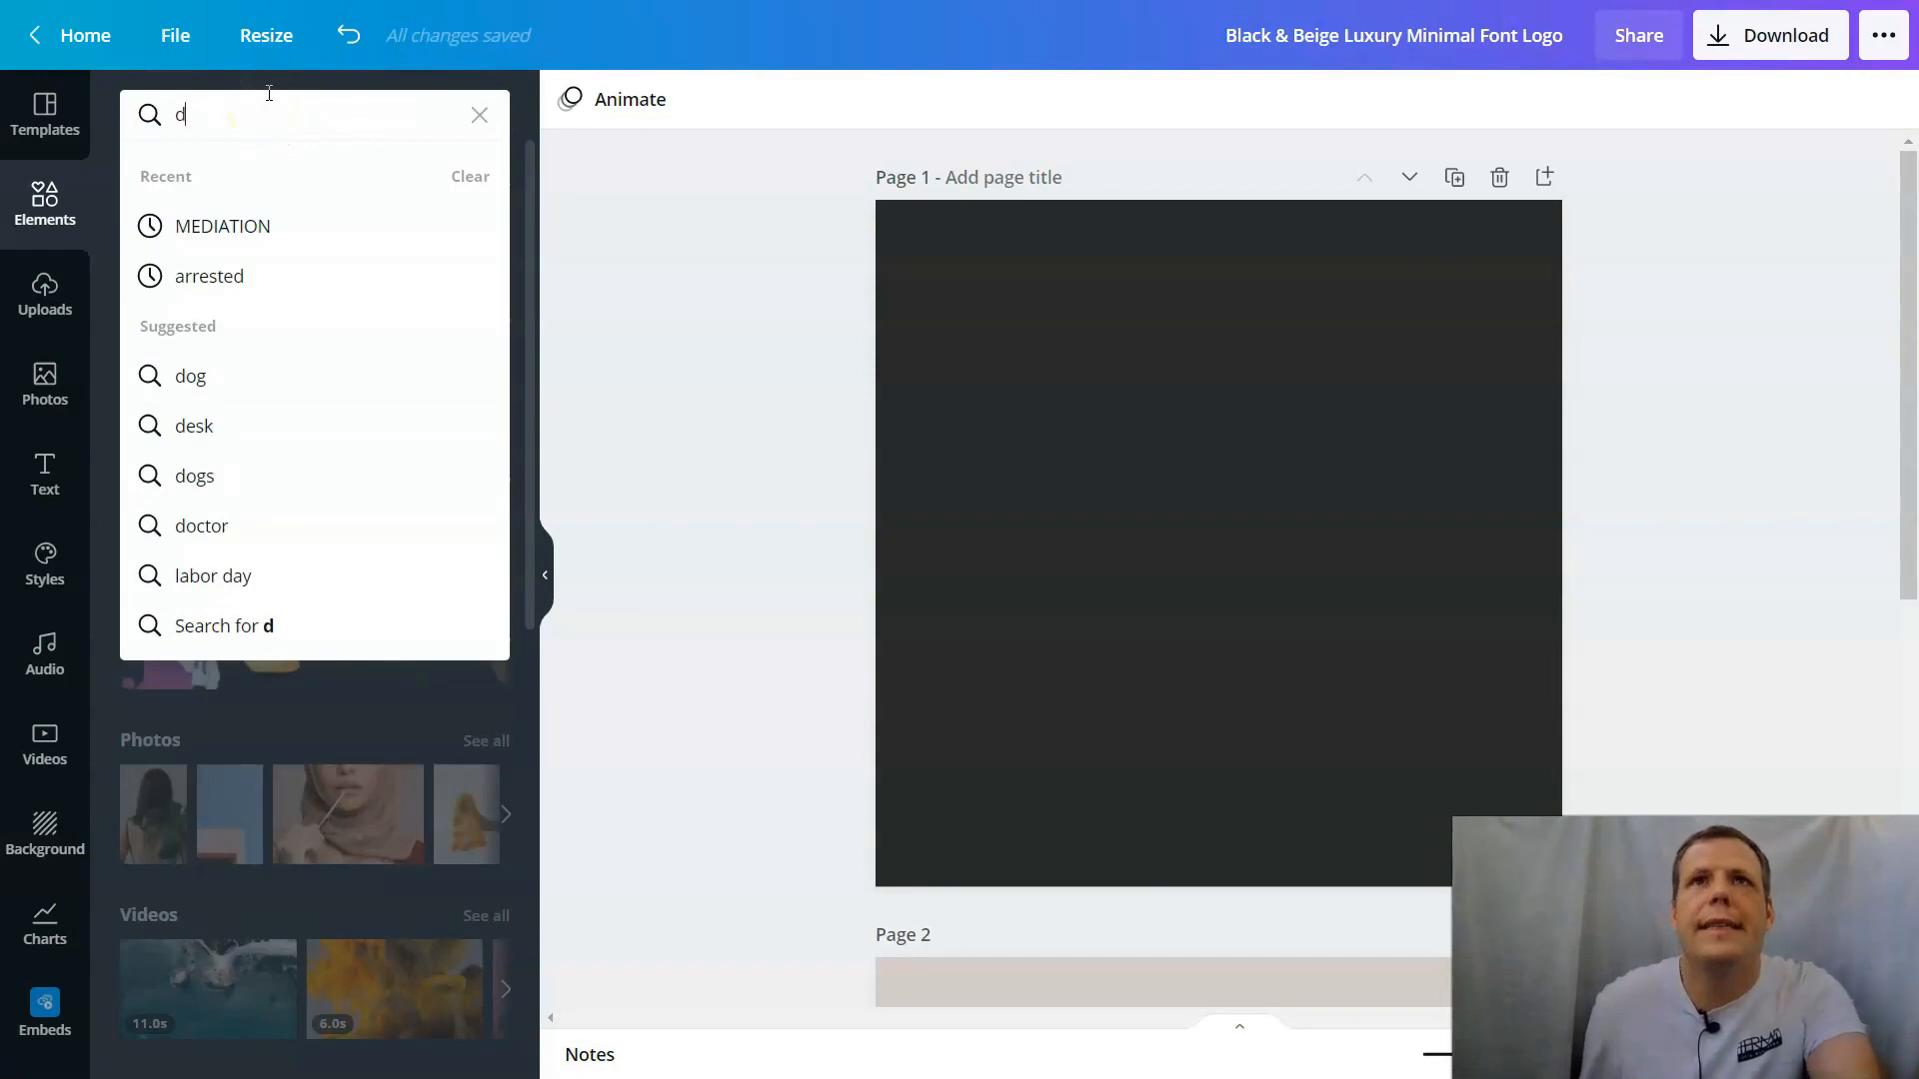
key(BackSpace)
text(letters)
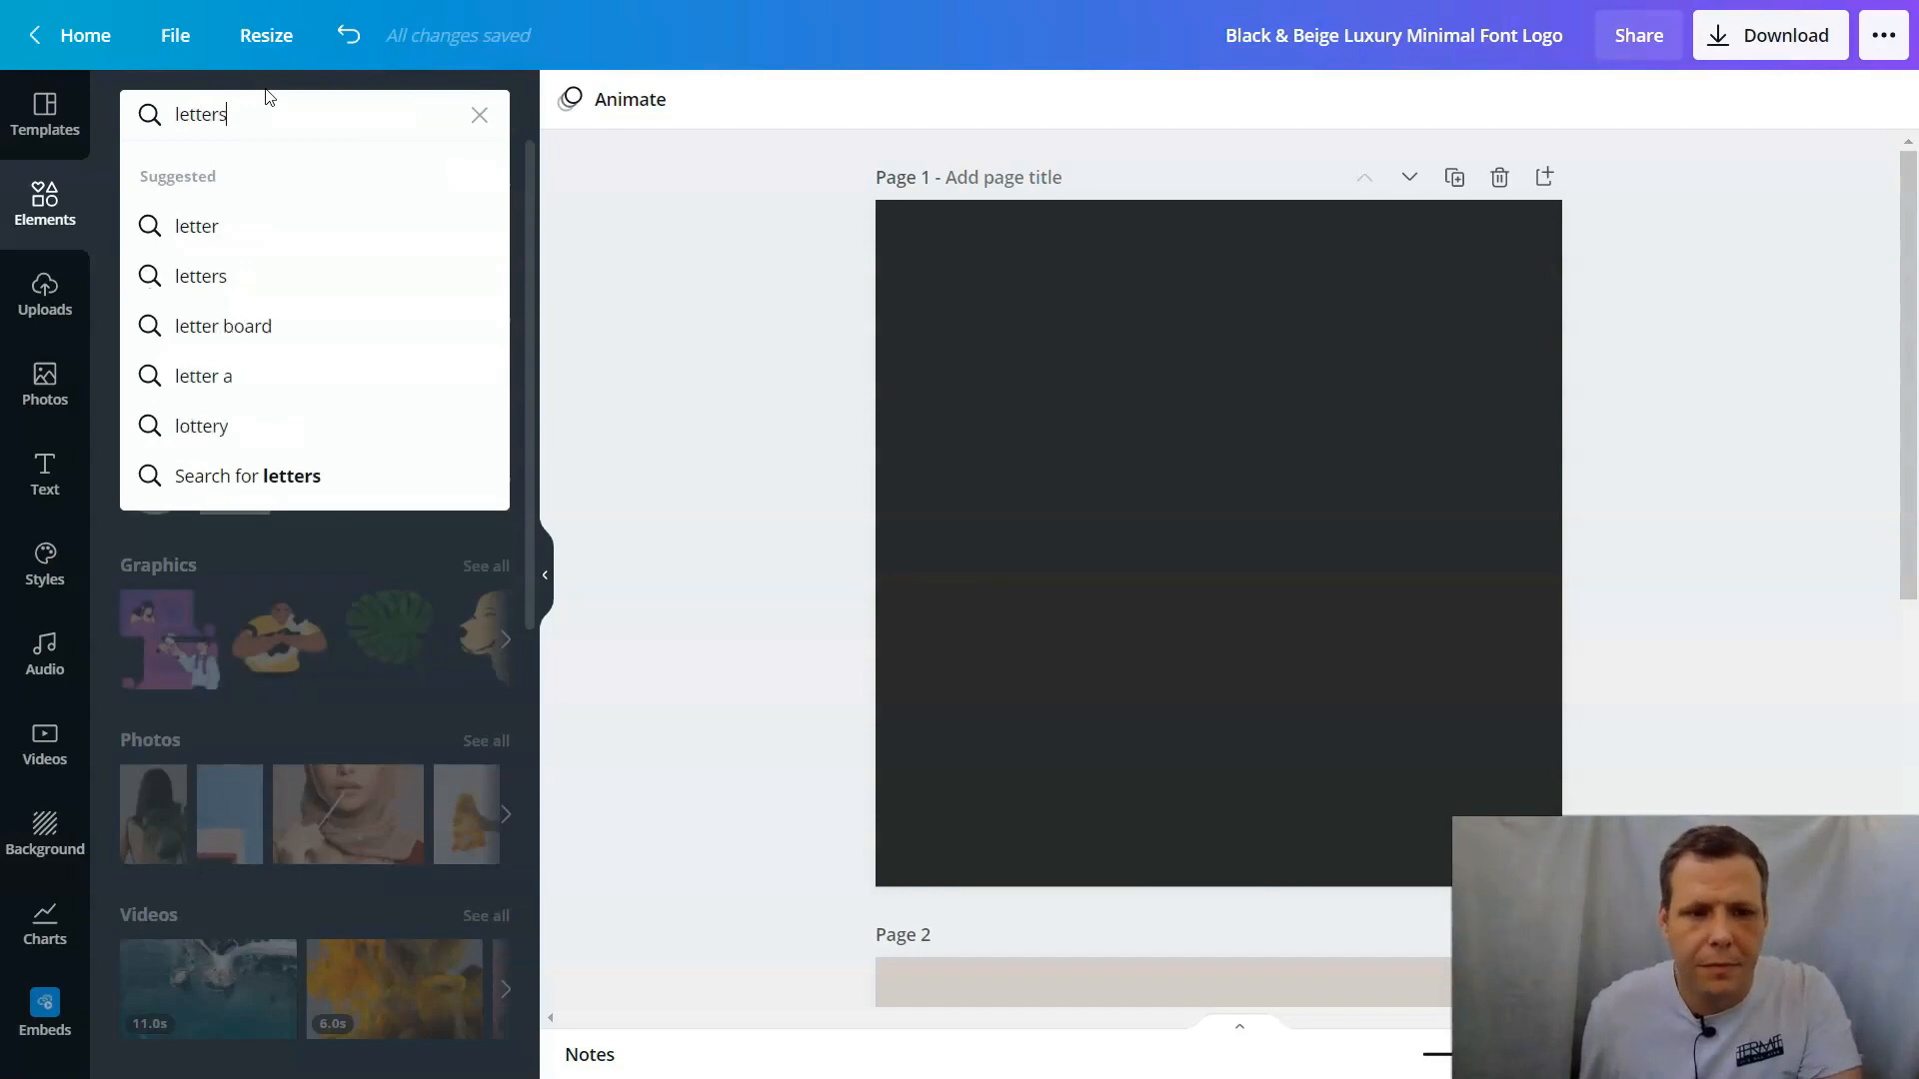
key(Return)
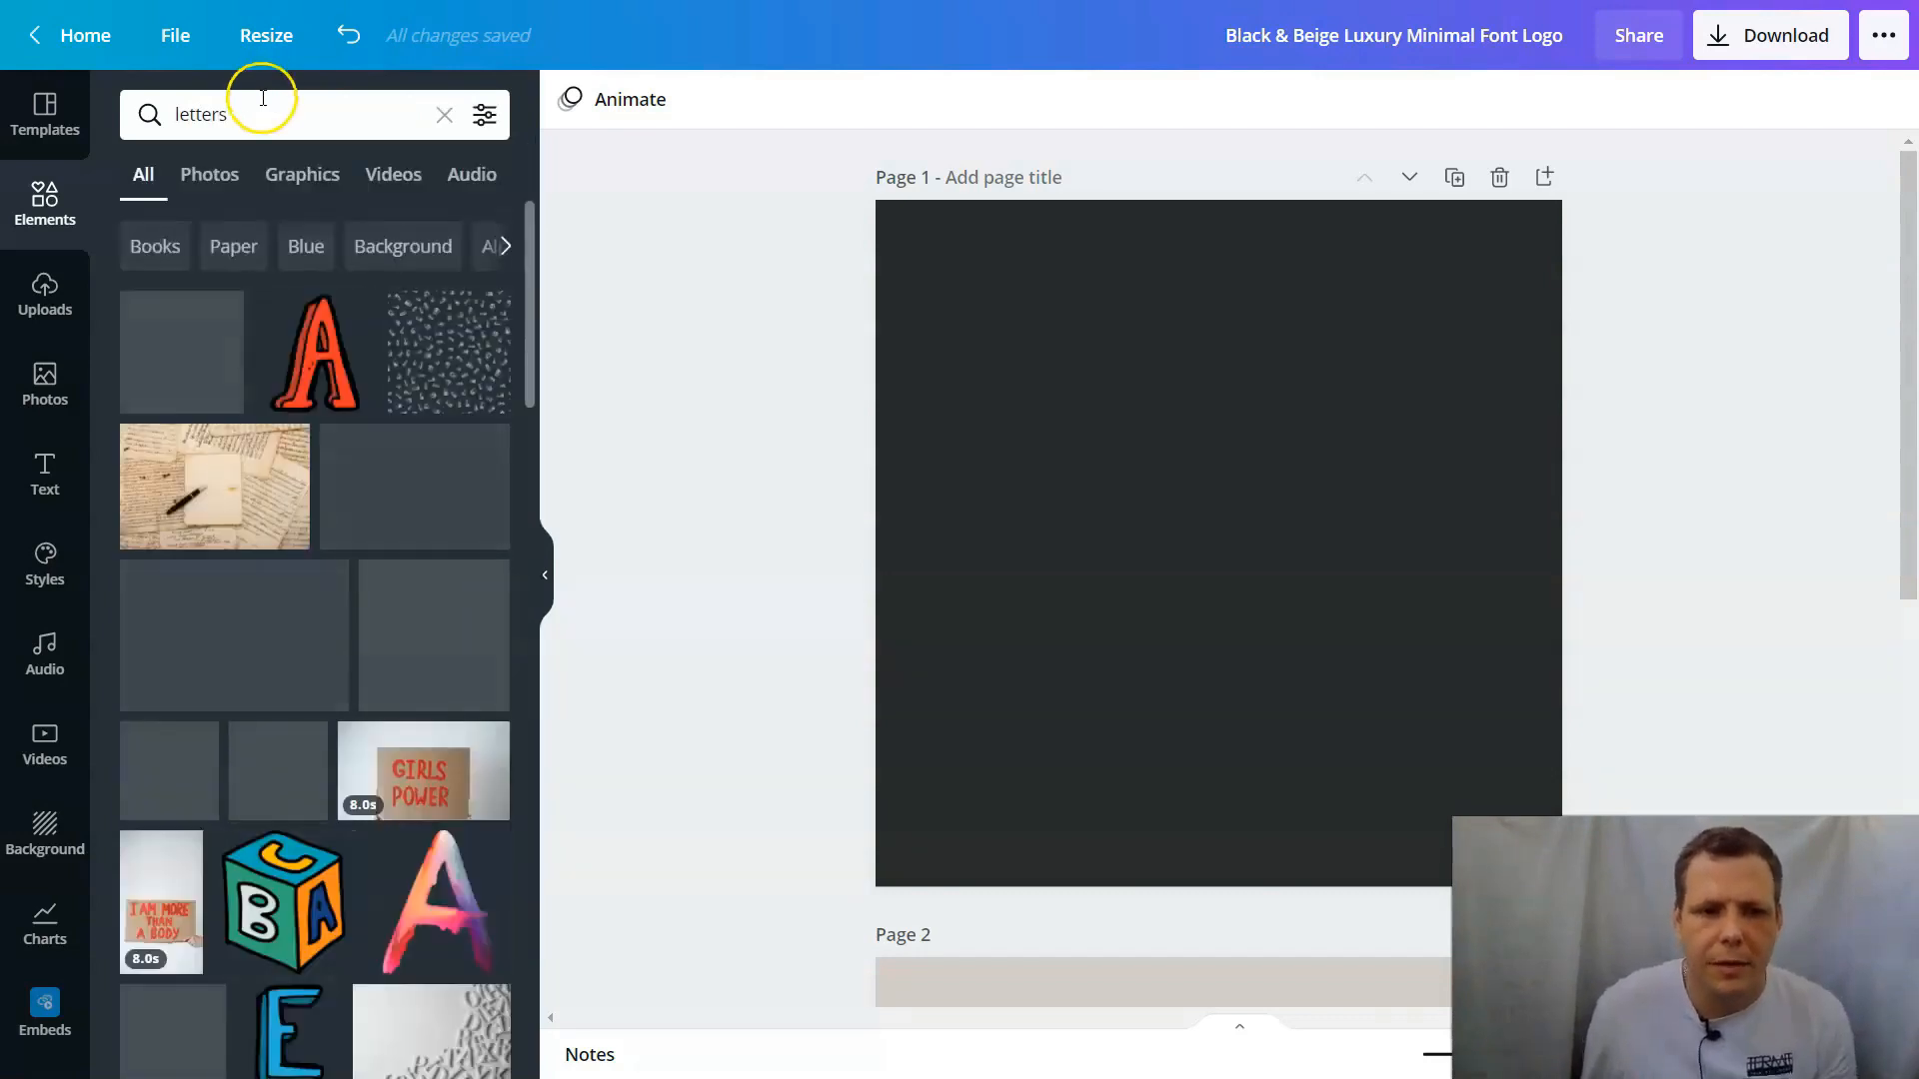
Step: Add the pink dripping letter S graphic to page 1, shrink it and place it near the page's left edge
scroll(416, 595, down, 4)
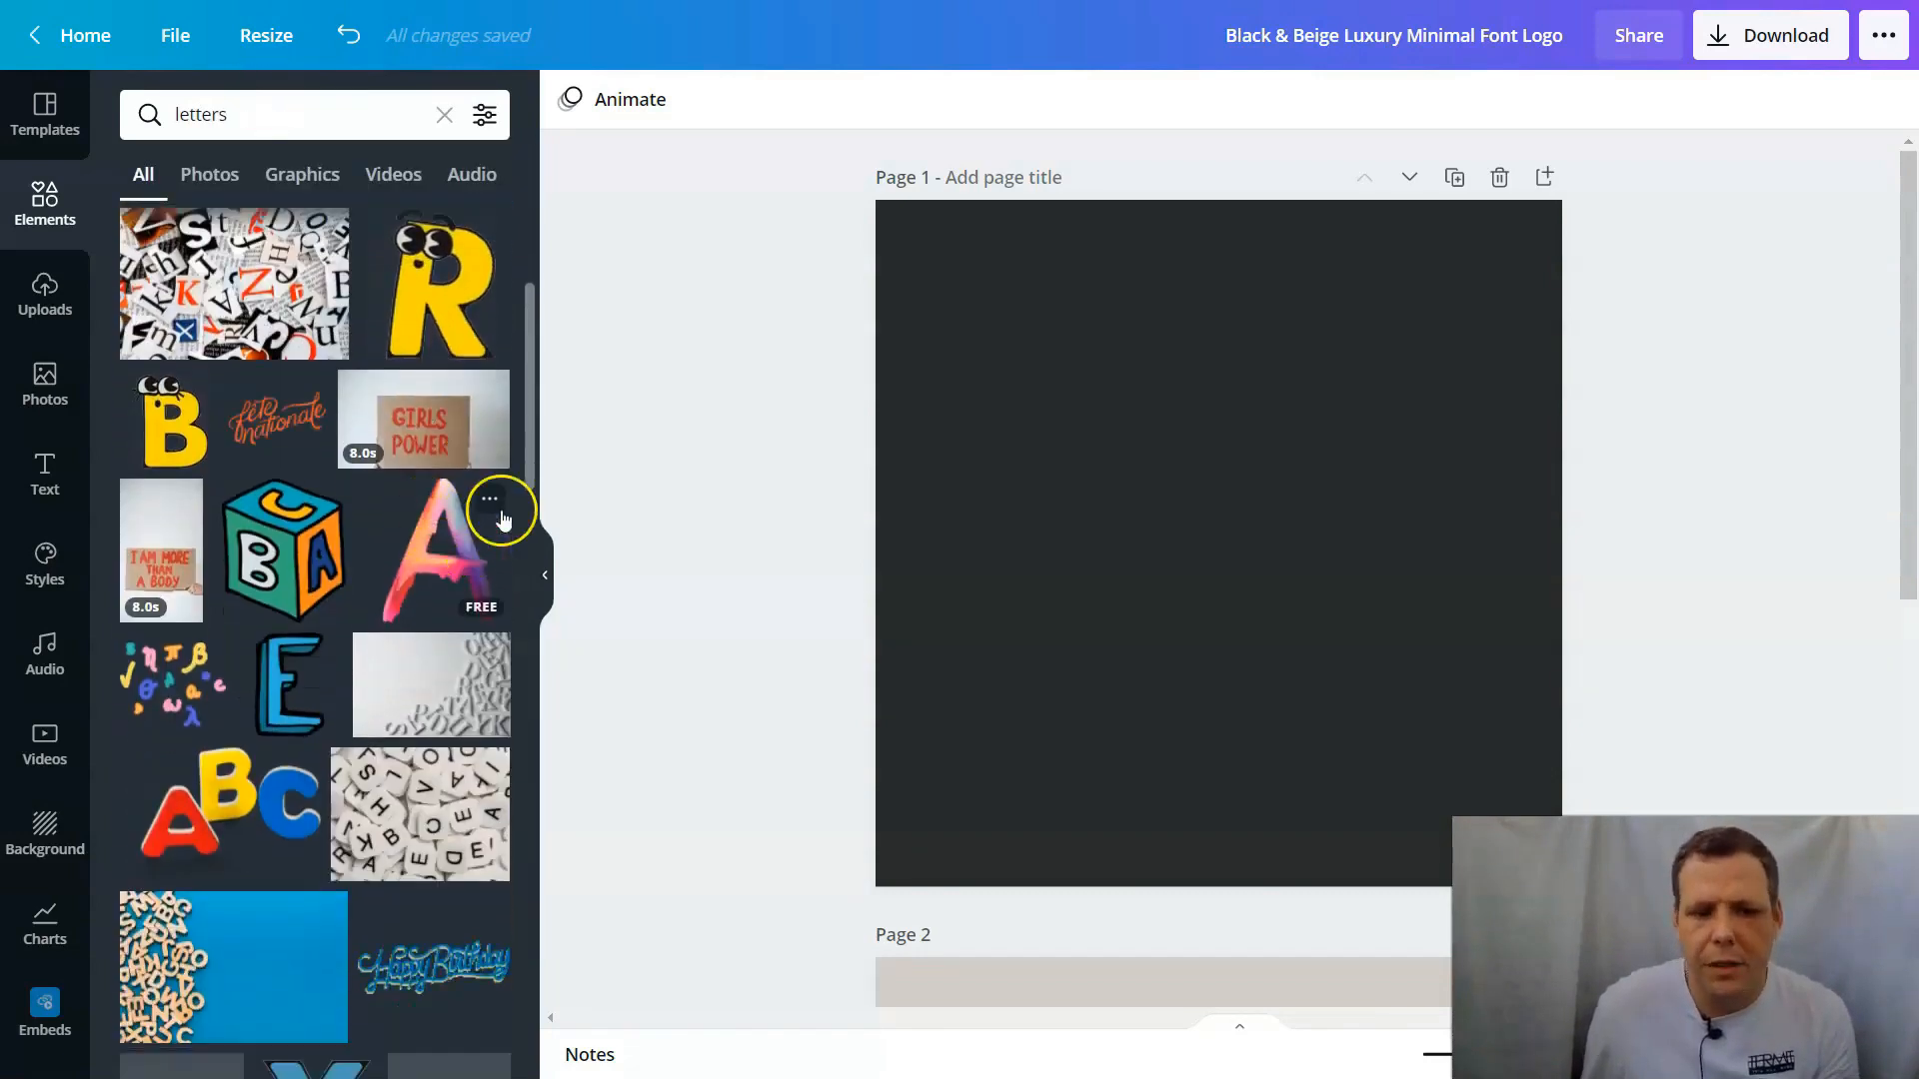
scroll(318, 590, down, 10)
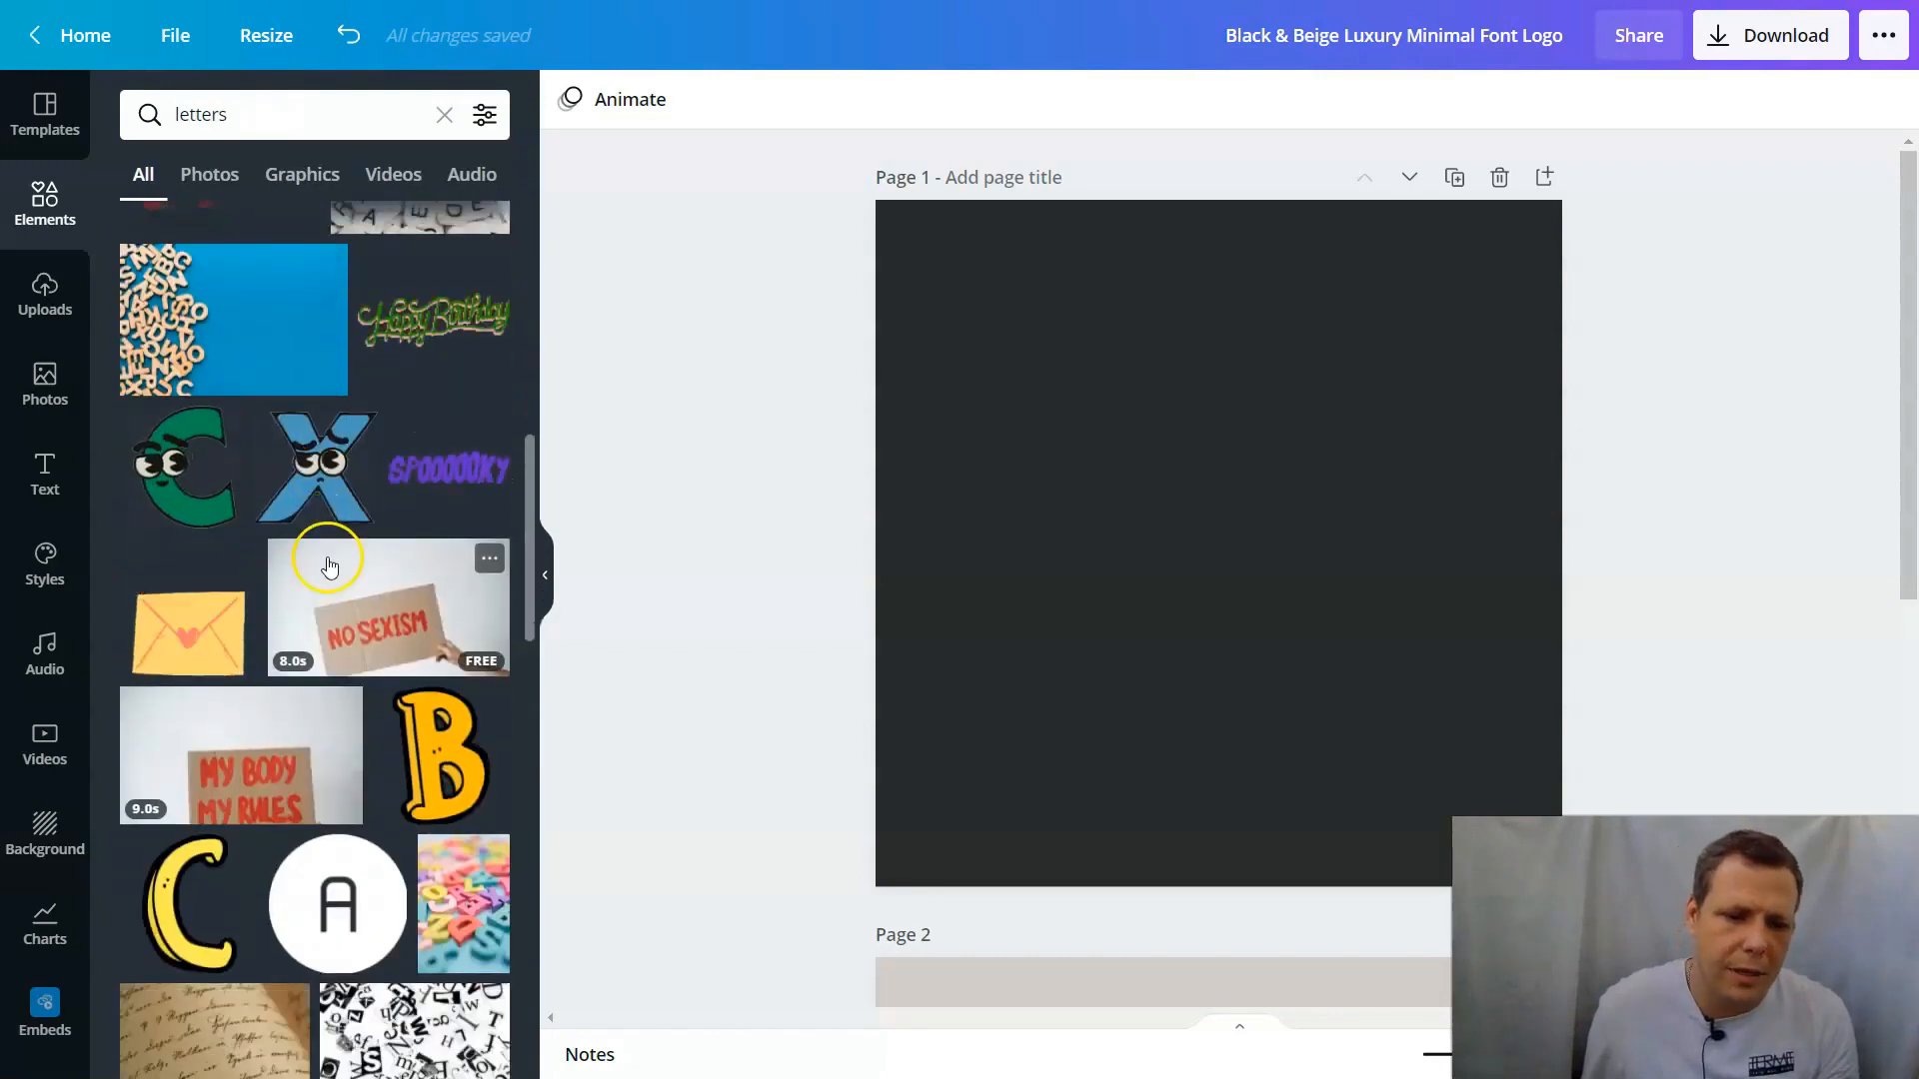
scroll(331, 565, down, 15)
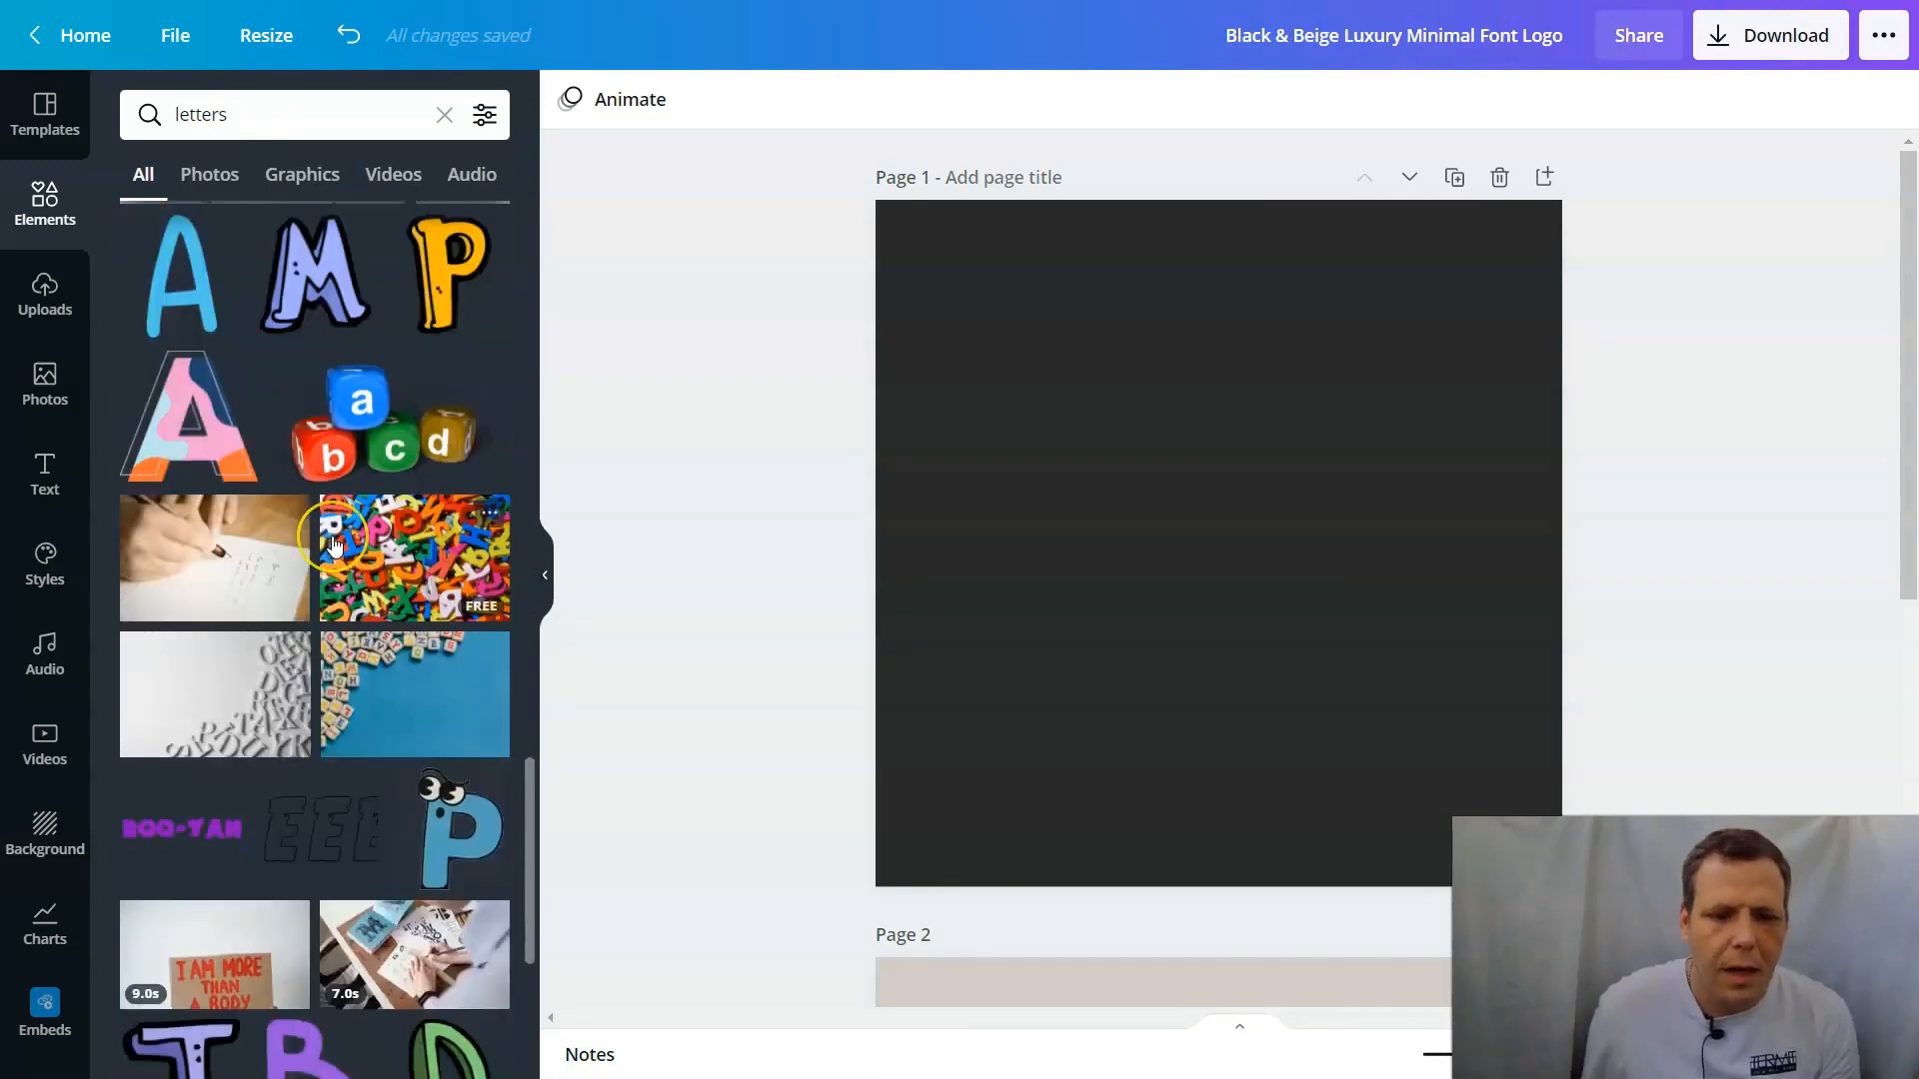
scroll(335, 545, down, 10)
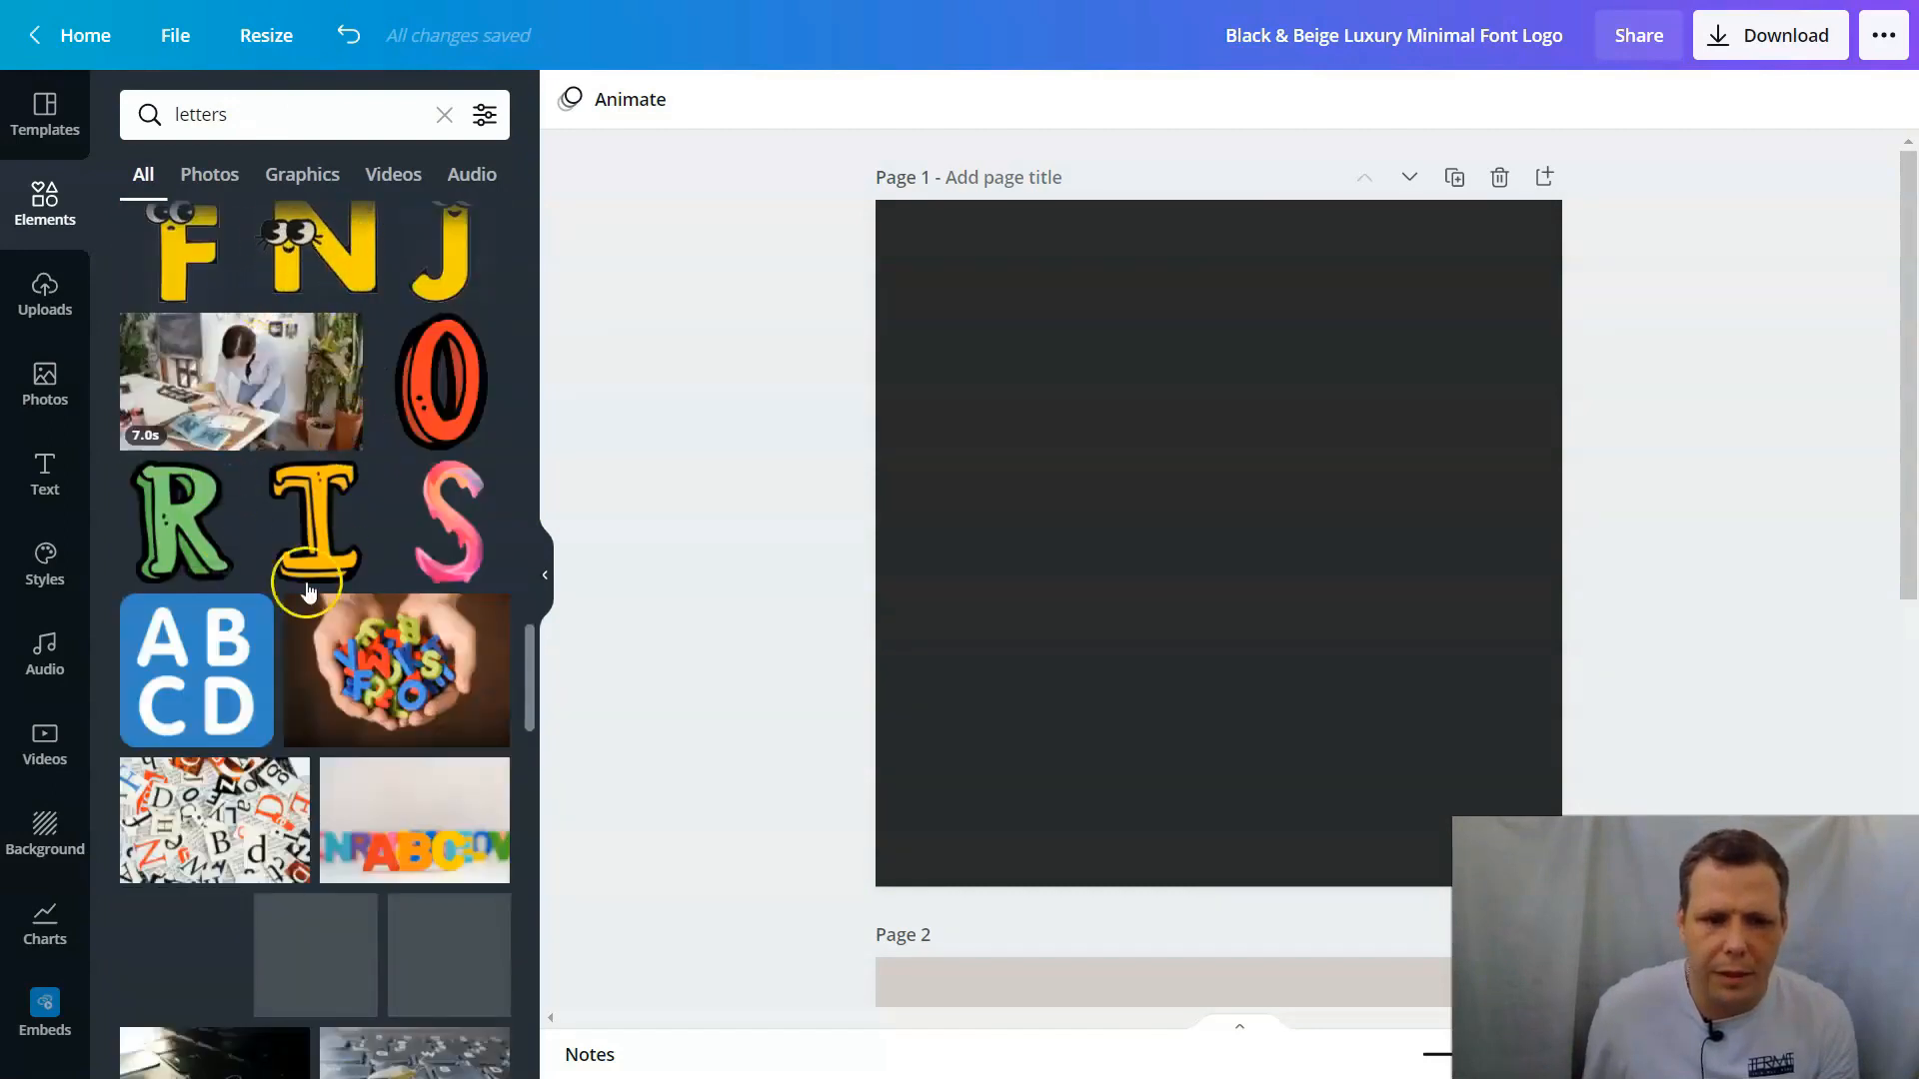
scroll(418, 630, down, 4)
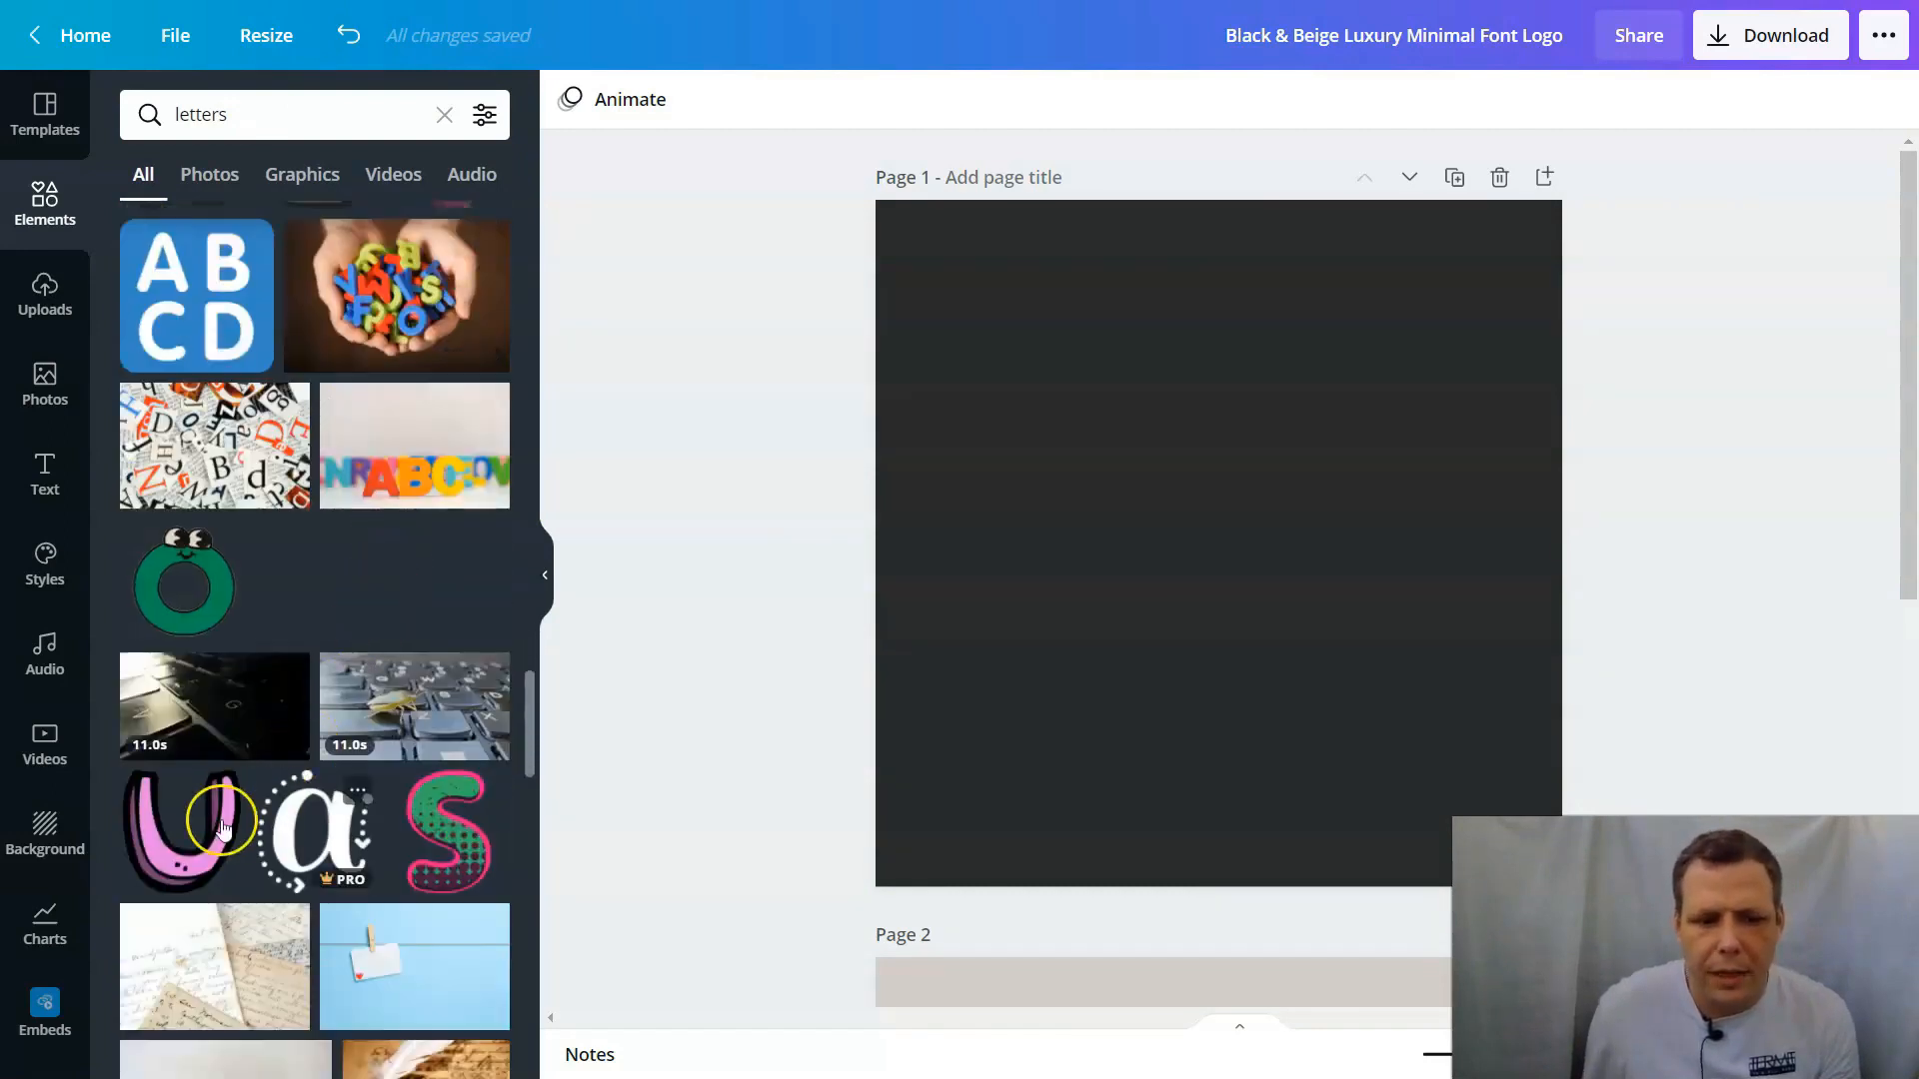
scroll(321, 736, down, 1)
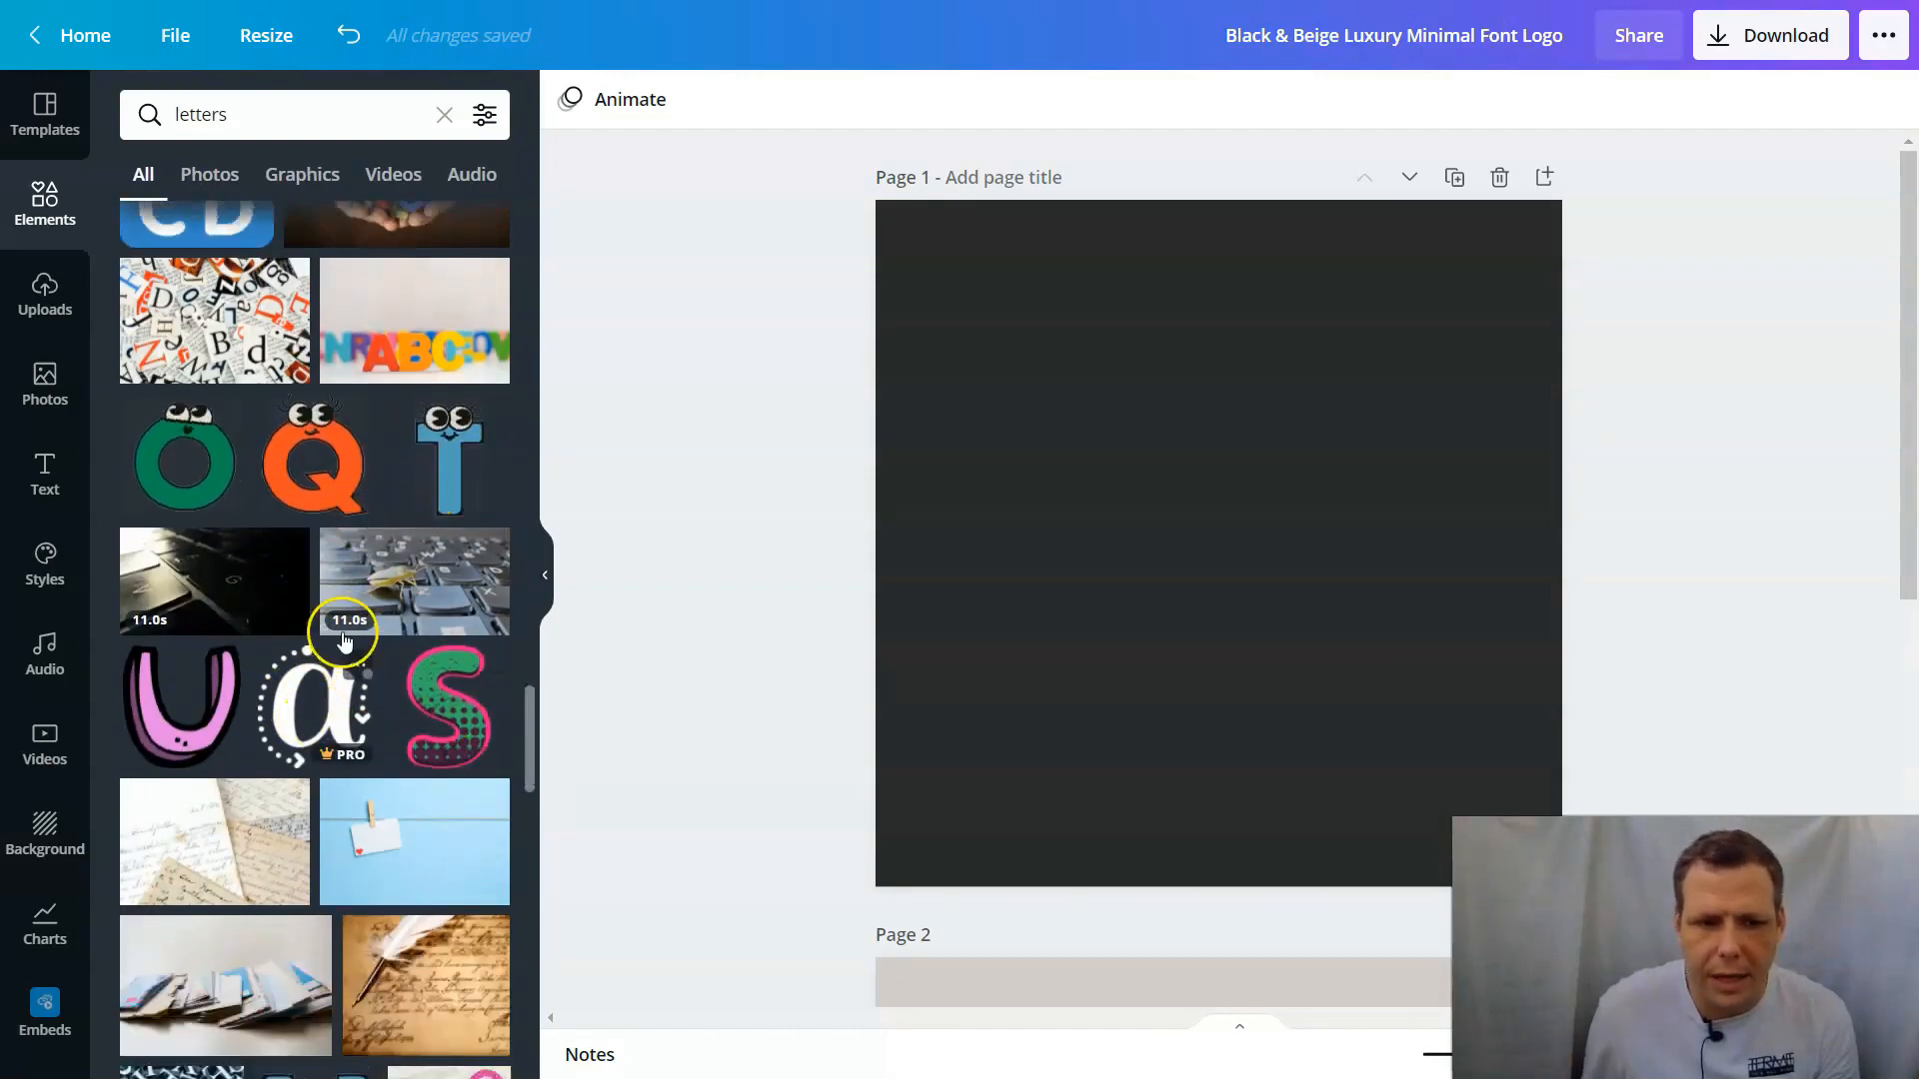
scroll(350, 556, up, 4)
scroll(350, 555, up, 4)
scroll(280, 728, down, 4)
drag(448, 540, 948, 377)
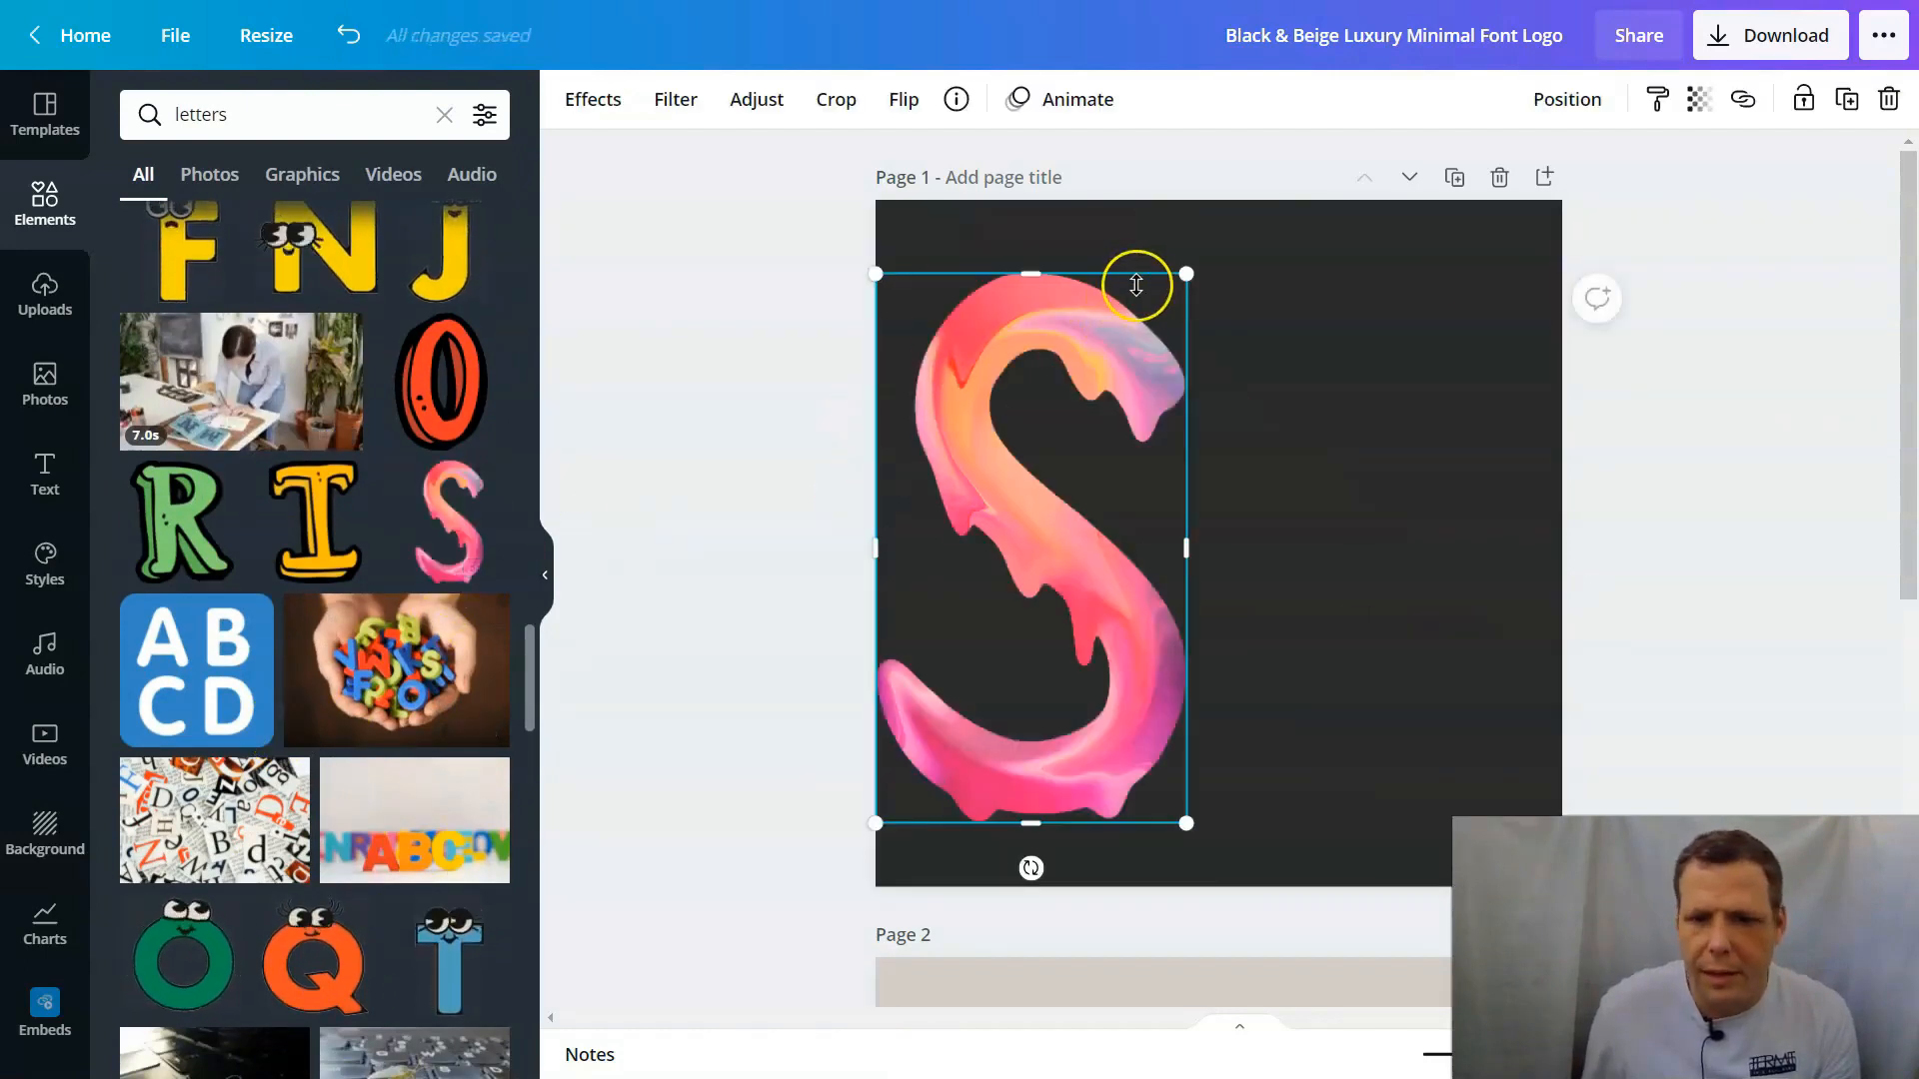
drag(1183, 277, 980, 532)
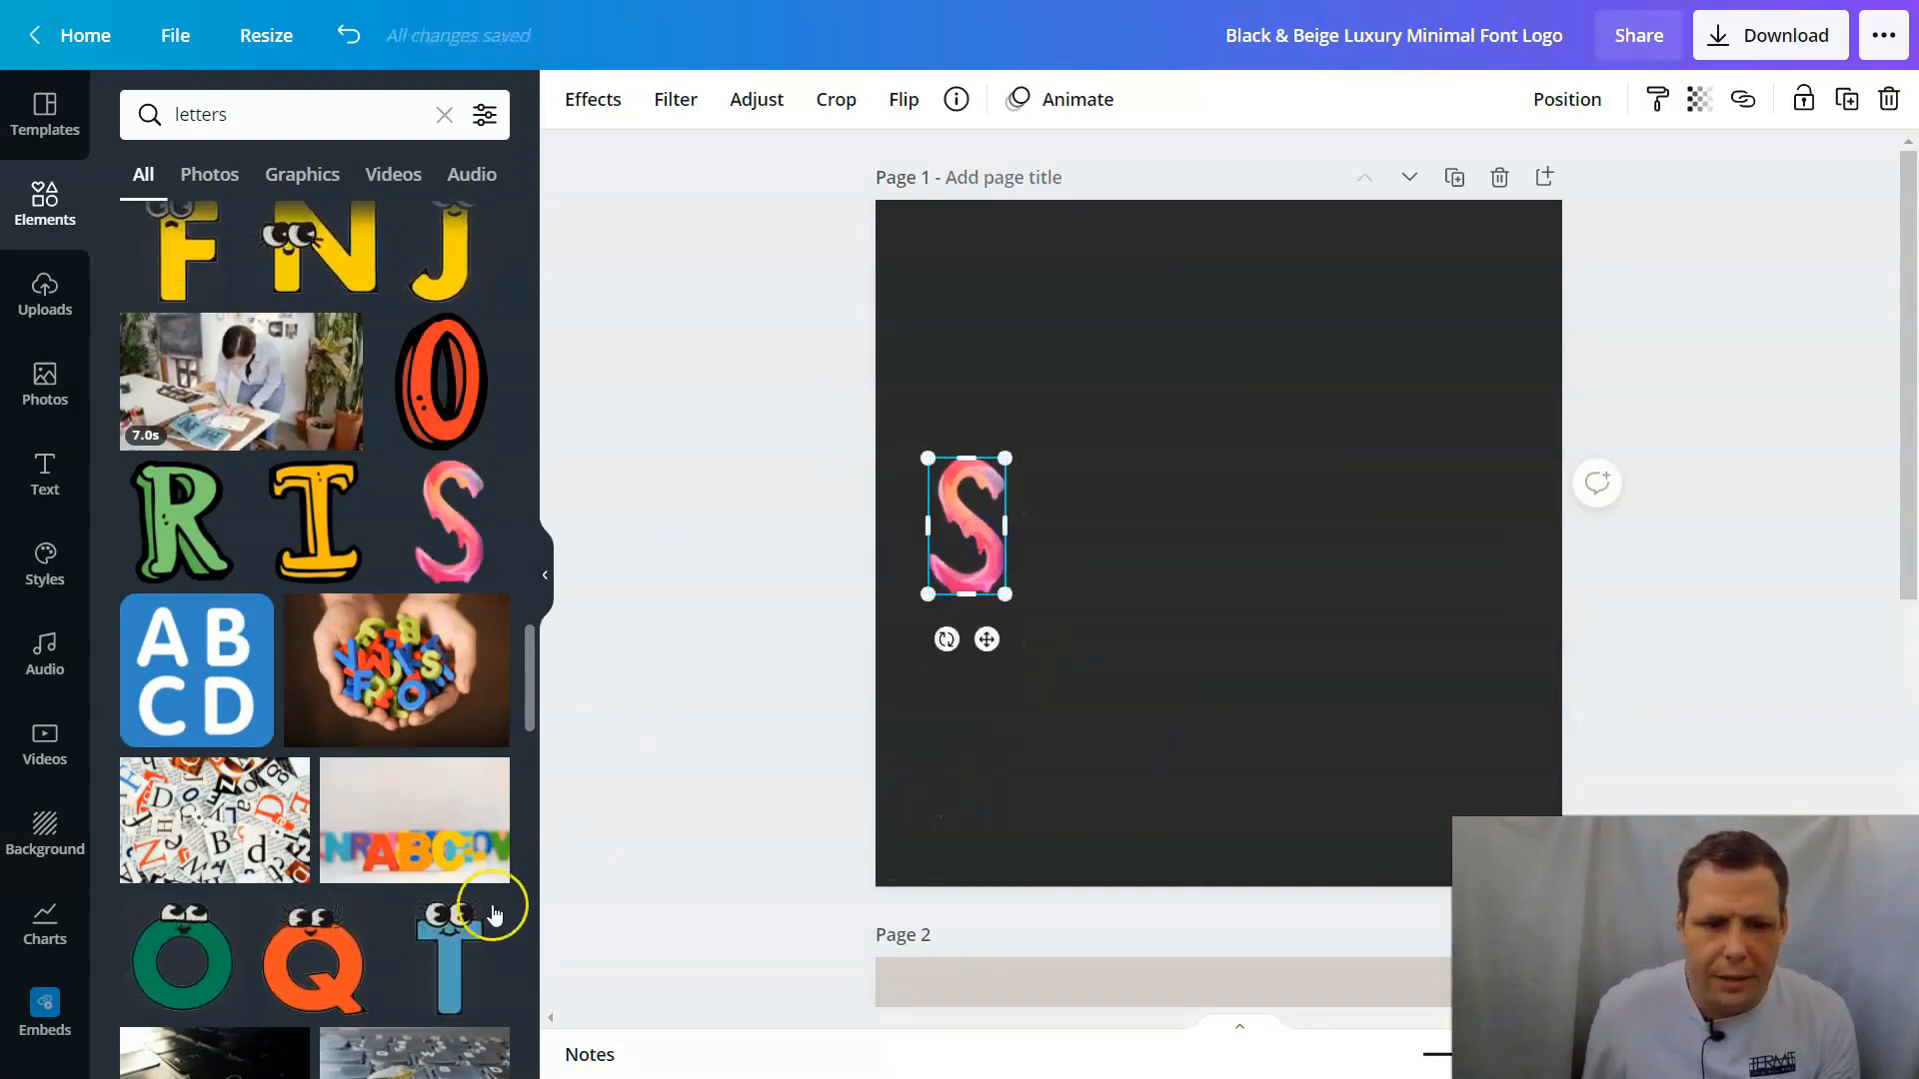
Step: Add the purple black-outlined letter T, shrink it to the S's height against its right side, and send it backward behind the S
mouse_move(490, 624)
scroll(250, 699, up, 7)
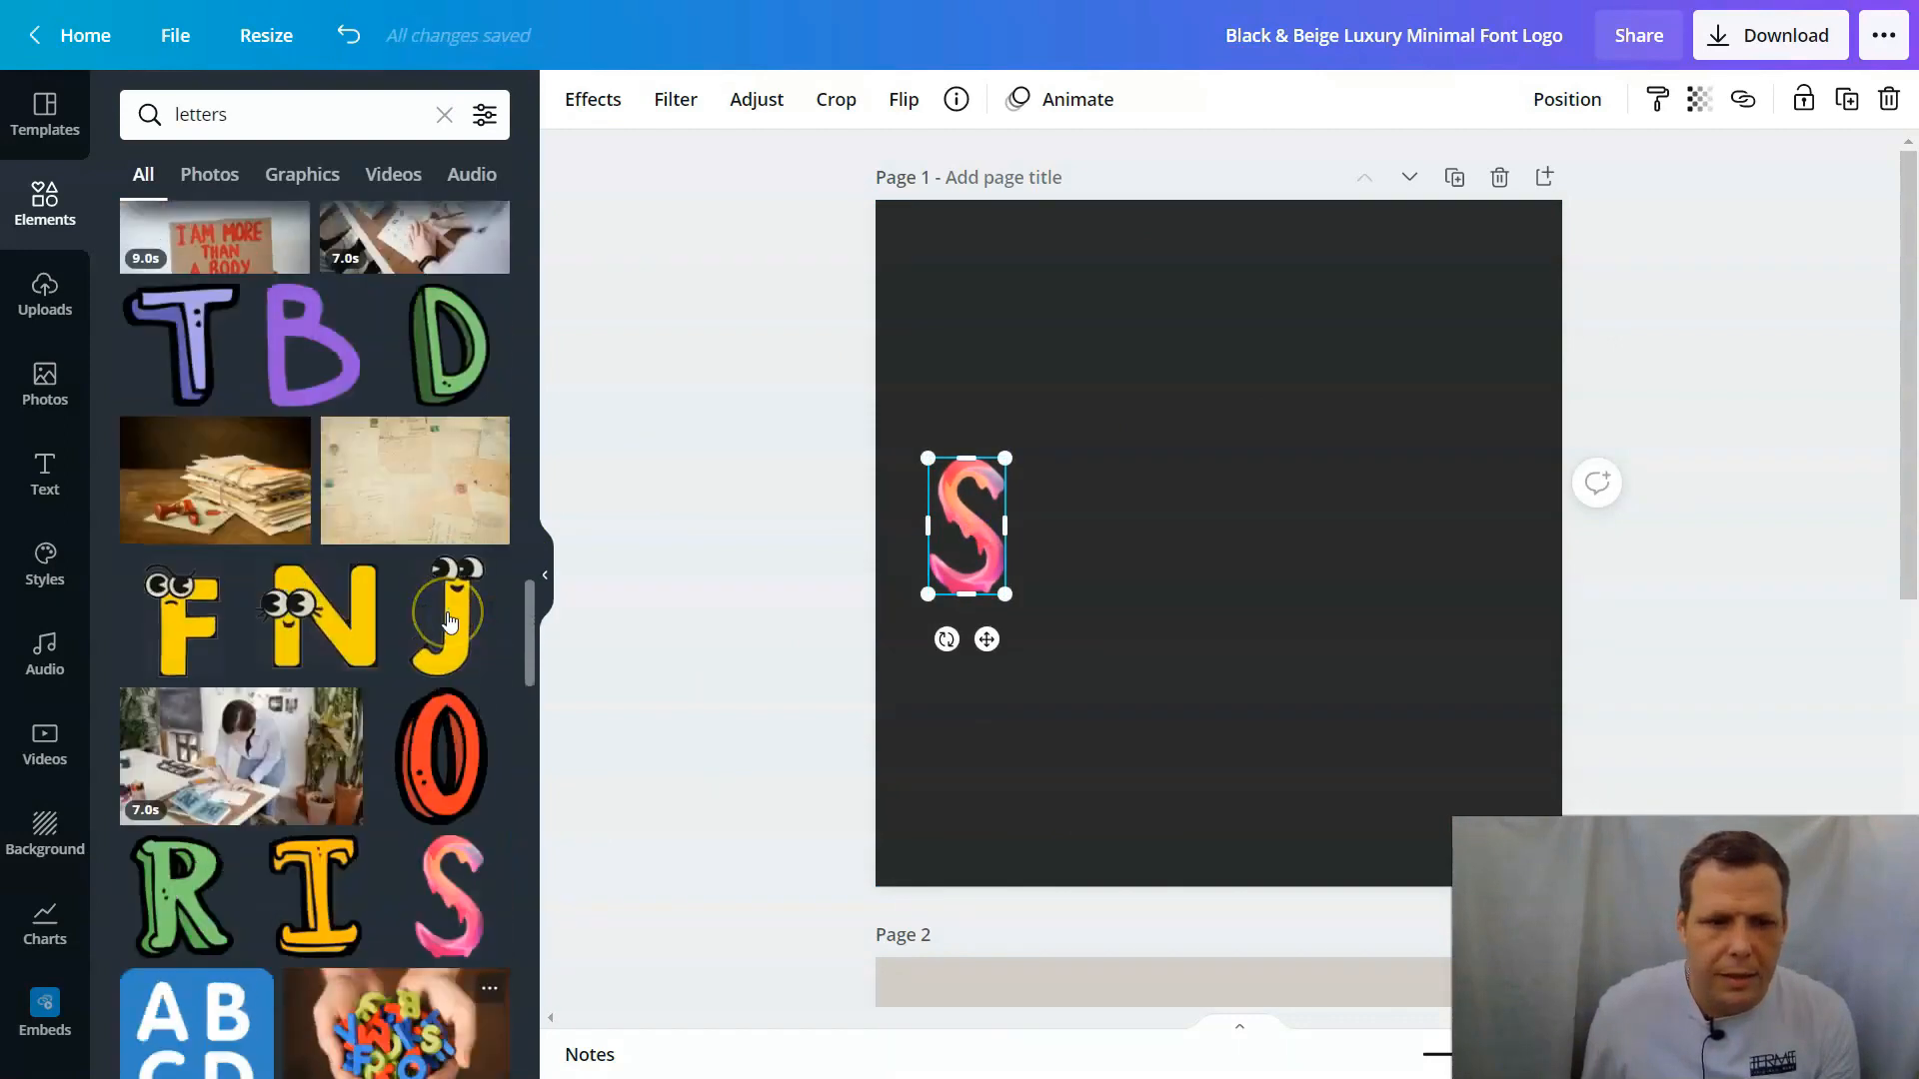
drag(250, 699, 1140, 420)
drag(1307, 355, 1182, 491)
drag(1125, 553, 1027, 488)
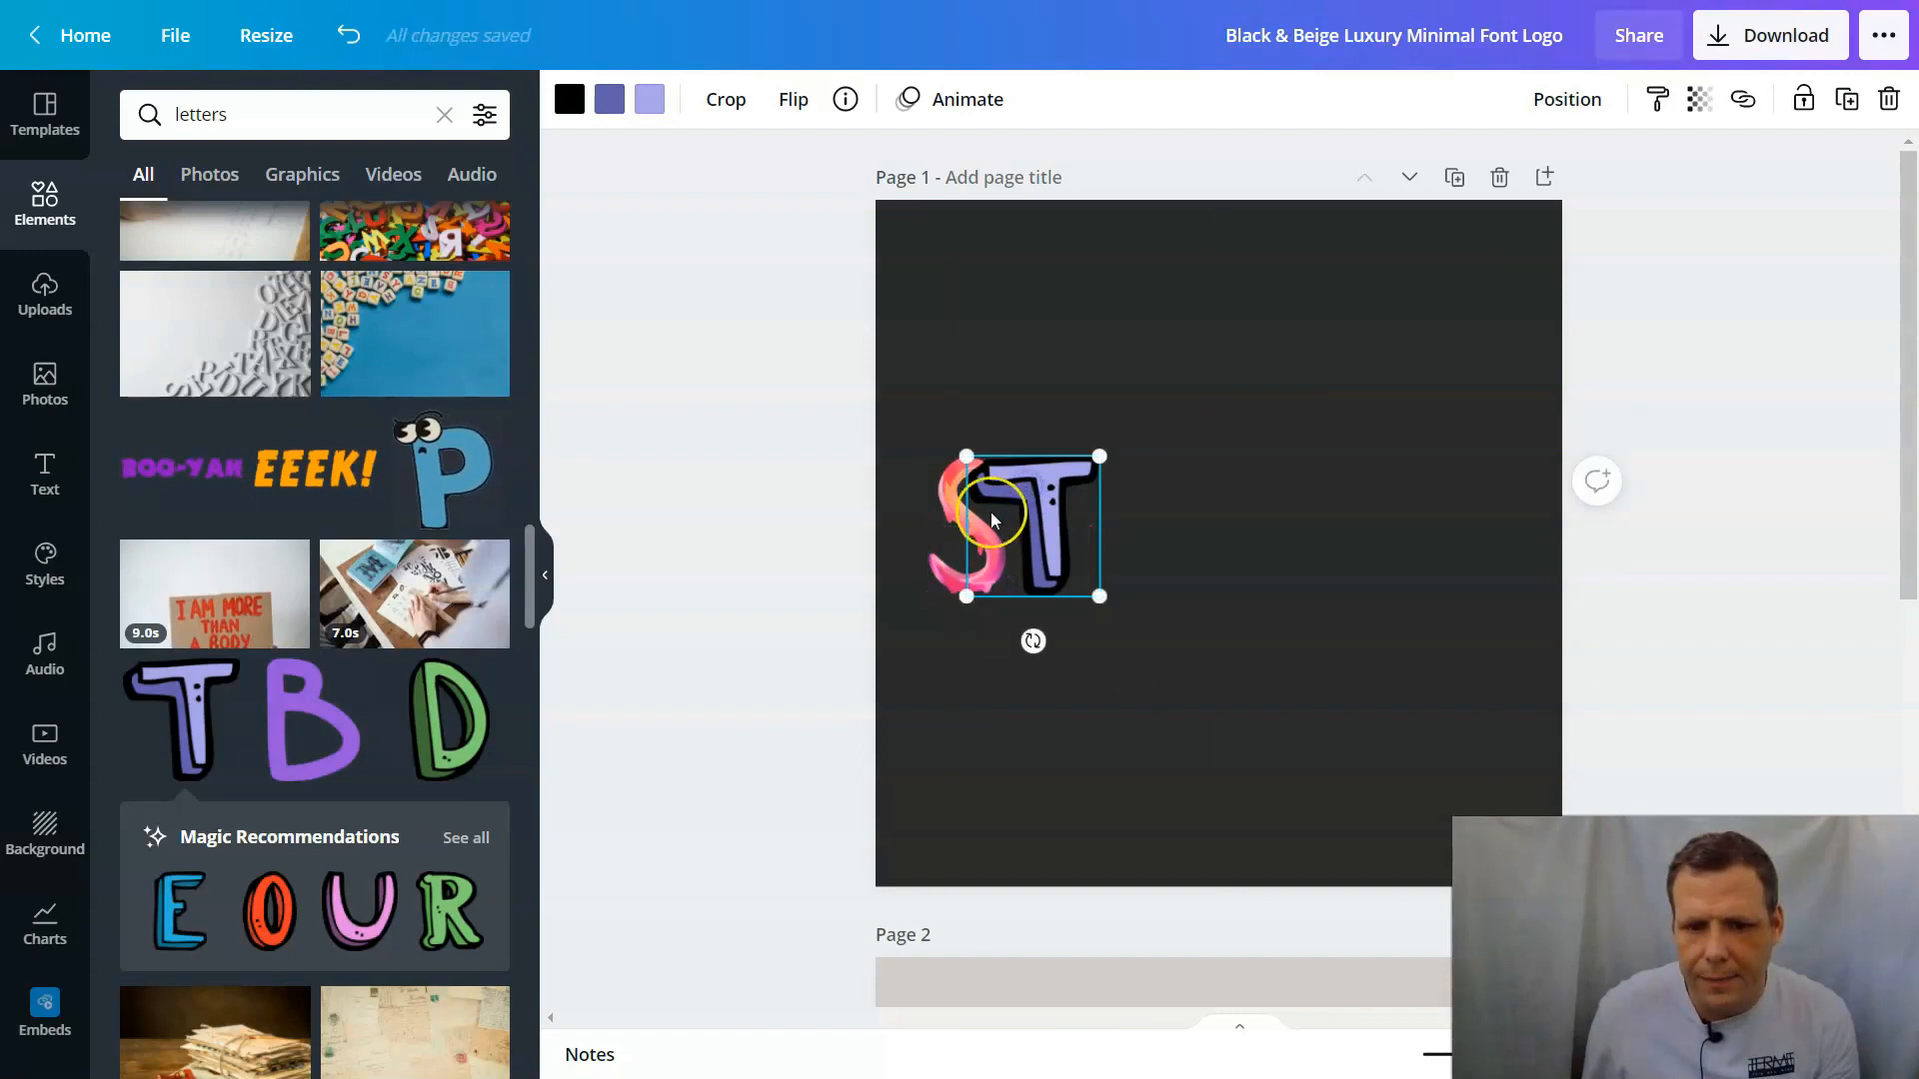
right_click(1033, 496)
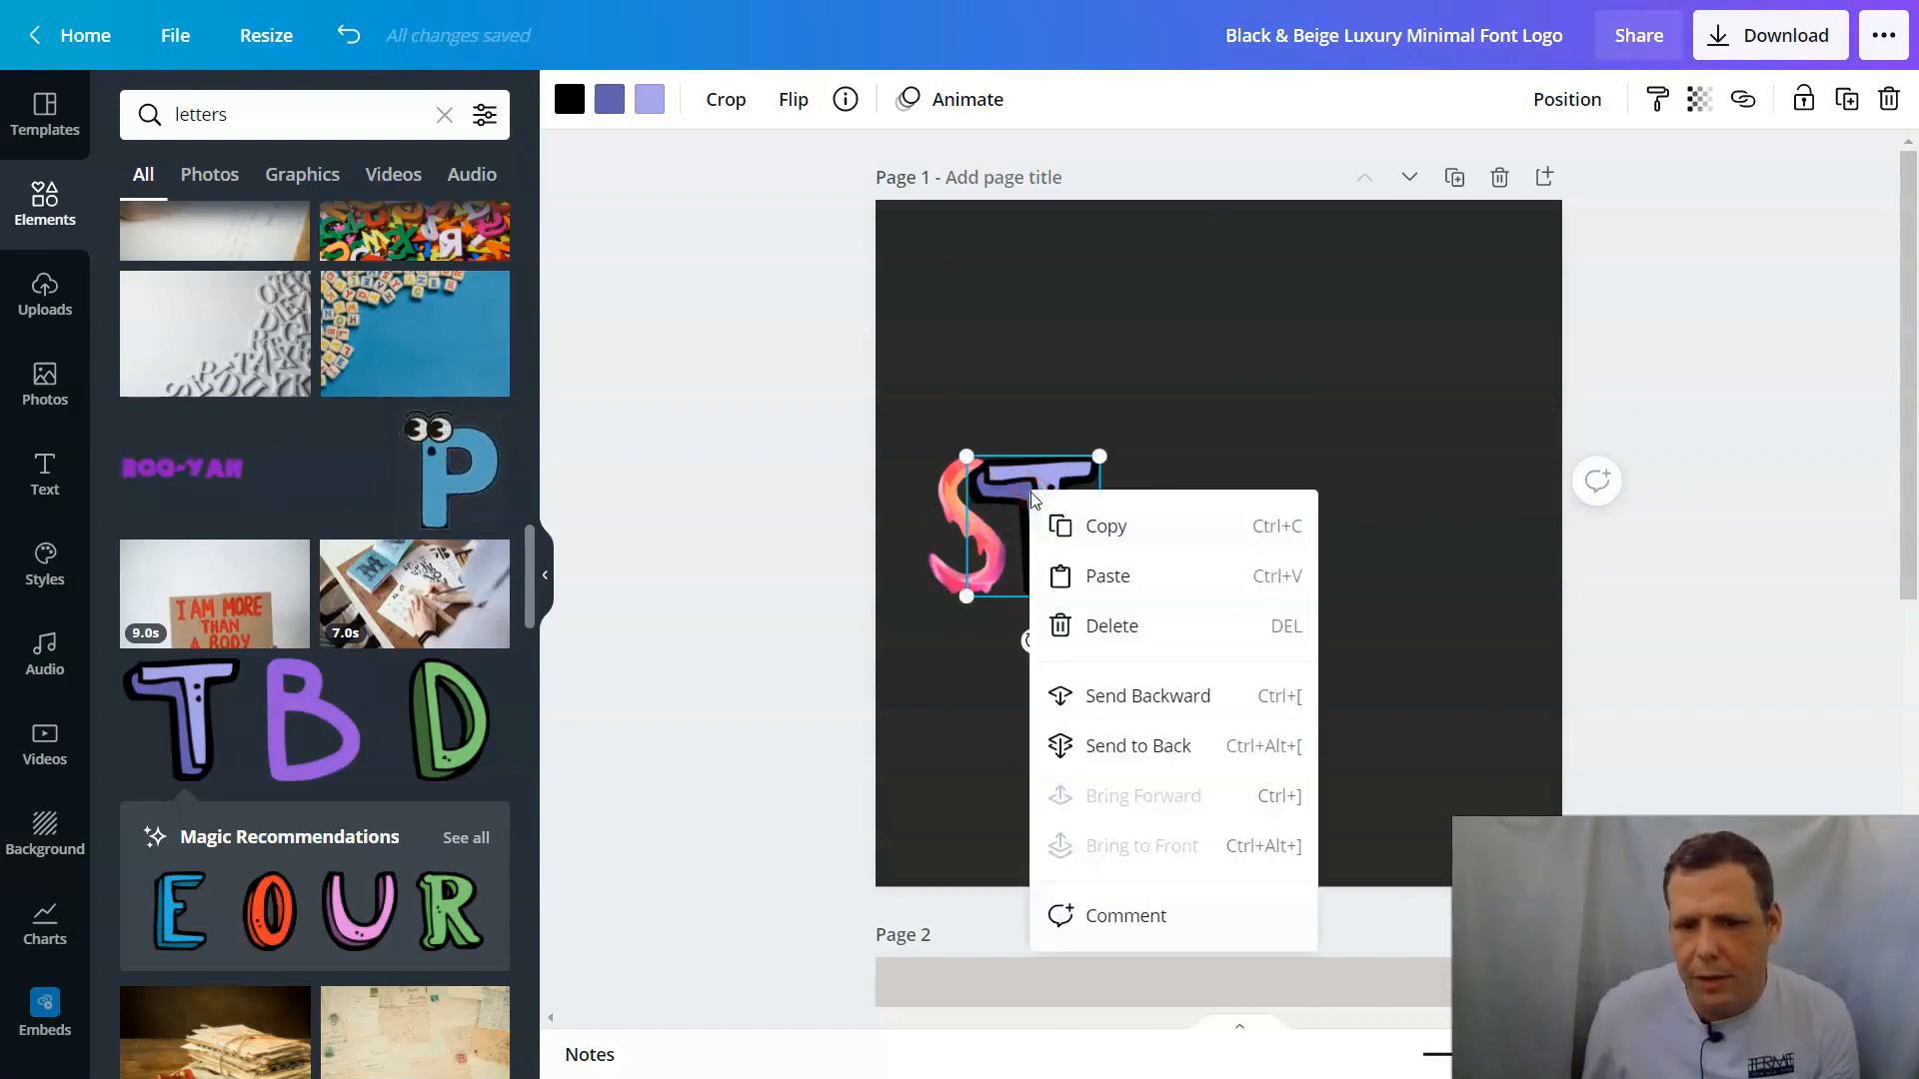
click(1142, 696)
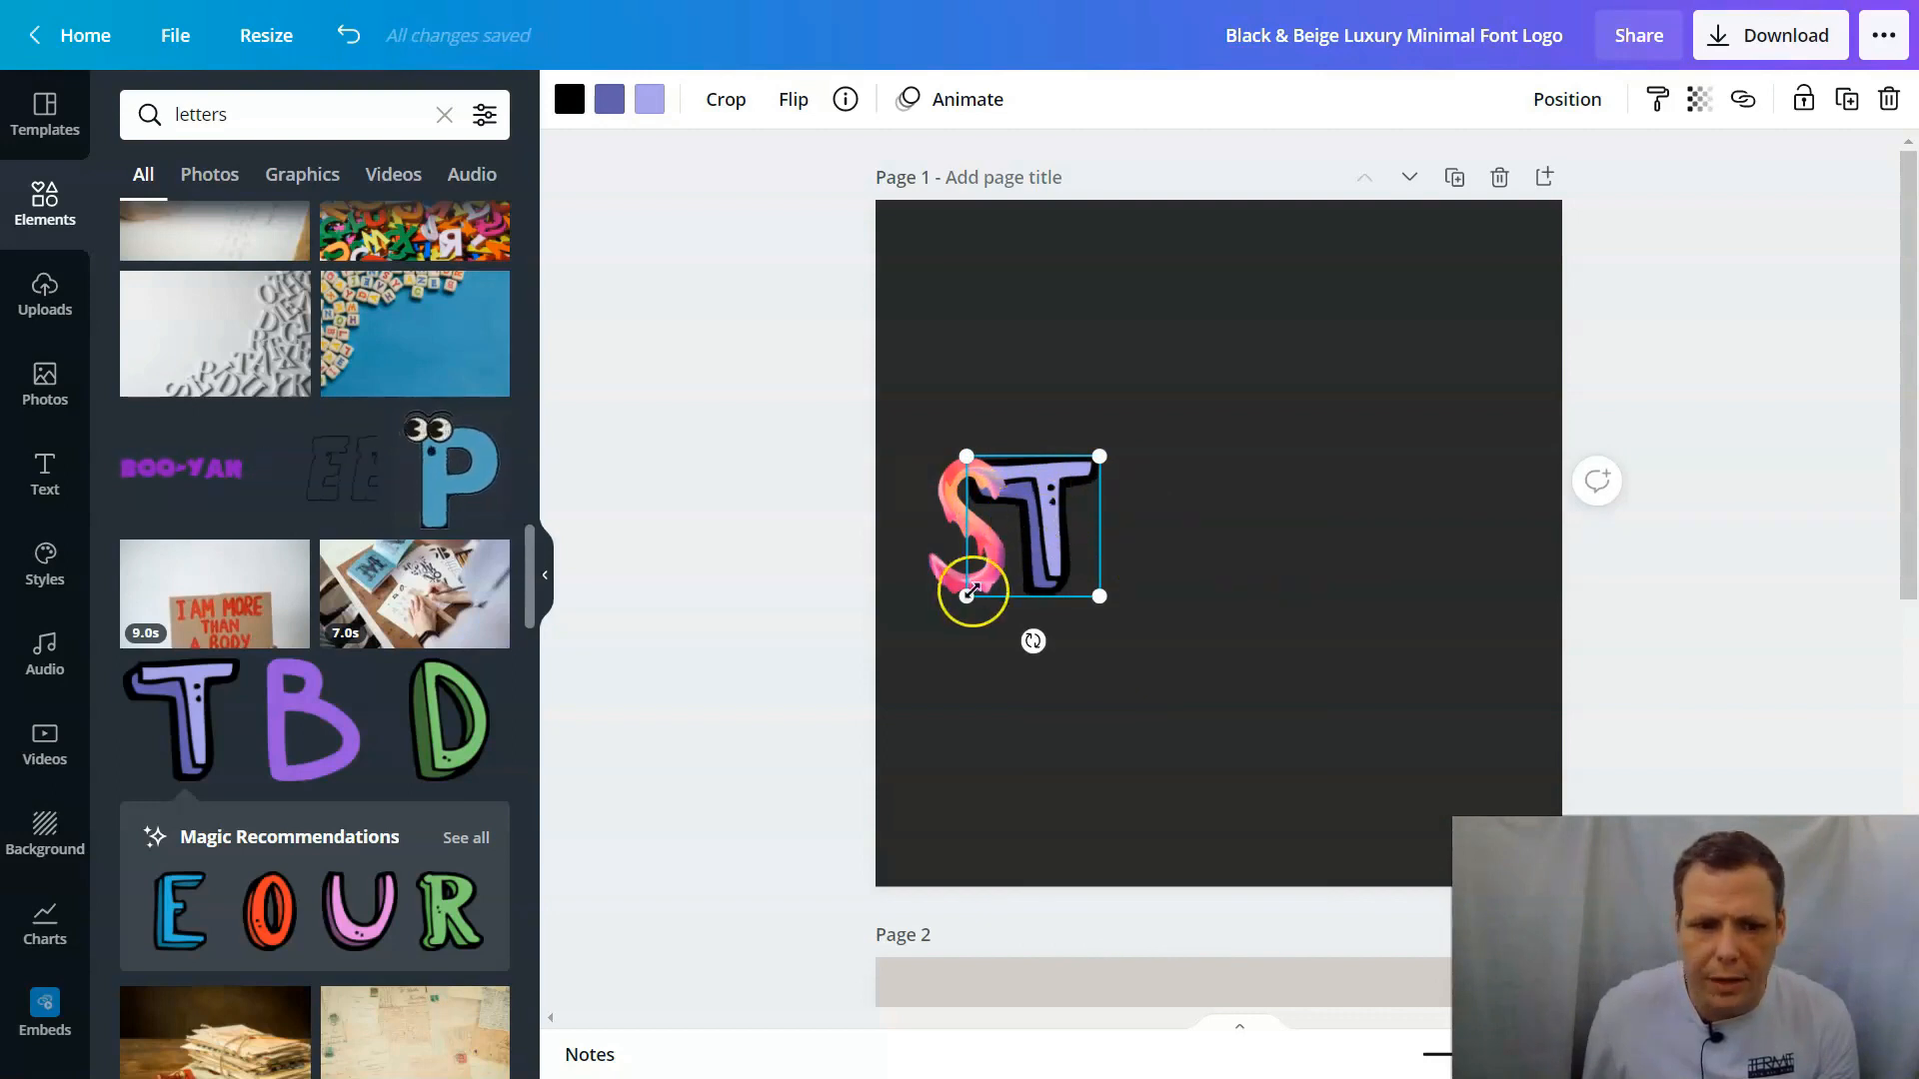
Step: Add the dotted lowercase letter a graphic to page 1, shrink it and place it against the T's right side
scroll(372, 779, down, 8)
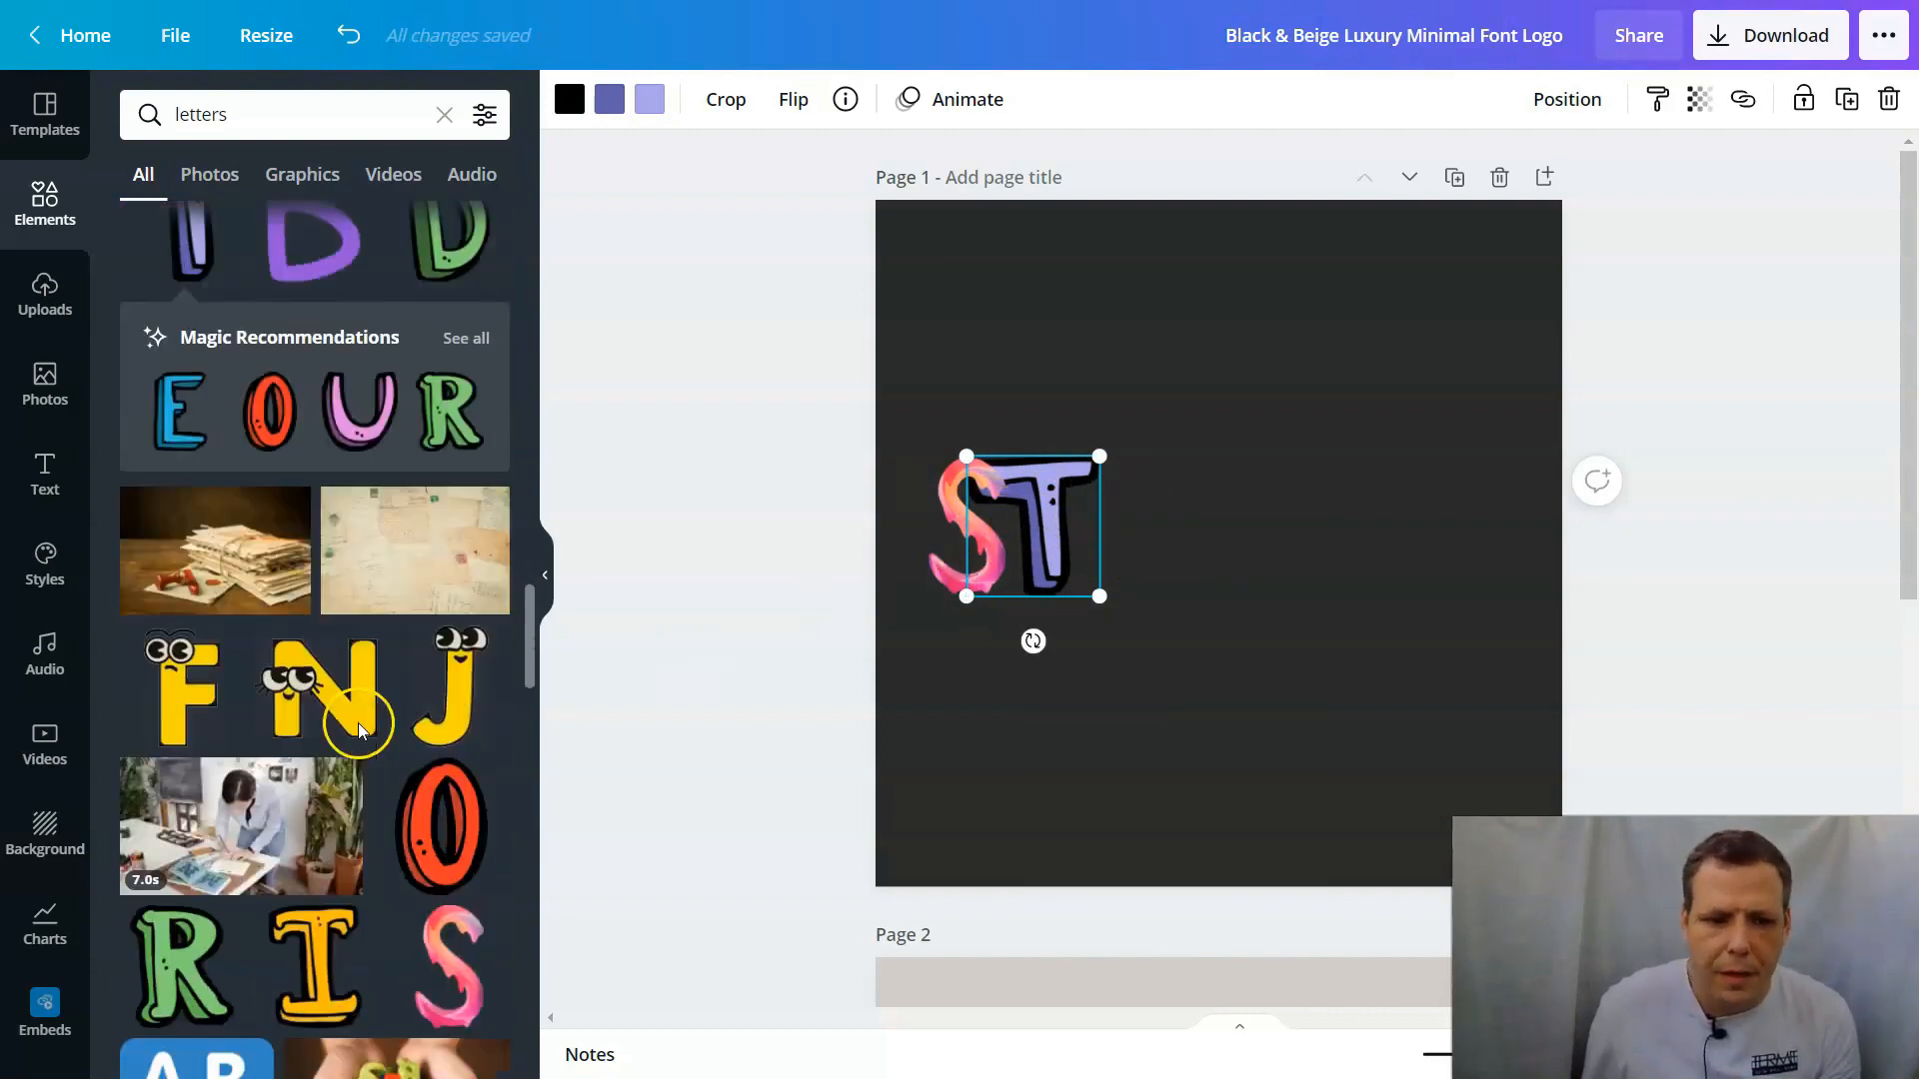
scroll(362, 704, down, 7)
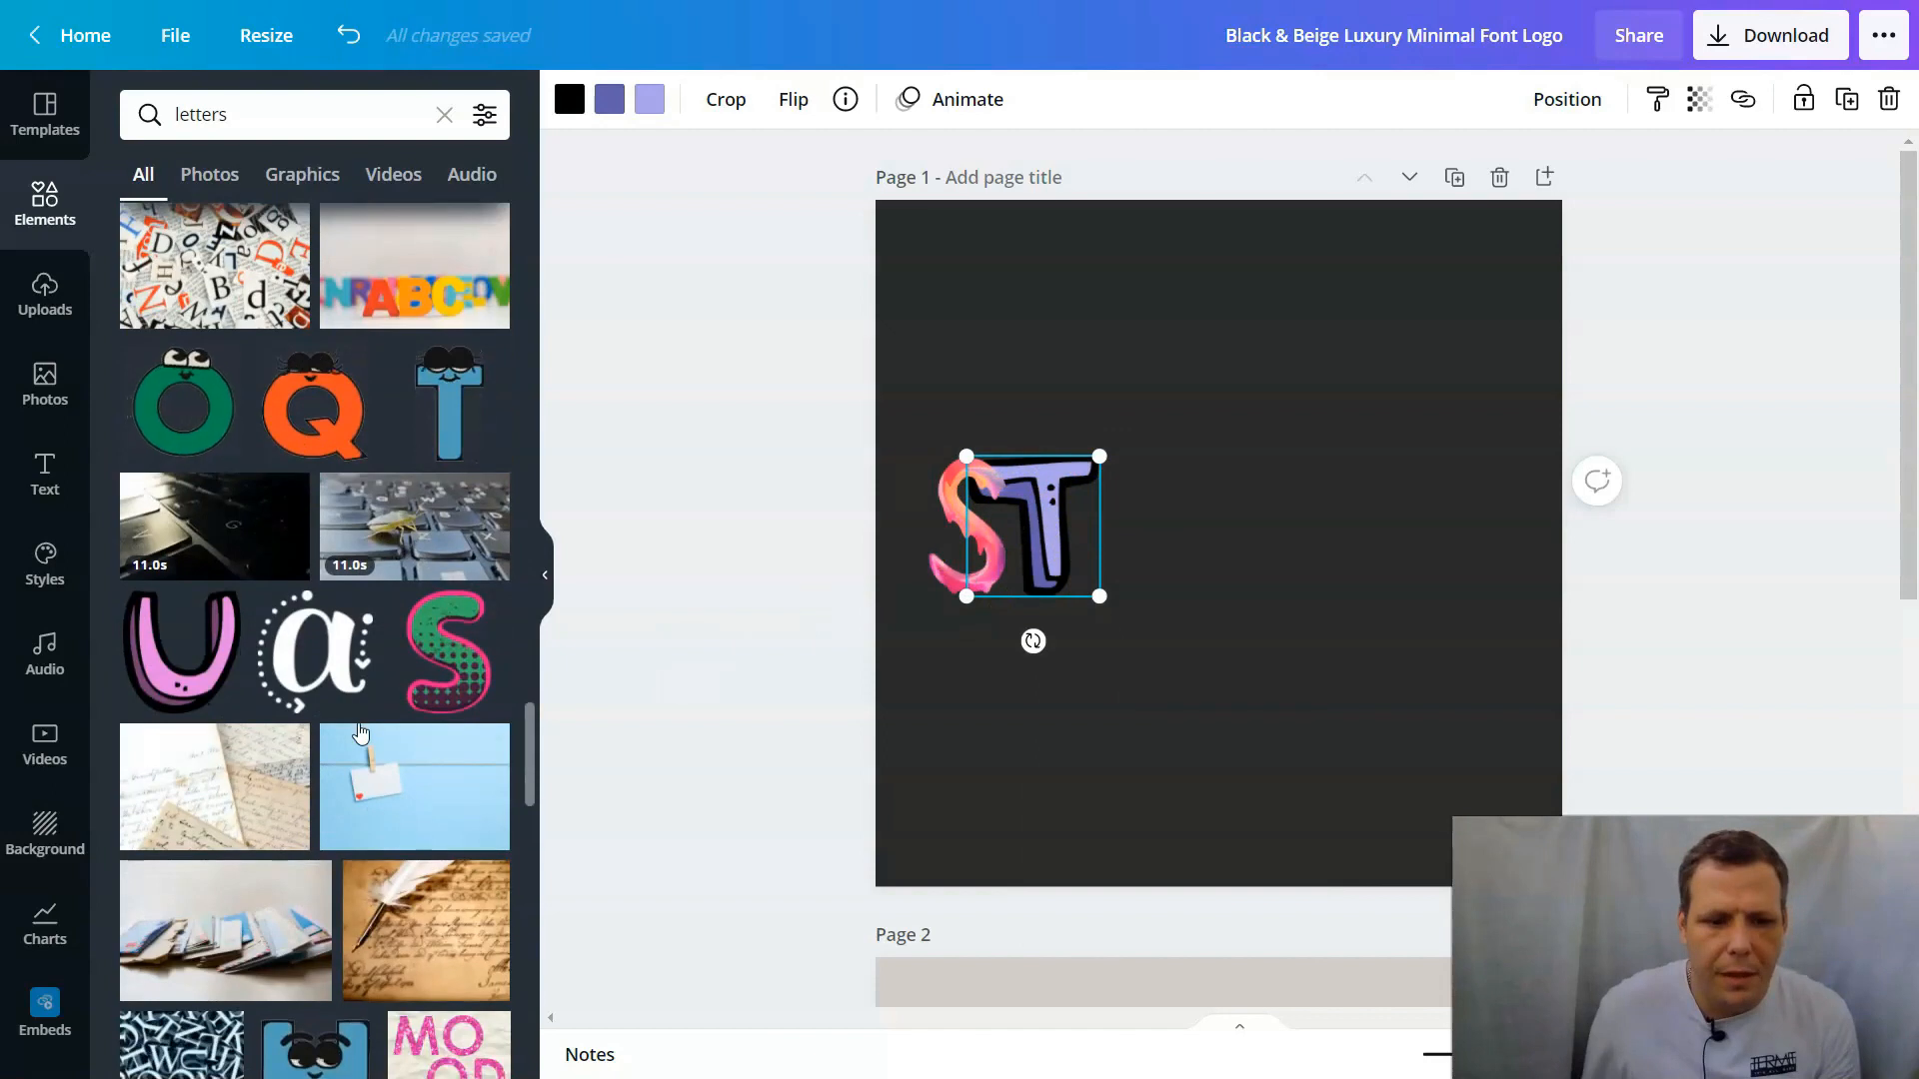
drag(365, 675, 1149, 536)
drag(1294, 456, 1182, 624)
drag(1090, 669, 1117, 556)
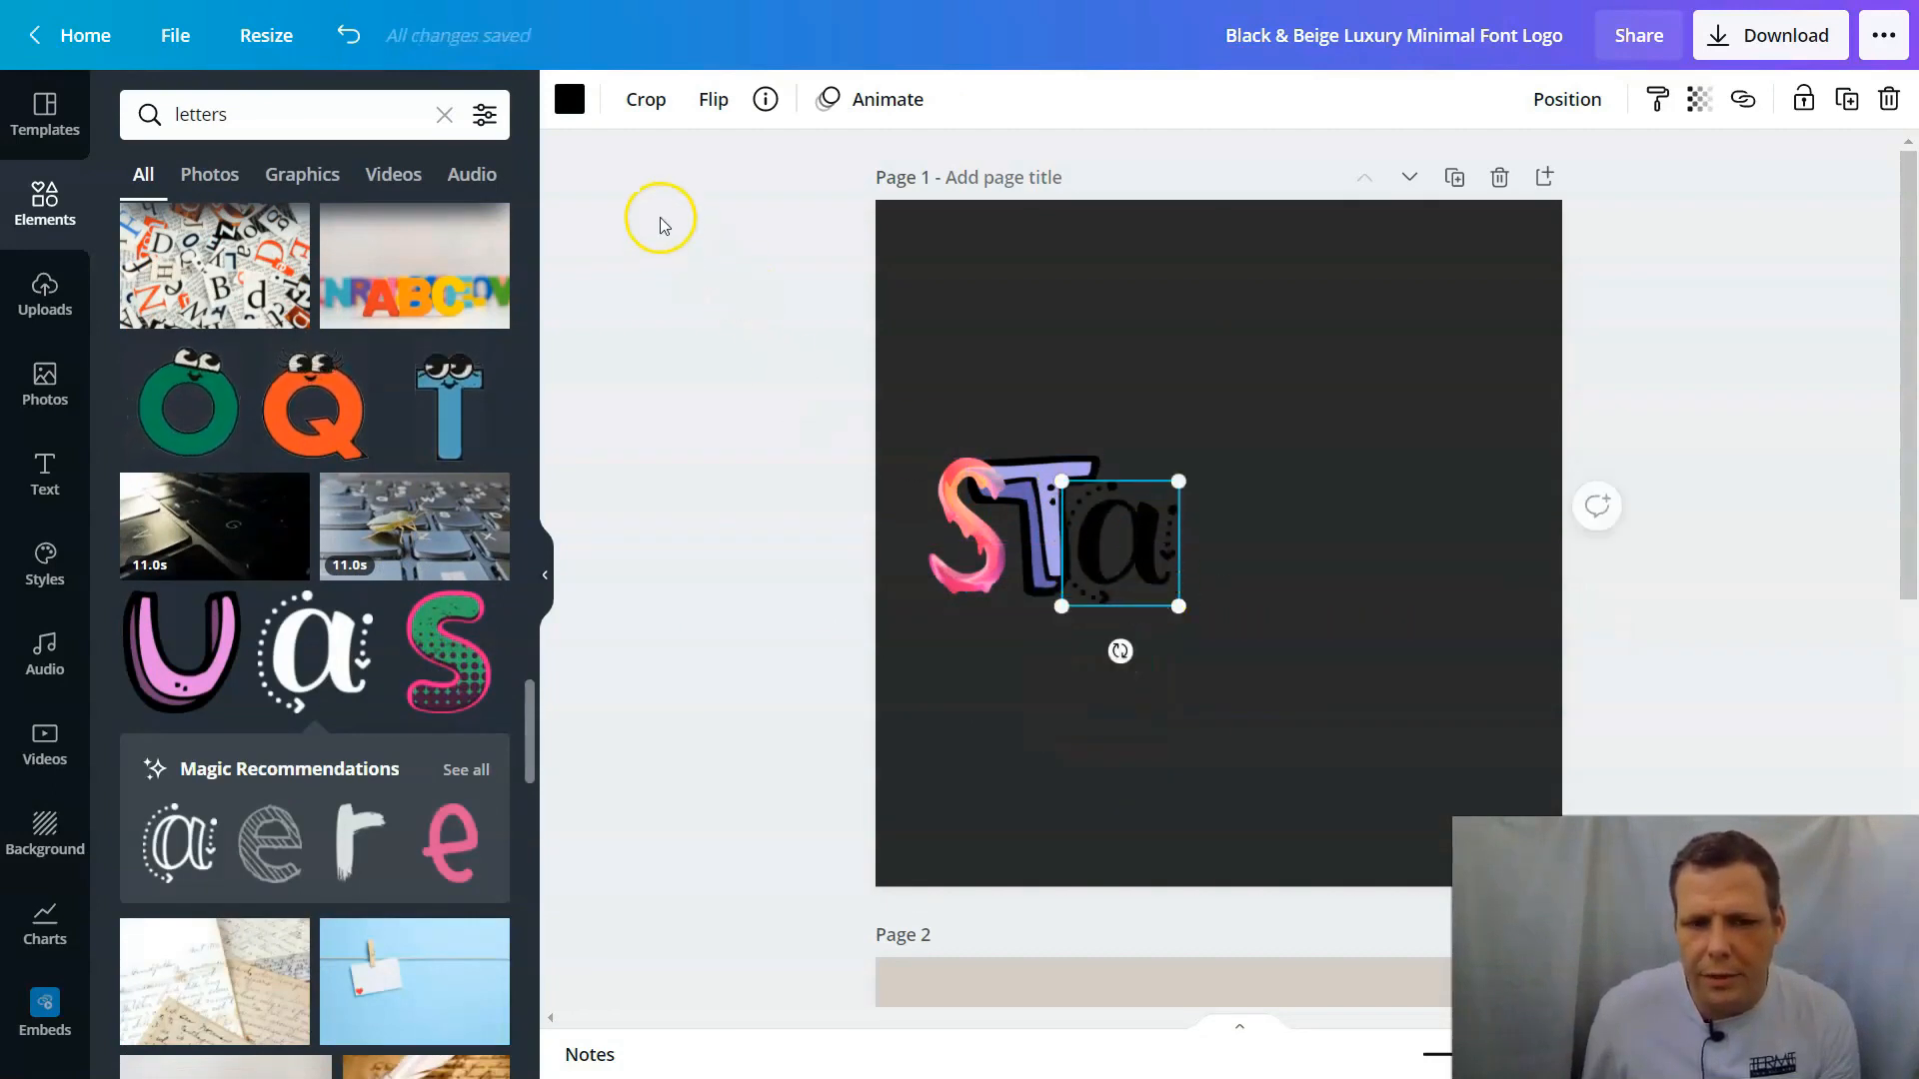
Step: Recolor the letter a graphic, trying document colors and settling on the coral pink from the photo colors
click(569, 99)
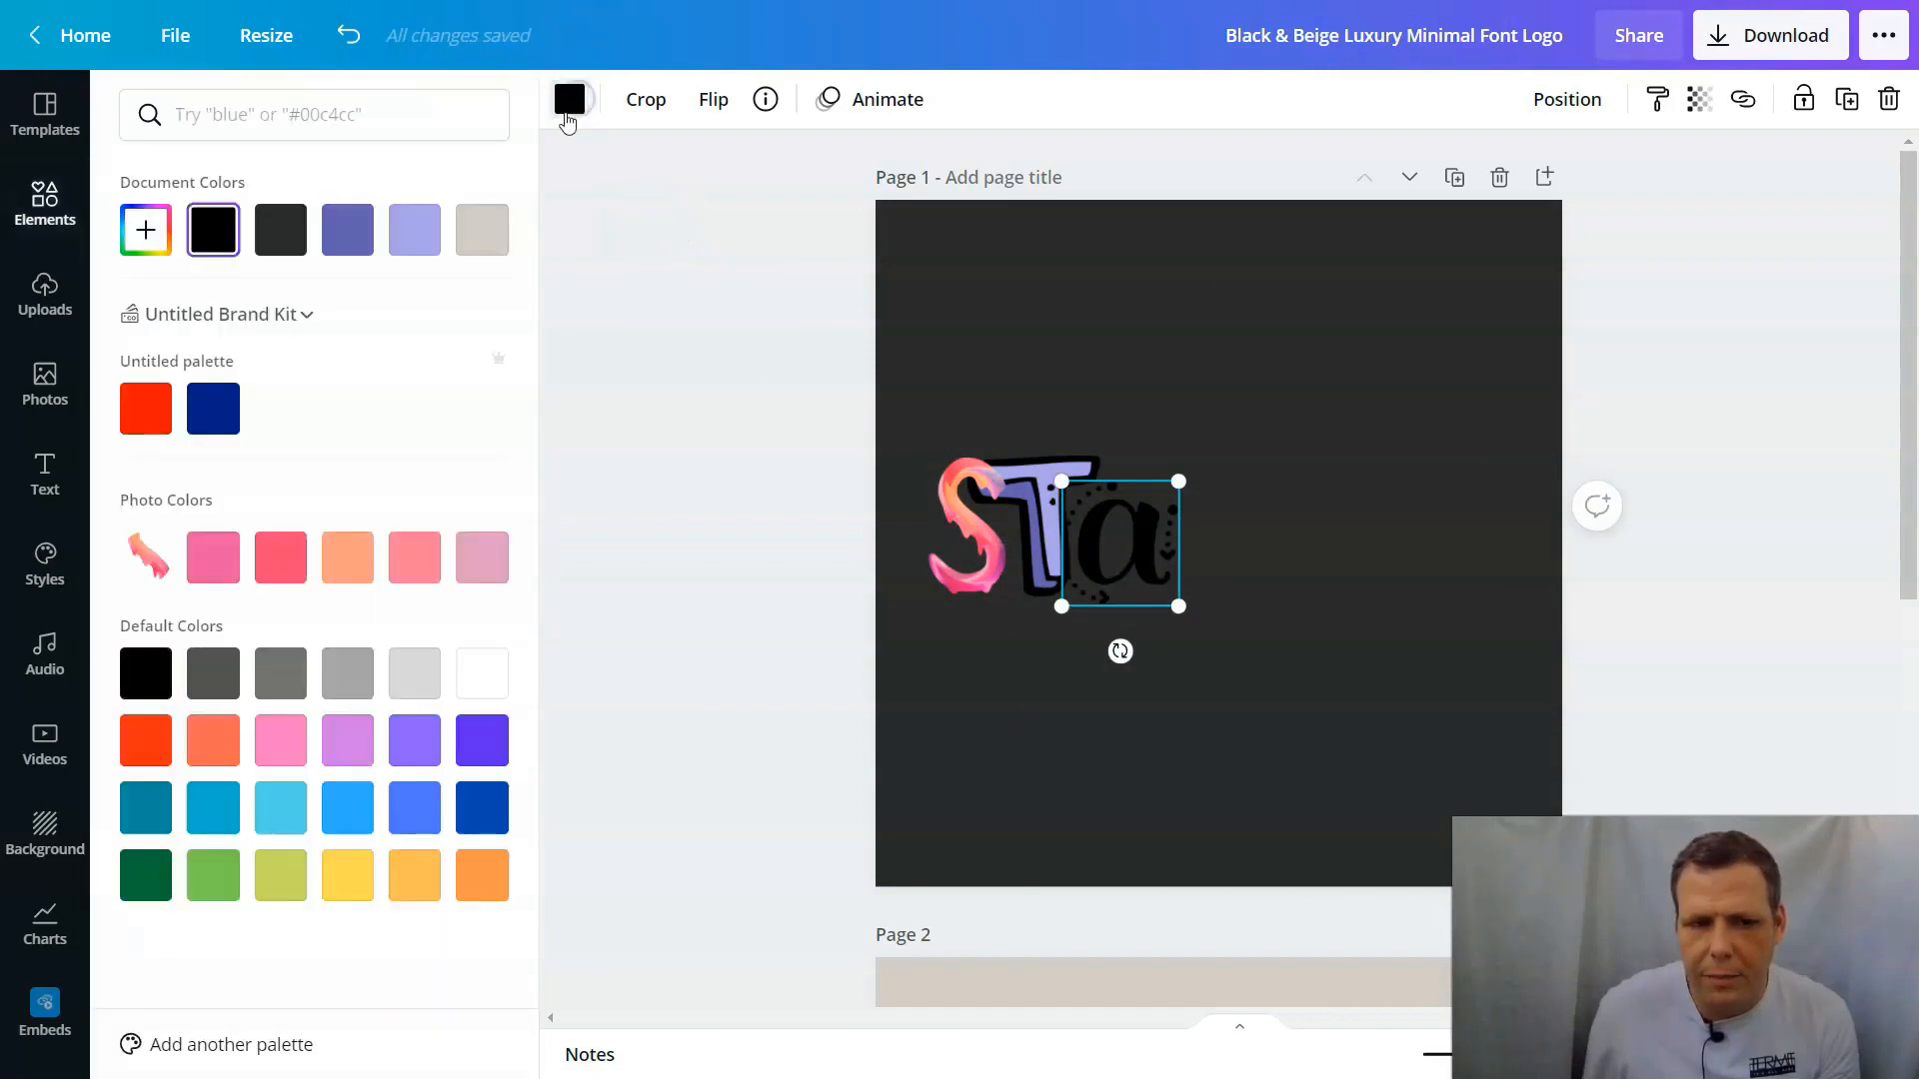
click(483, 231)
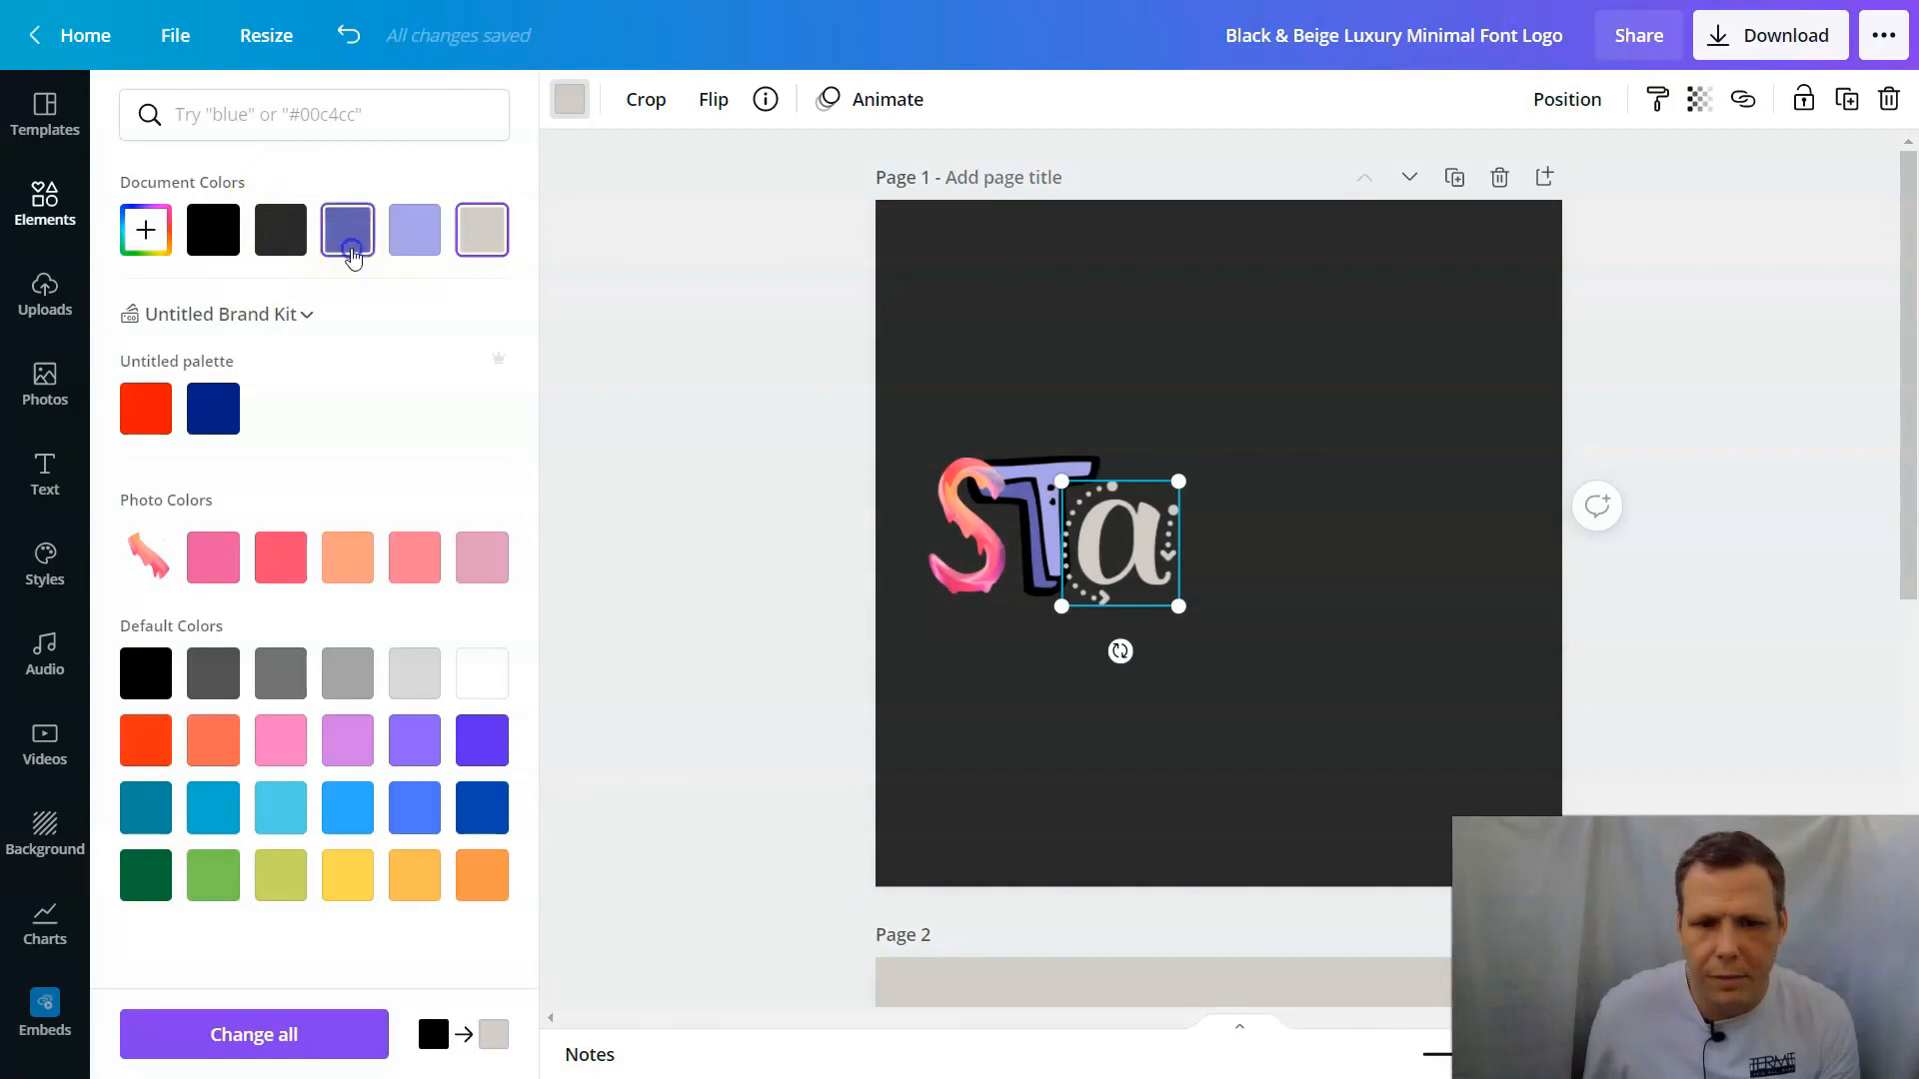
click(349, 240)
click(294, 568)
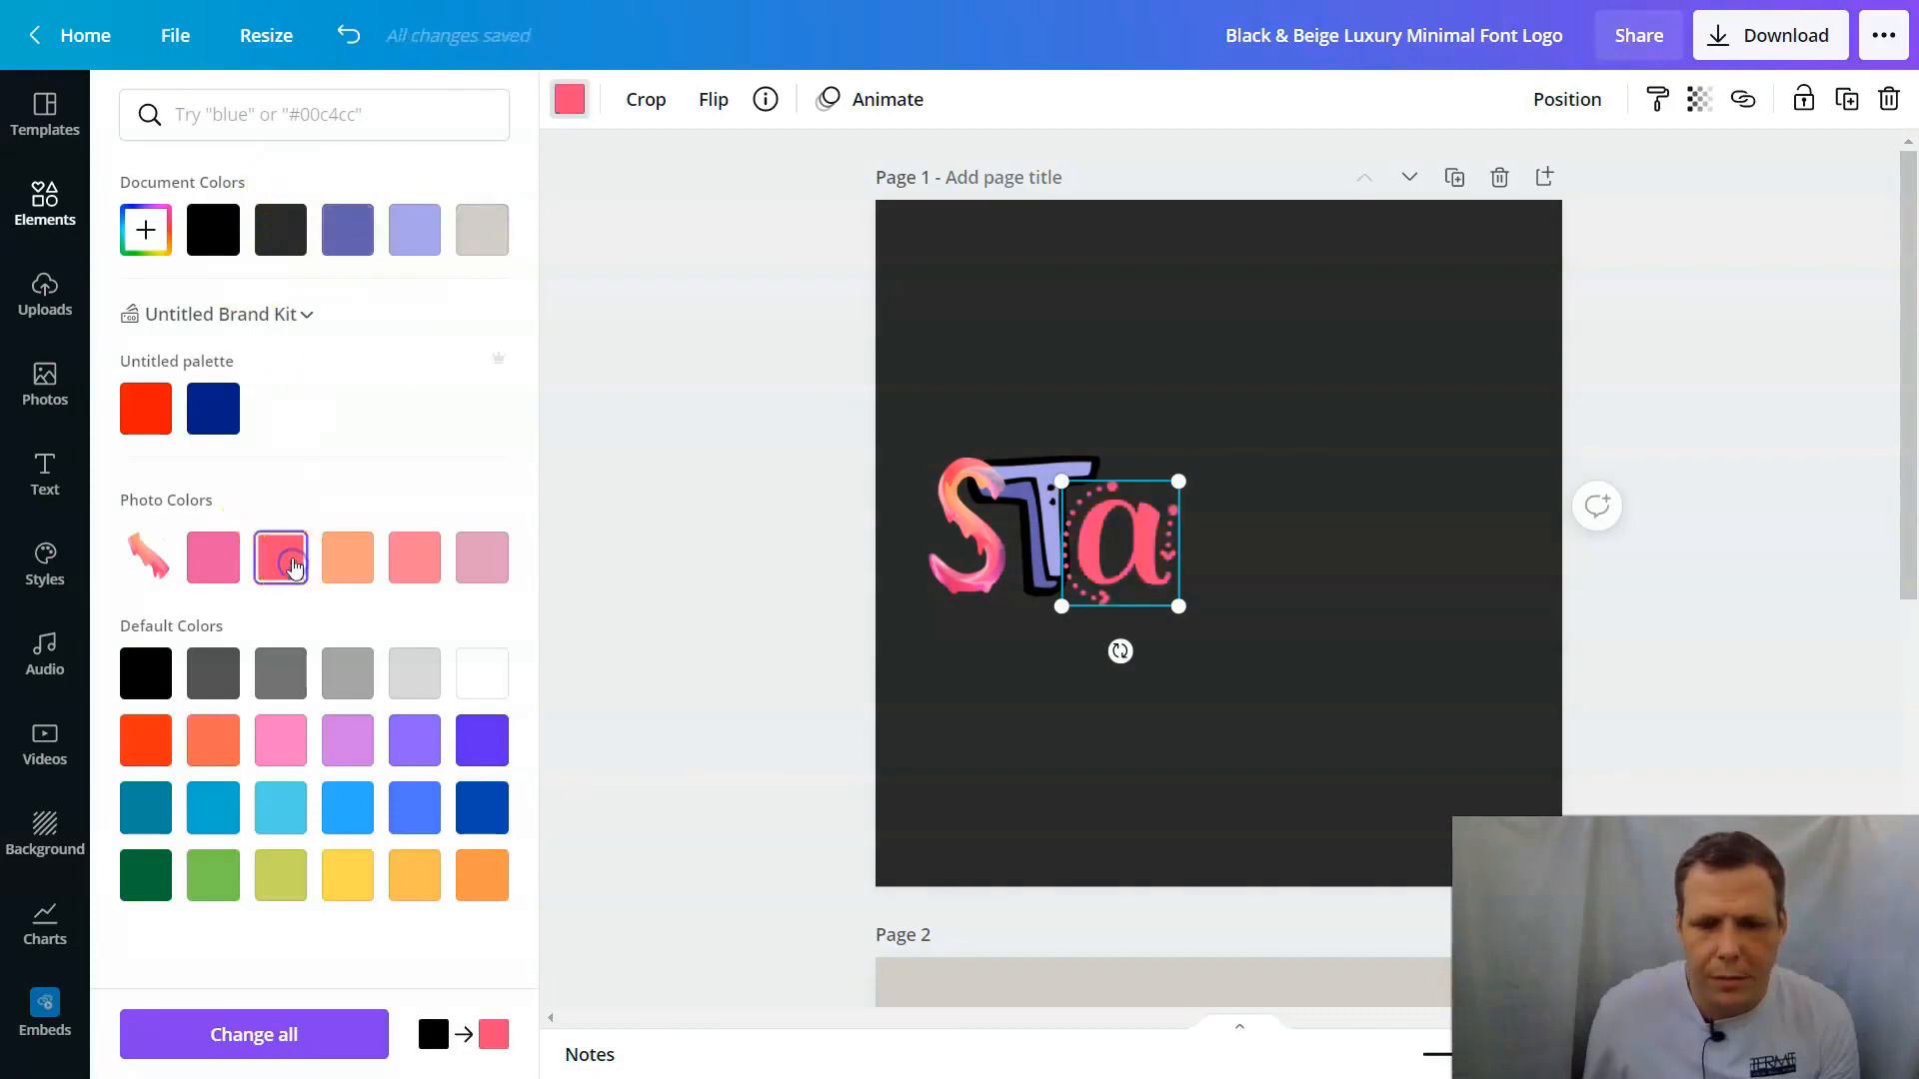
Step: Tilt the letter a slightly counterclockwise and the T slightly clockwise, and nudge the a against the T
drag(1148, 553, 1150, 556)
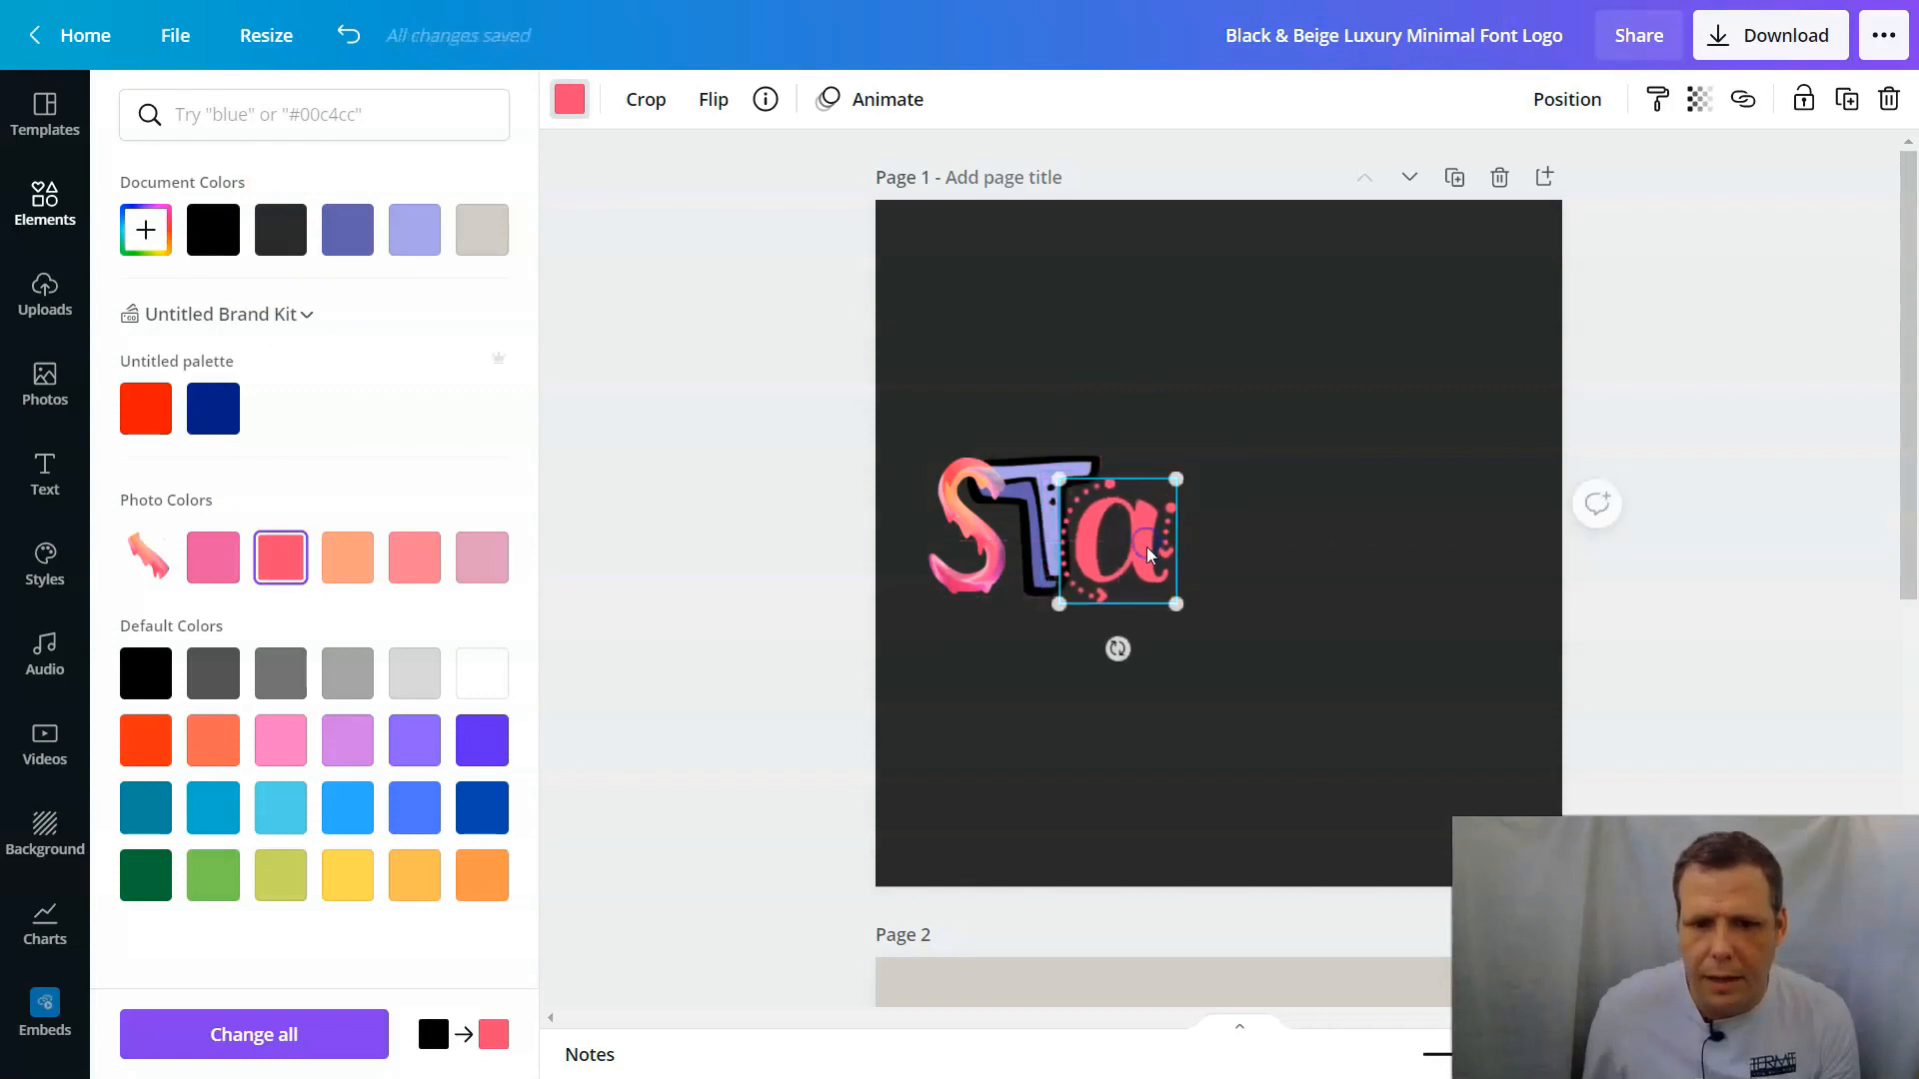
mouse_move(1119, 650)
mouse_down()
mouse_move(1157, 632)
mouse_move(1137, 624)
mouse_up()
click(1047, 468)
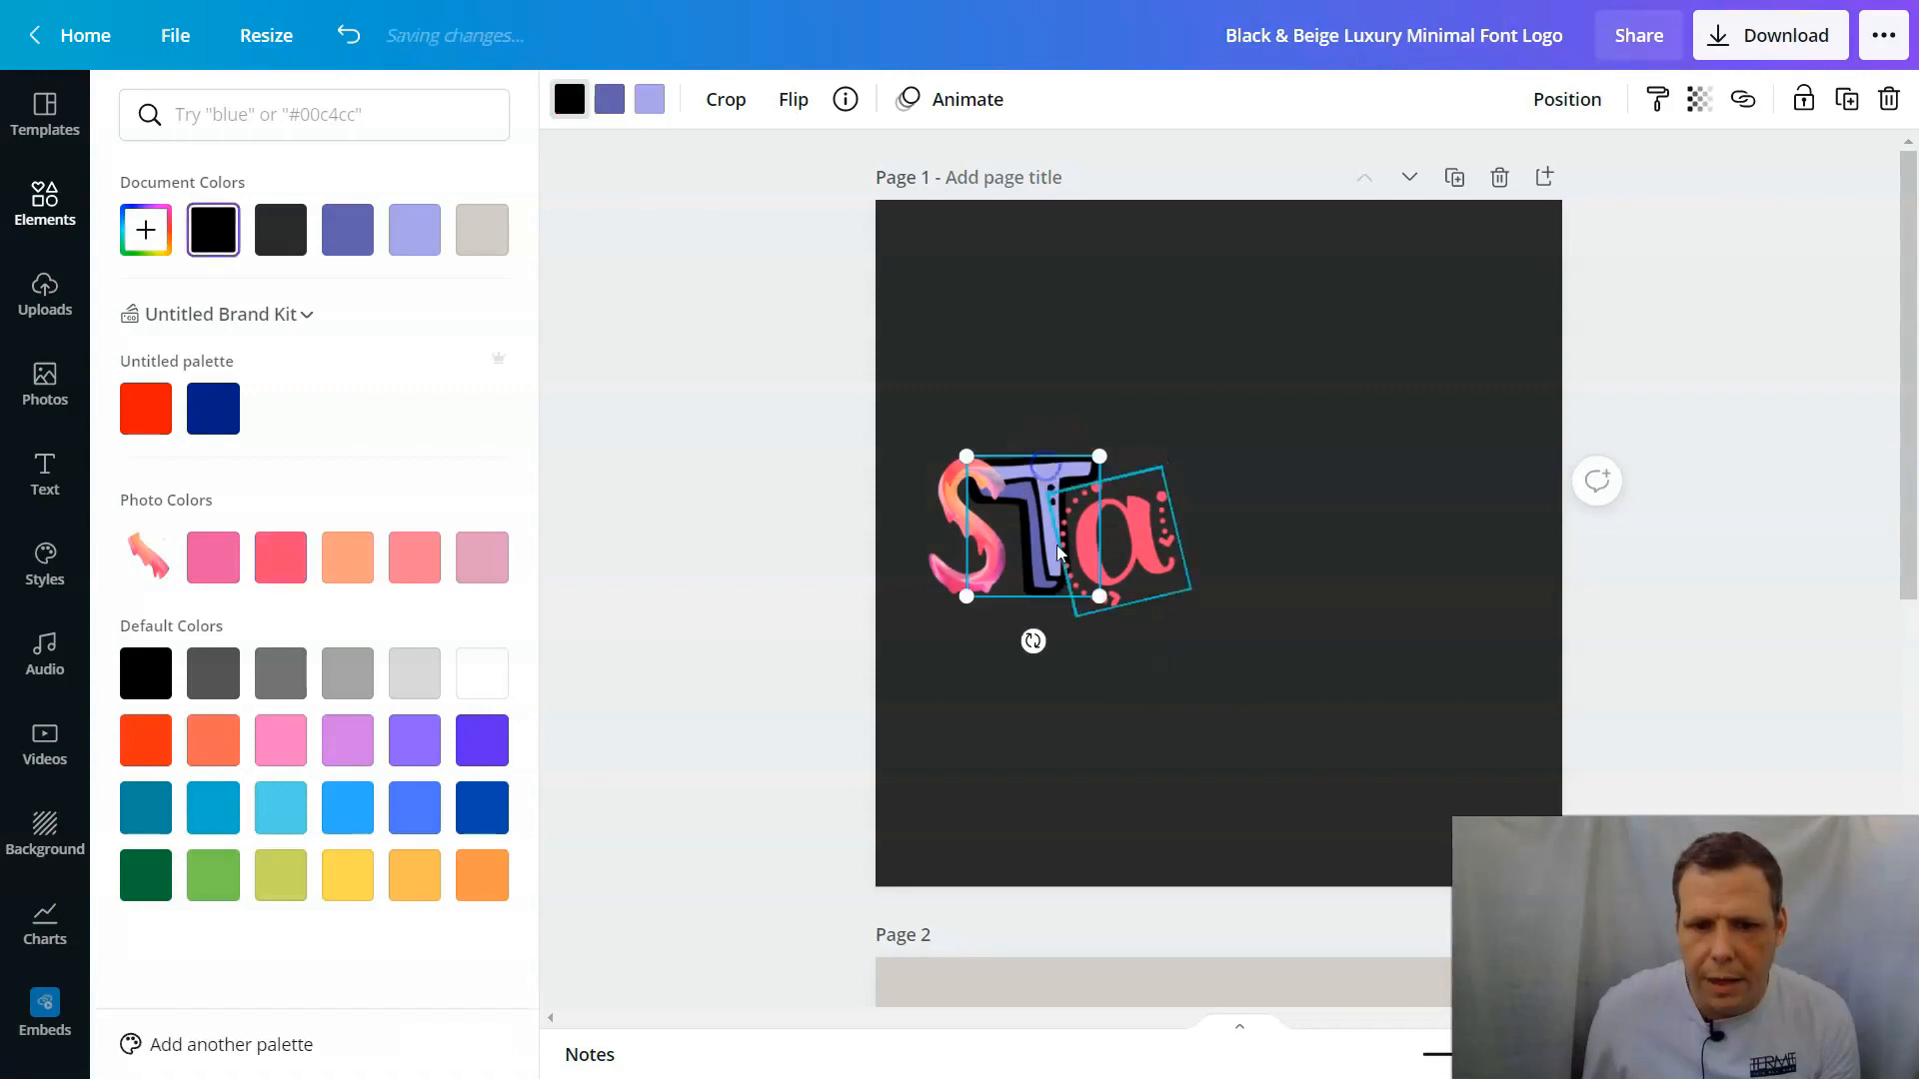
drag(1036, 632, 1022, 643)
click(1154, 542)
drag(1154, 543, 1159, 540)
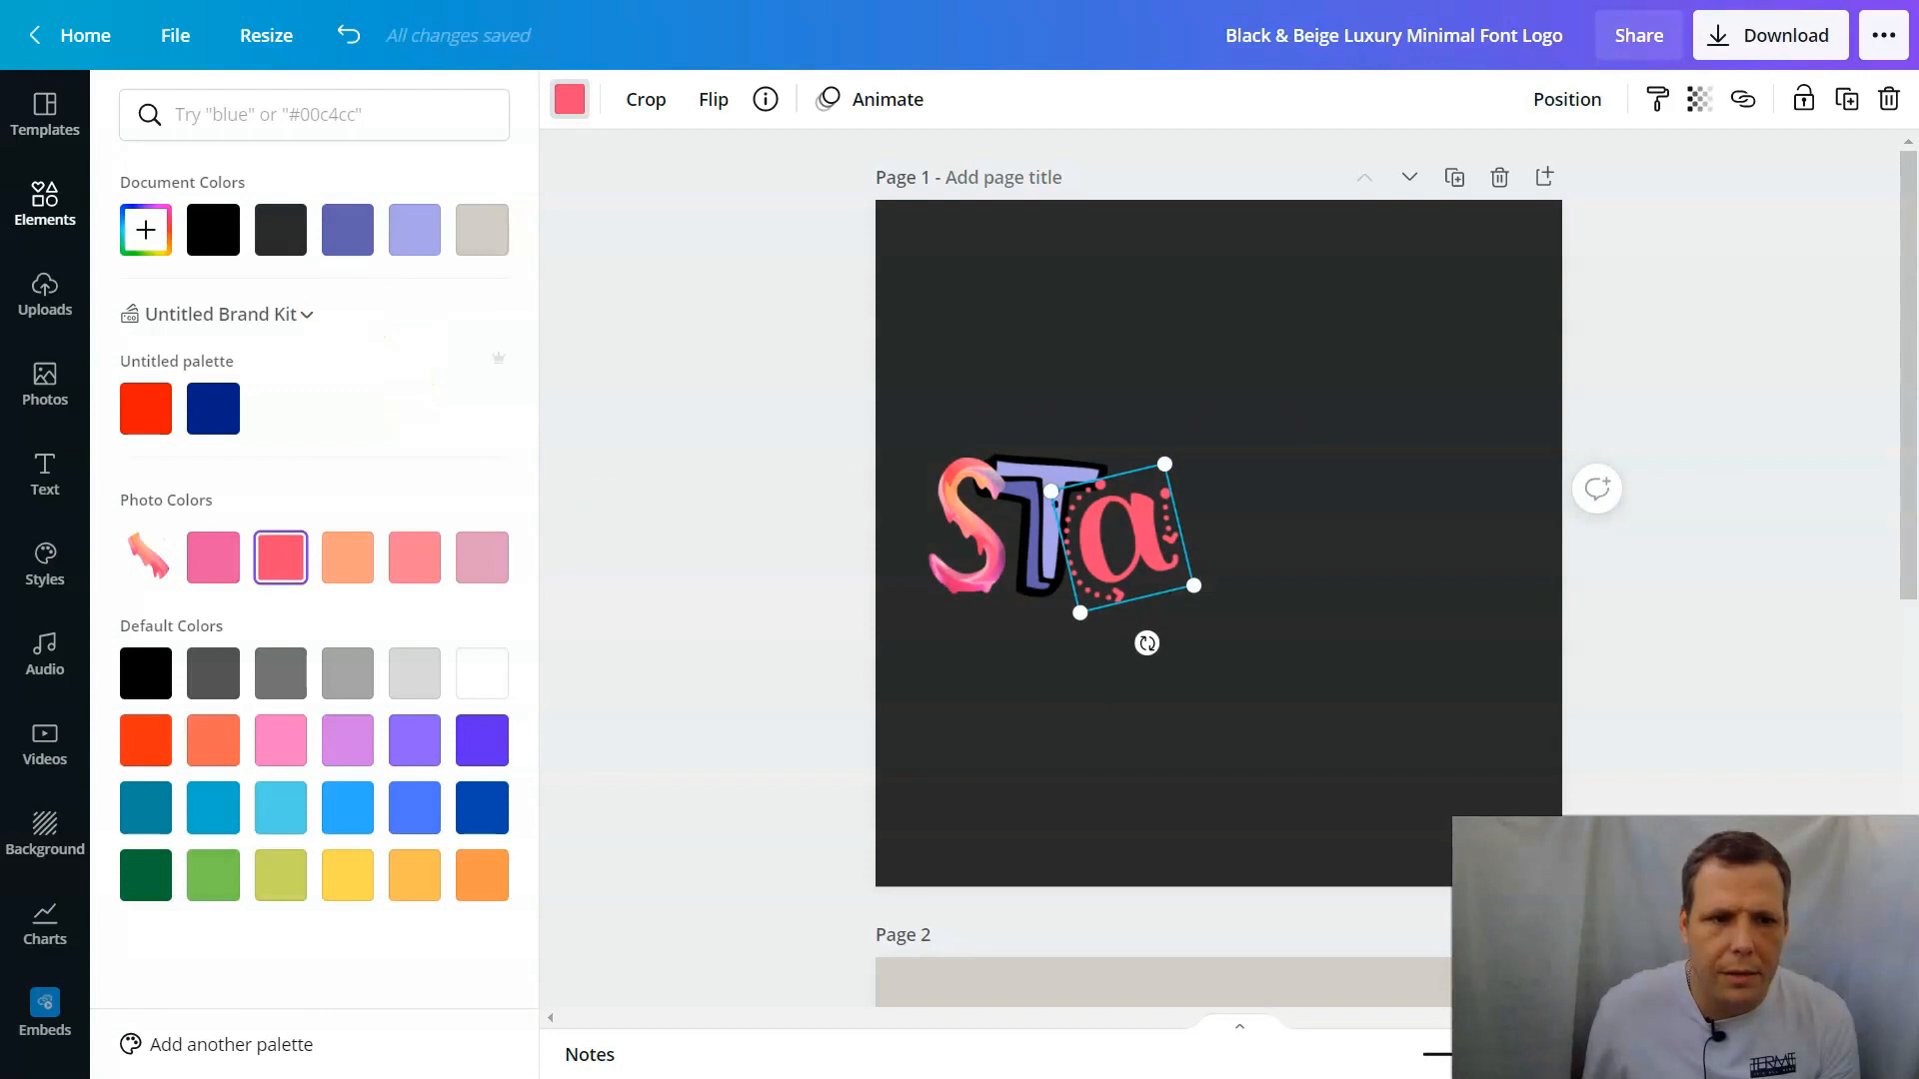
click(656, 466)
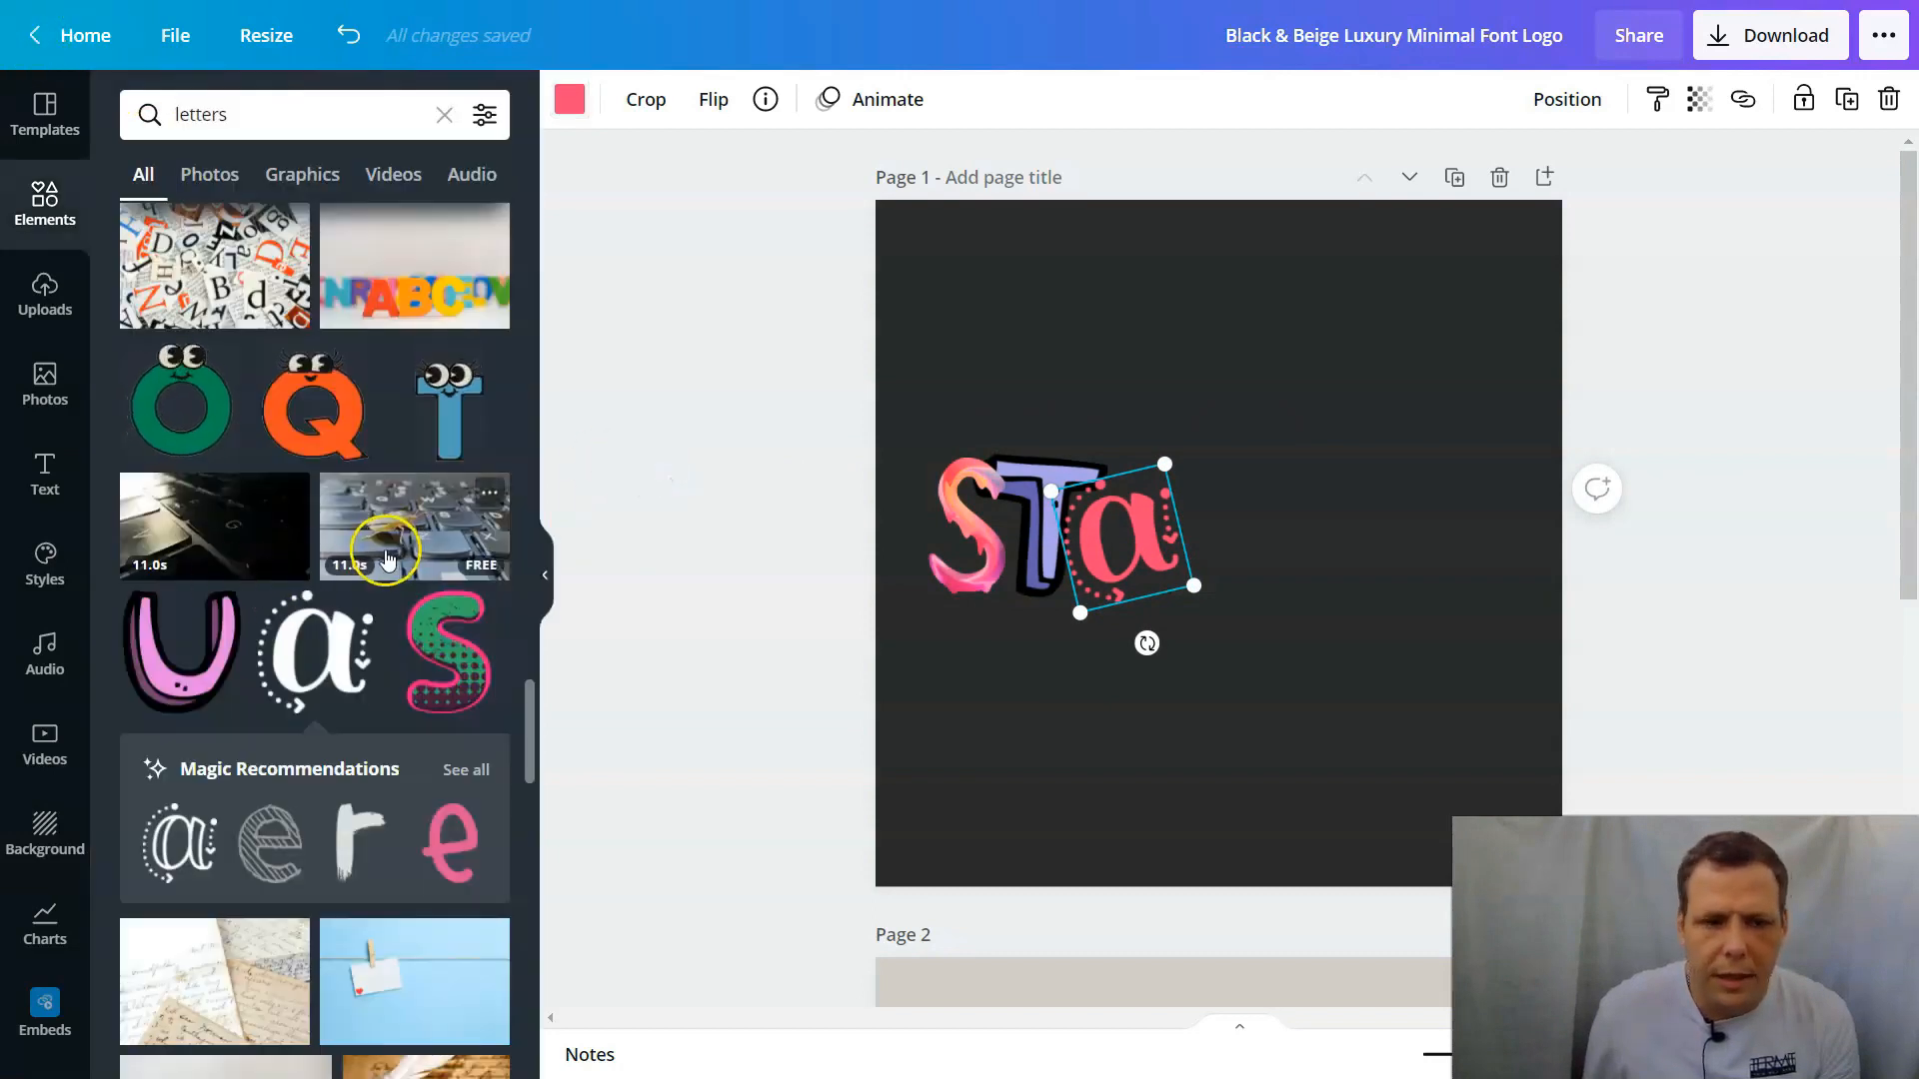
Step: Try the orange monster-faced letter R graphic on page 1 and delete it
scroll(387, 558, down, 5)
scroll(383, 559, down, 12)
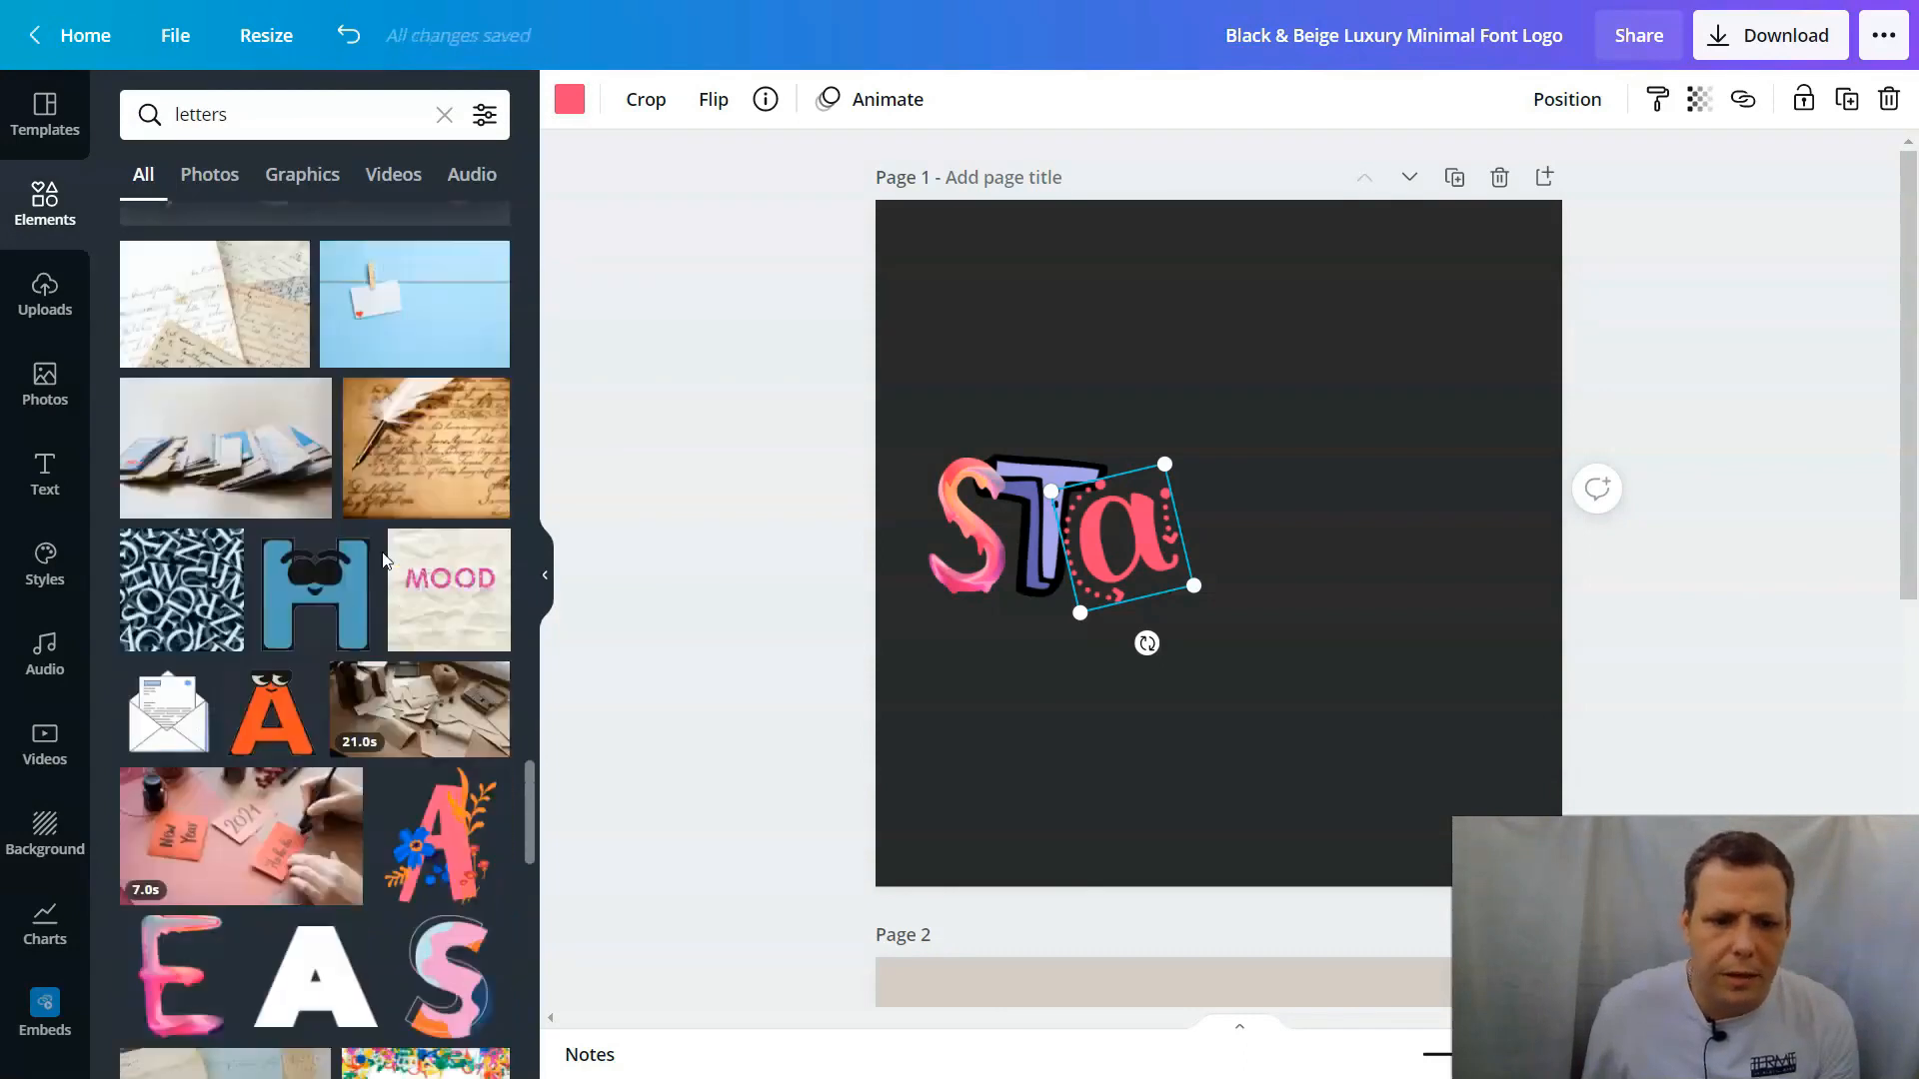
scroll(383, 556, down, 8)
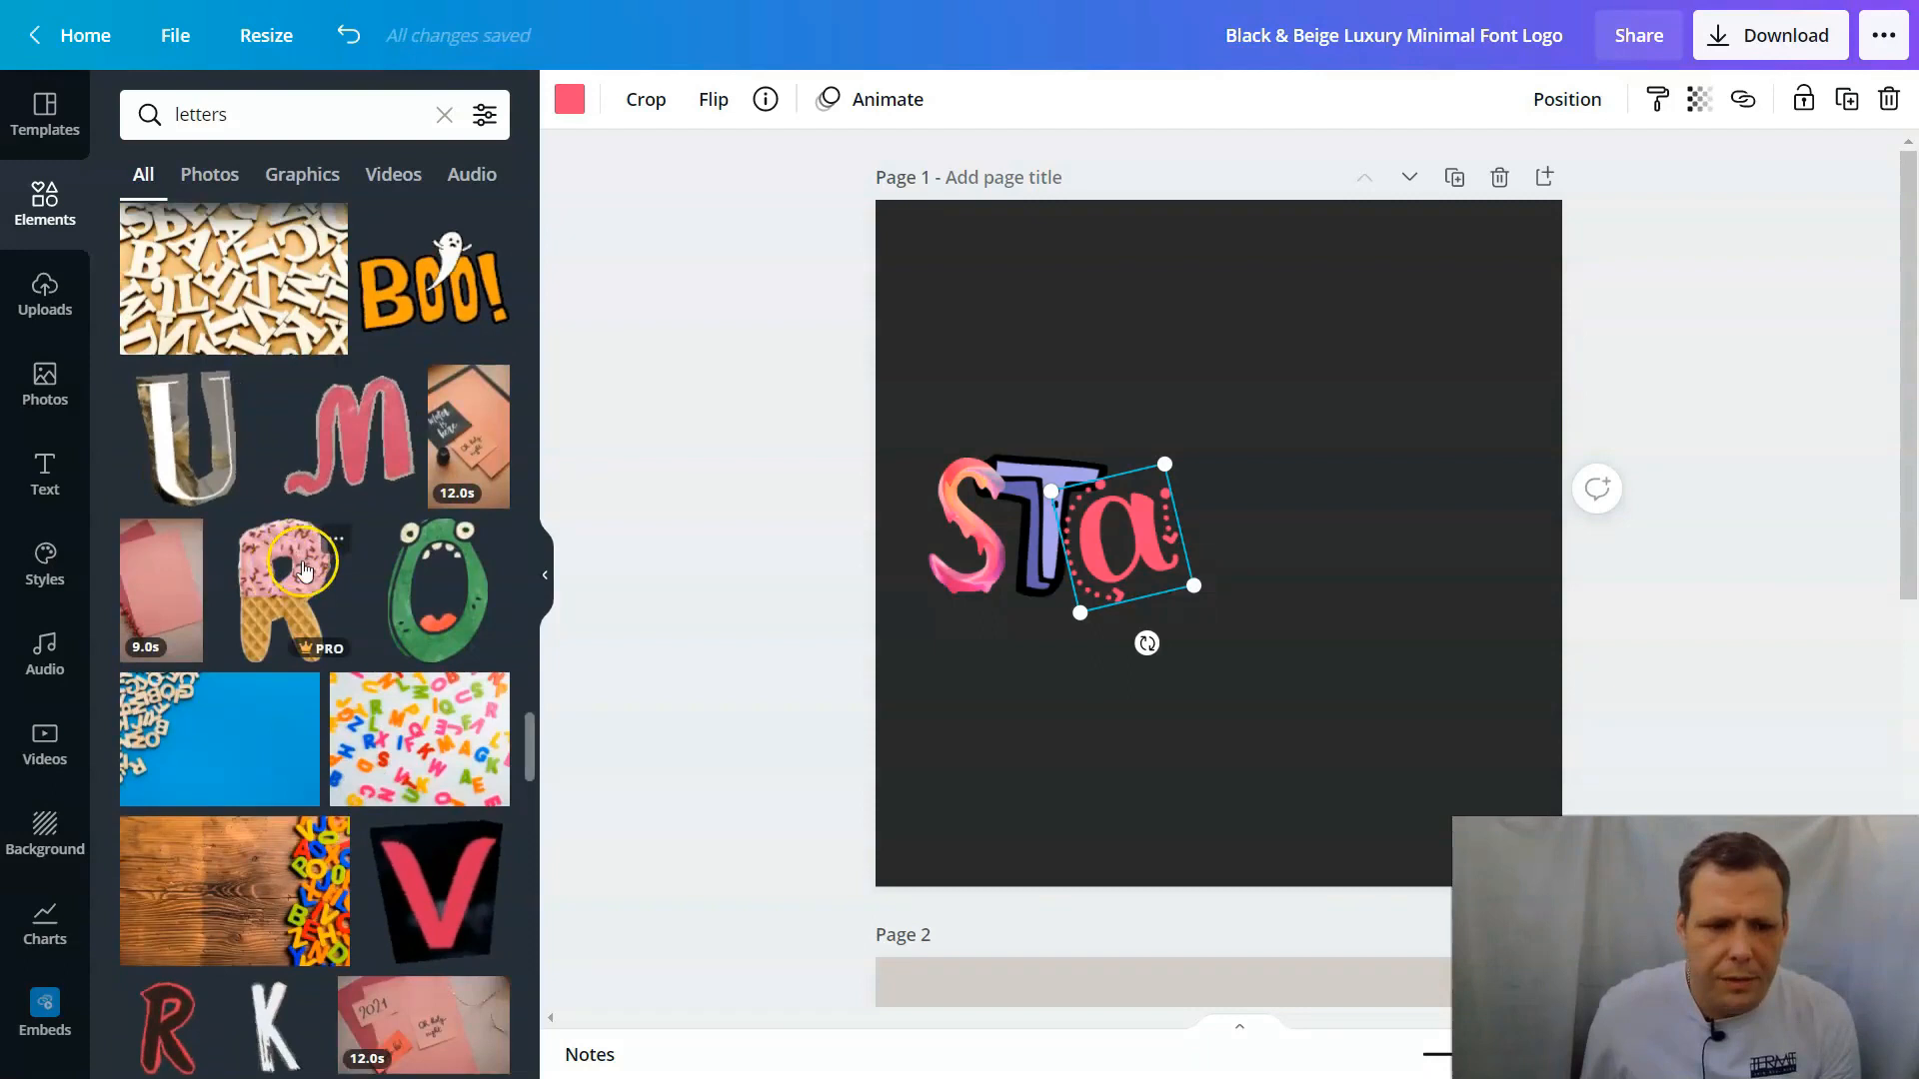
scroll(289, 567, down, 3)
scroll(287, 570, down, 2)
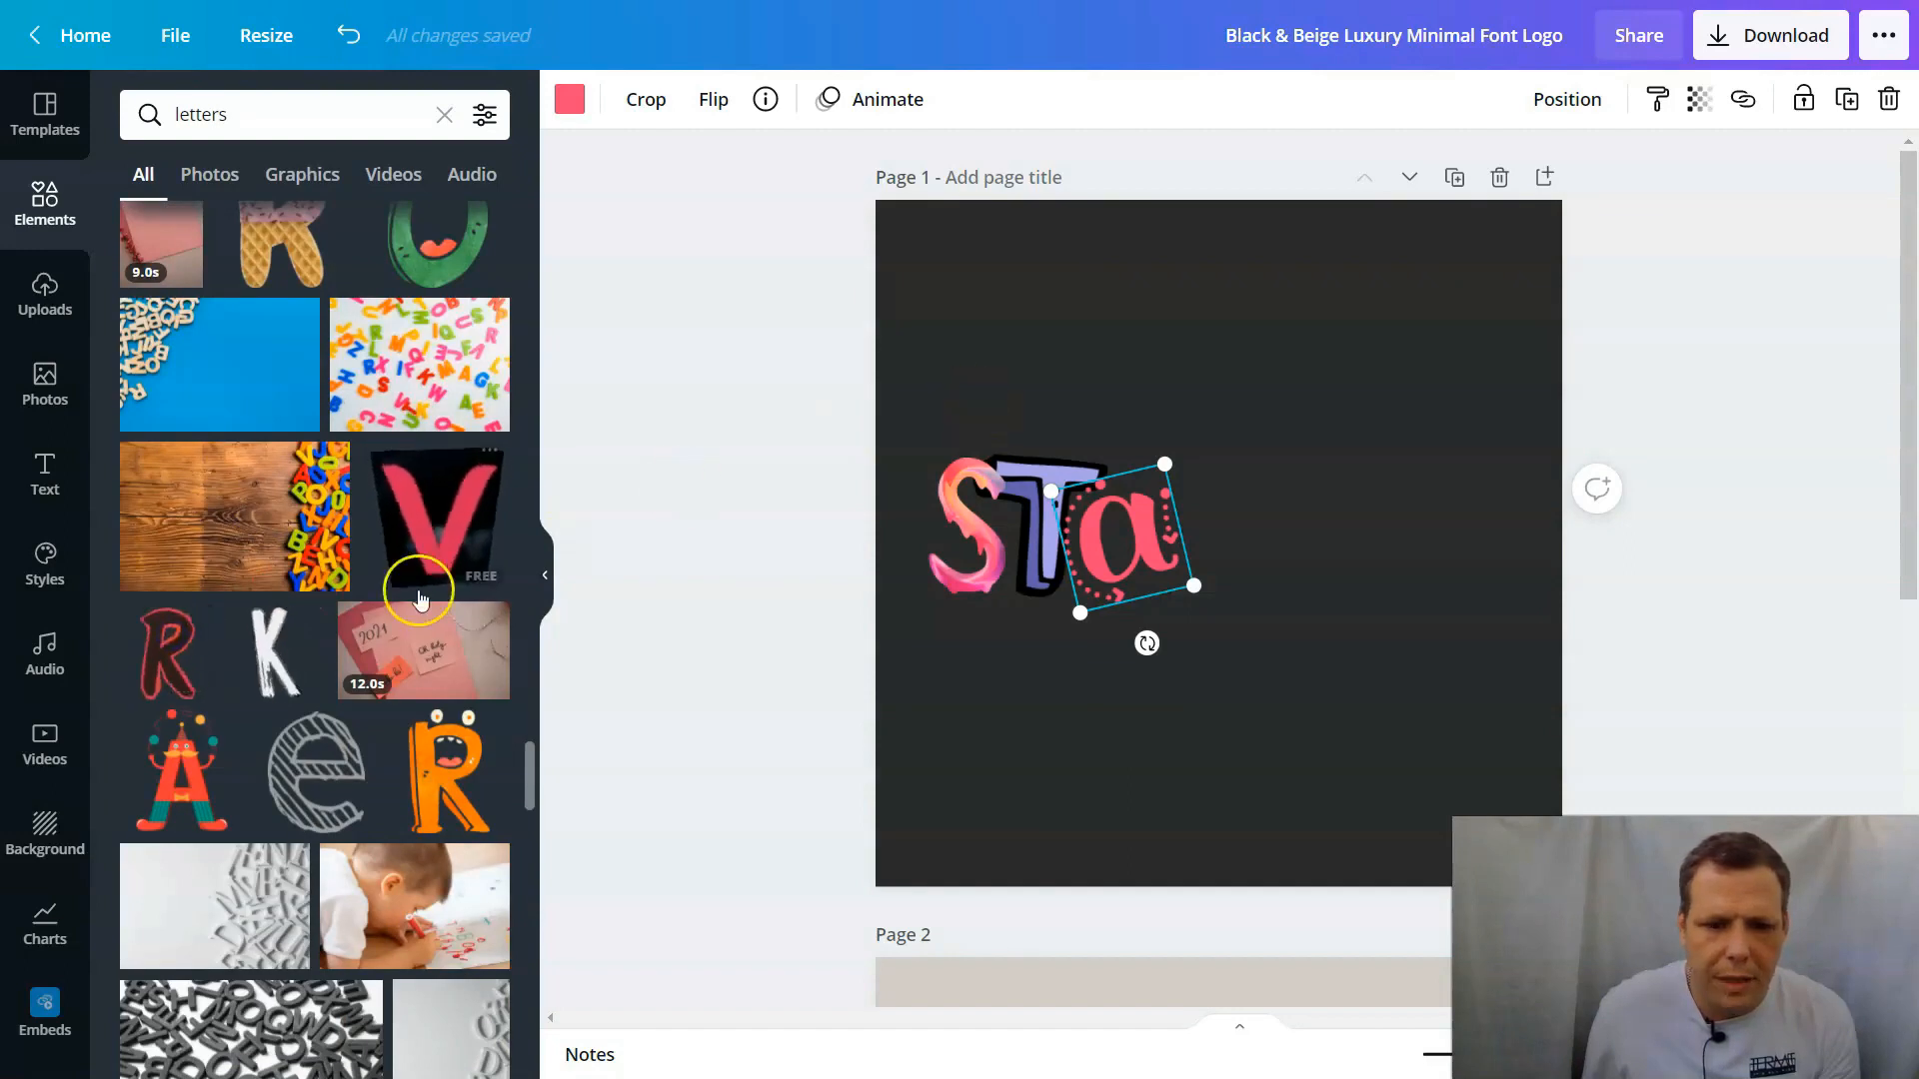
scroll(340, 574, down, 3)
click(449, 437)
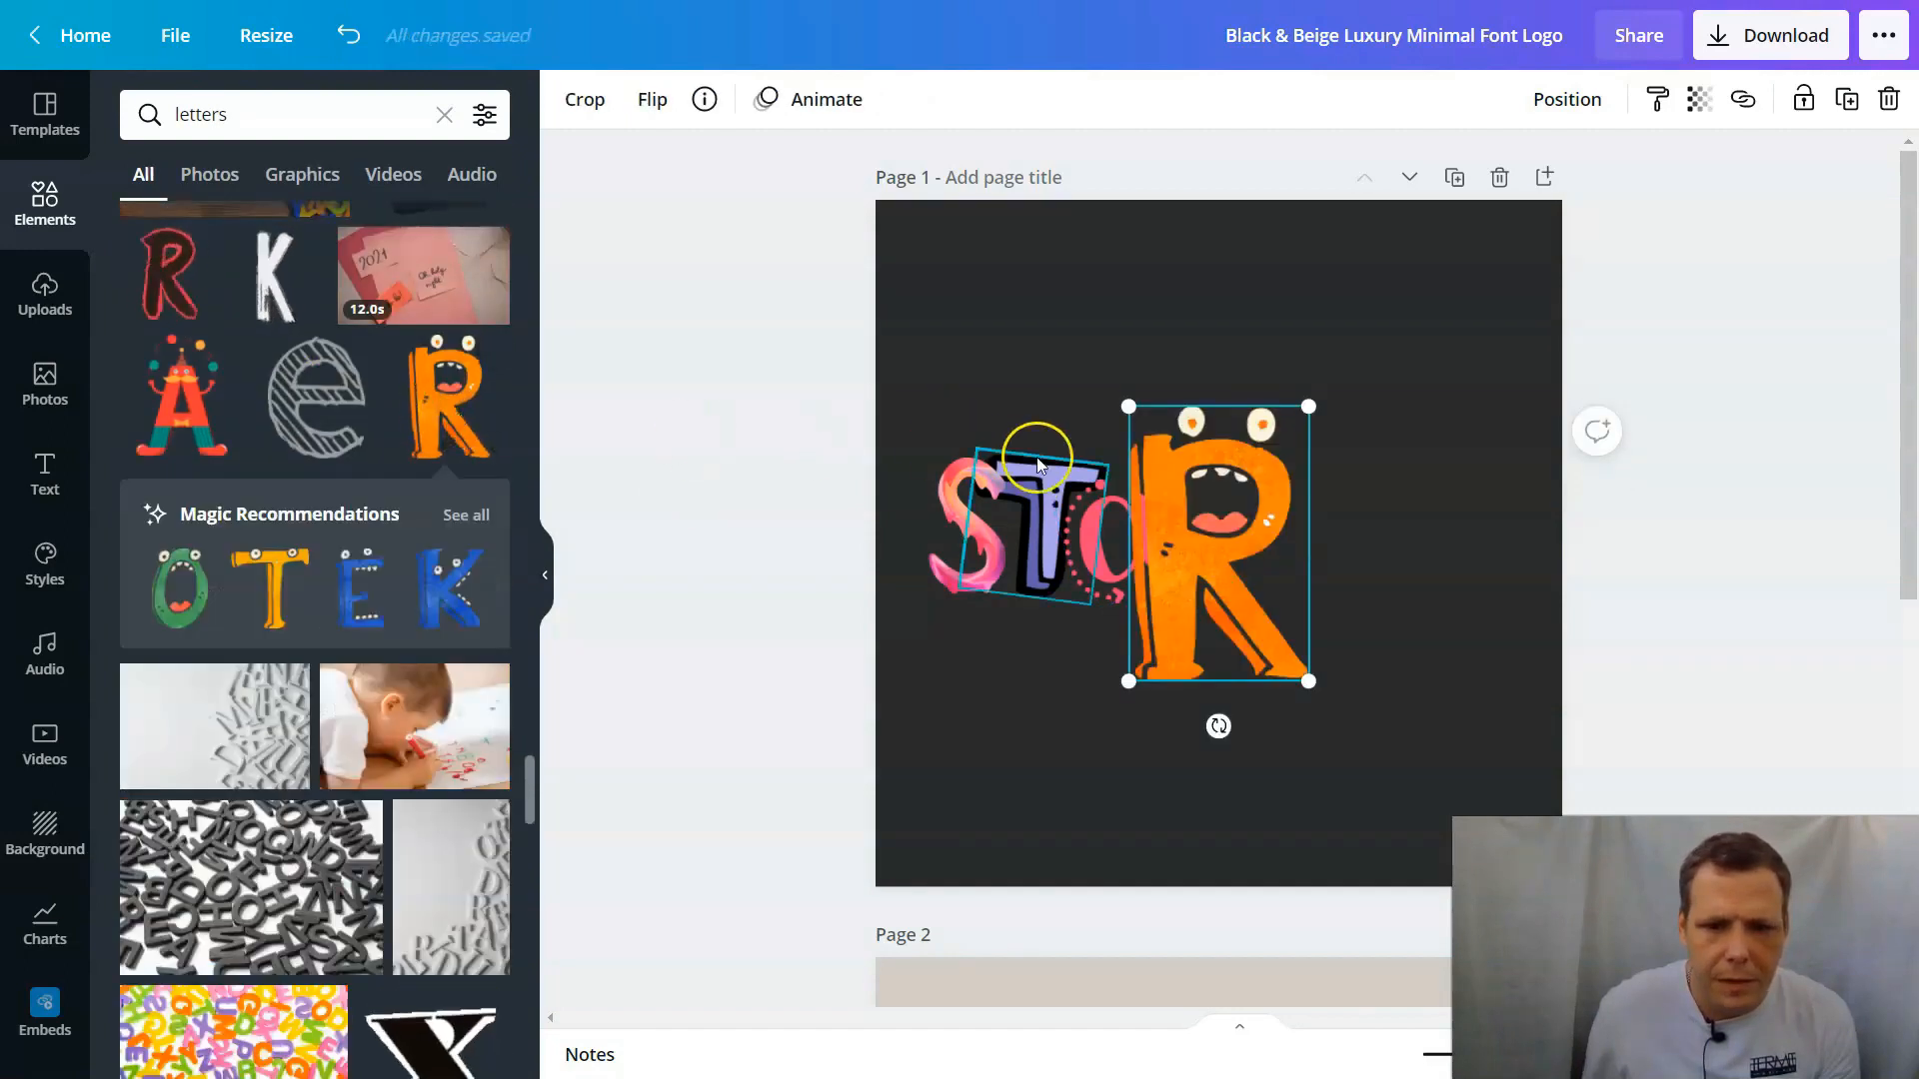
right_click(1237, 579)
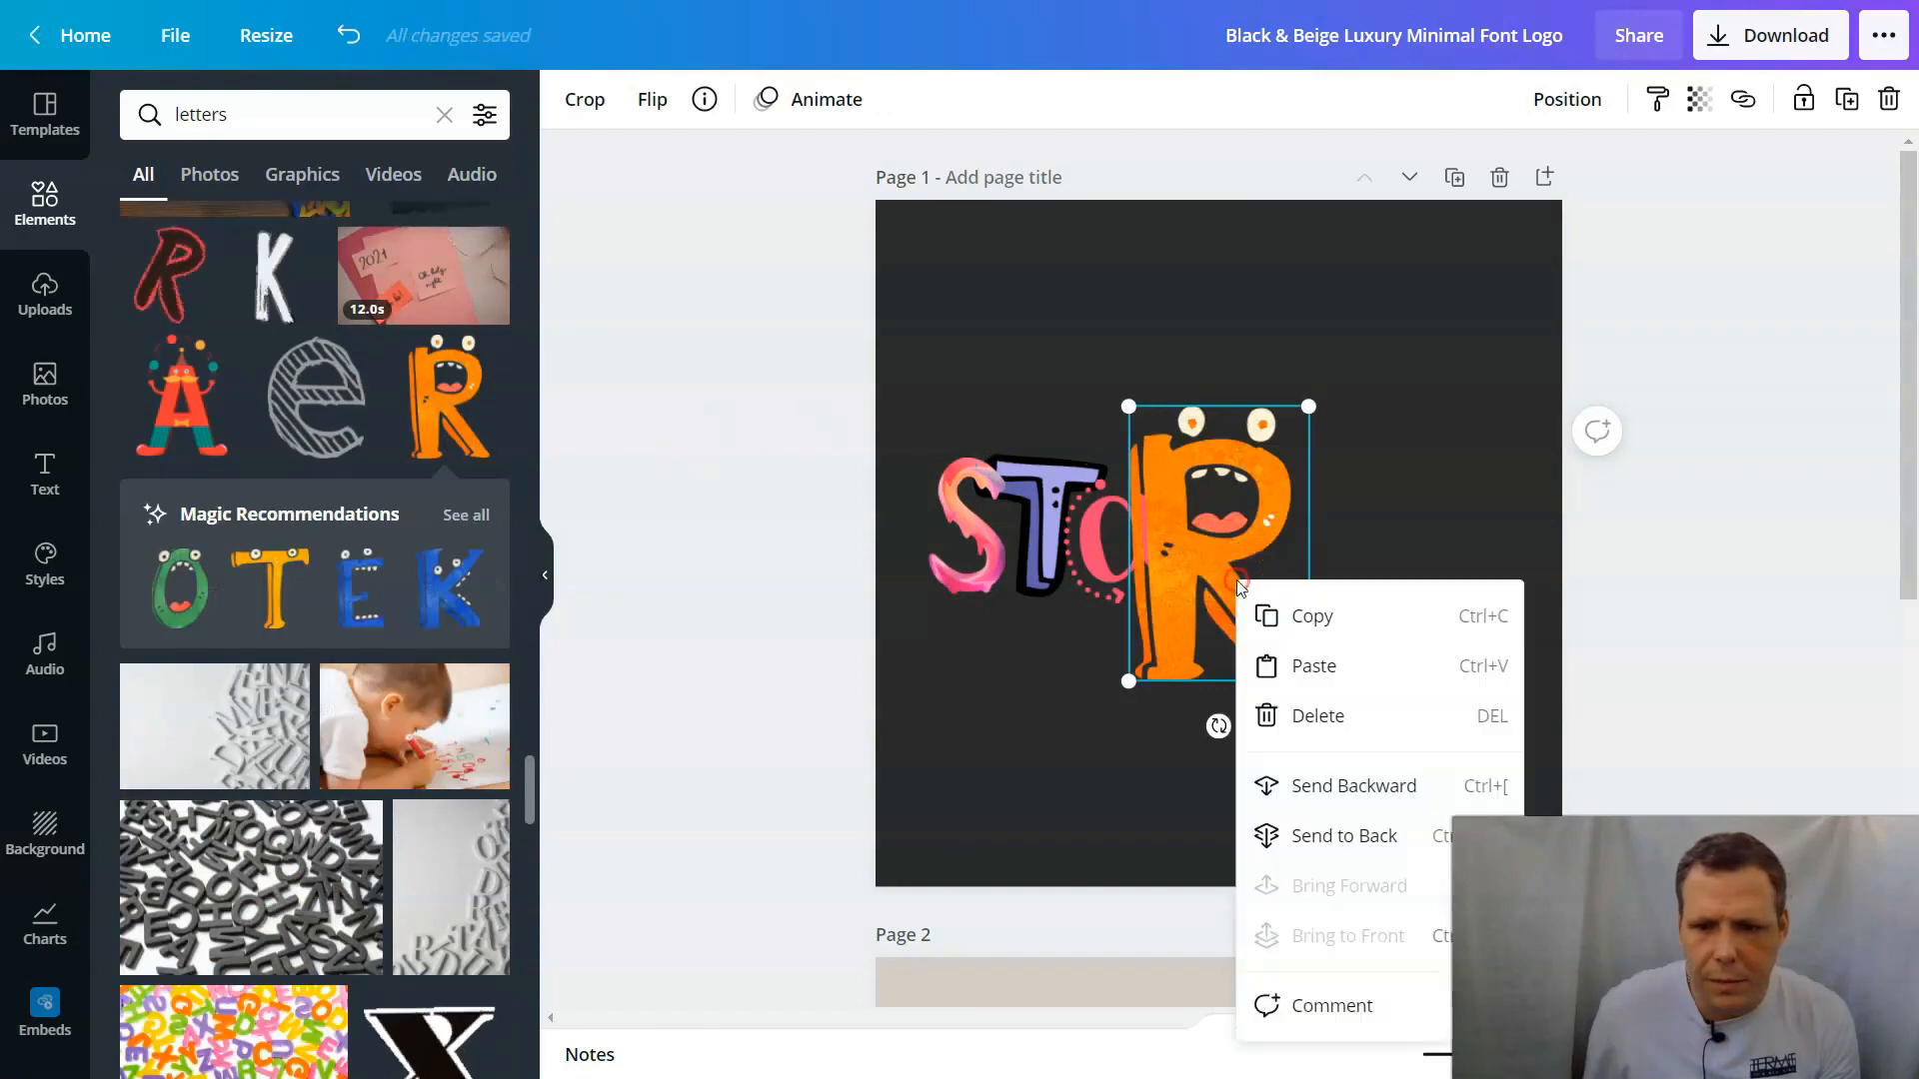
click(1304, 716)
Step: Add the pink dripping letter R, shrink it to the S's height, place it right of the a and tilt it slightly
scroll(230, 612, down, 3)
scroll(252, 601, down, 3)
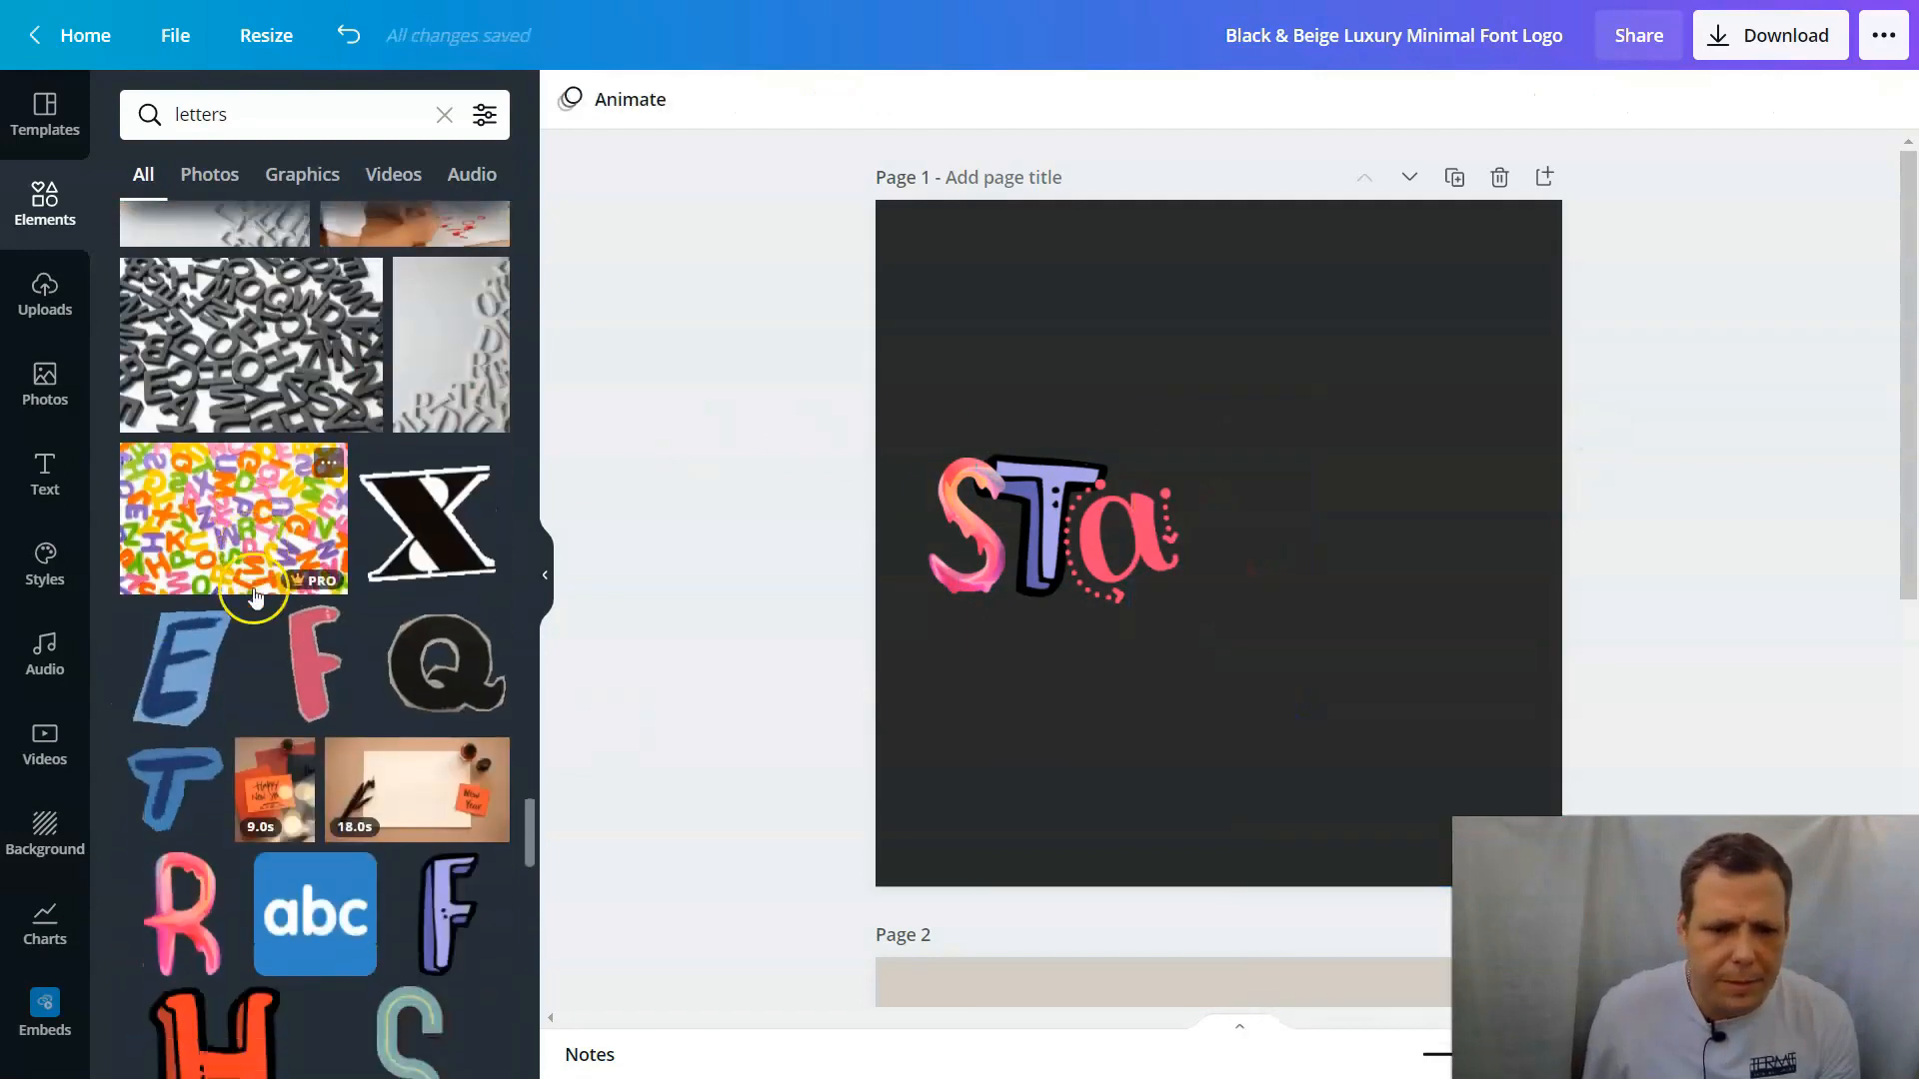
drag(177, 599, 1183, 417)
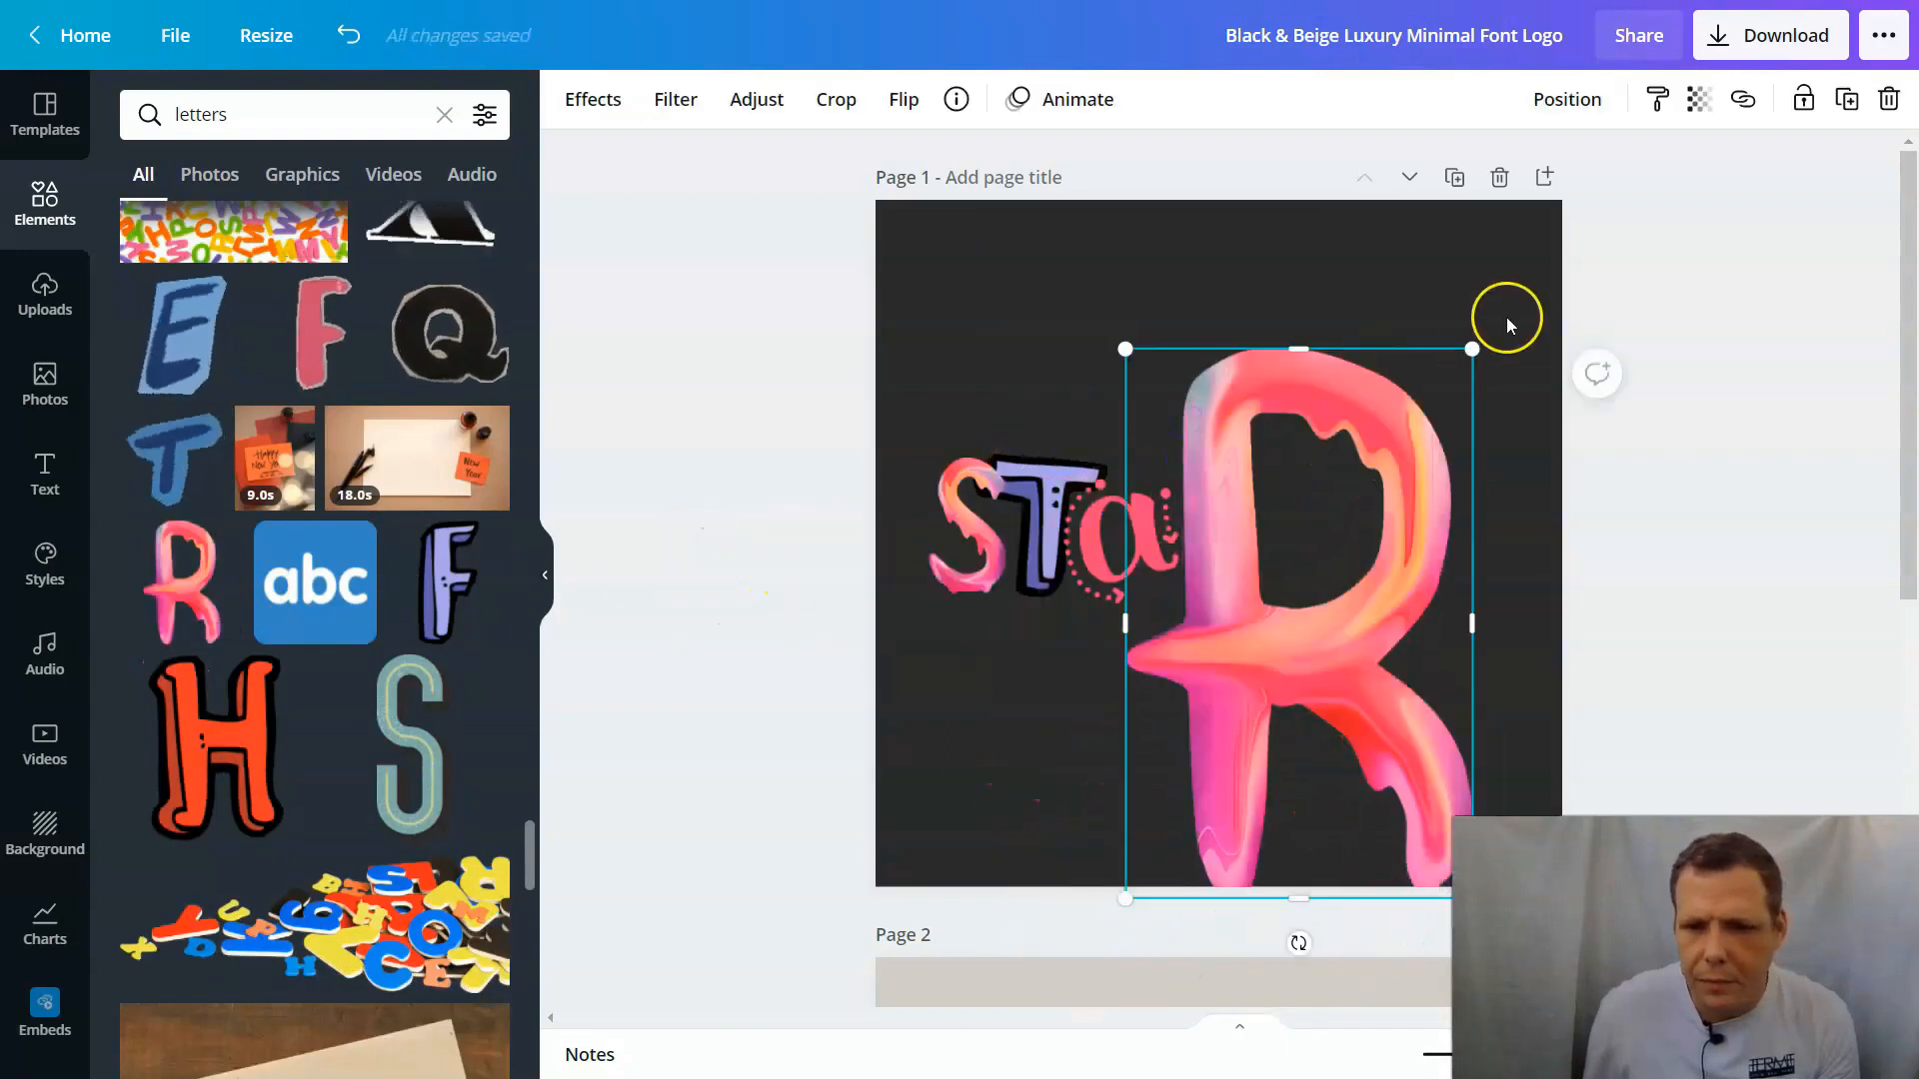
drag(1471, 347, 1369, 497)
drag(1272, 619, 1308, 461)
drag(1415, 338, 1287, 542)
drag(1237, 644, 1251, 532)
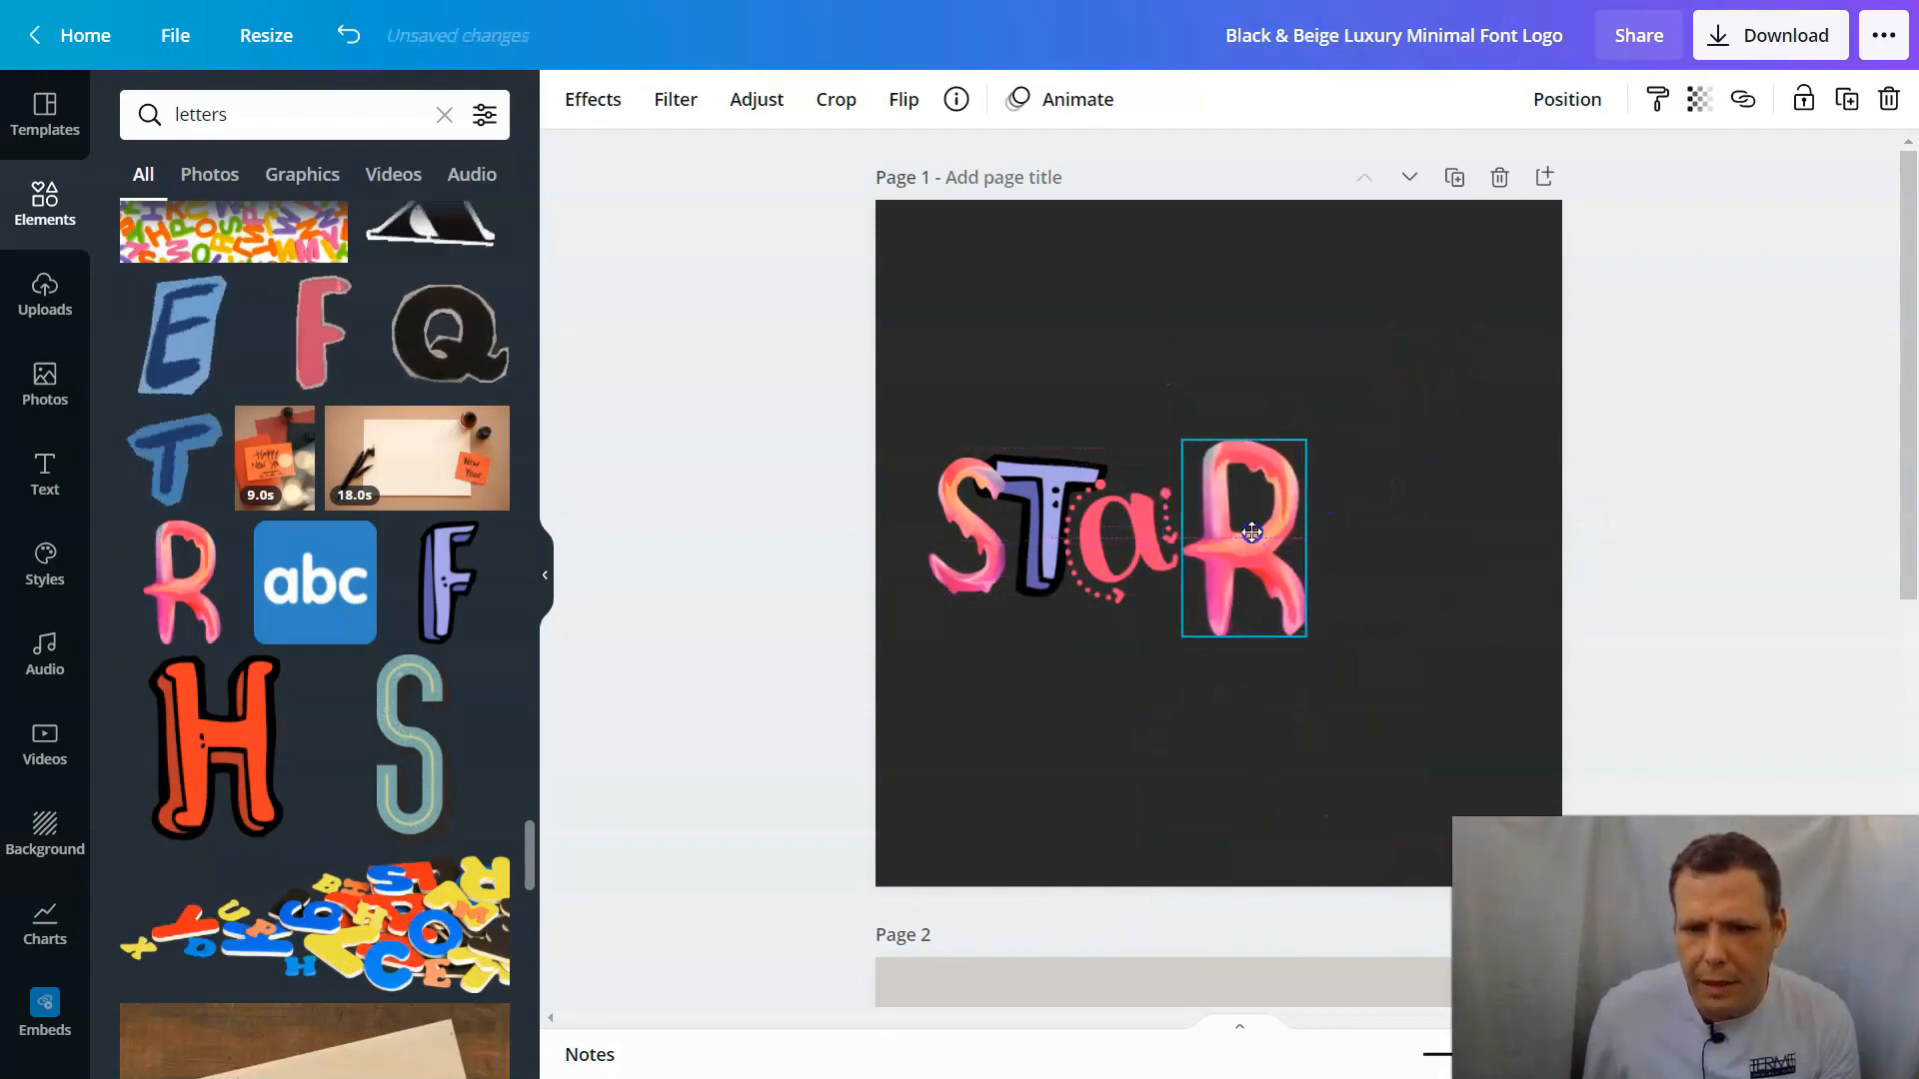
drag(1299, 437, 1214, 510)
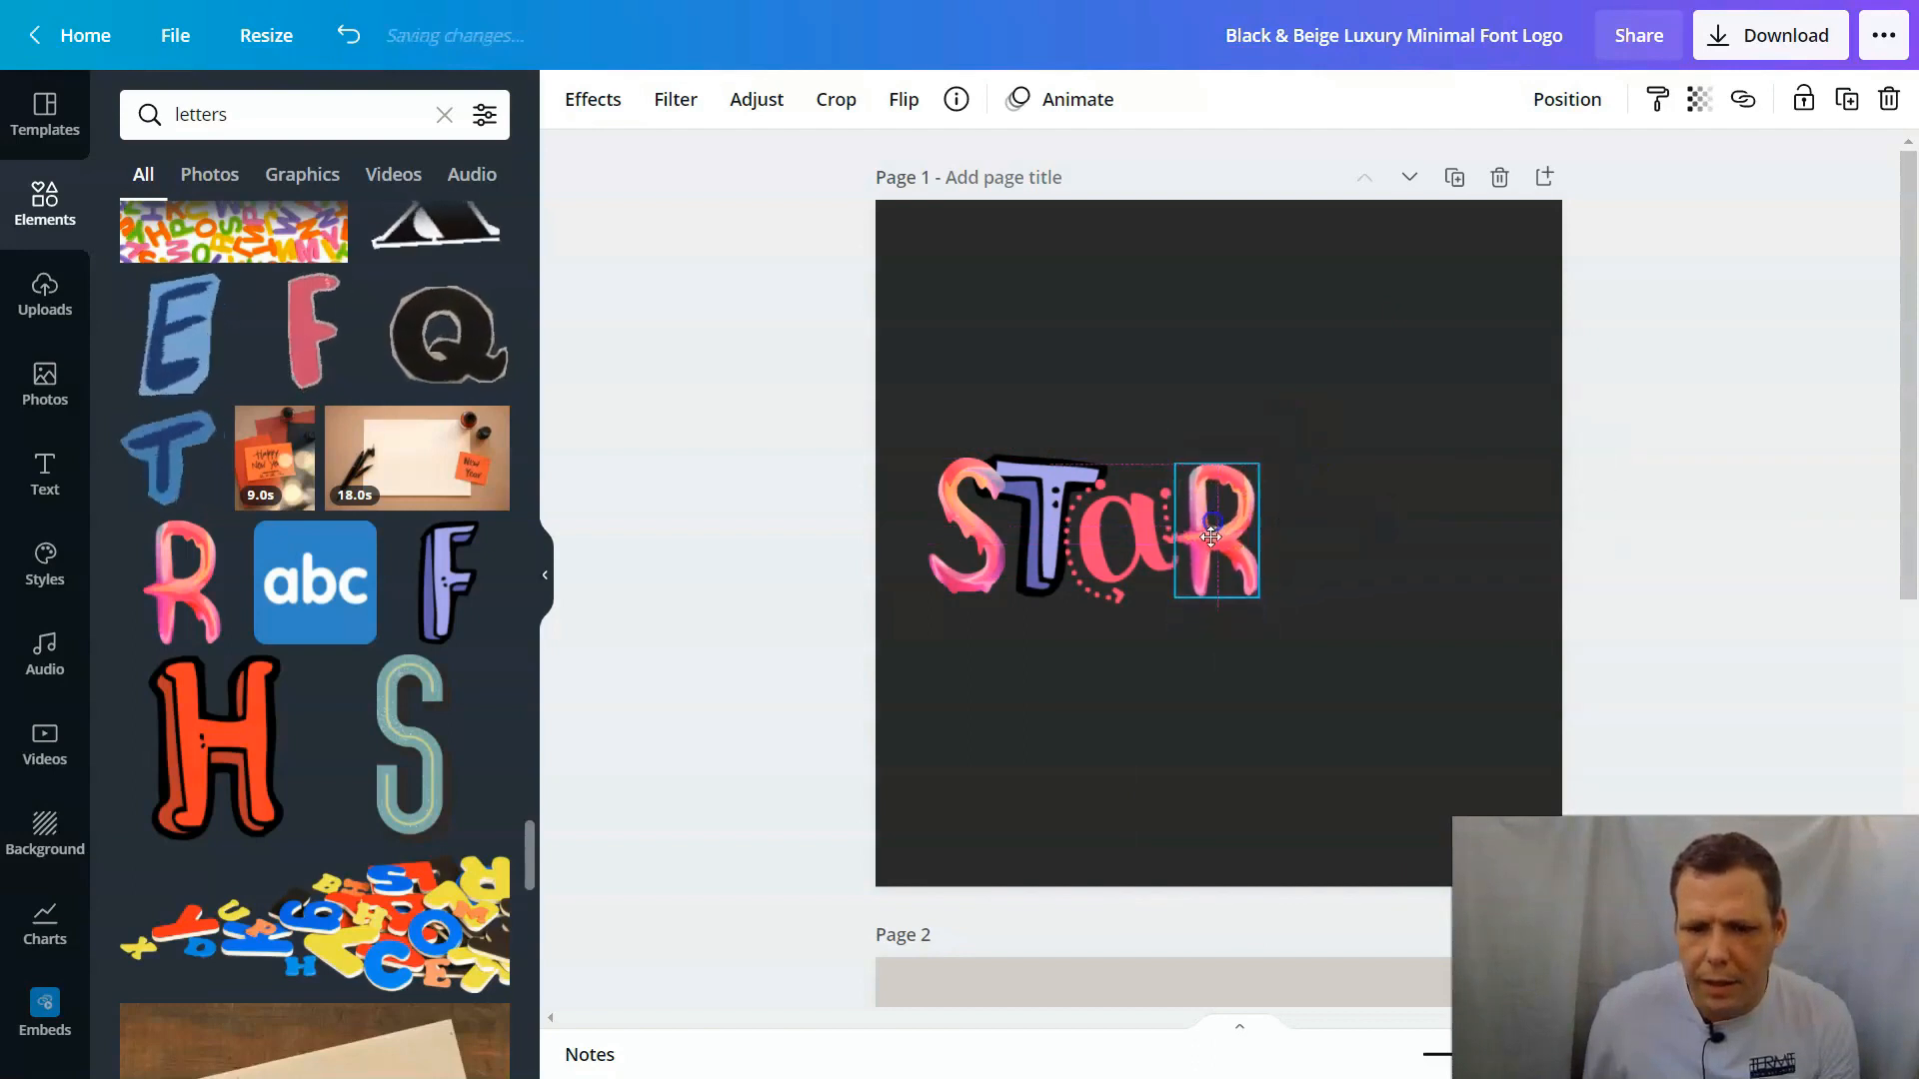
drag(1218, 643, 1225, 643)
click(1402, 472)
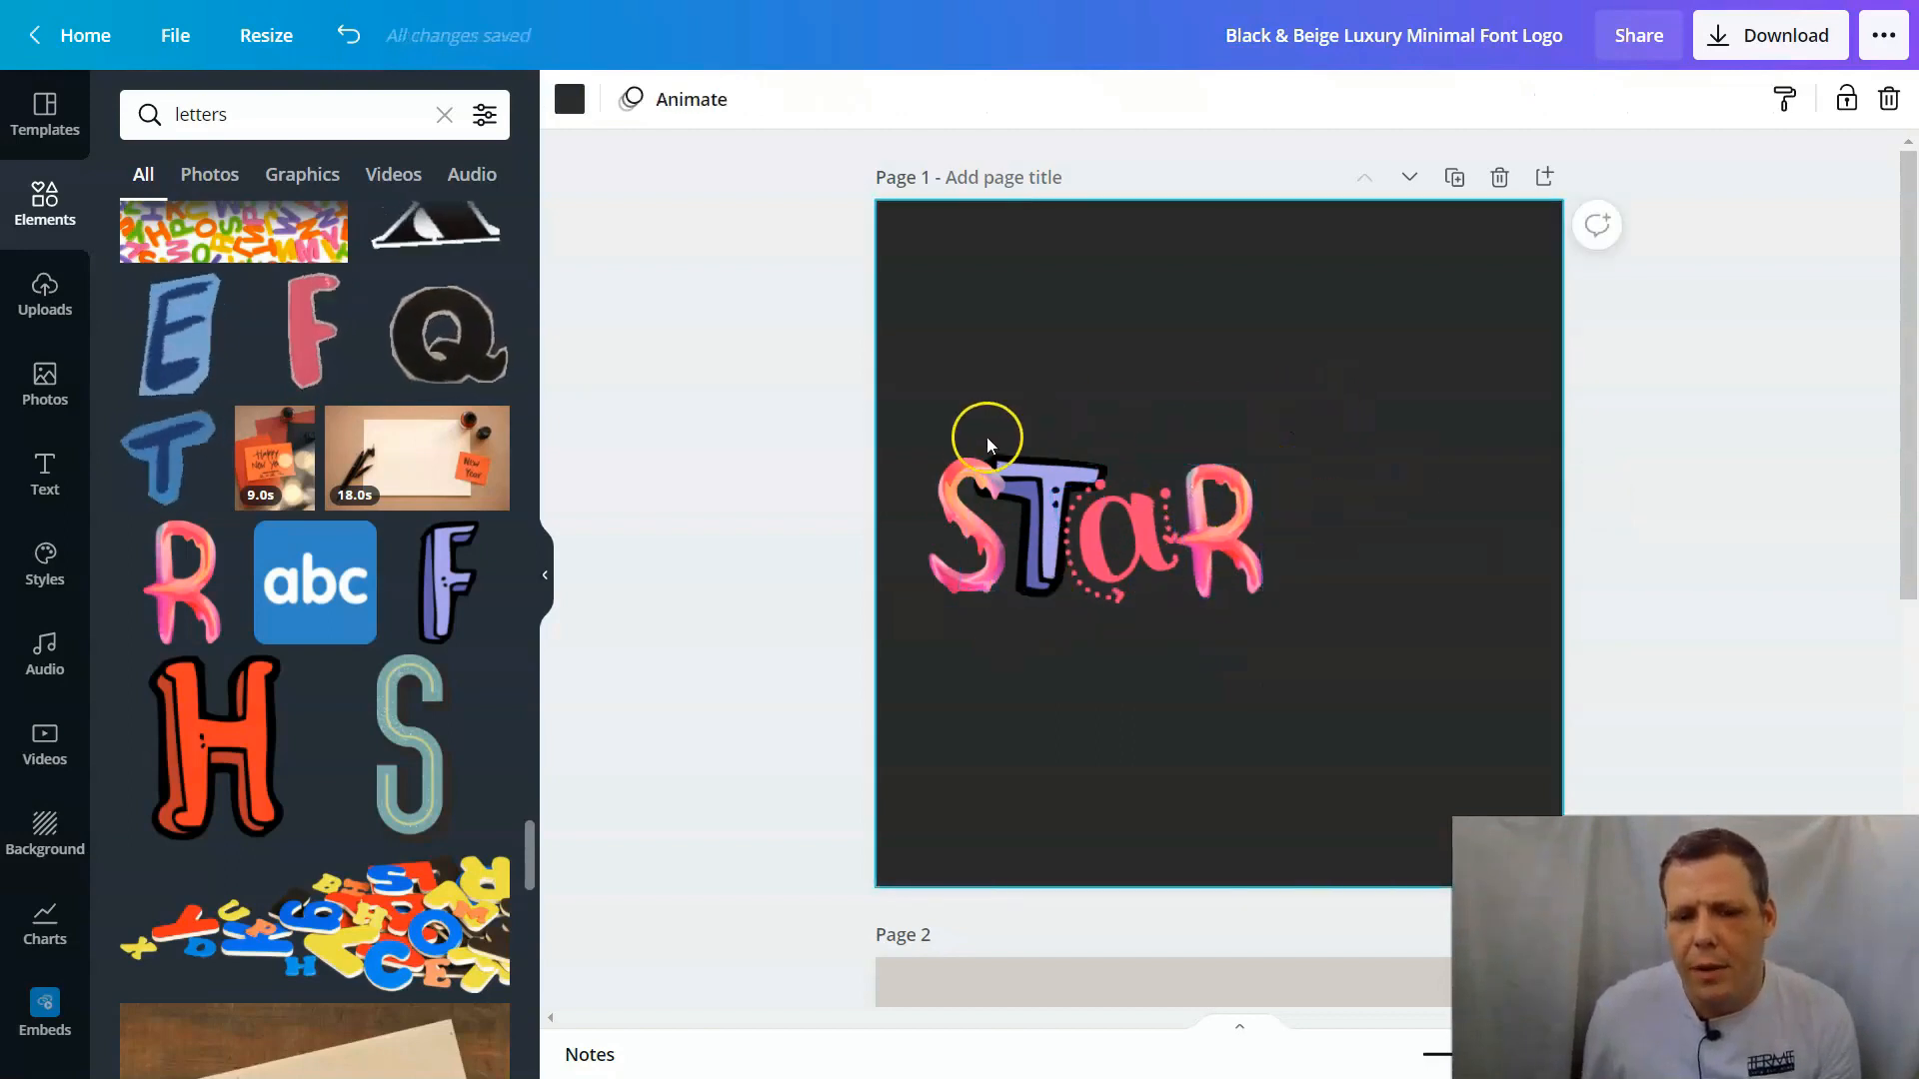
Step: Group the S, T, a and R letter graphics on page 1
drag(1297, 421, 938, 638)
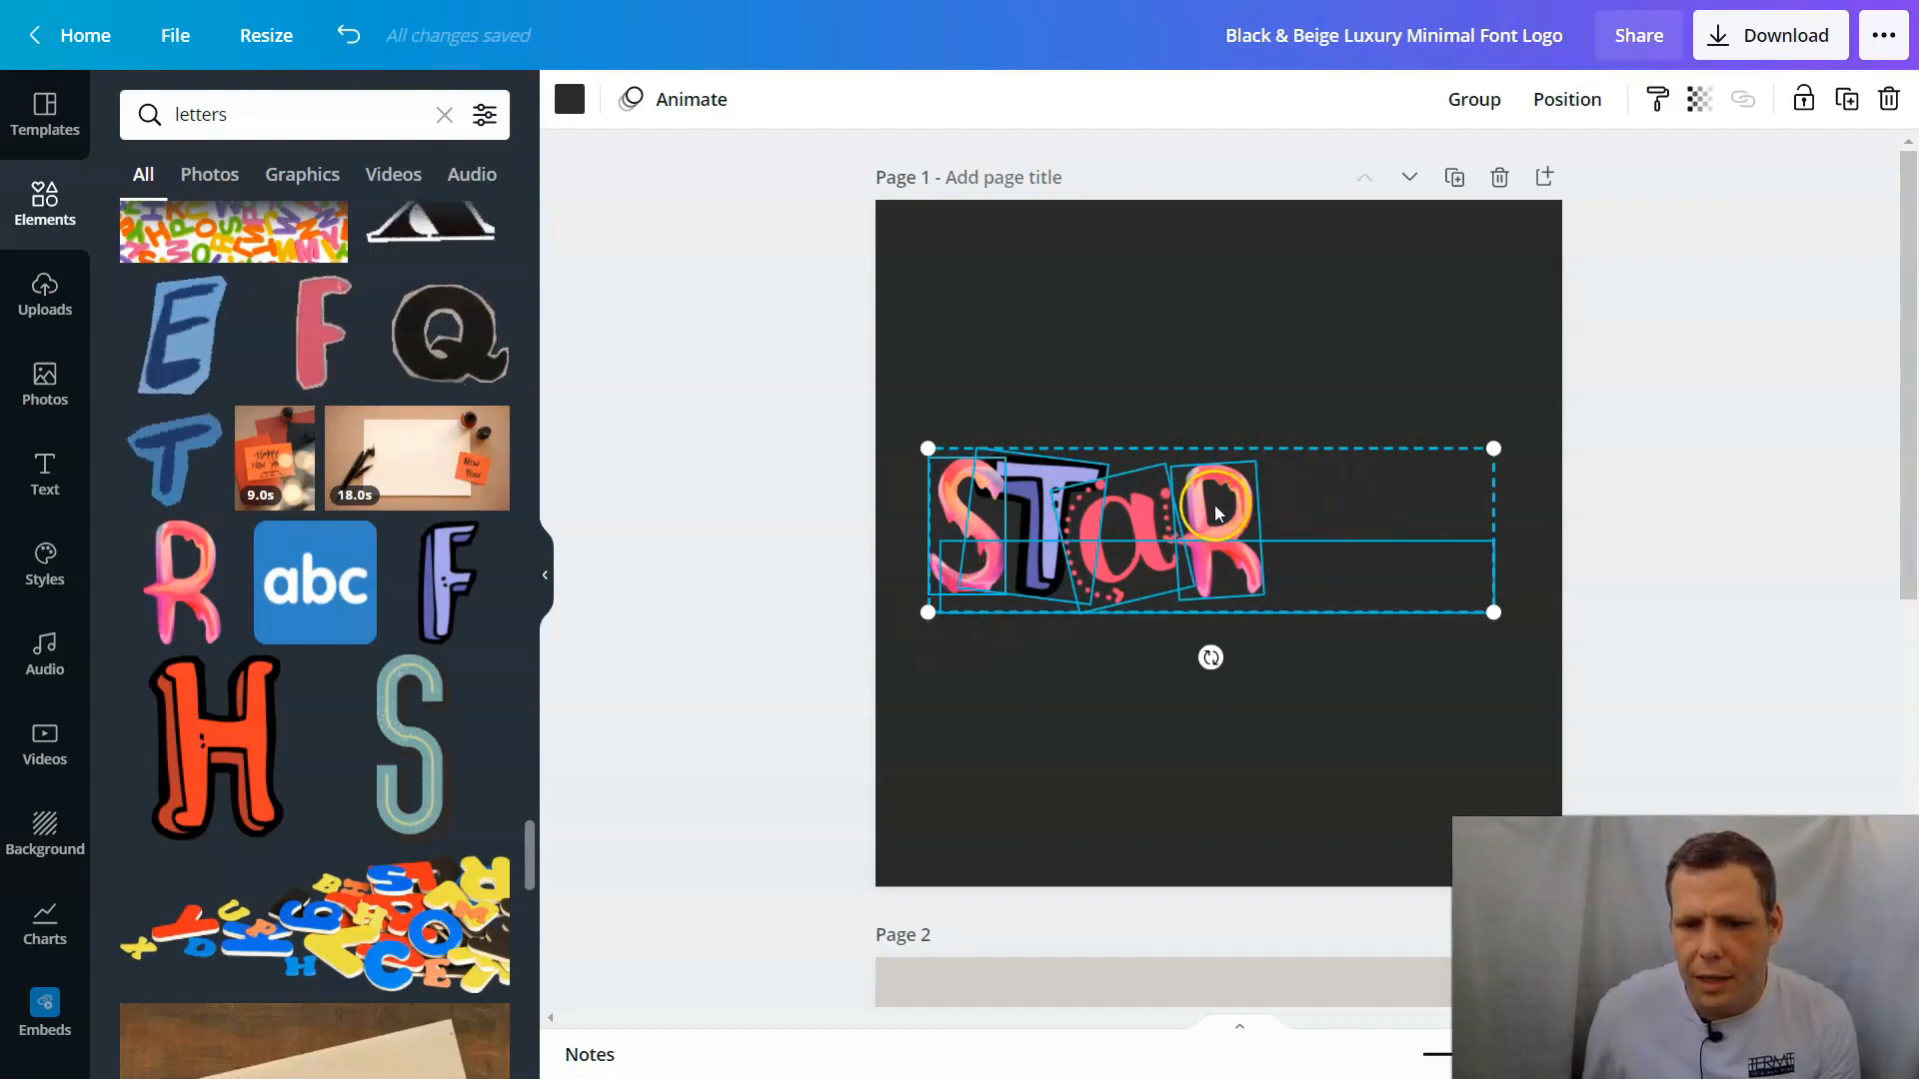
right_click(1217, 510)
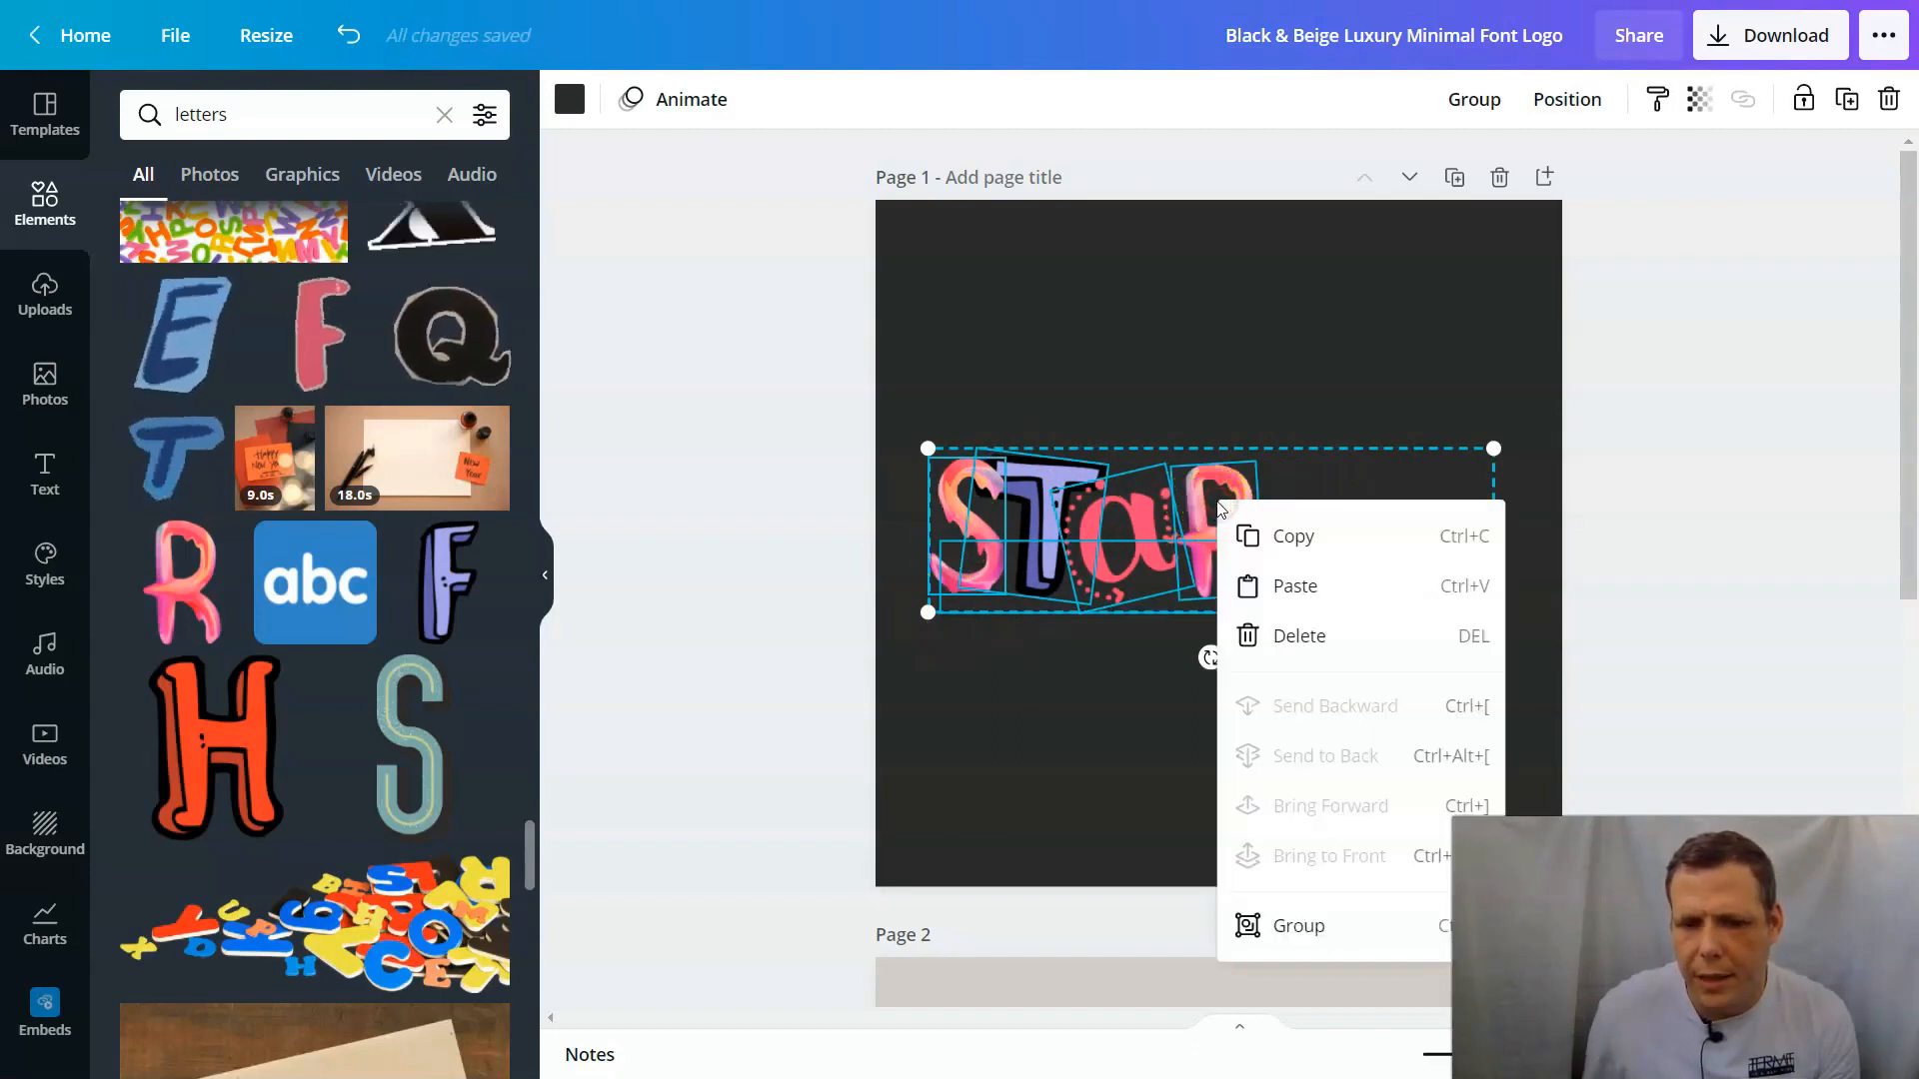
click(1302, 930)
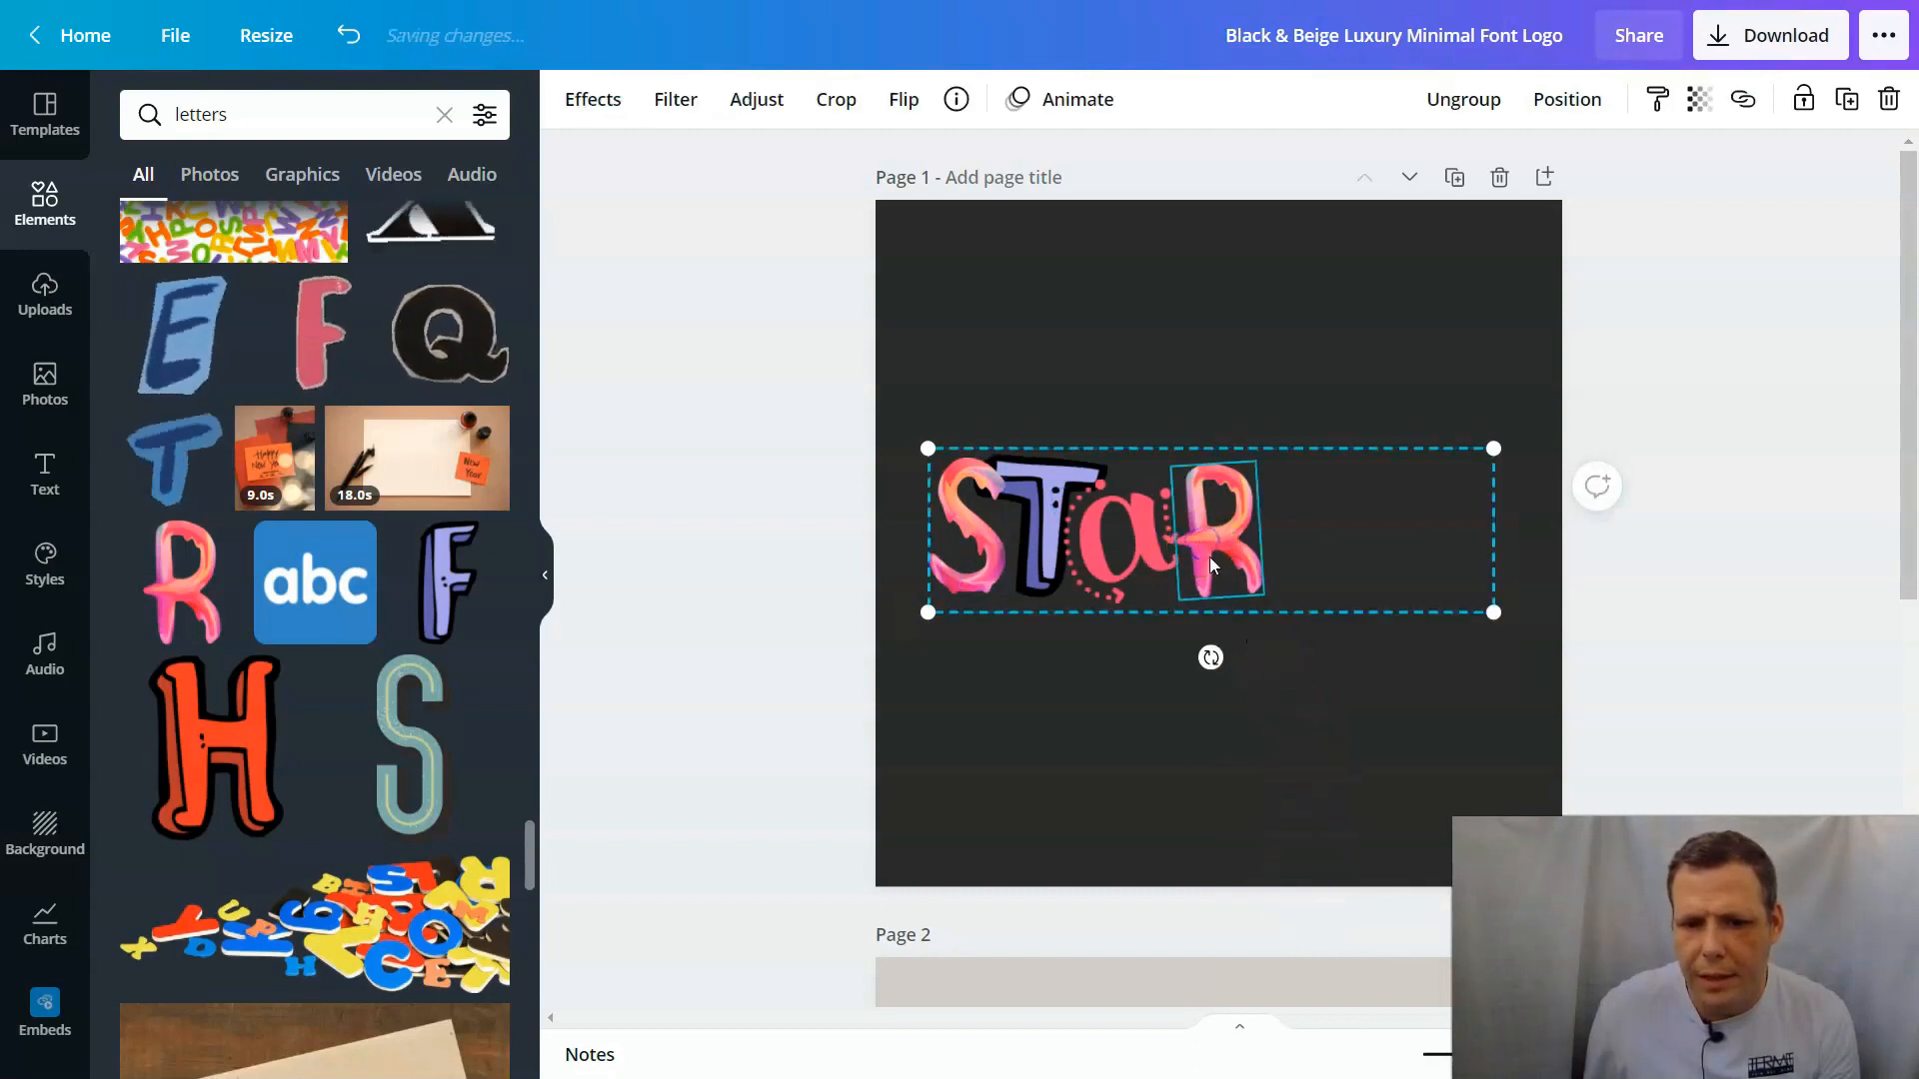
click(1330, 698)
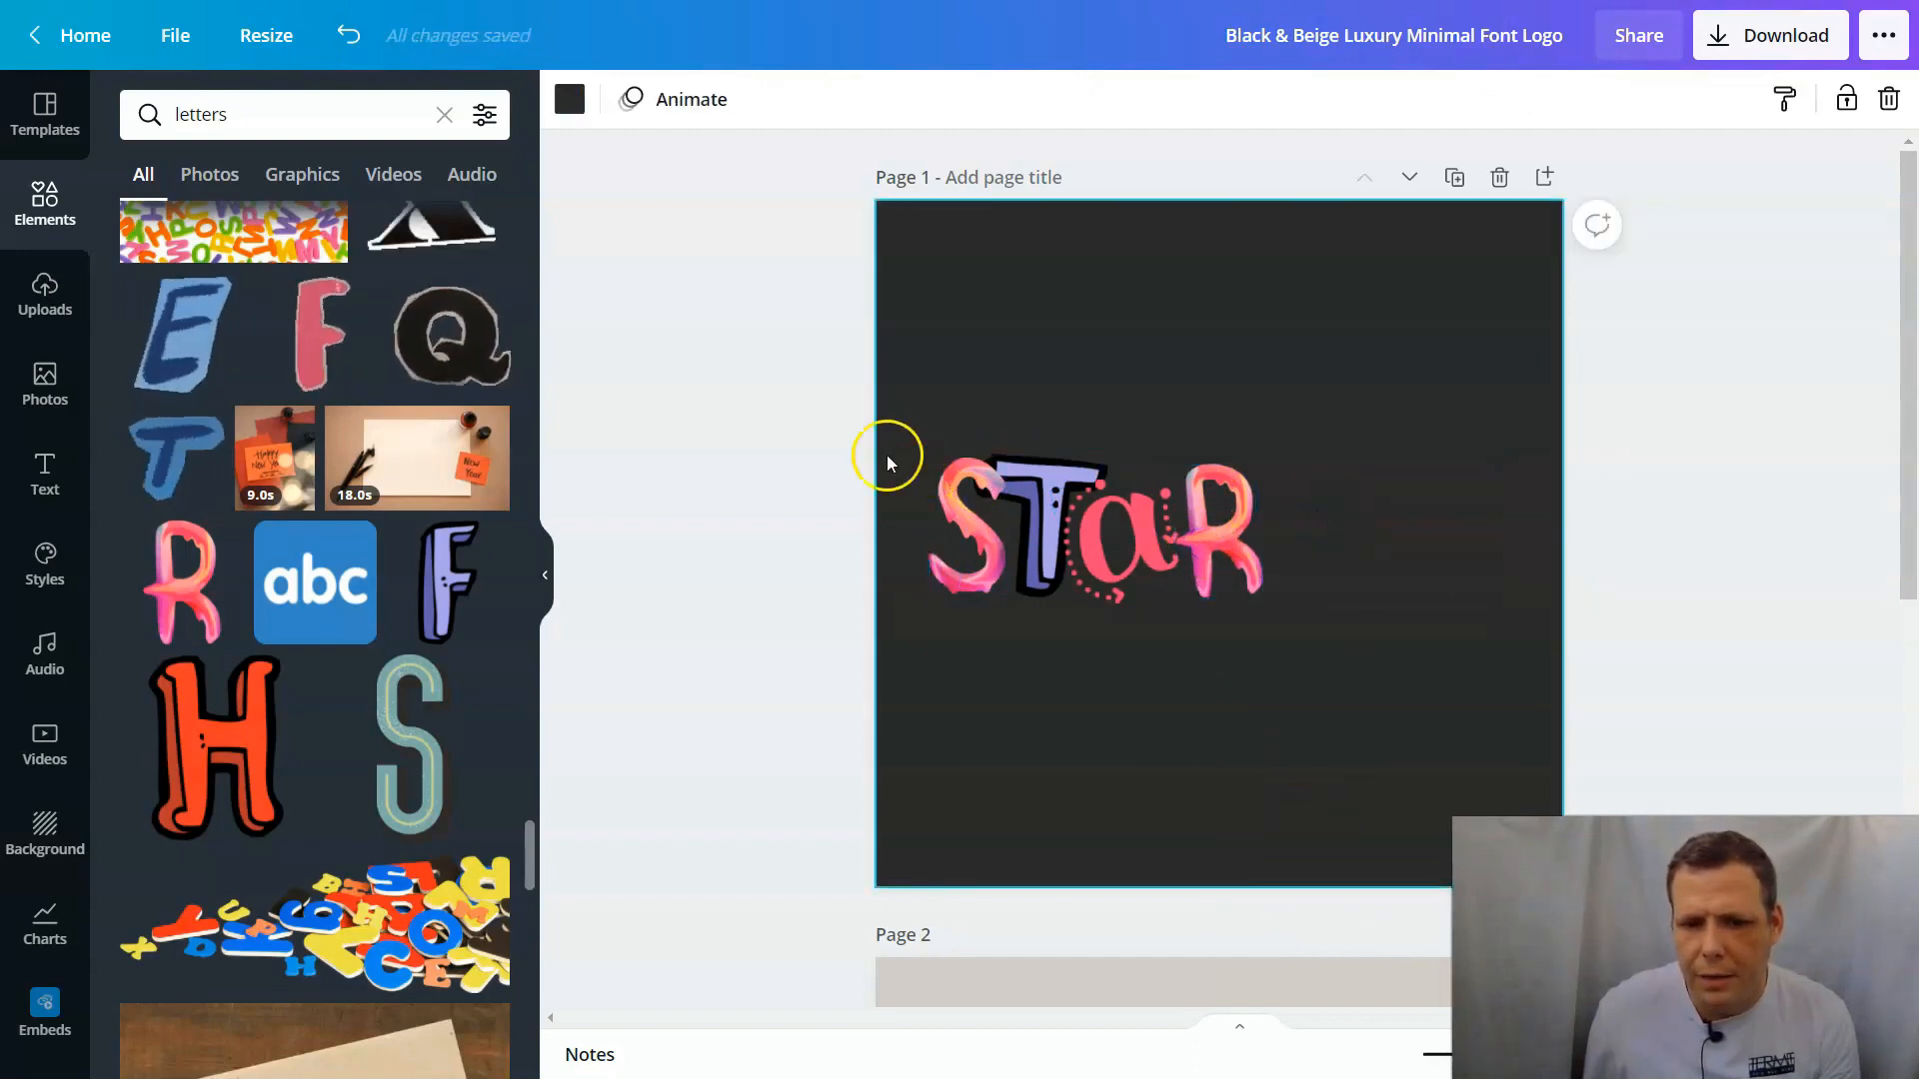
Step: Move the grouped STaR lettering rightward and up into the upper middle of page 1
click(1343, 541)
drag(1343, 542, 1434, 516)
click(1172, 668)
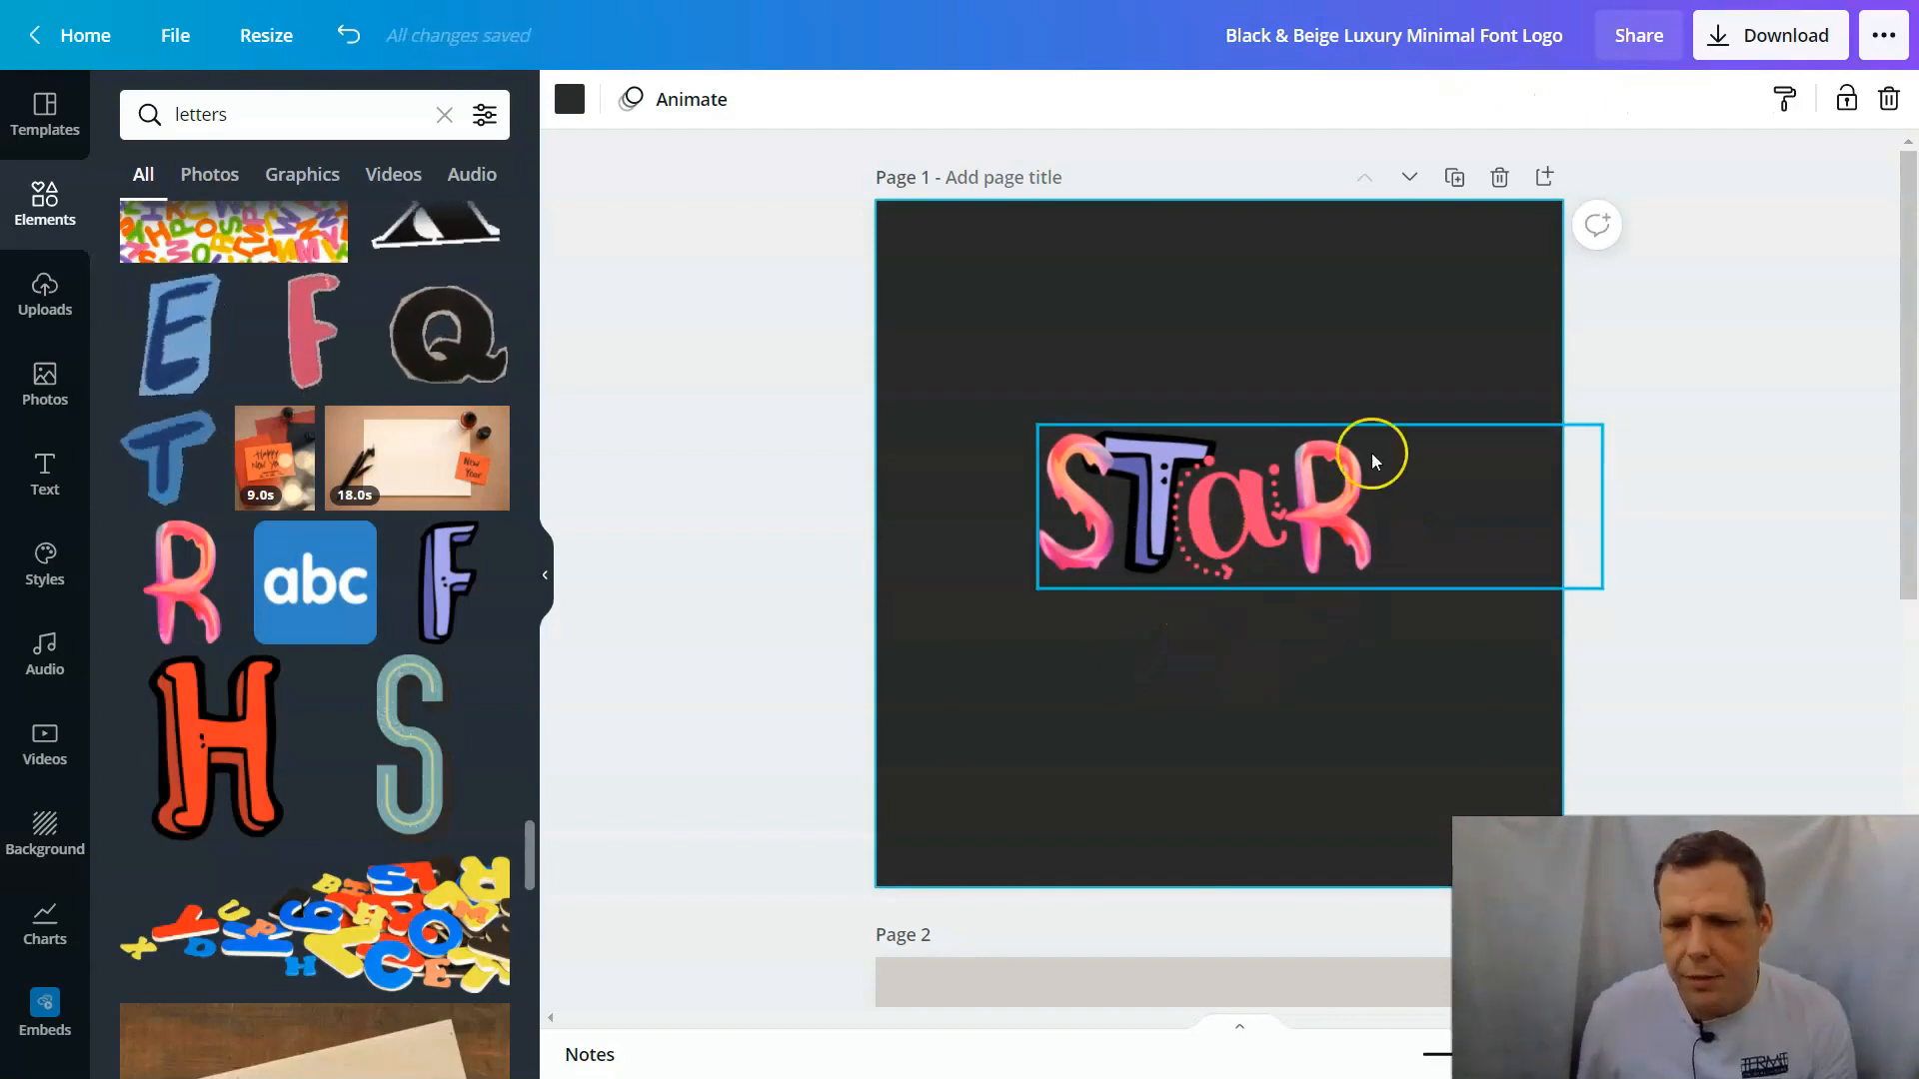
drag(1310, 505, 1305, 445)
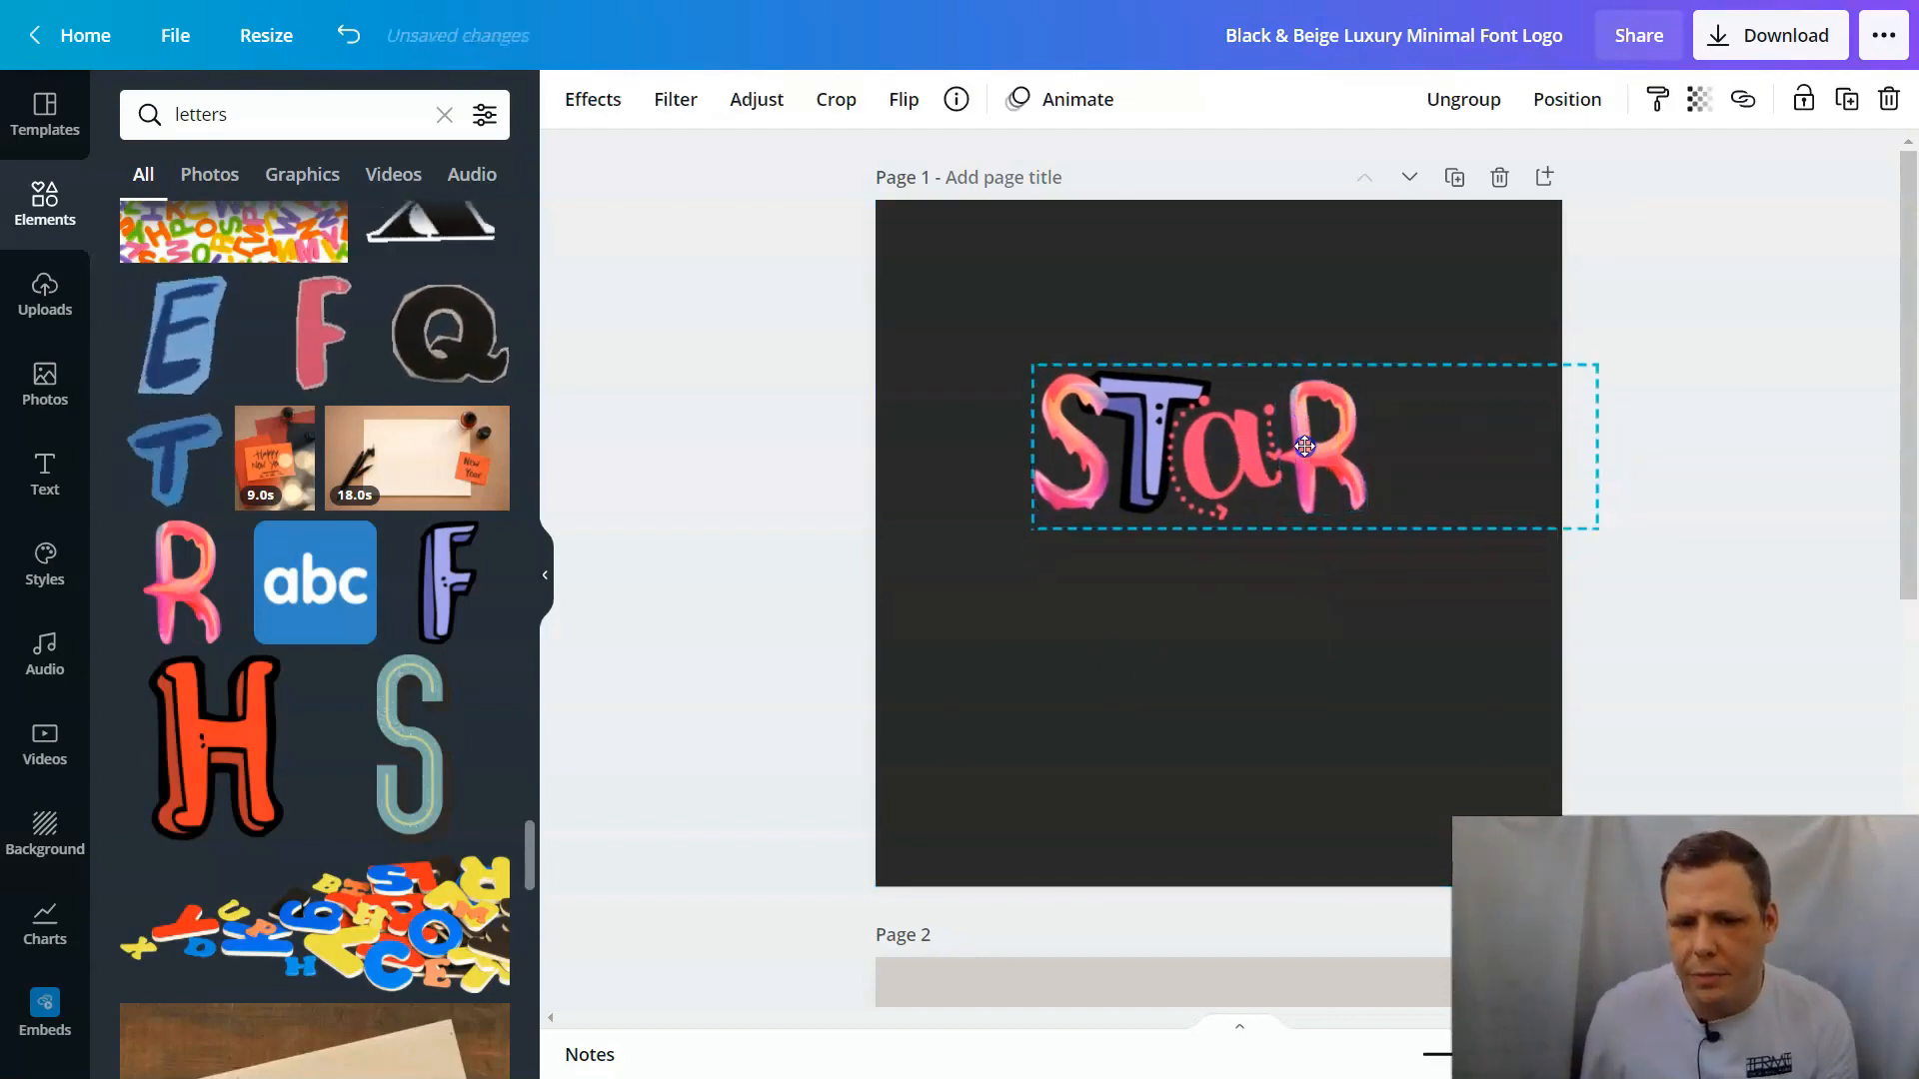
Step: Try cropping the R graphic slightly from its upper right corner and undo the crop
double_click(1312, 436)
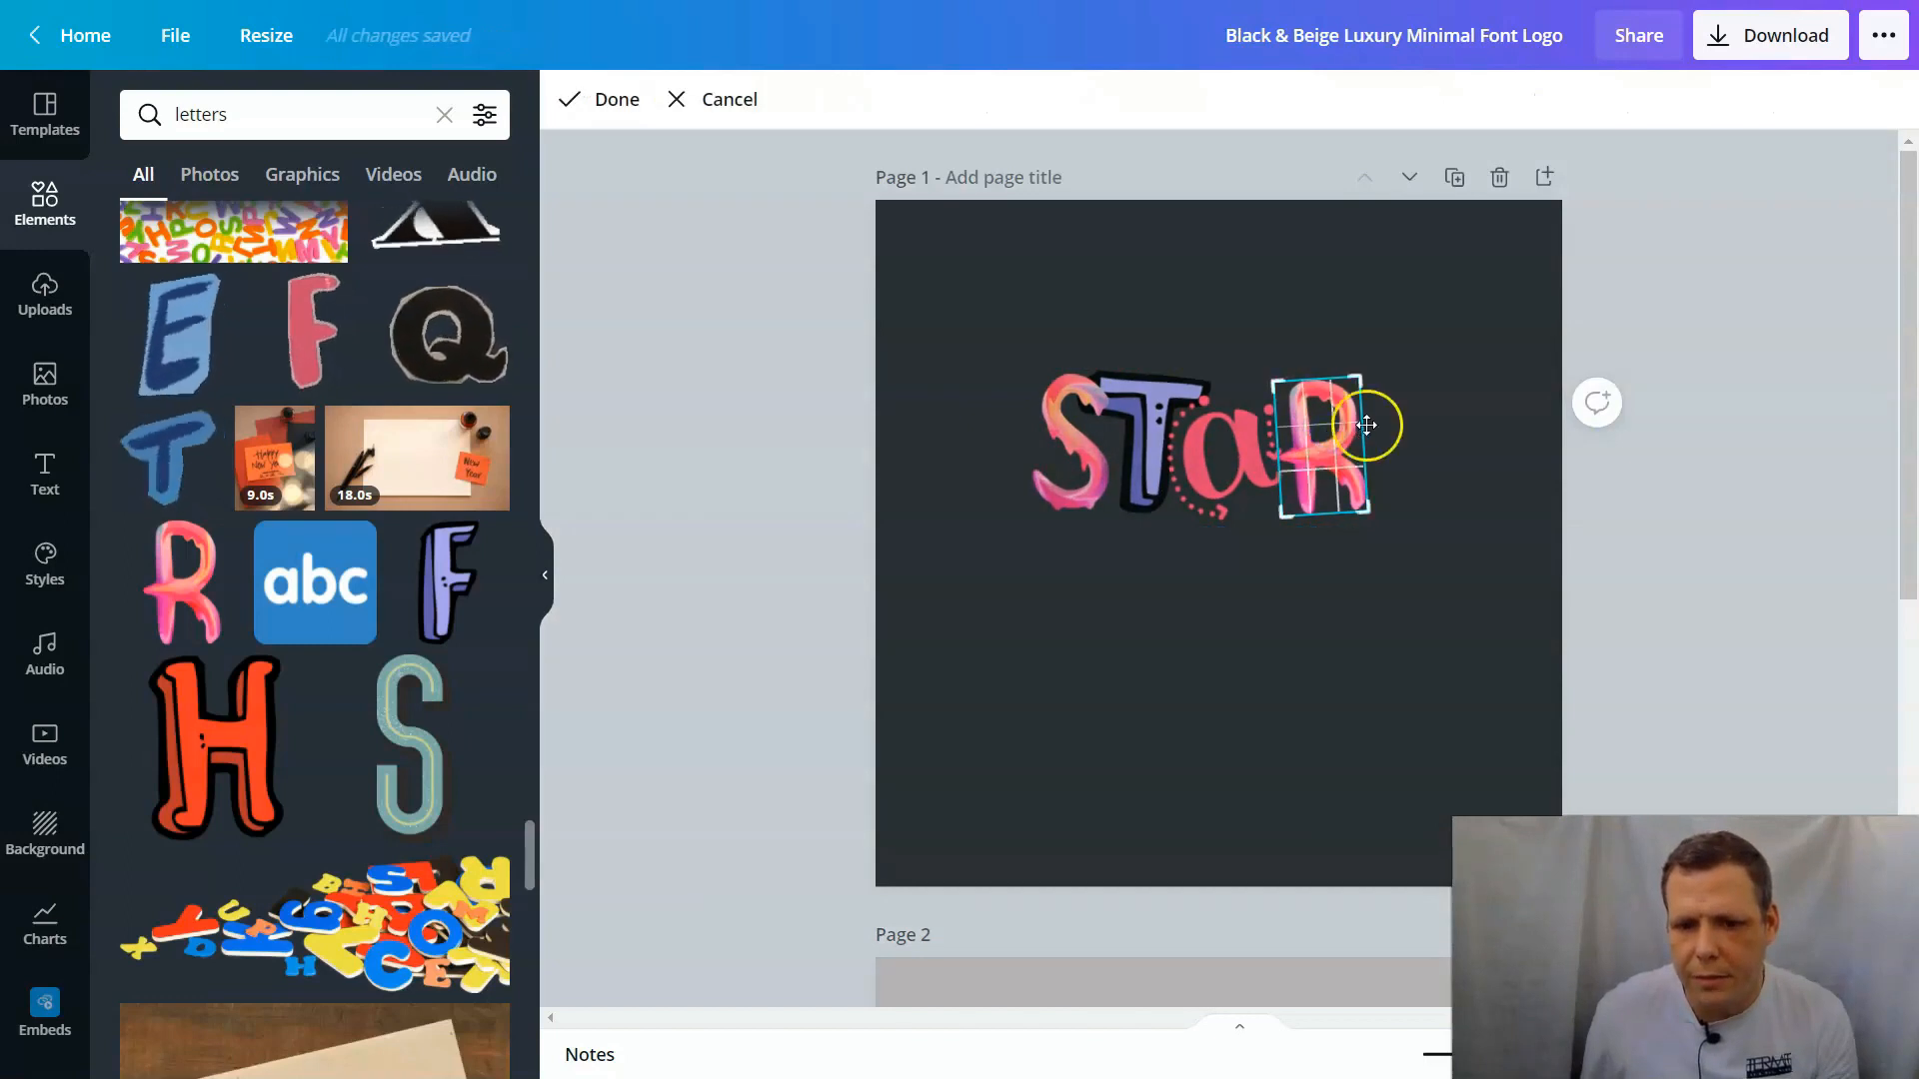
drag(1356, 379, 1347, 391)
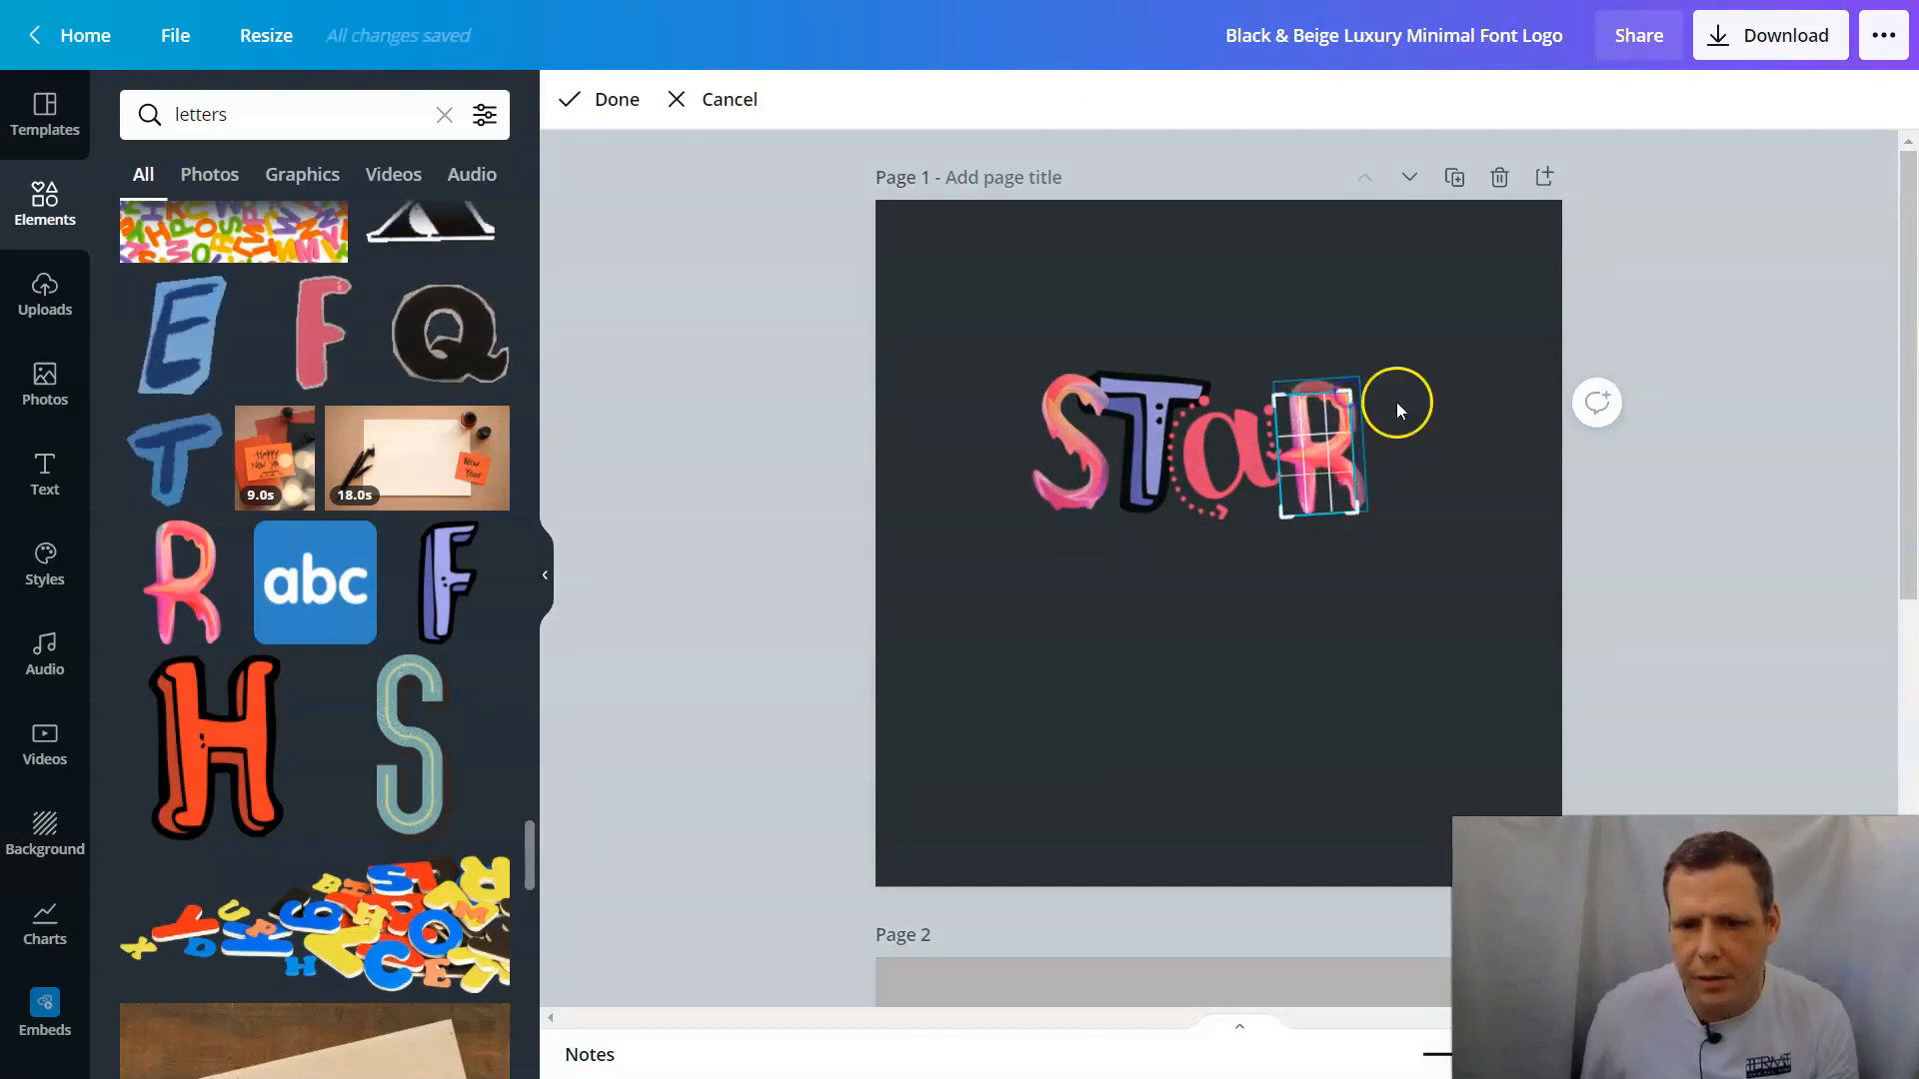
click(1395, 403)
click(1411, 579)
click(1351, 465)
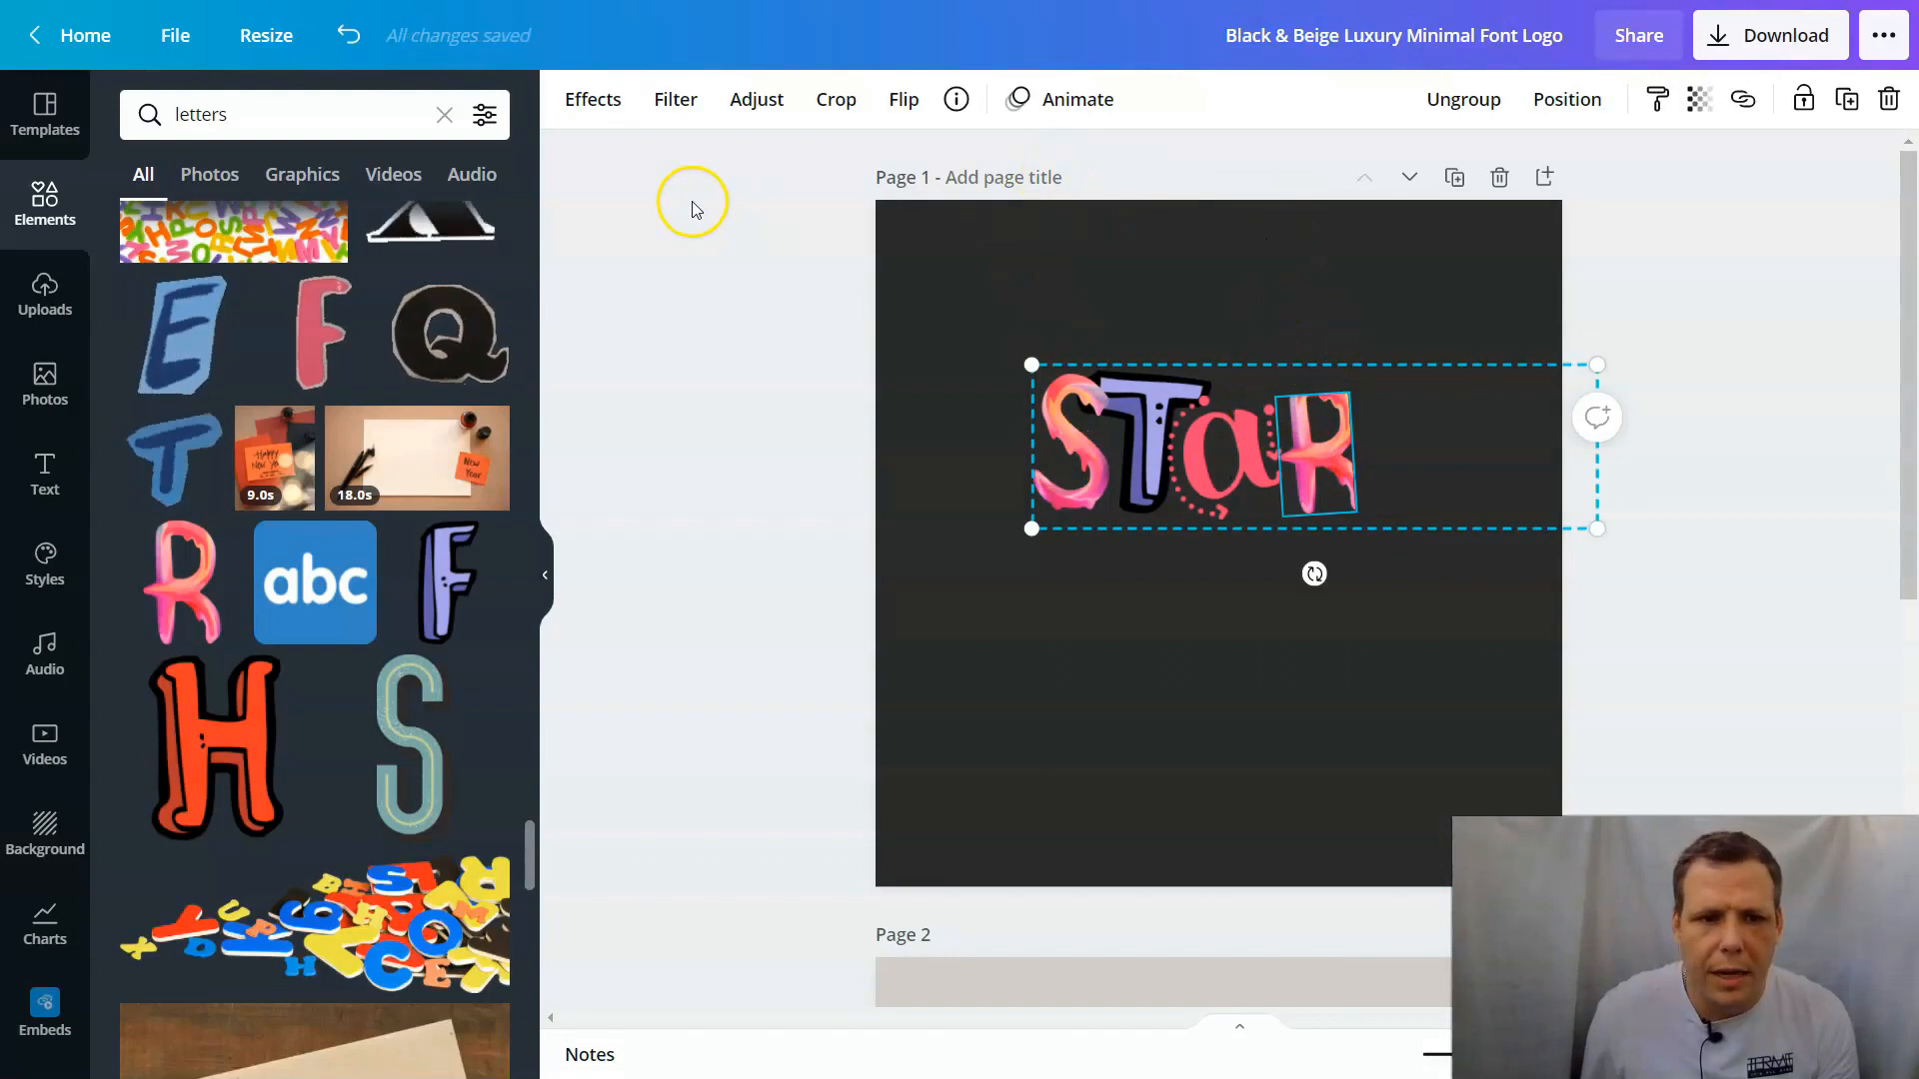
click(343, 38)
Step: Move the grouped STaR lettering down so it sits horizontally centered, slightly above the middle of page 1
click(1266, 393)
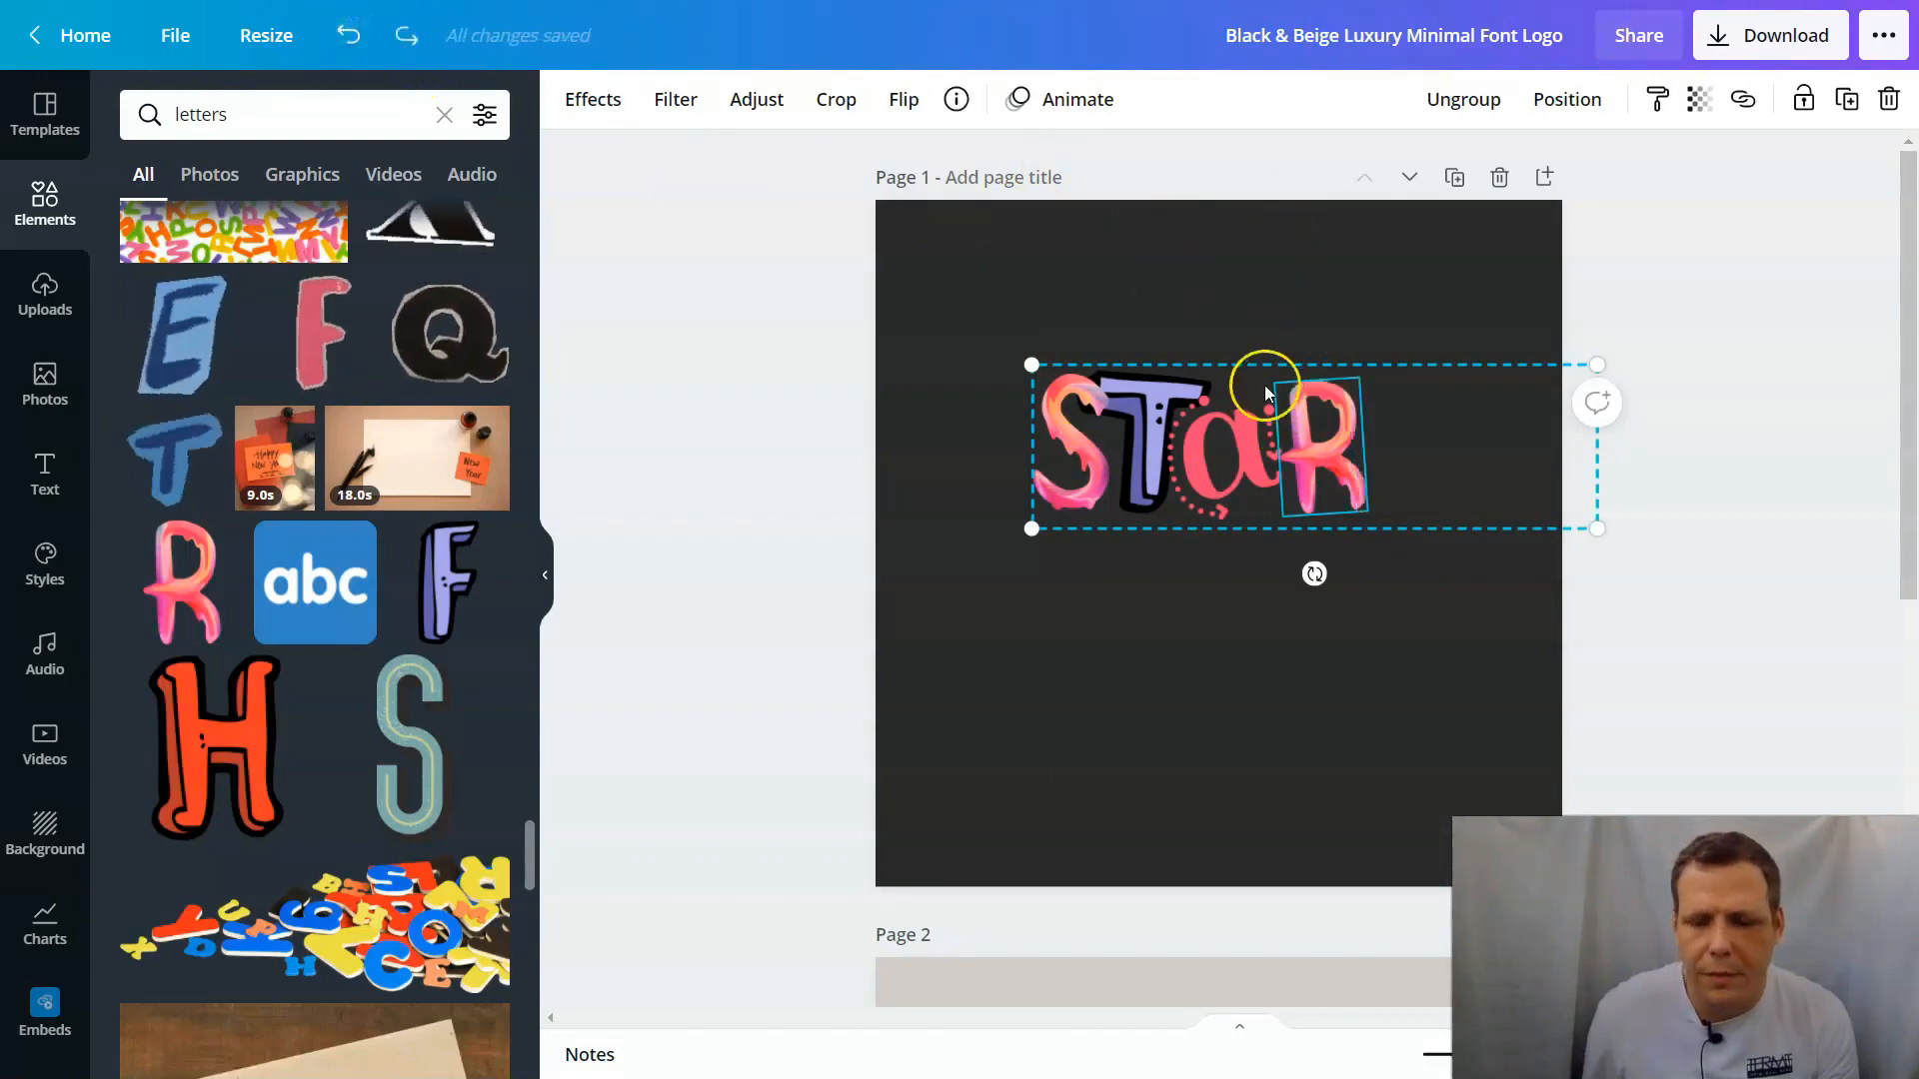
click(1221, 560)
drag(1383, 484, 1351, 557)
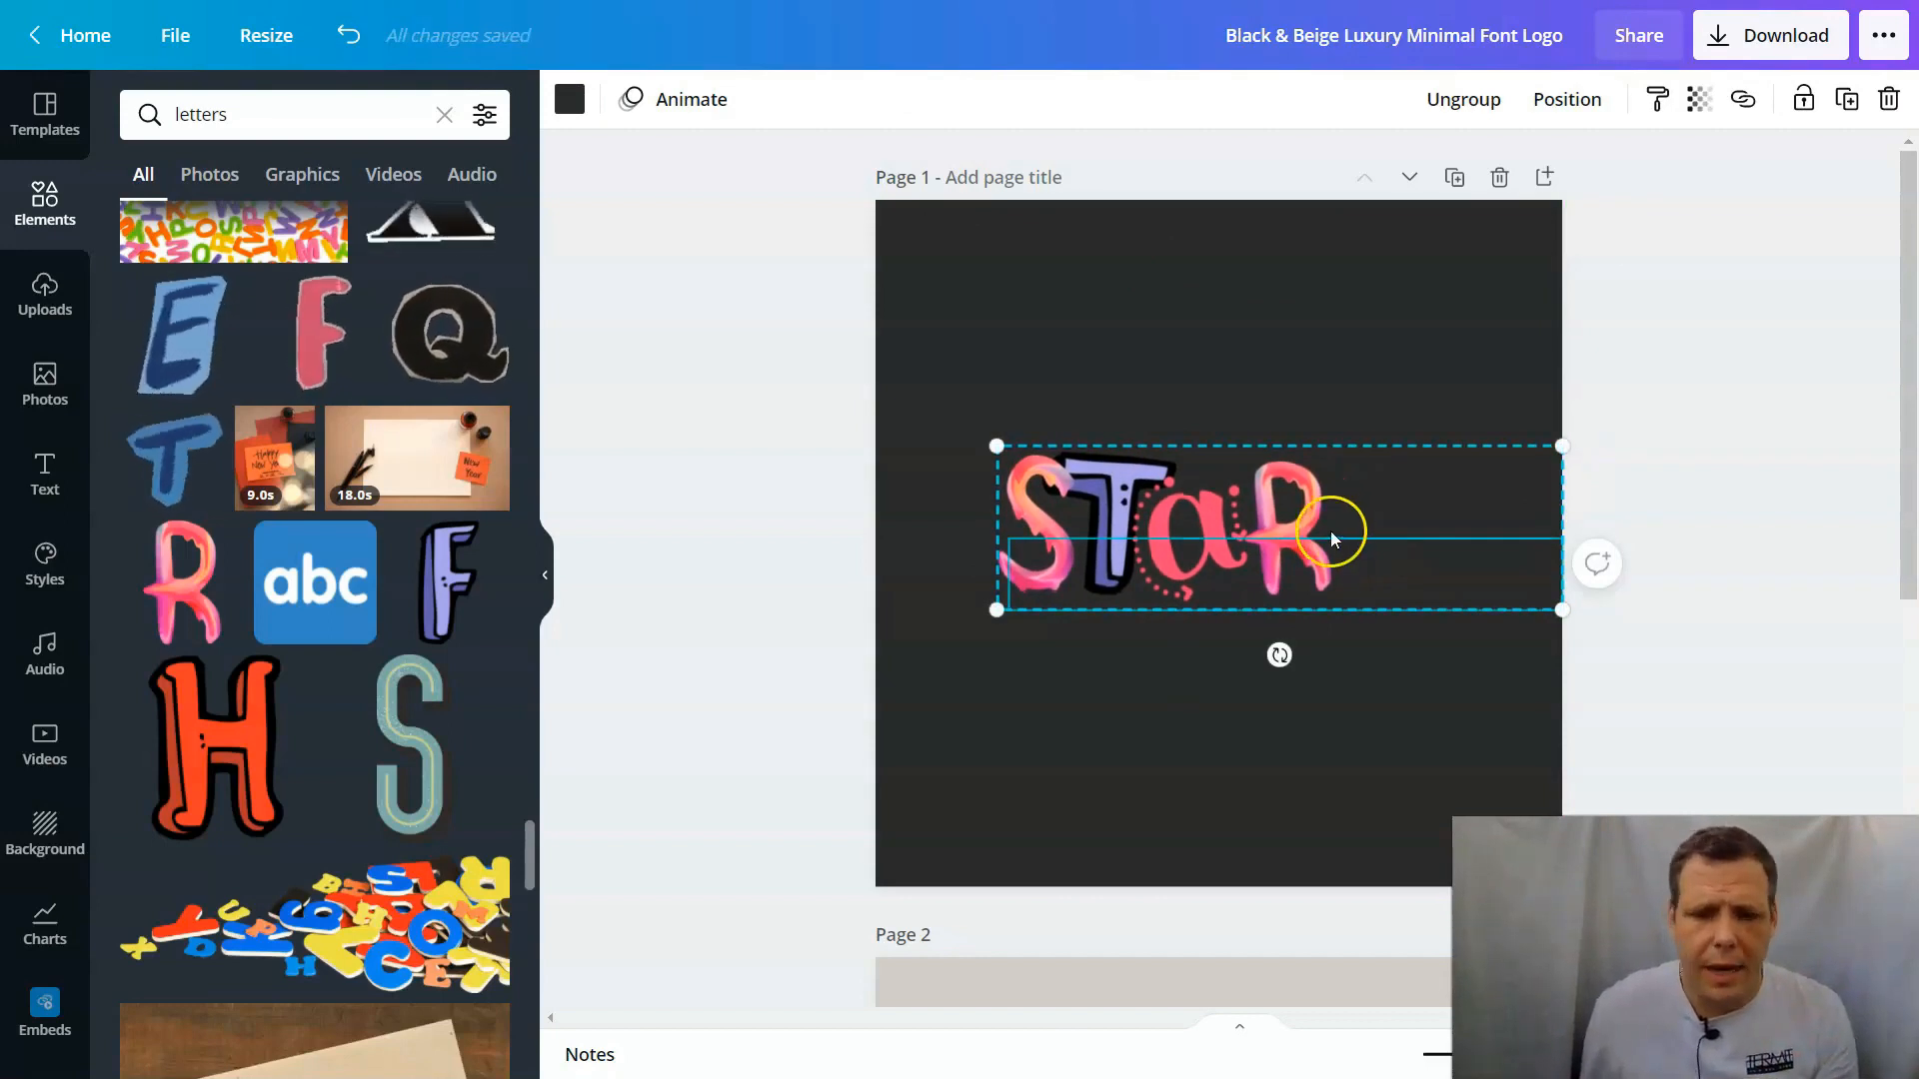
drag(1357, 524, 1385, 493)
Step: Search the element library for "production" instead of "letters"
scroll(399, 700, down, 4)
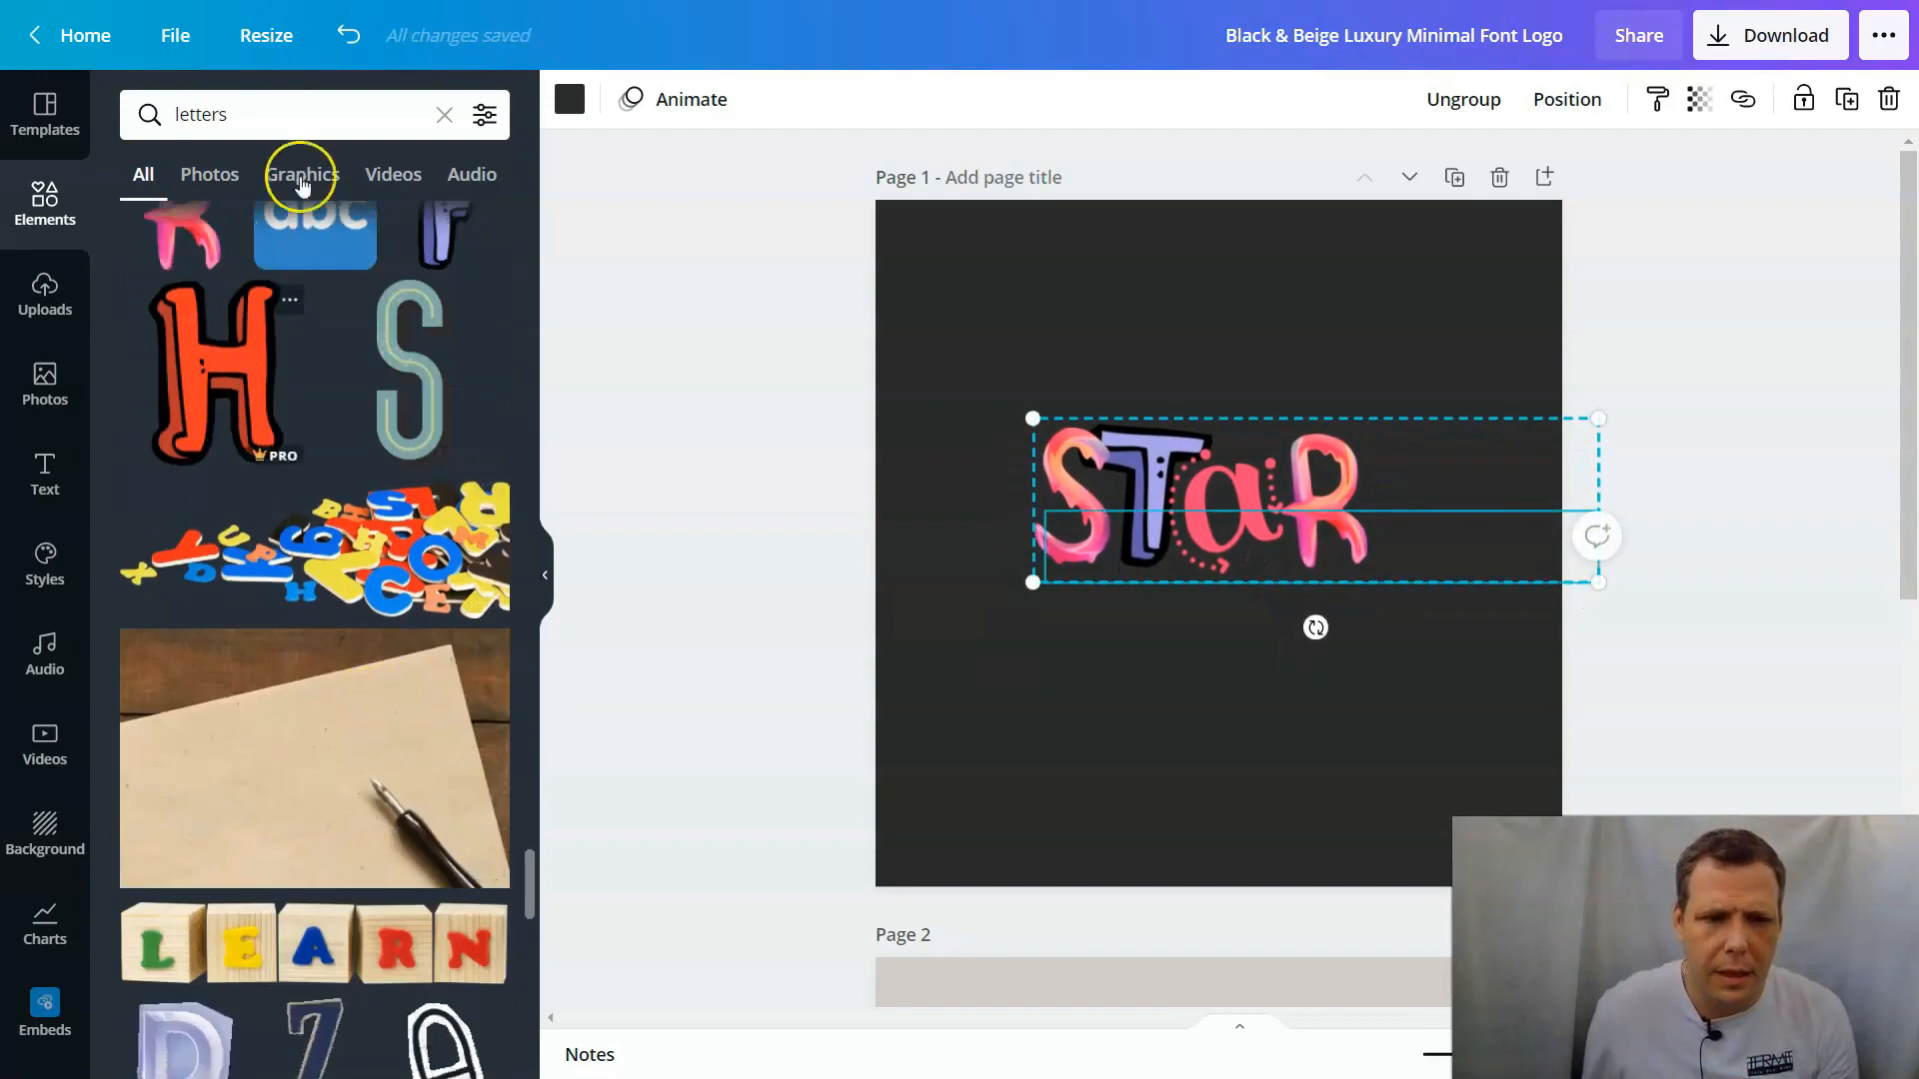
click(310, 118)
key(BackSpace)
key(BackSpace)
key(BackSpace)
key(BackSpace)
key(BackSpace)
key(BackSpace)
key(BackSpace)
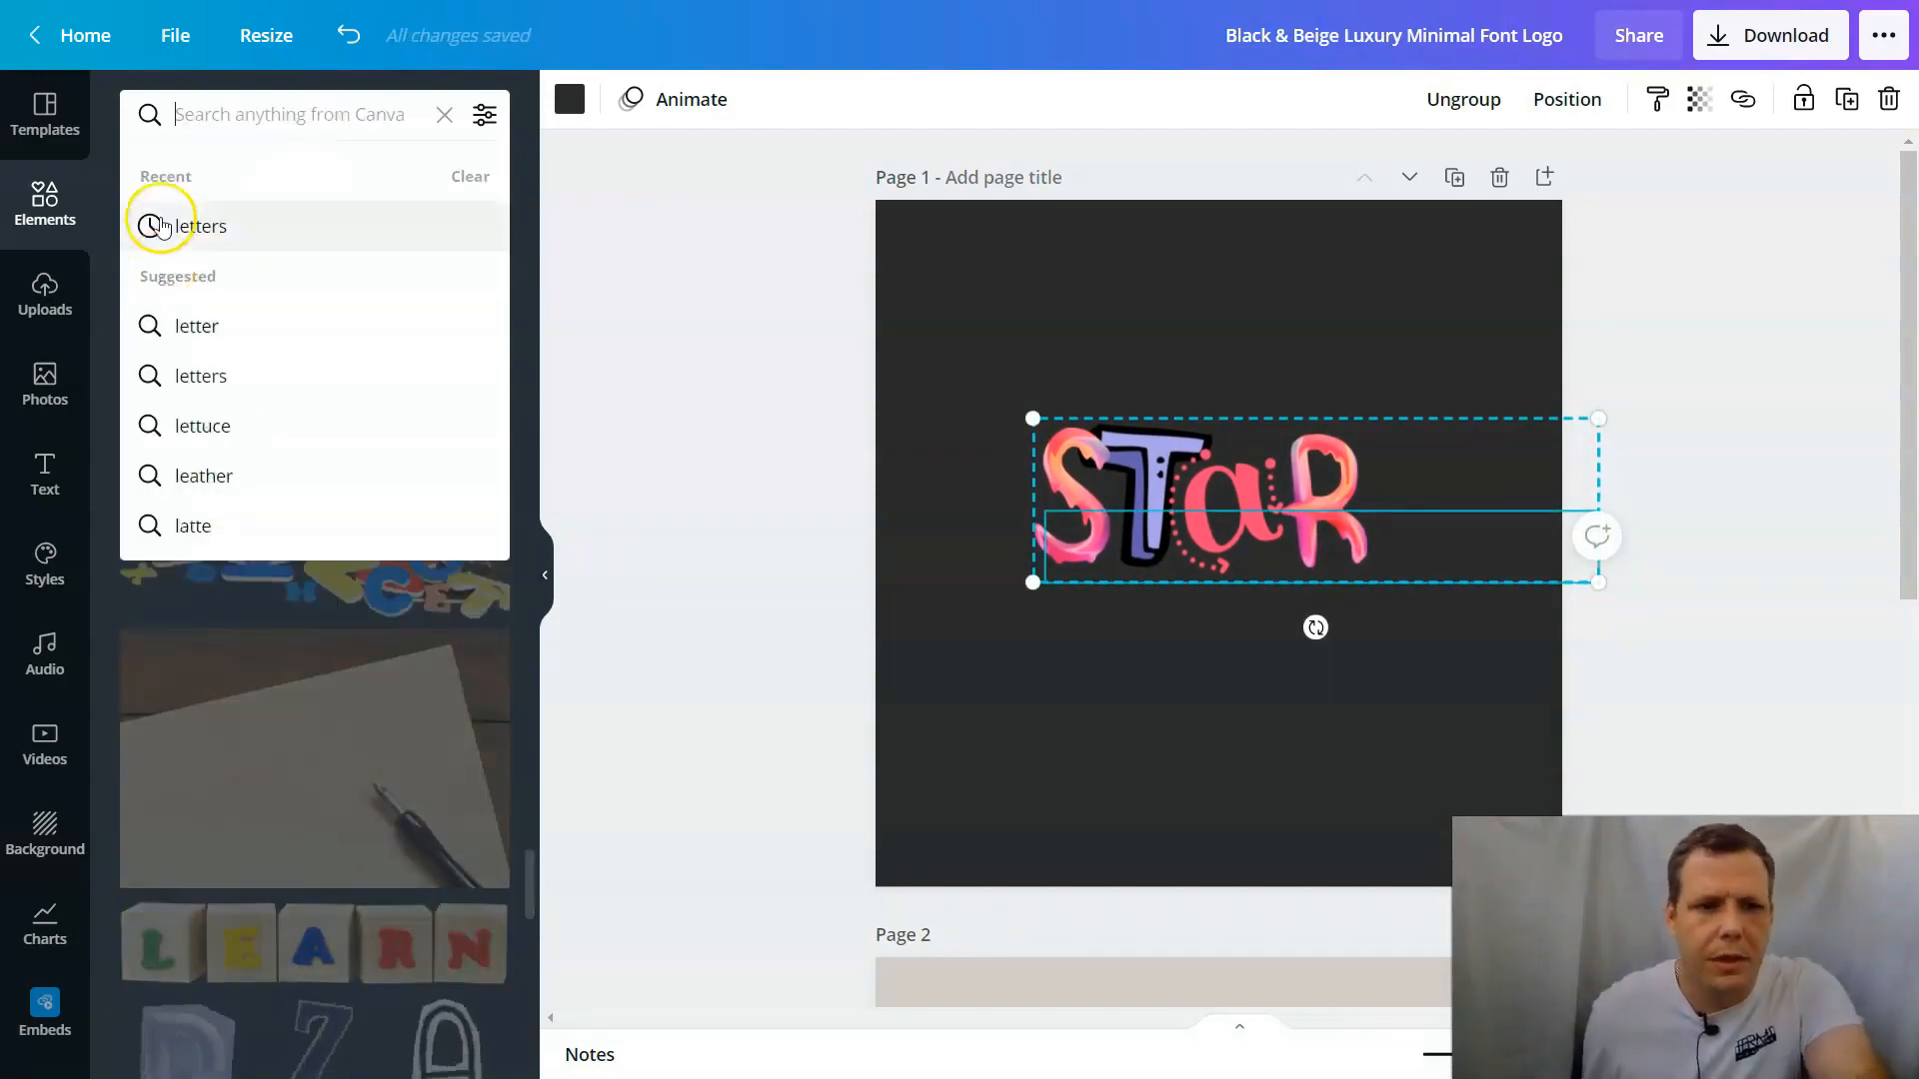
text(production)
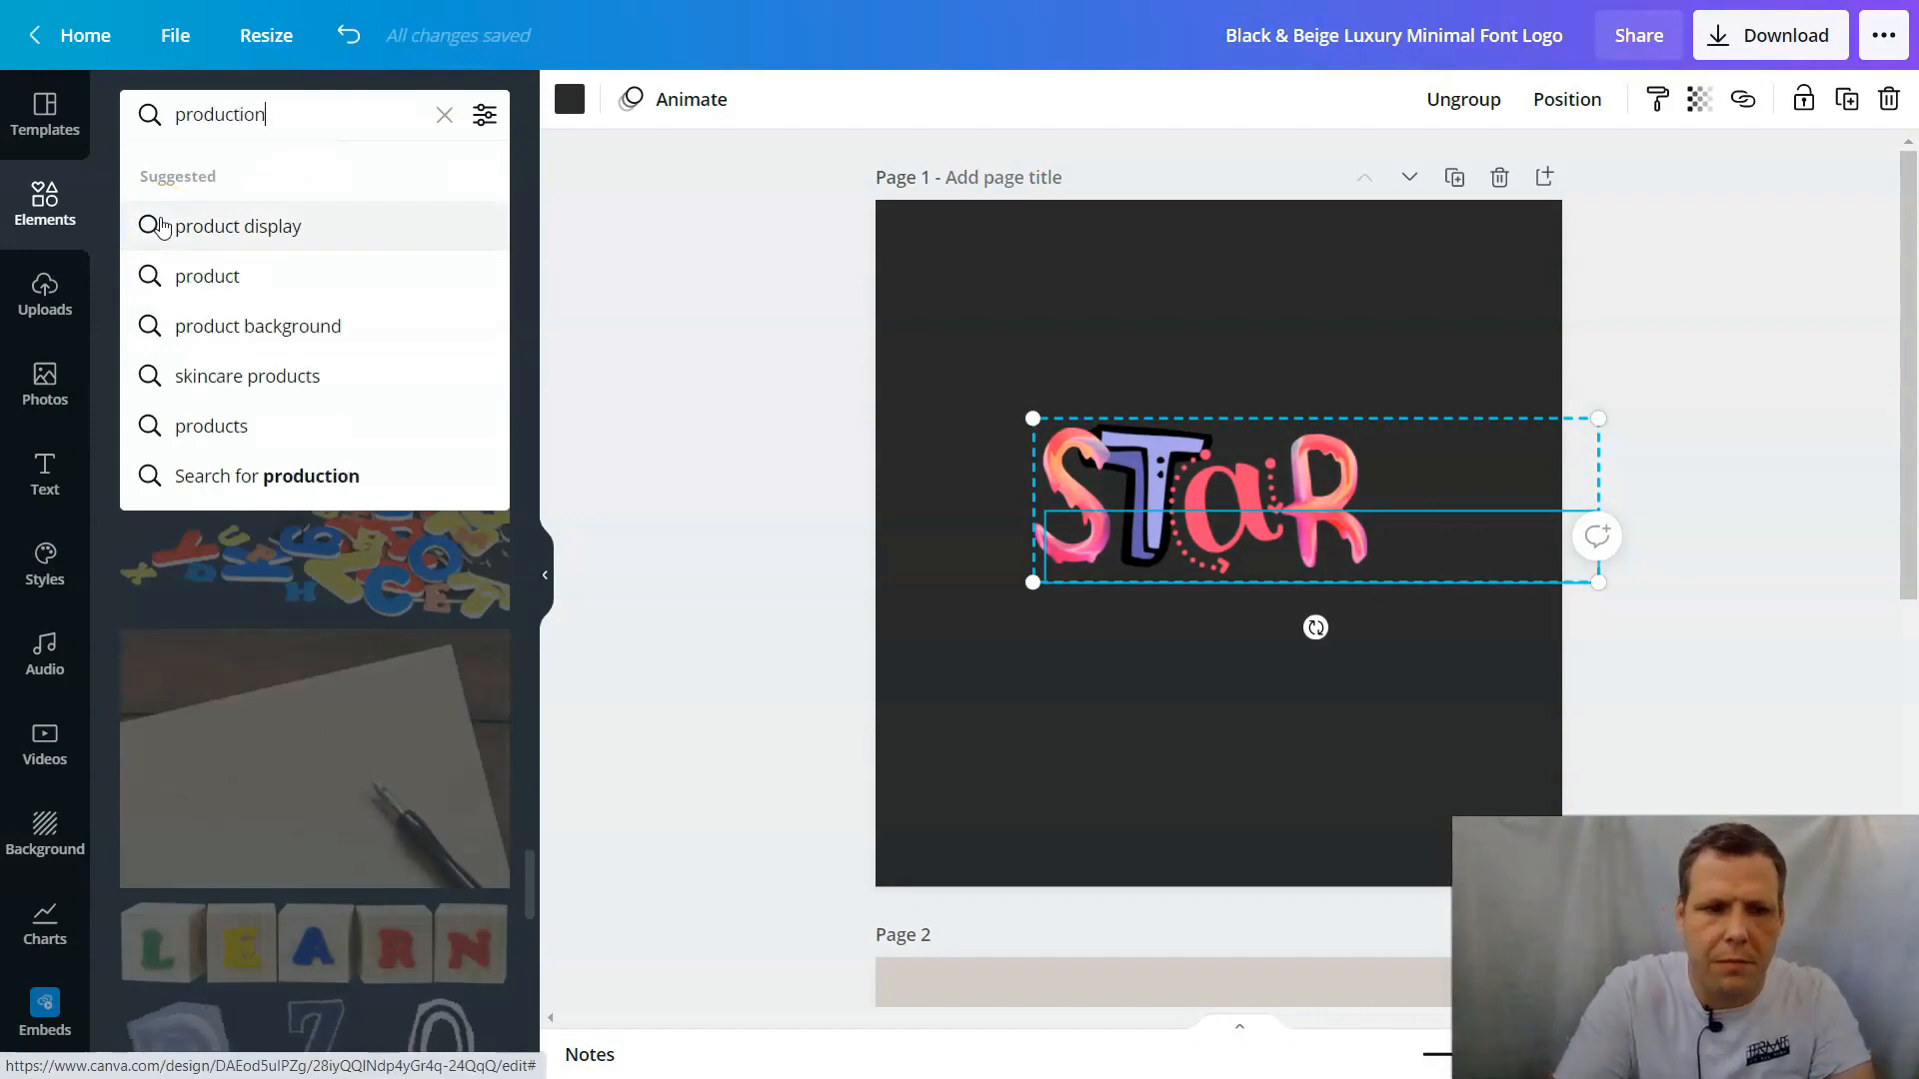
key(Return)
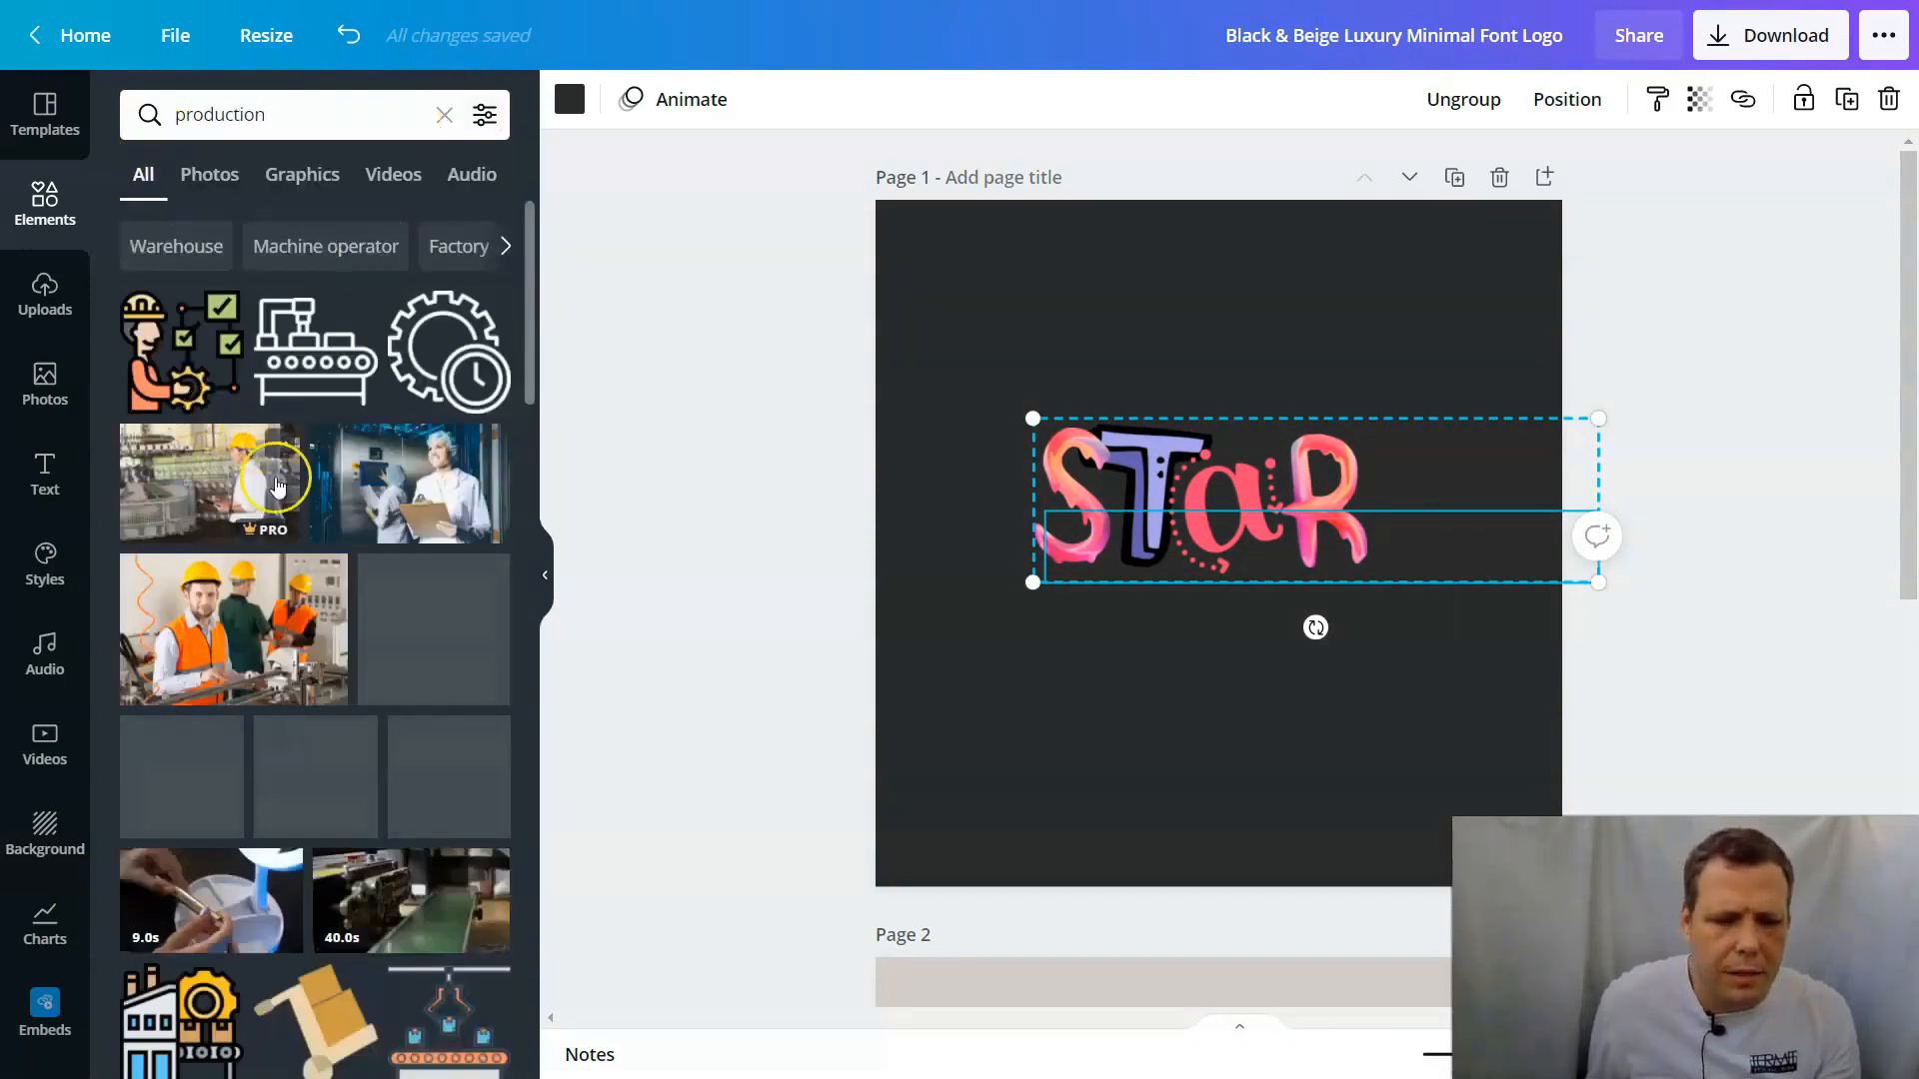
Step: Browse the "production" element results for a graphic that suits the STaR logo
scroll(330, 585, down, 8)
scroll(343, 580, down, 10)
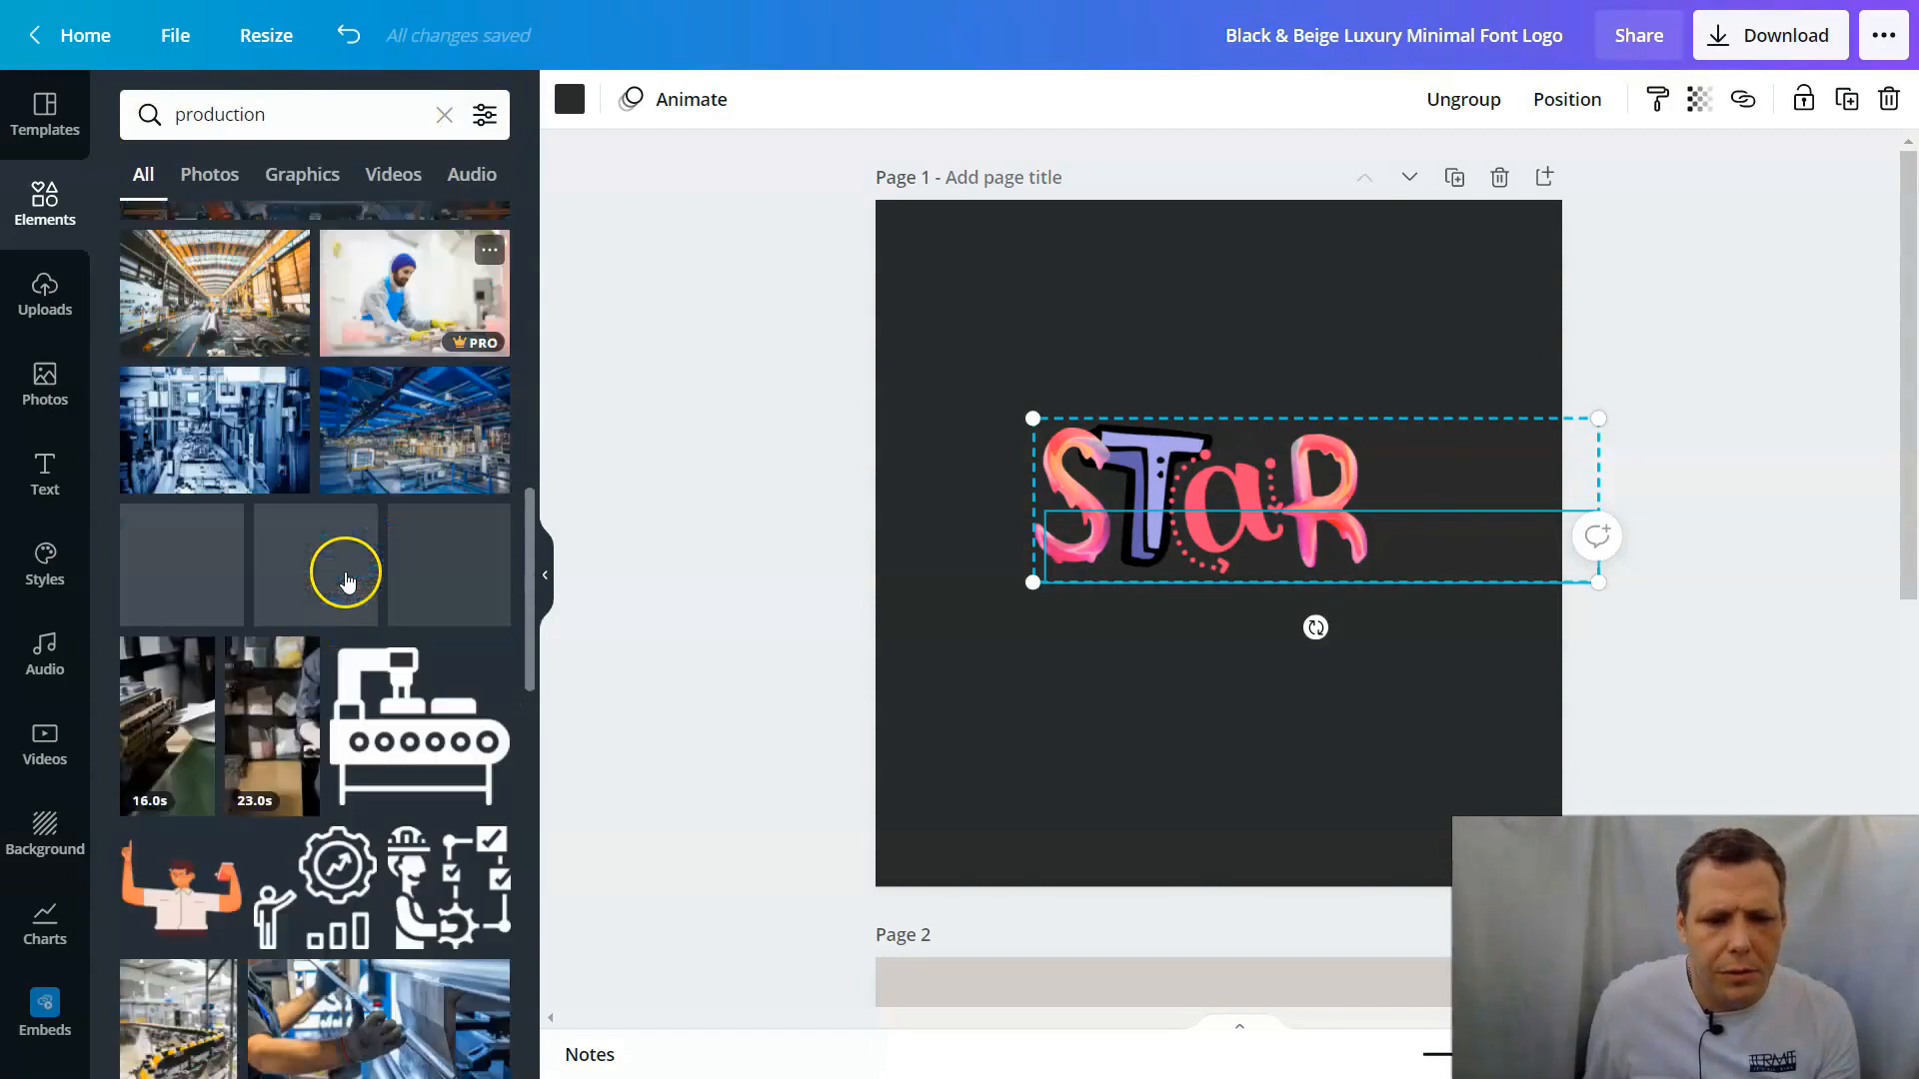
scroll(359, 568, down, 10)
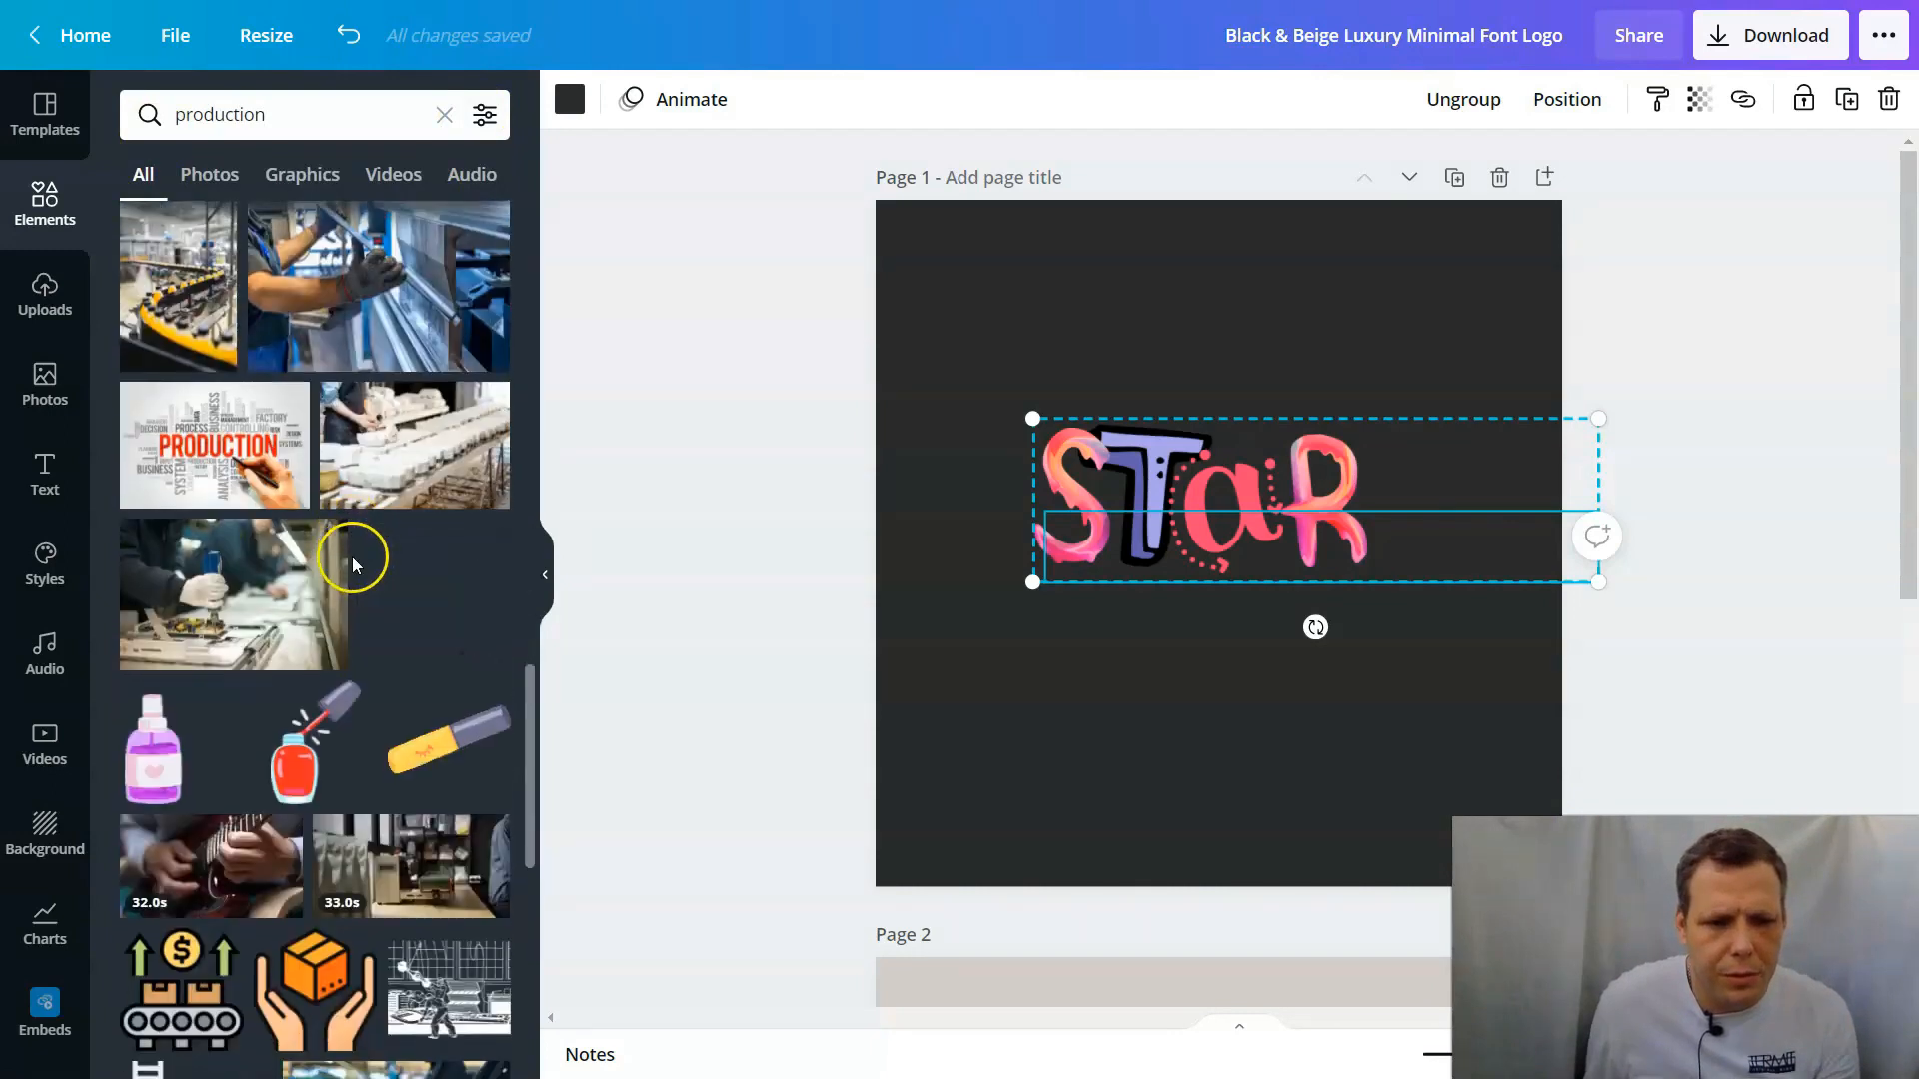
scroll(353, 564, down, 2)
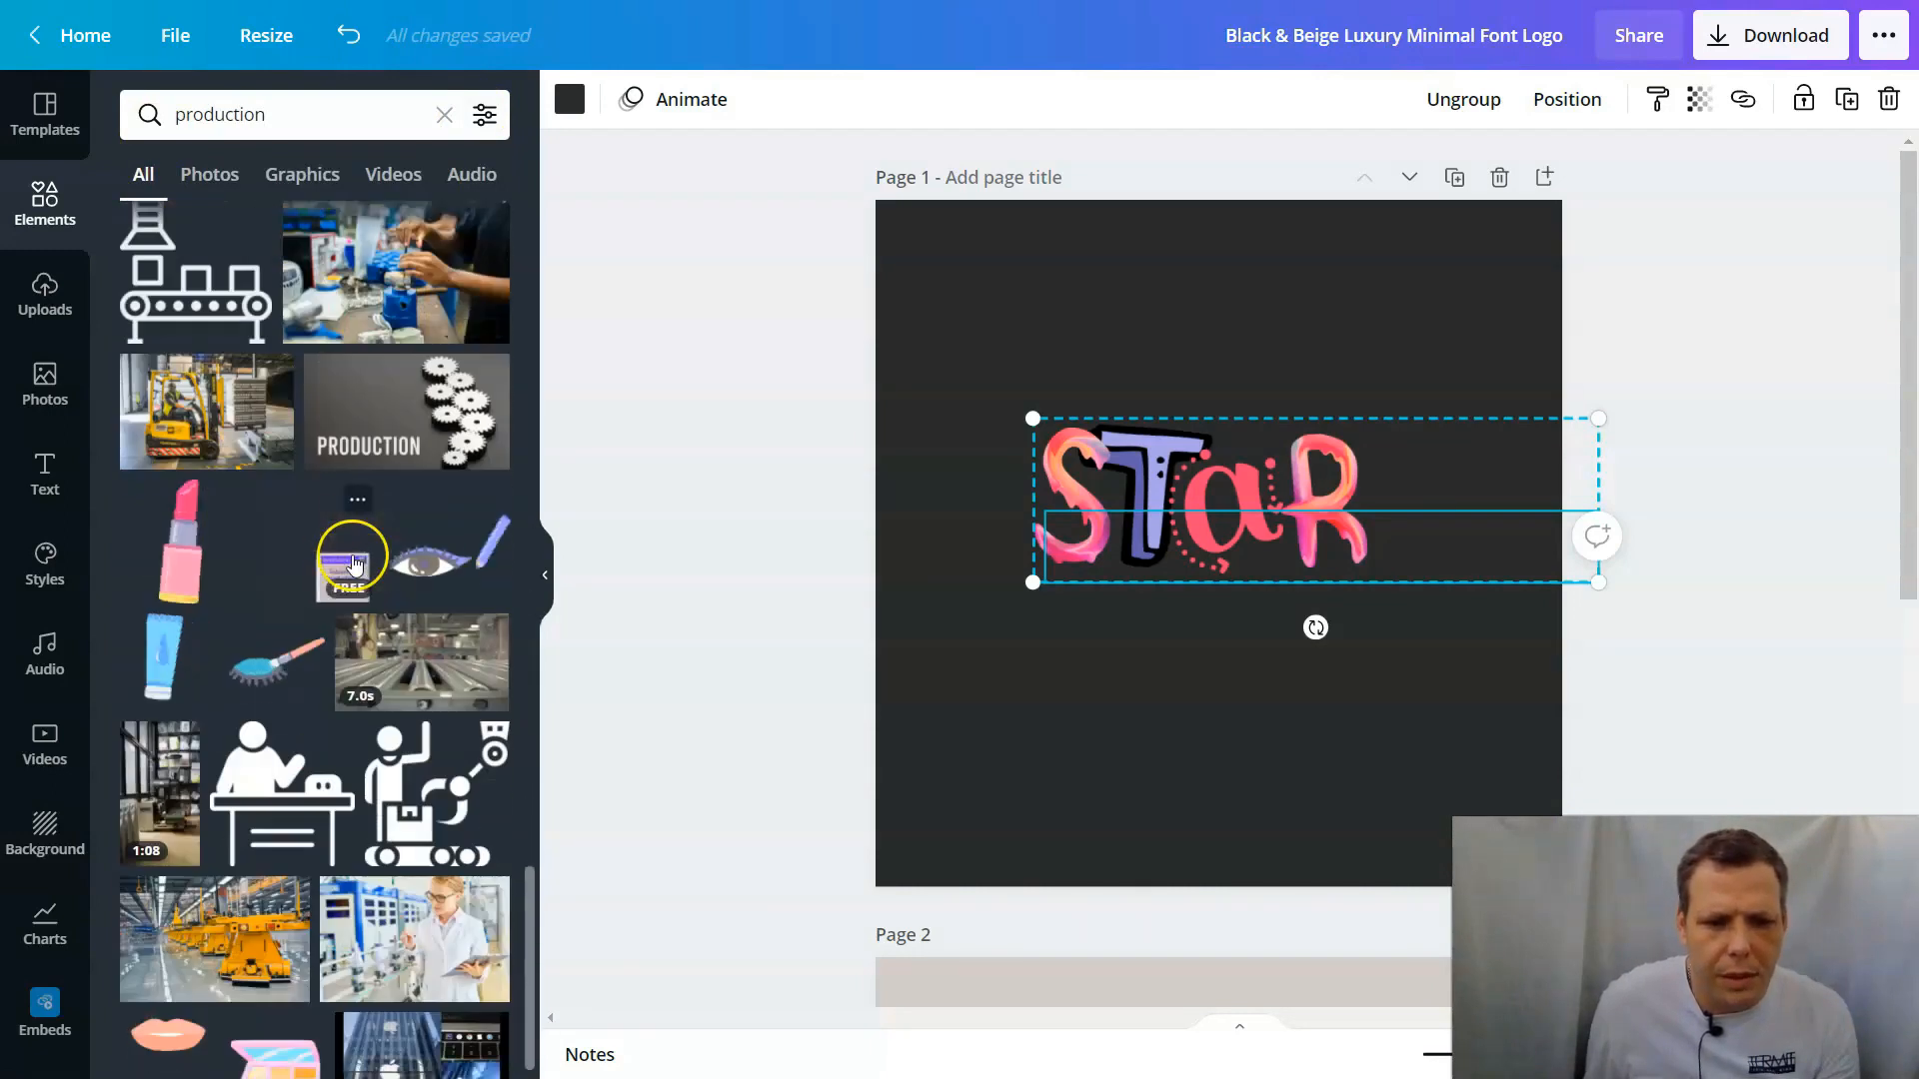
scroll(319, 655, down, 6)
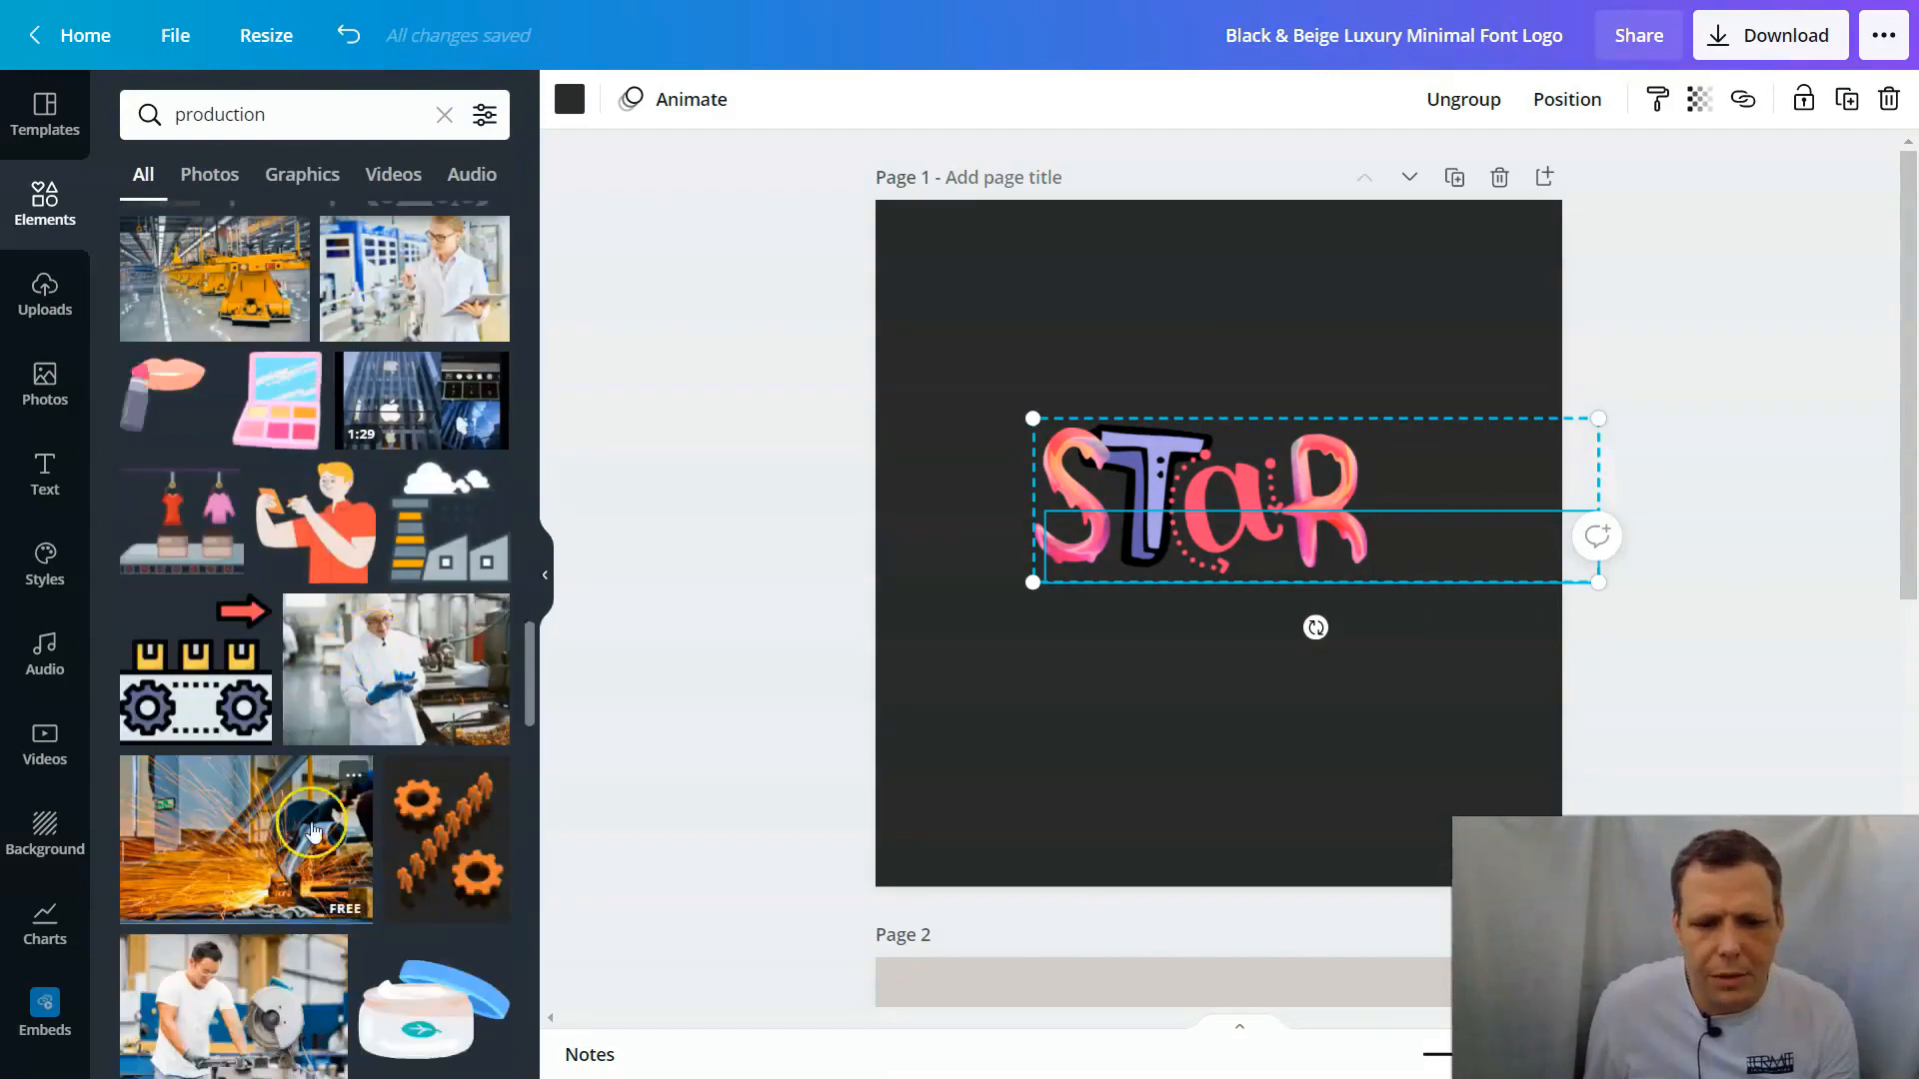
scroll(360, 699, down, 9)
scroll(416, 750, up, 4)
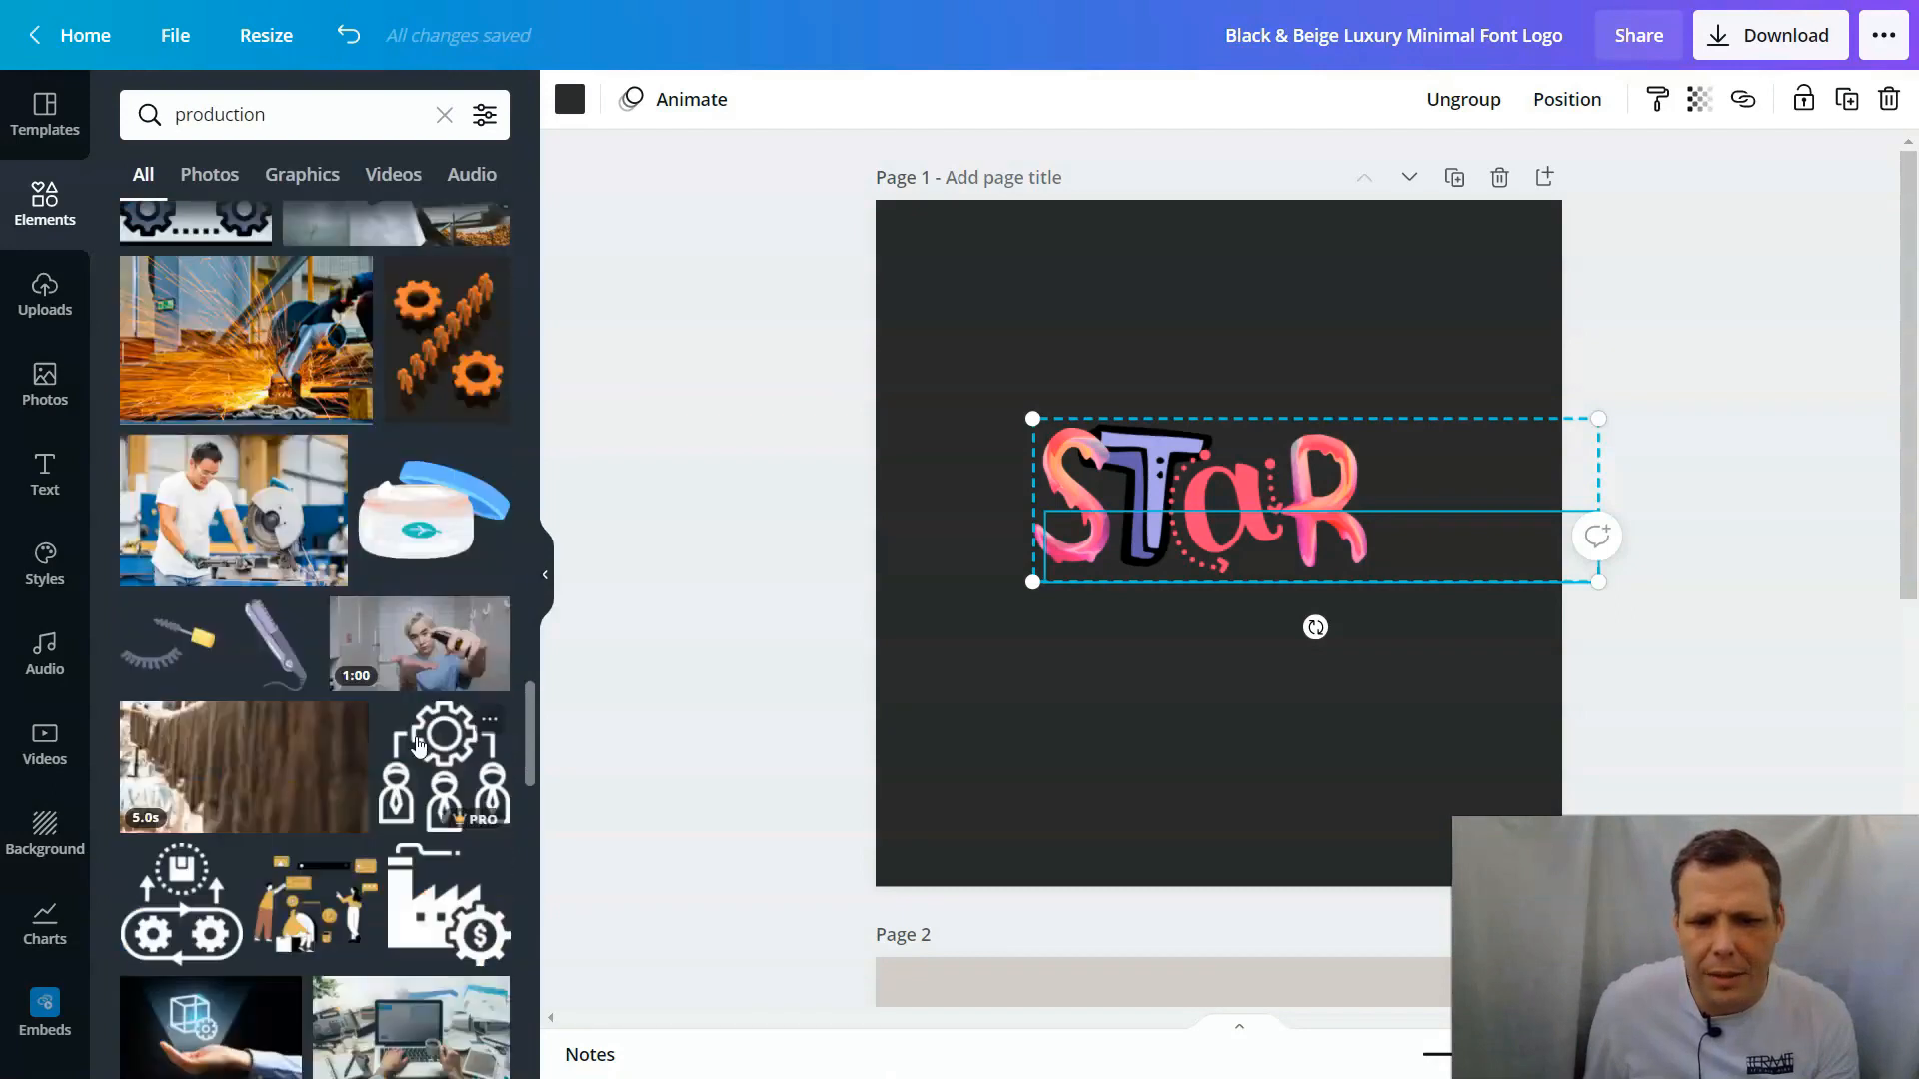
scroll(416, 745, down, 7)
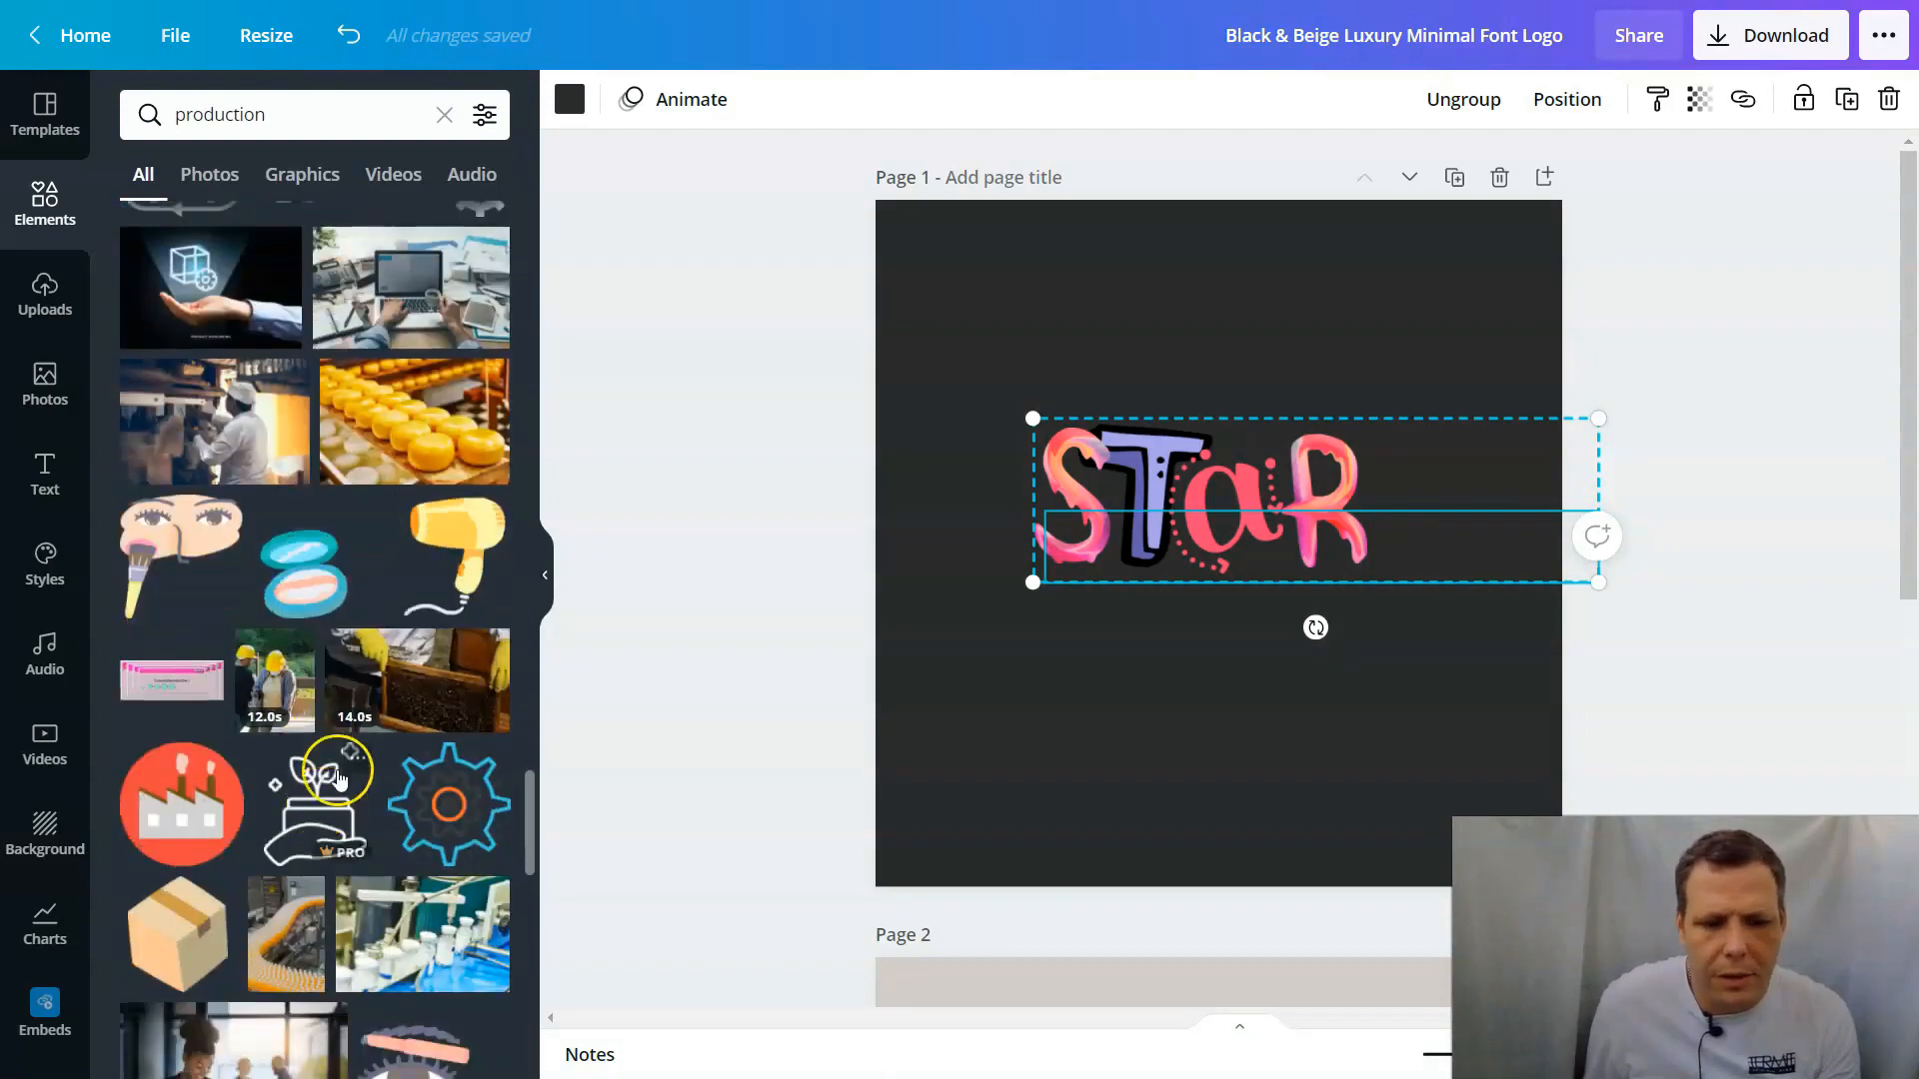
scroll(300, 760, down, 6)
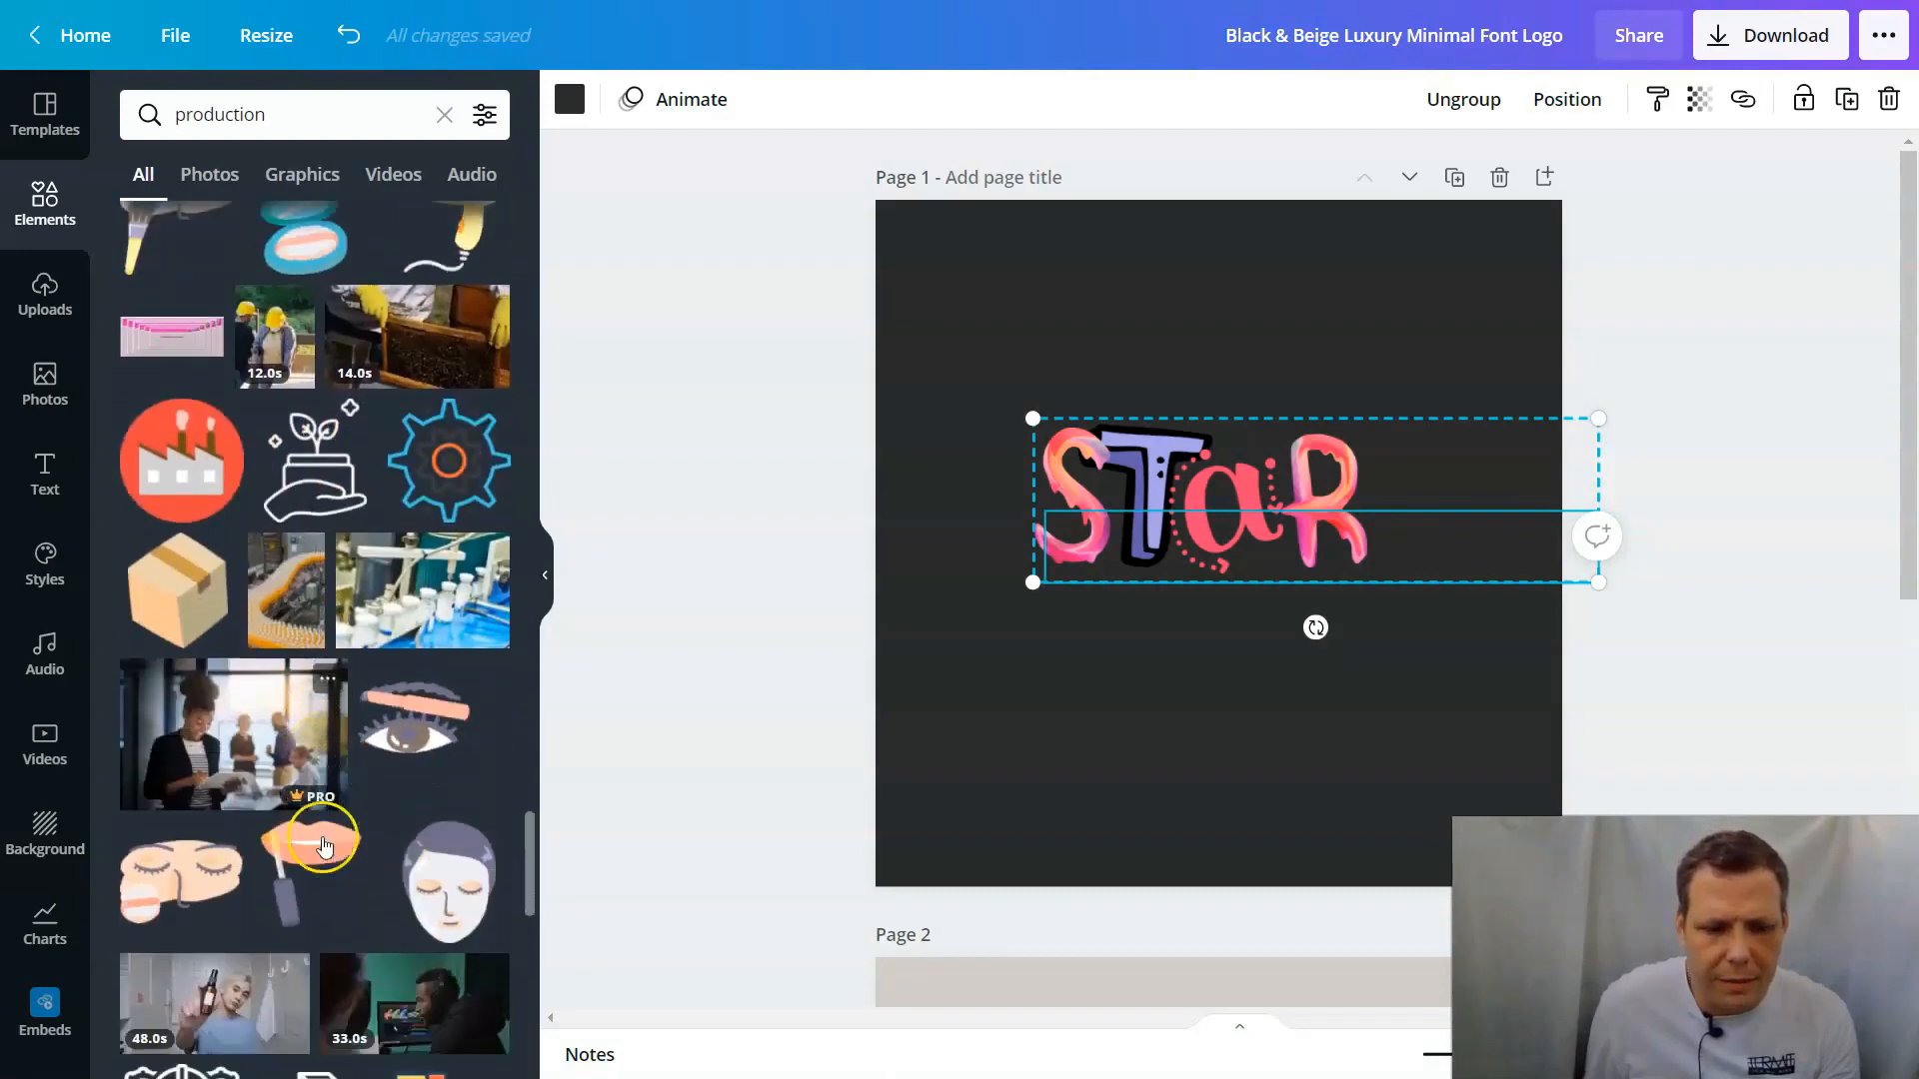
scroll(343, 814, down, 12)
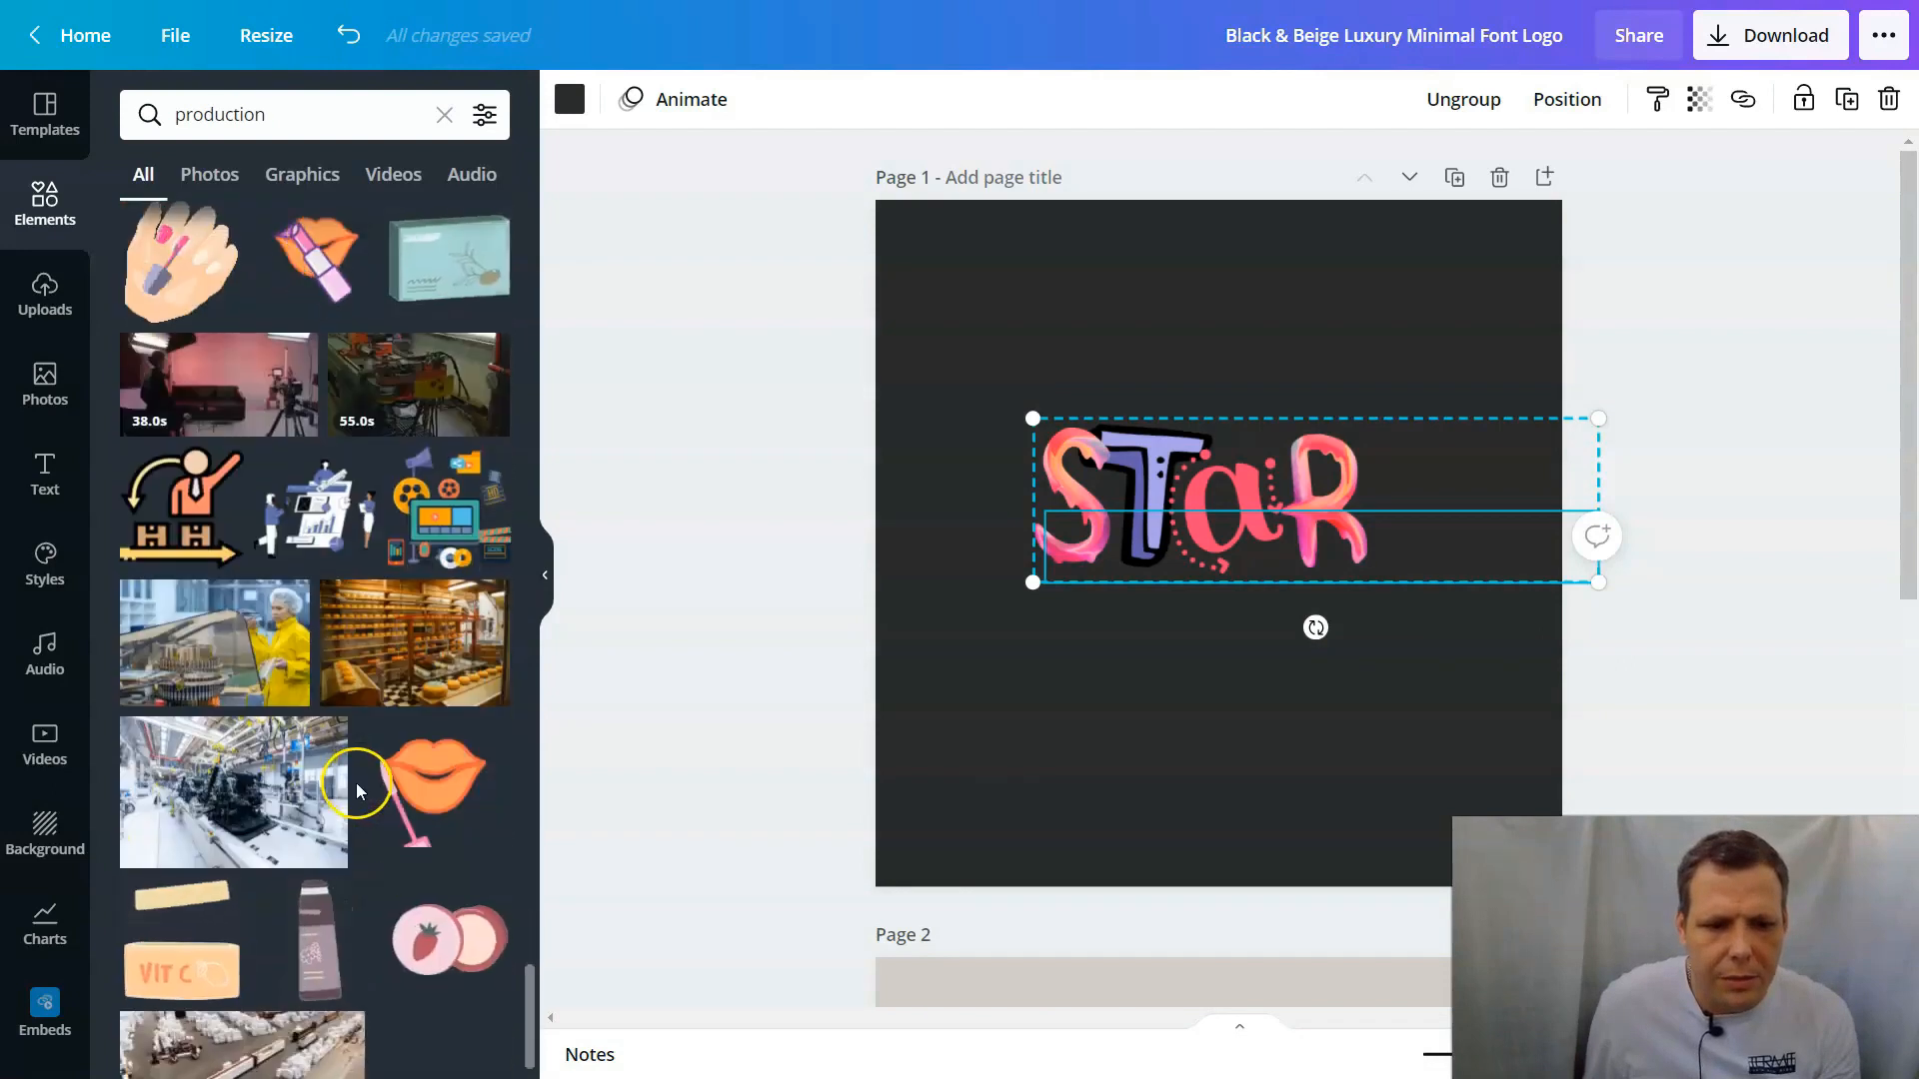
scroll(356, 790, down, 10)
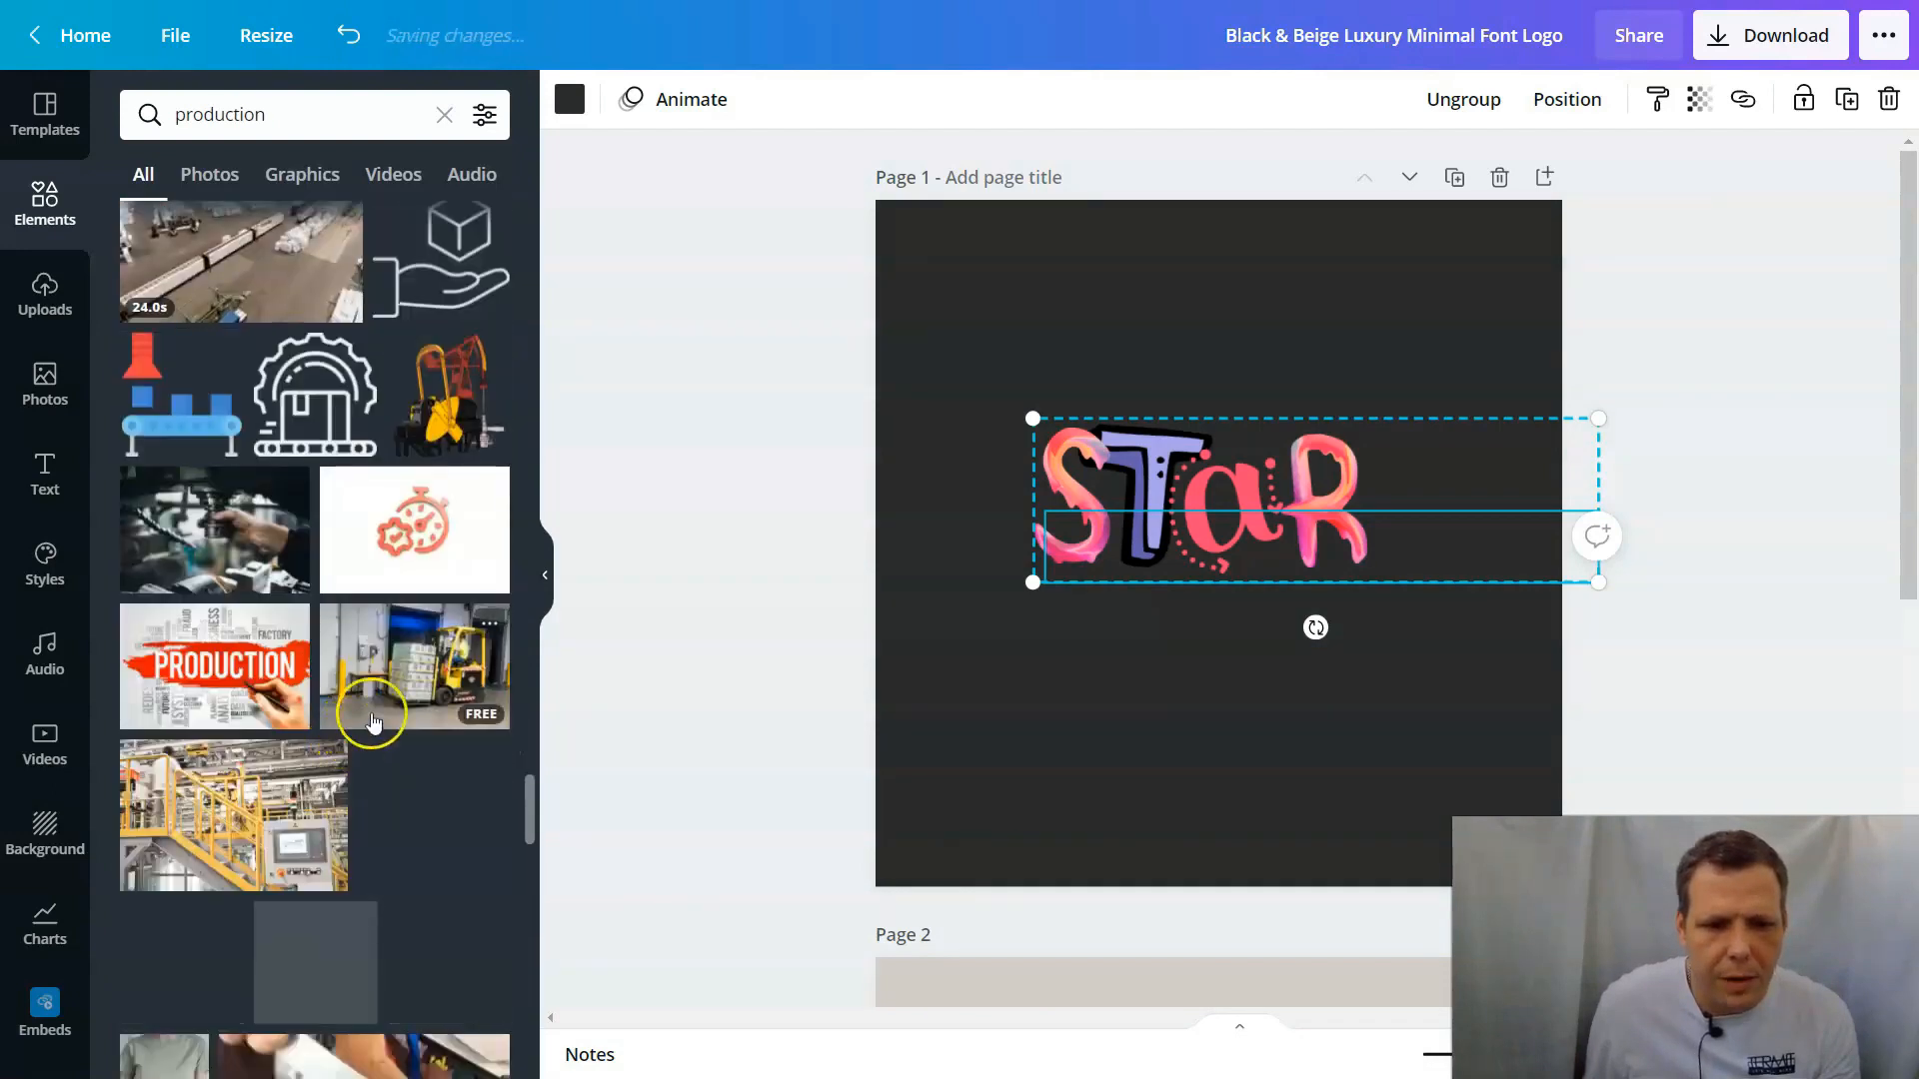
scroll(372, 713, down, 3)
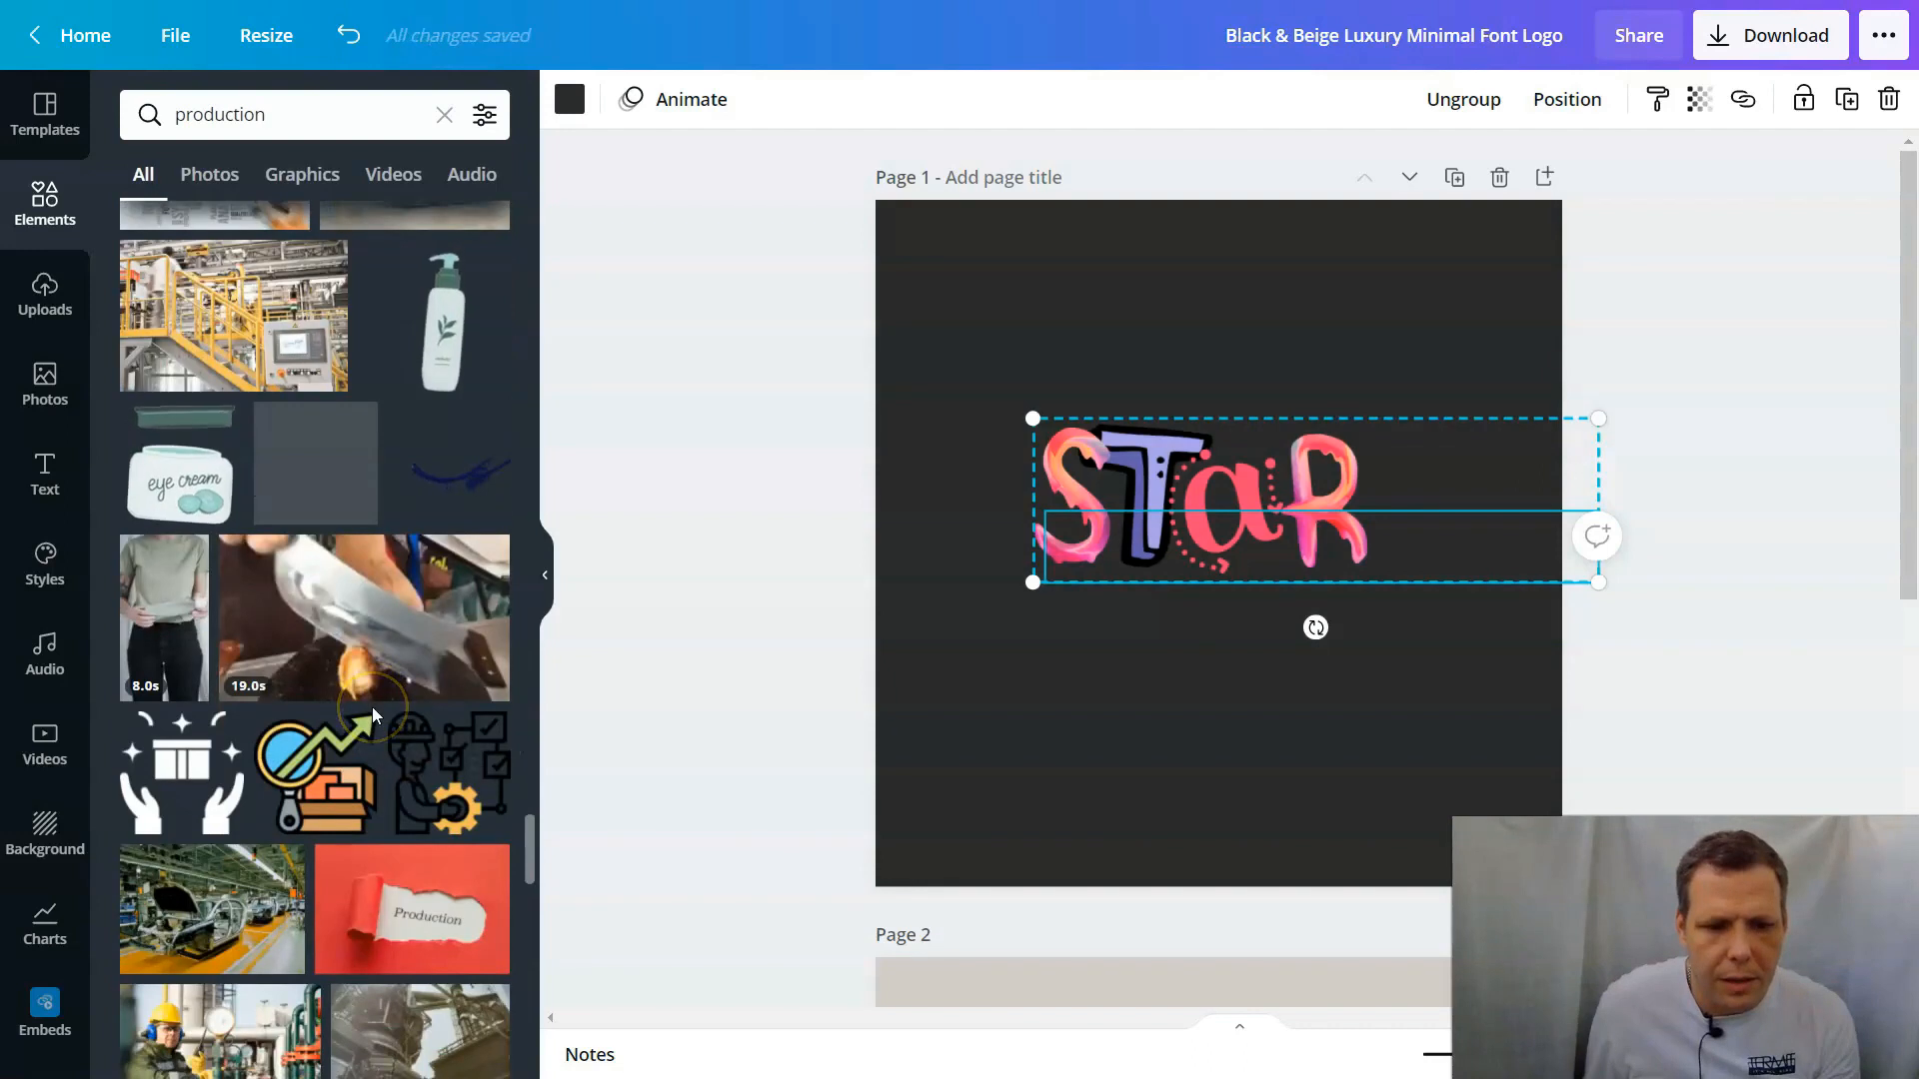
Step: Add the graphic of two hands under a gift box with sparkles to page 1 and enlarge it over the lettering
drag(180, 770, 1079, 330)
drag(1295, 266, 1214, 652)
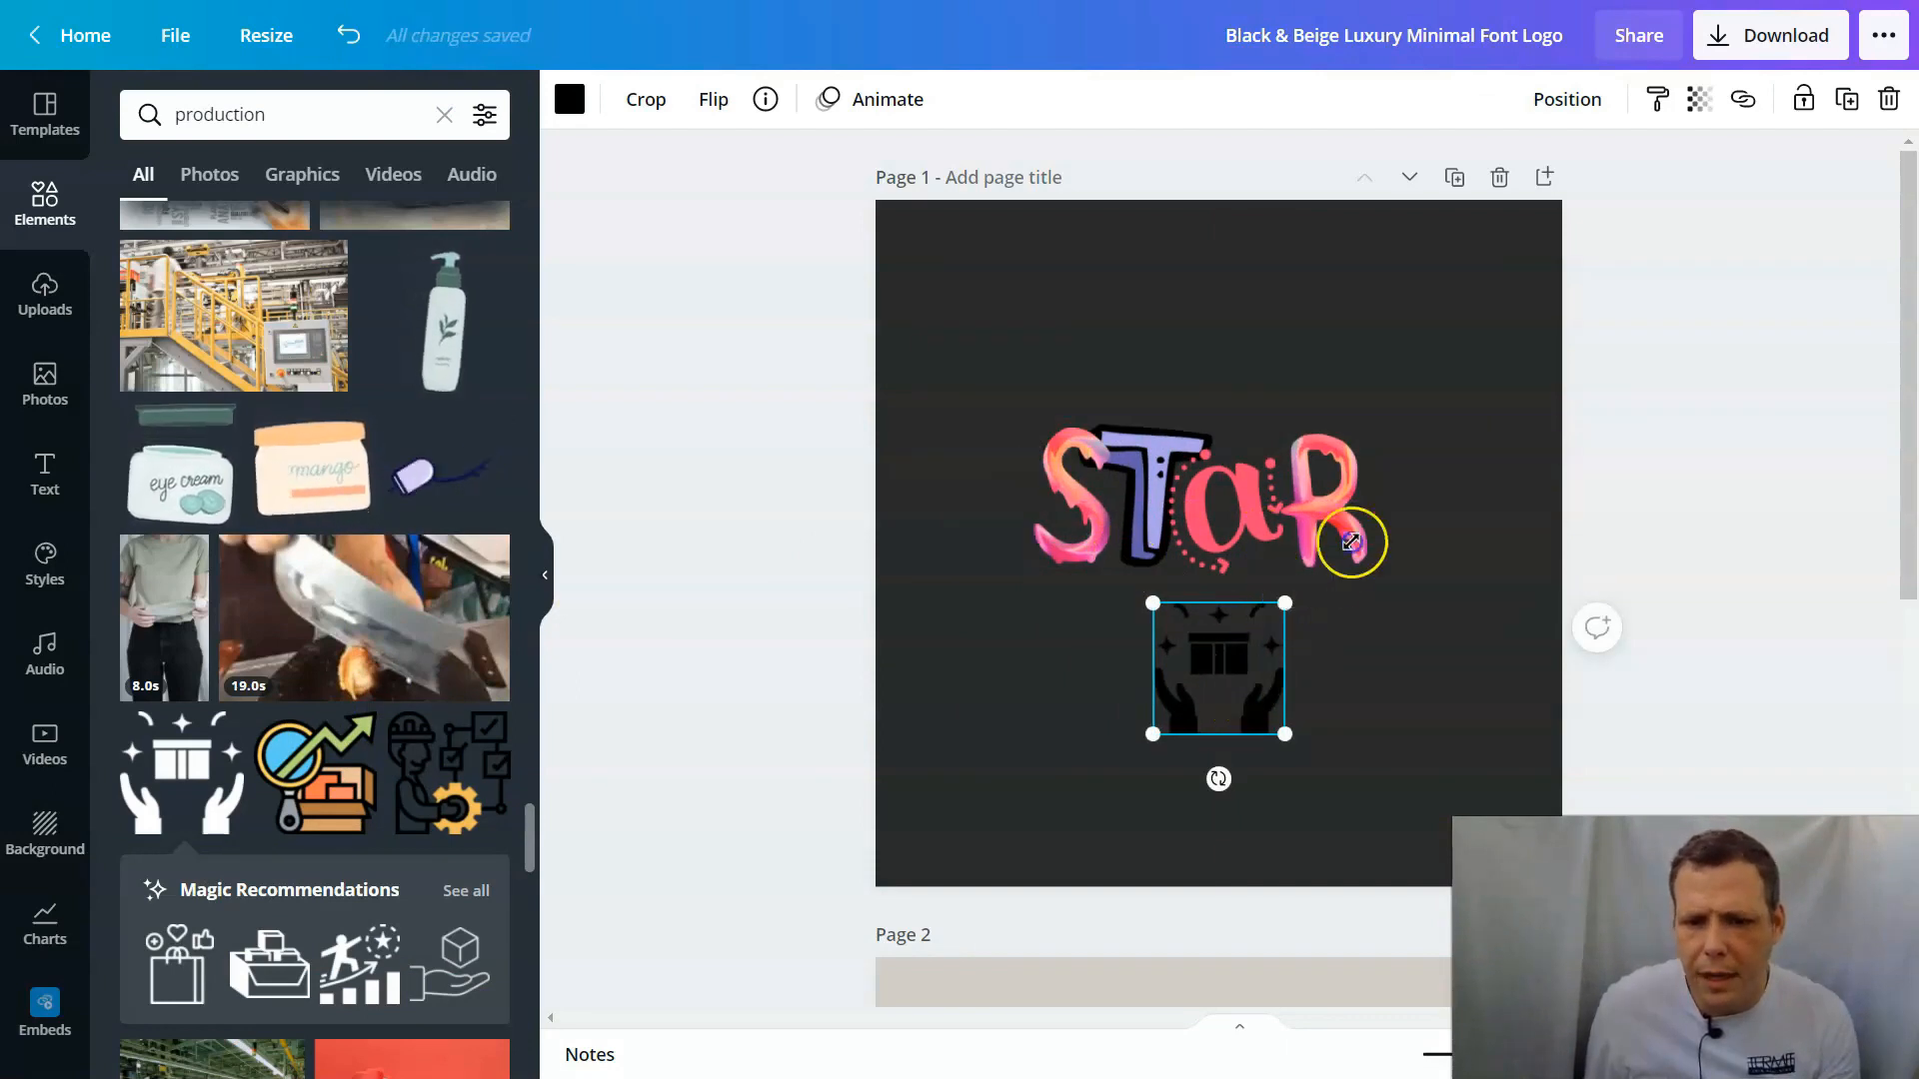
drag(1351, 542, 1414, 455)
drag(1316, 621, 1291, 660)
drag(1342, 552, 1456, 450)
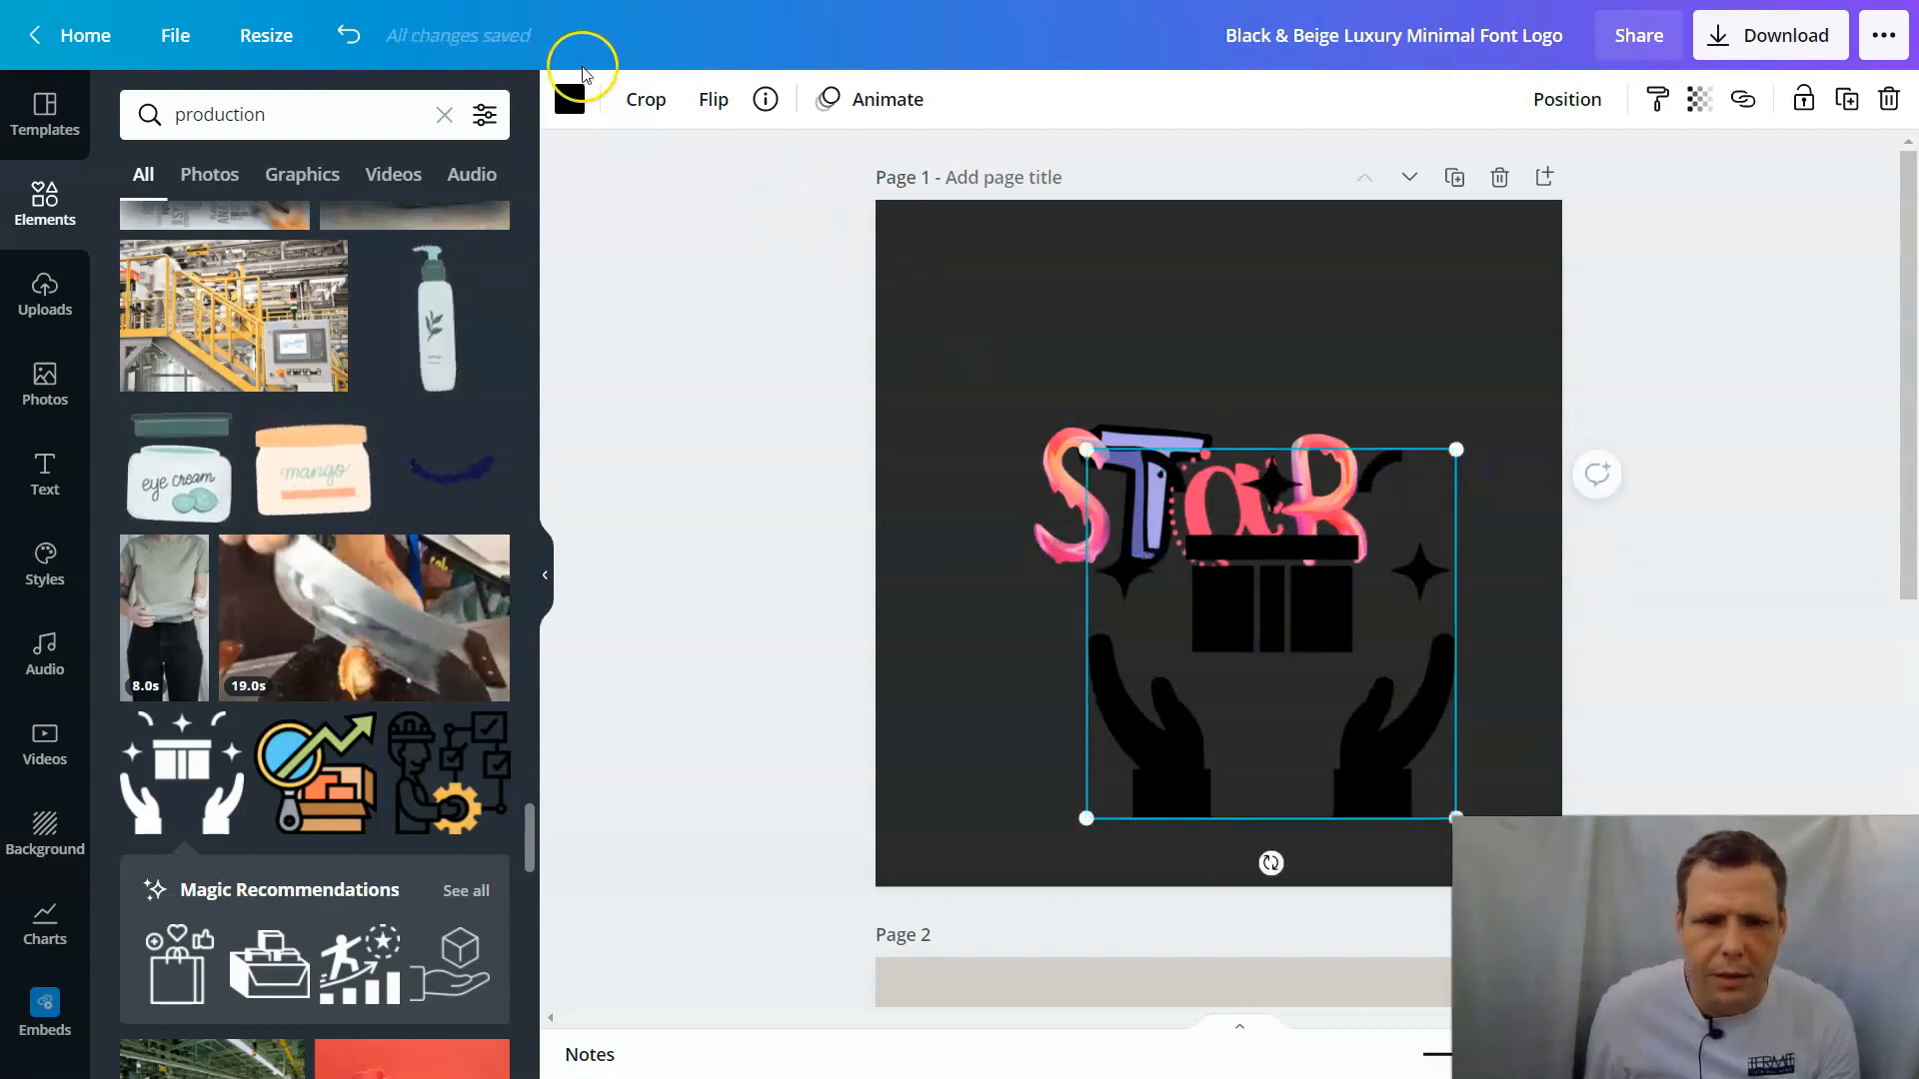
Step: Recolor the gift-box hands graphic beige, enlarge it to about 315 × 315, and center it over the STaR lettering
click(571, 94)
click(483, 240)
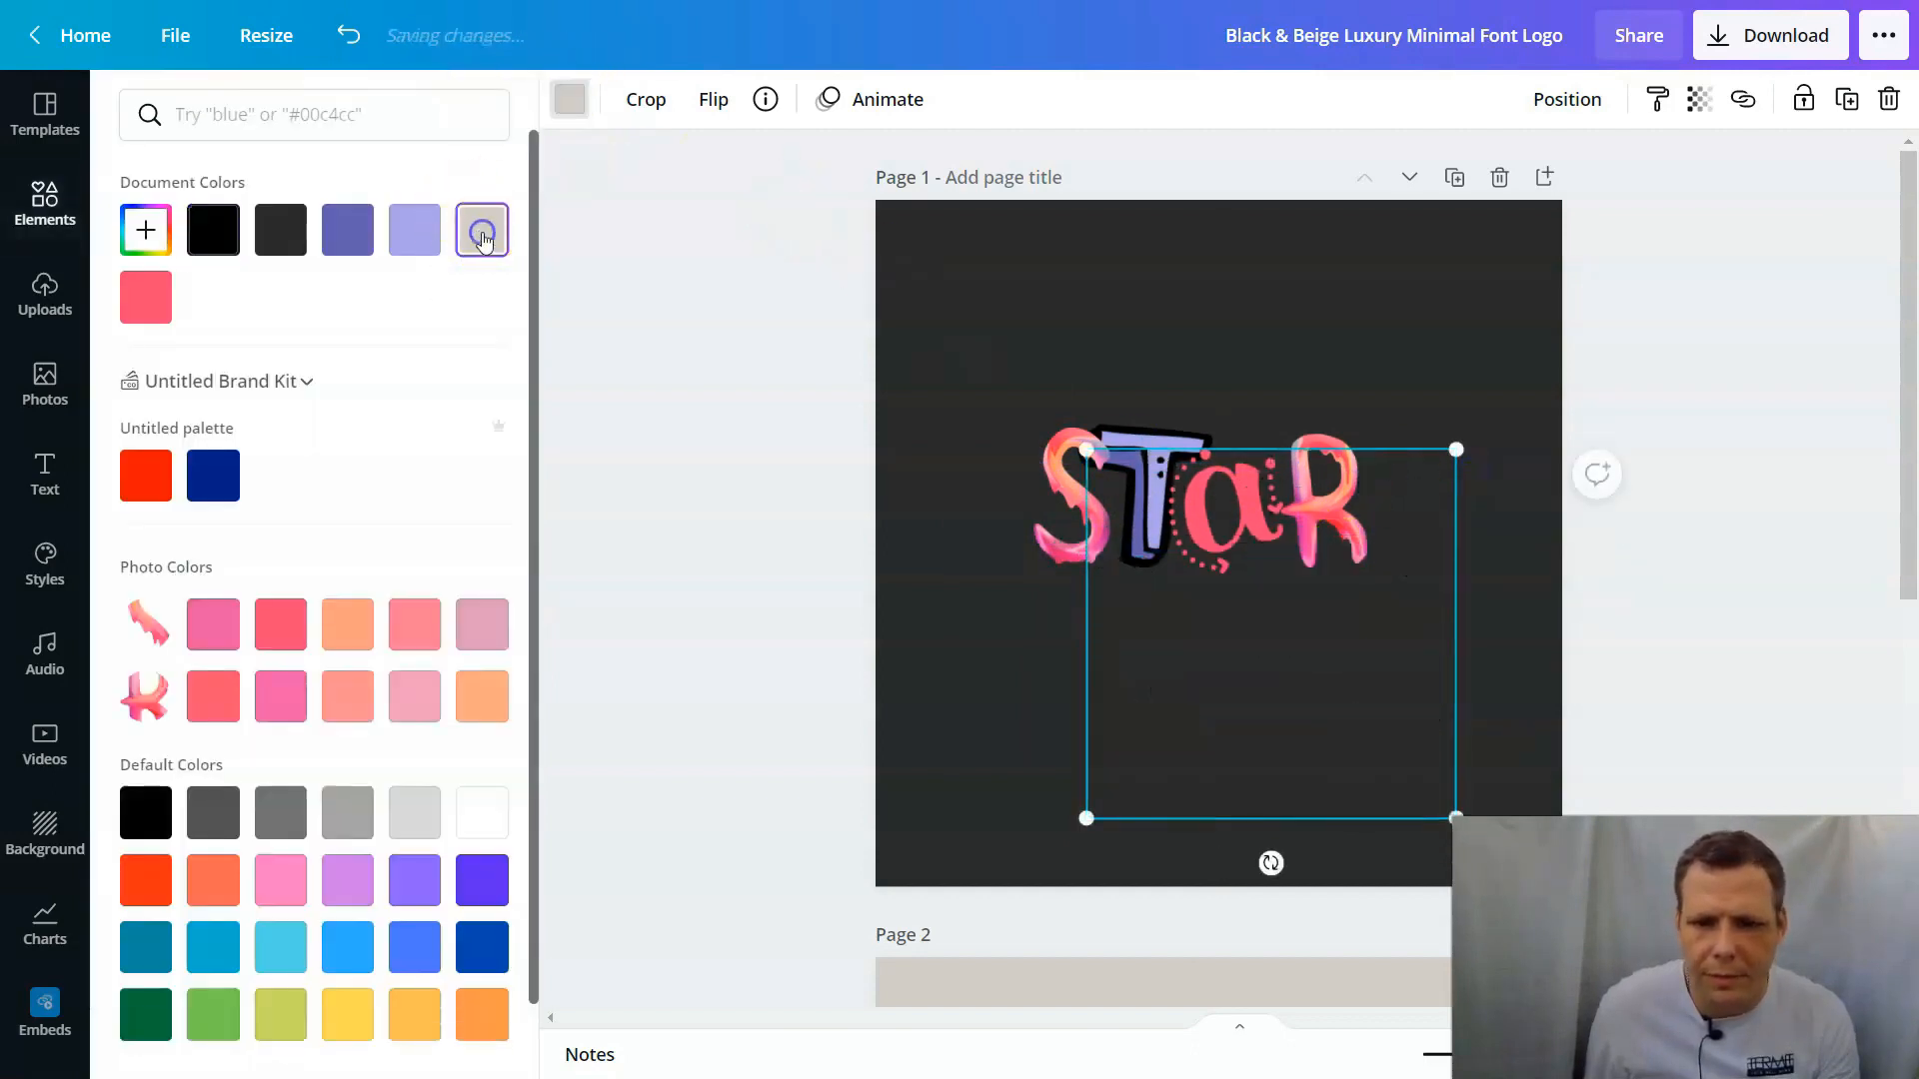
drag(1268, 621, 1200, 592)
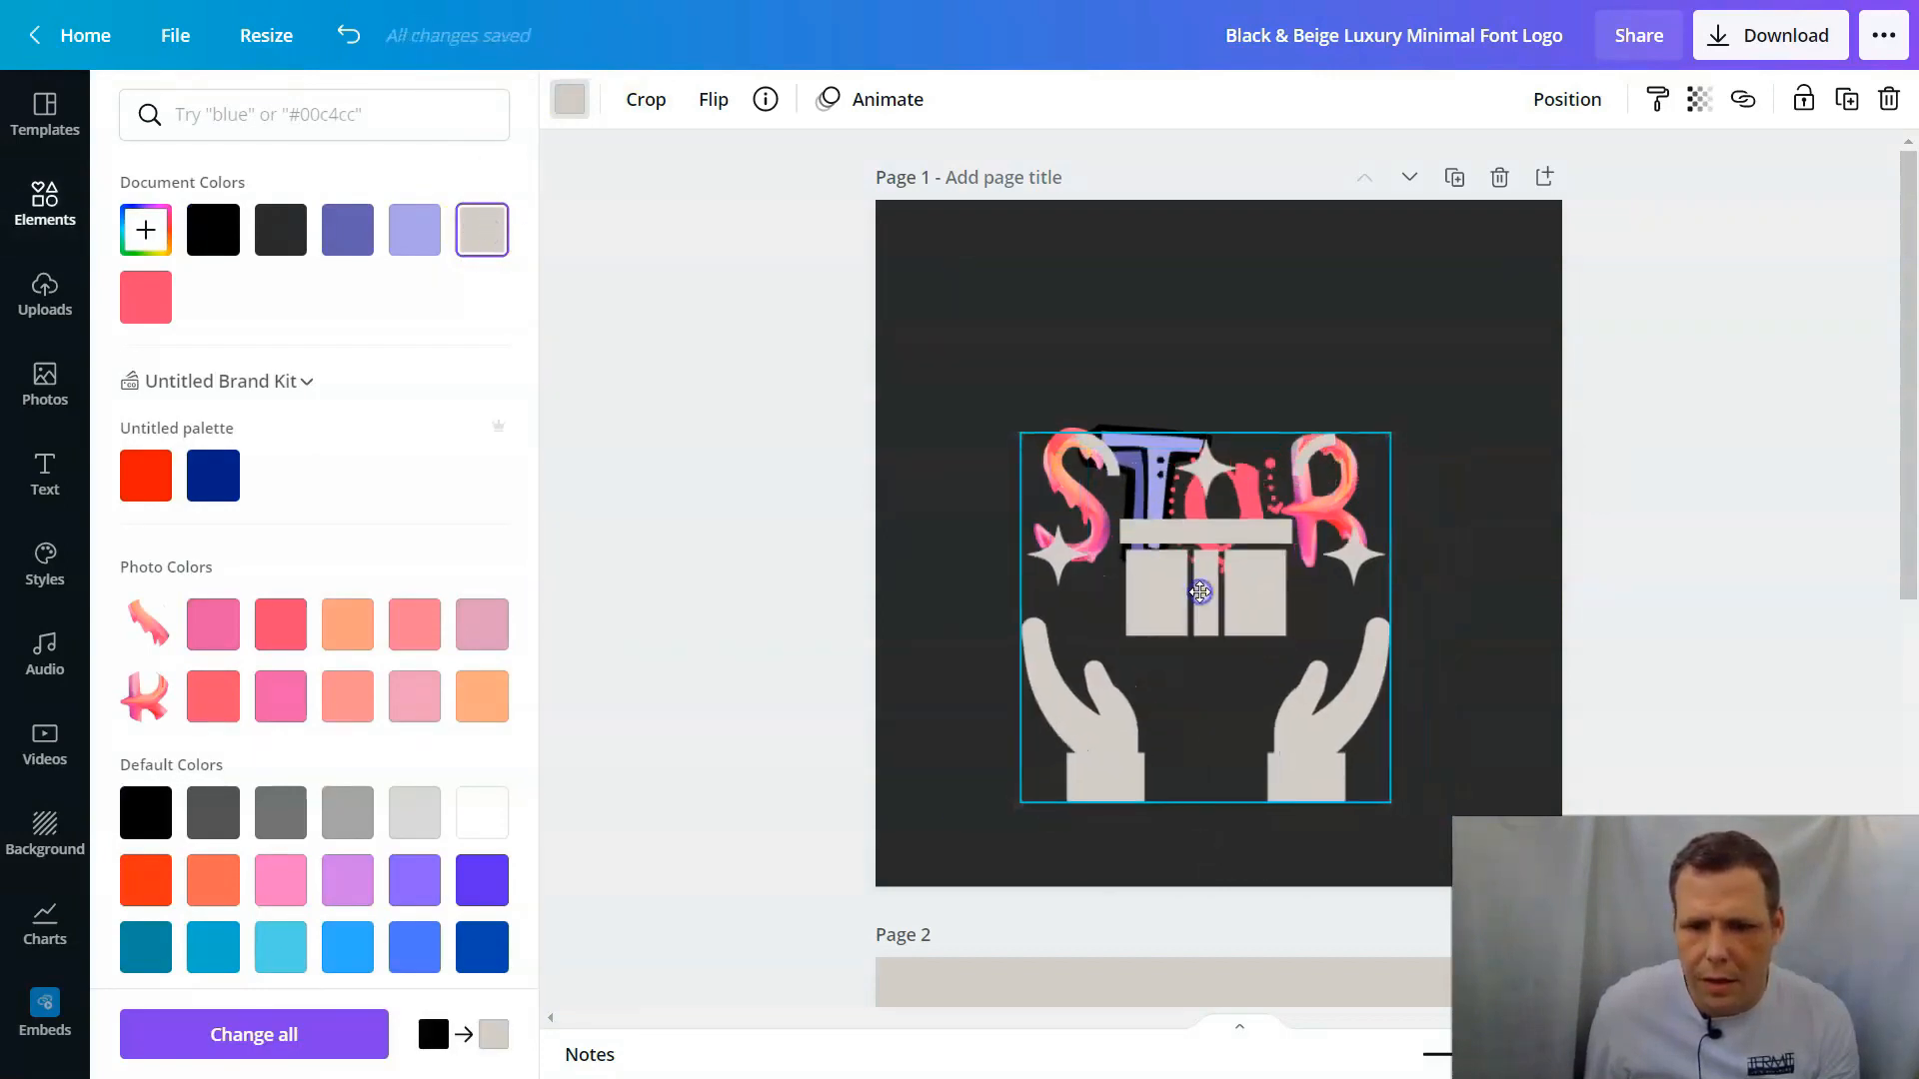
drag(1399, 431, 1446, 371)
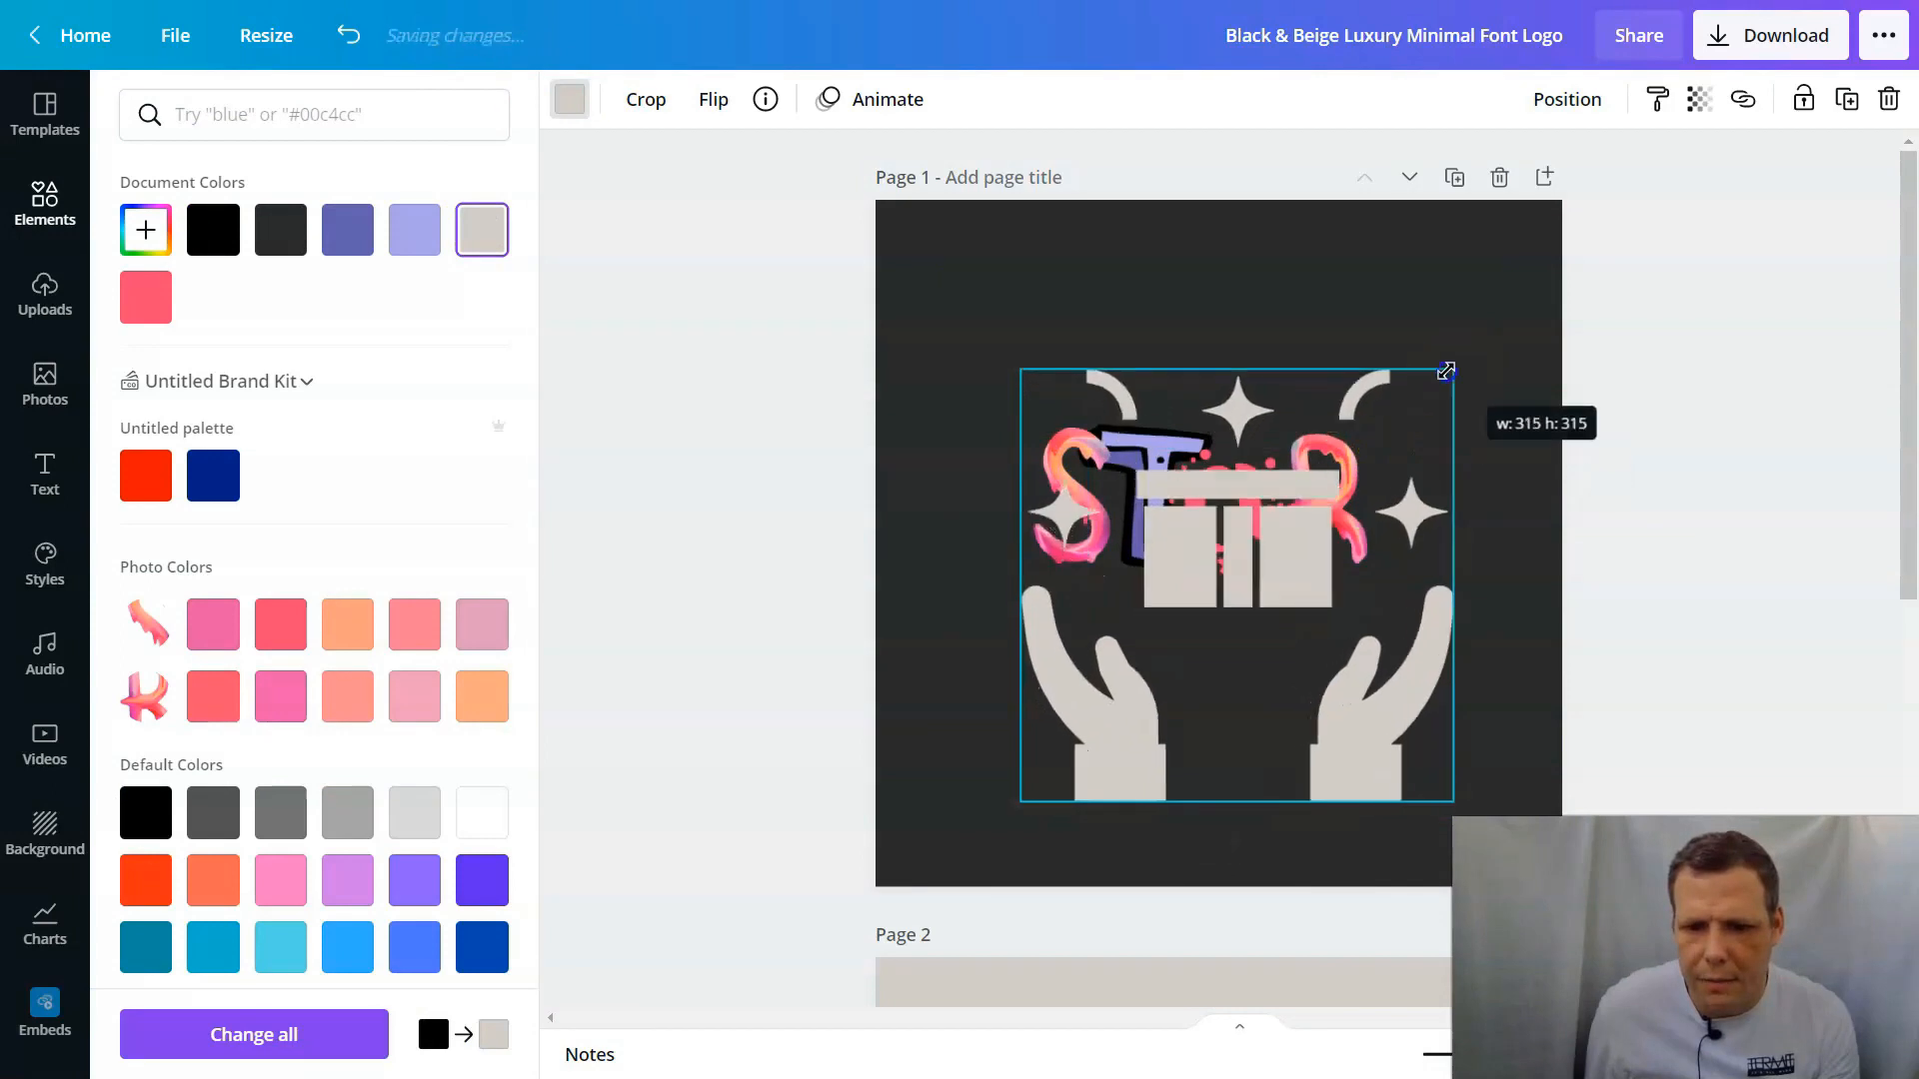
drag(1265, 560, 1250, 511)
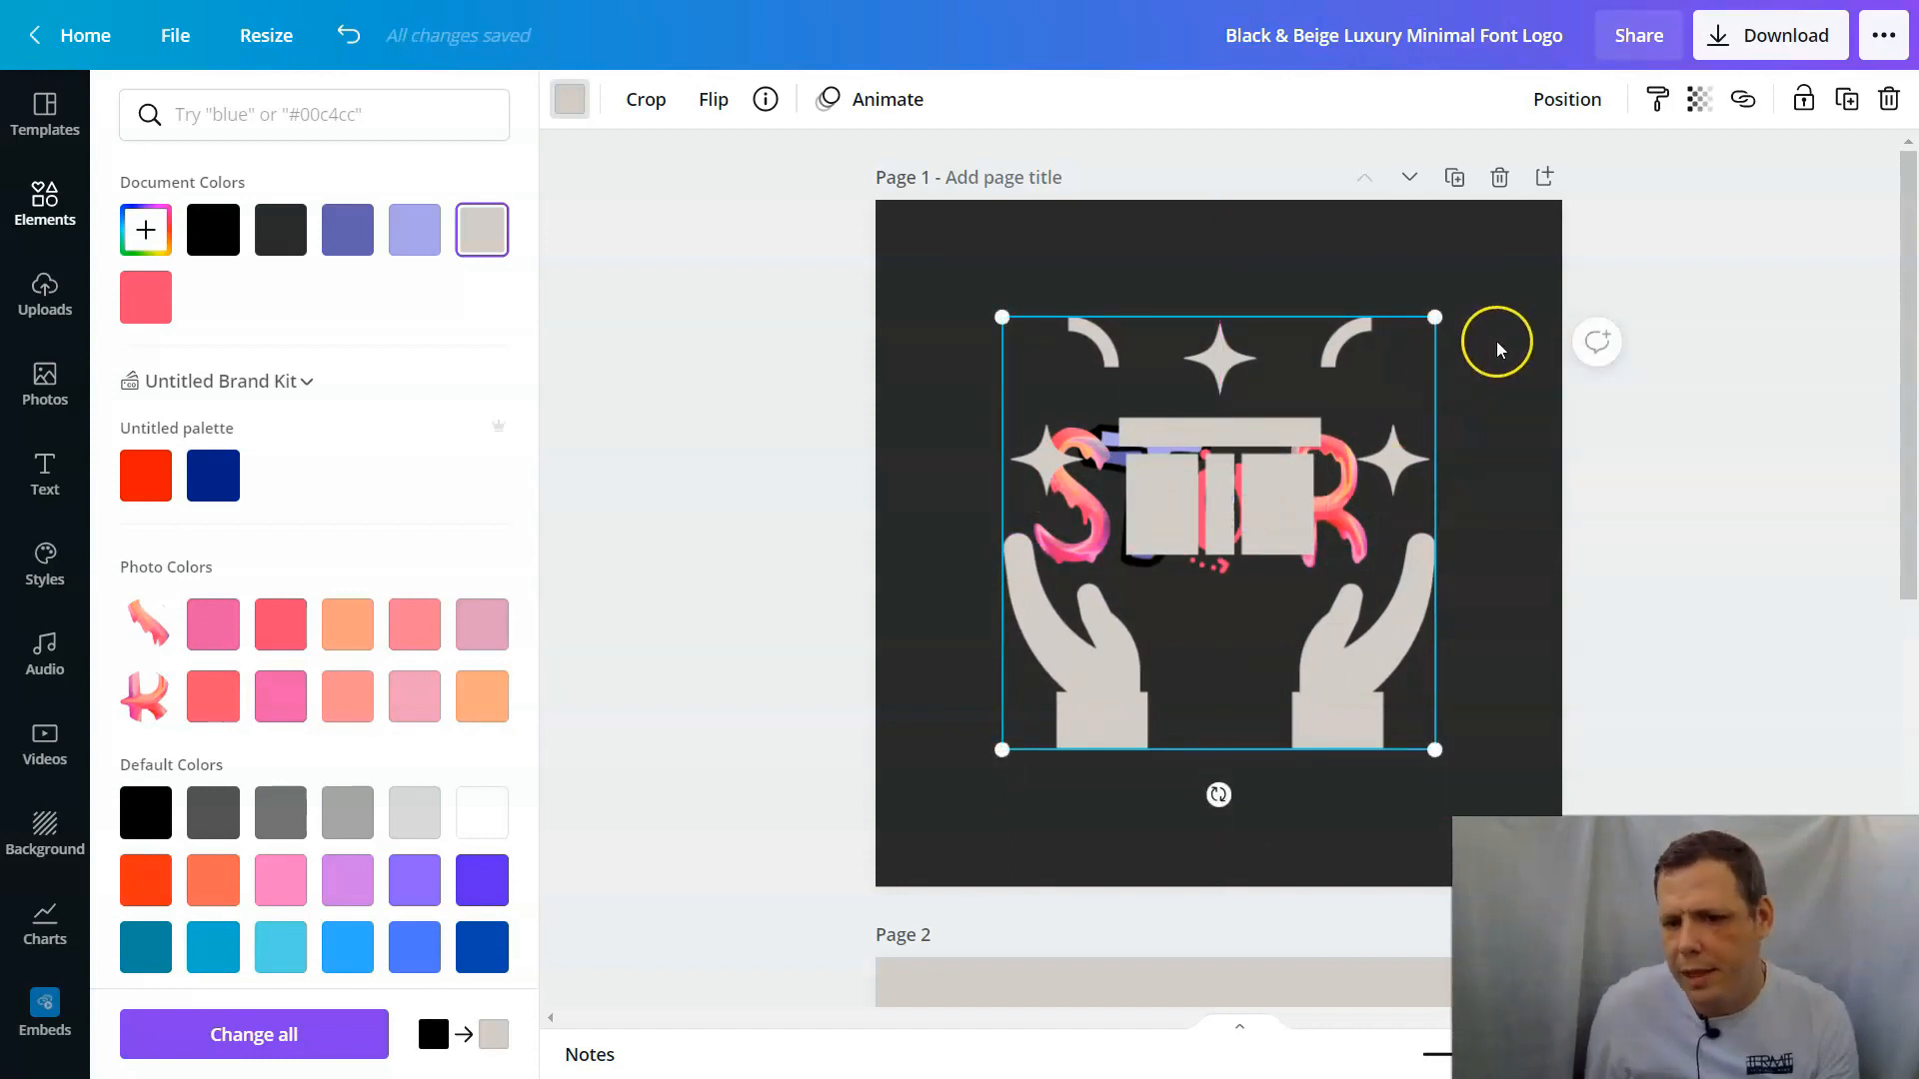
Step: Send the gift-box hands graphic behind the STaR lettering and shift the lettering slightly up and to the right
right_click(1345, 386)
click(1445, 575)
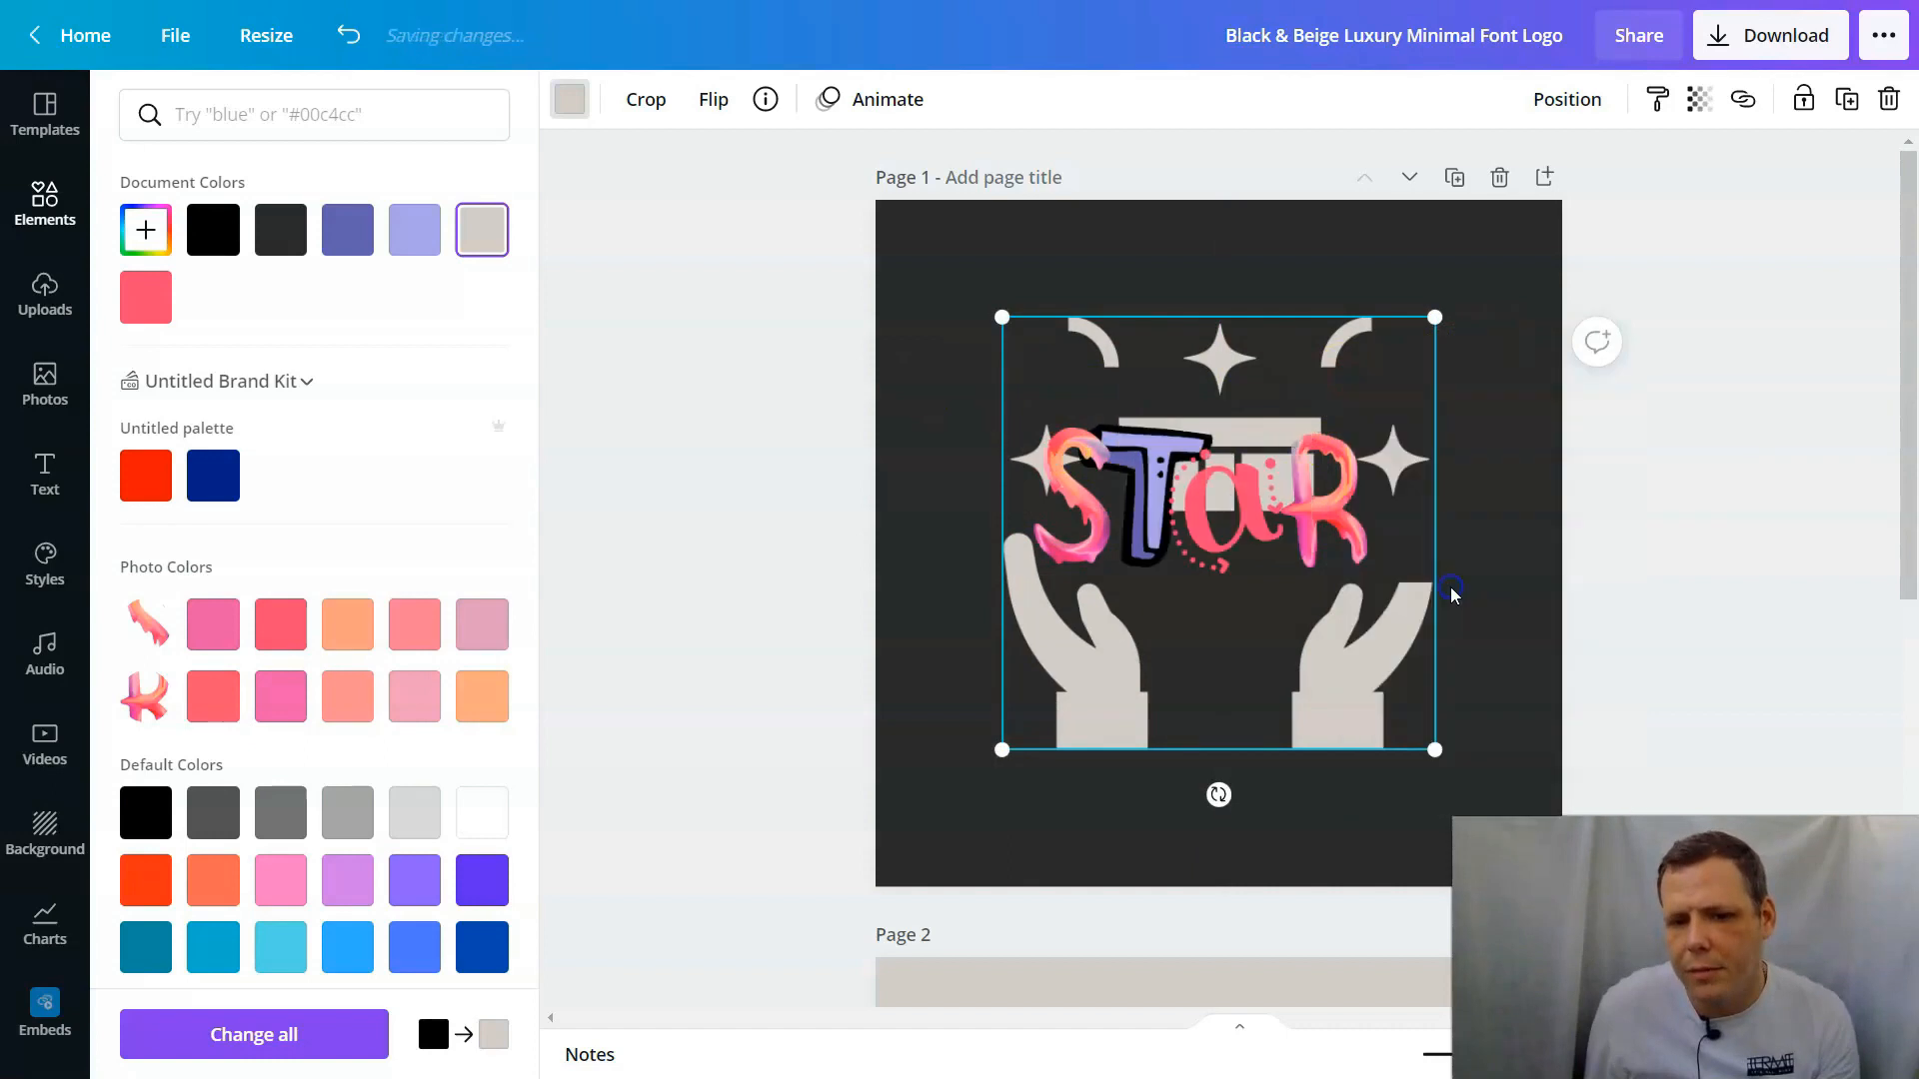
drag(1199, 491, 1209, 463)
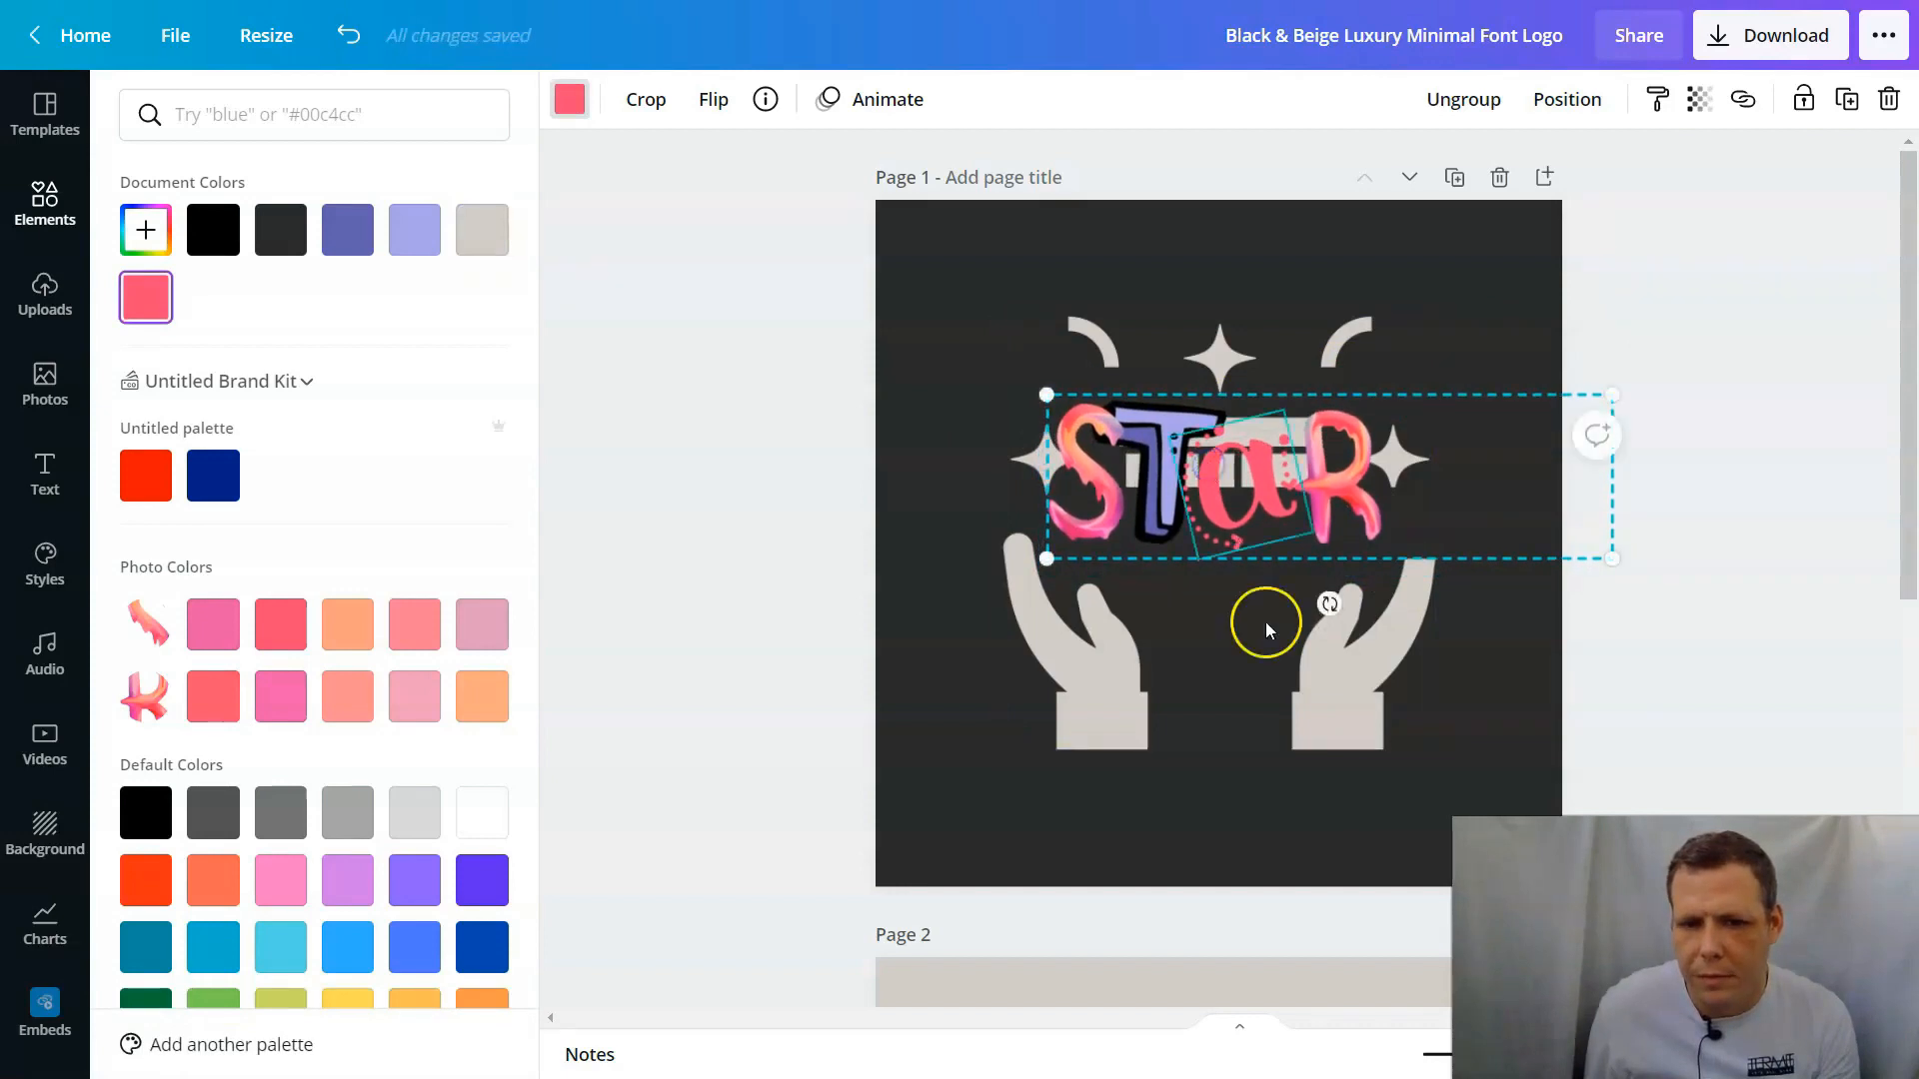
Step: Move the gift-box hands graphic down until its box sits below the STaR lettering, overlapping the page's lower edge
click(1244, 683)
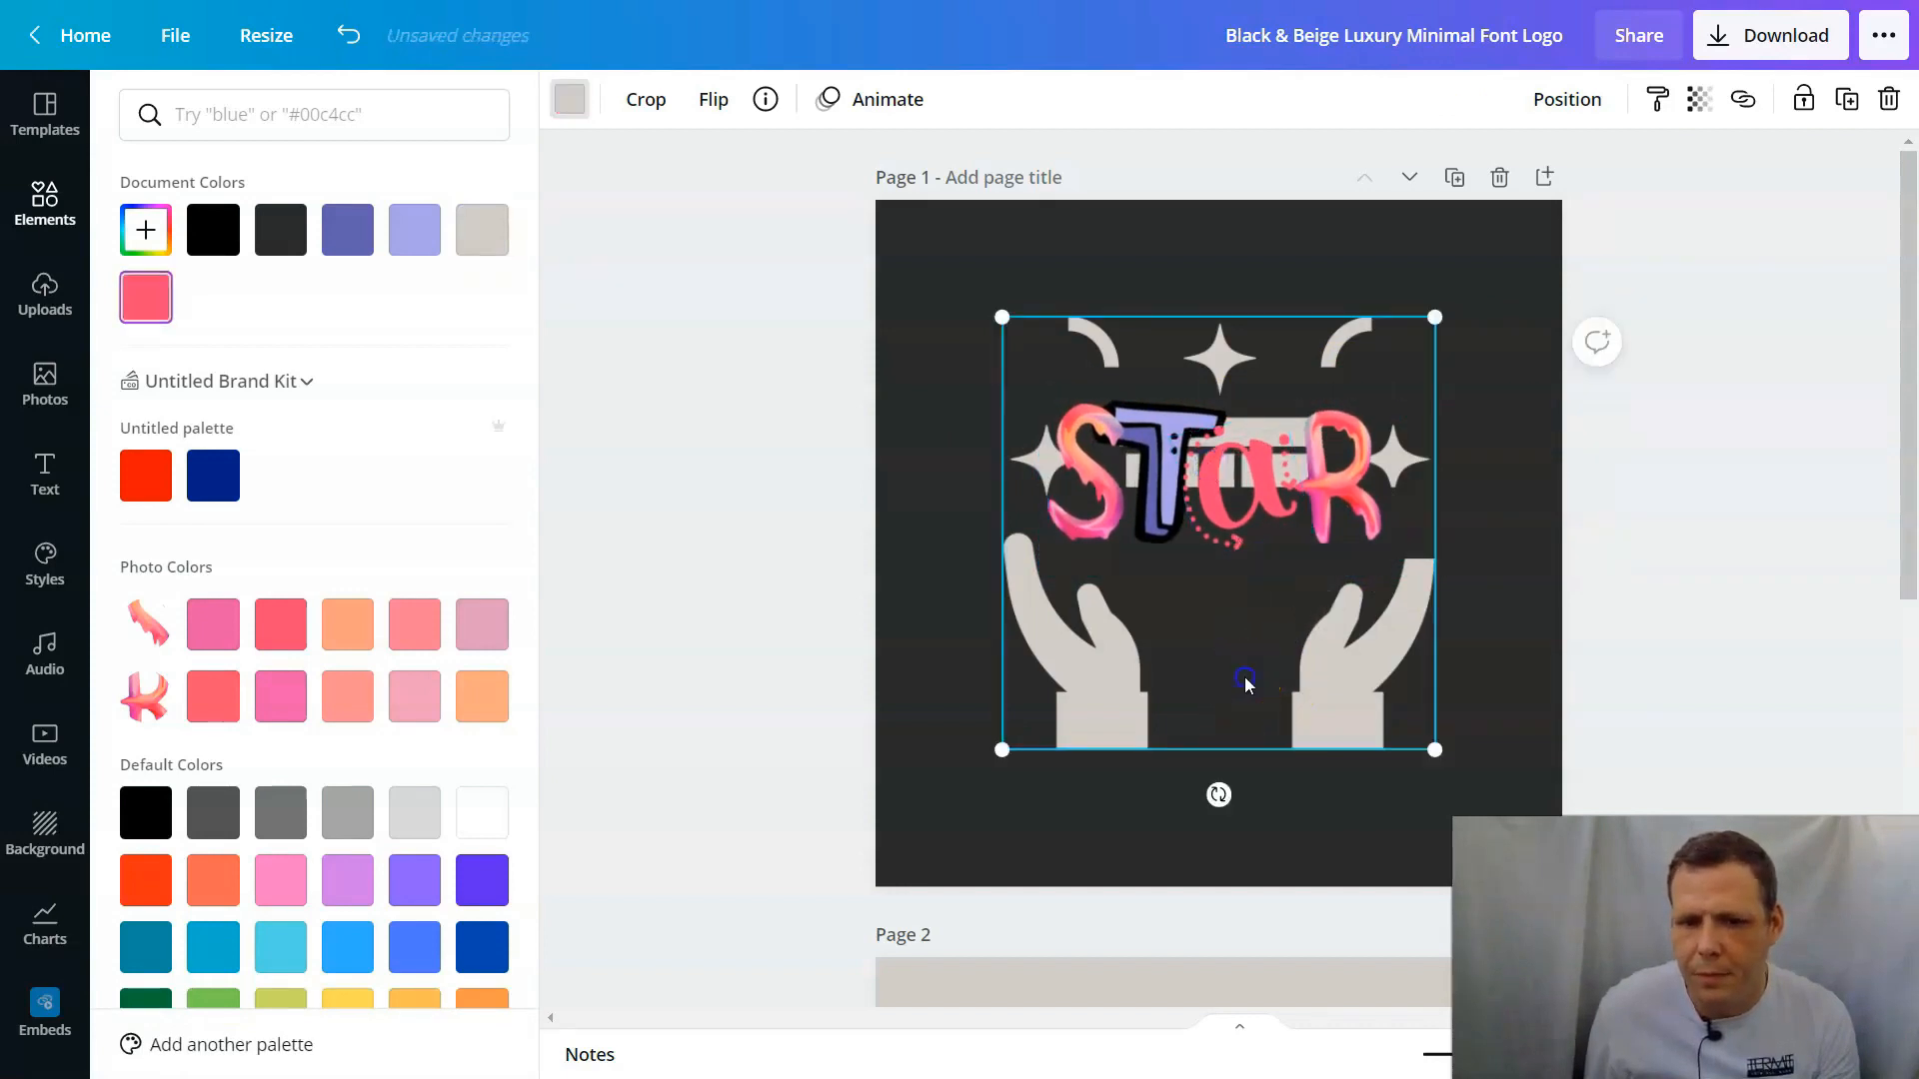
click(1147, 378)
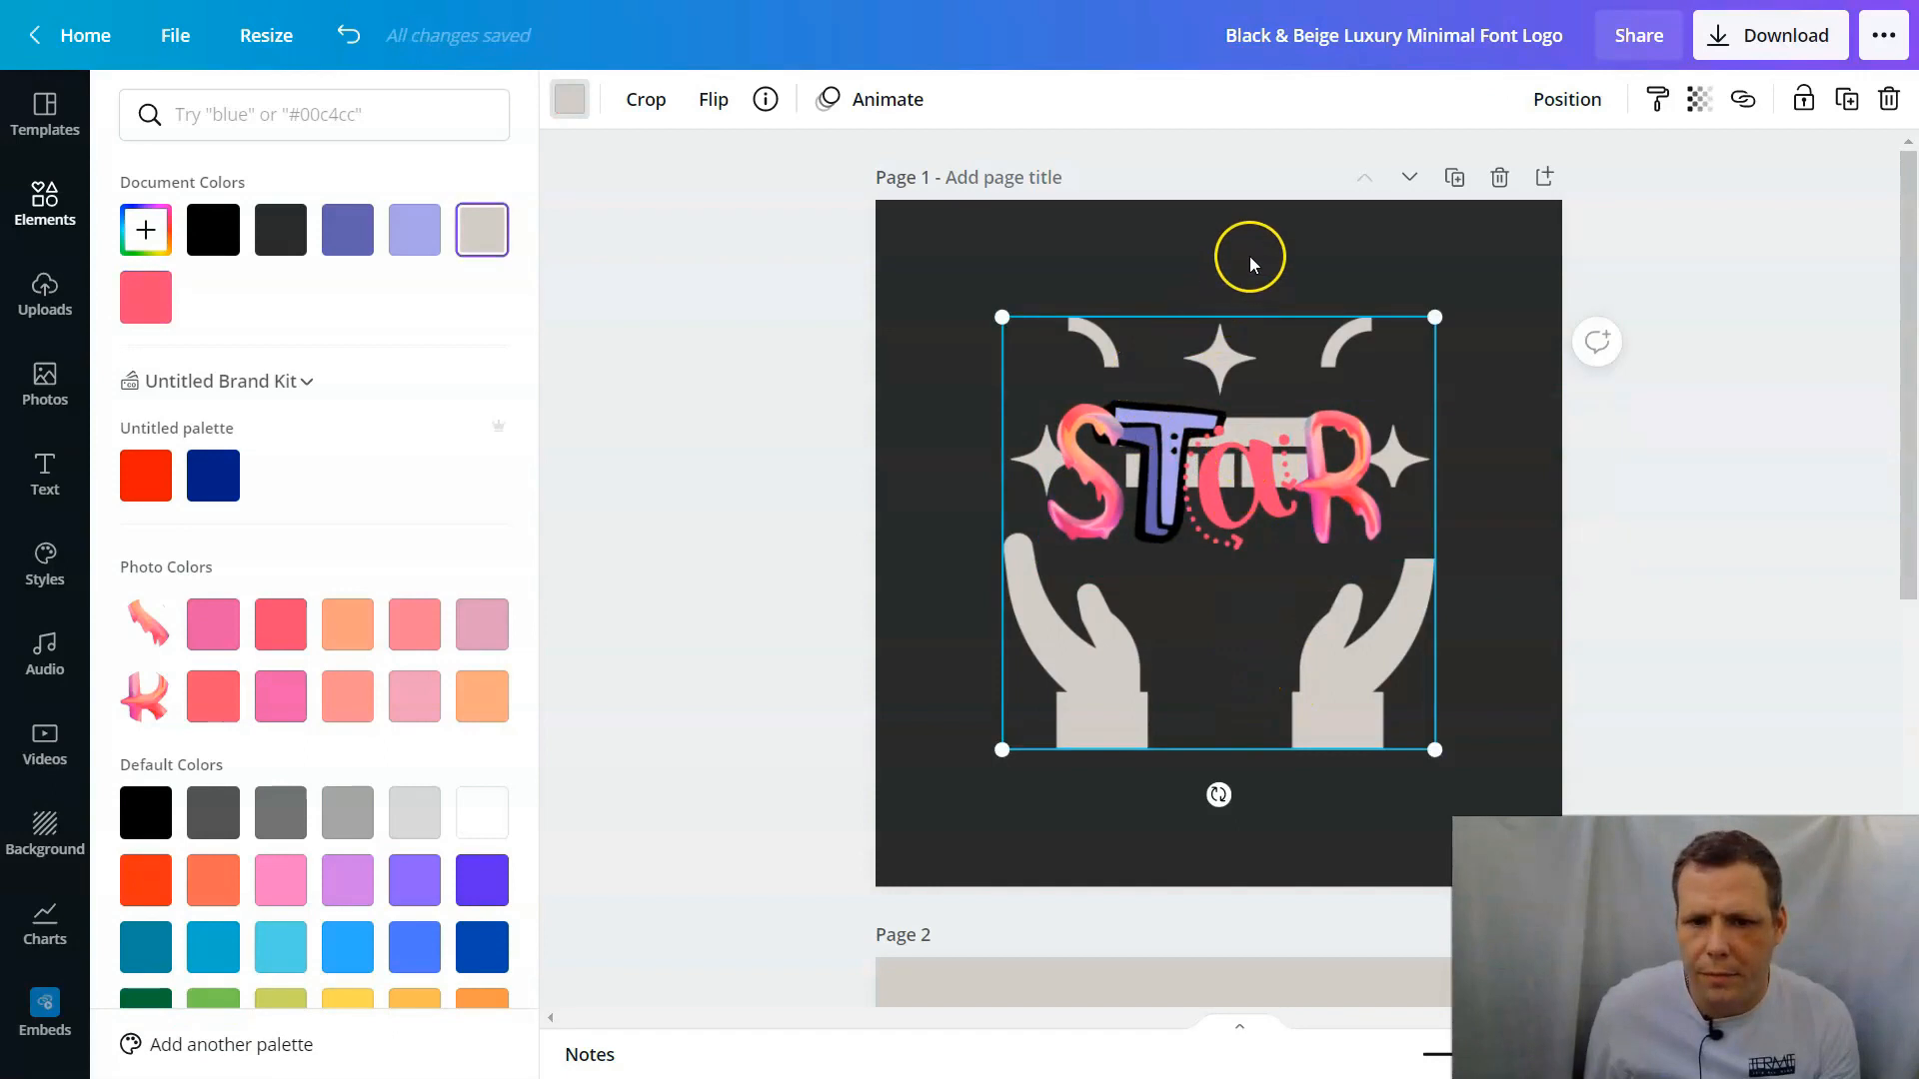
drag(1235, 627, 1222, 821)
click(1154, 628)
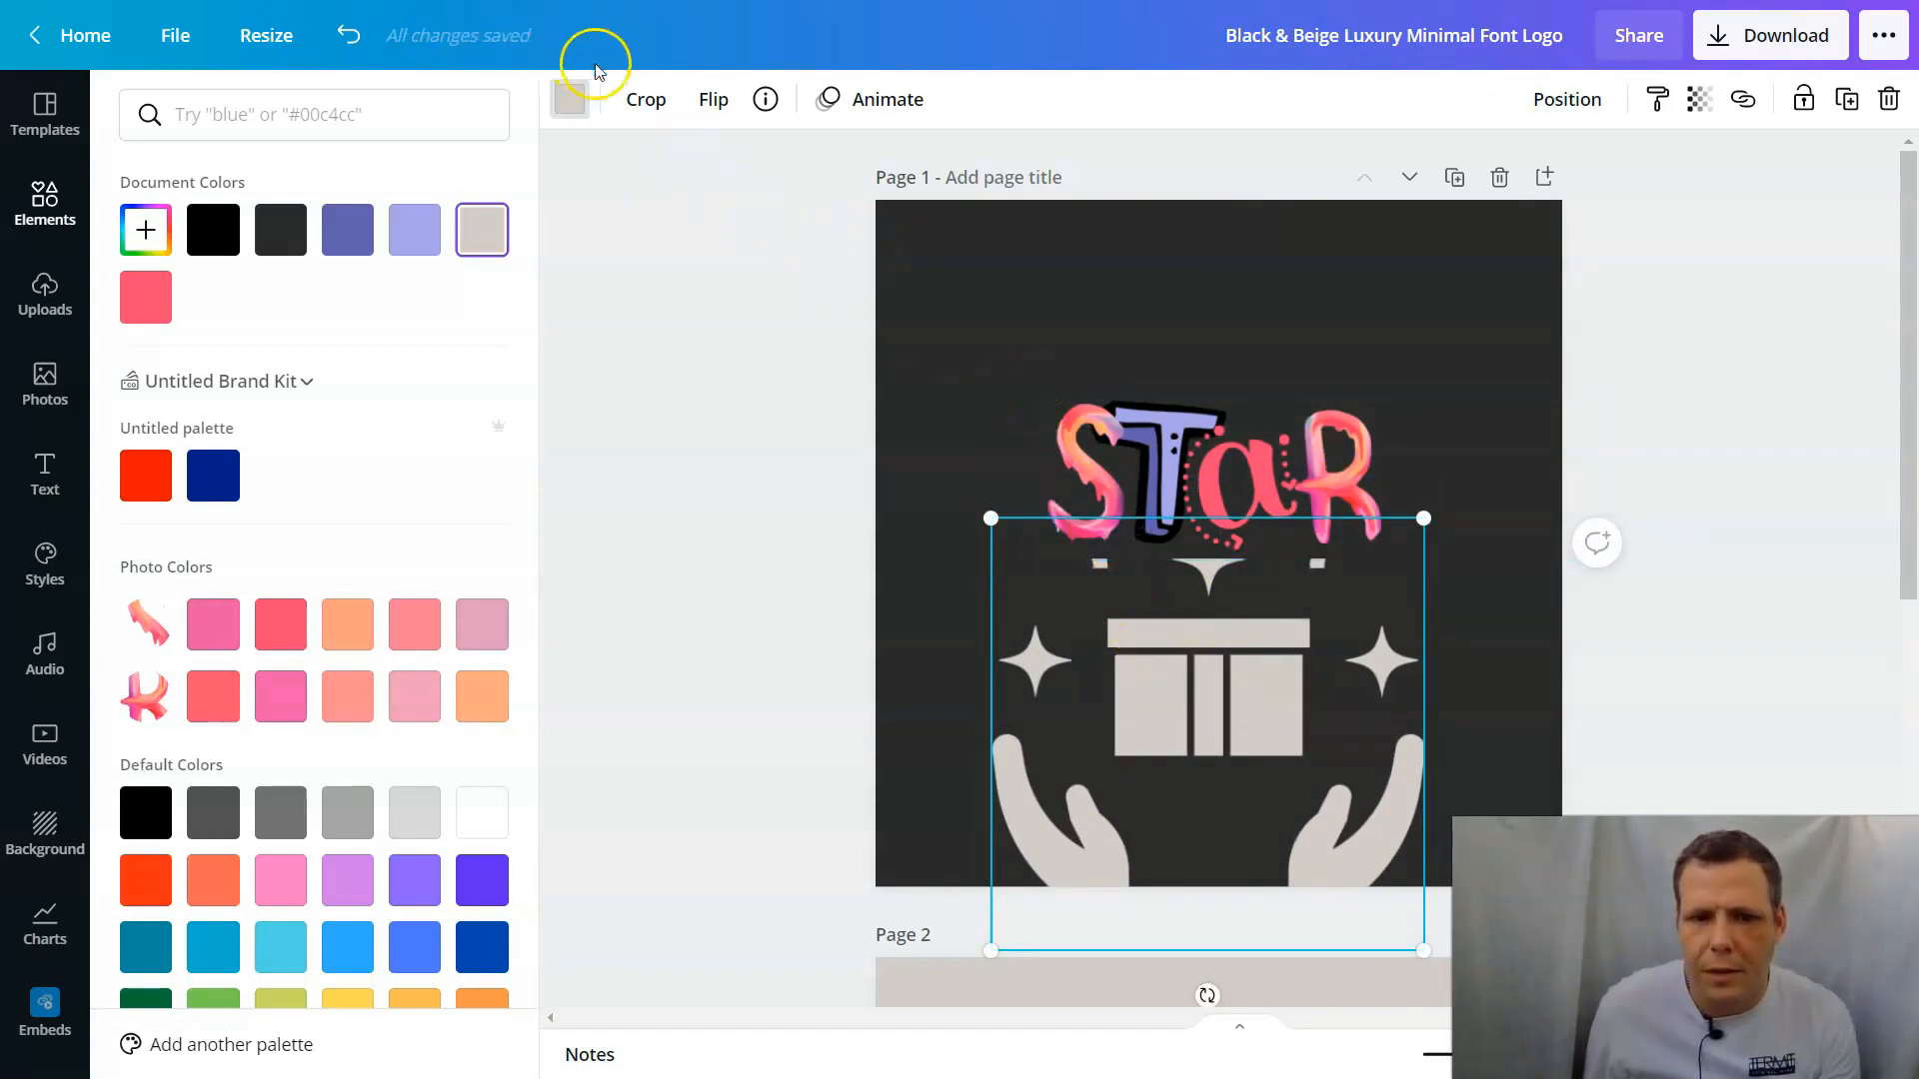
Step: Try cropping the gift-box hands graphic, and reposition it against the lower edge of page 1 with the box below the lettering
click(647, 98)
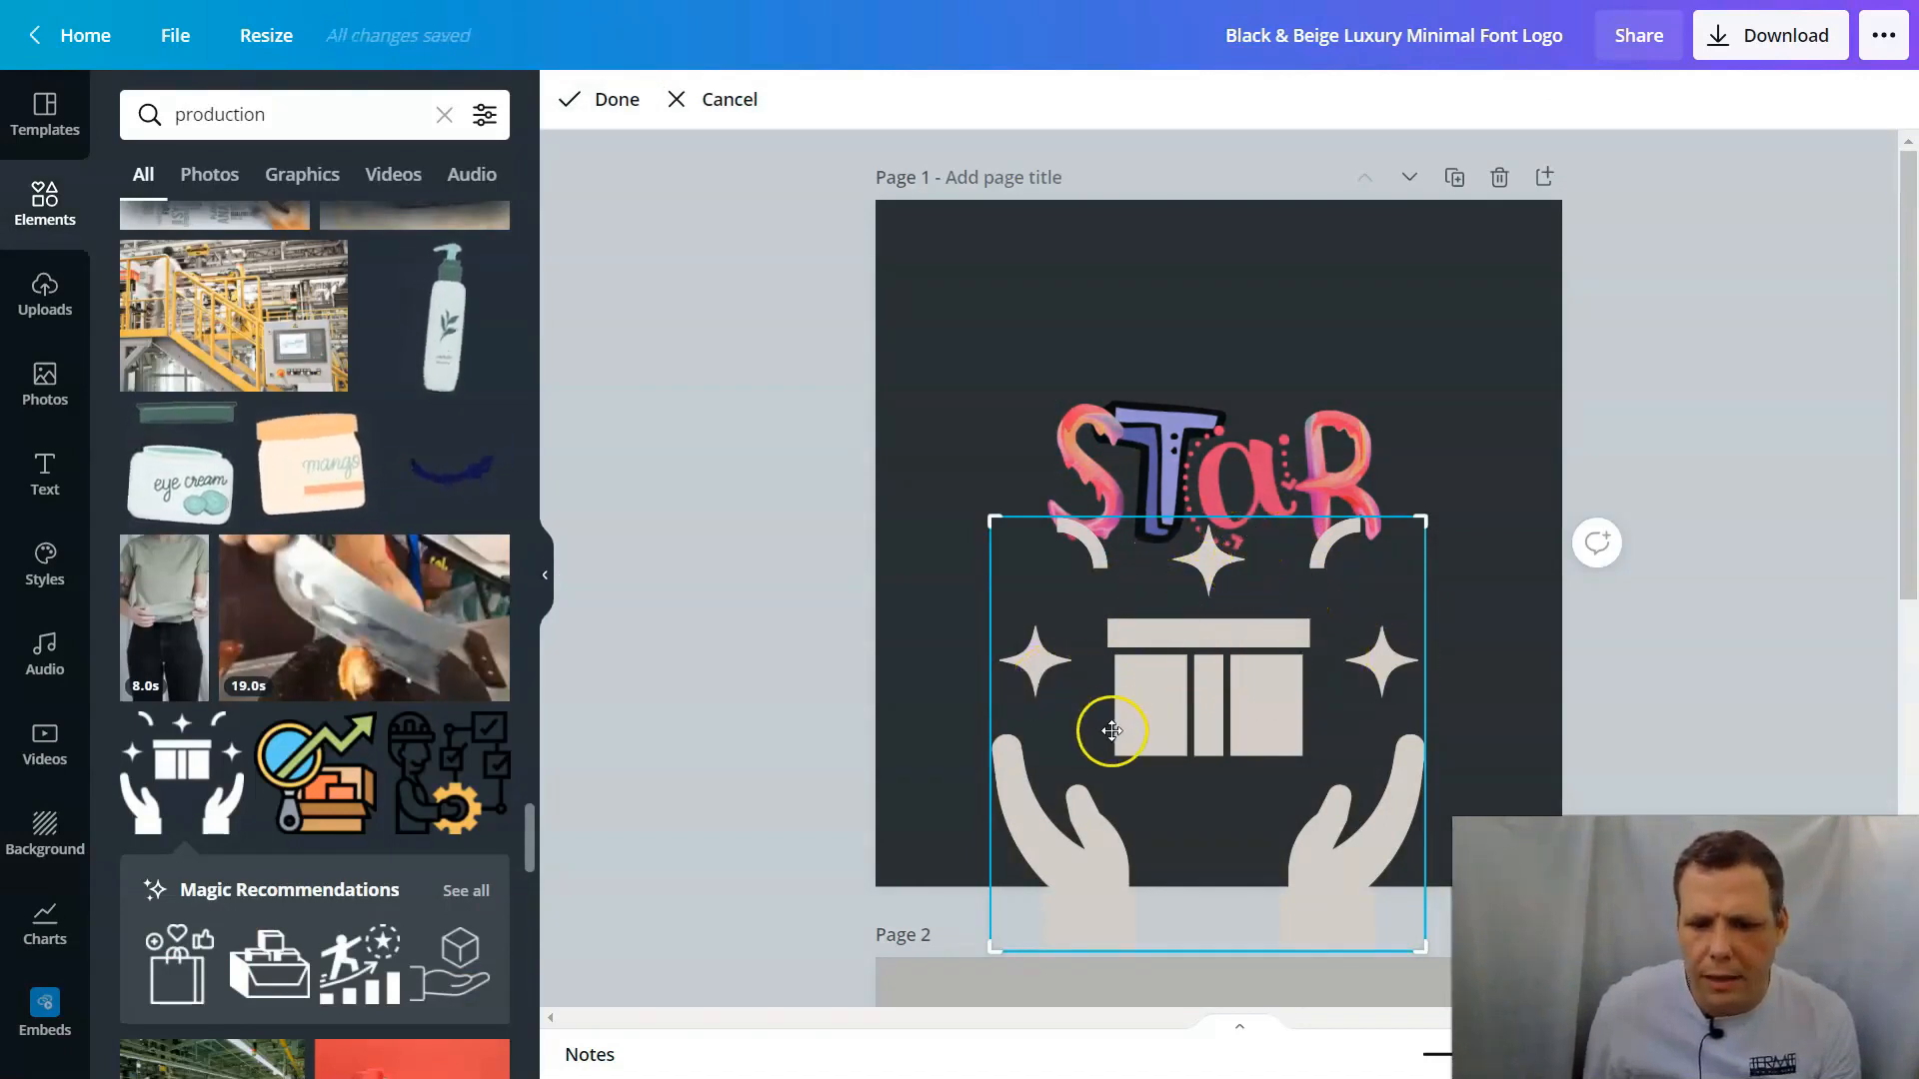
drag(1209, 651, 1198, 436)
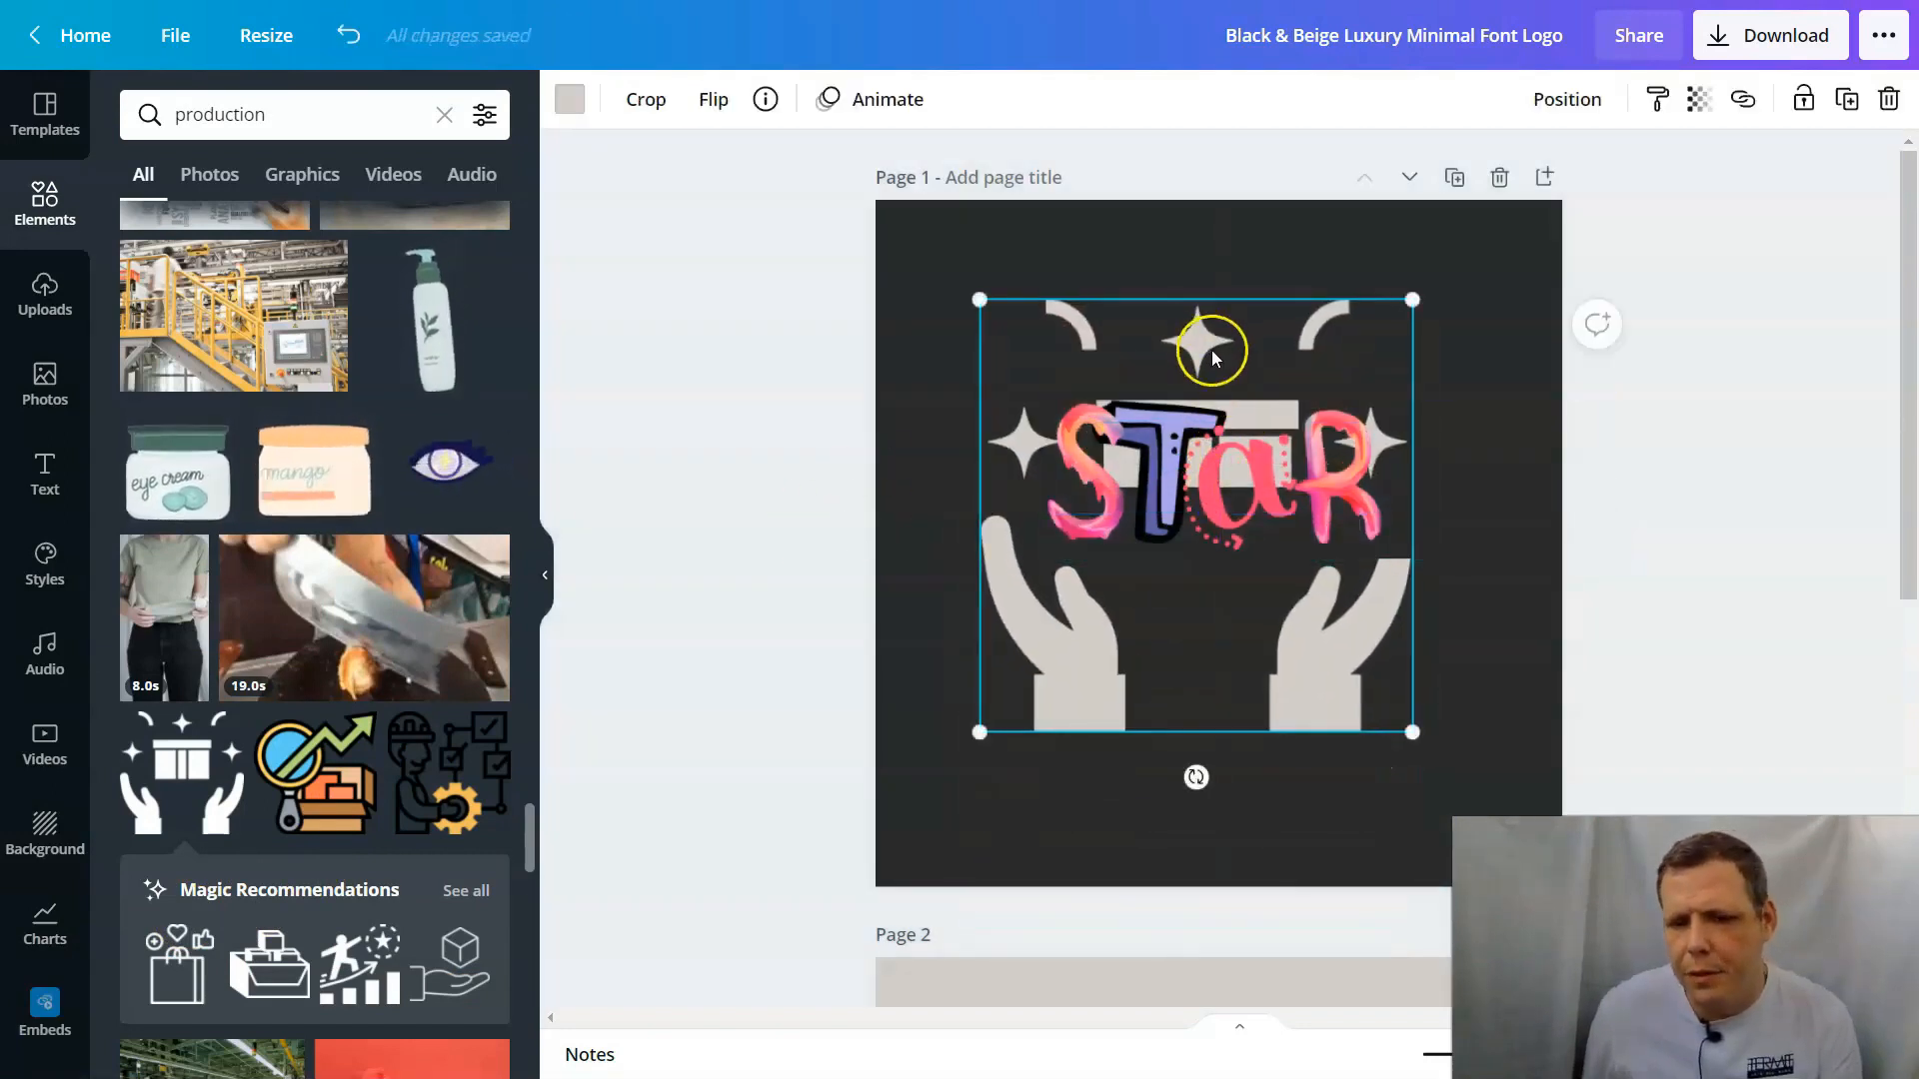
drag(1201, 337, 1201, 362)
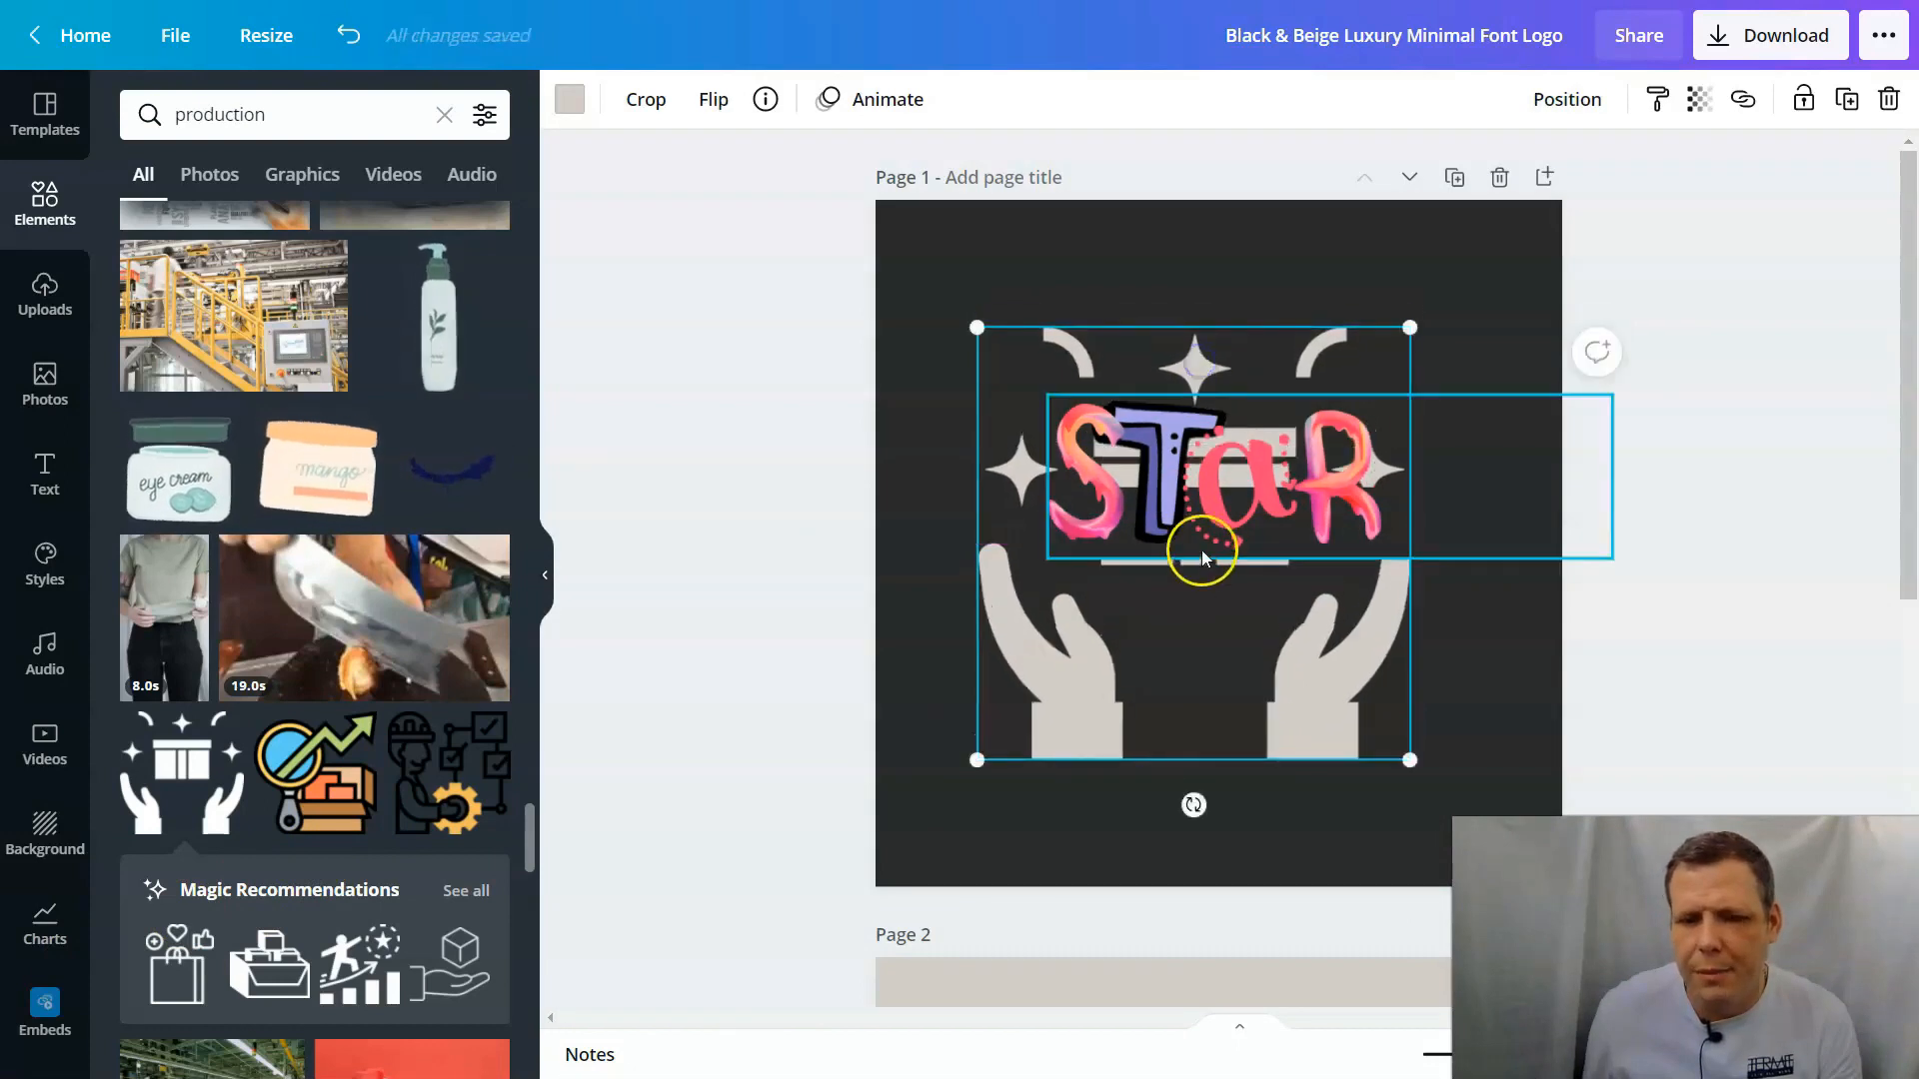
drag(1226, 610, 1226, 733)
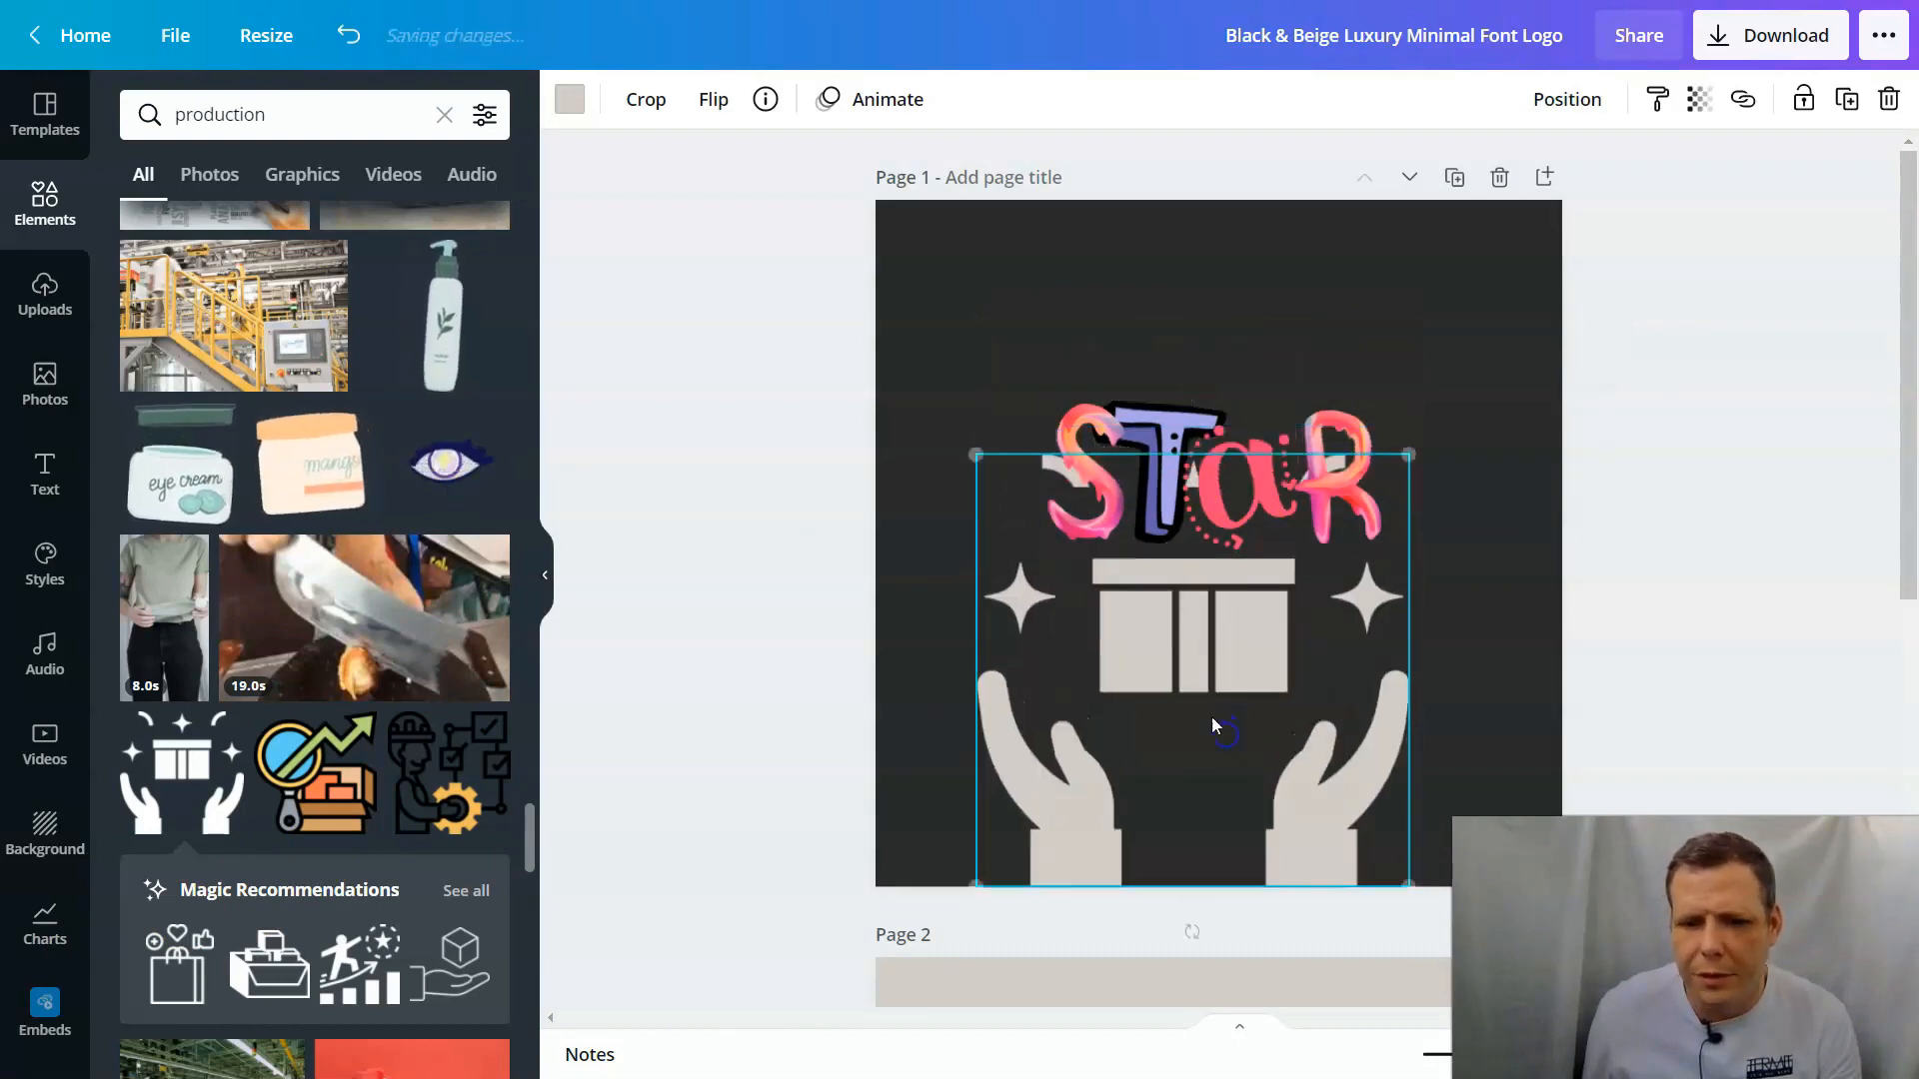
Step: Search the element library for "hand" instead of "production"
click(362, 114)
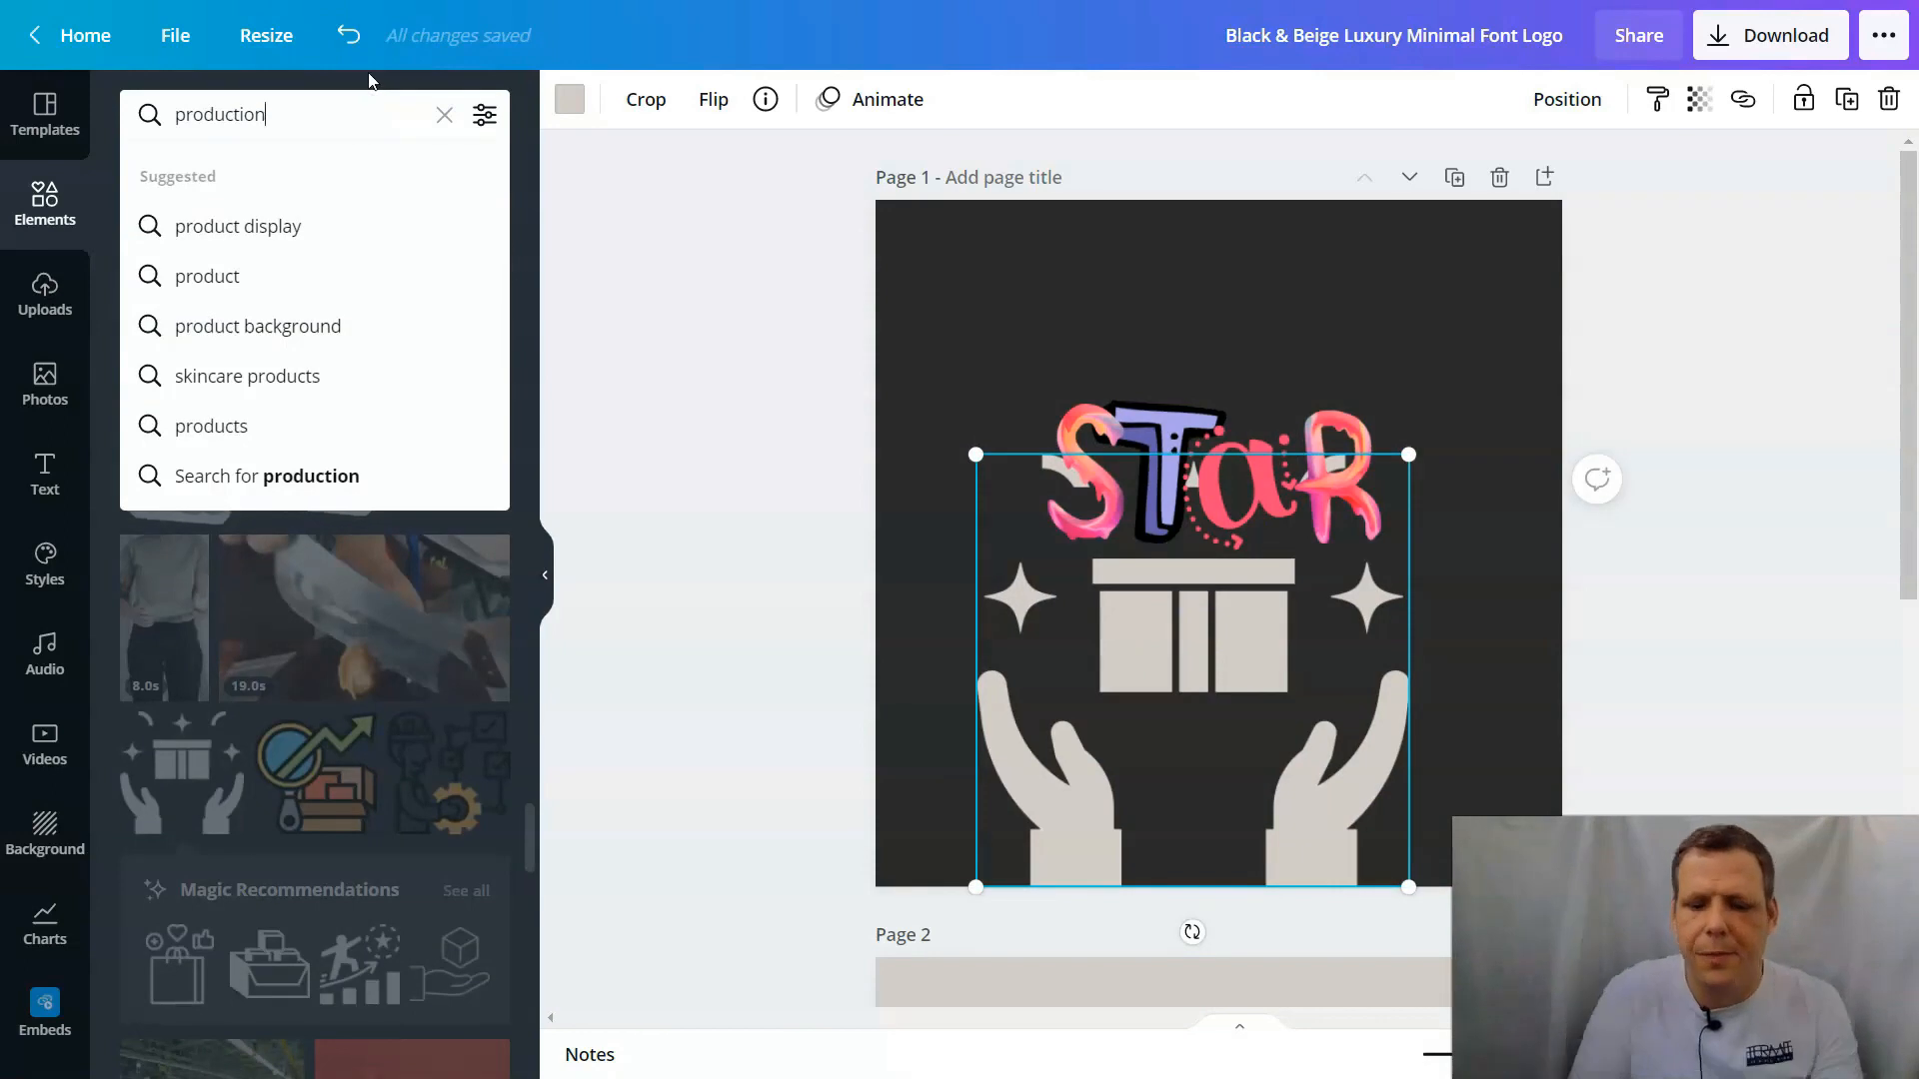
key(BackSpace)
key(BackSpace)
key(BackSpace)
key(BackSpace)
key(BackSpace)
key(BackSpace)
key(BackSpace)
key(BackSpace)
key(BackSpace)
key(BackSpace)
text(hand)
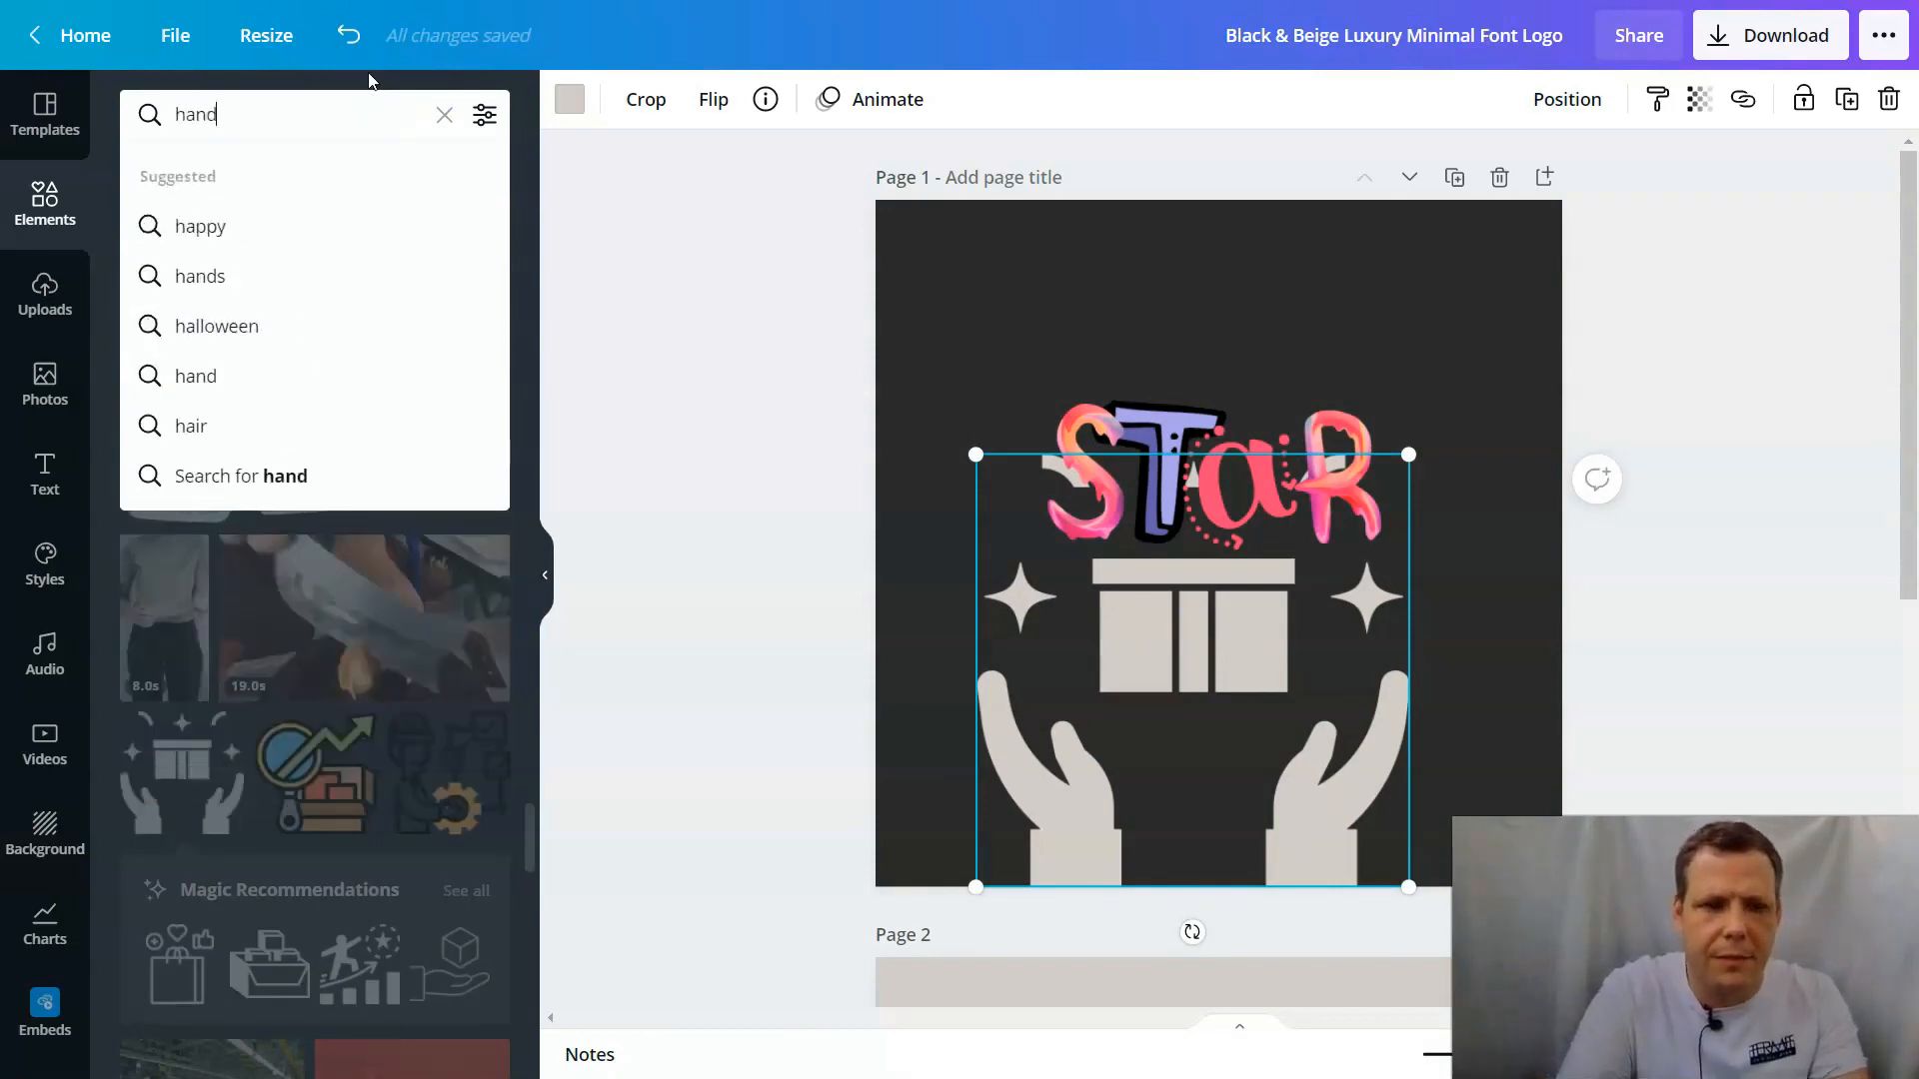
key(Return)
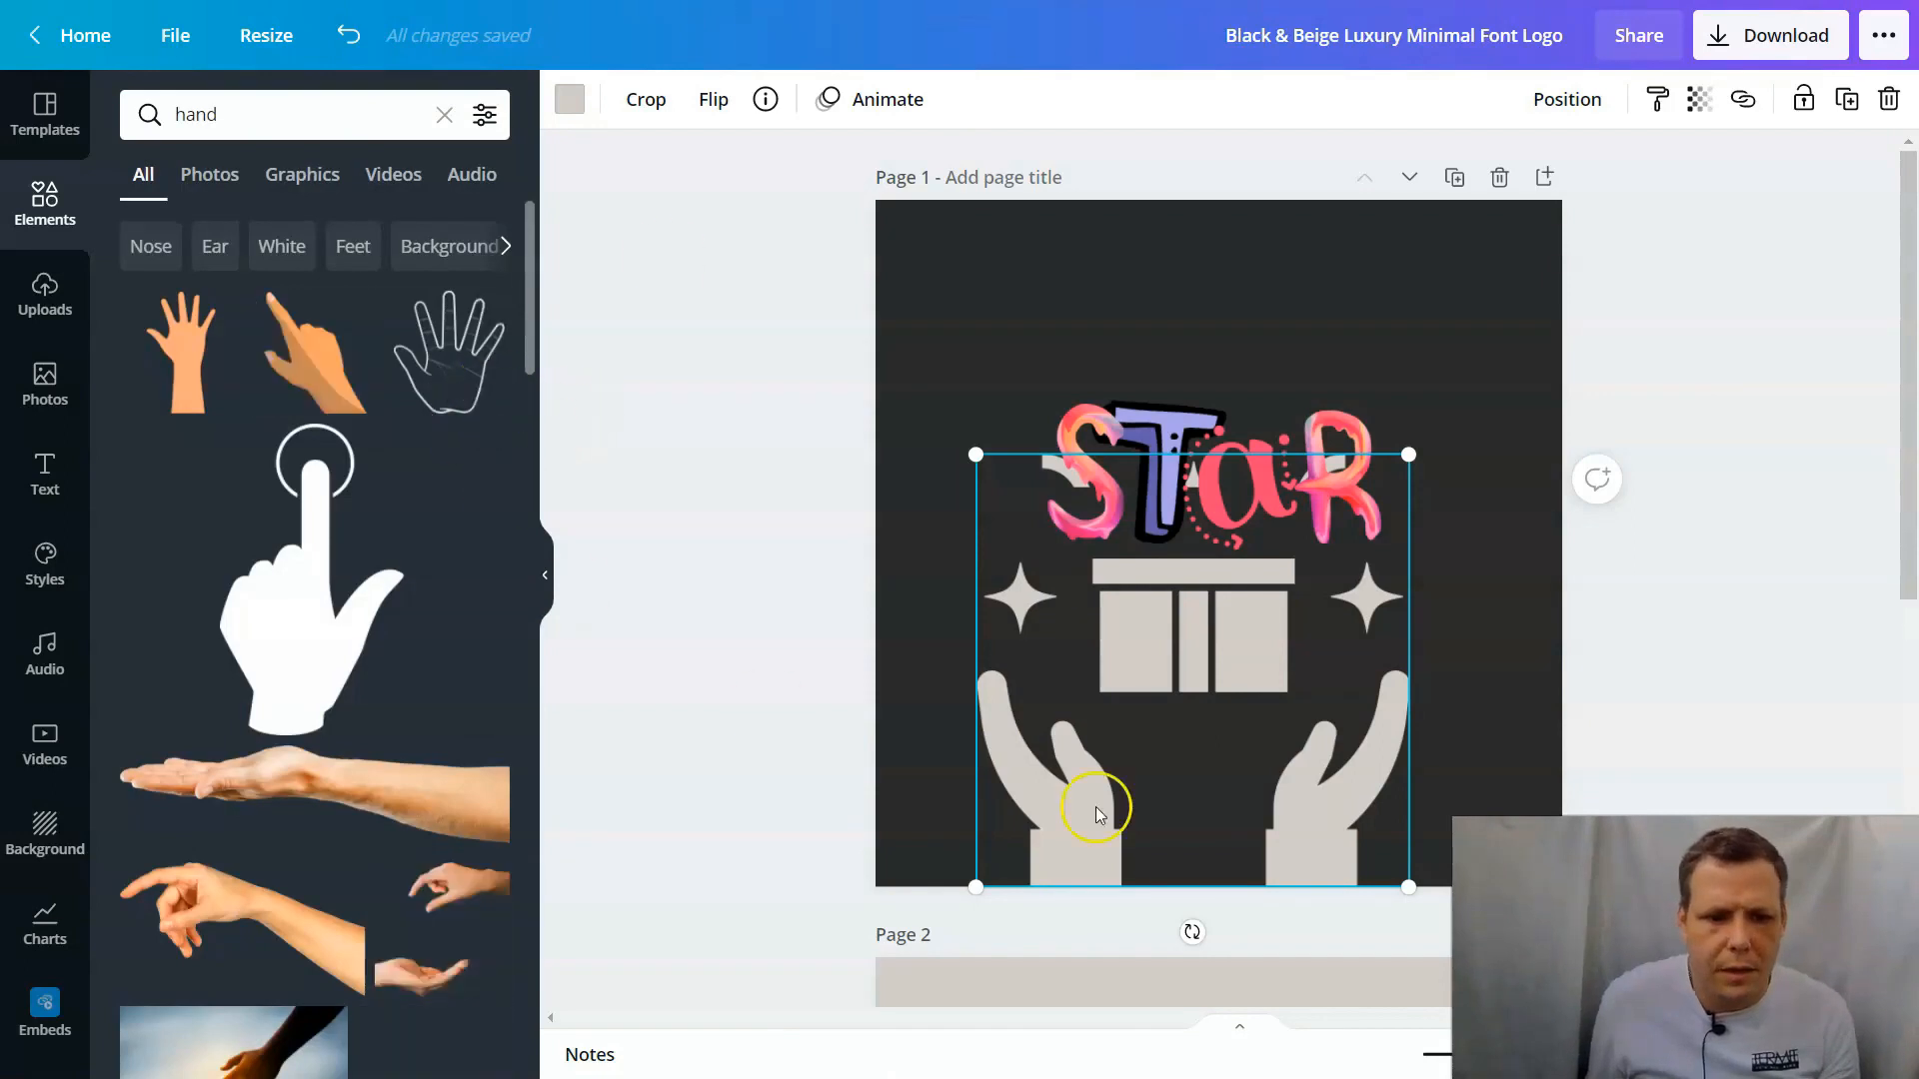
Step: Replace the gift-box hands graphic with the plain pair of raised open hands, placed below the STaR lettering
scroll(359, 548, down, 4)
scroll(370, 535, down, 5)
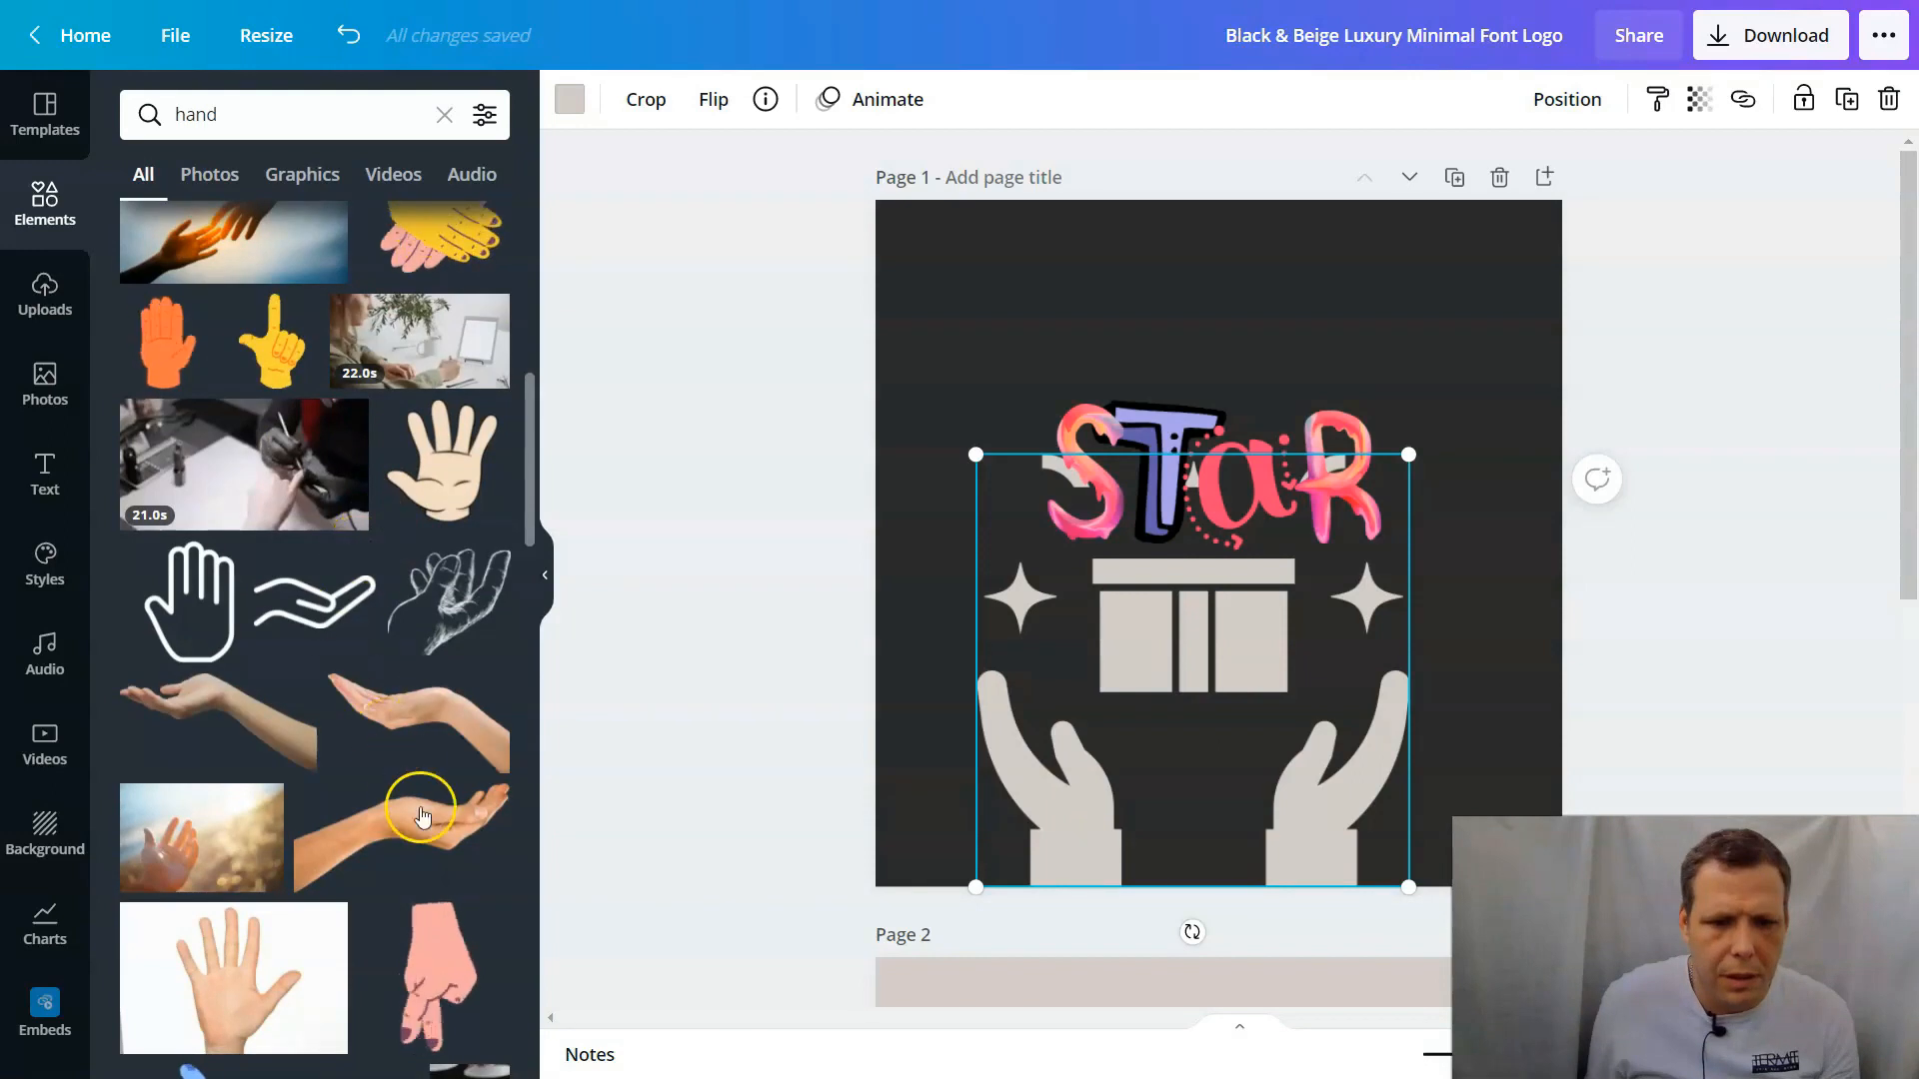
scroll(466, 679, down, 4)
scroll(473, 738, down, 3)
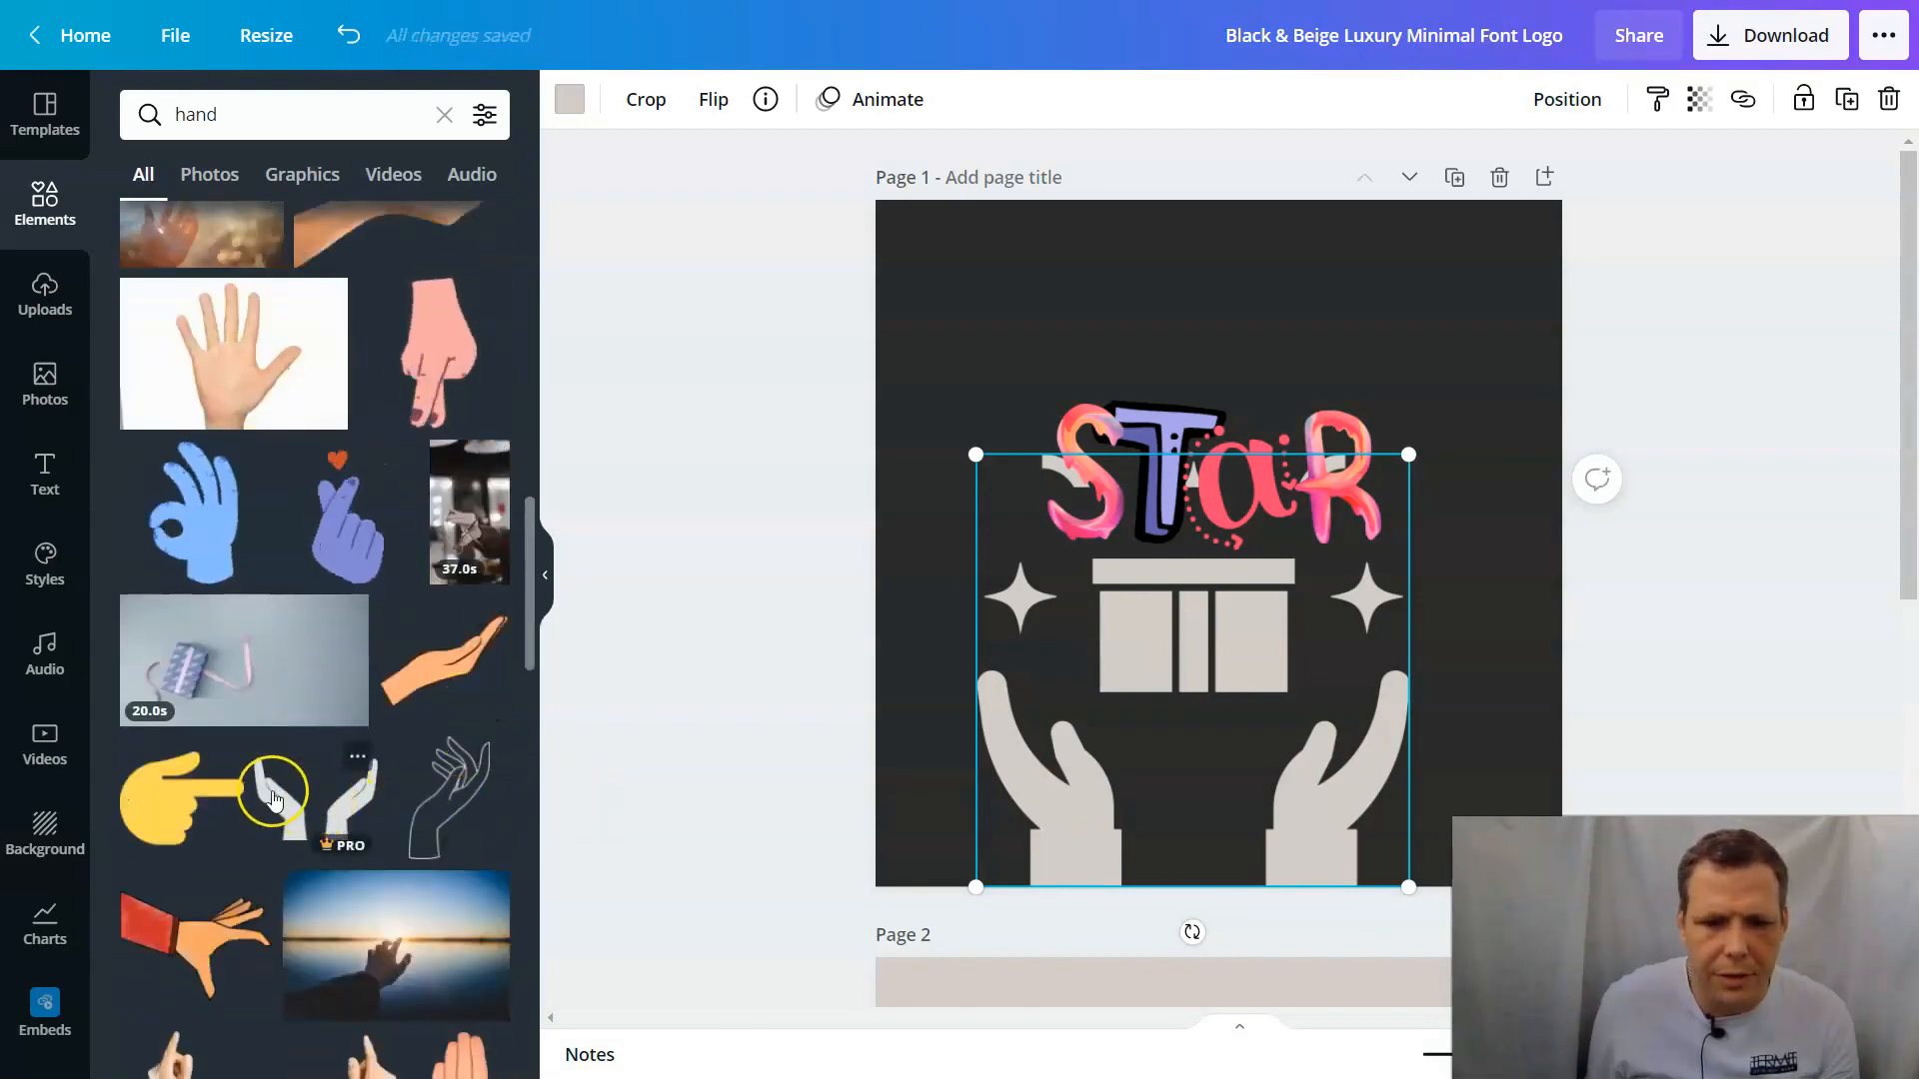
right_click(1226, 742)
click(1351, 750)
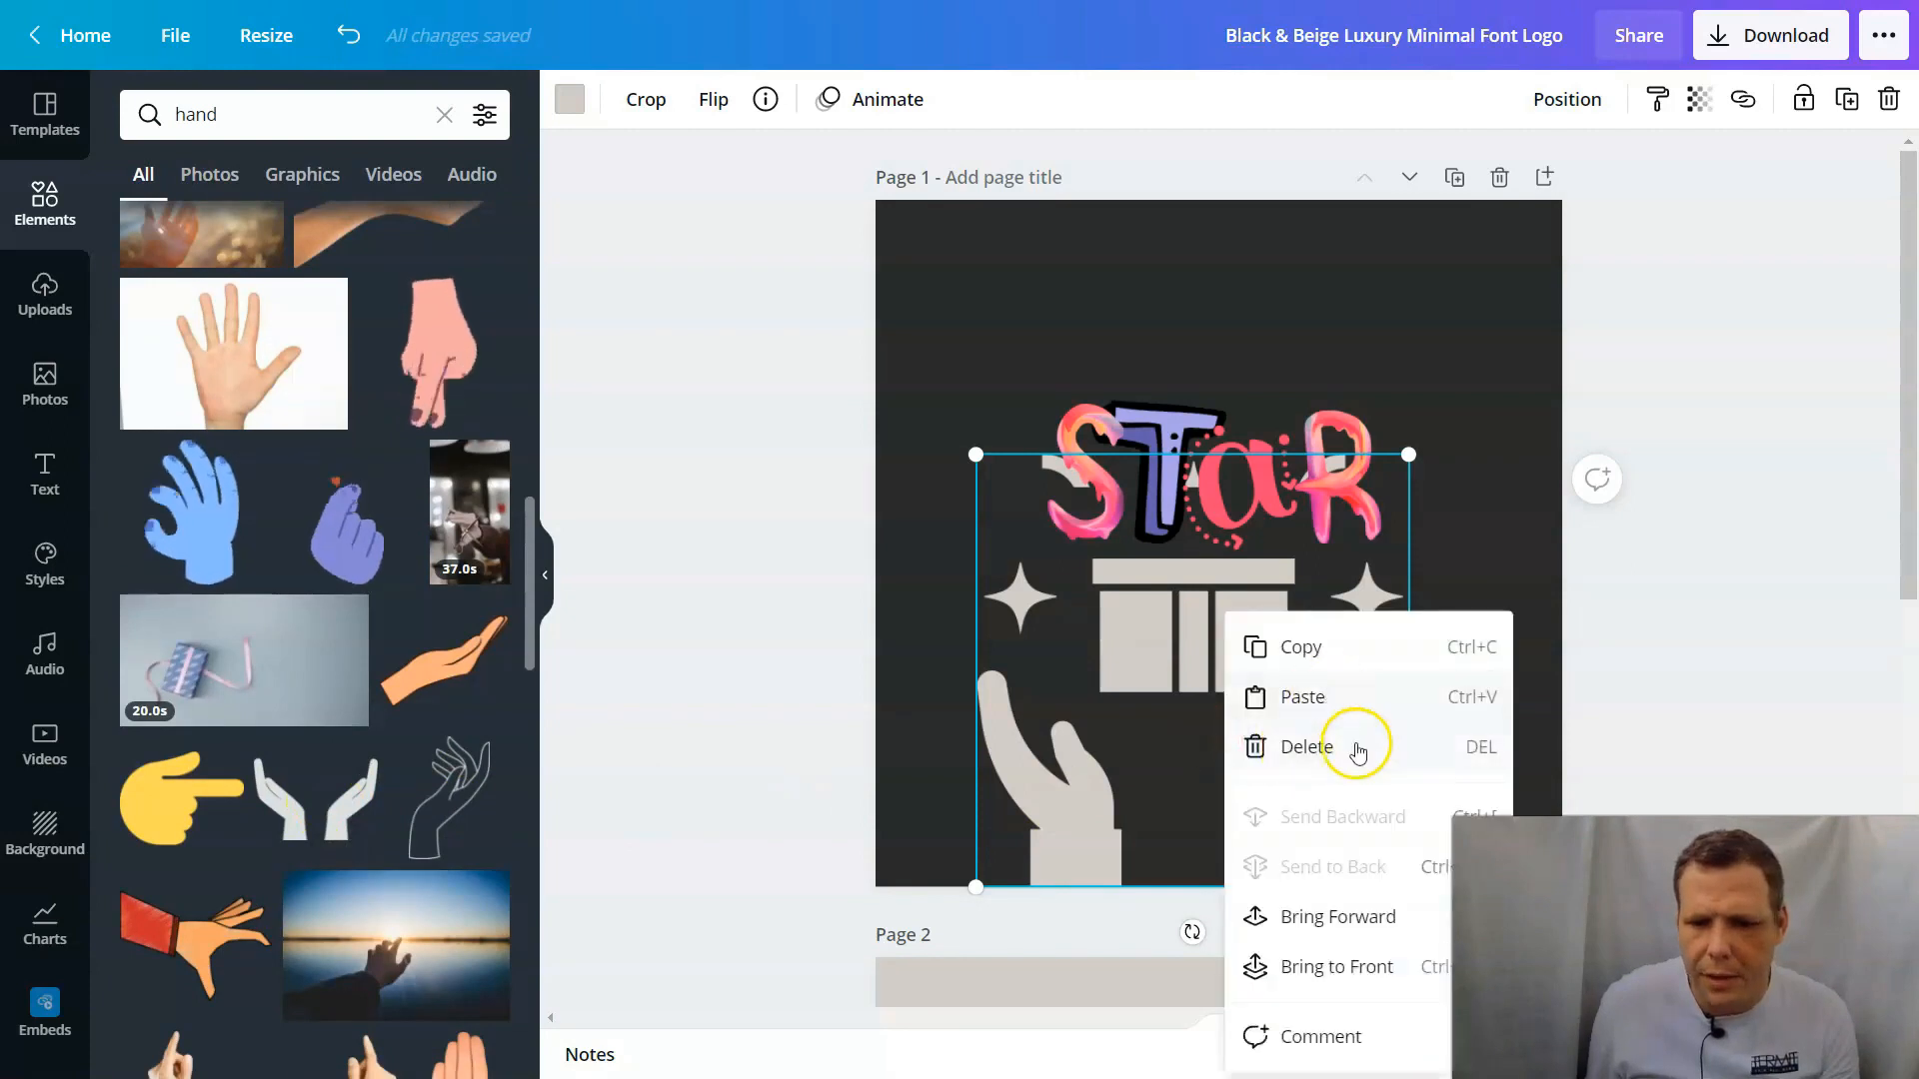
drag(417, 807, 1040, 643)
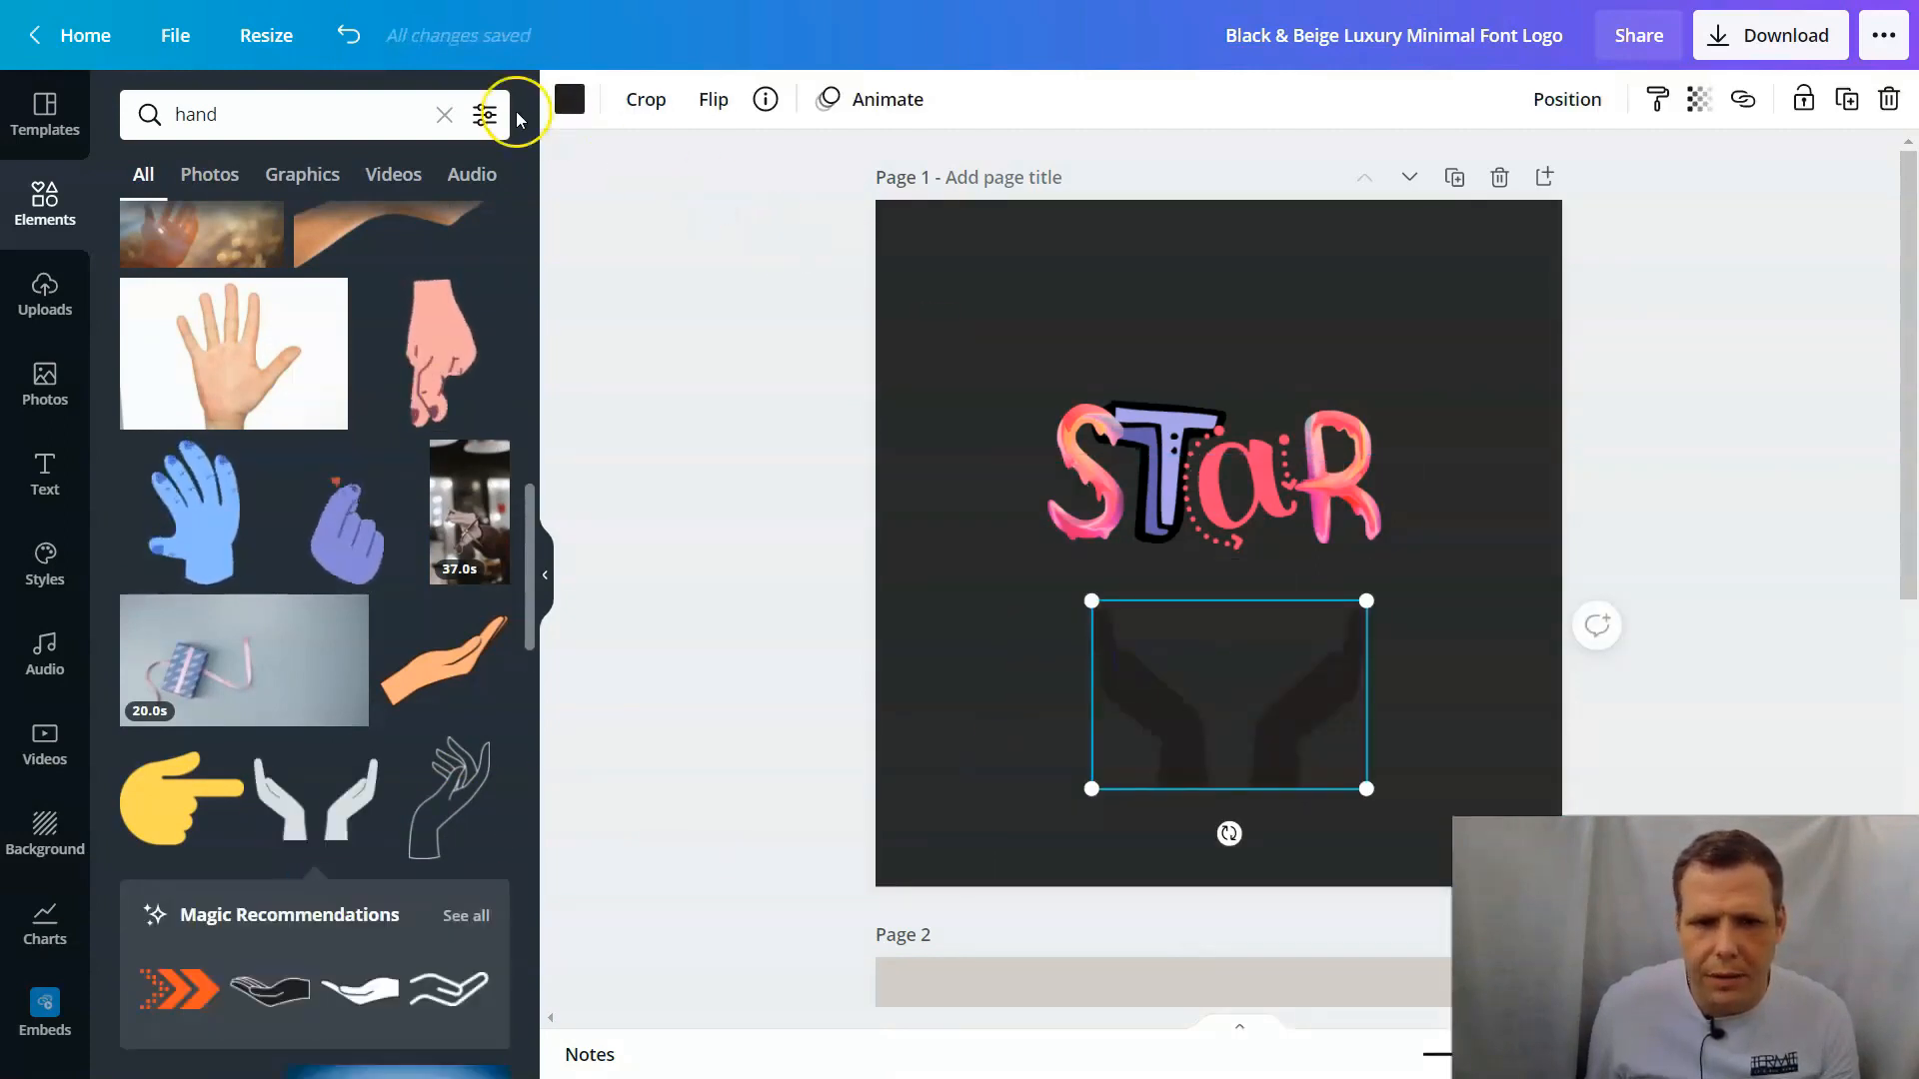
Step: Recolor the pair of hands with the document's beige and center it on the page just under the STaR lettering
click(575, 100)
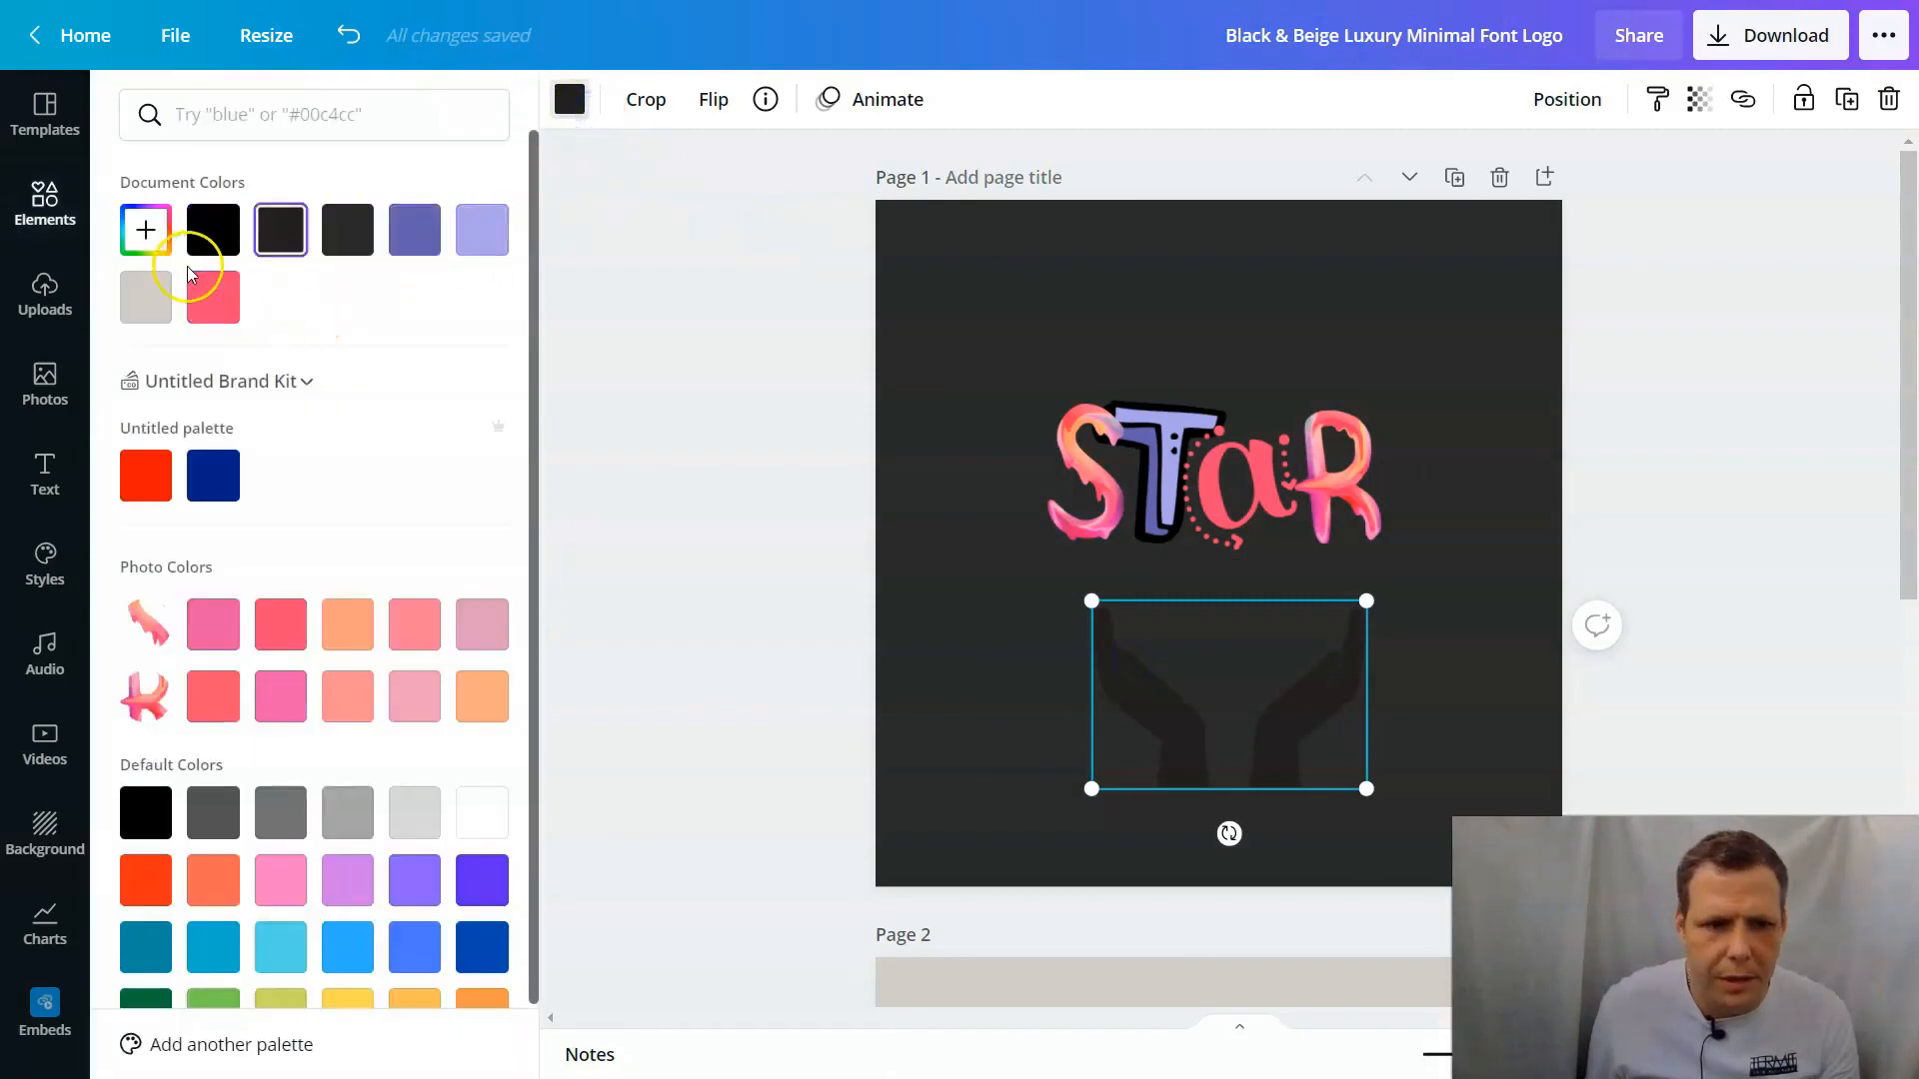
click(145, 297)
mouse_move(1243, 673)
mouse_down()
mouse_move(1226, 609)
mouse_move(1209, 639)
mouse_move(1229, 650)
mouse_up()
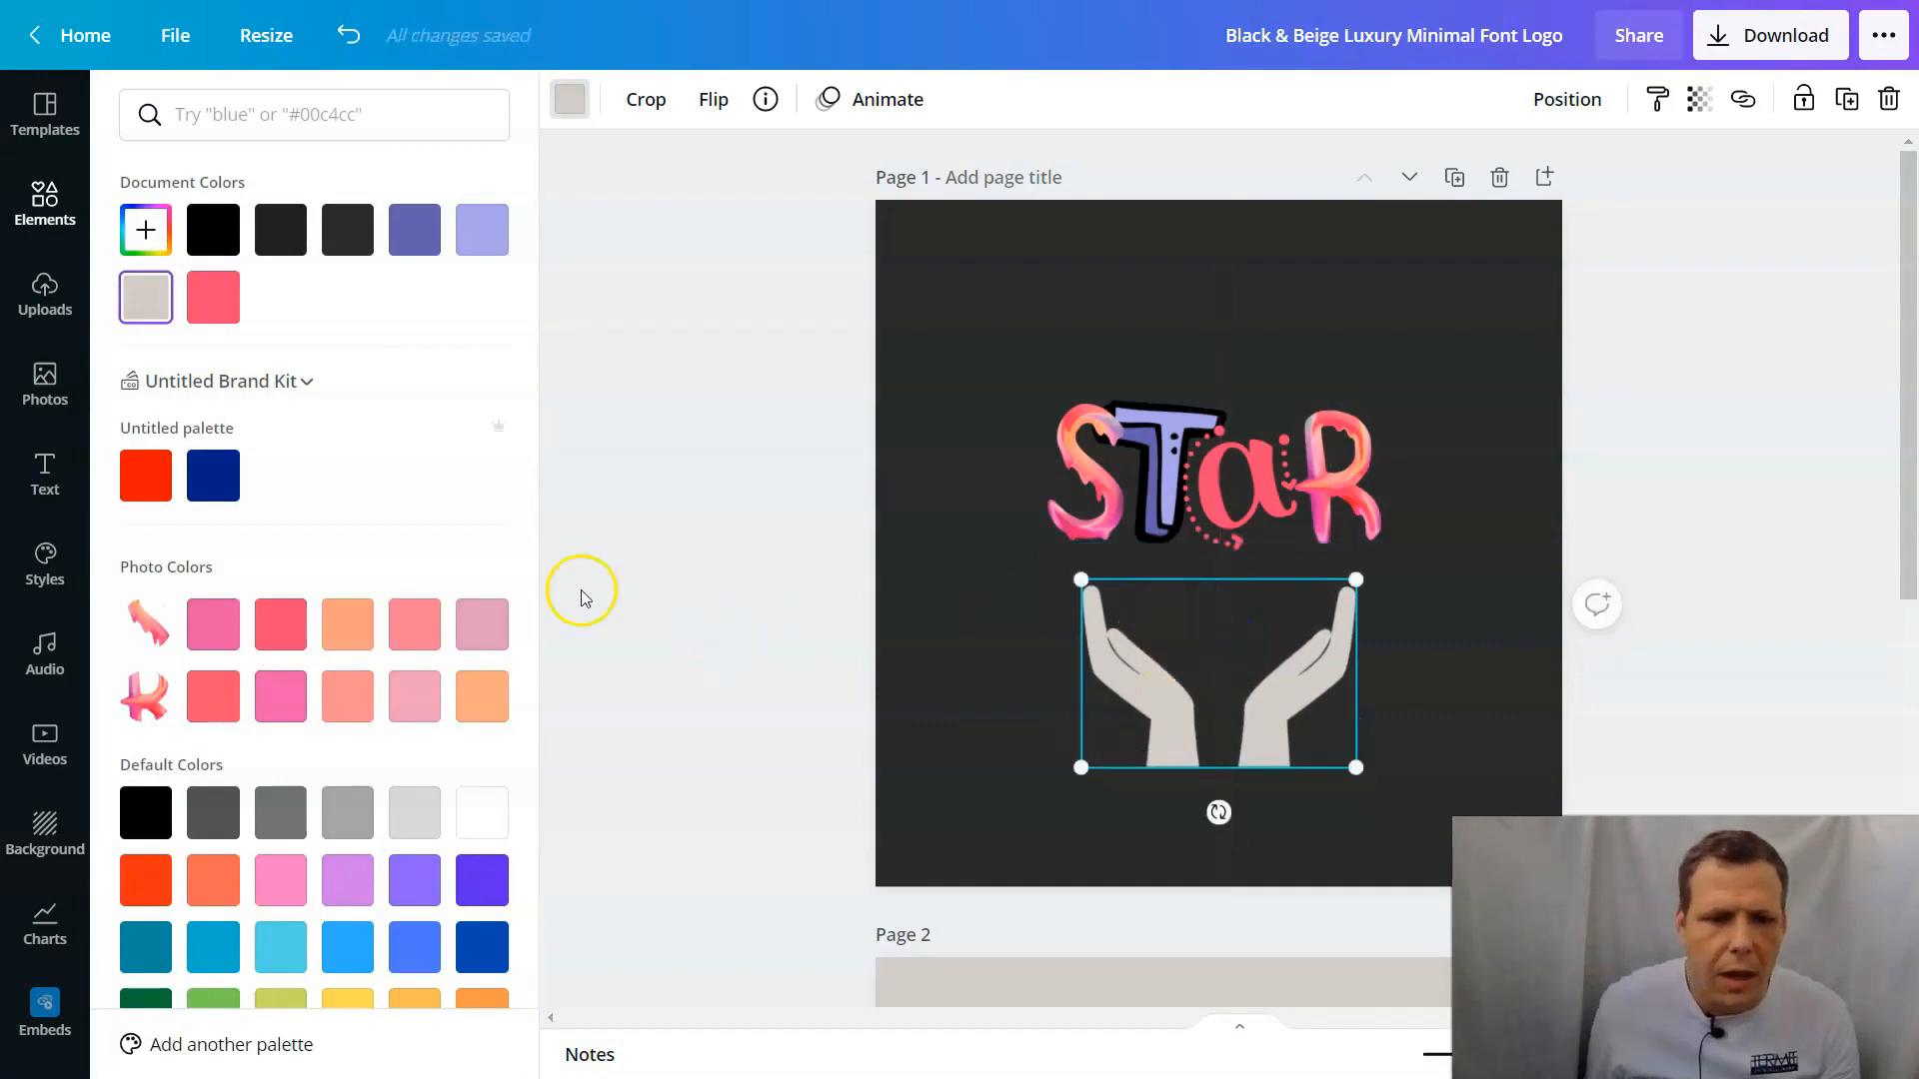
click(733, 407)
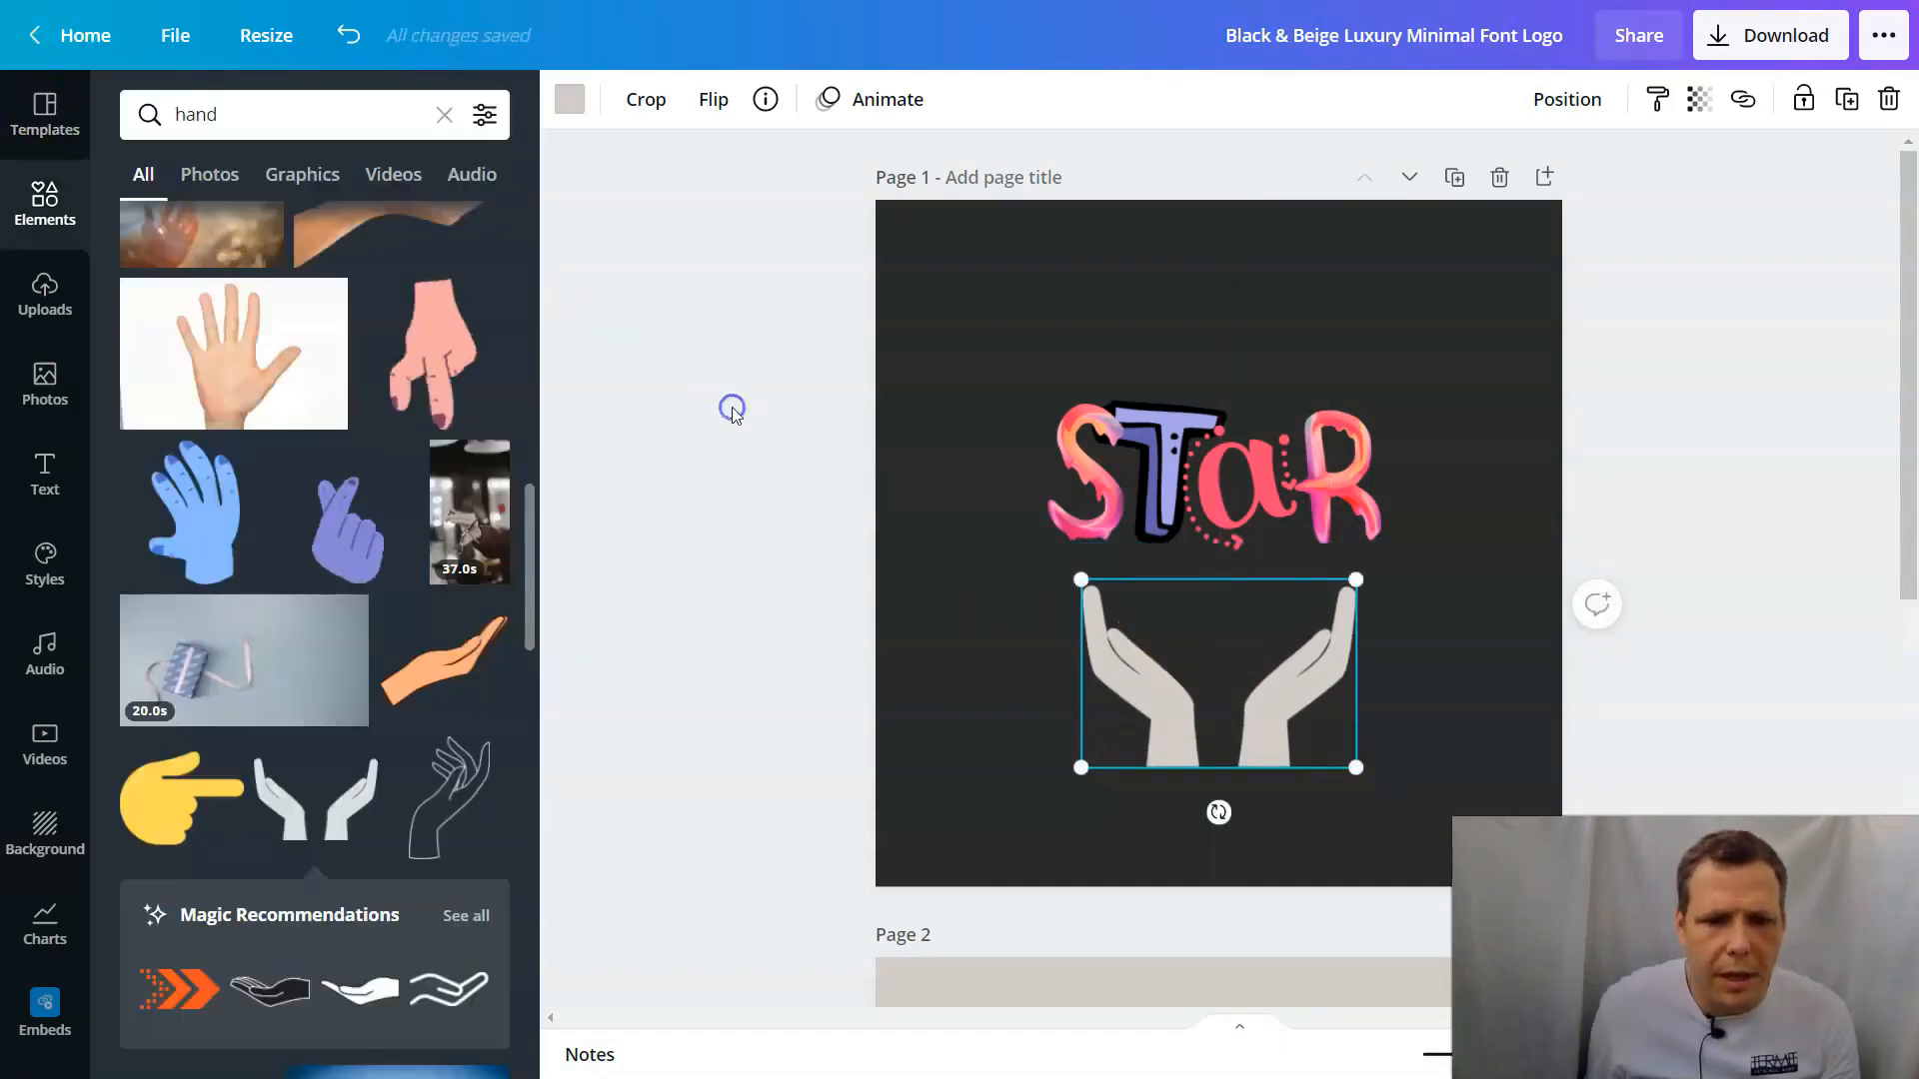
Step: Search the element library for "star" instead of "hand"
drag(270, 120, 5, 112)
key(BackSpace)
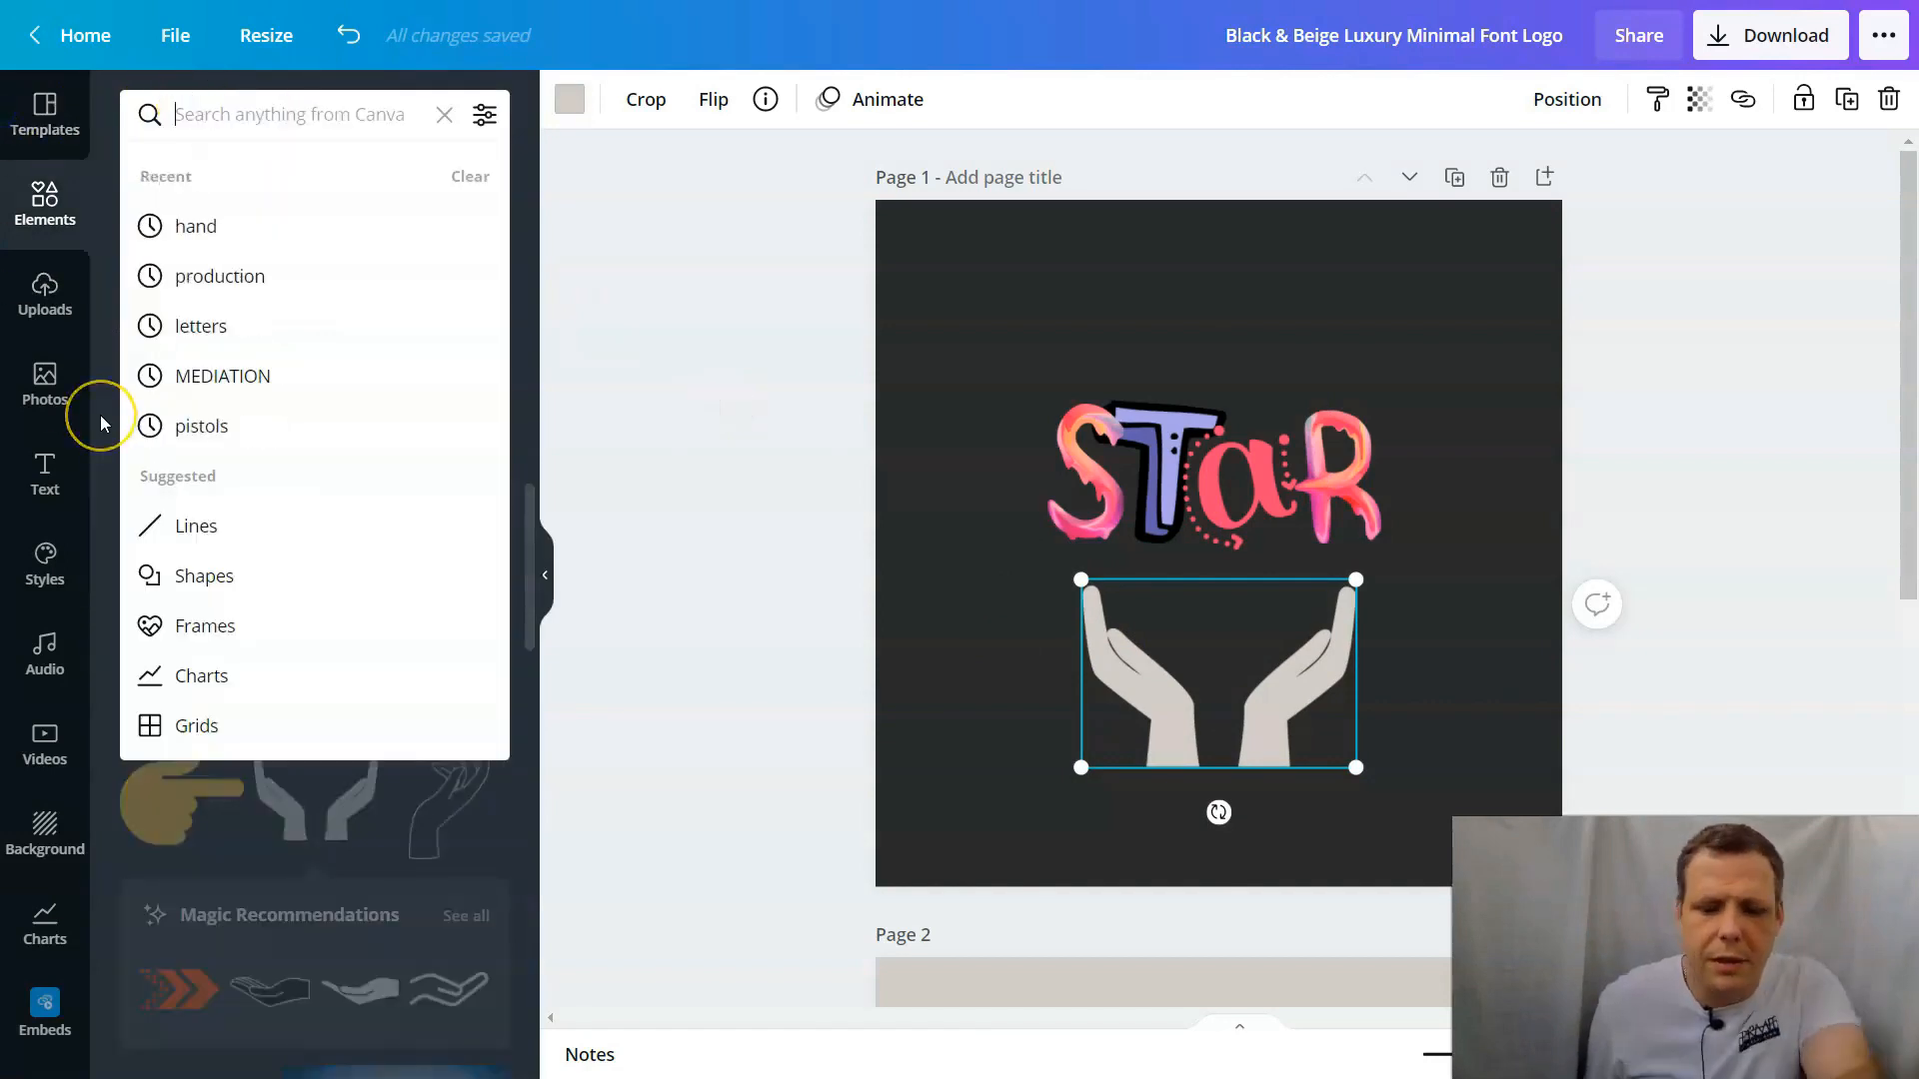
text(star')
key(BackSpace)
key(Return)
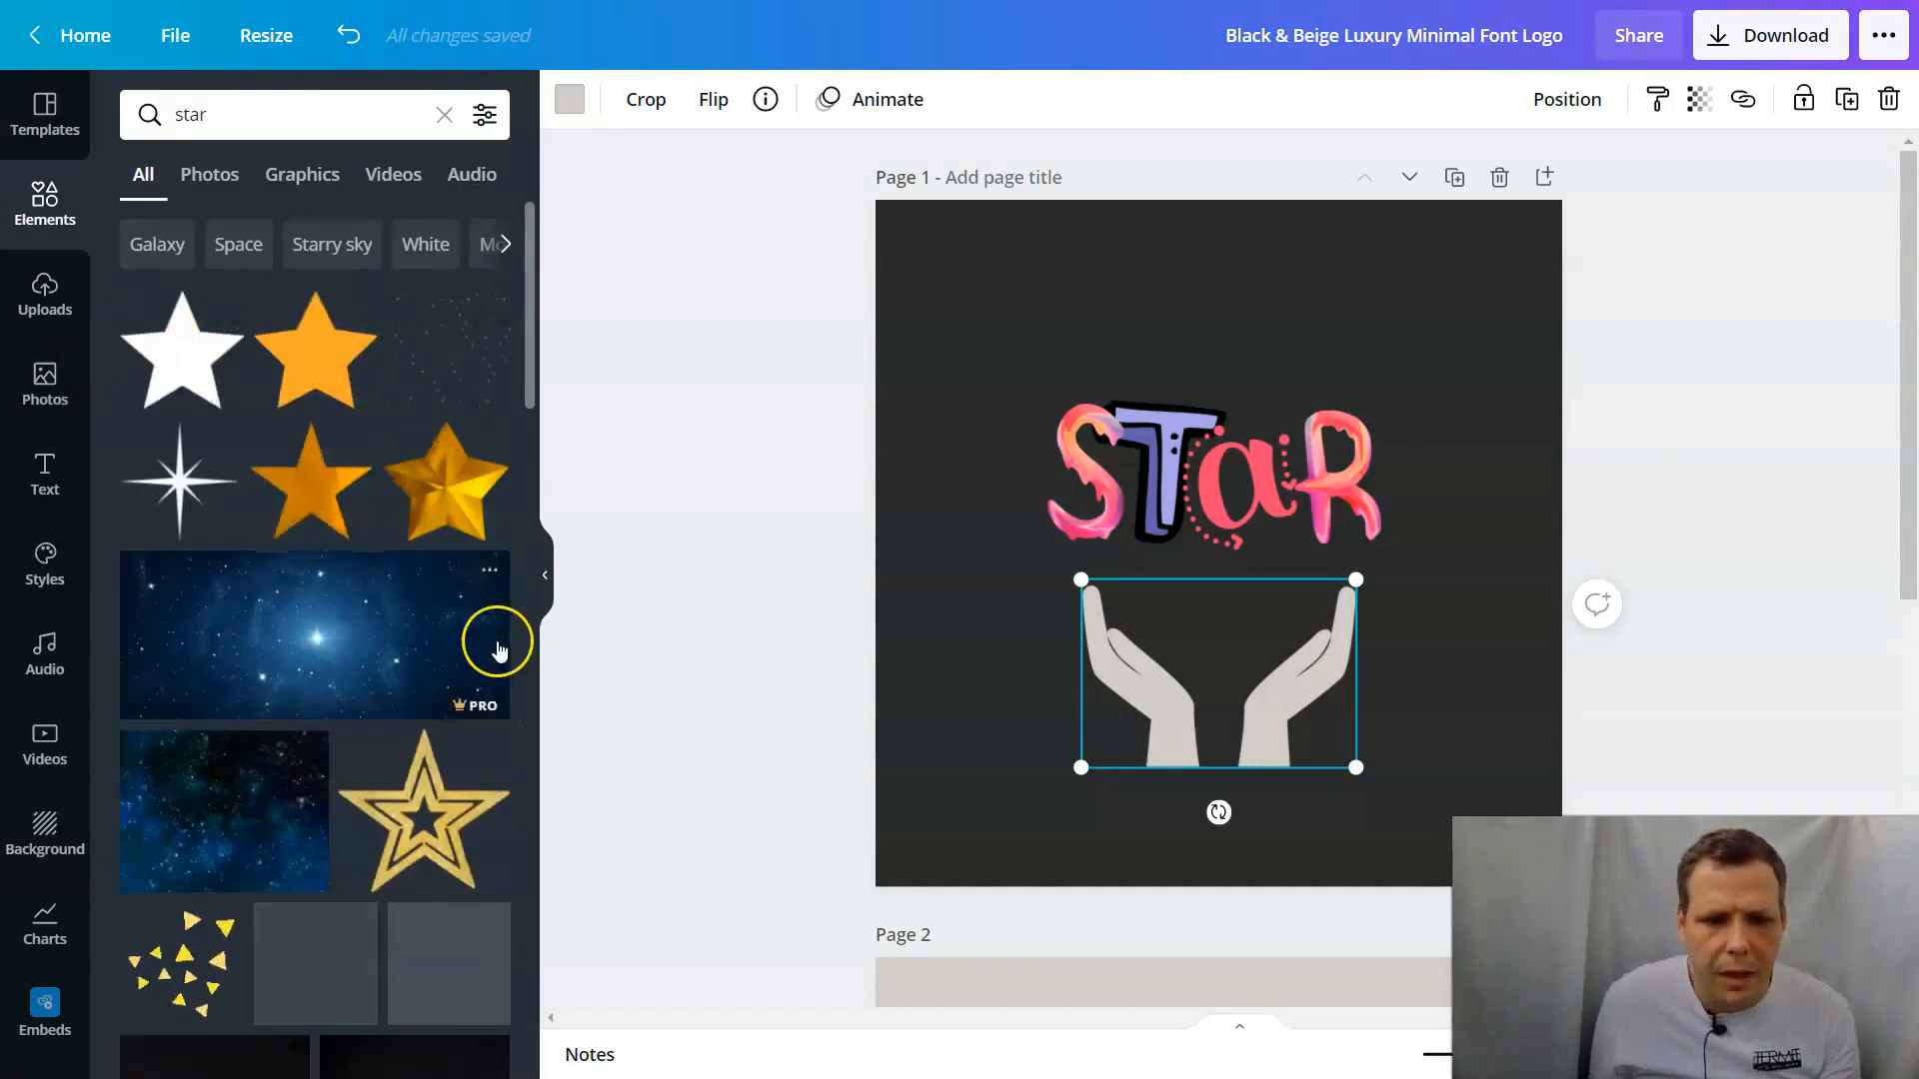
Step: Add the three-sparkle star graphic beside the R on page 1 and recolor it with the document's beige
scroll(497, 638, down, 6)
drag(161, 726, 1405, 469)
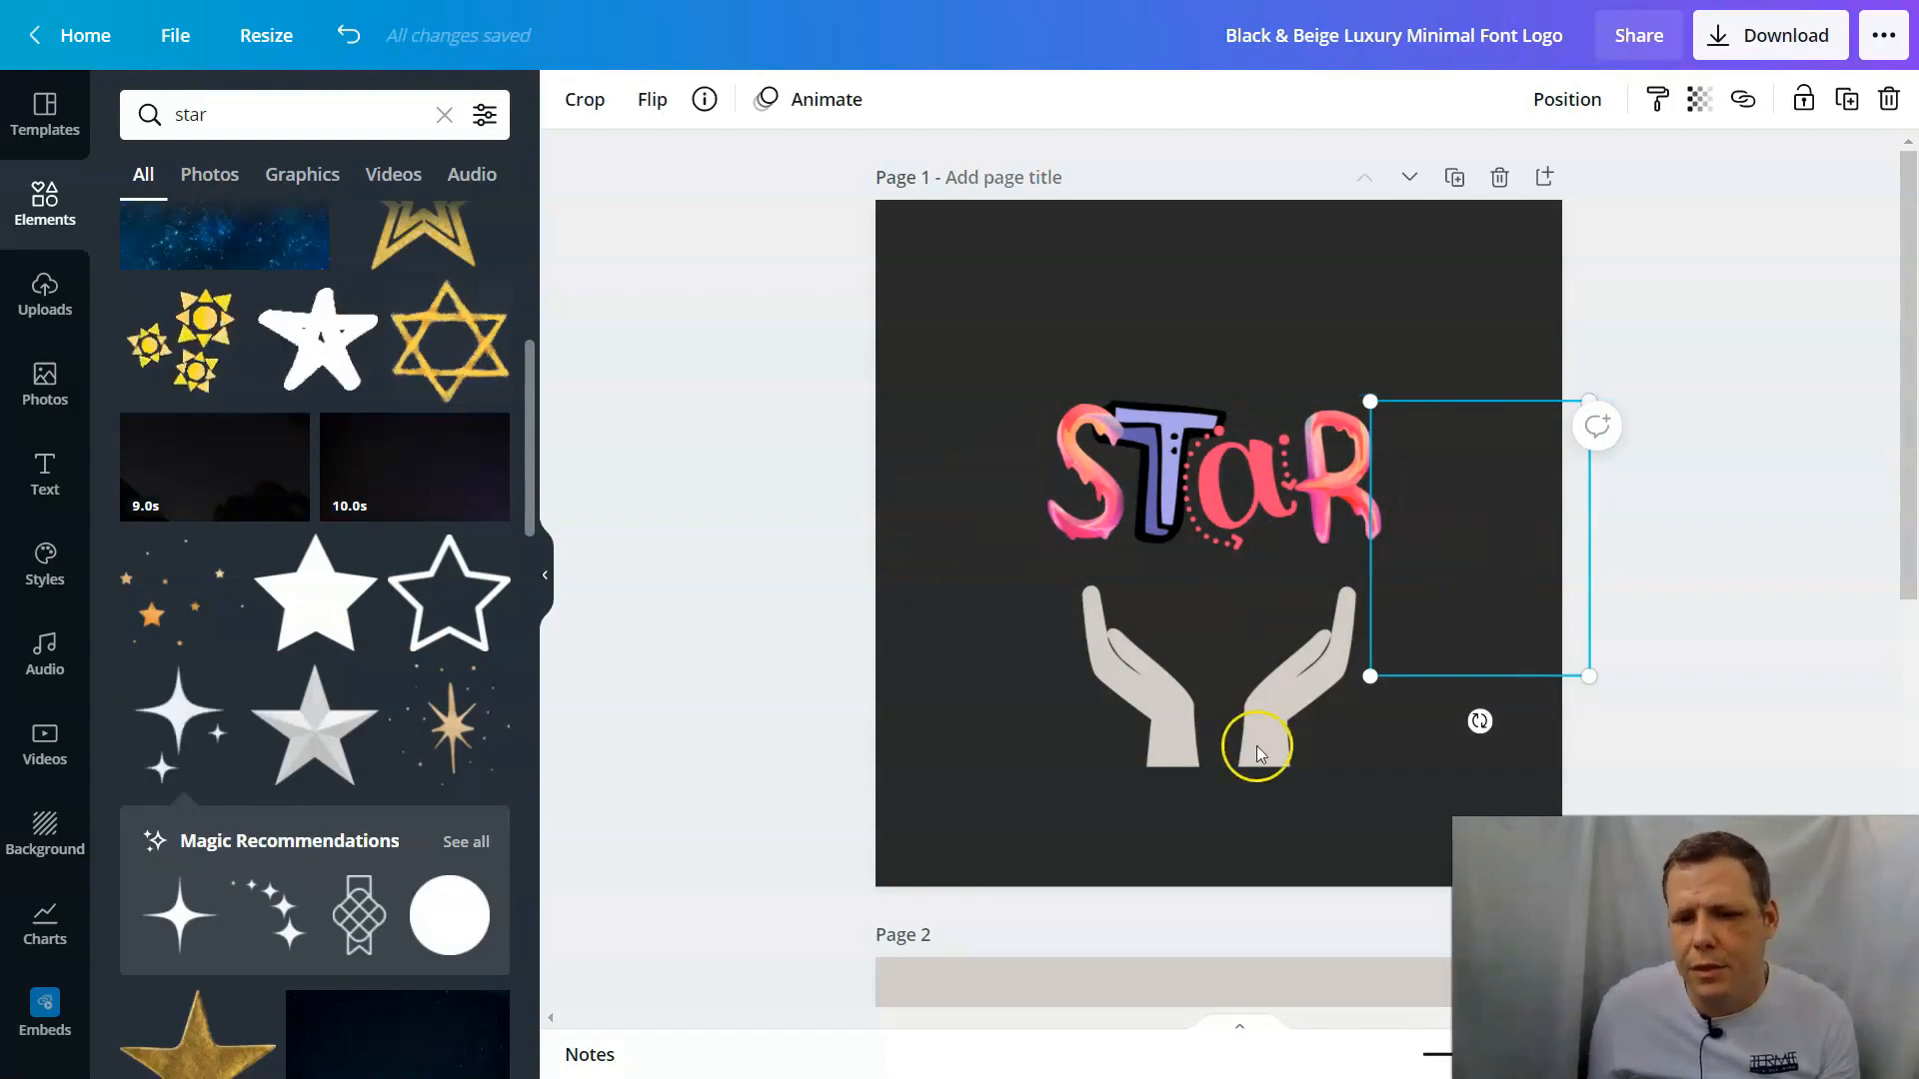
click(1387, 812)
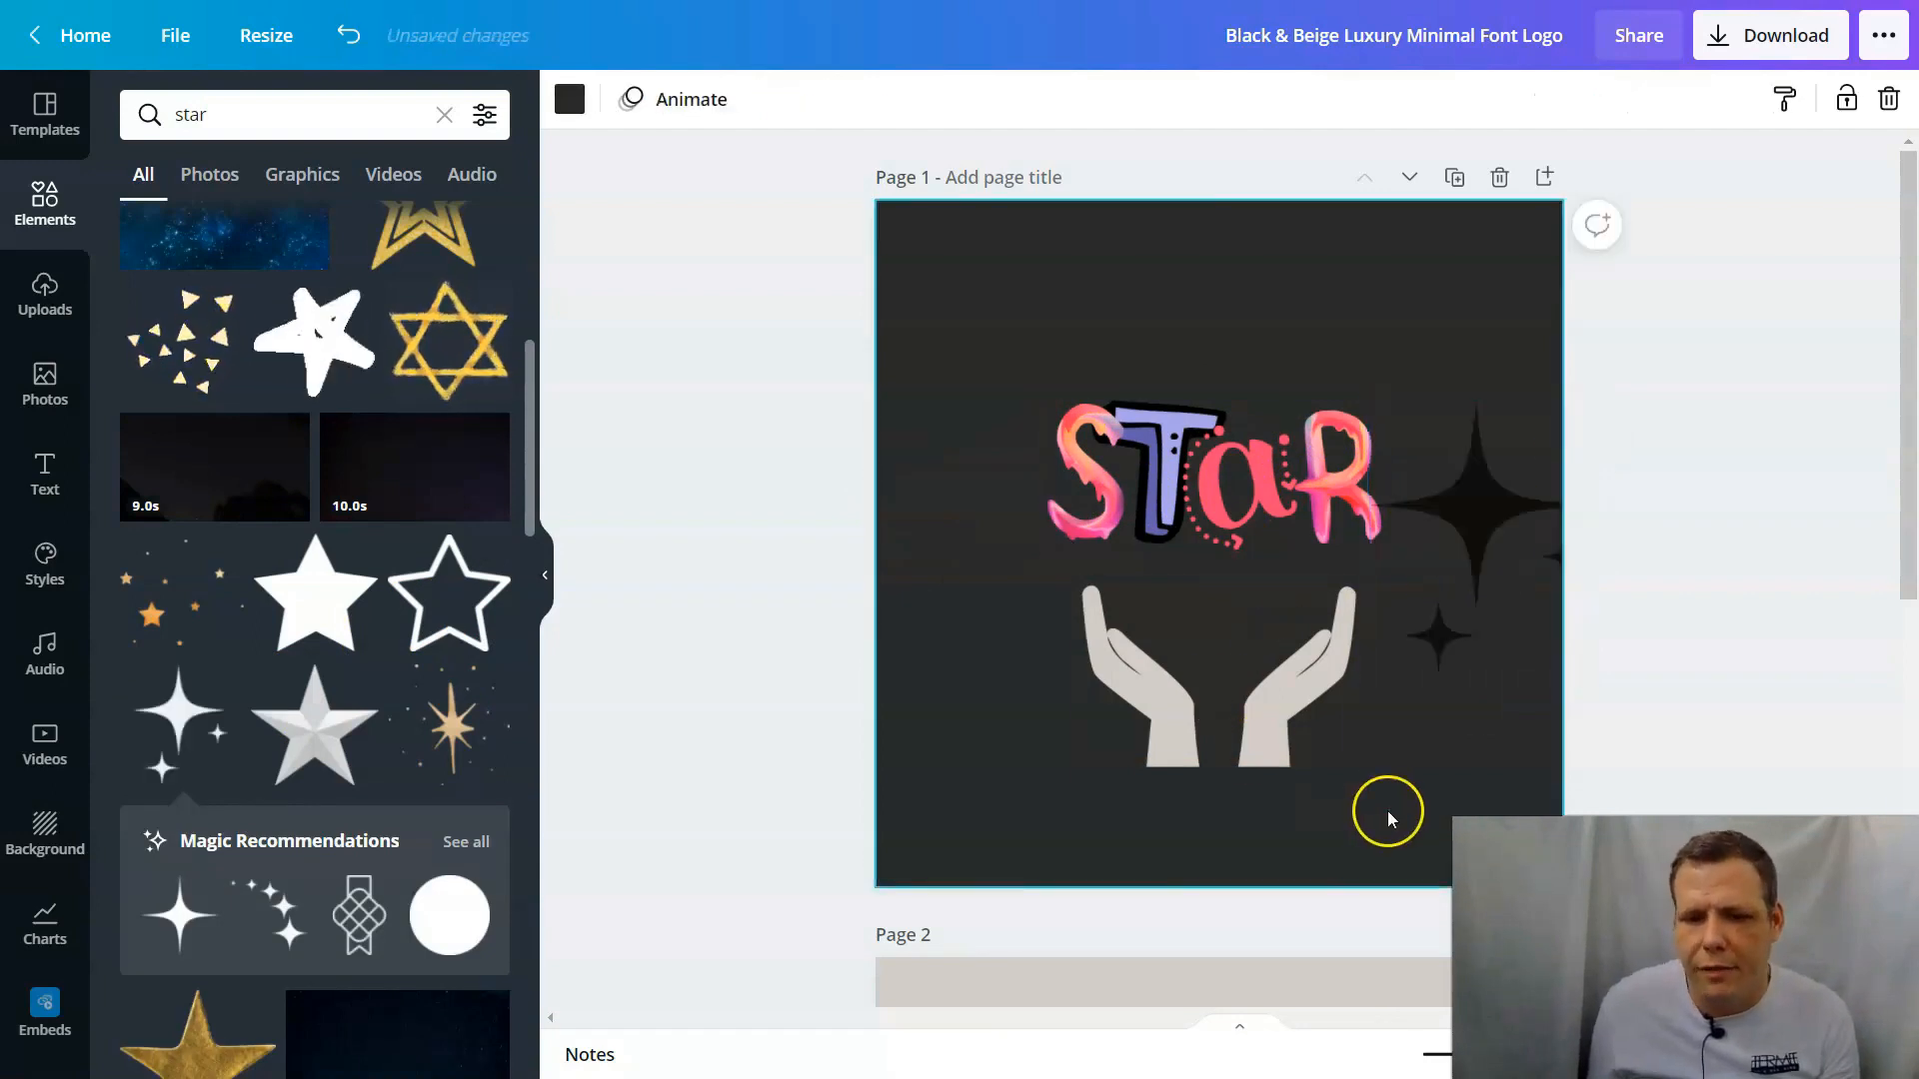
click(1501, 498)
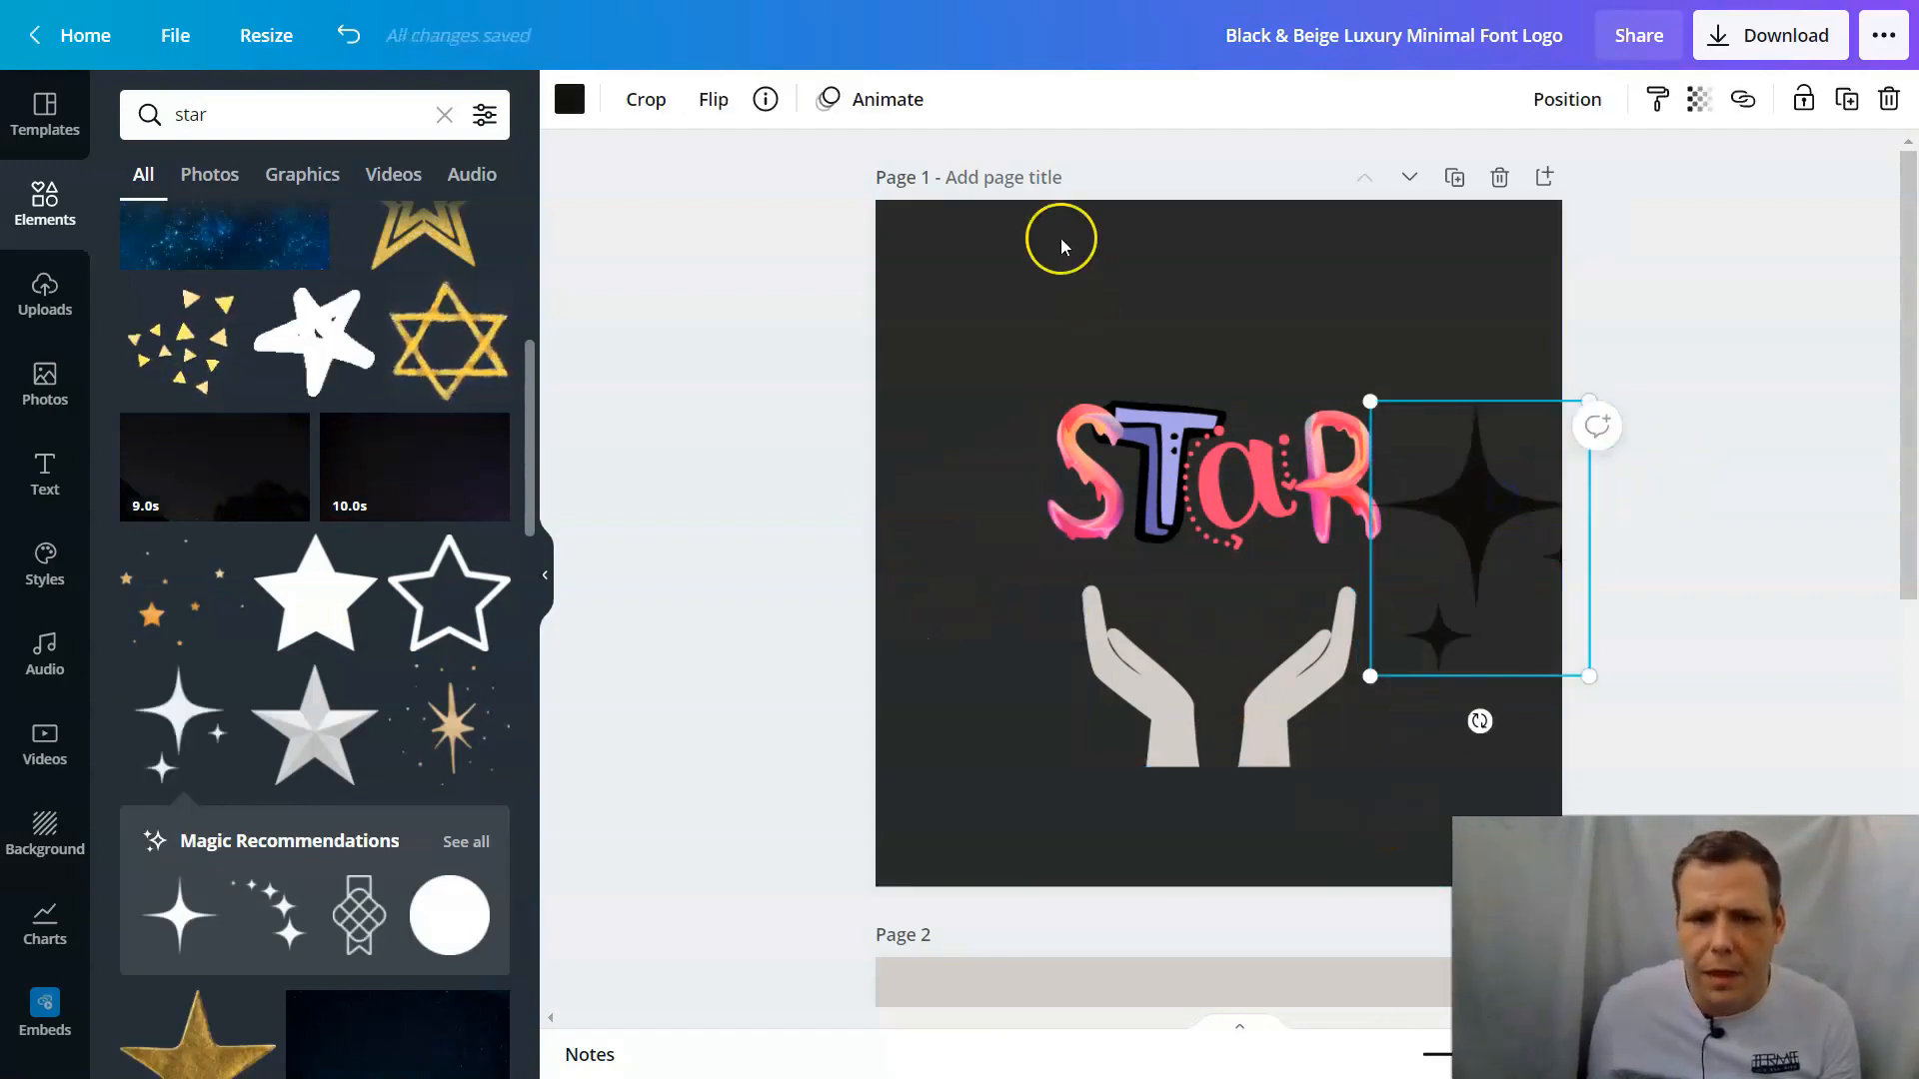
click(569, 99)
click(148, 298)
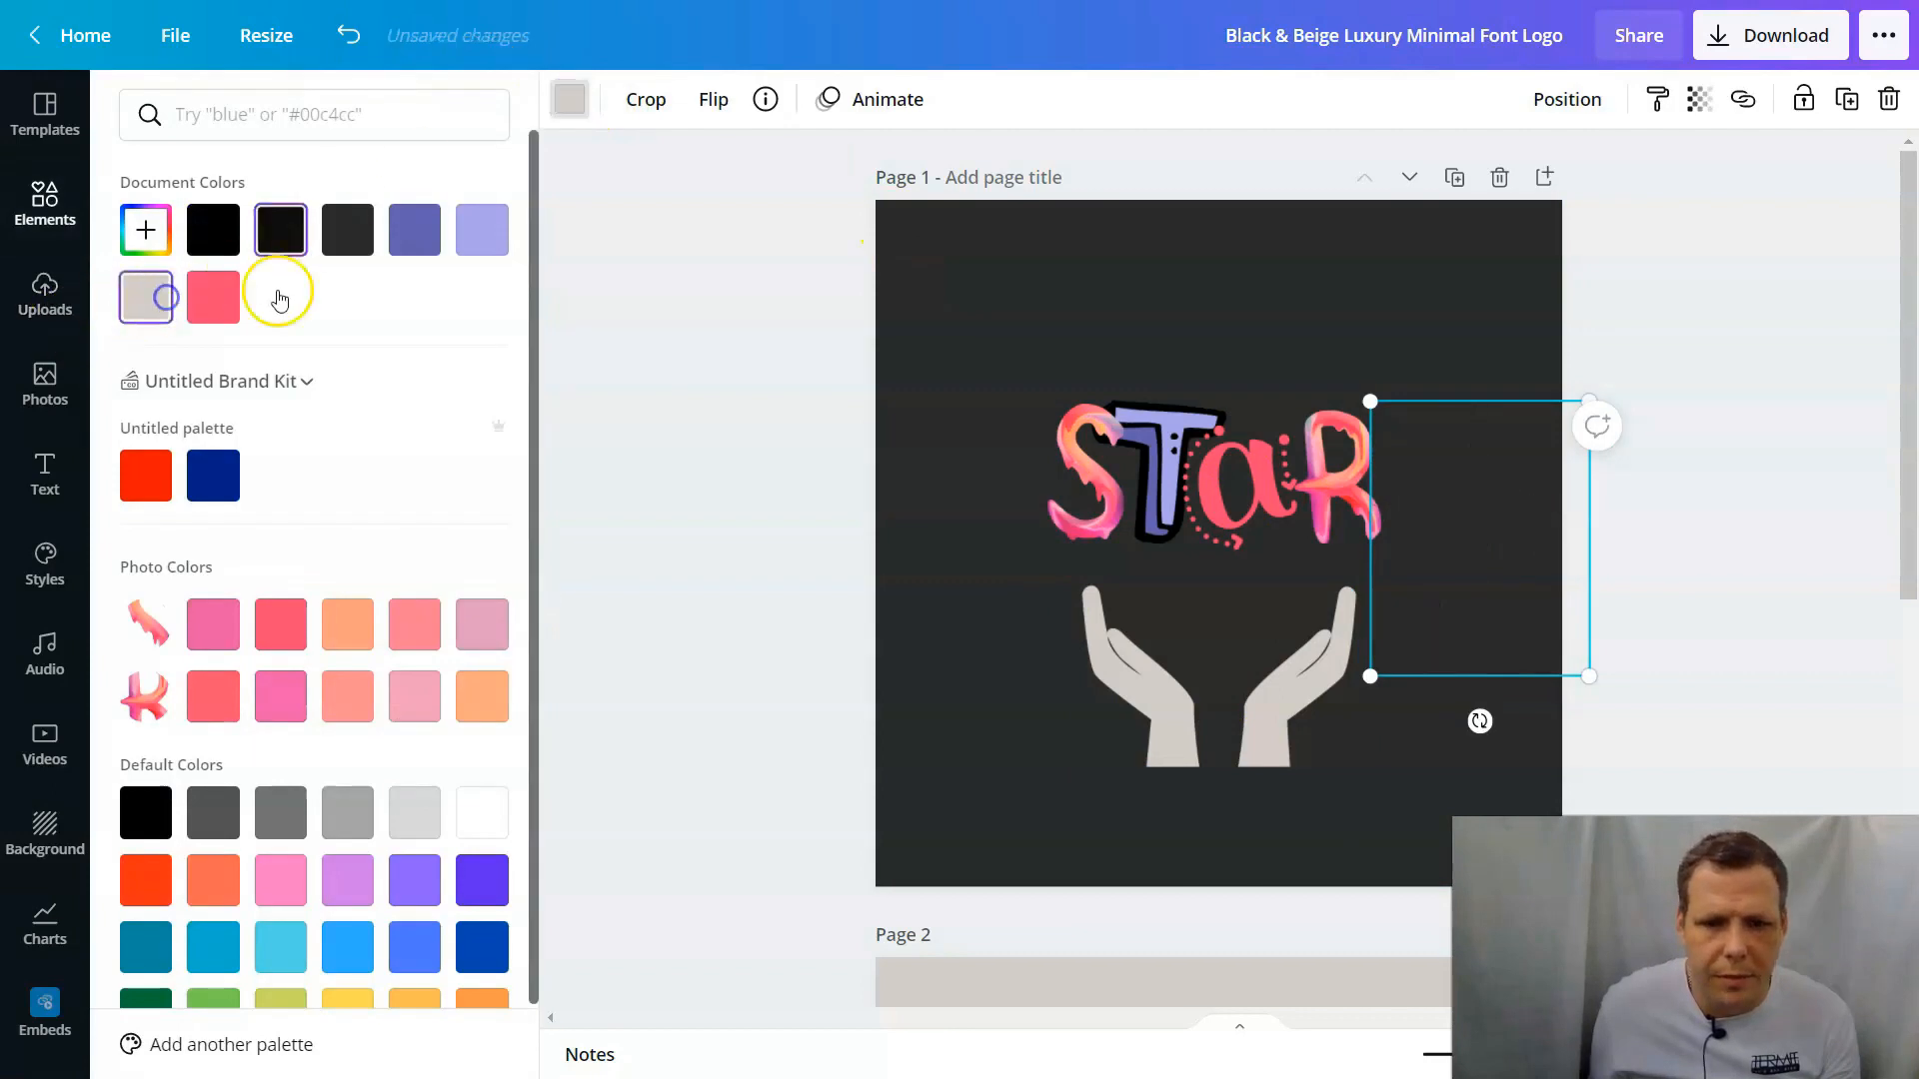
Step: Shrink the sparkle graphic to about 99 by 124 and place it just to the right of the R
drag(1505, 501, 1354, 407)
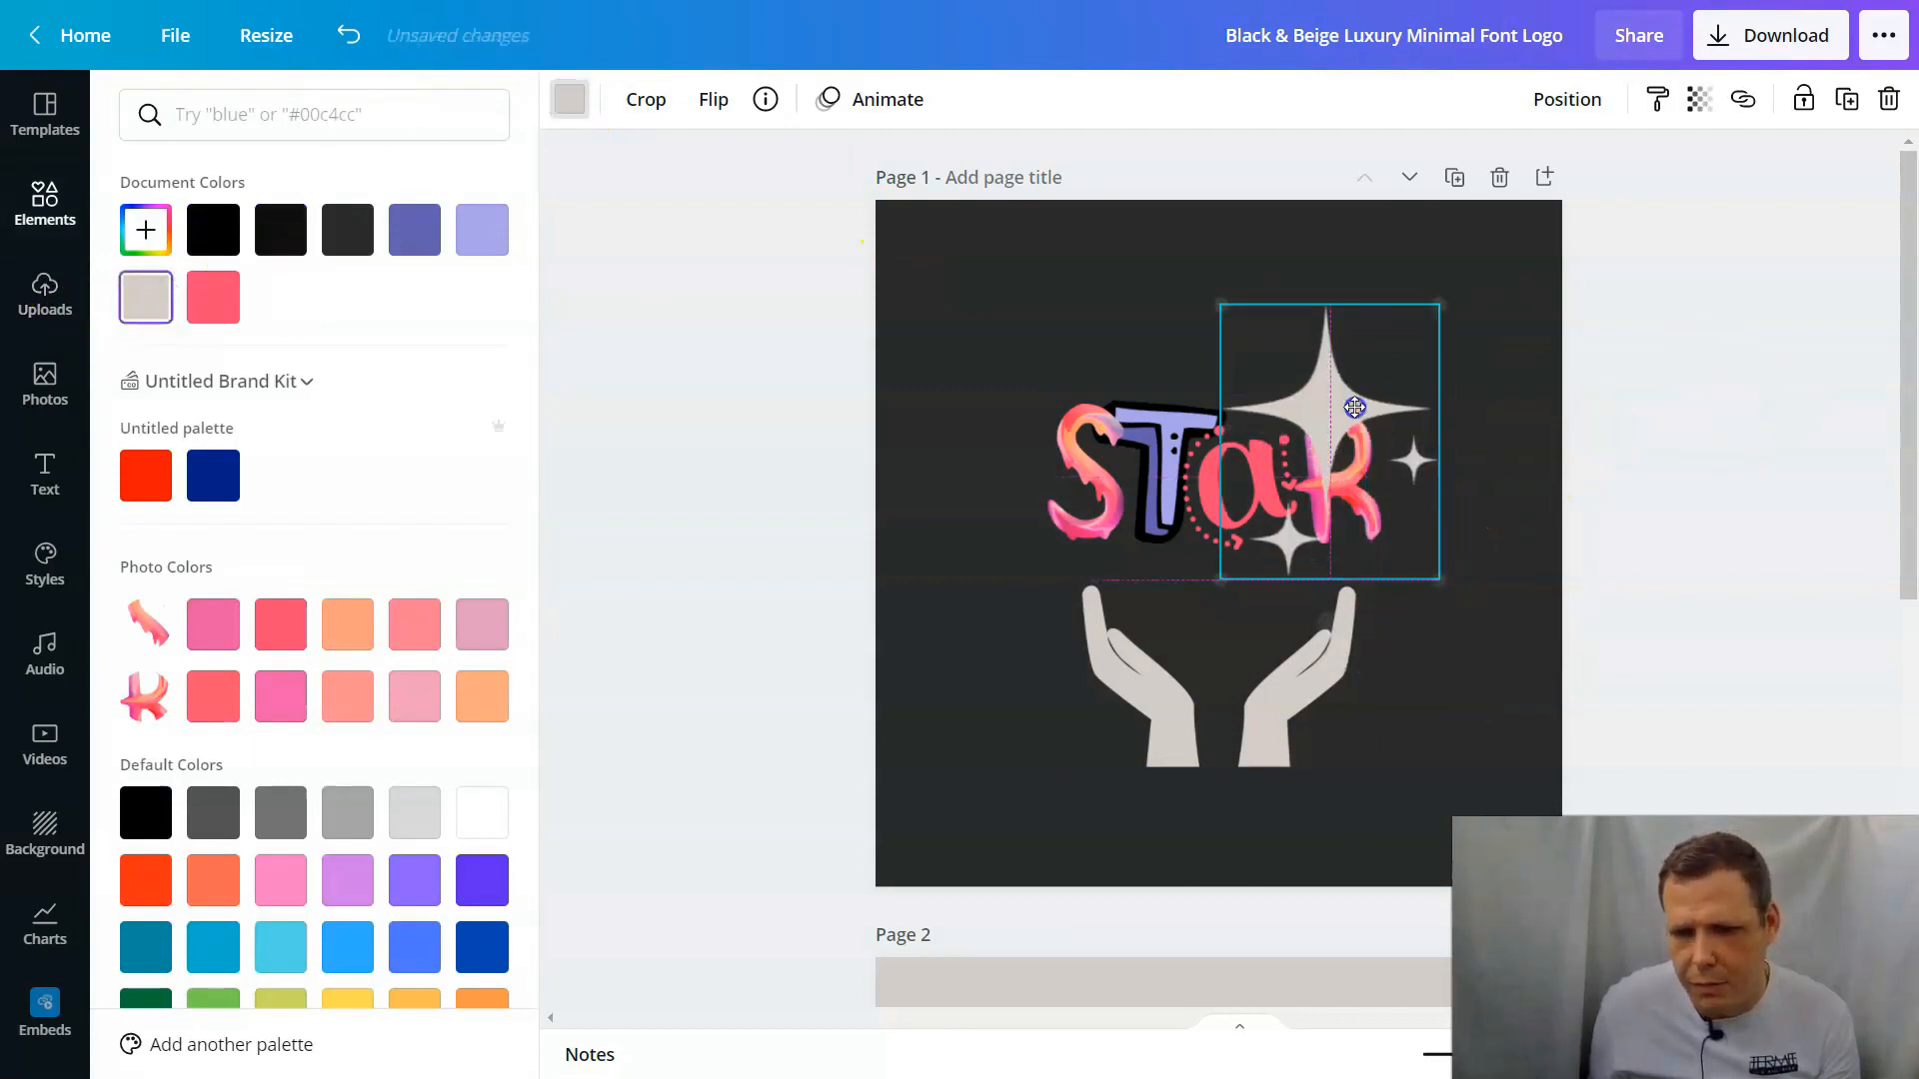
drag(1436, 311, 1356, 409)
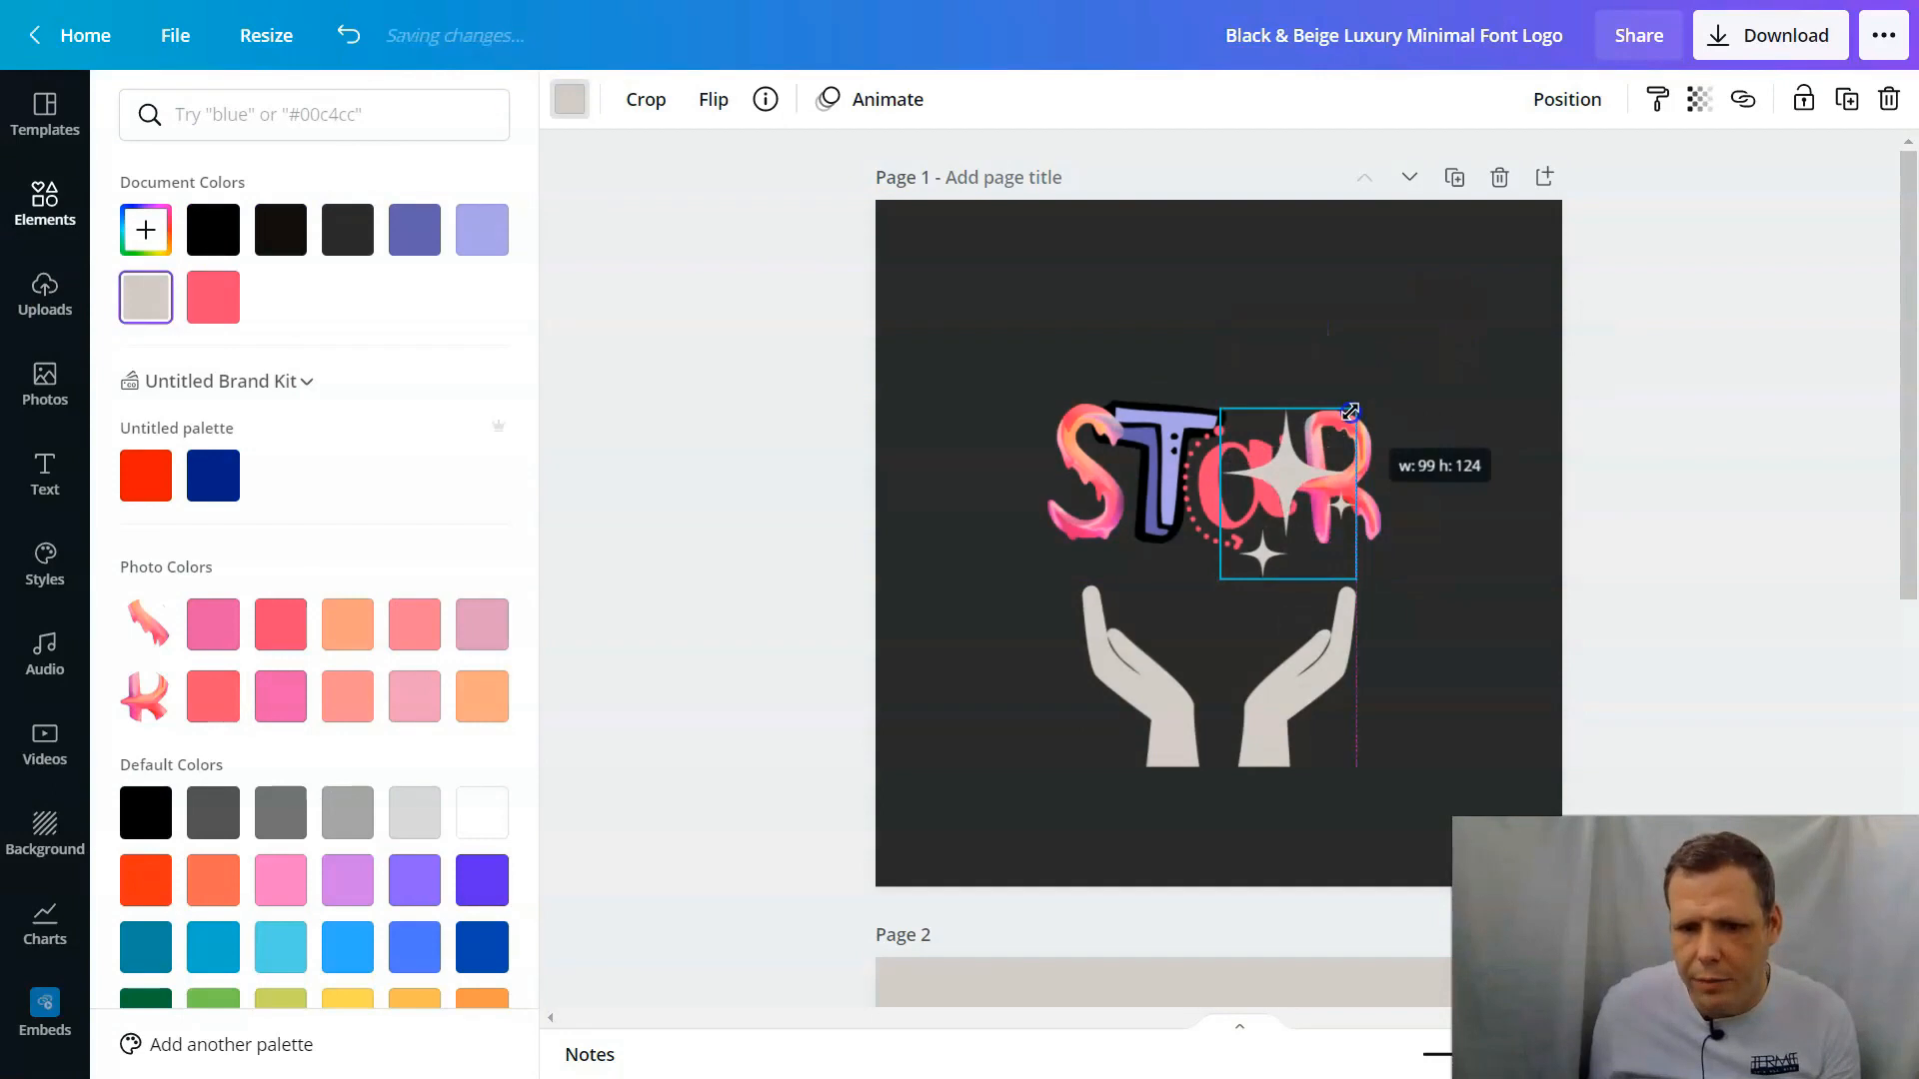
drag(1301, 482, 1458, 503)
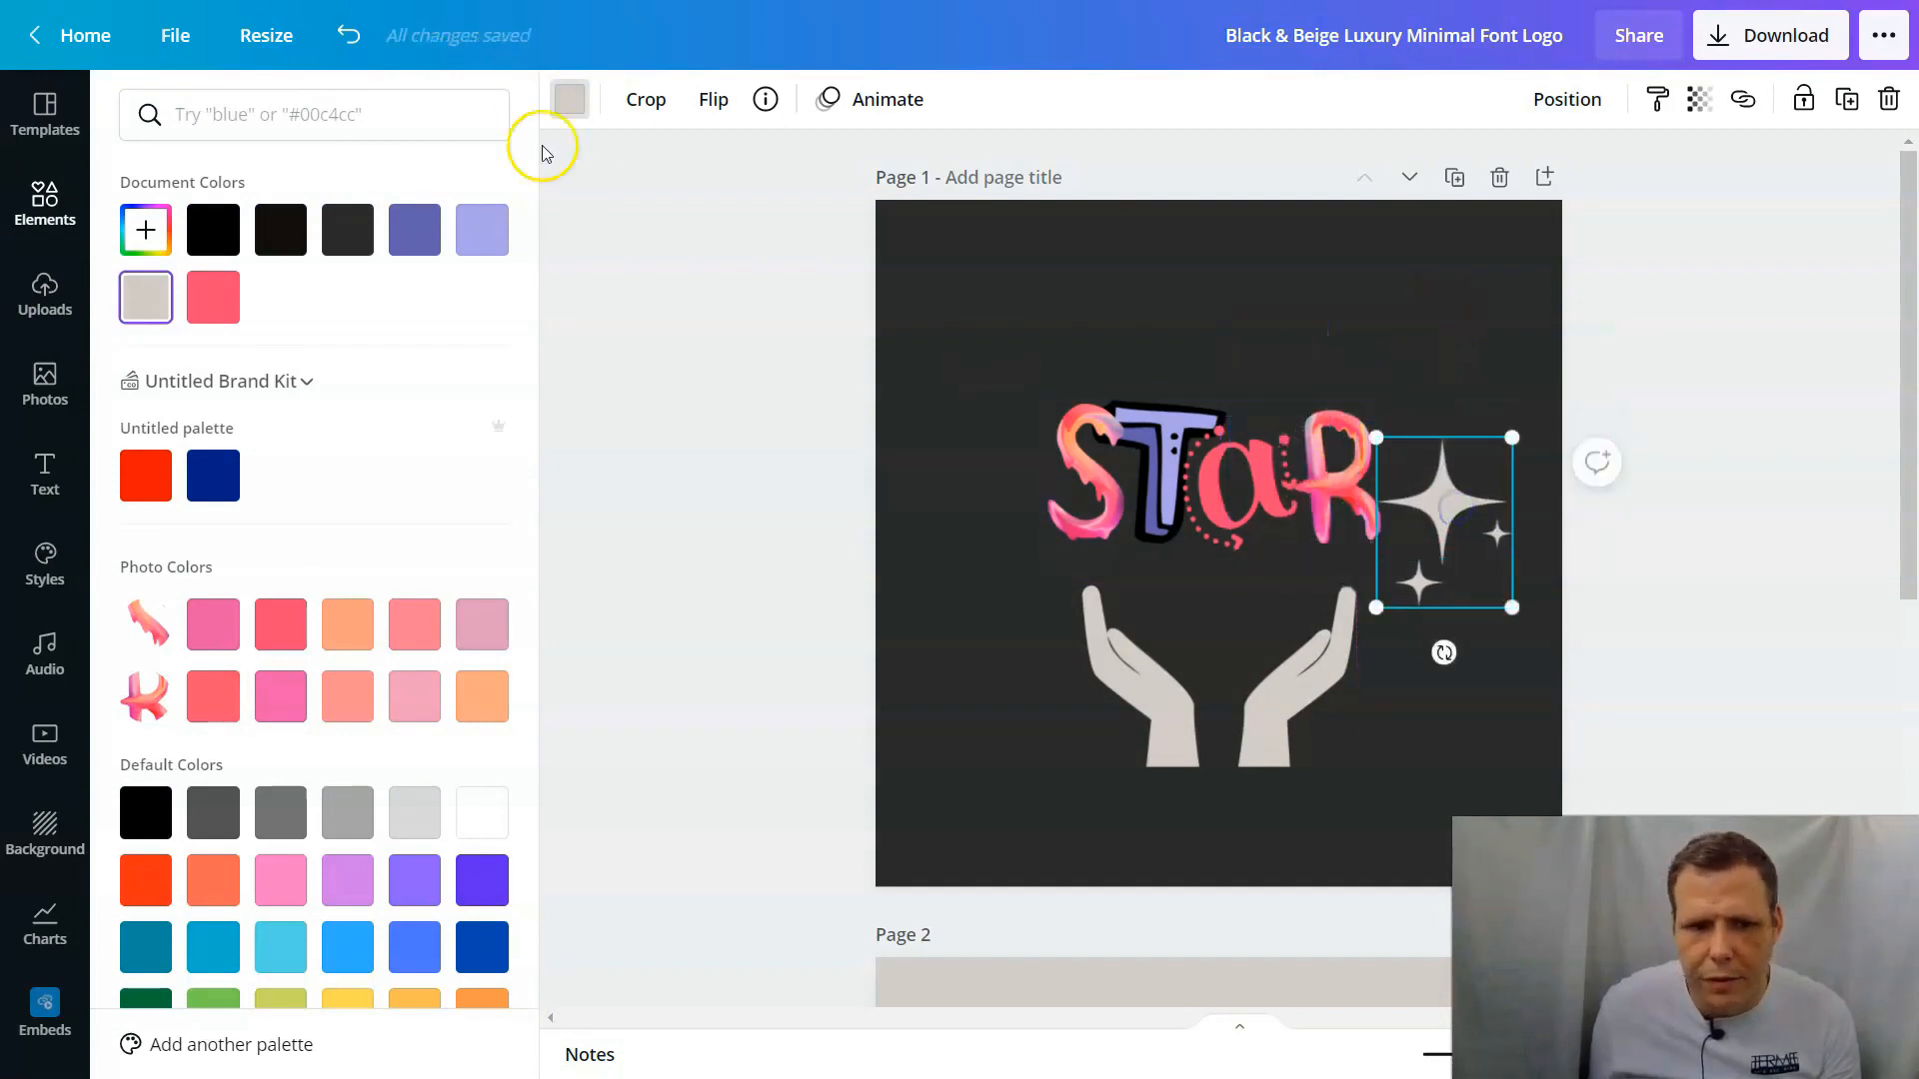
Step: Add a second sparkle graphic above the first one, recolor it with the document's beige, and rotate it to a slant
click(771, 285)
drag(159, 706, 1411, 295)
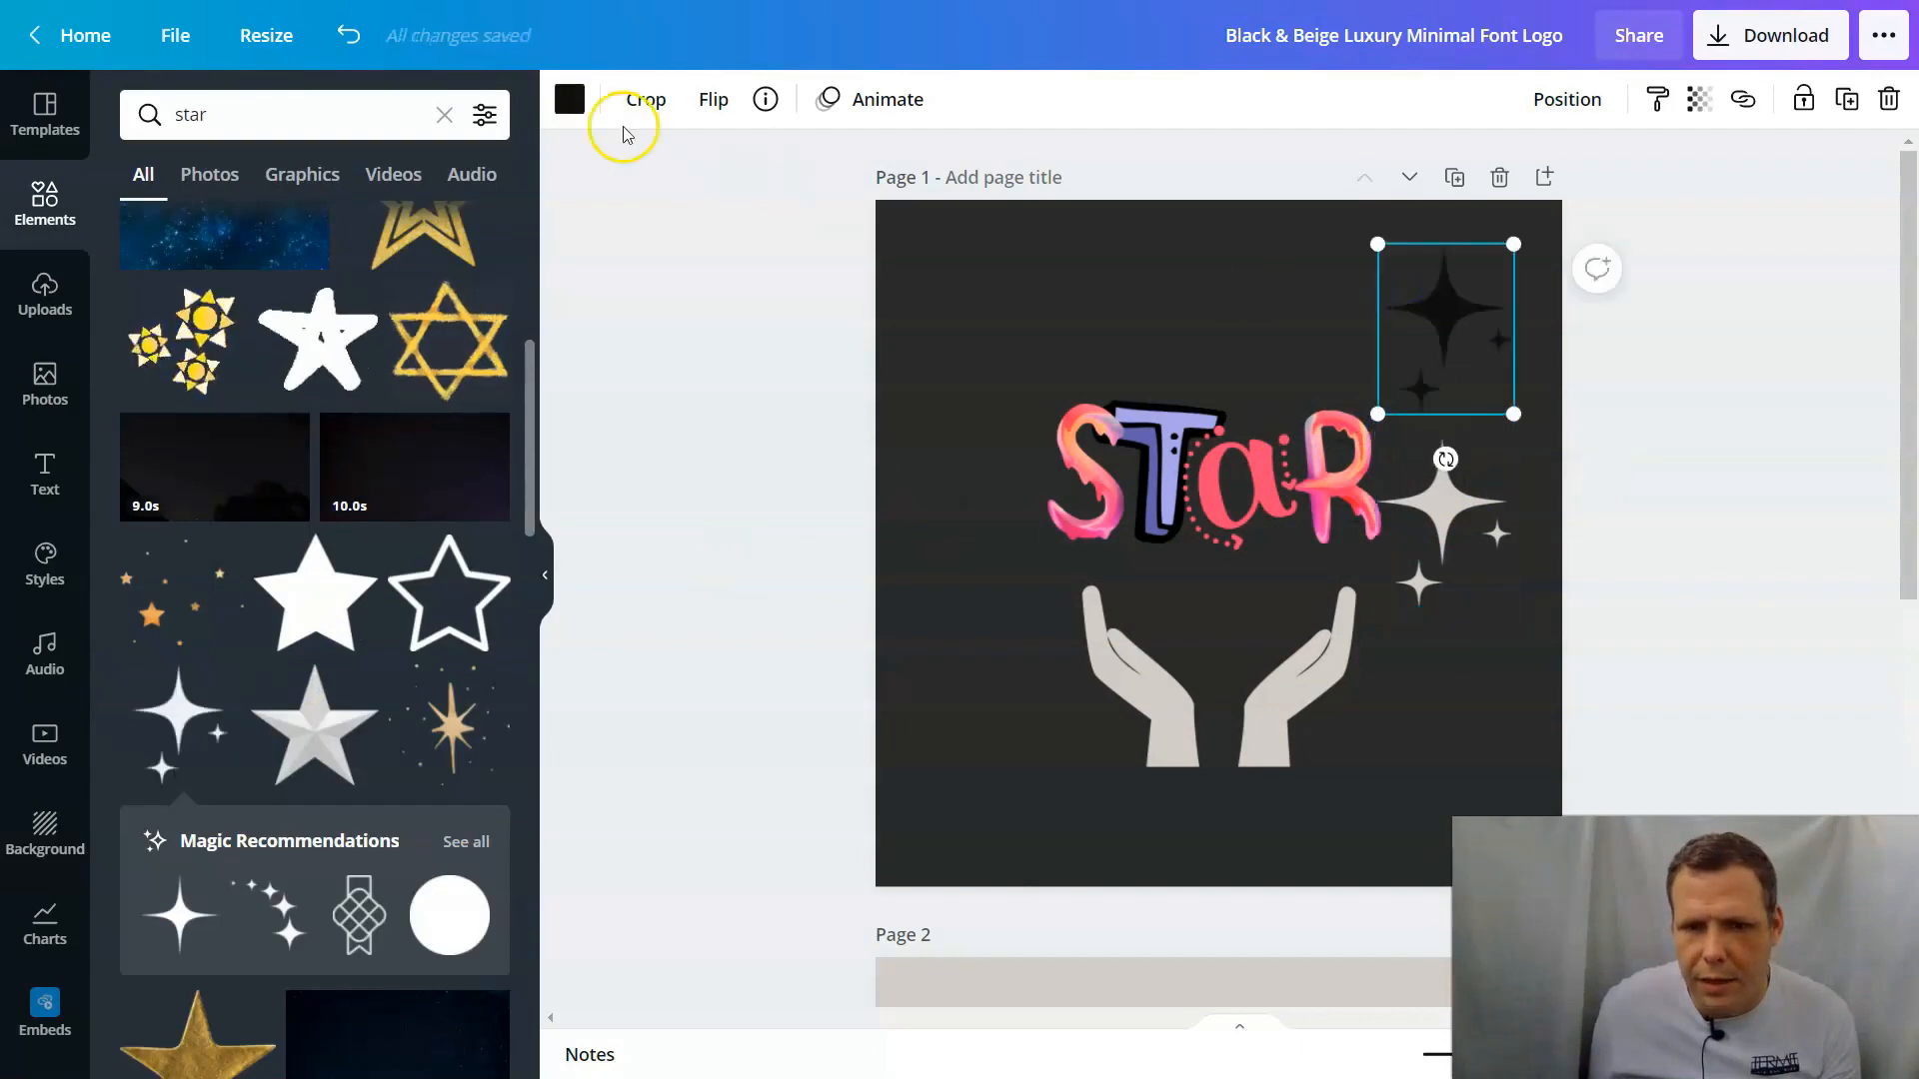
click(572, 100)
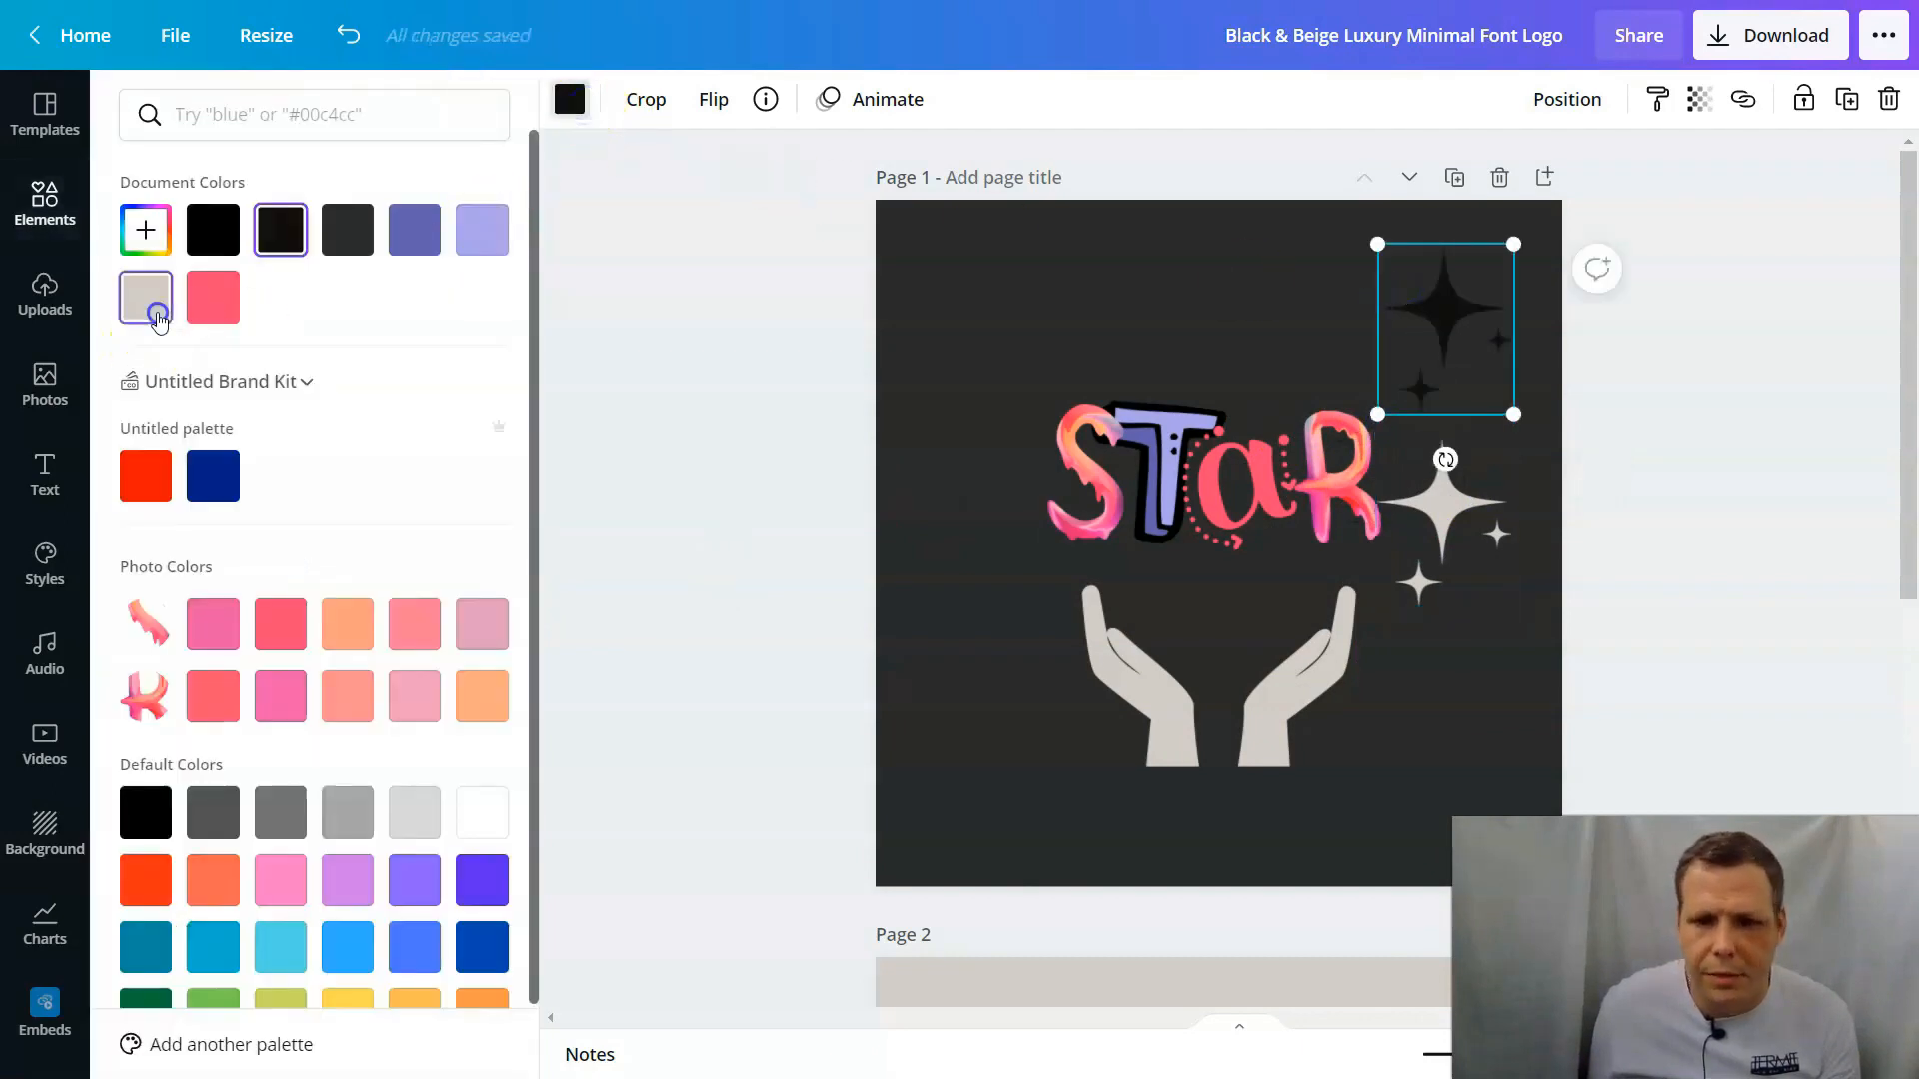
click(148, 303)
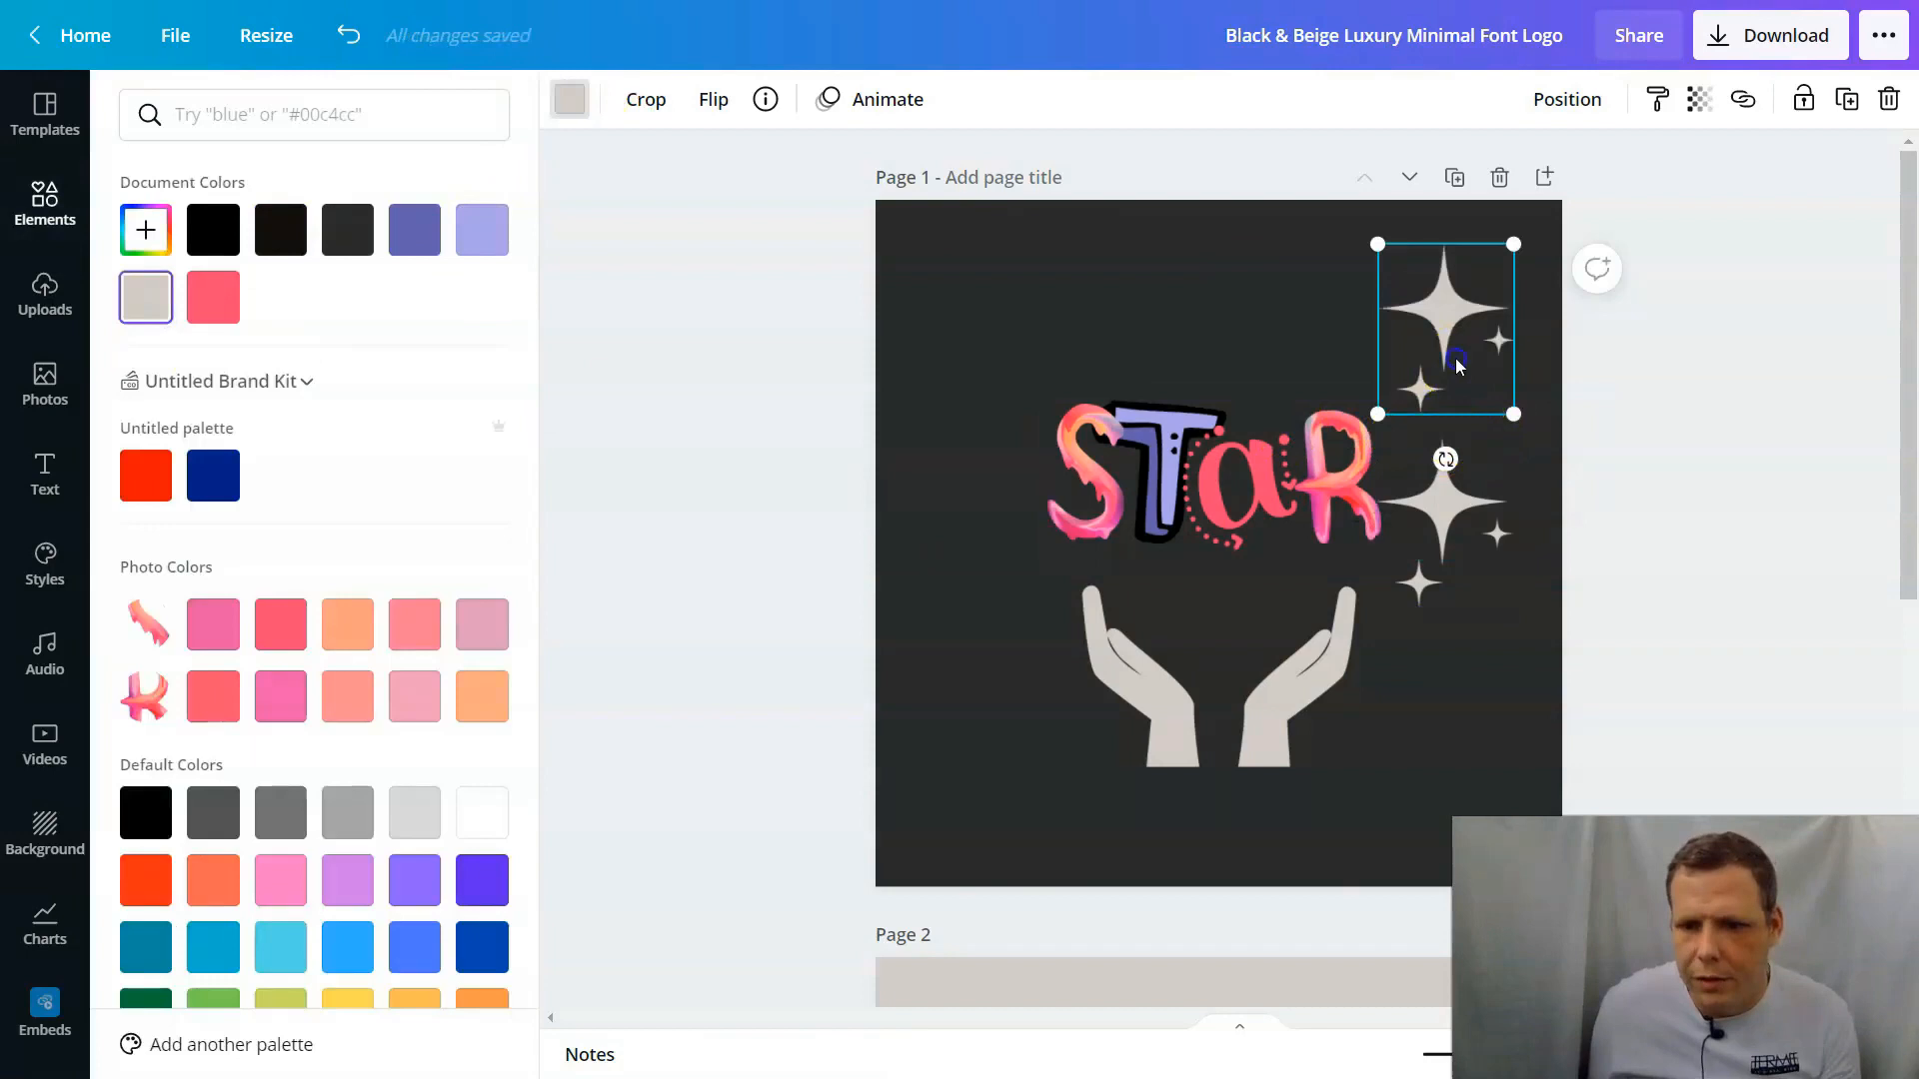
drag(1446, 458, 1508, 404)
click(723, 312)
Step: Add a third sparkle graphic above the lettering, rotate it to a slant, and recolor it with the document's beige
click(188, 741)
drag(188, 745, 1246, 288)
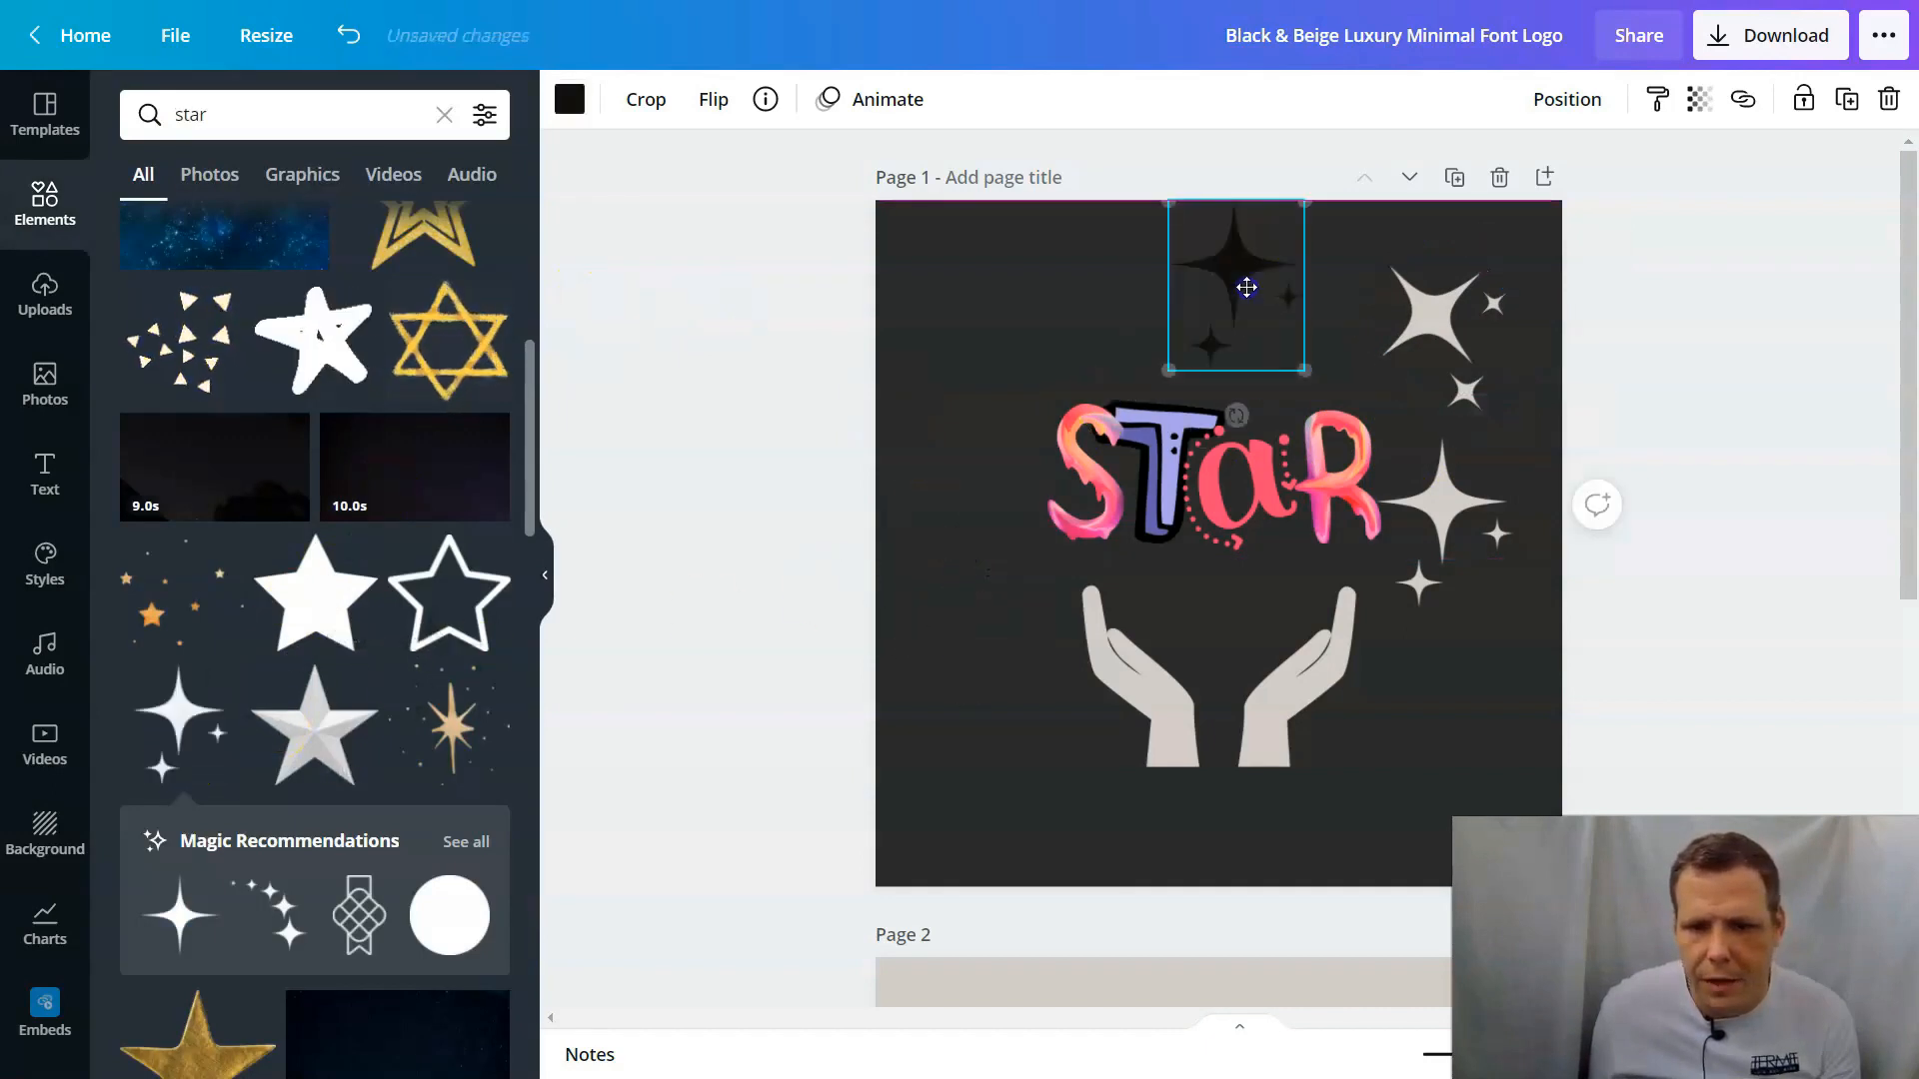
drag(1230, 414, 1115, 401)
click(1212, 307)
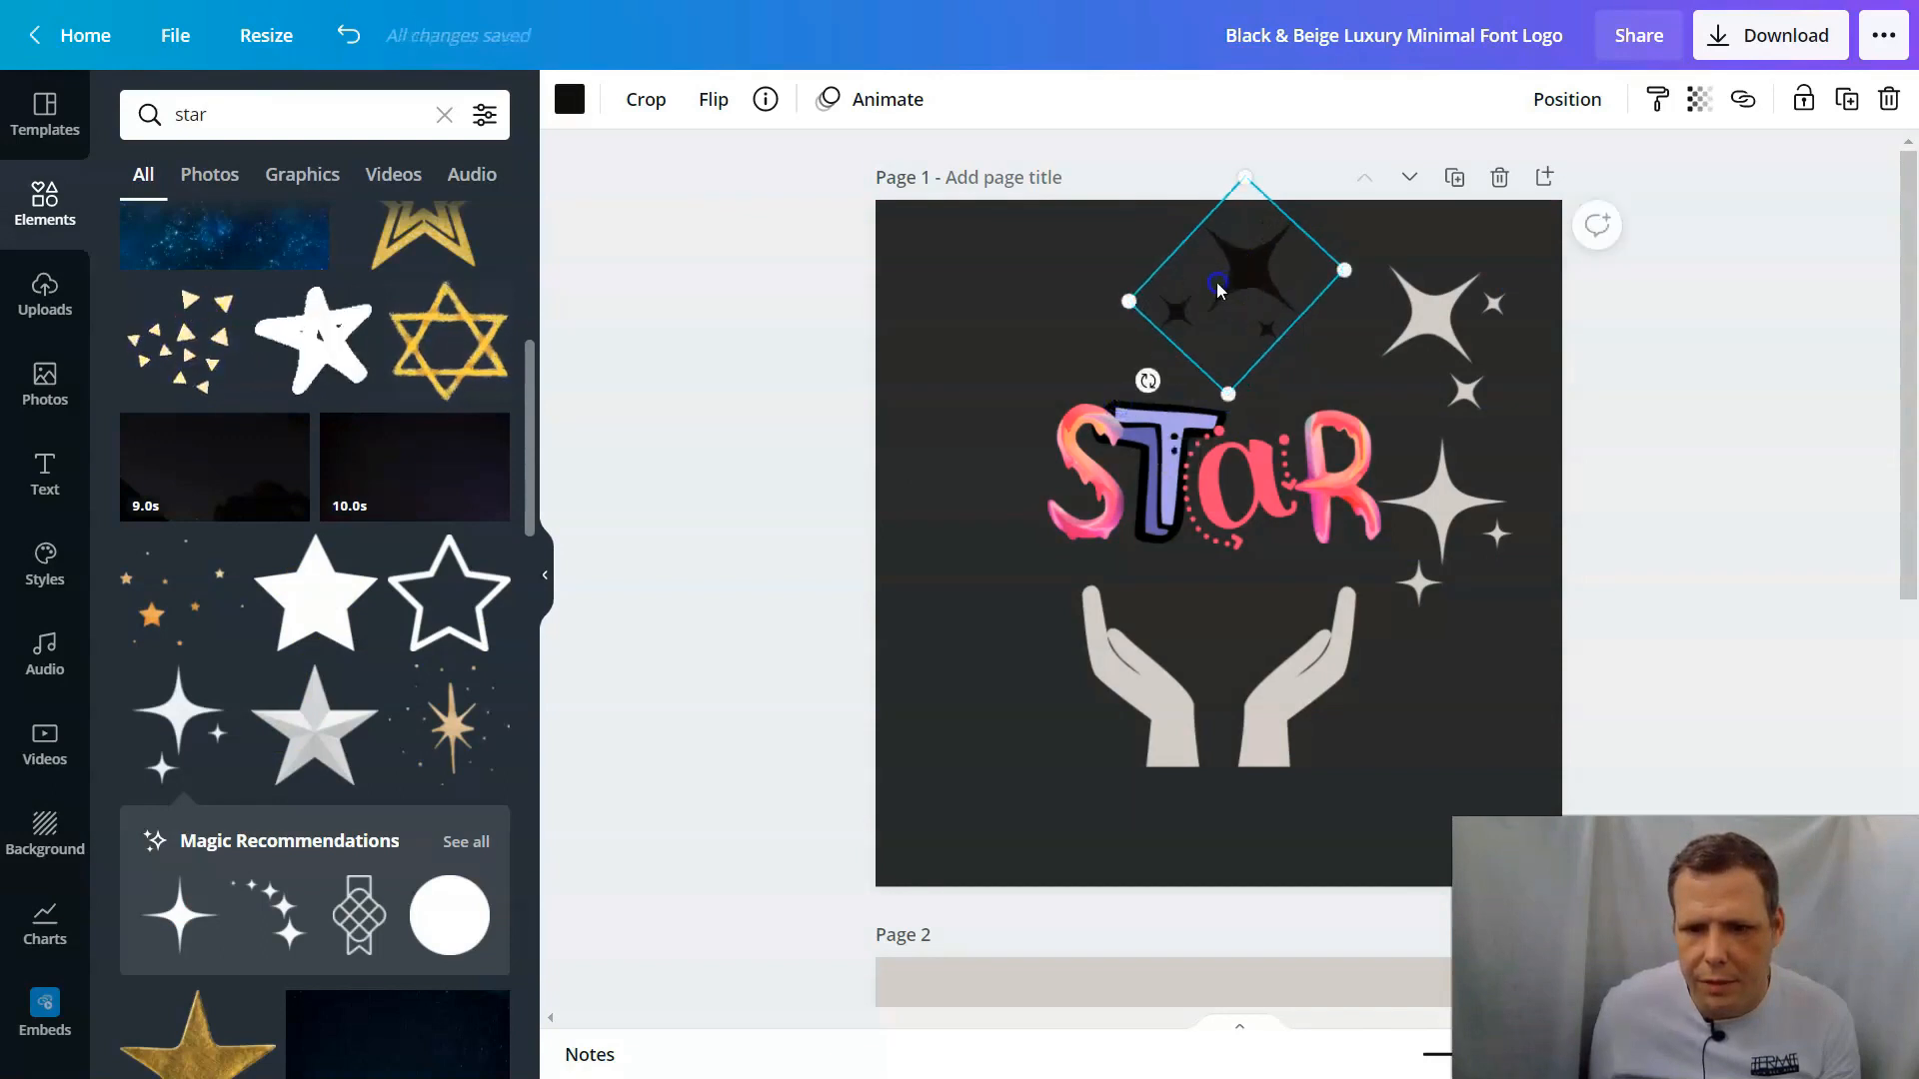
click(567, 99)
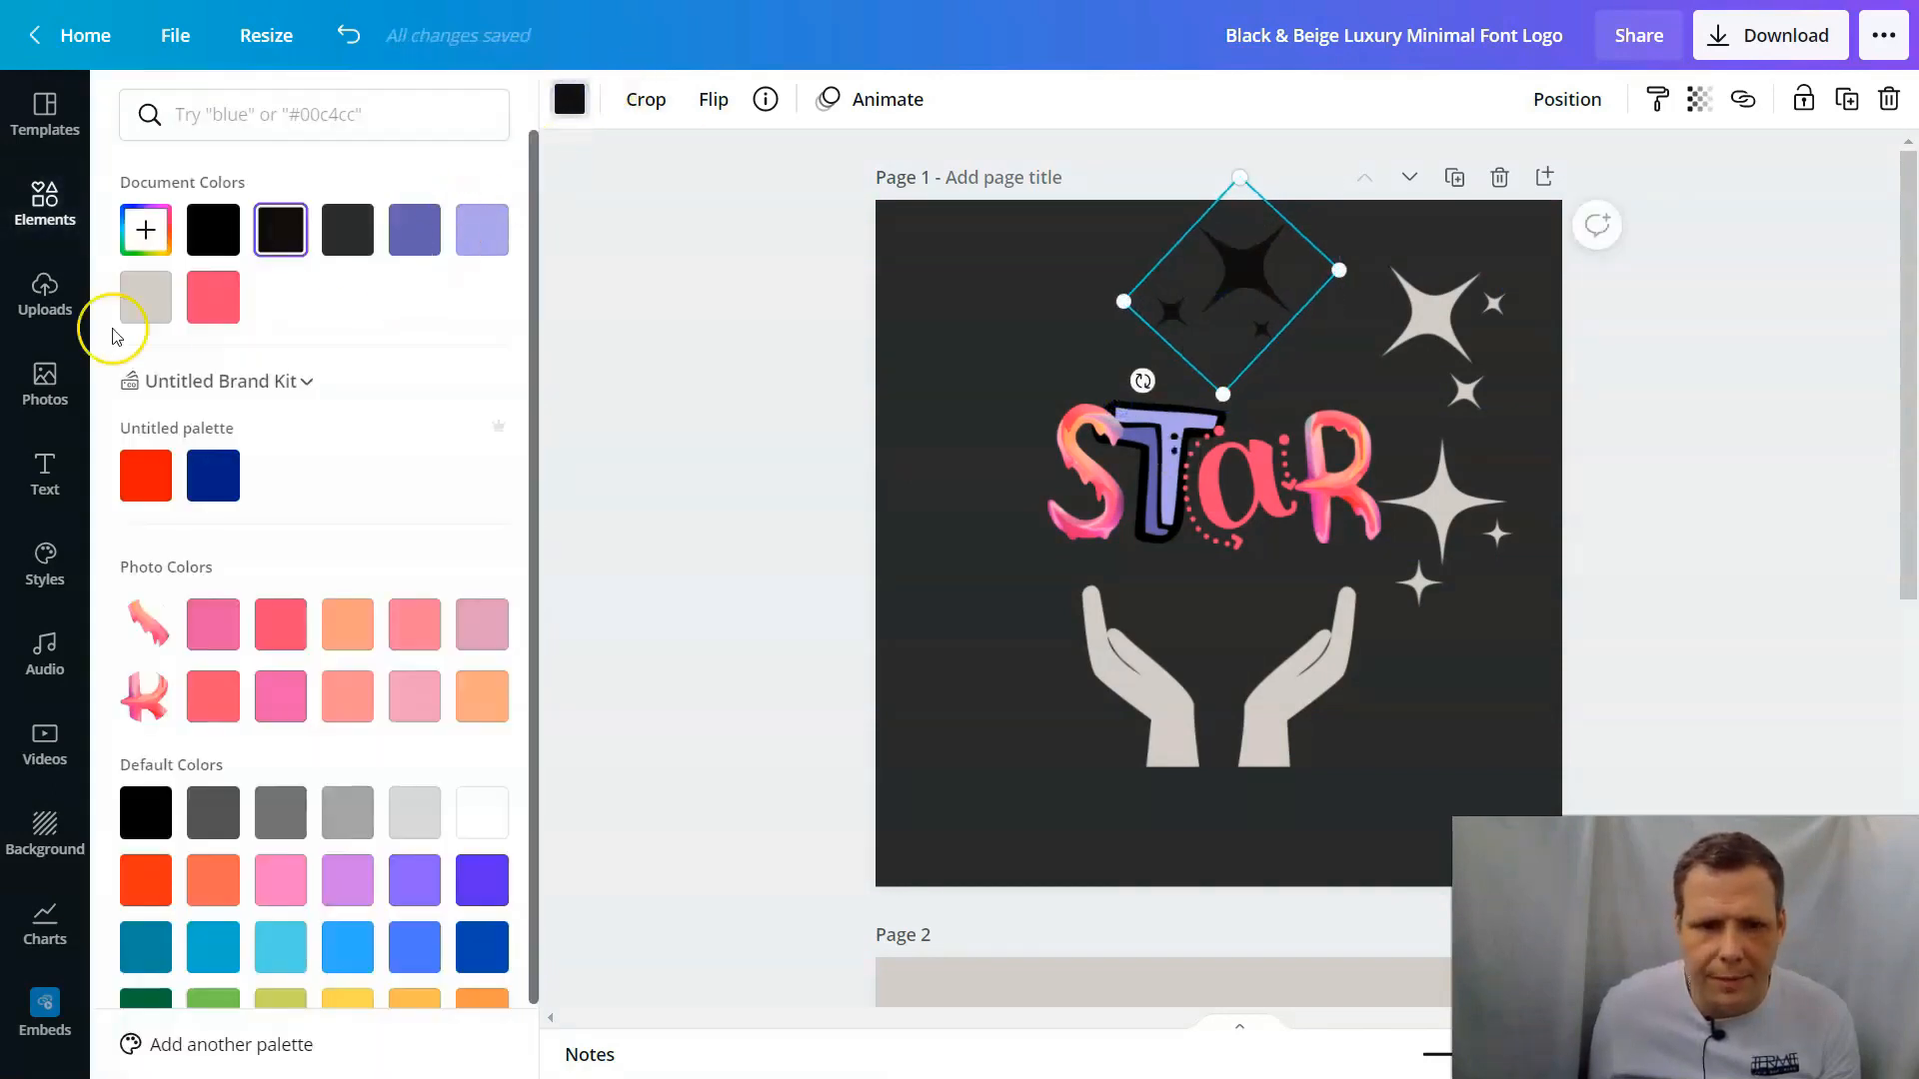
click(150, 305)
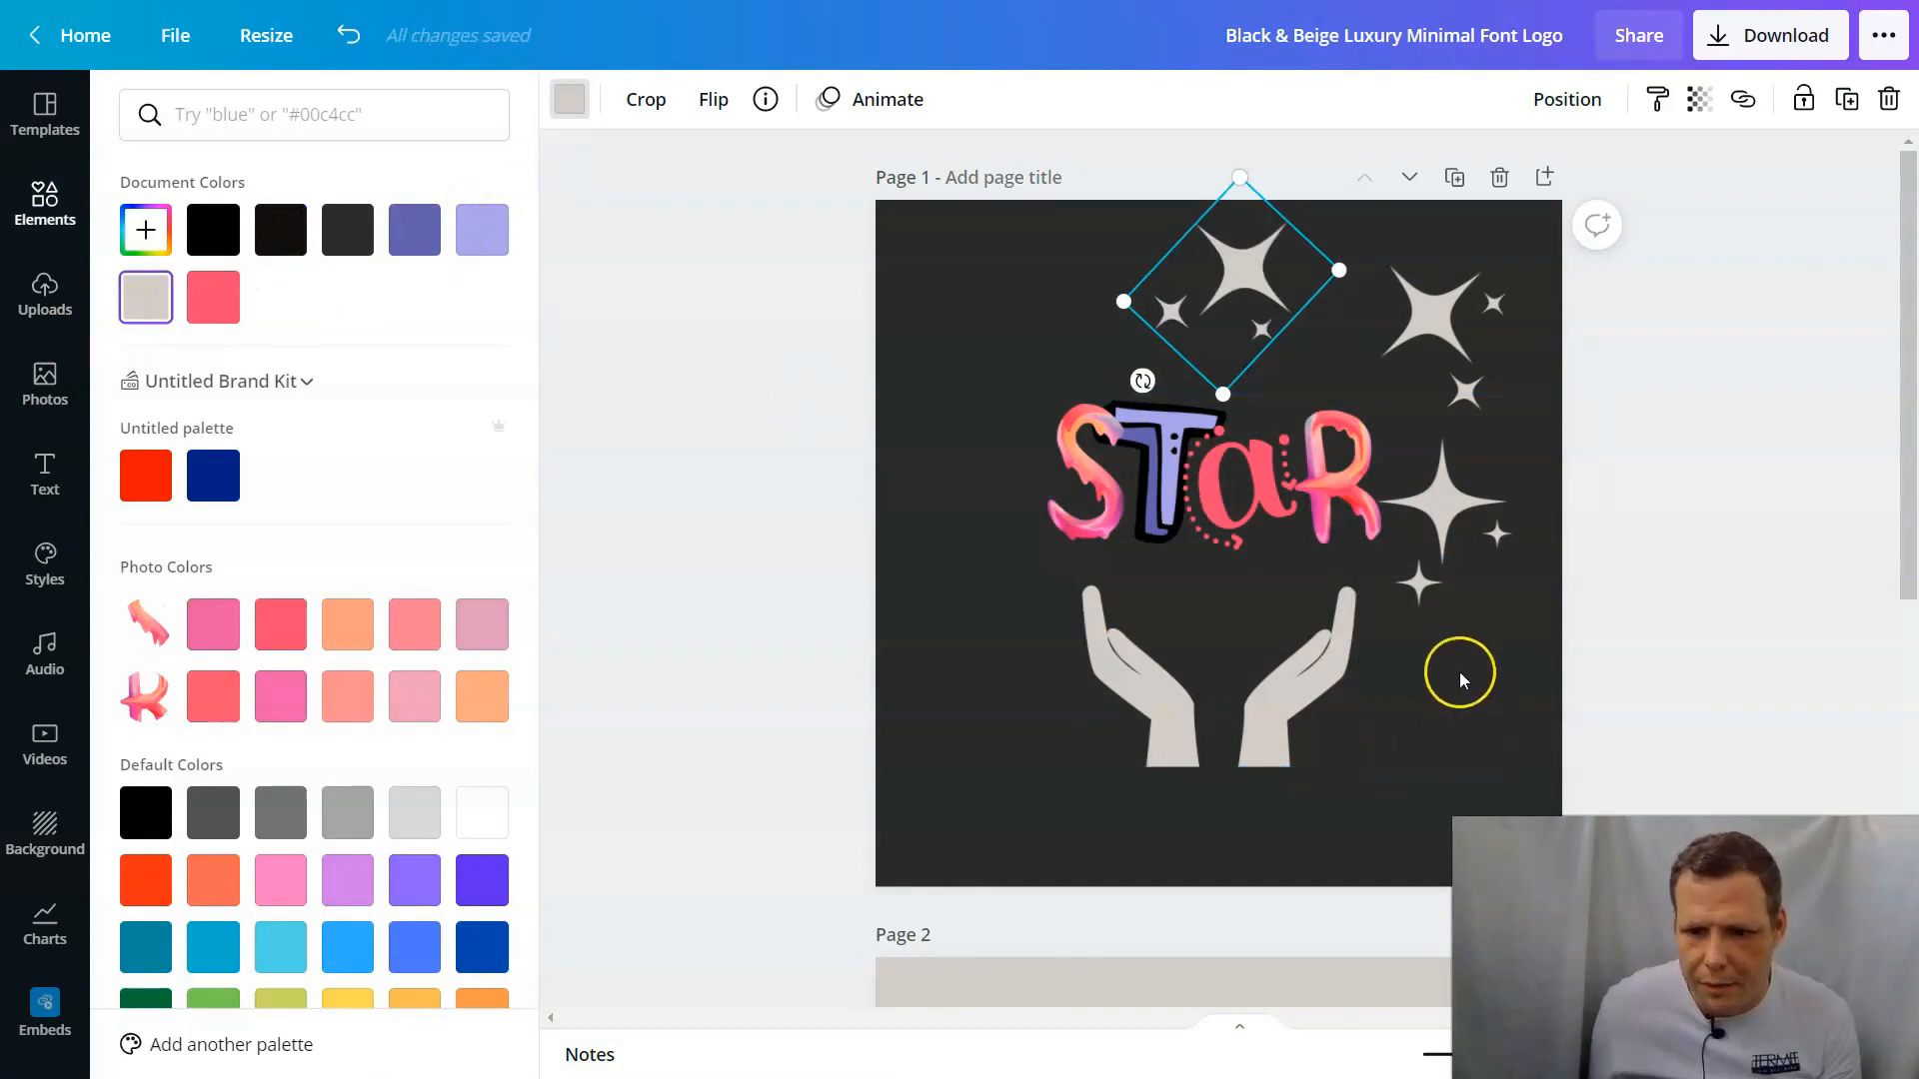
click(1476, 720)
Step: Flip the letter R of the STaR wordmark horizontally
click(1382, 543)
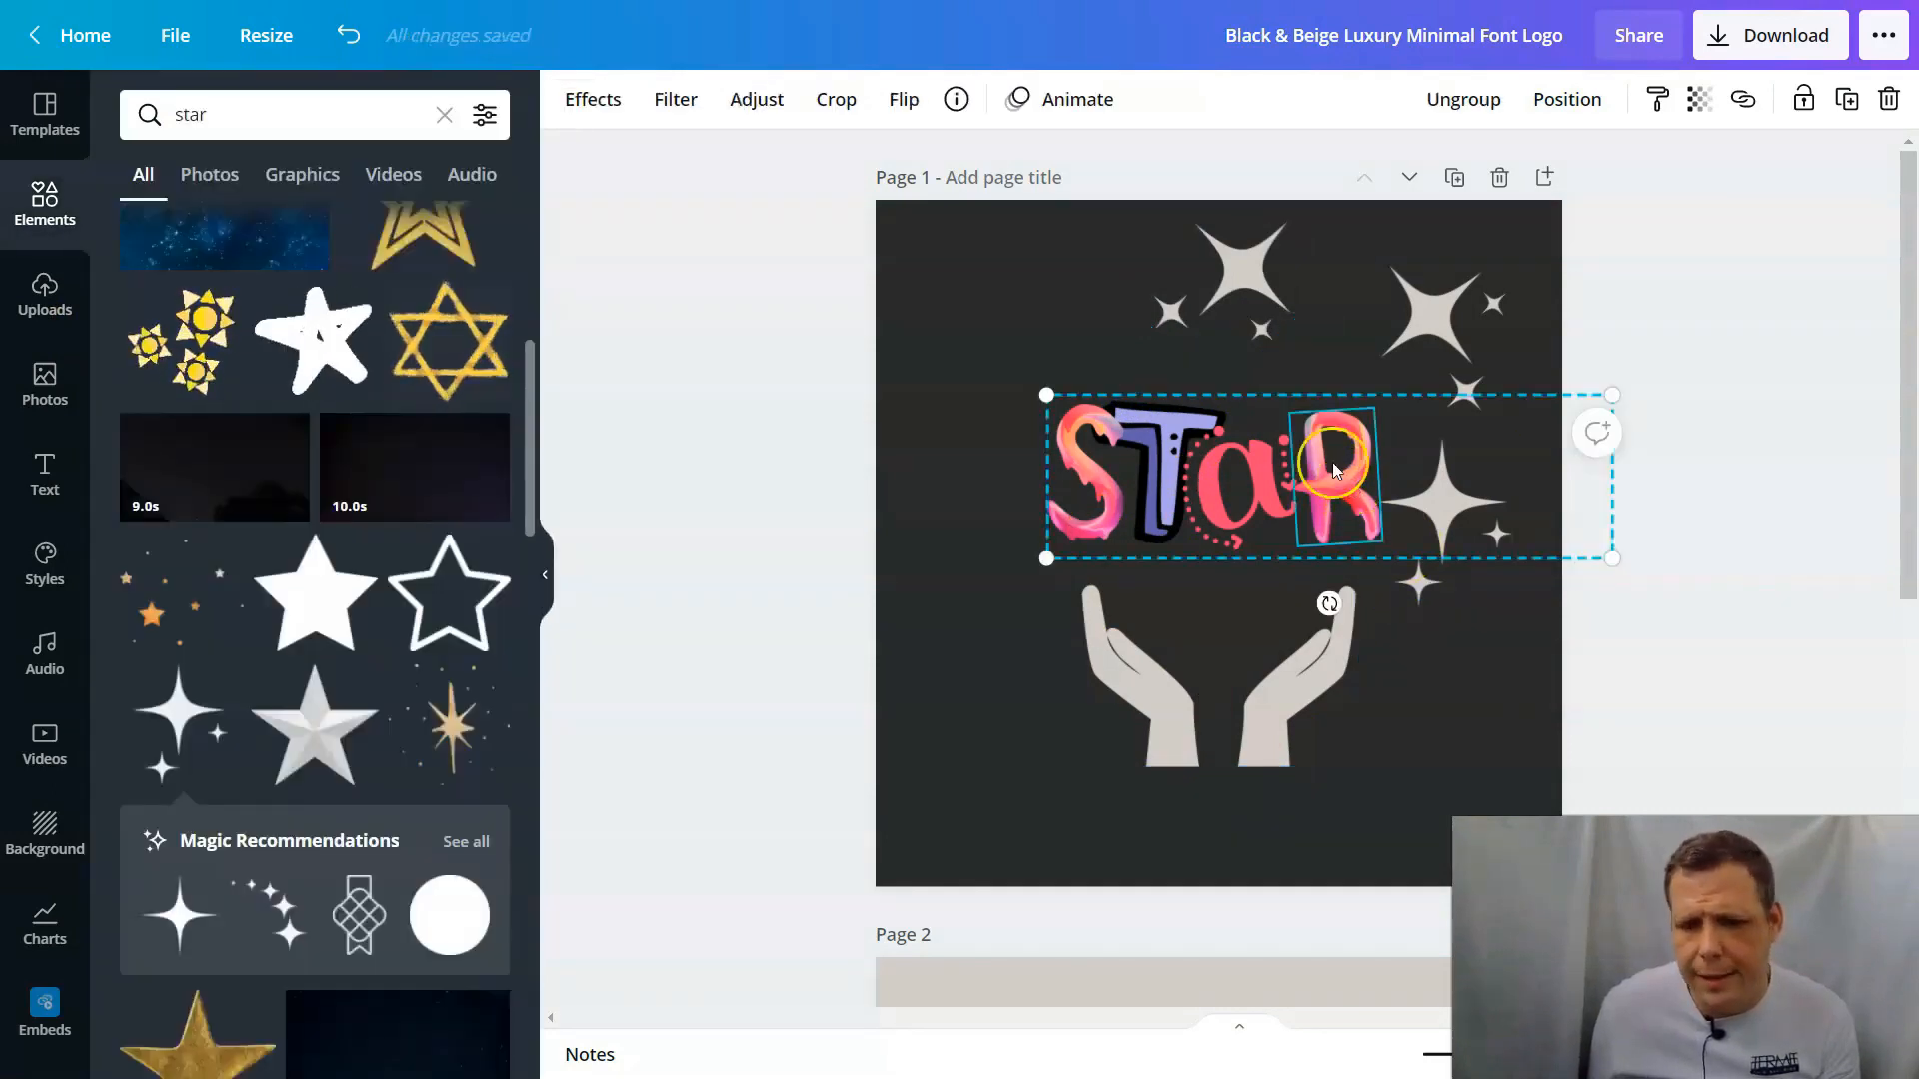
click(1264, 504)
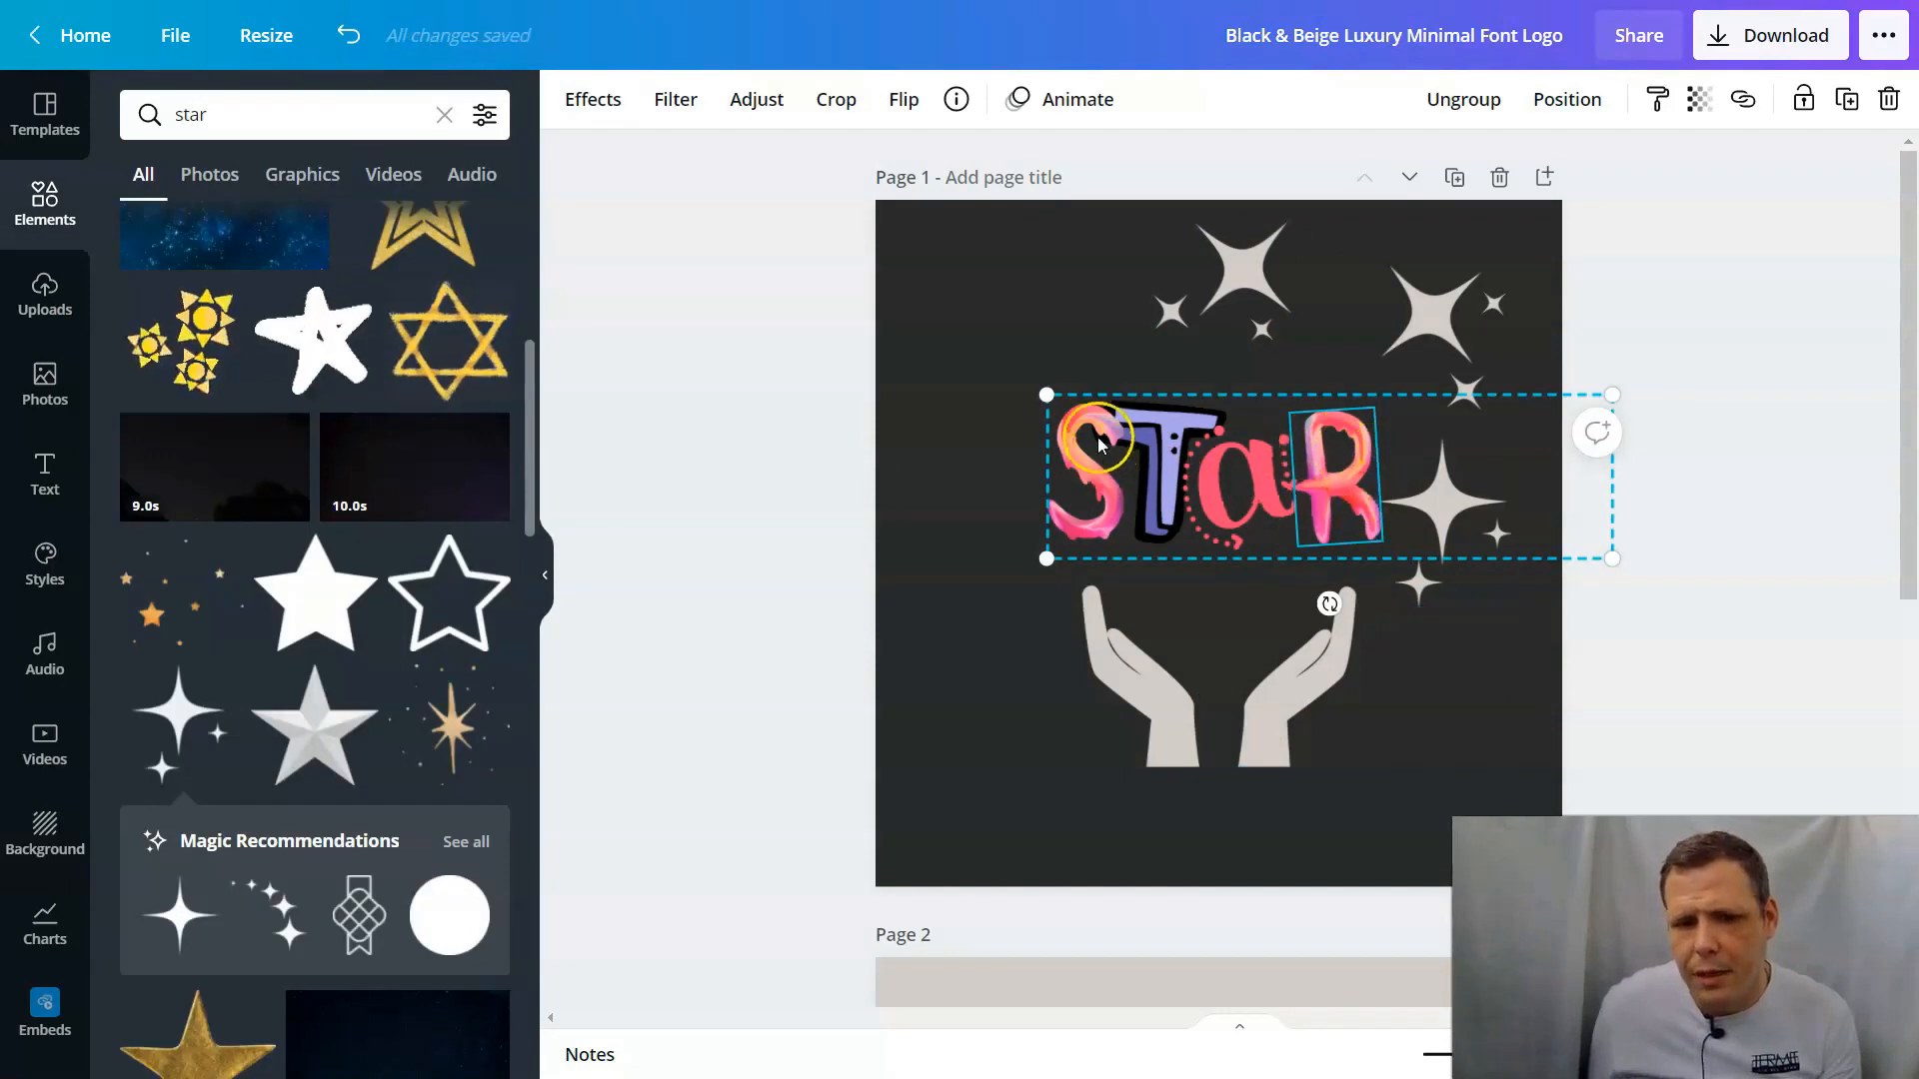
double_click(1340, 478)
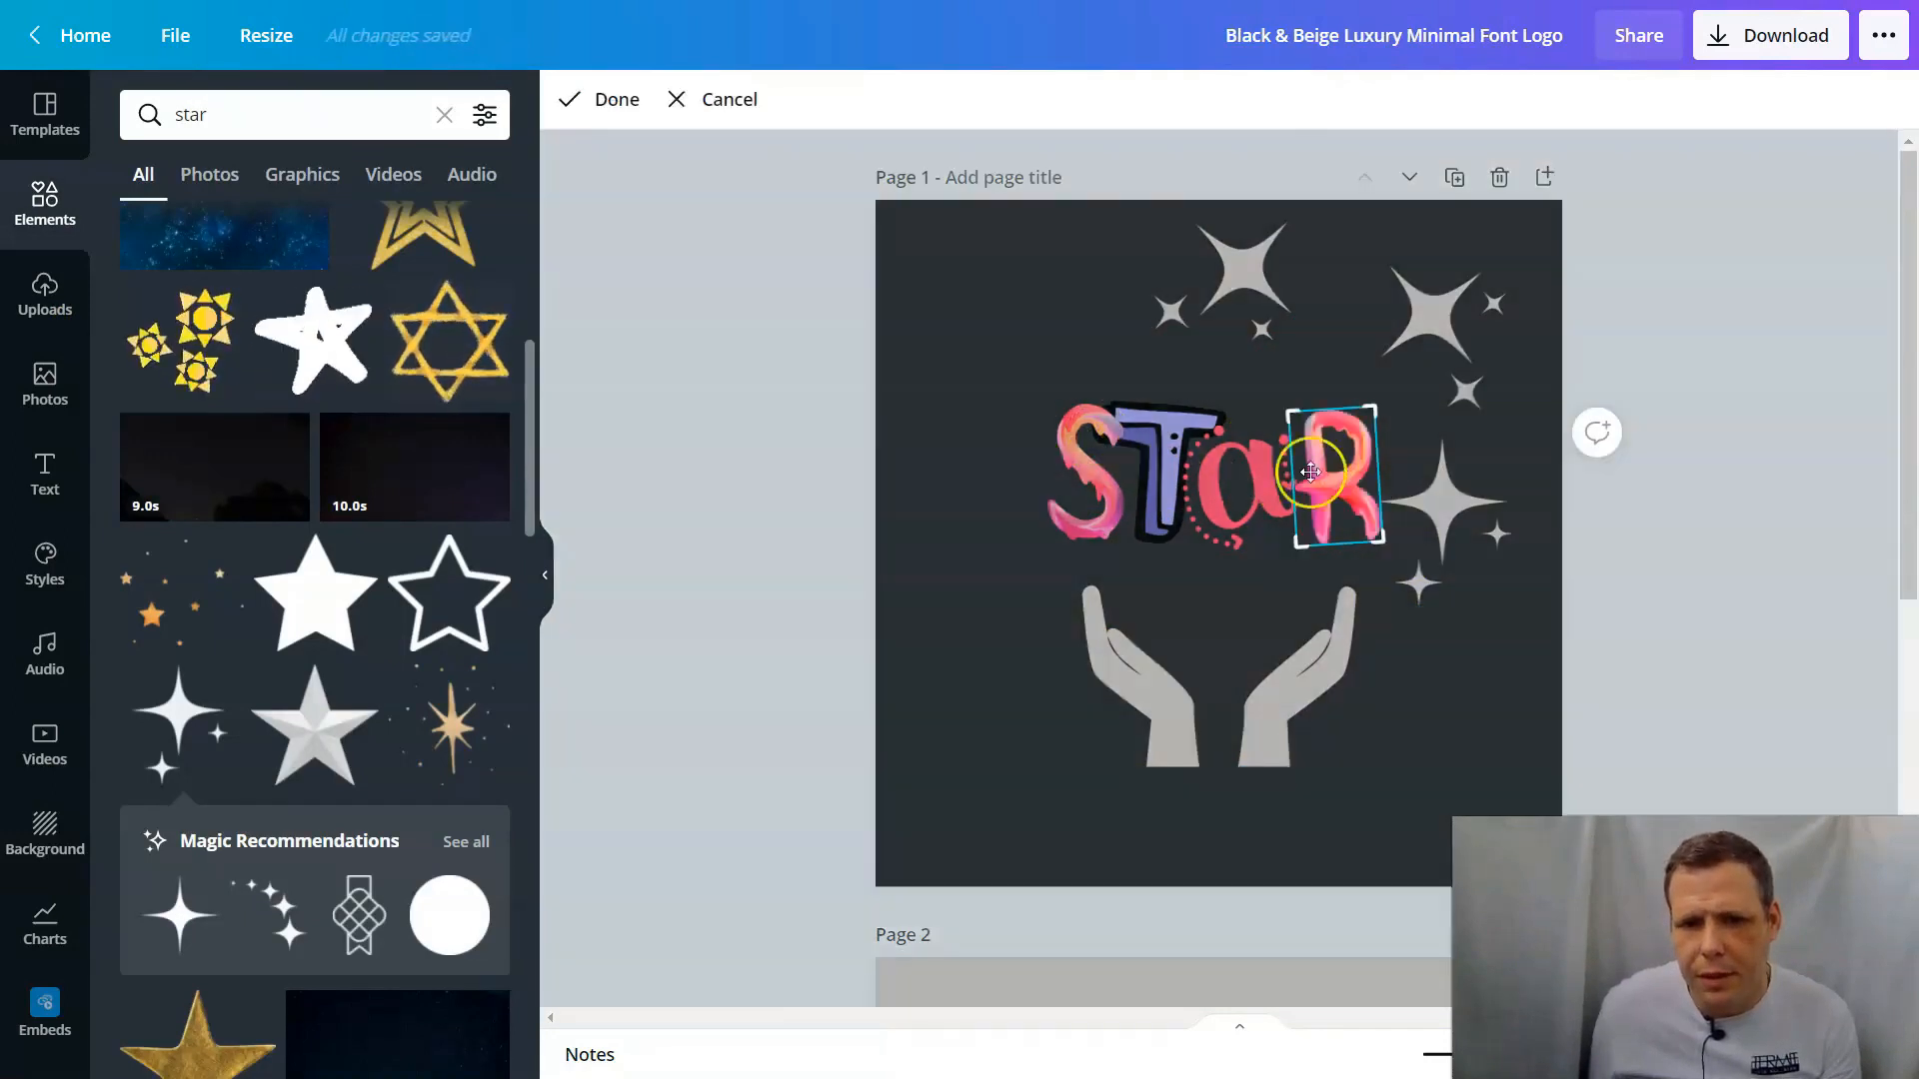
click(569, 97)
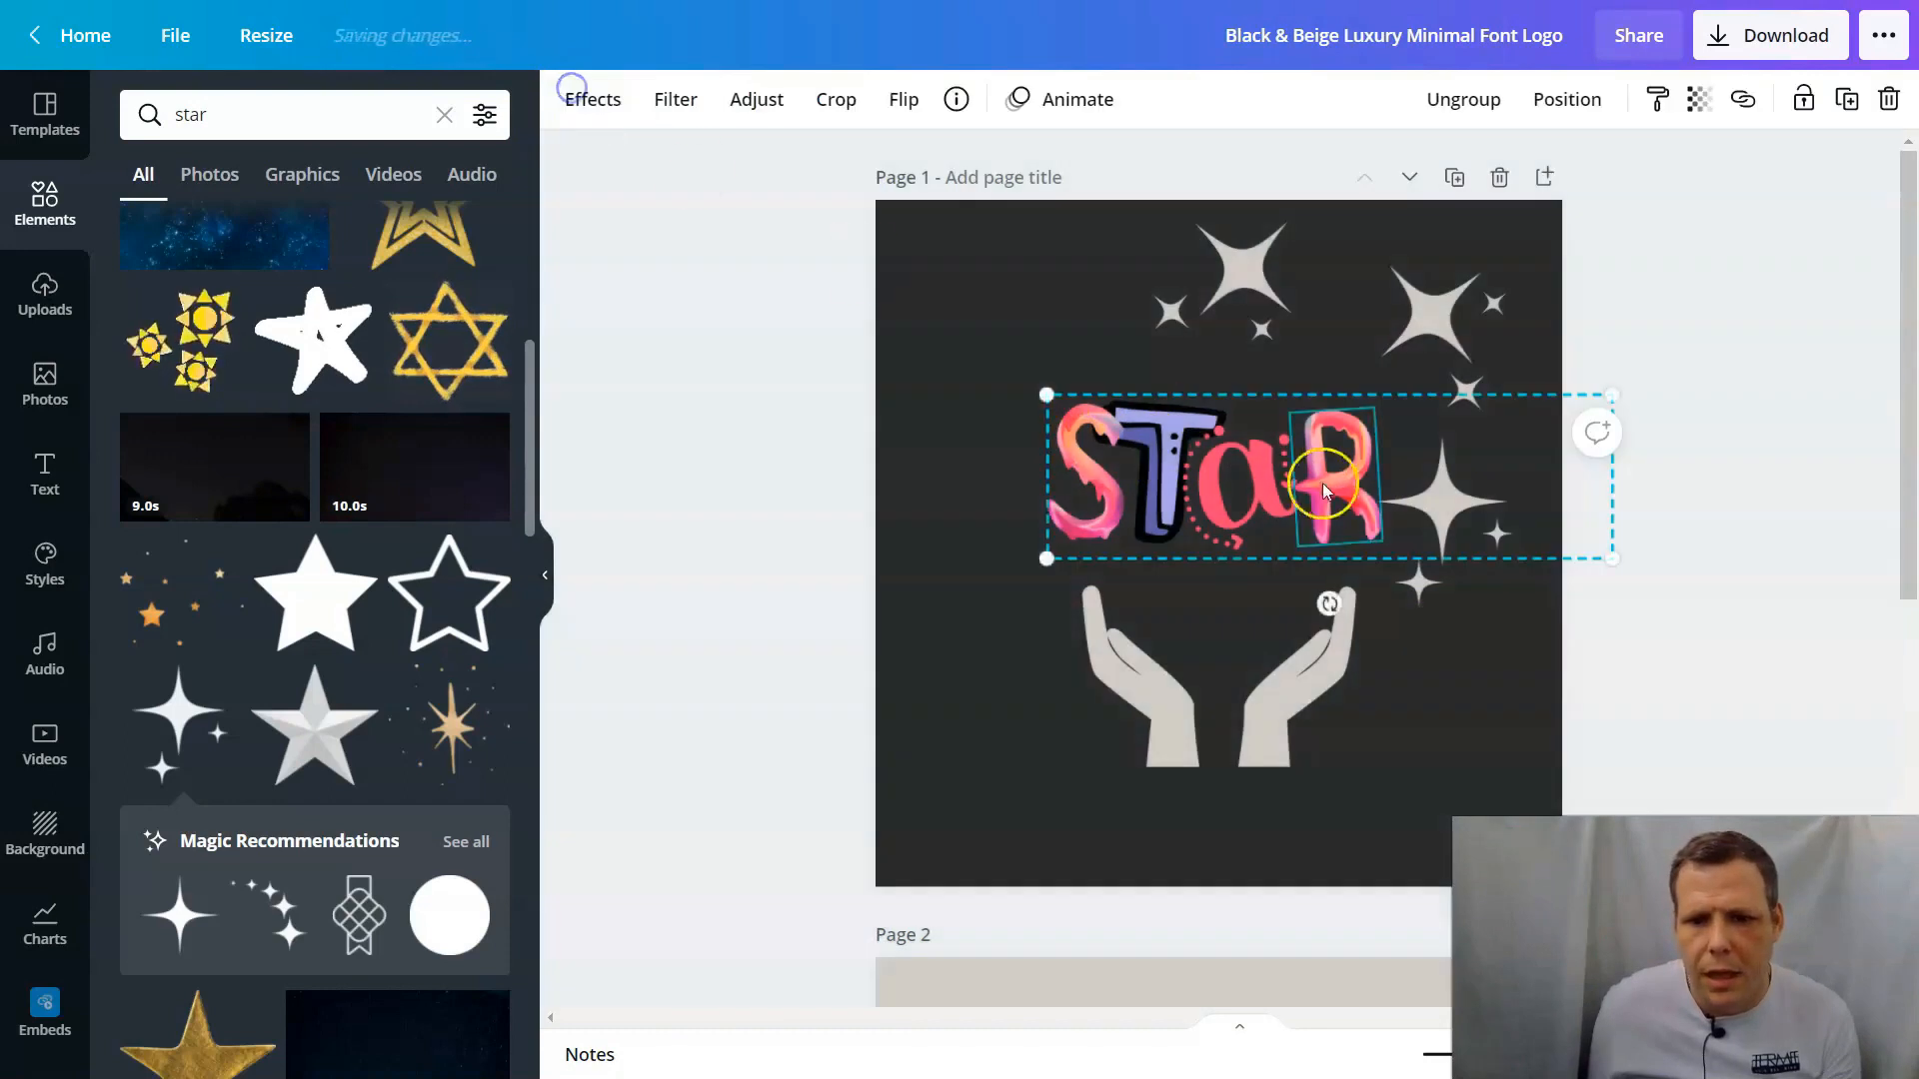
click(893, 127)
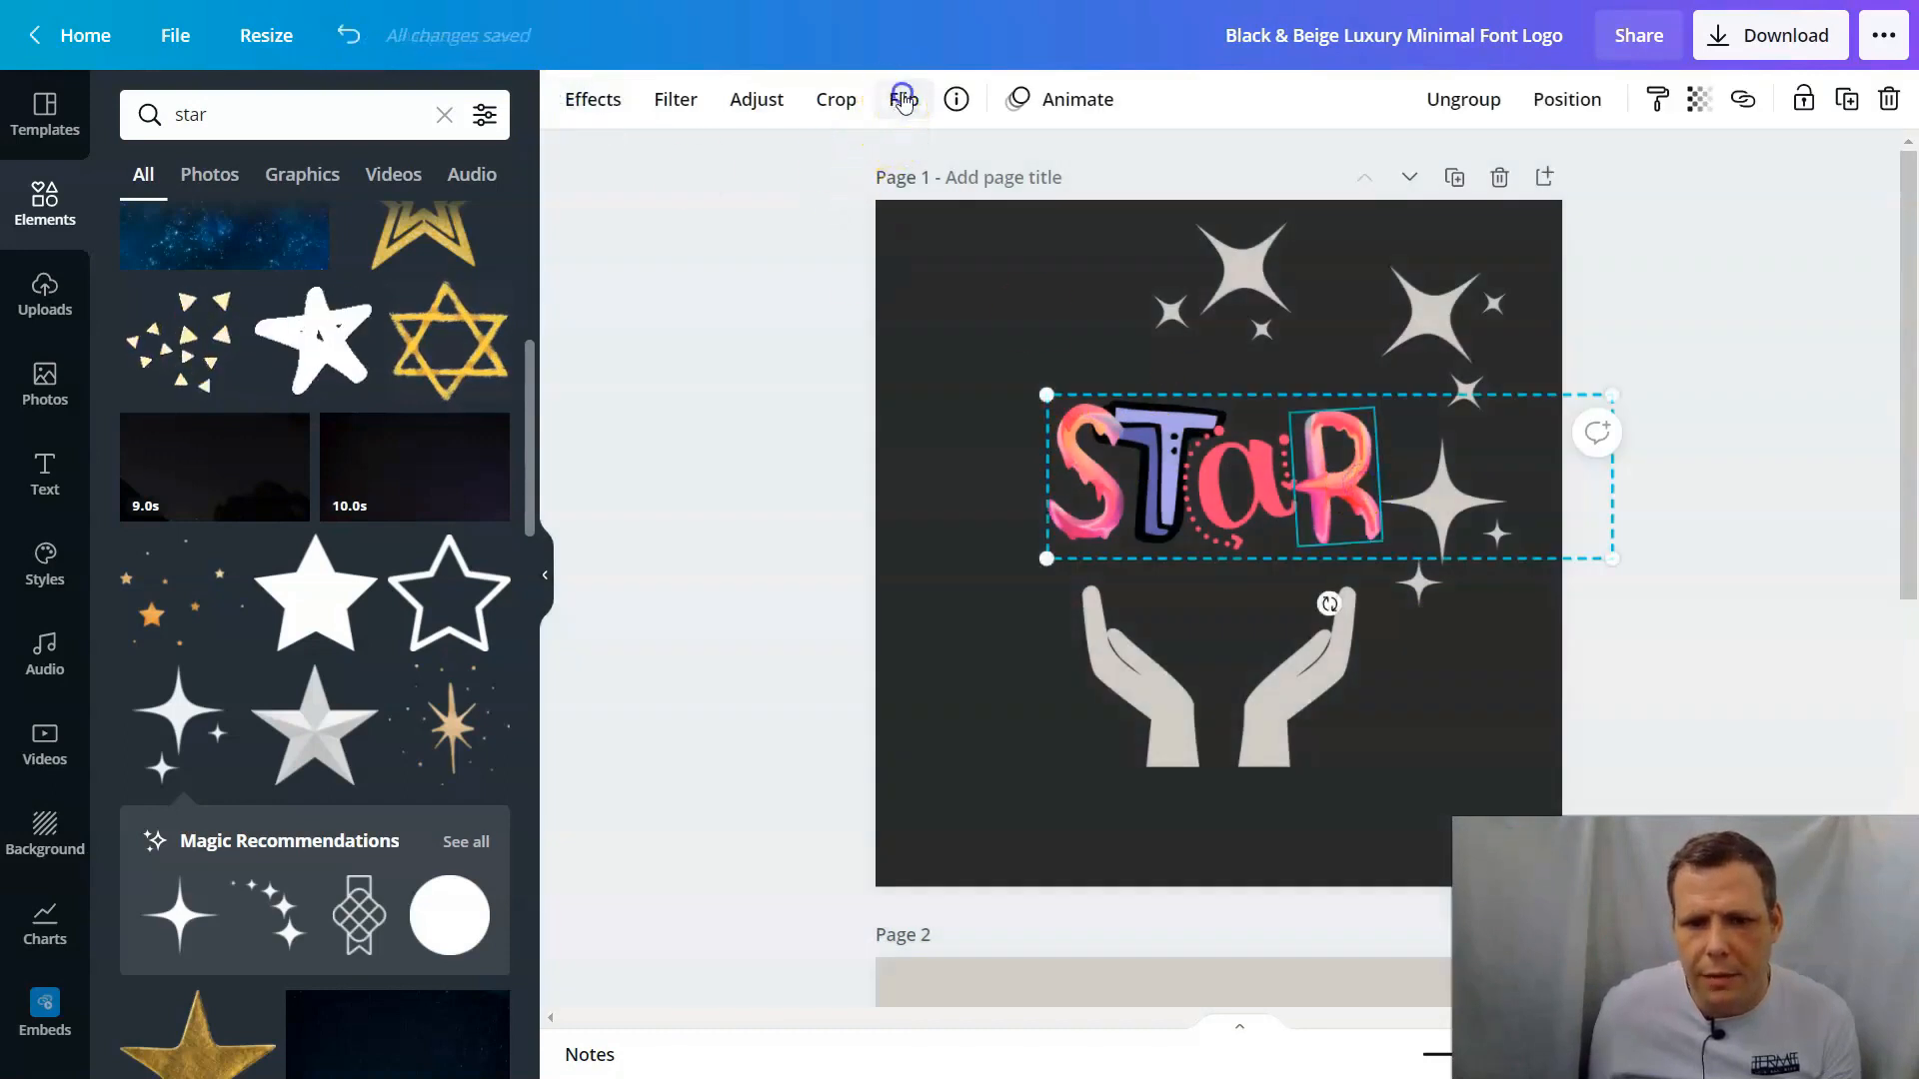
click(902, 99)
click(945, 168)
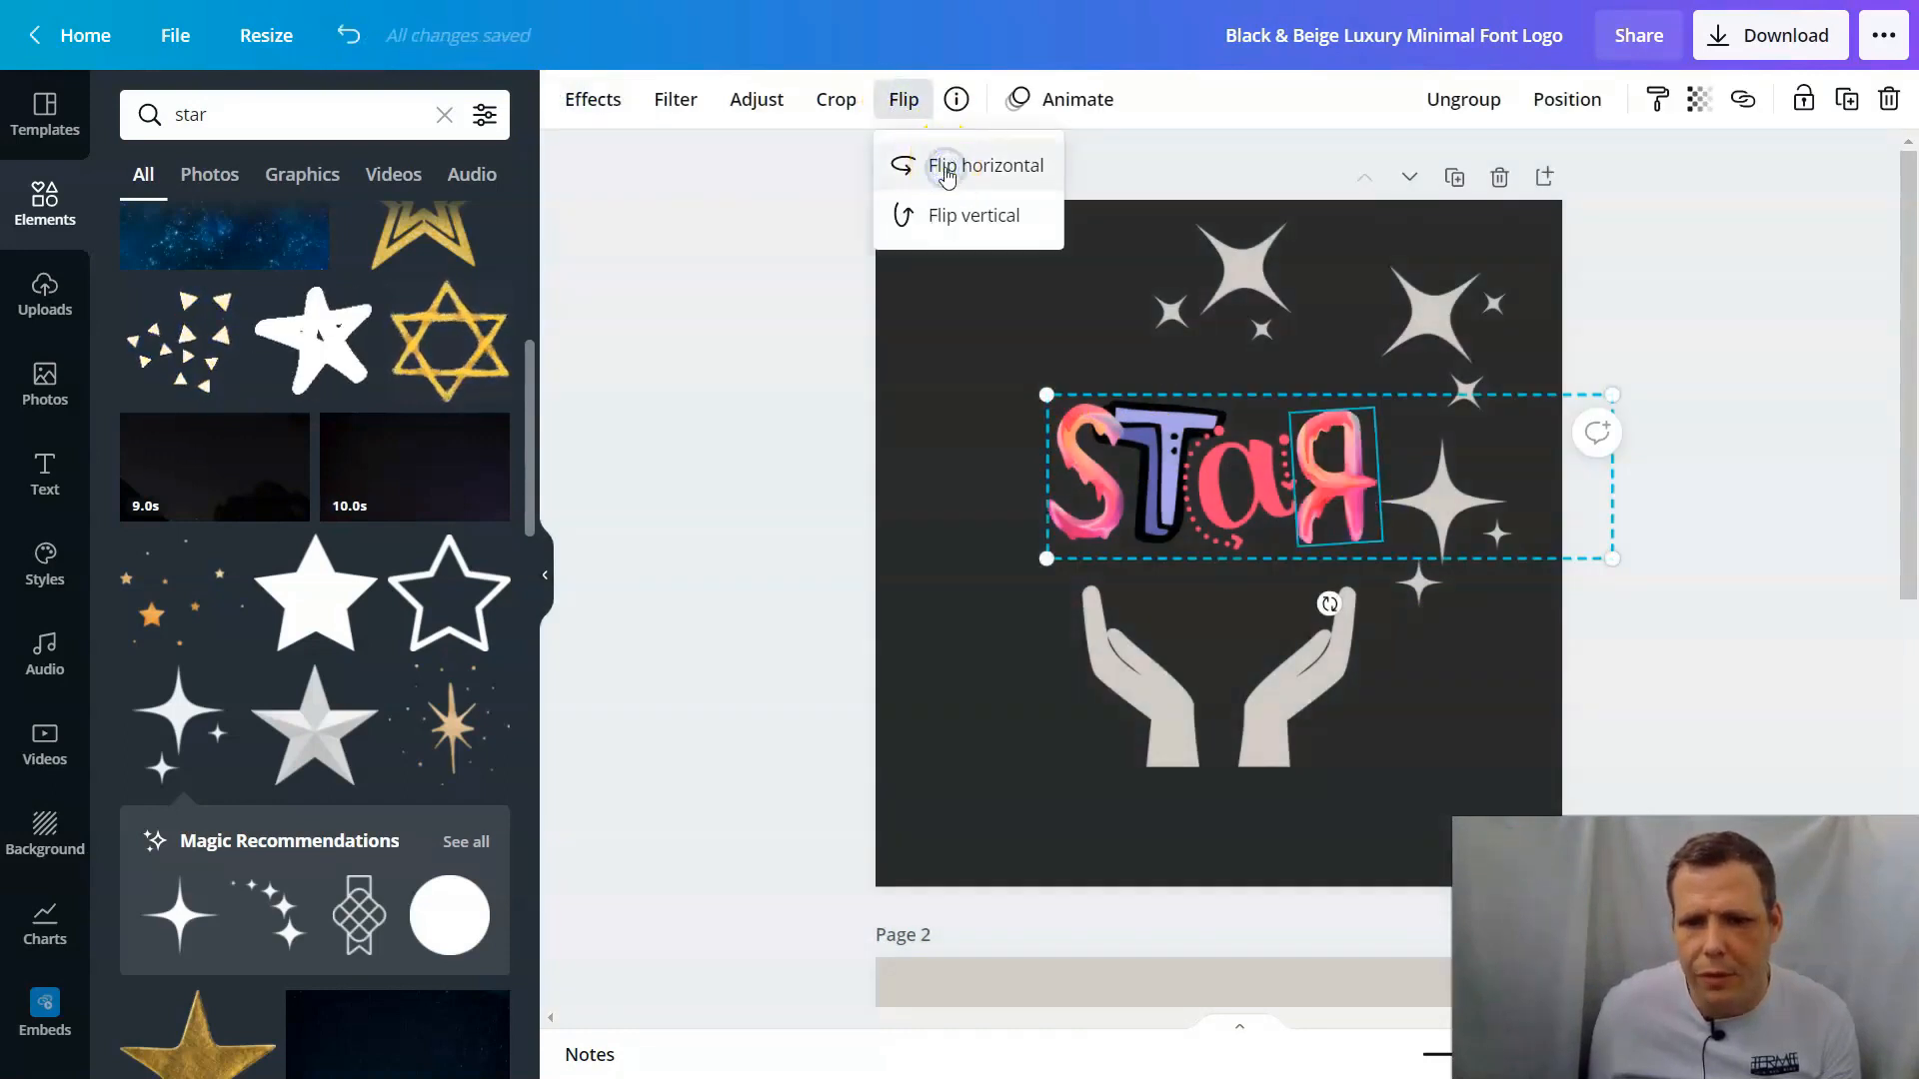
click(936, 445)
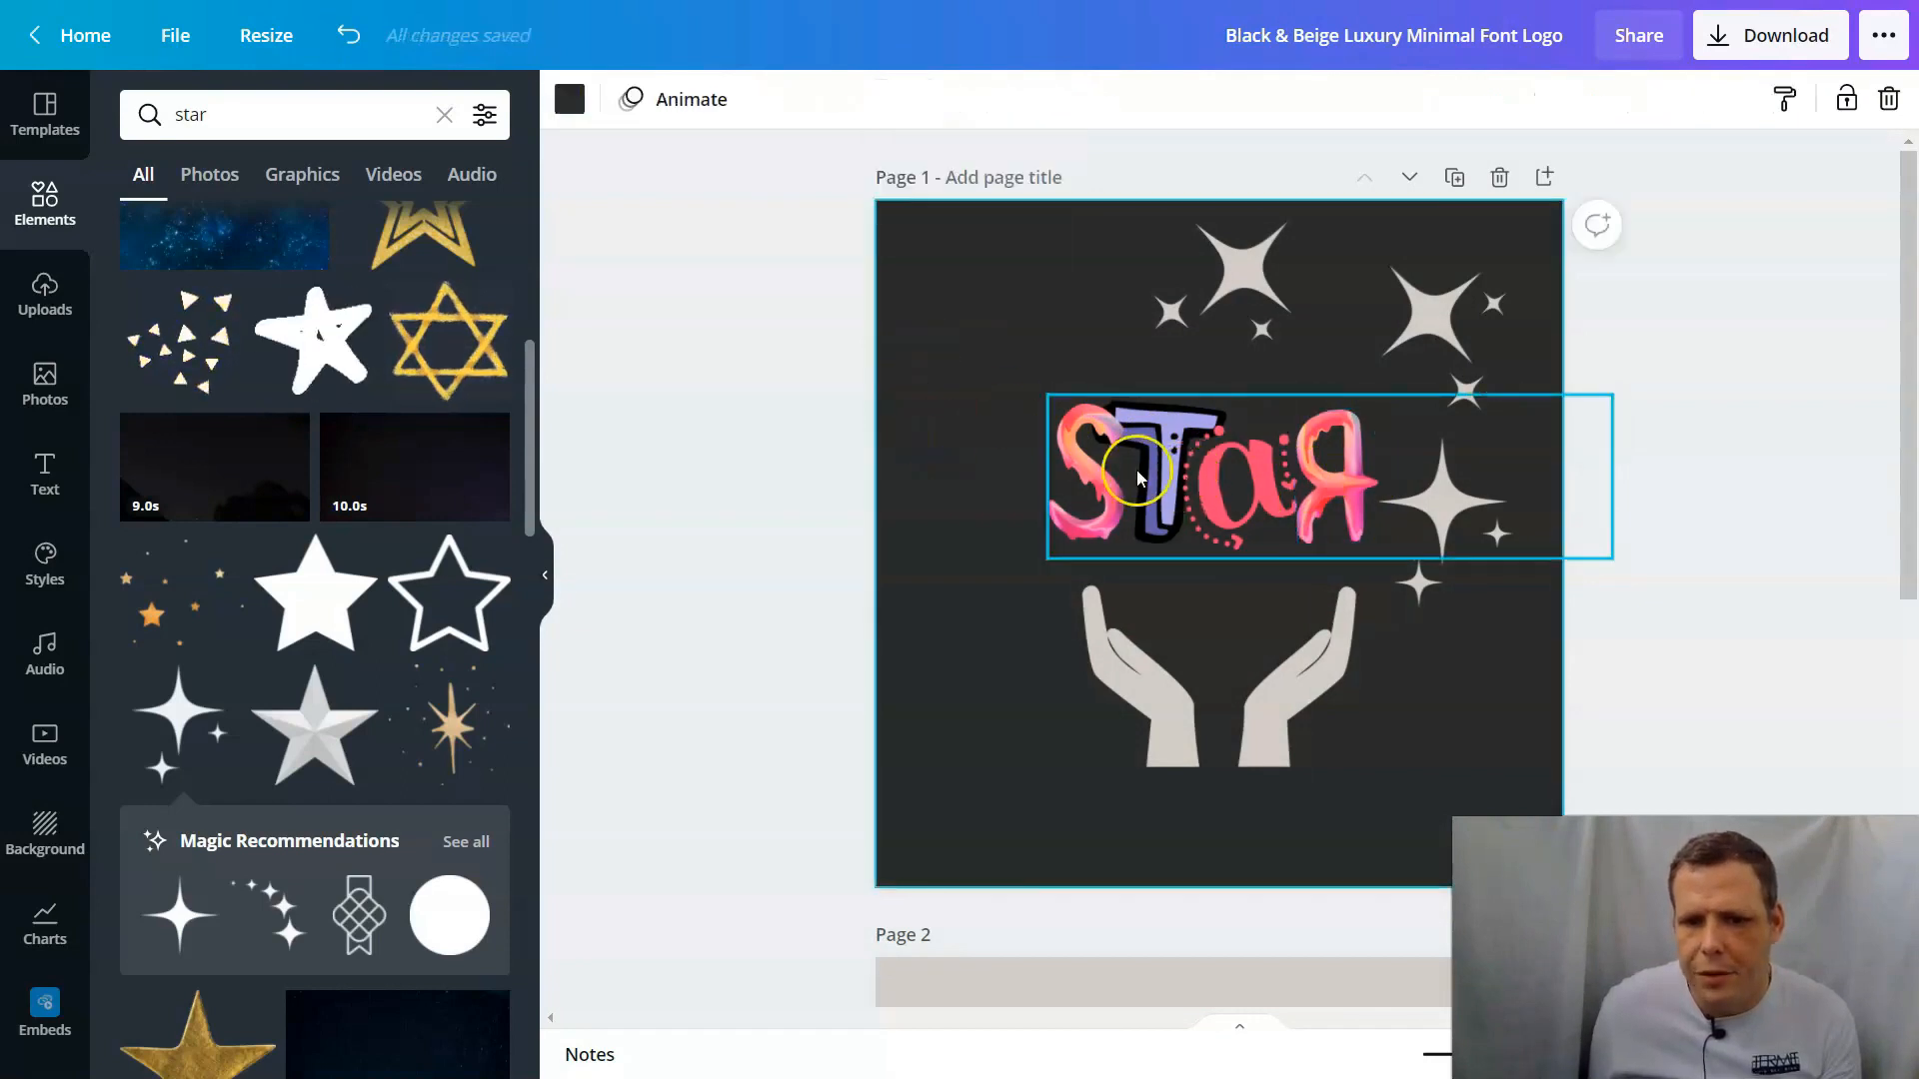
double_click(1348, 488)
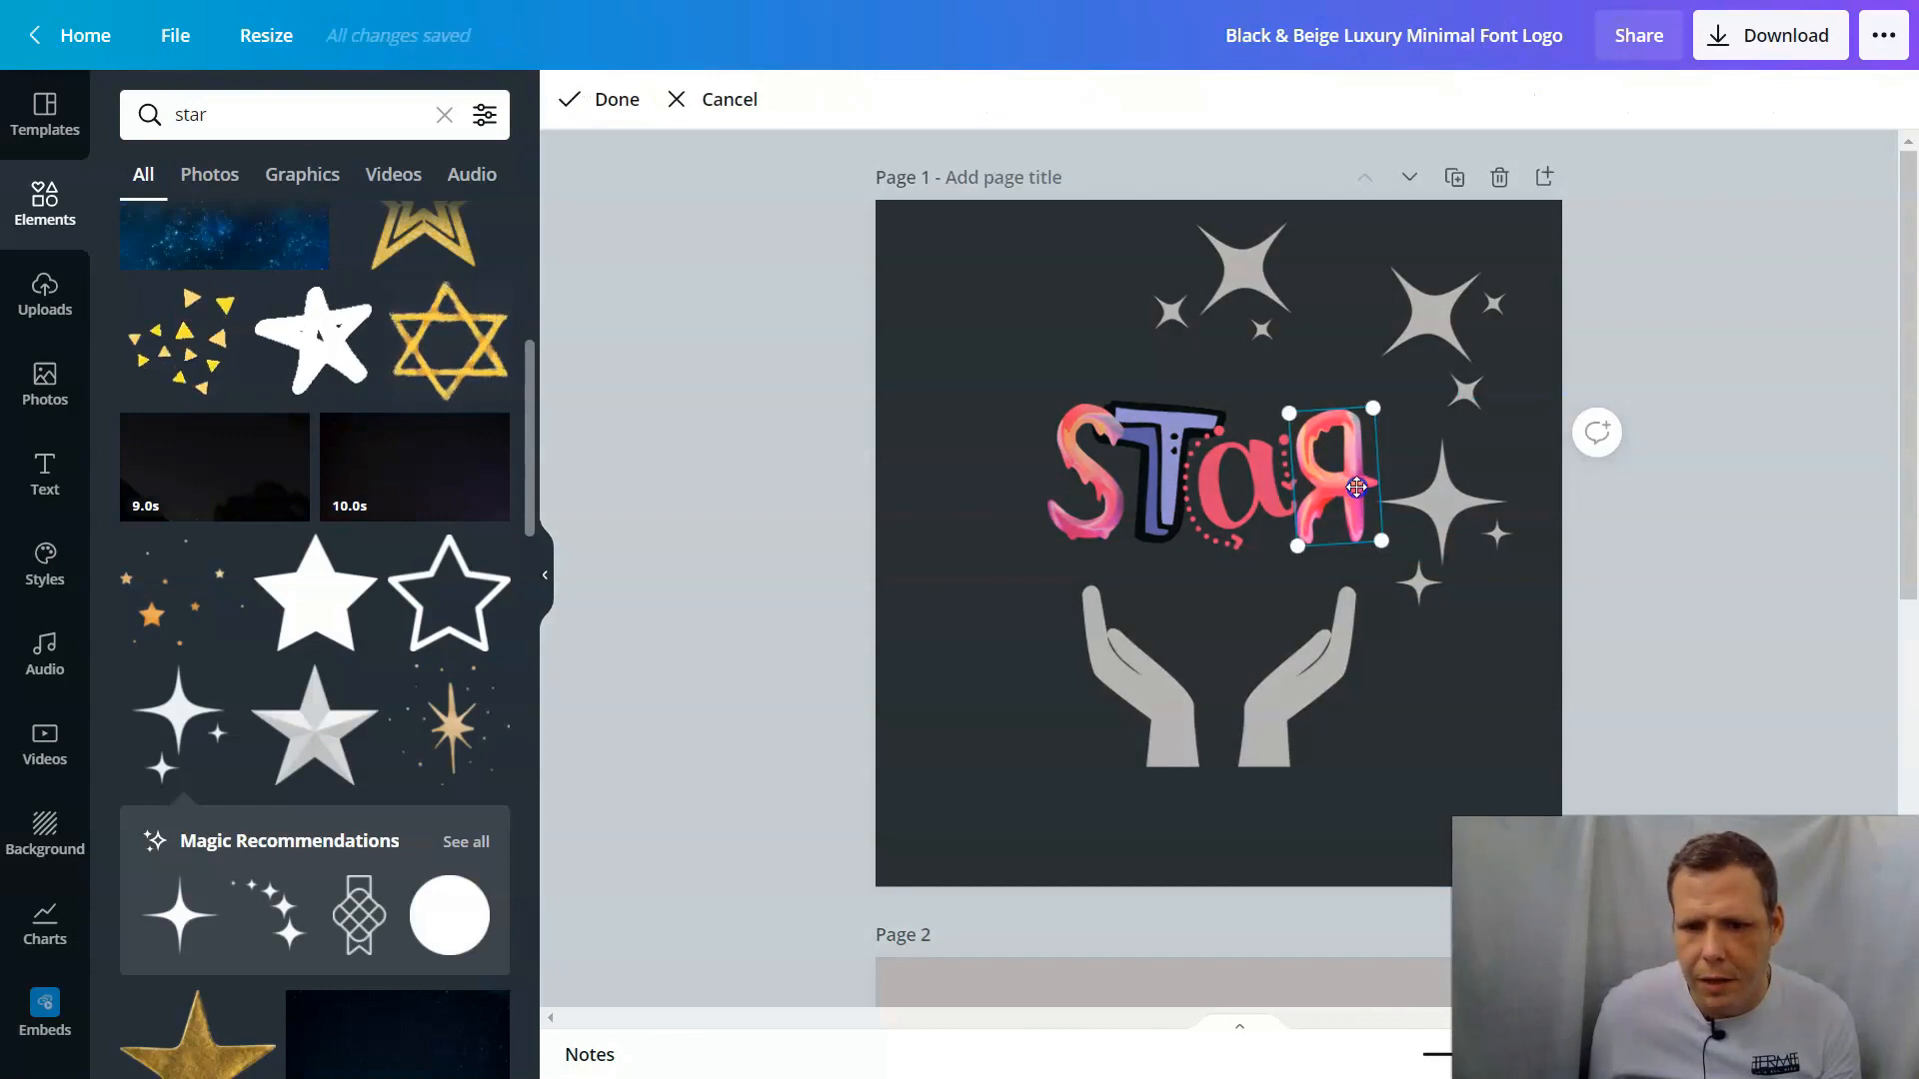
click(1387, 626)
Step: Move the pair of hands up and slightly right so it sits directly beneath the STaR lettering
click(1262, 716)
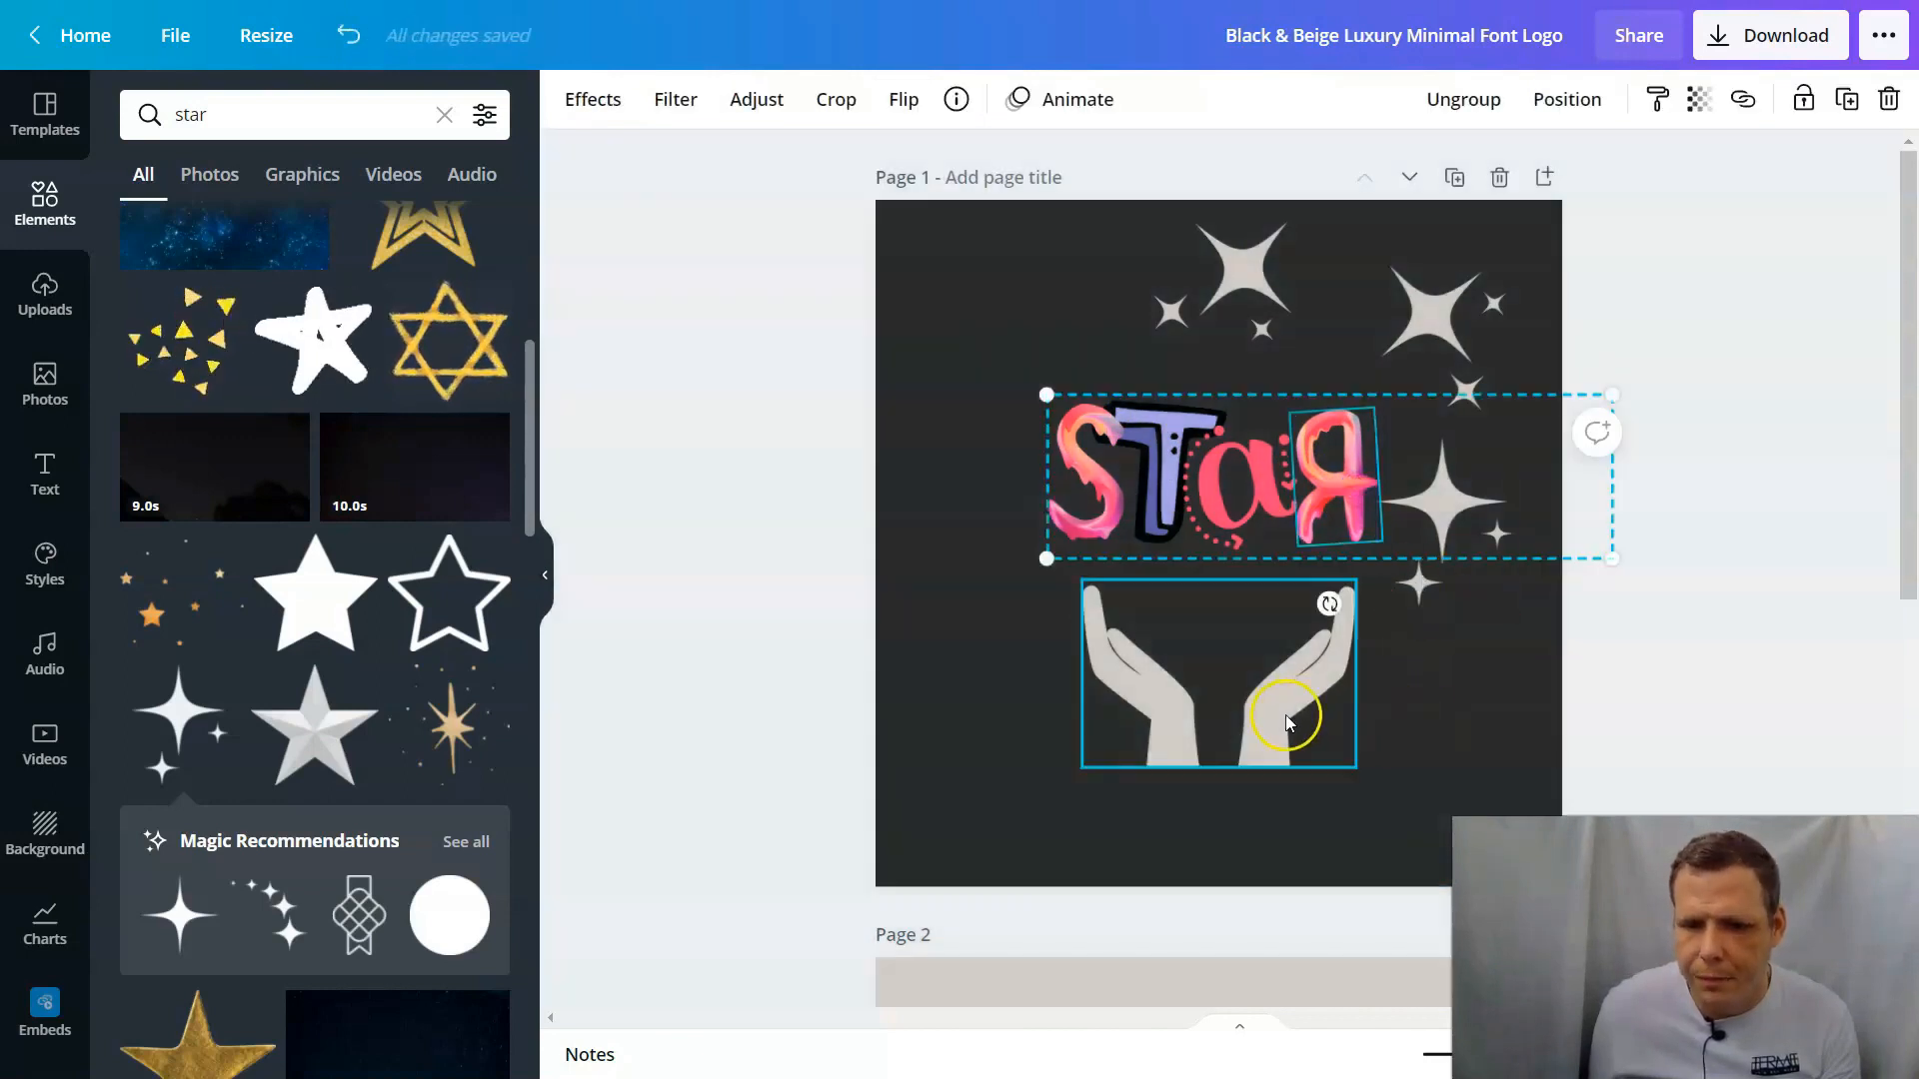
mouse_move(1204, 710)
mouse_down()
mouse_move(1226, 705)
mouse_move(1210, 703)
mouse_up()
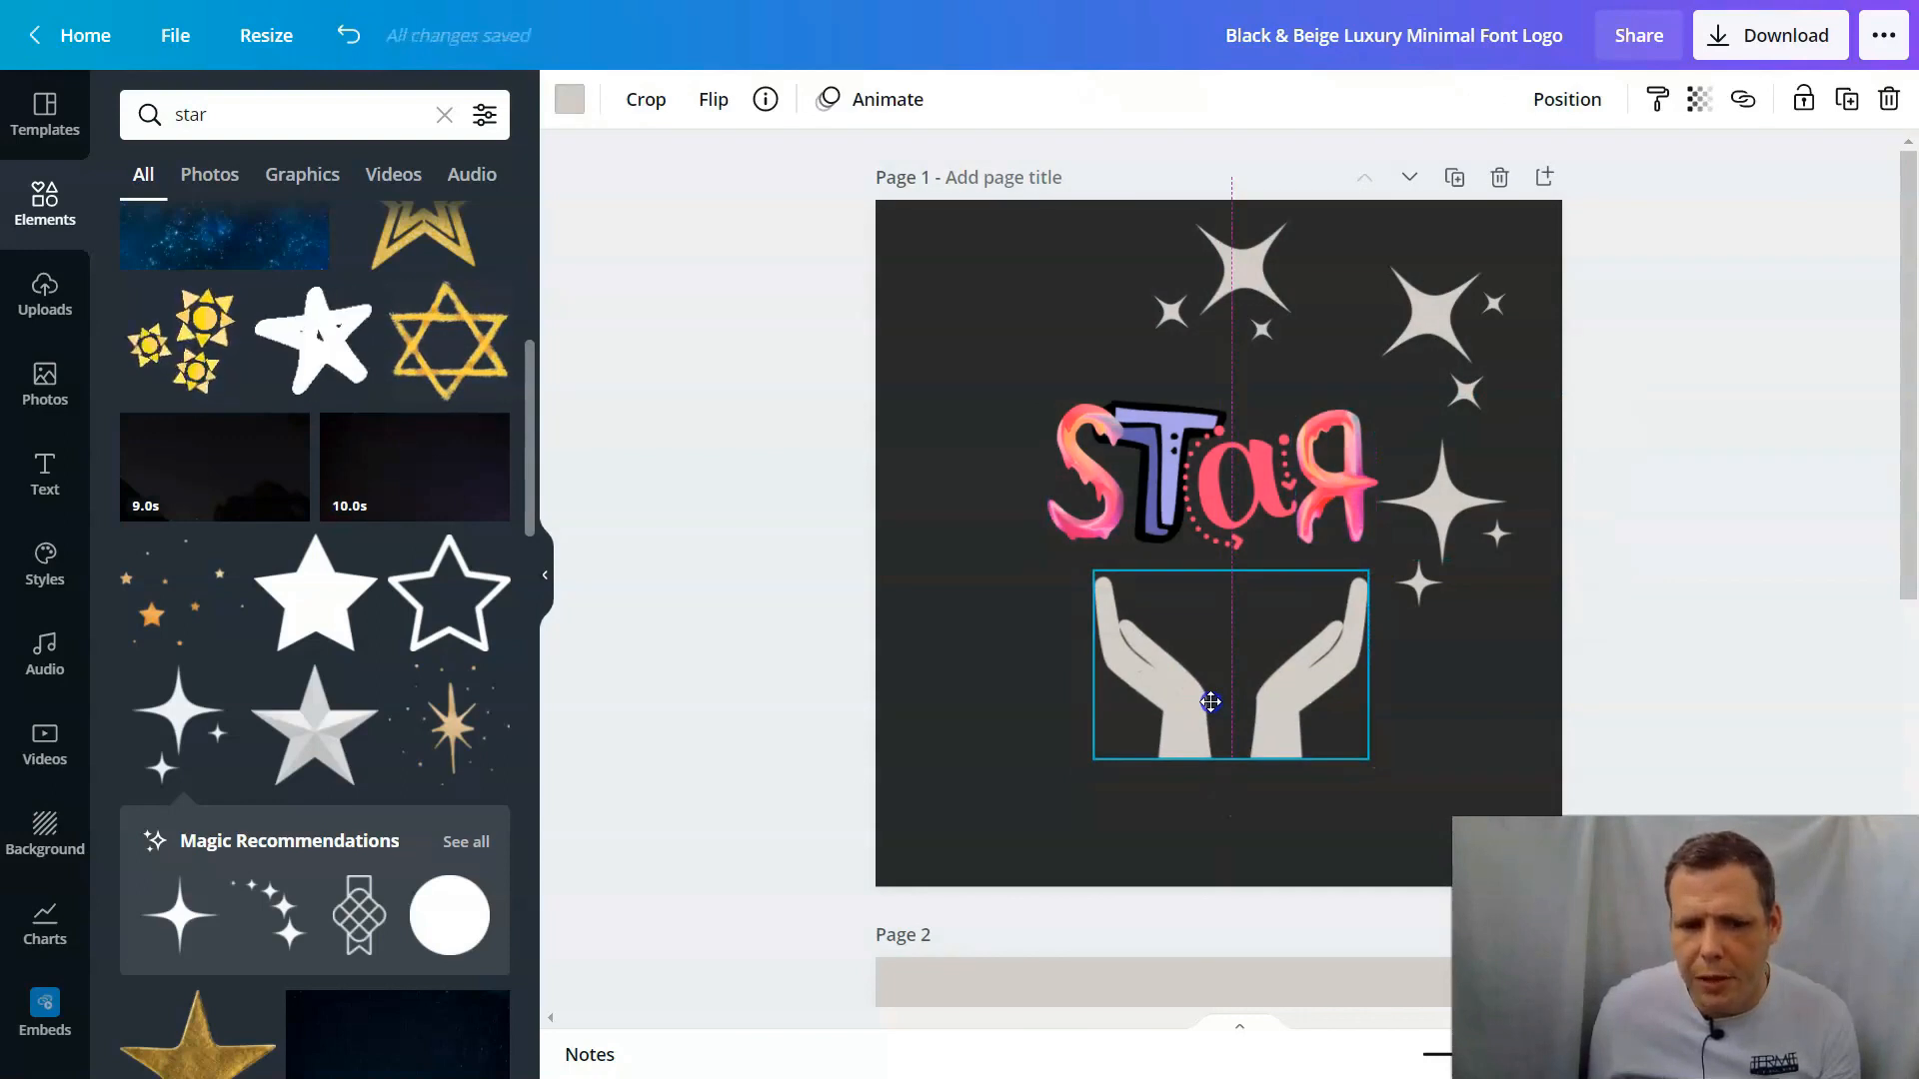
drag(1210, 703, 1210, 701)
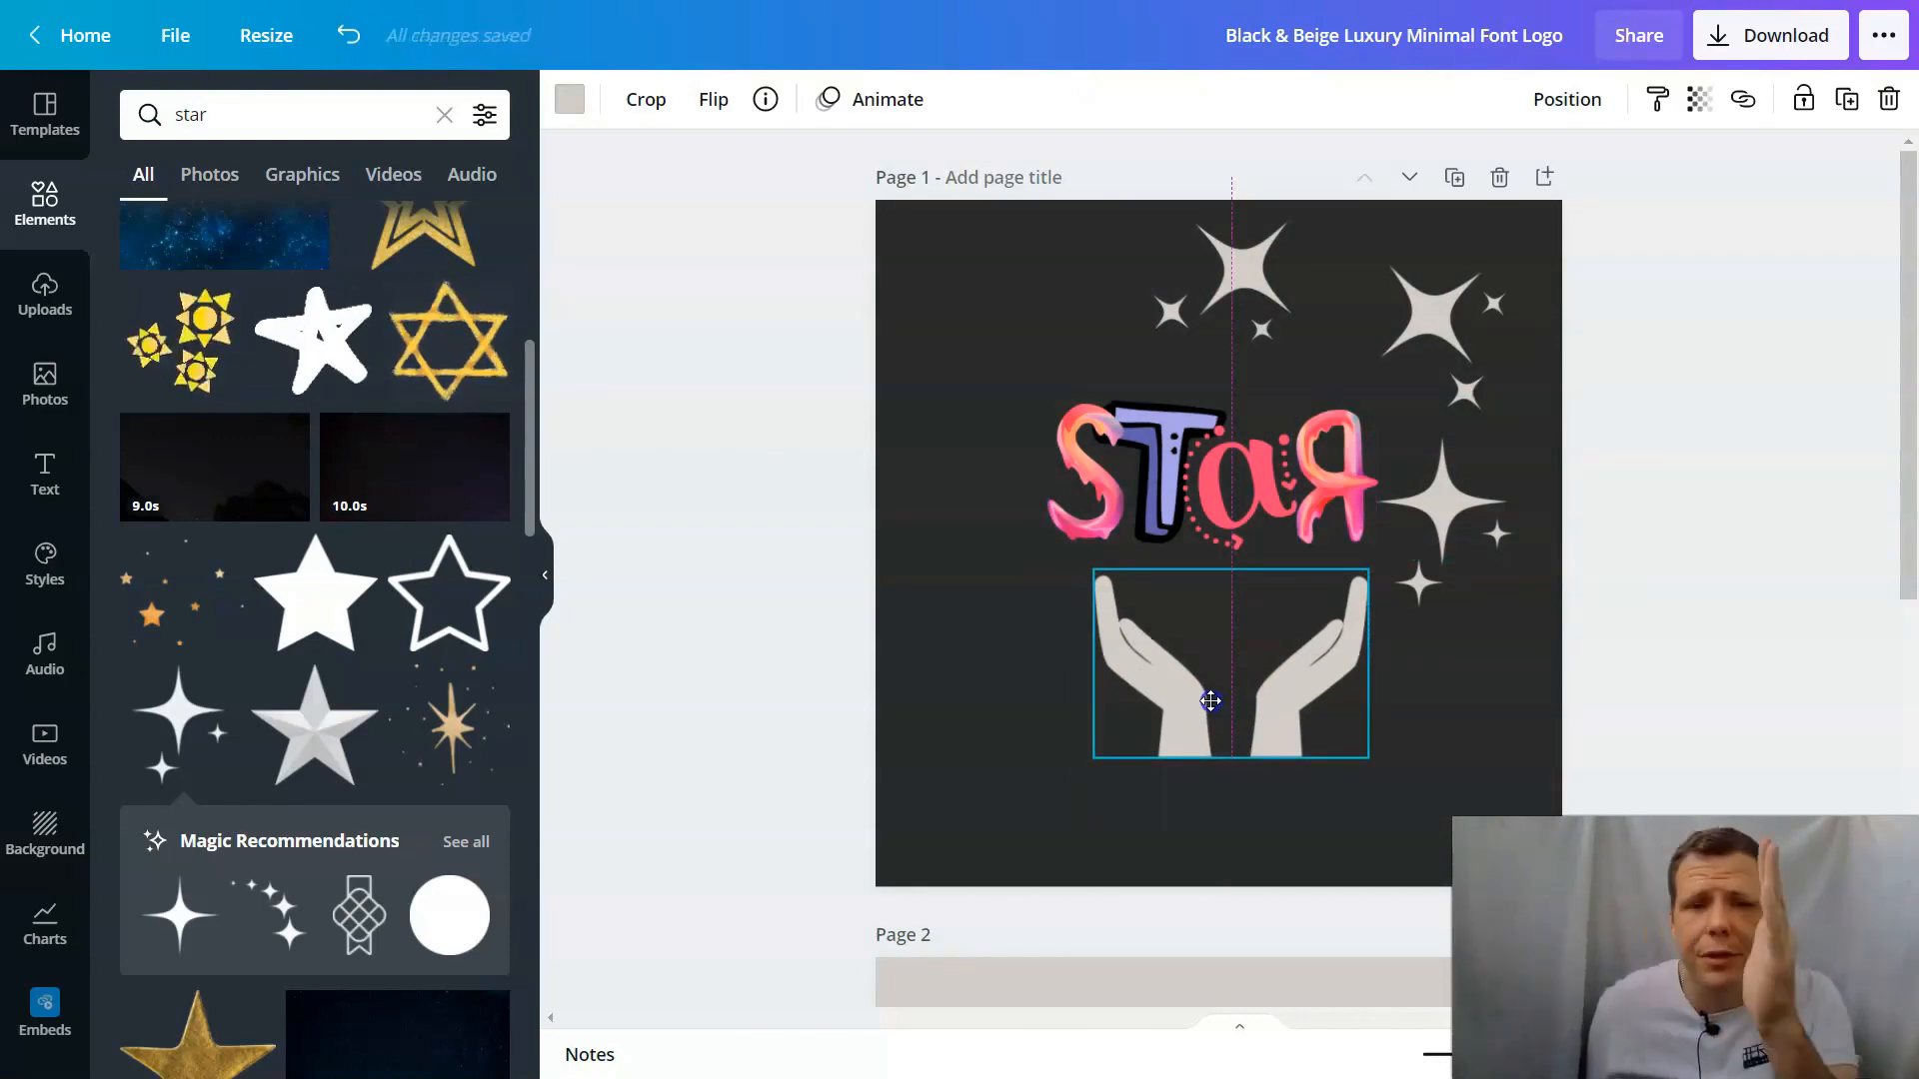
drag(1210, 700, 1210, 694)
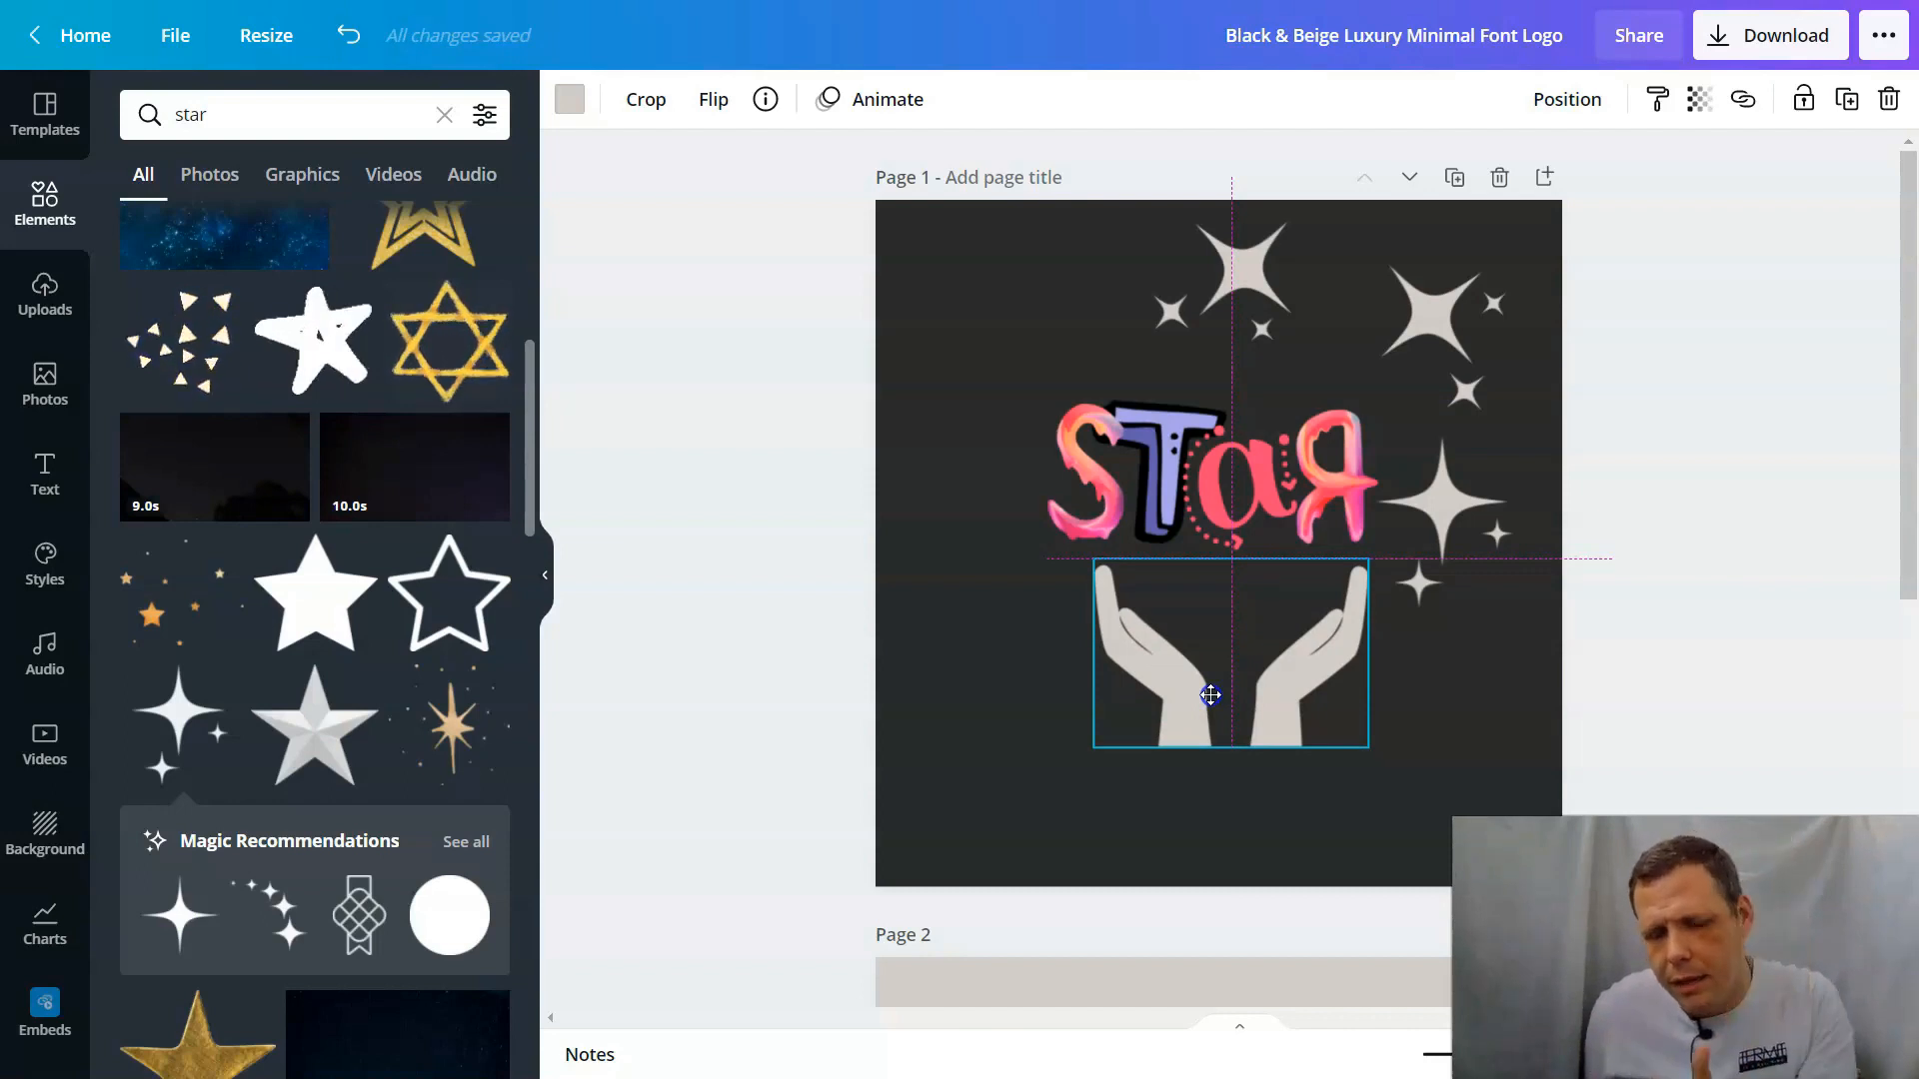
drag(1211, 695, 1210, 695)
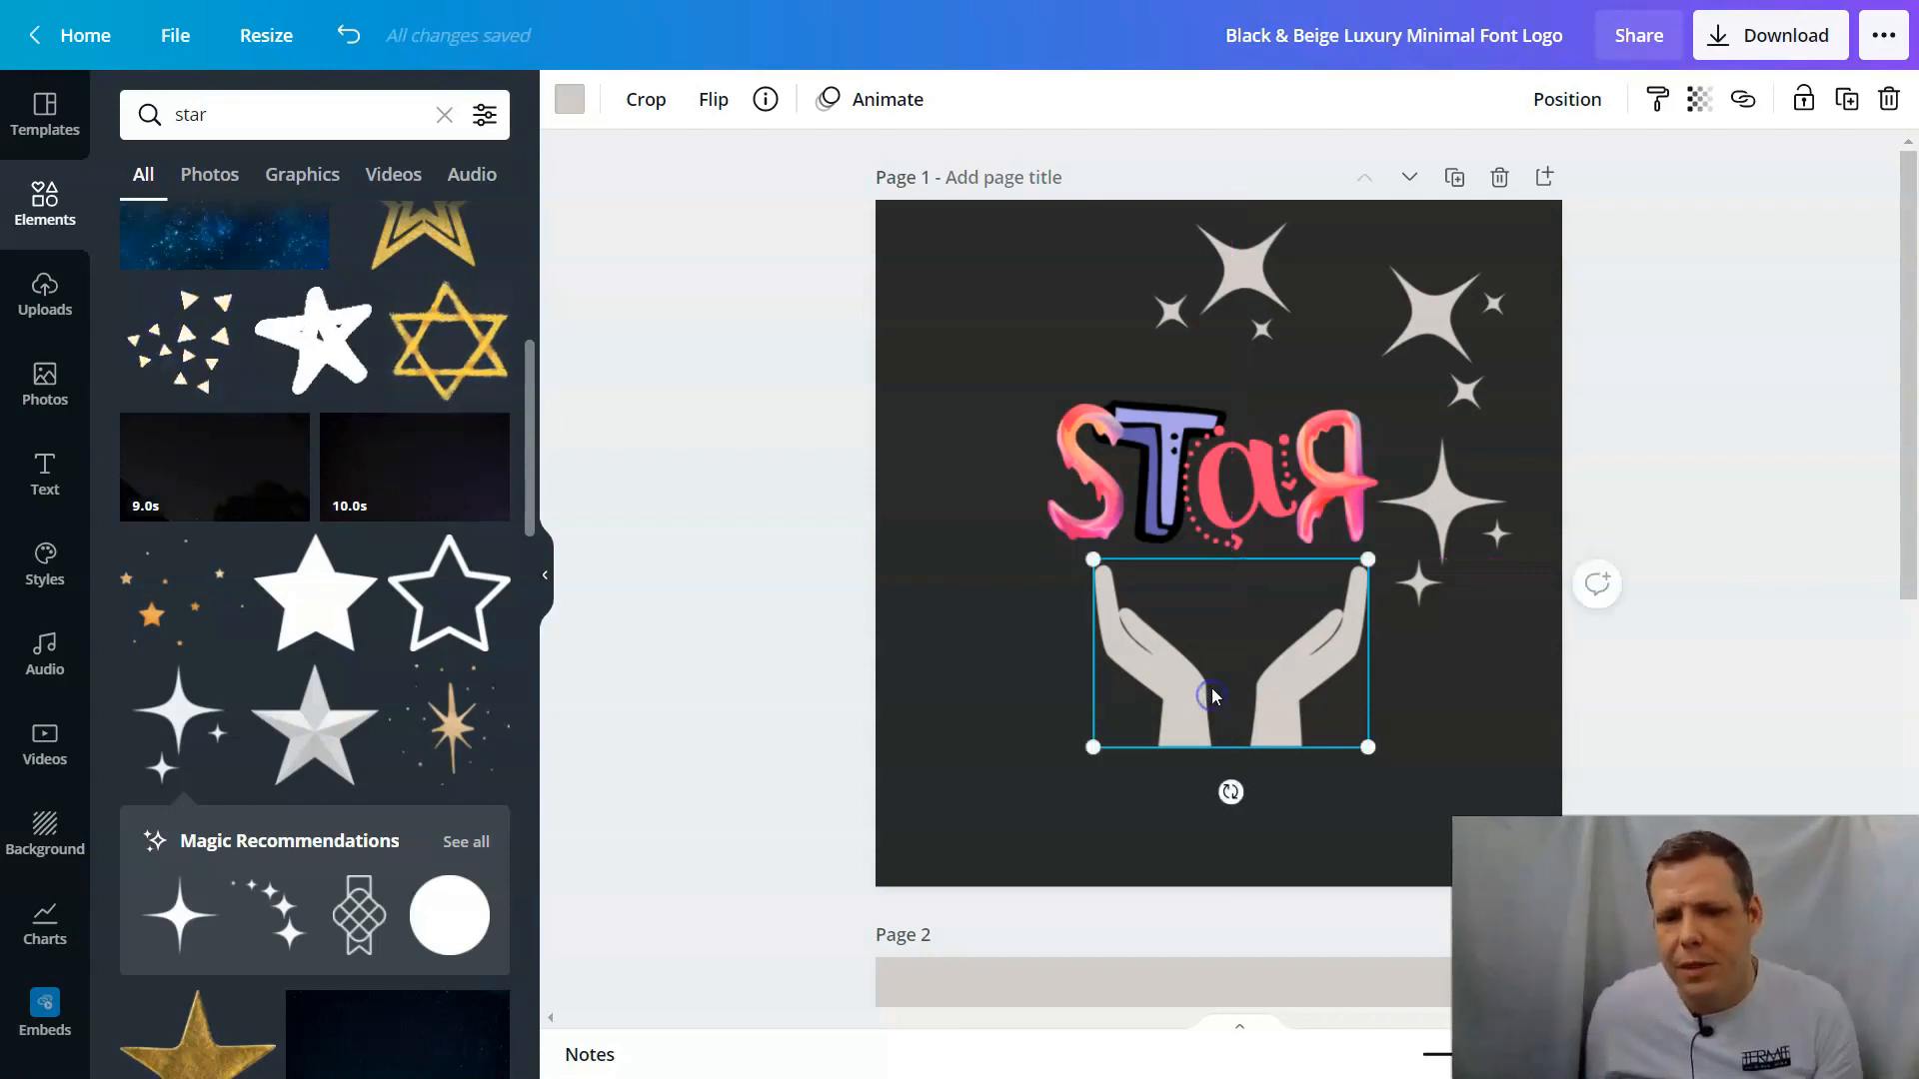
Step: Move the STaR lettering down and slightly right so it rests between the fingertips of the raised hands
click(1239, 497)
drag(1239, 496, 1251, 555)
click(1456, 685)
click(1432, 575)
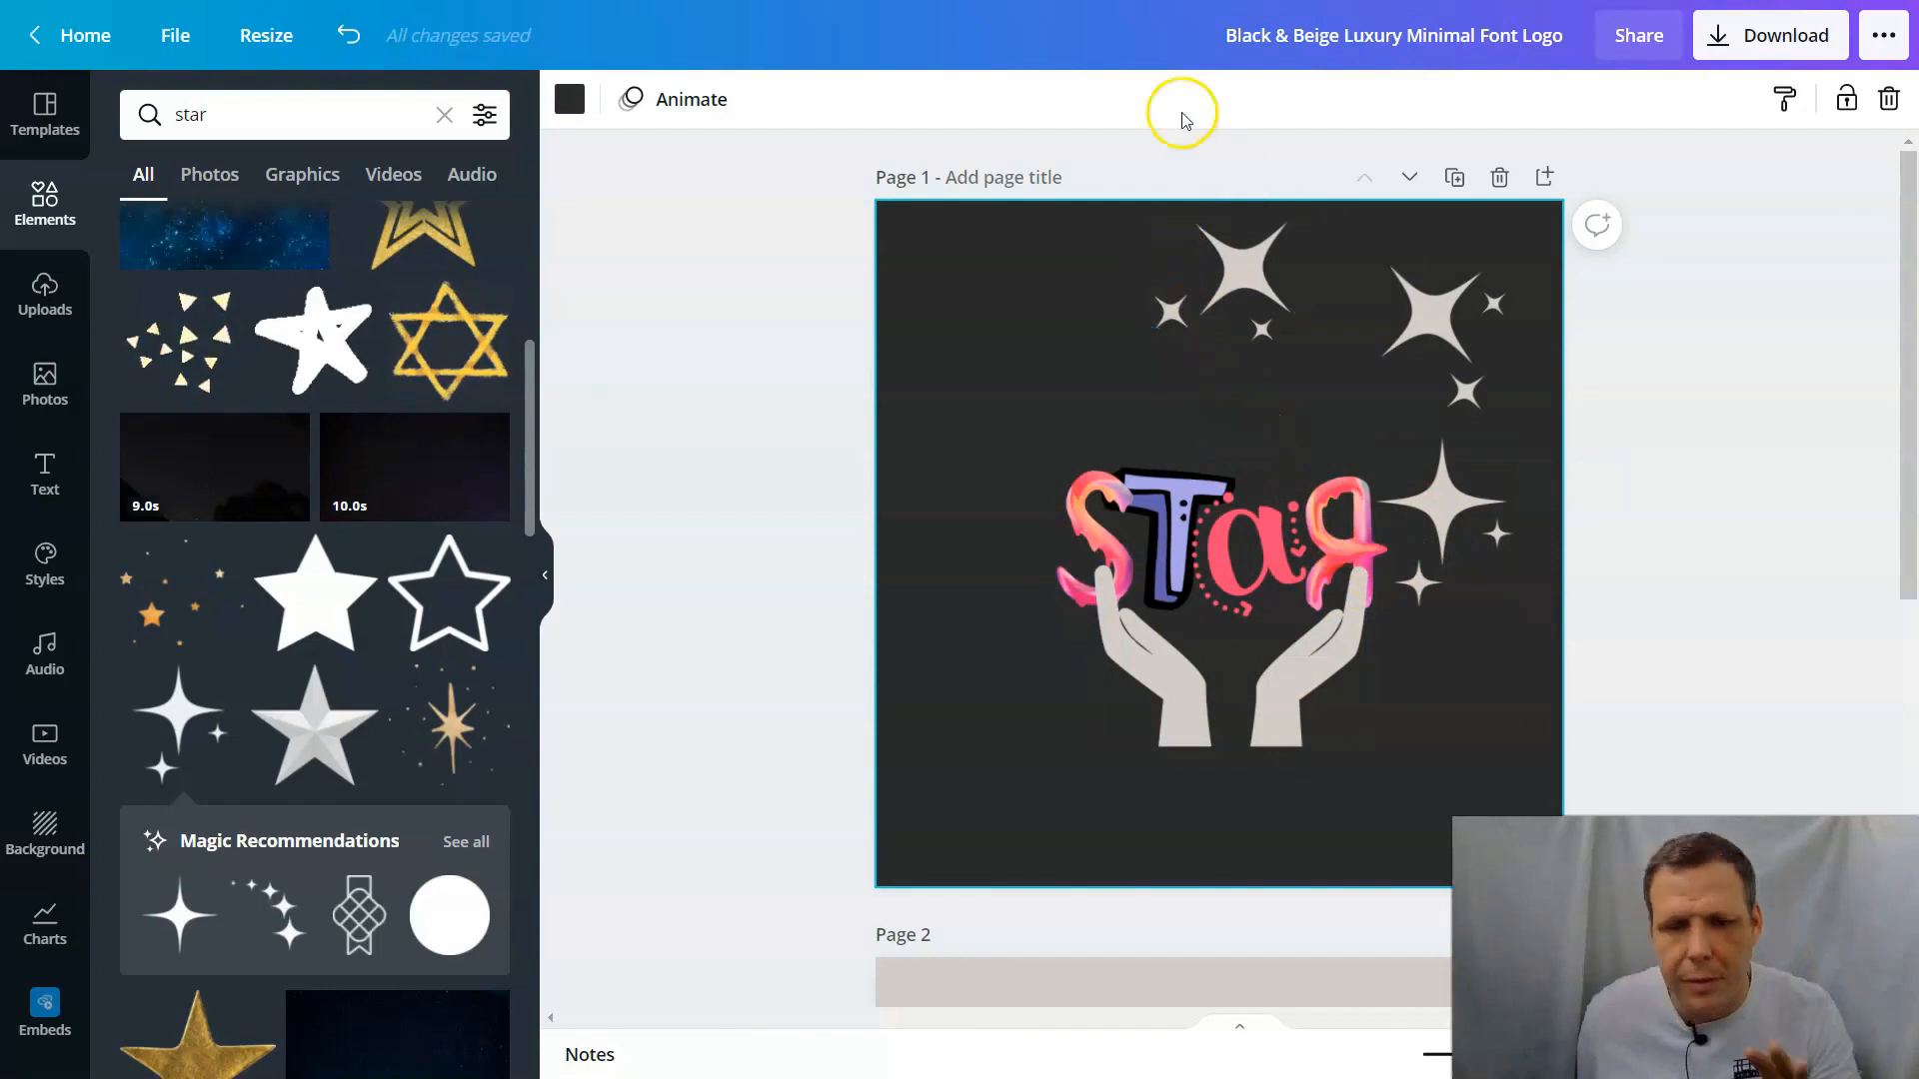
Step: Apply the Breathe element animation to the sparkle graphic above the lettering
click(1256, 275)
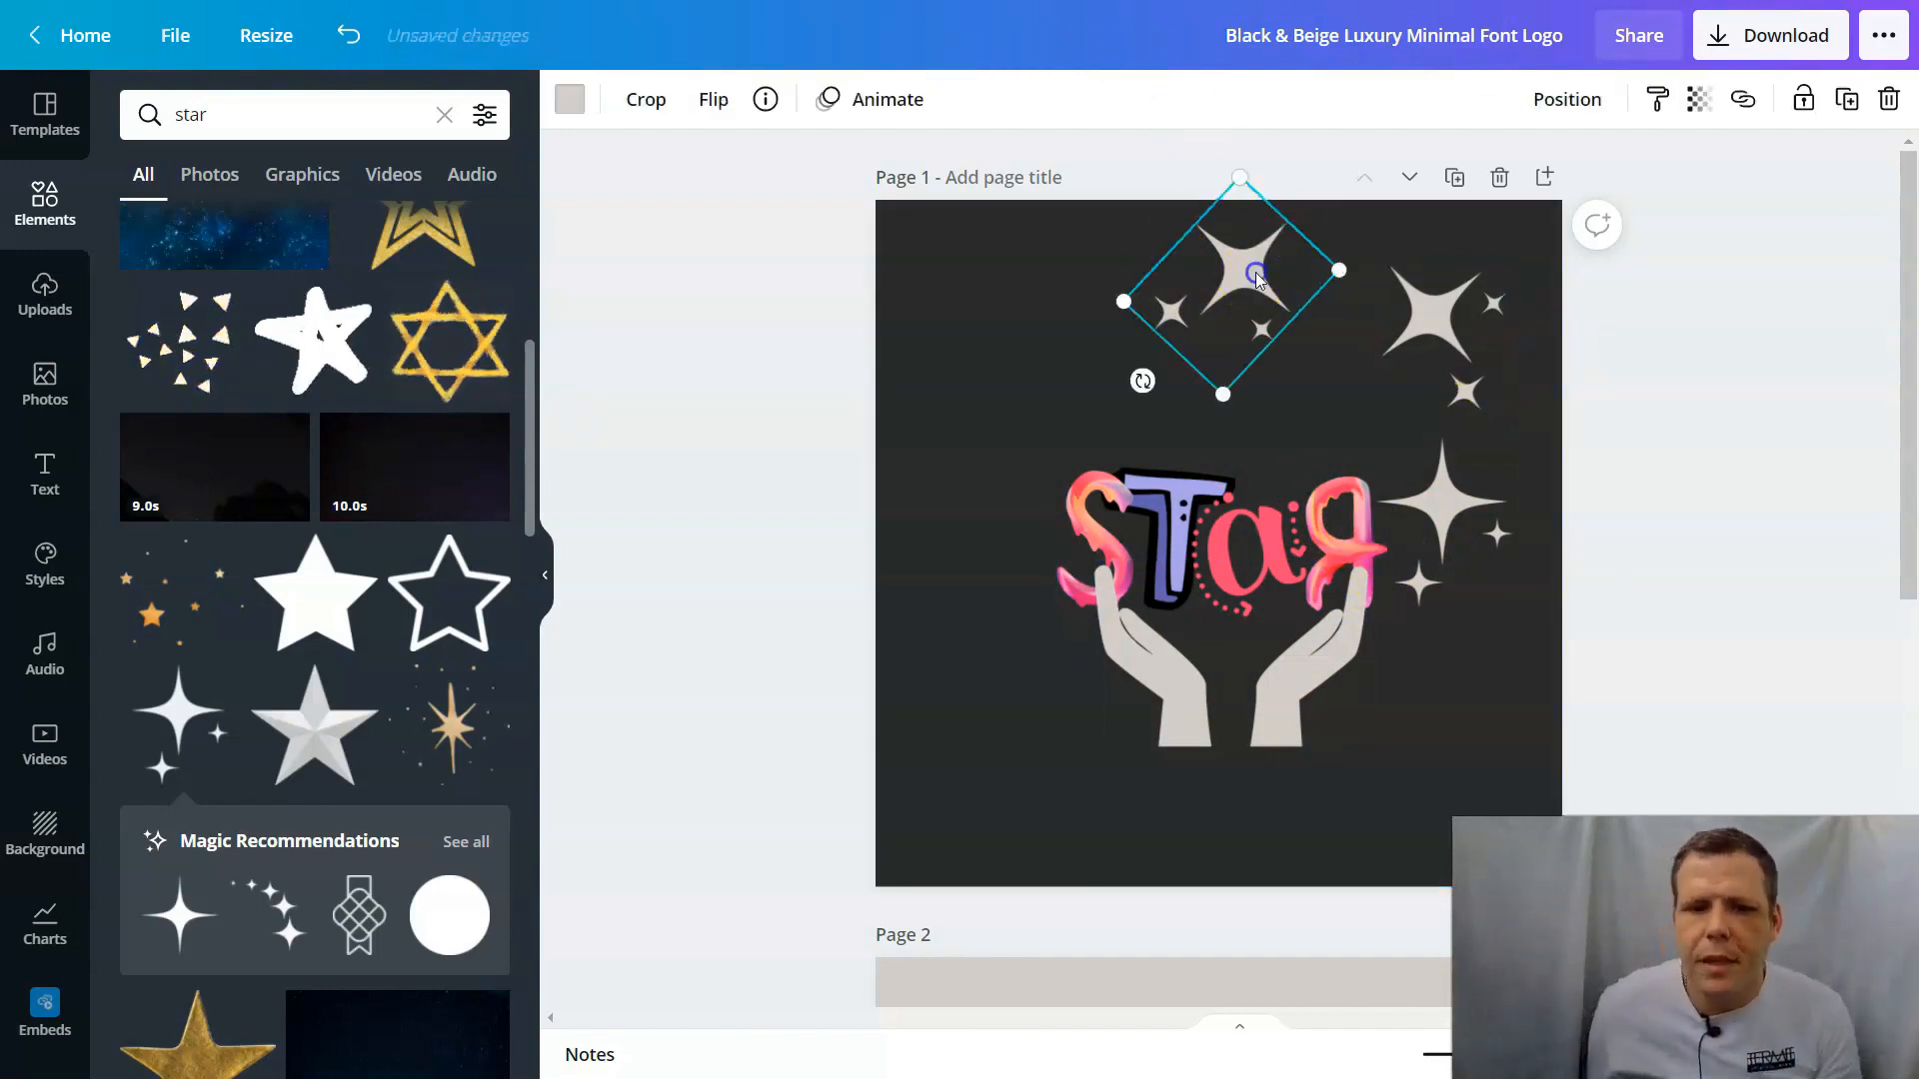
click(1410, 318)
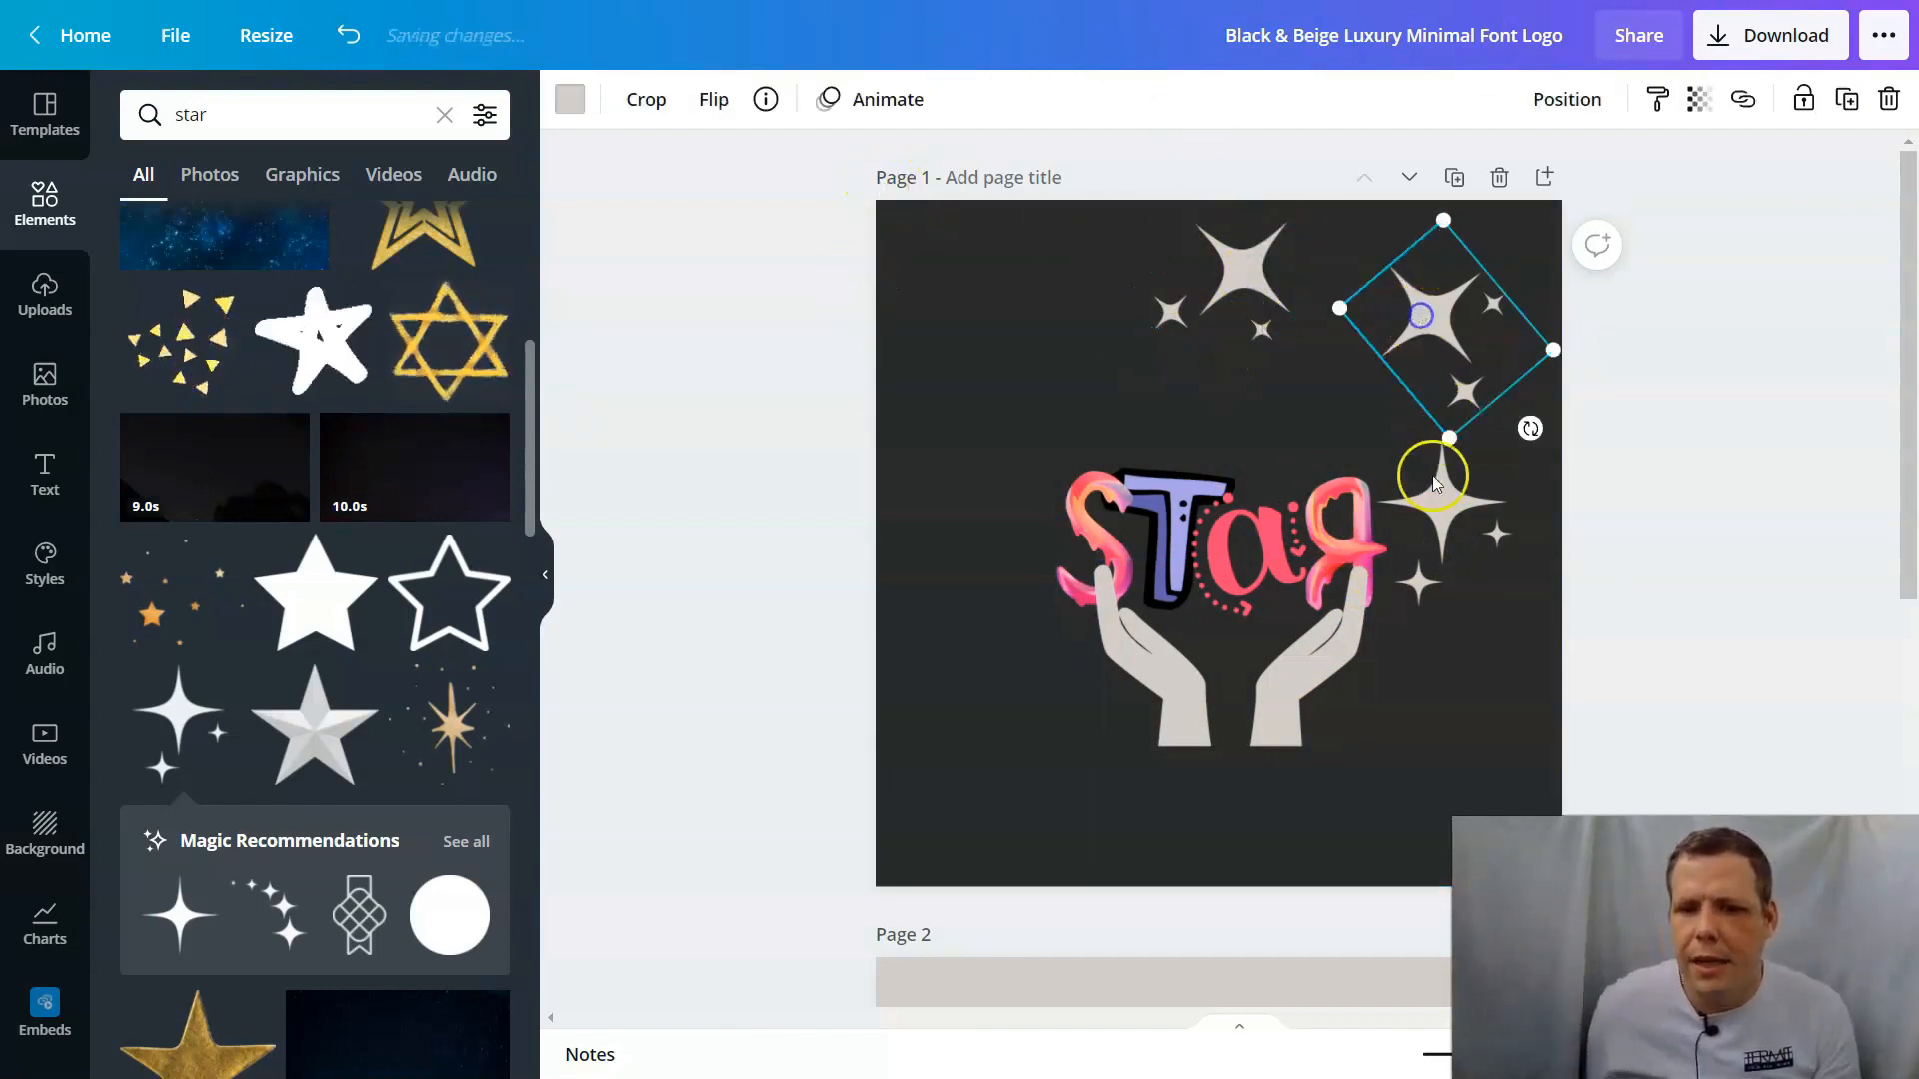
click(1444, 530)
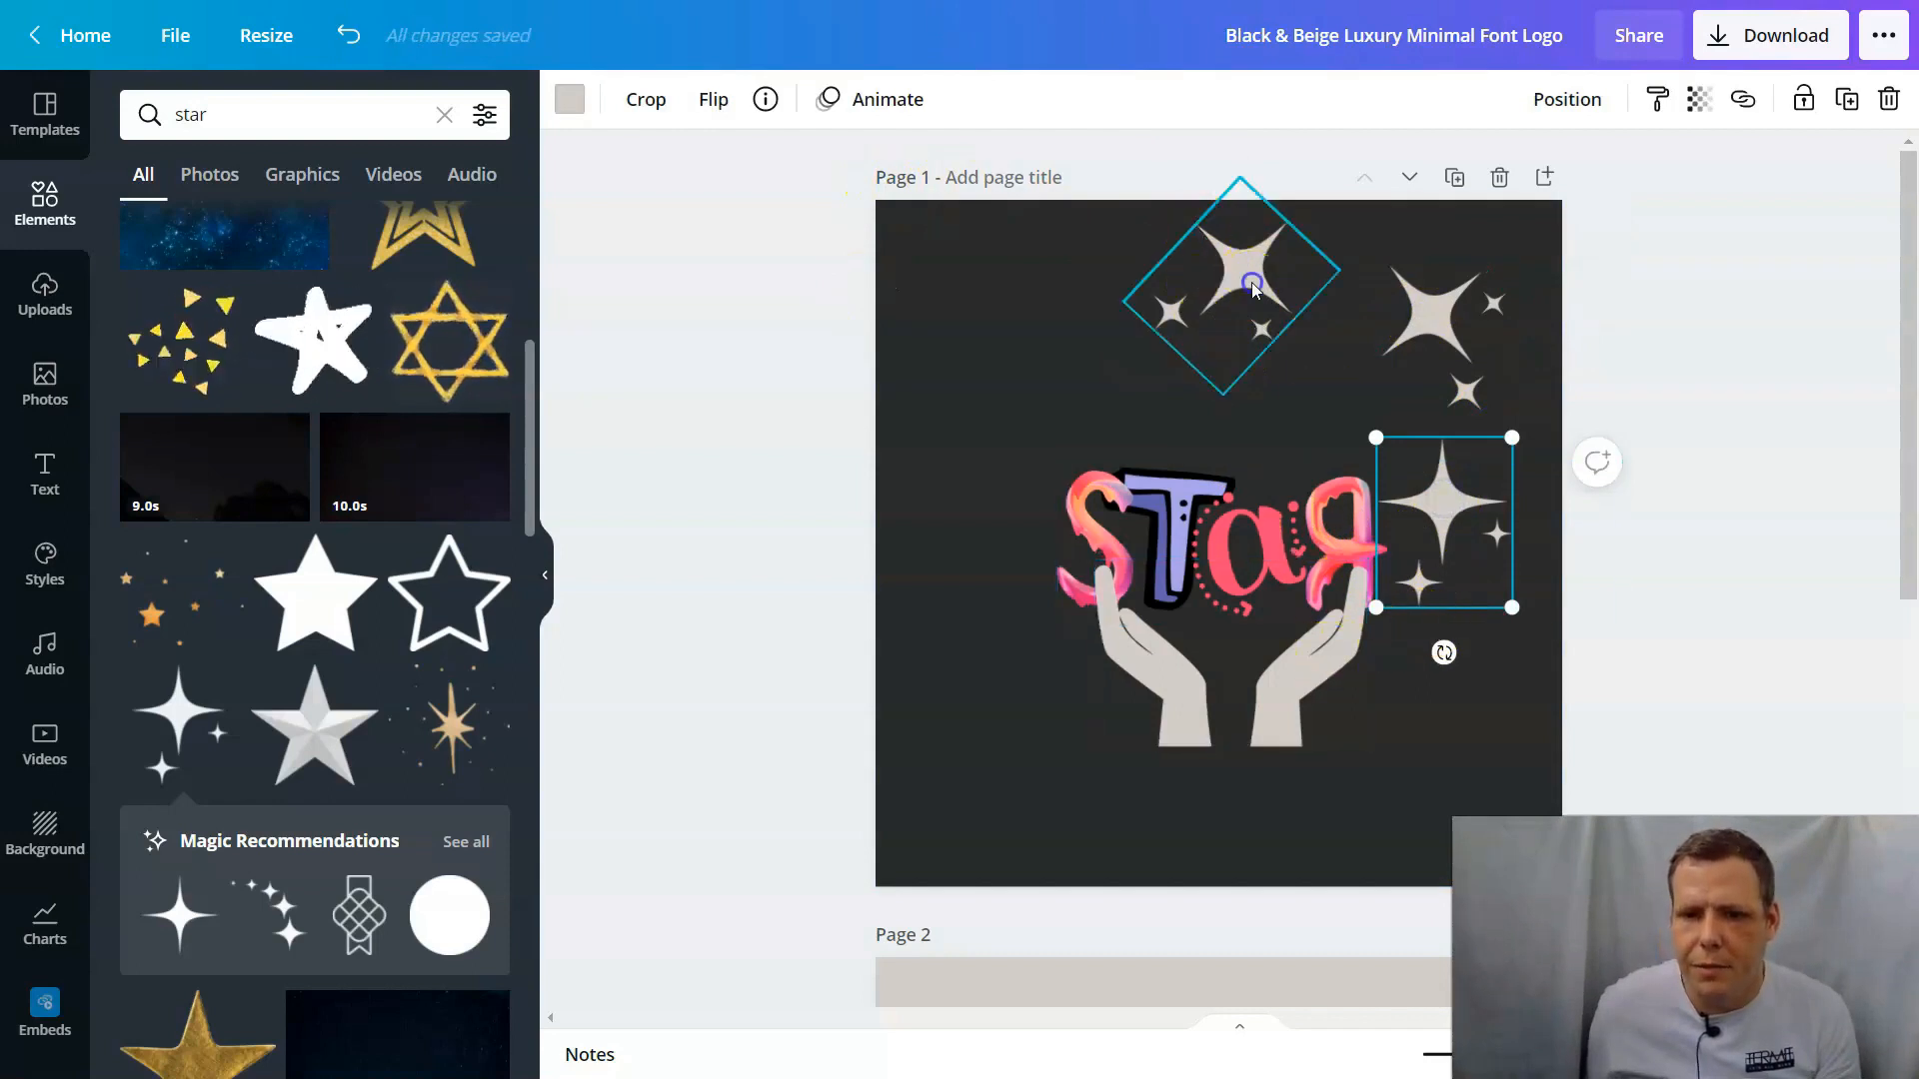
click(1204, 296)
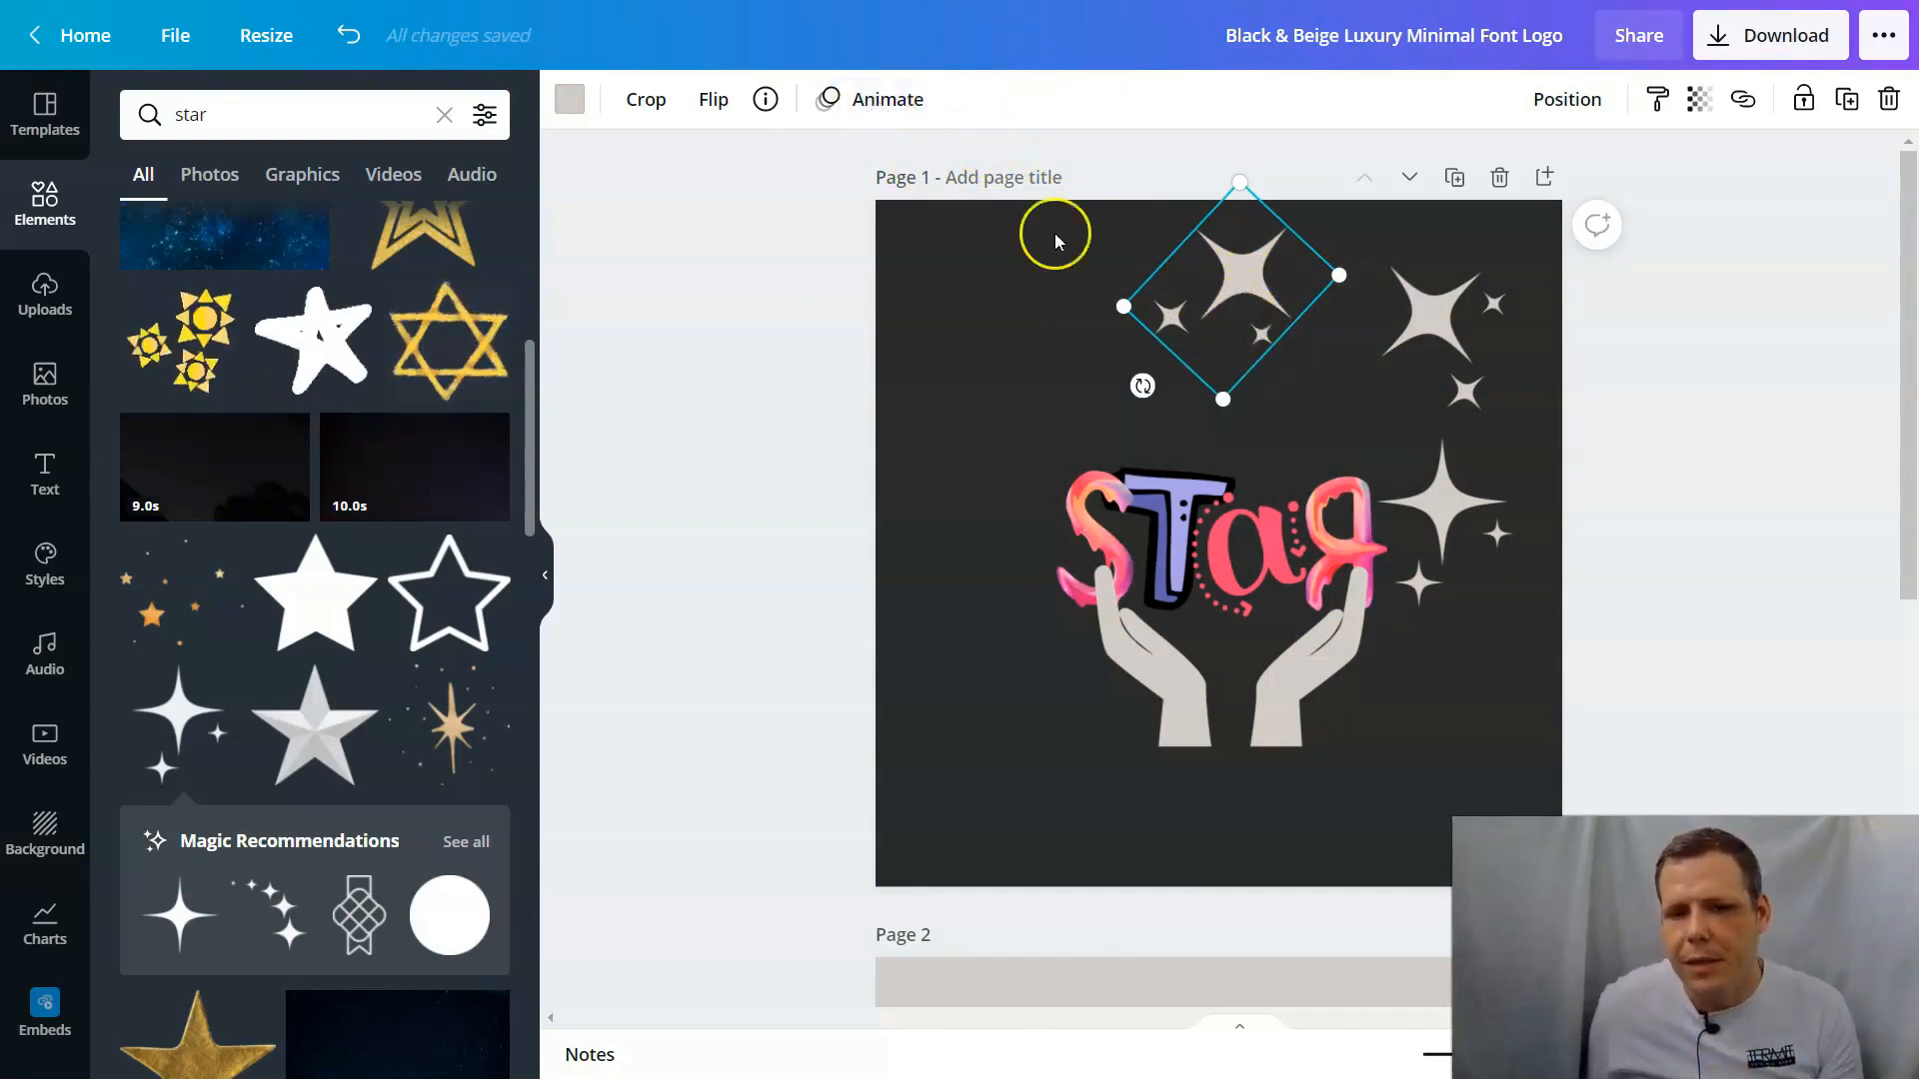
click(930, 112)
click(129, 215)
click(201, 257)
click(358, 253)
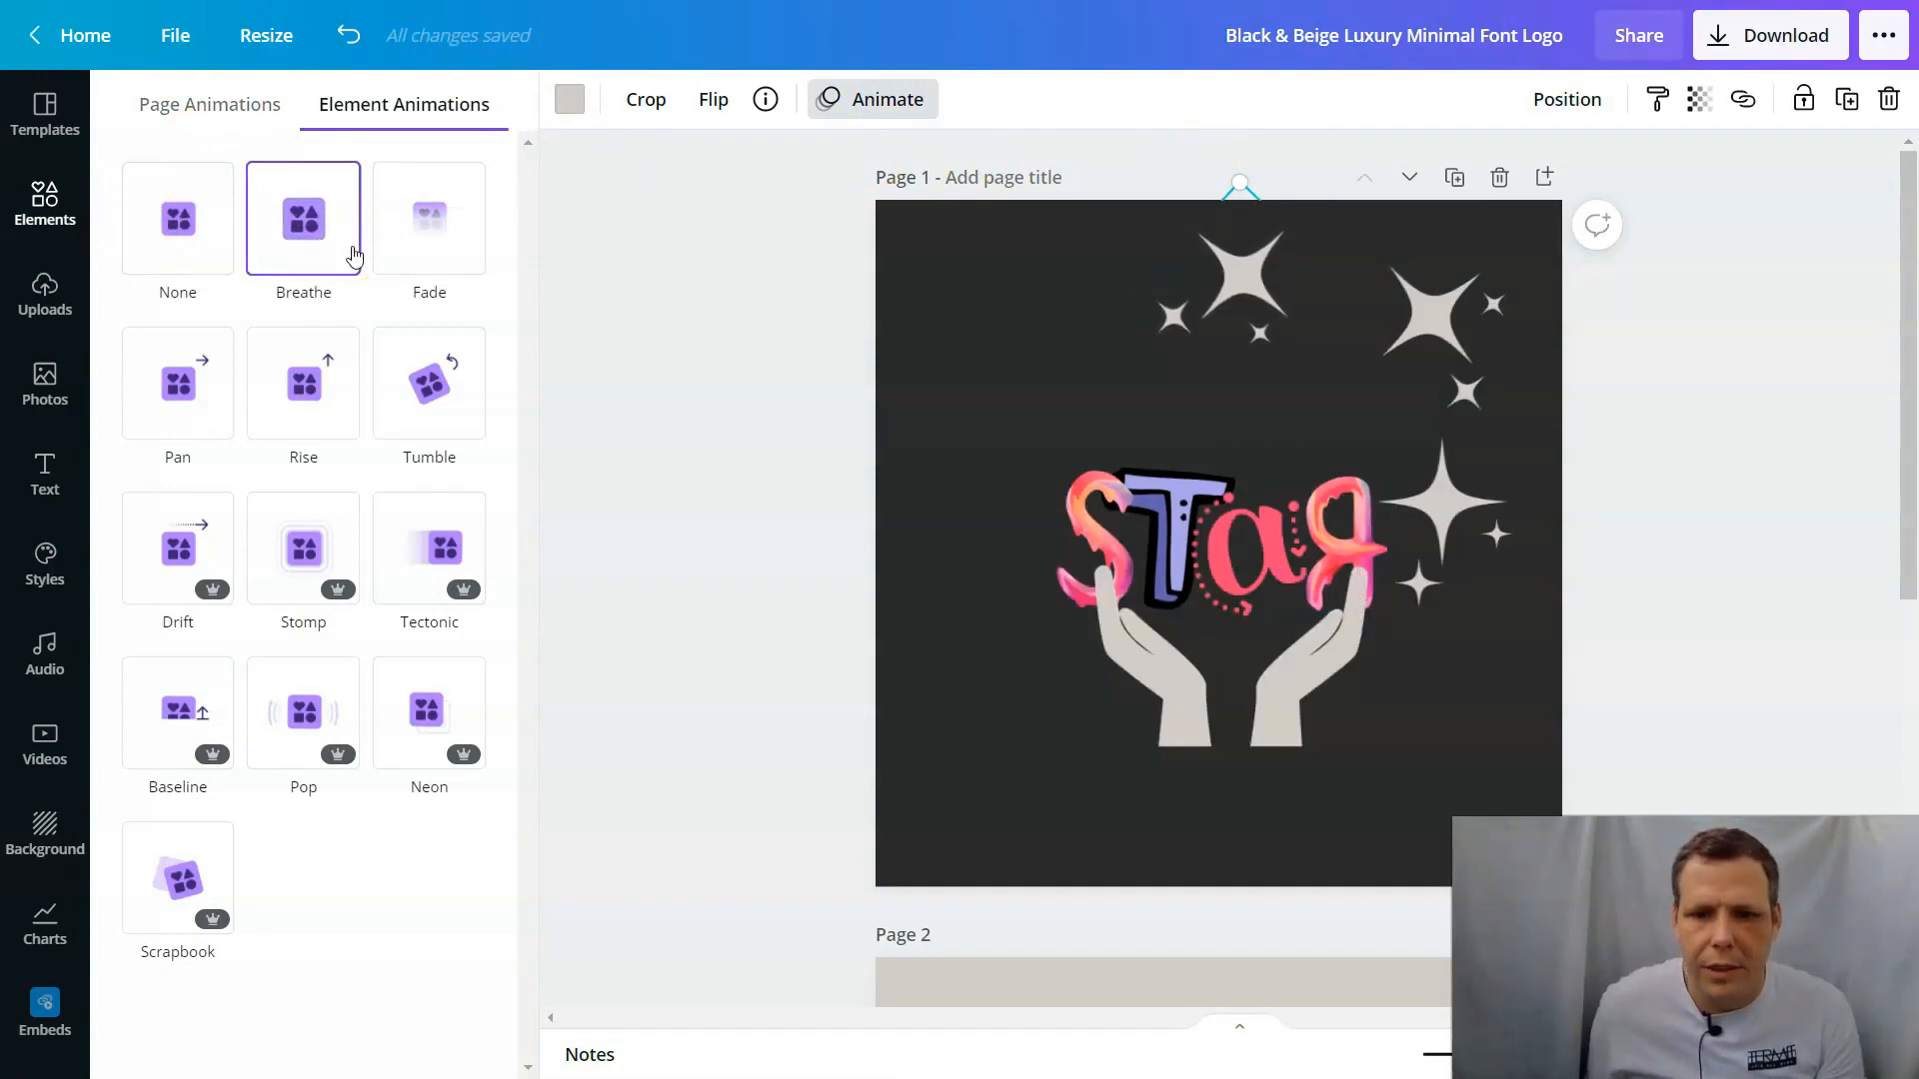
Step: Try the Fade, Tumble, Rise and Stomp element animations on the sparkle graphic above the lettering
click(451, 246)
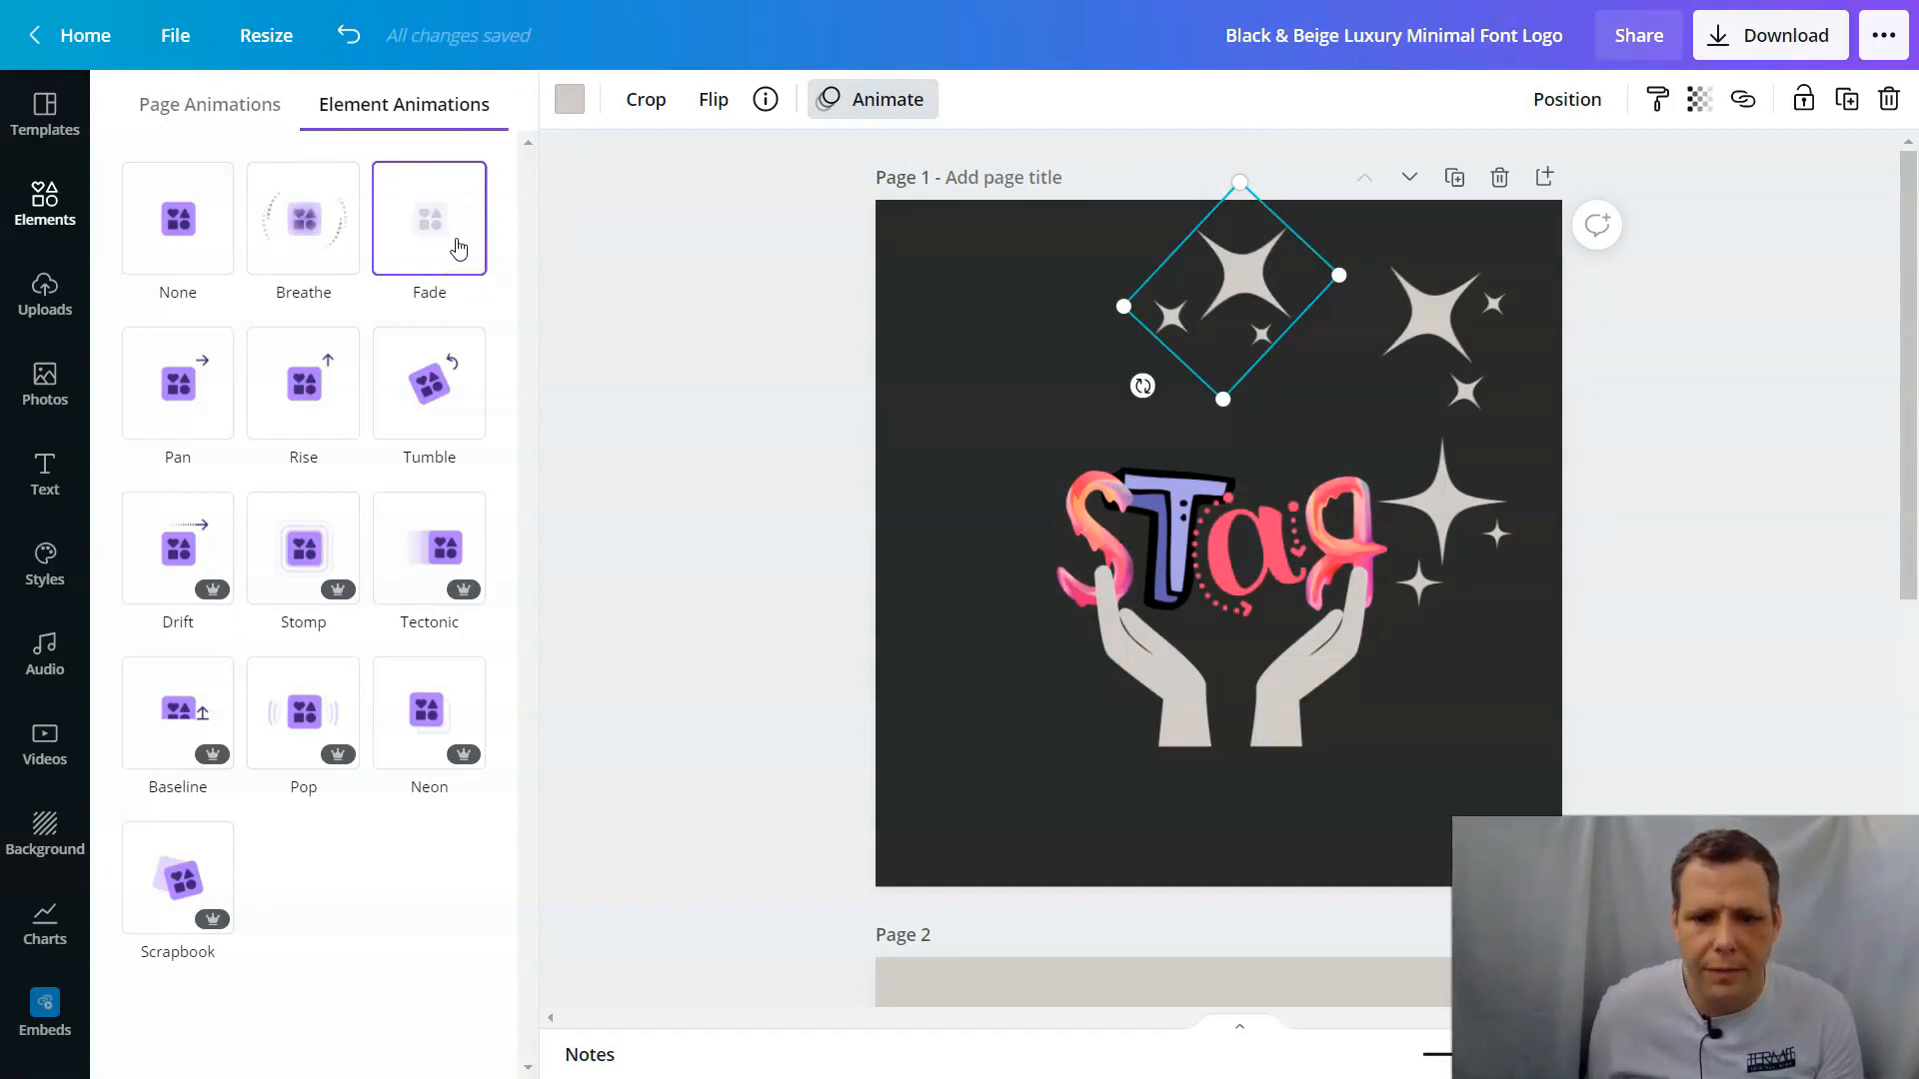
click(447, 338)
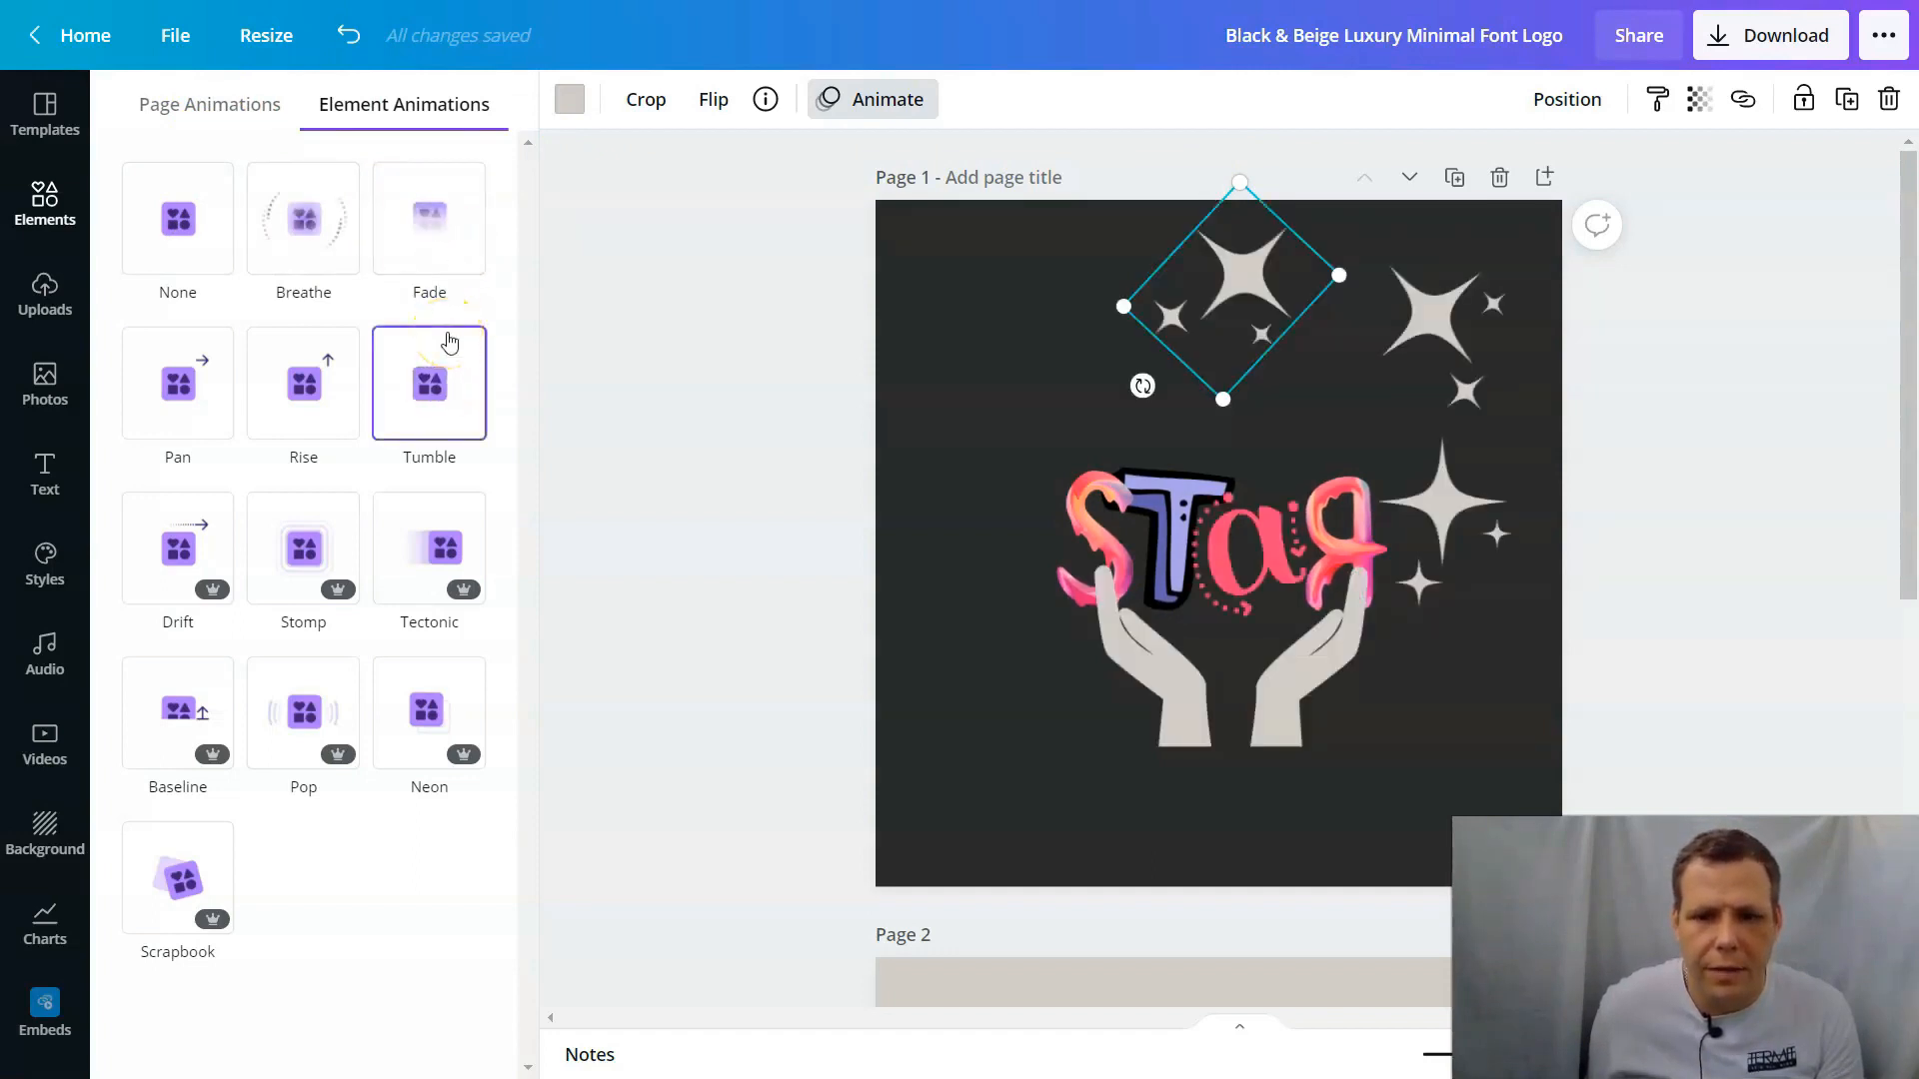
click(318, 415)
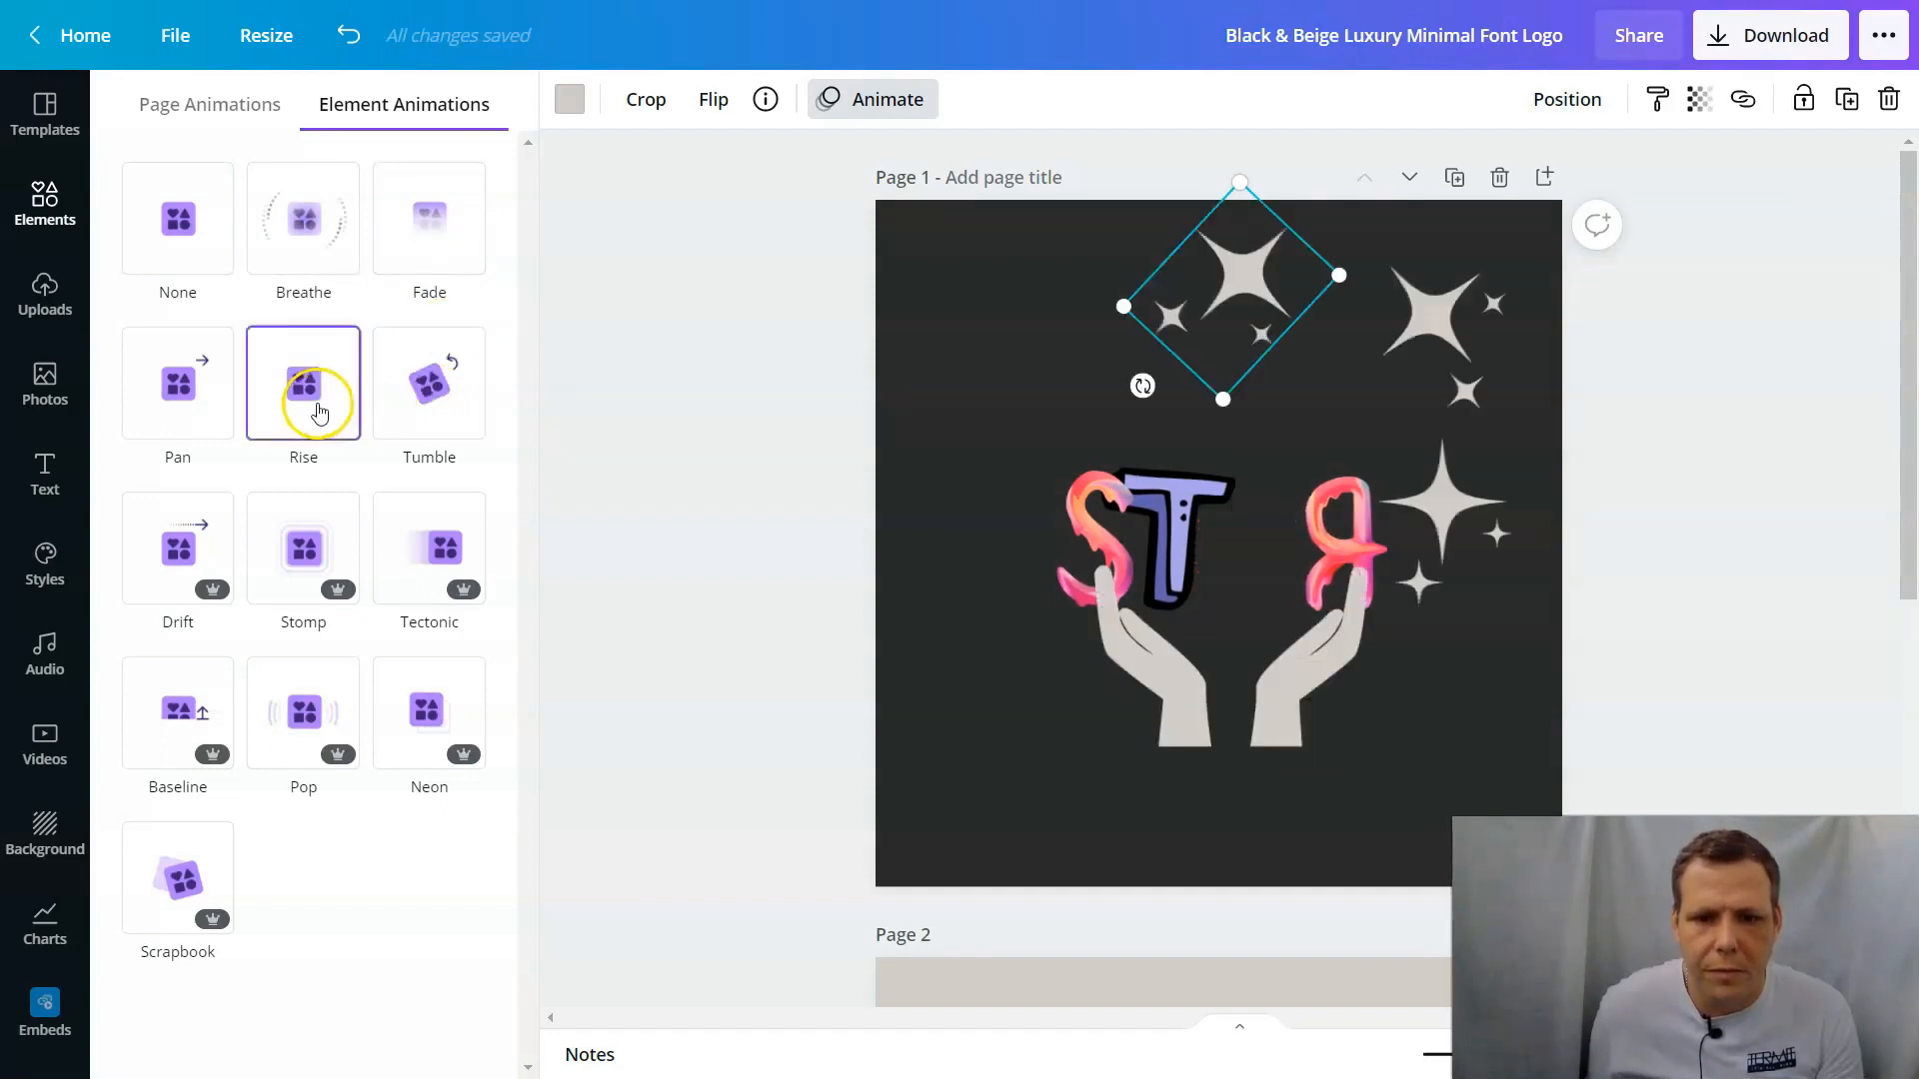
click(318, 410)
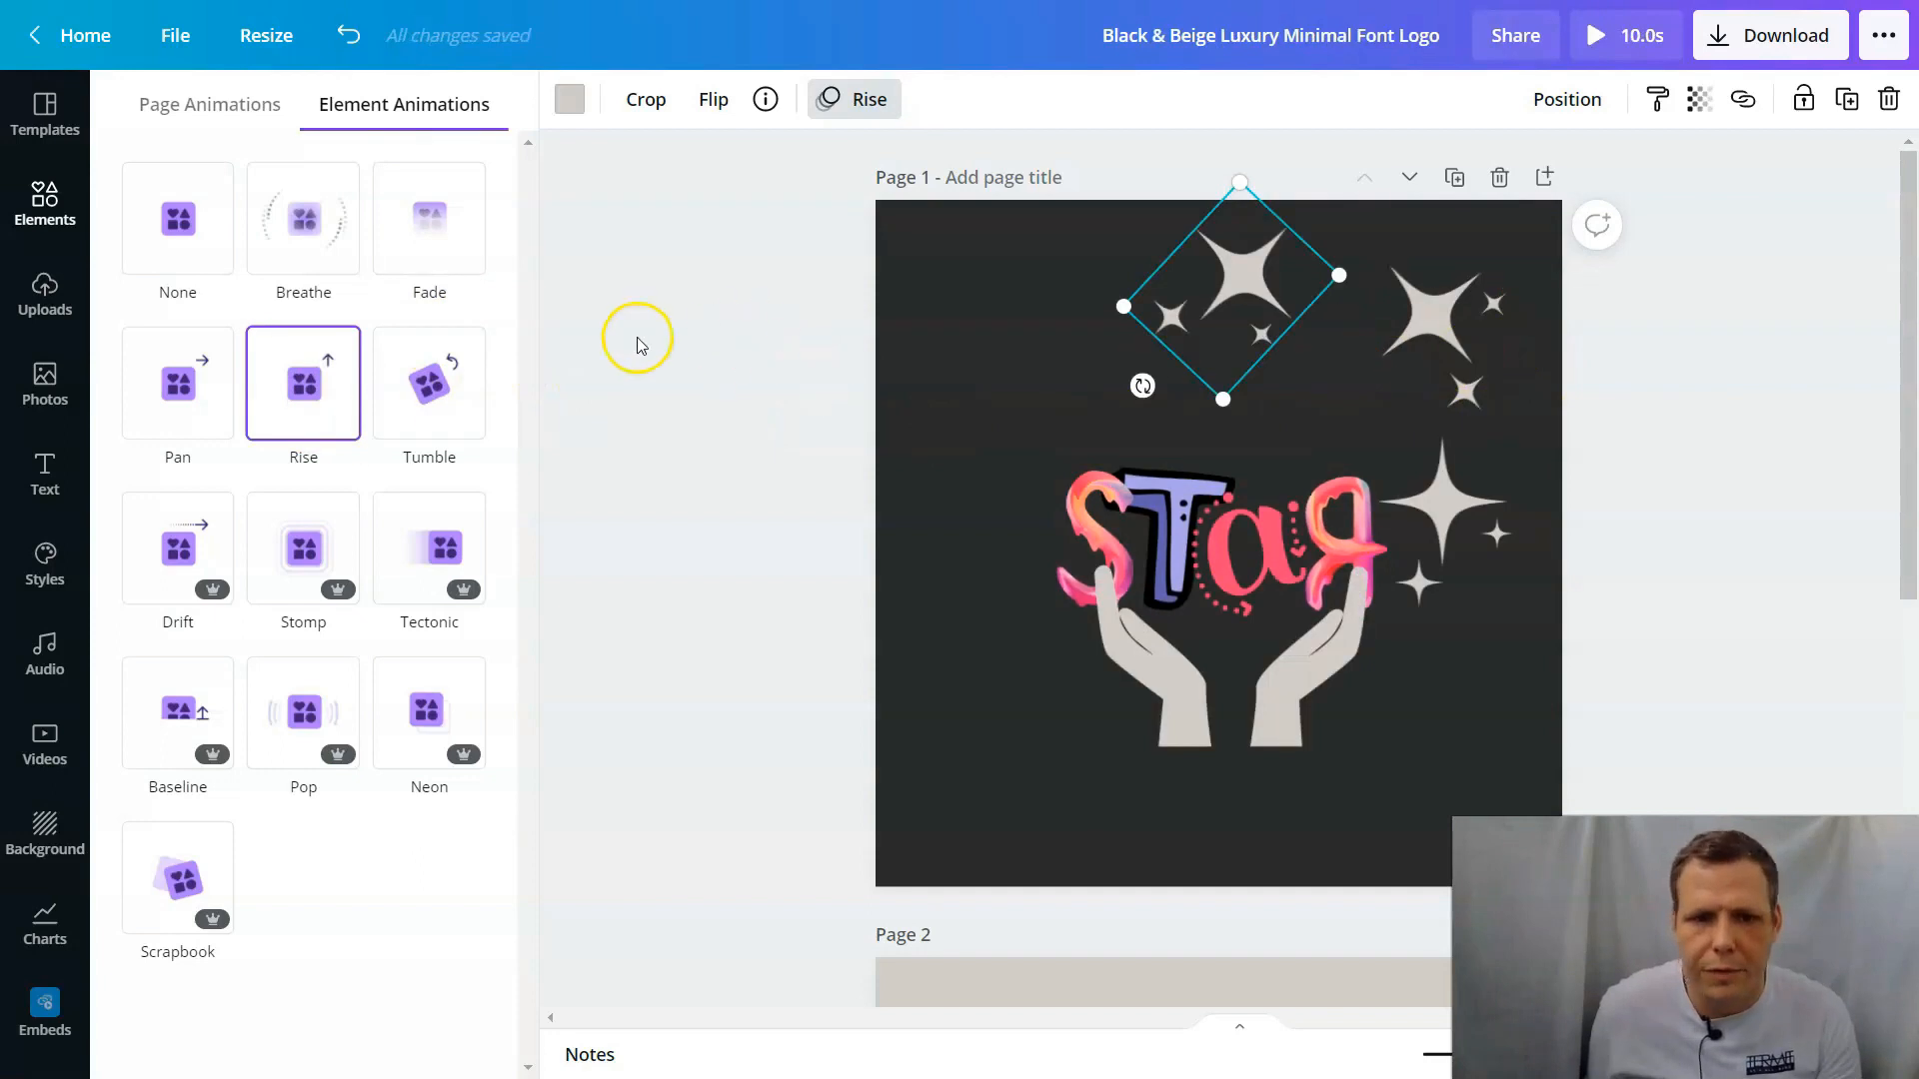
click(322, 545)
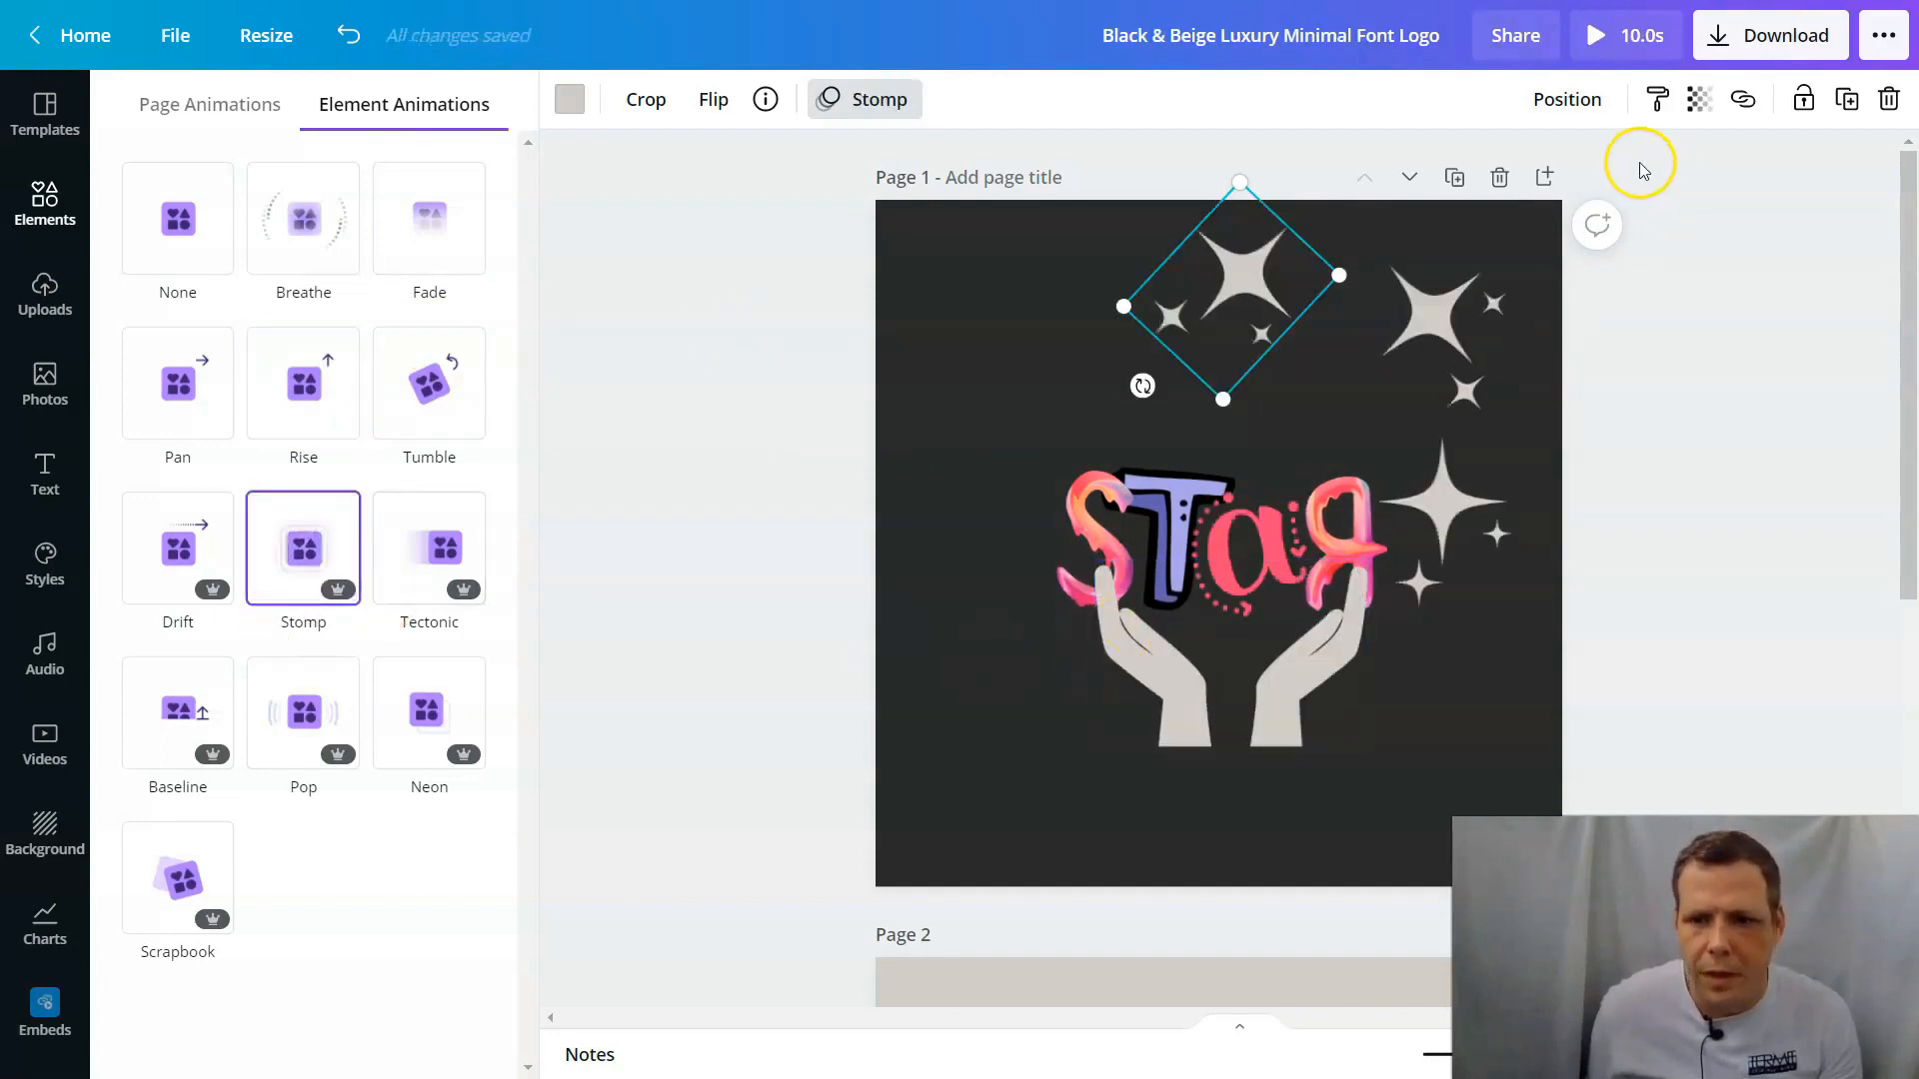
Step: Apply the Rise element animation to the letter a of the STaR wordmark
click(1217, 554)
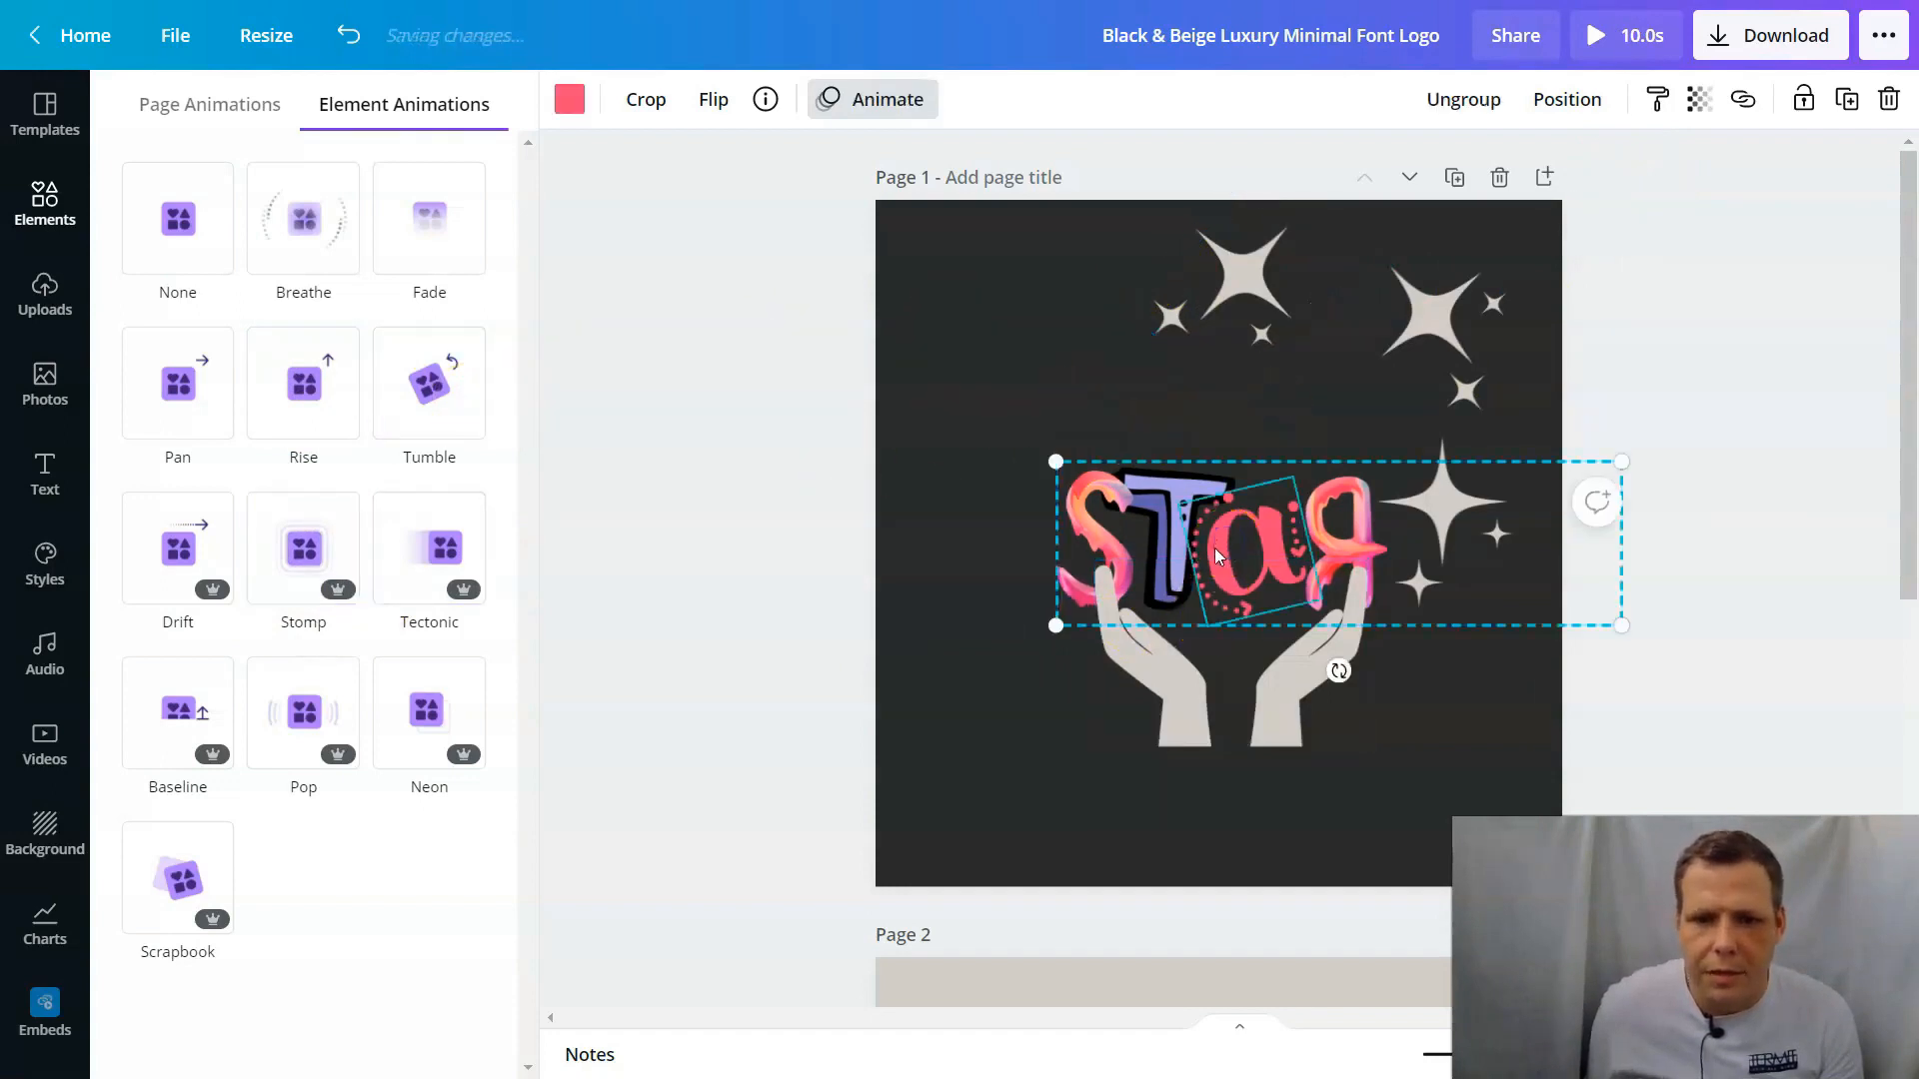
click(1536, 611)
click(1251, 519)
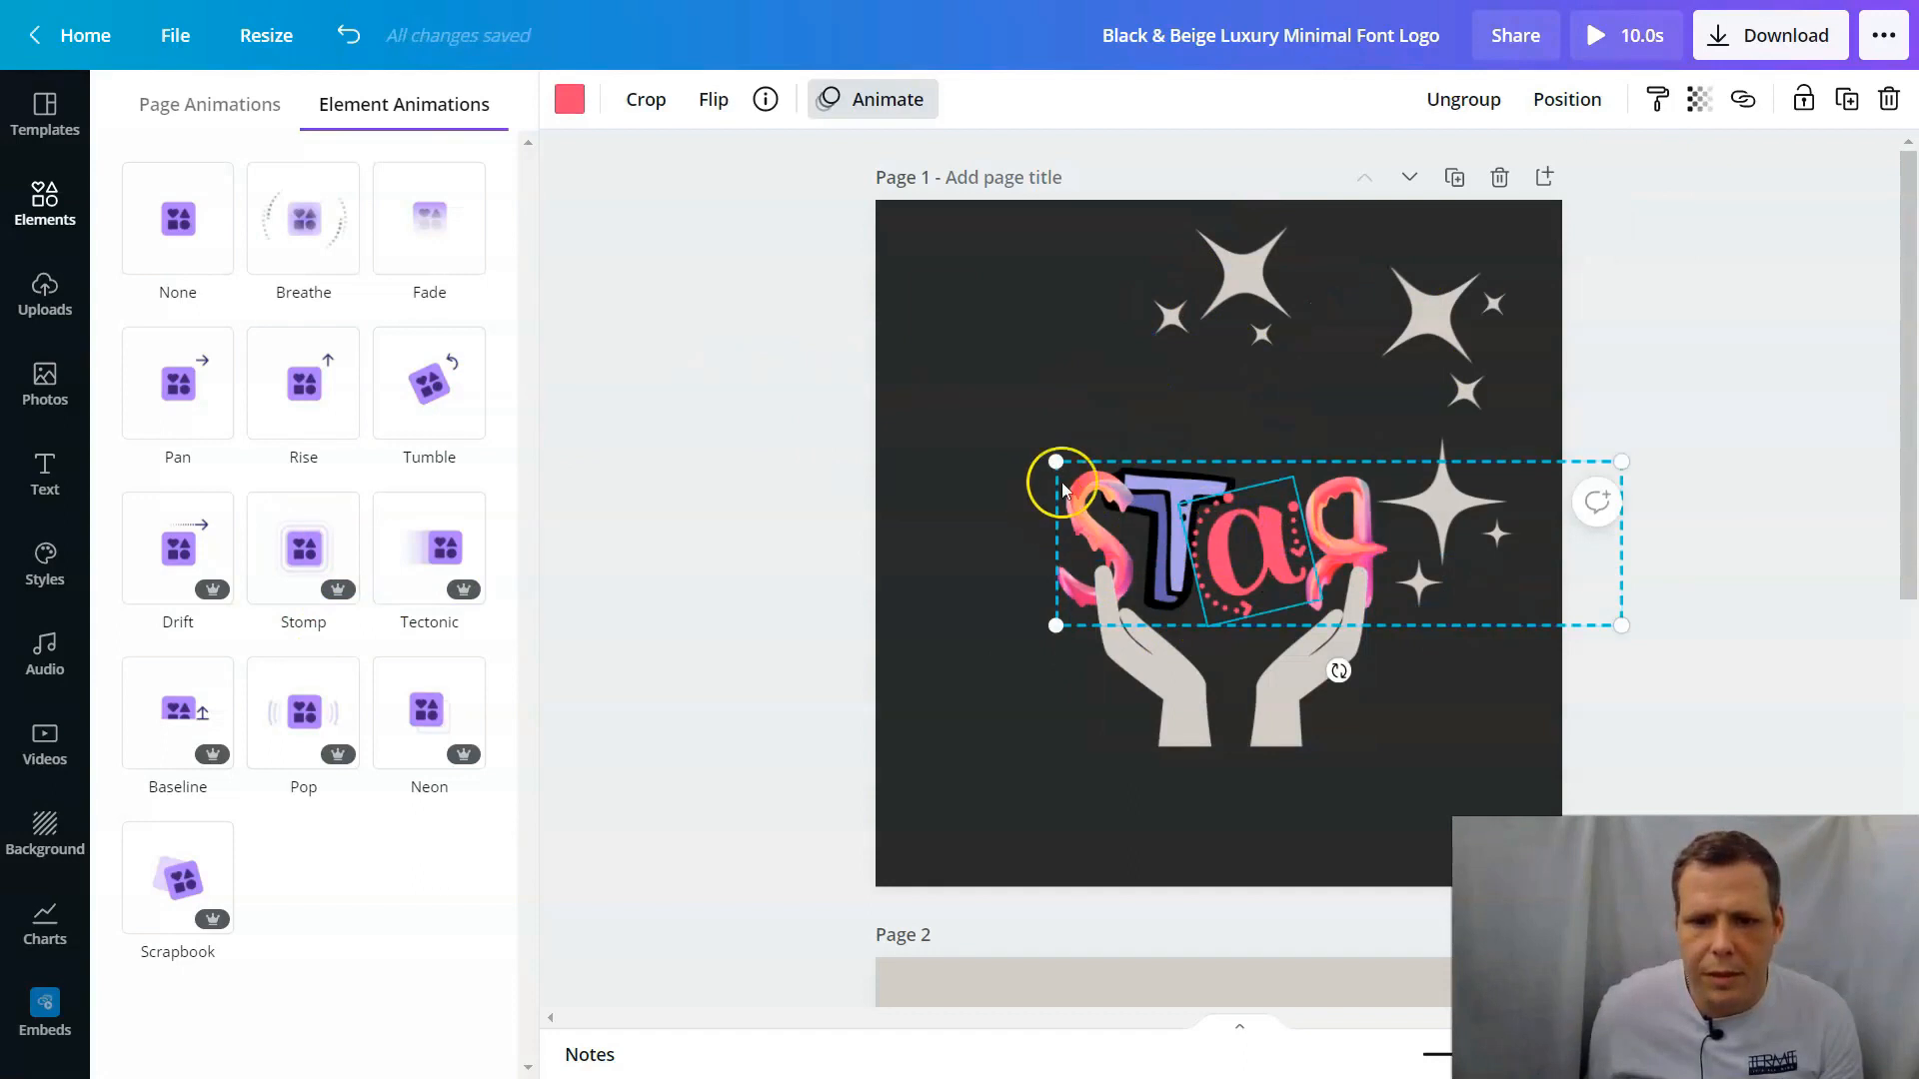
click(306, 390)
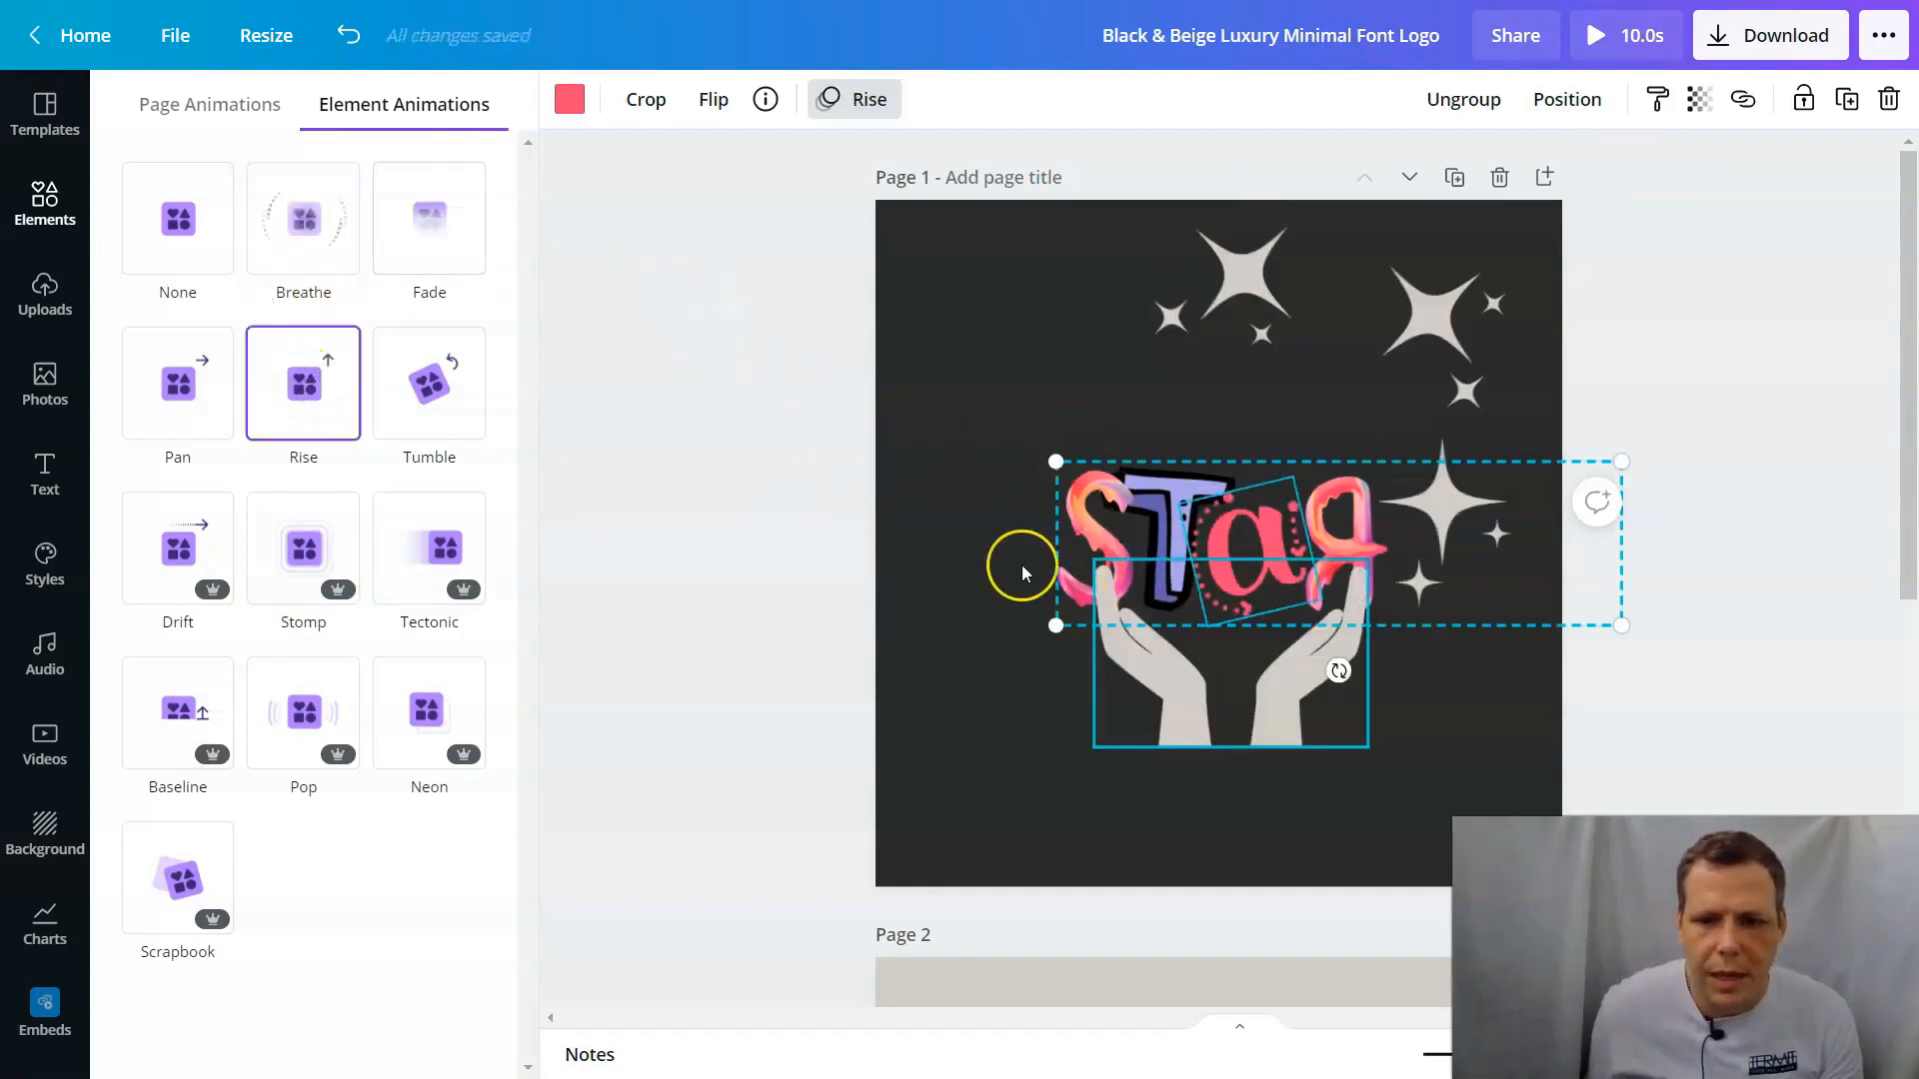
click(281, 388)
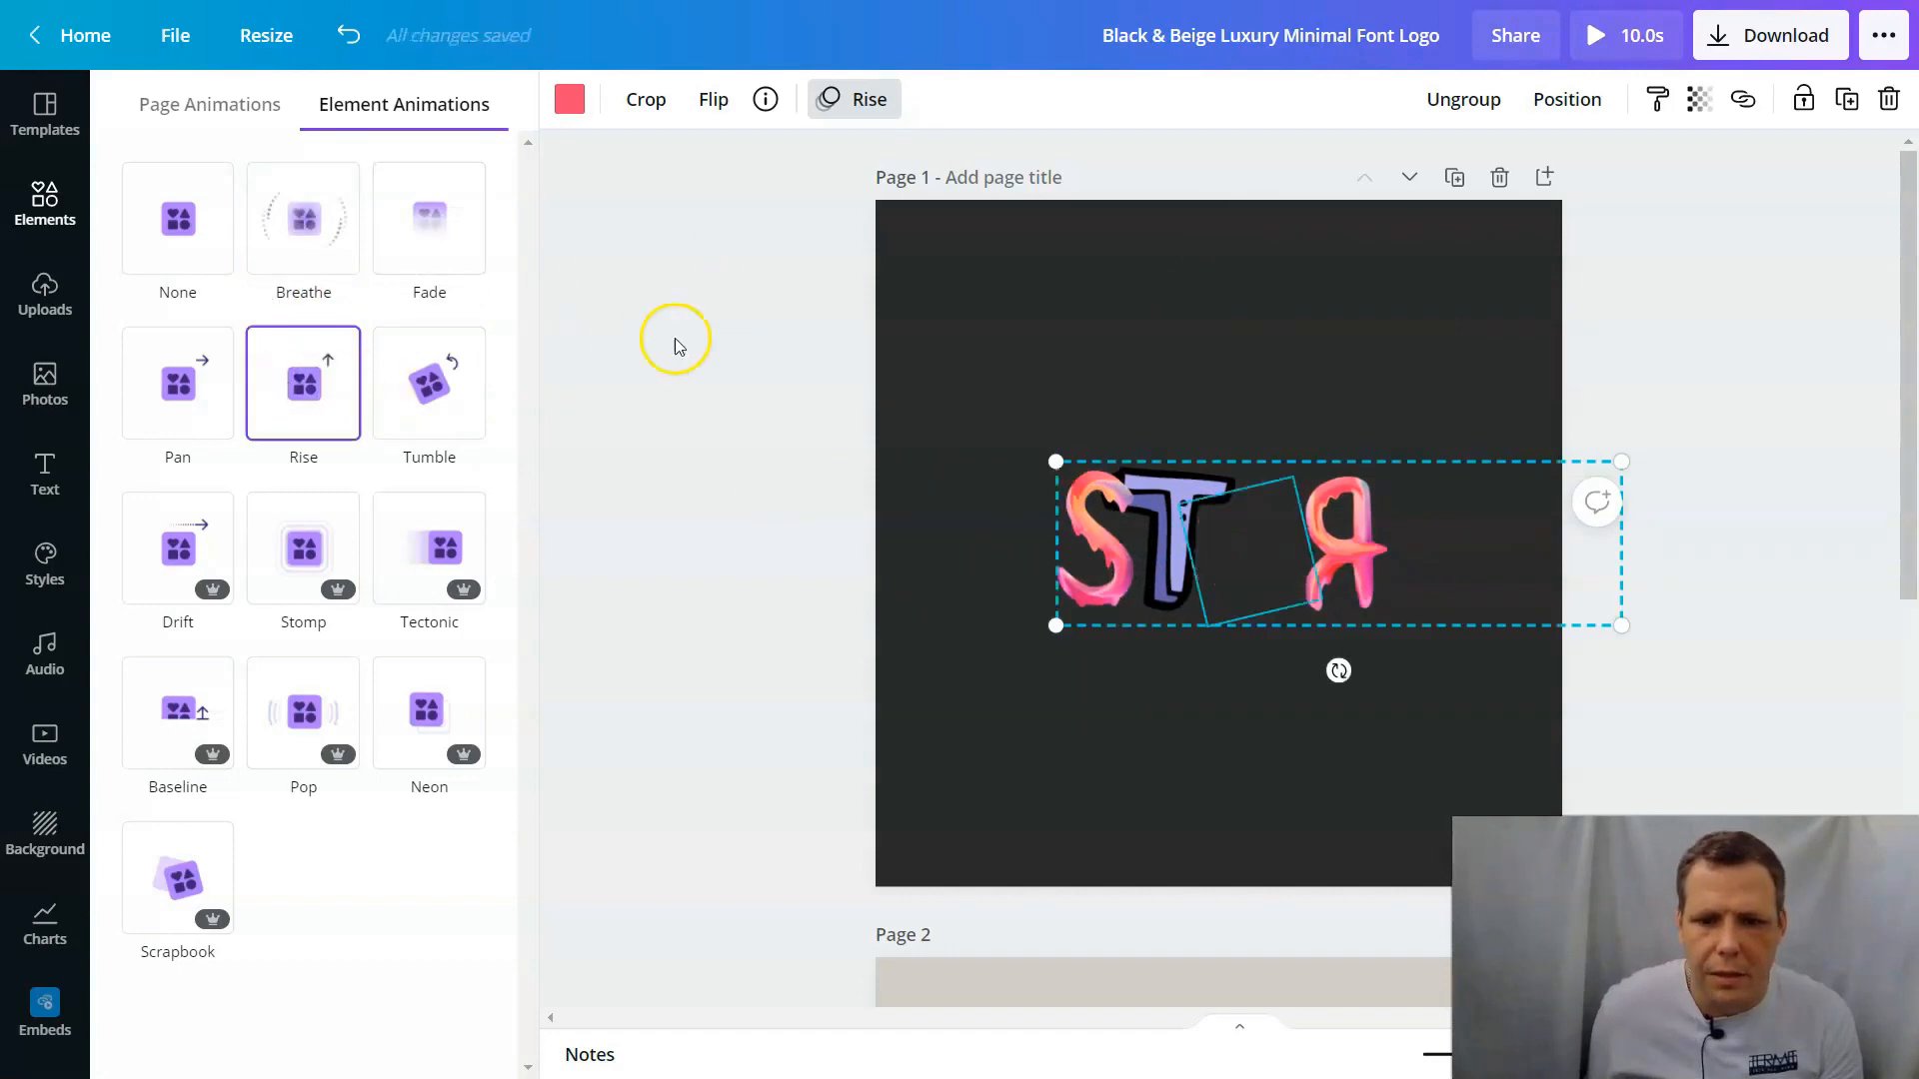
Step: Apply the Pop animation to the sparkle graphic above the lettering and the Drift animation to the letter S
click(1262, 276)
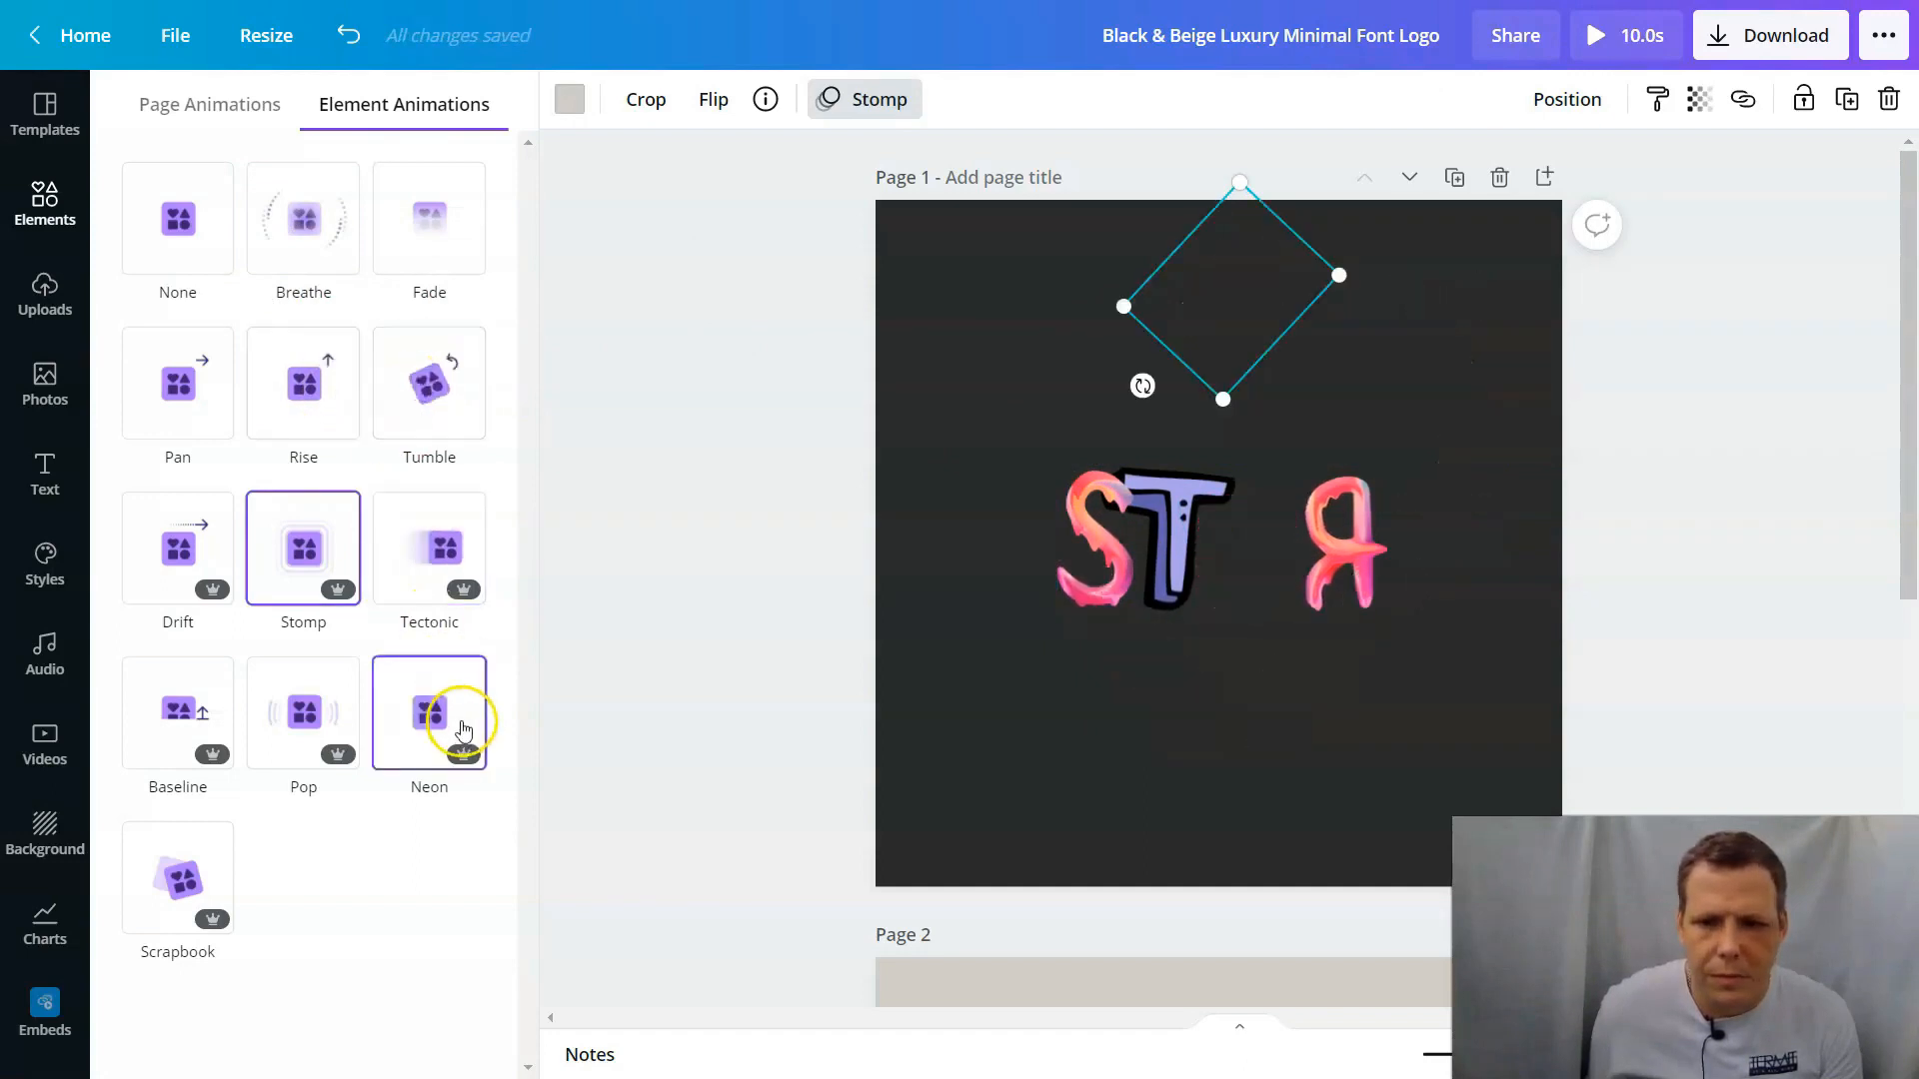
click(289, 737)
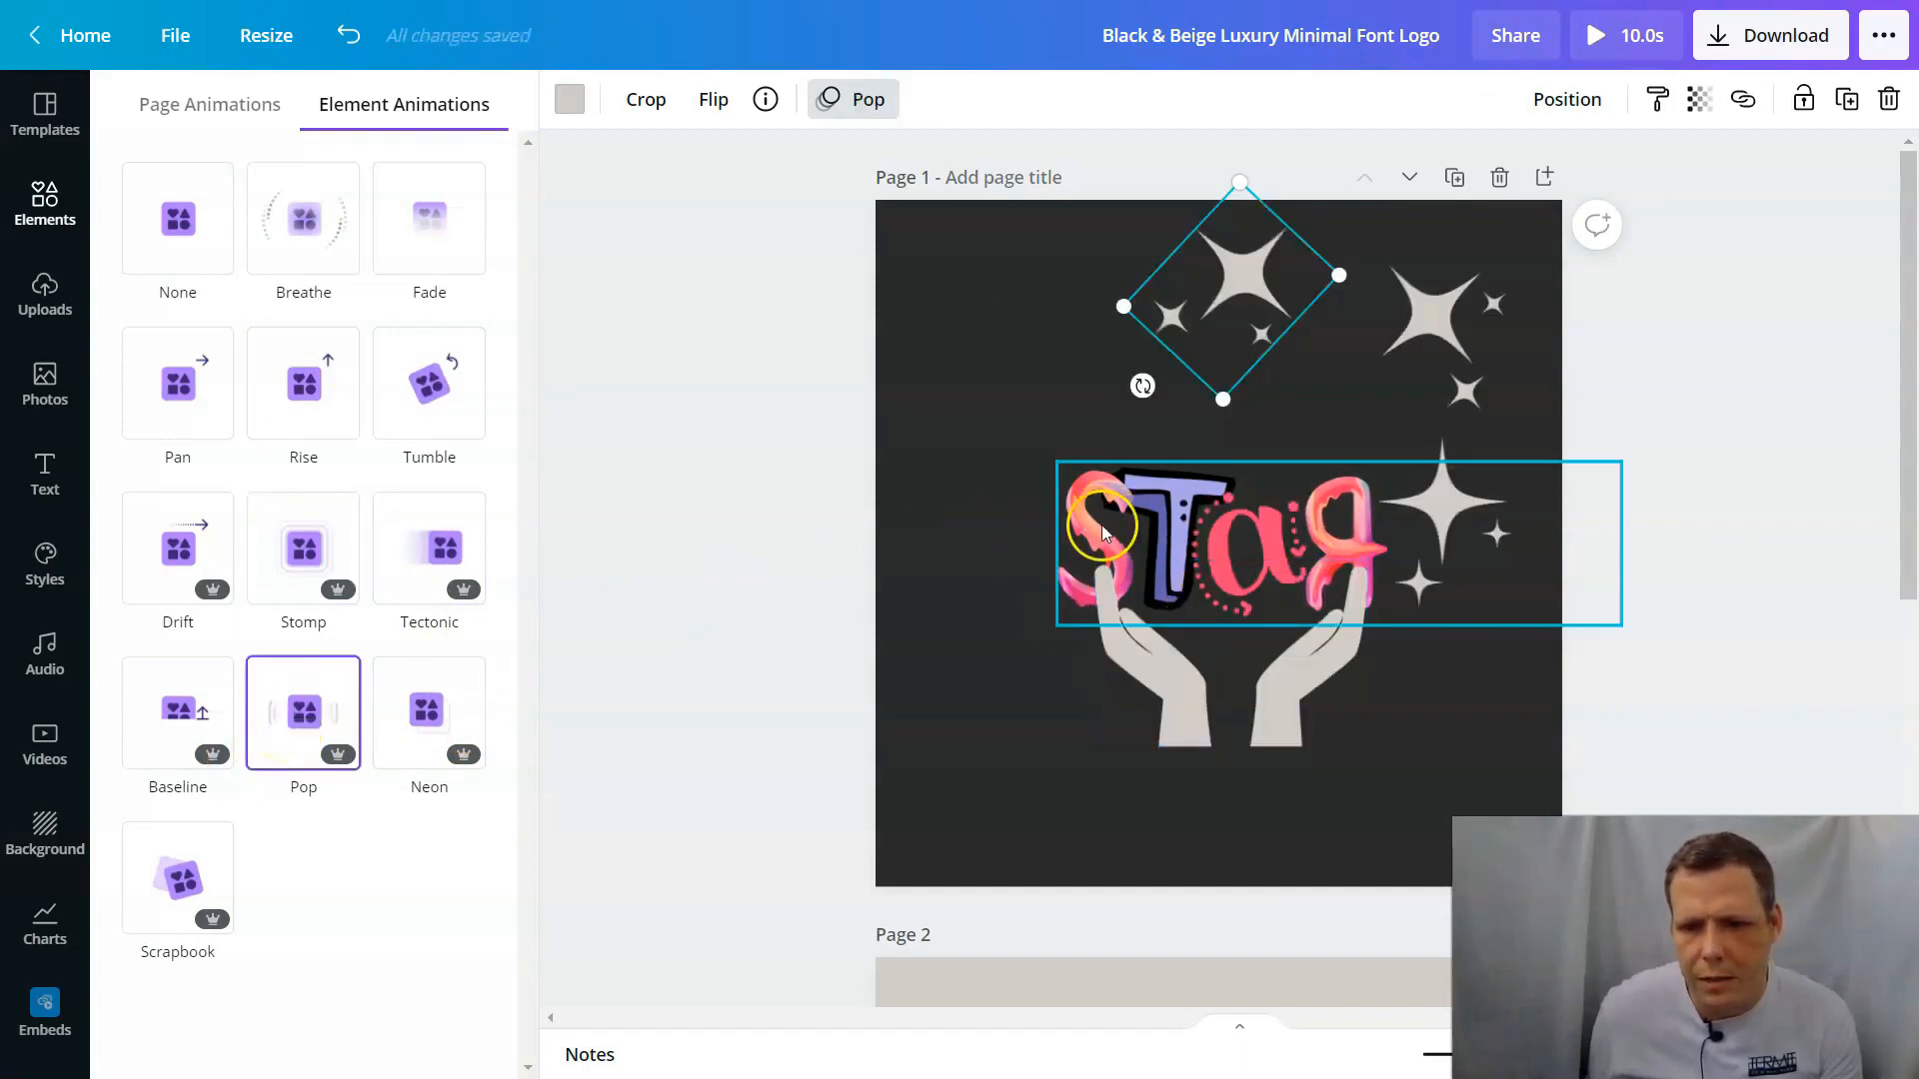
click(1130, 549)
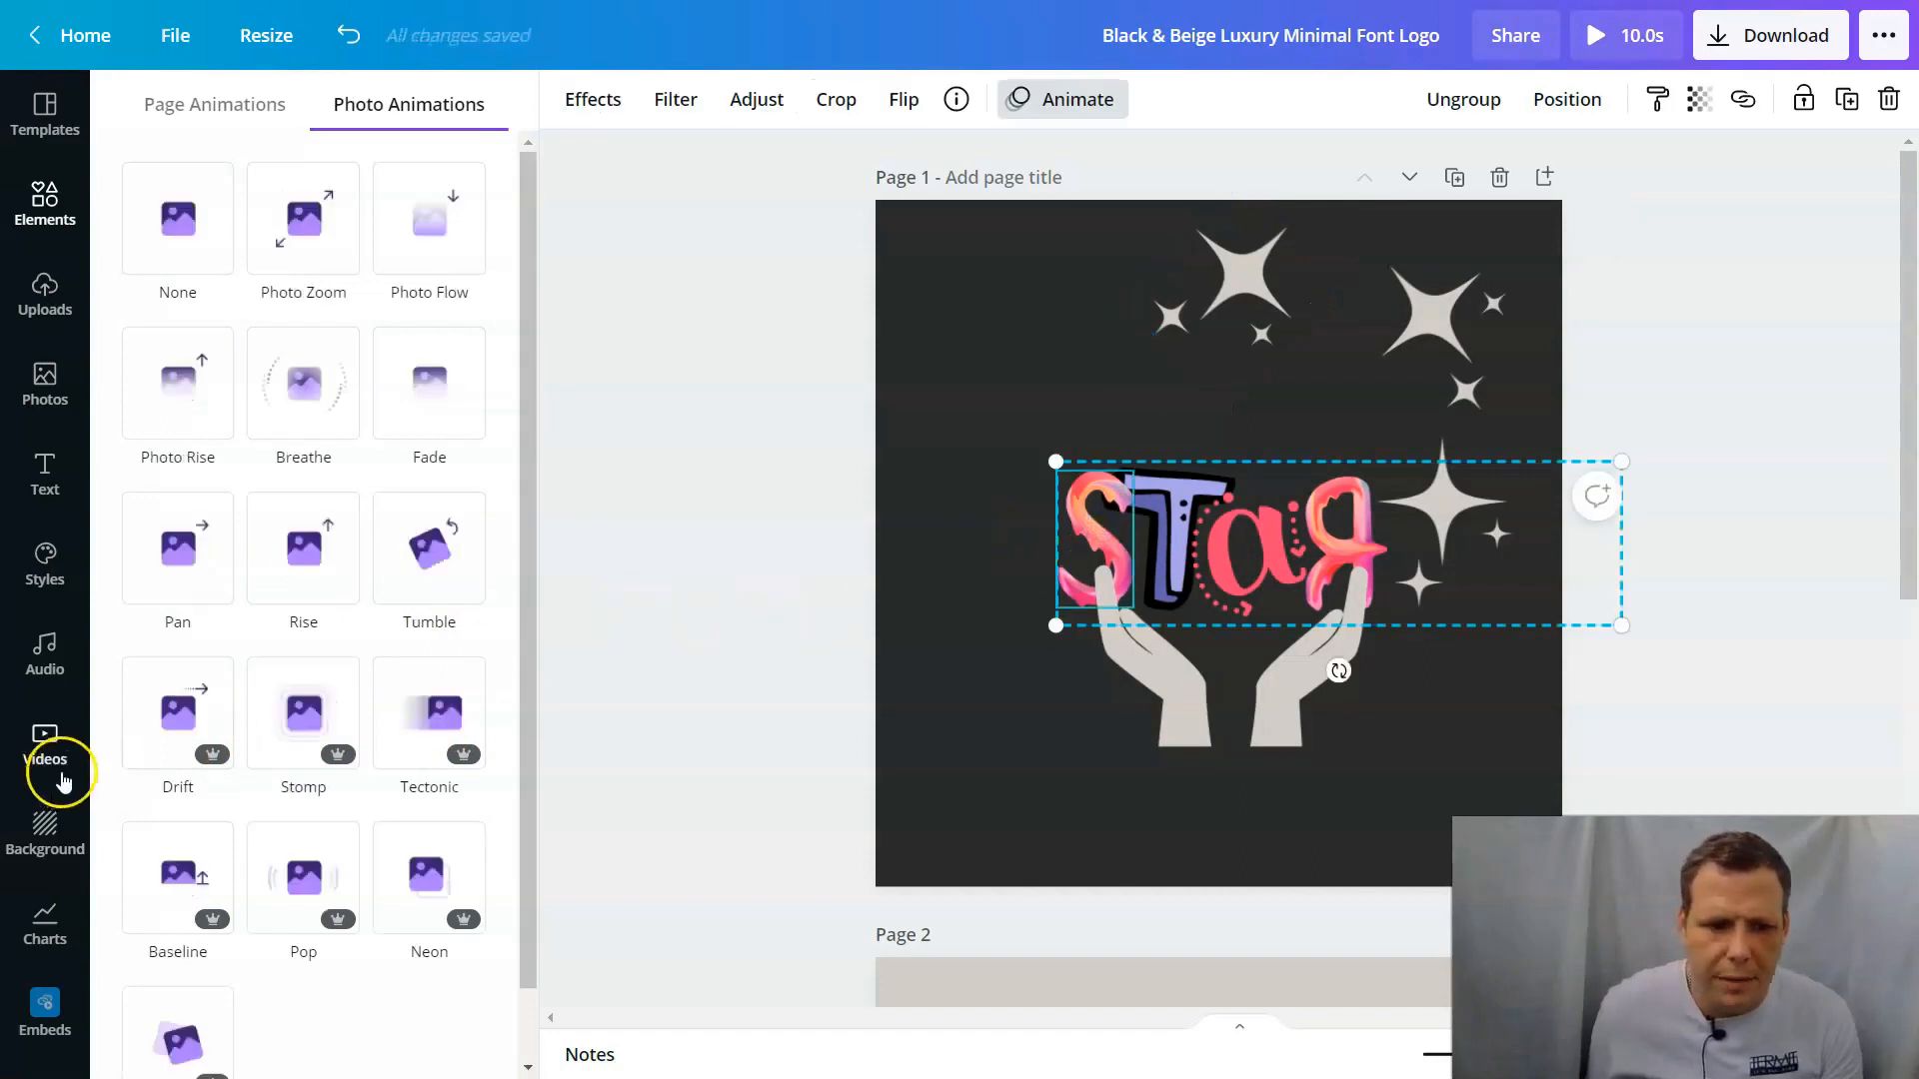
click(198, 697)
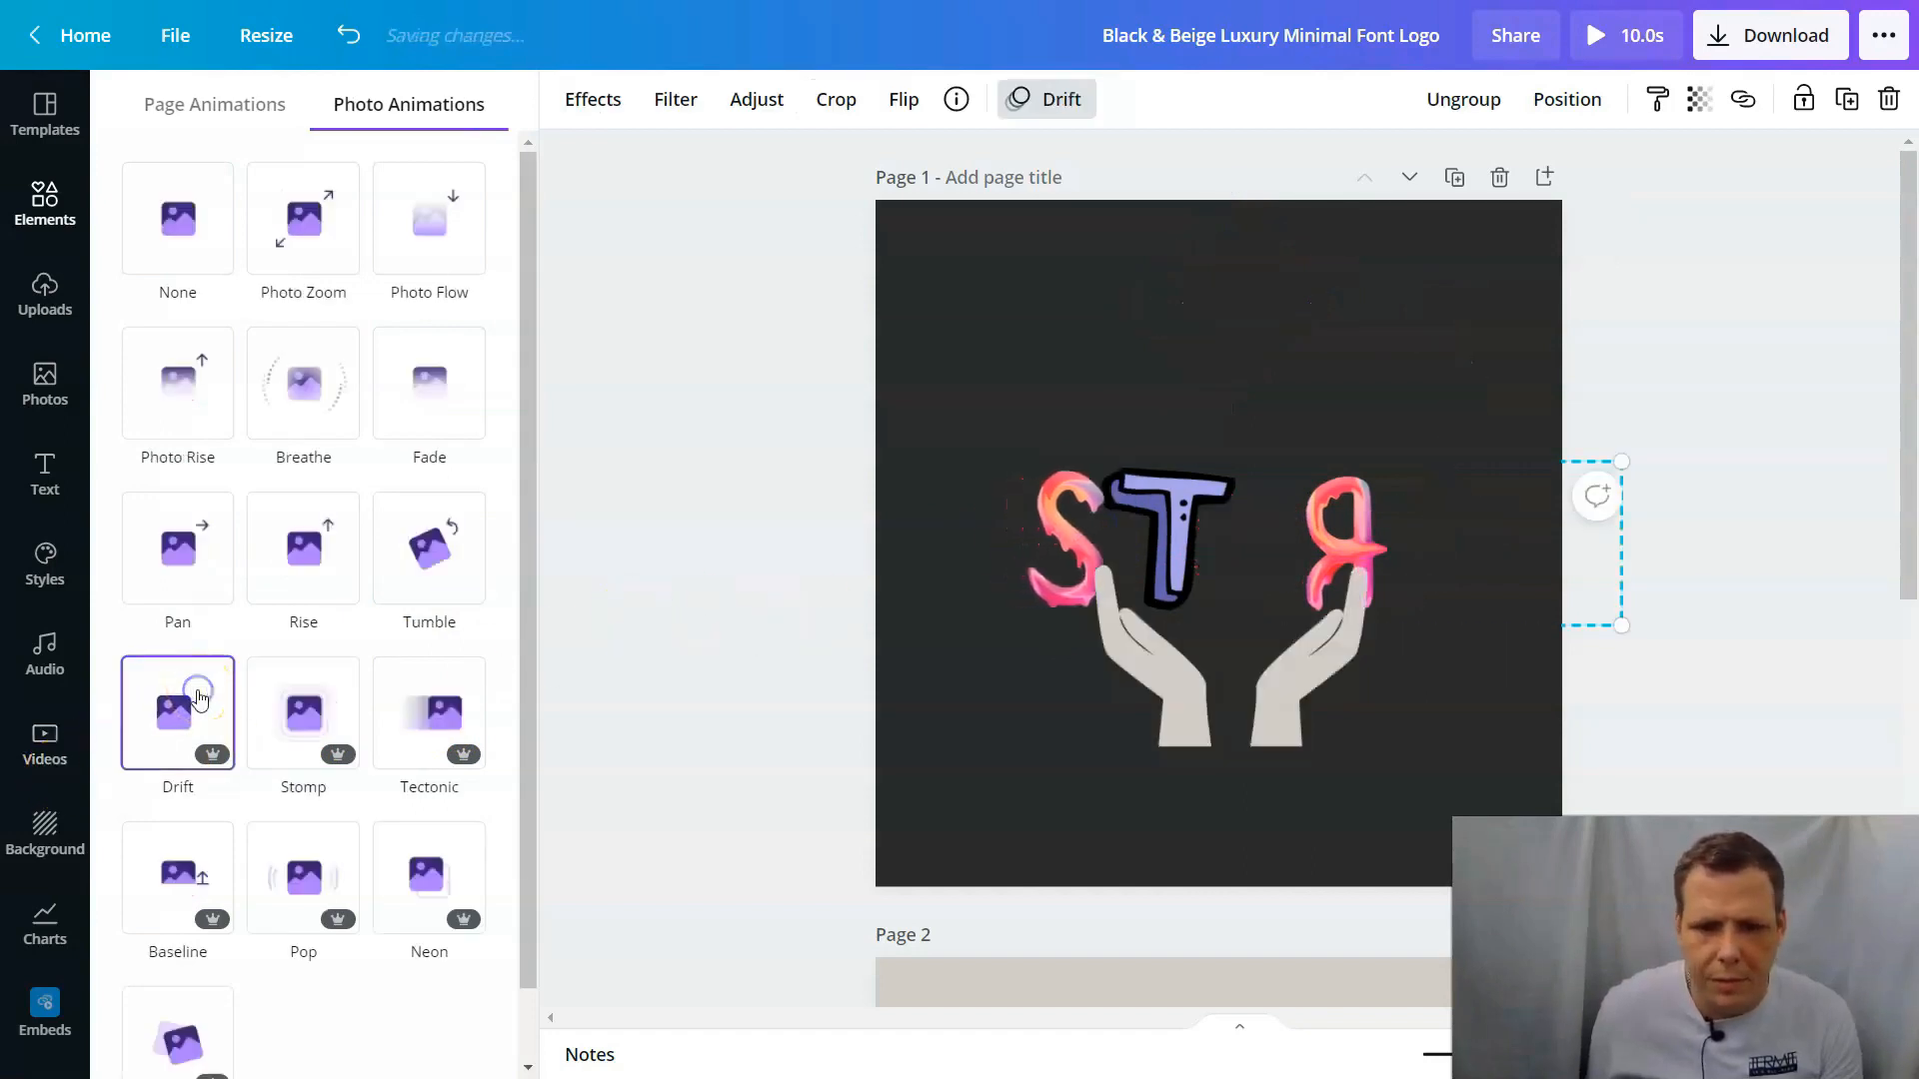
Step: Apply the Drift photo animation to the mirrored letter R within the grouped wordmark
click(1351, 543)
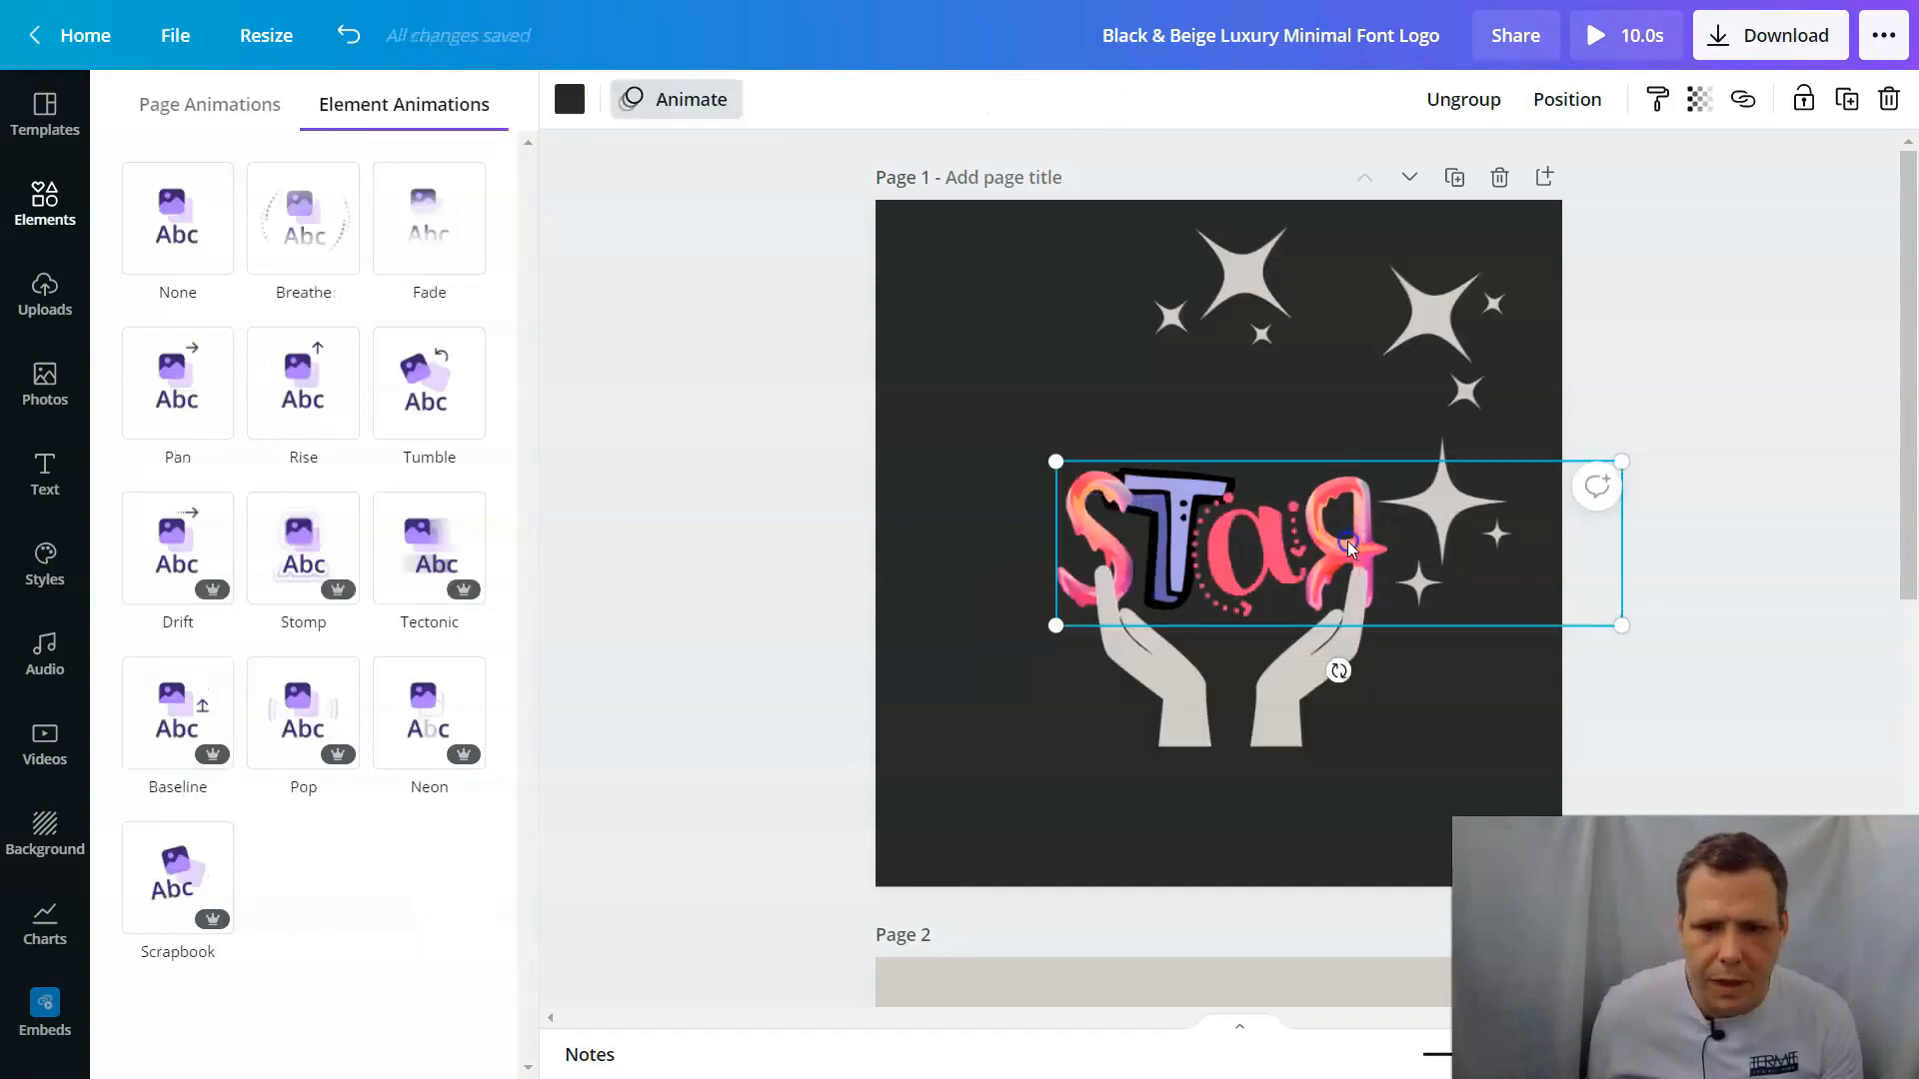
double_click(1347, 541)
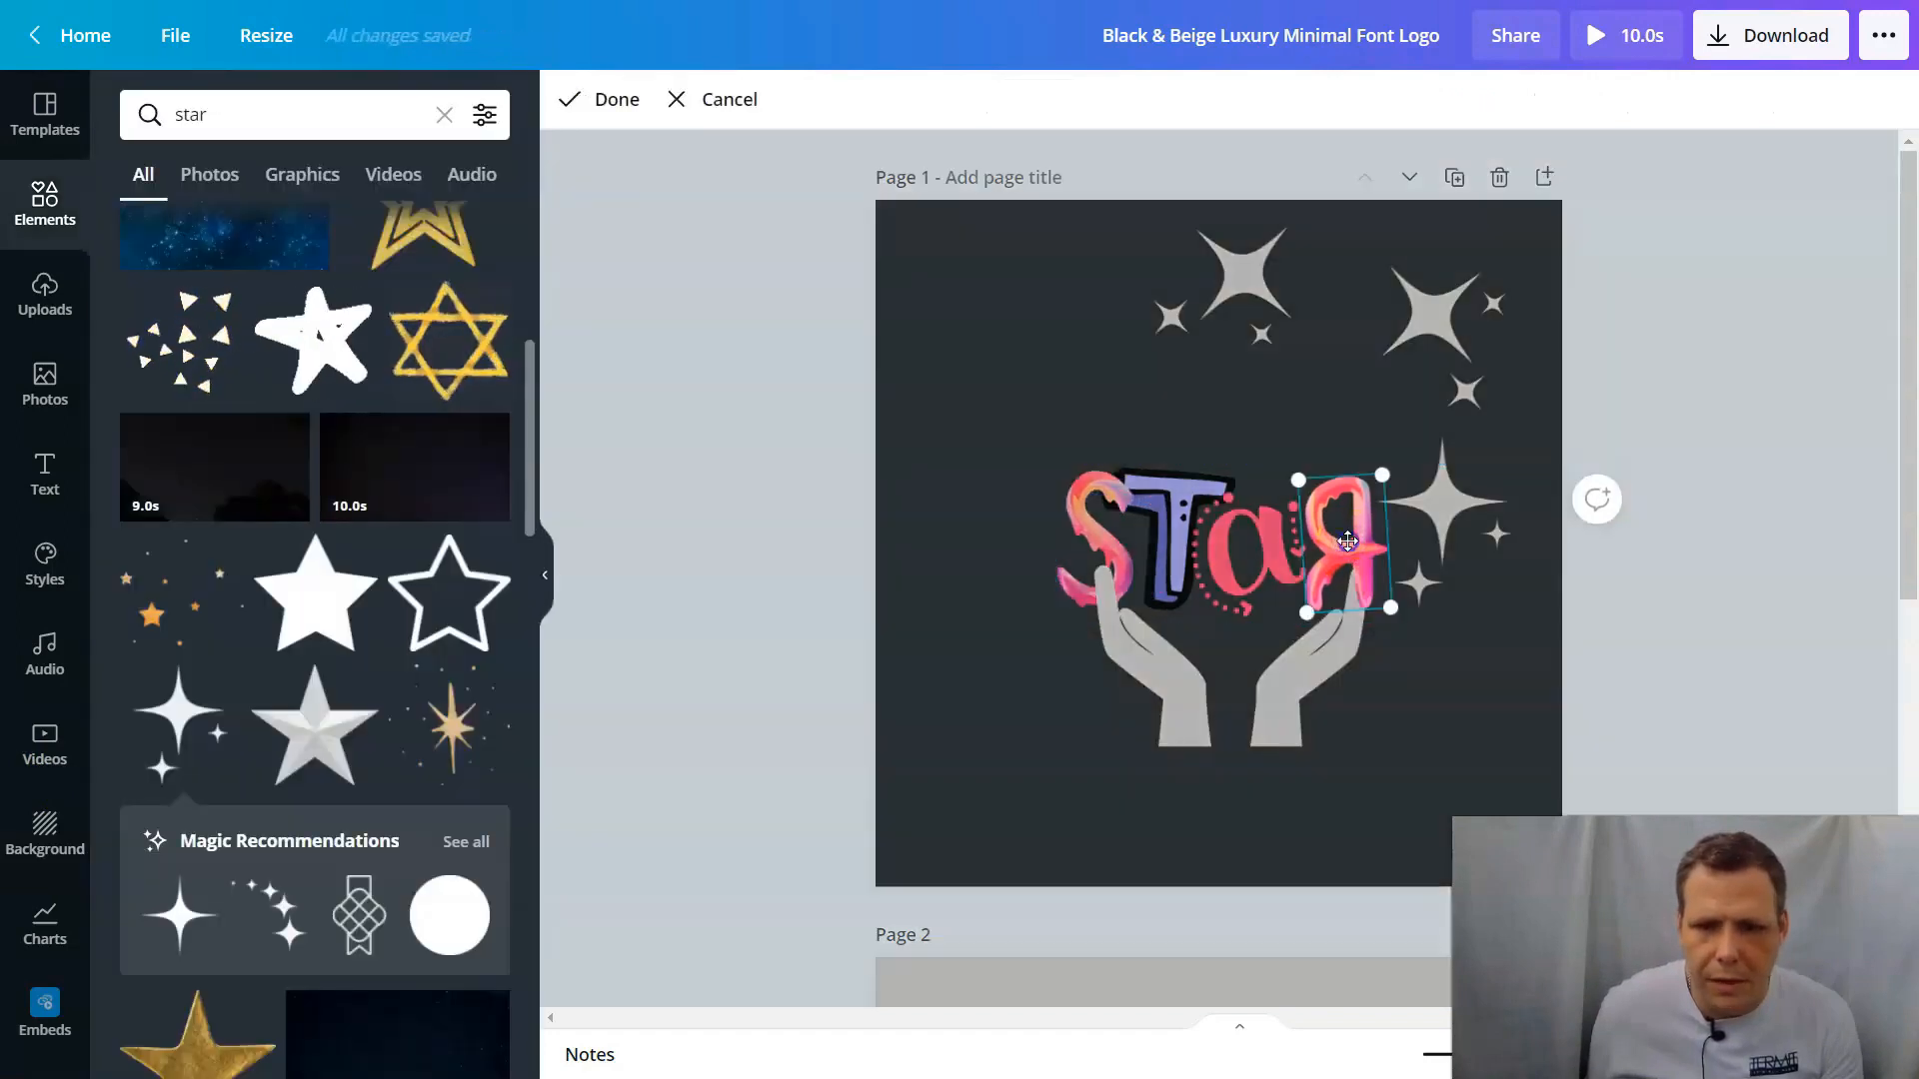
click(1396, 733)
click(1356, 513)
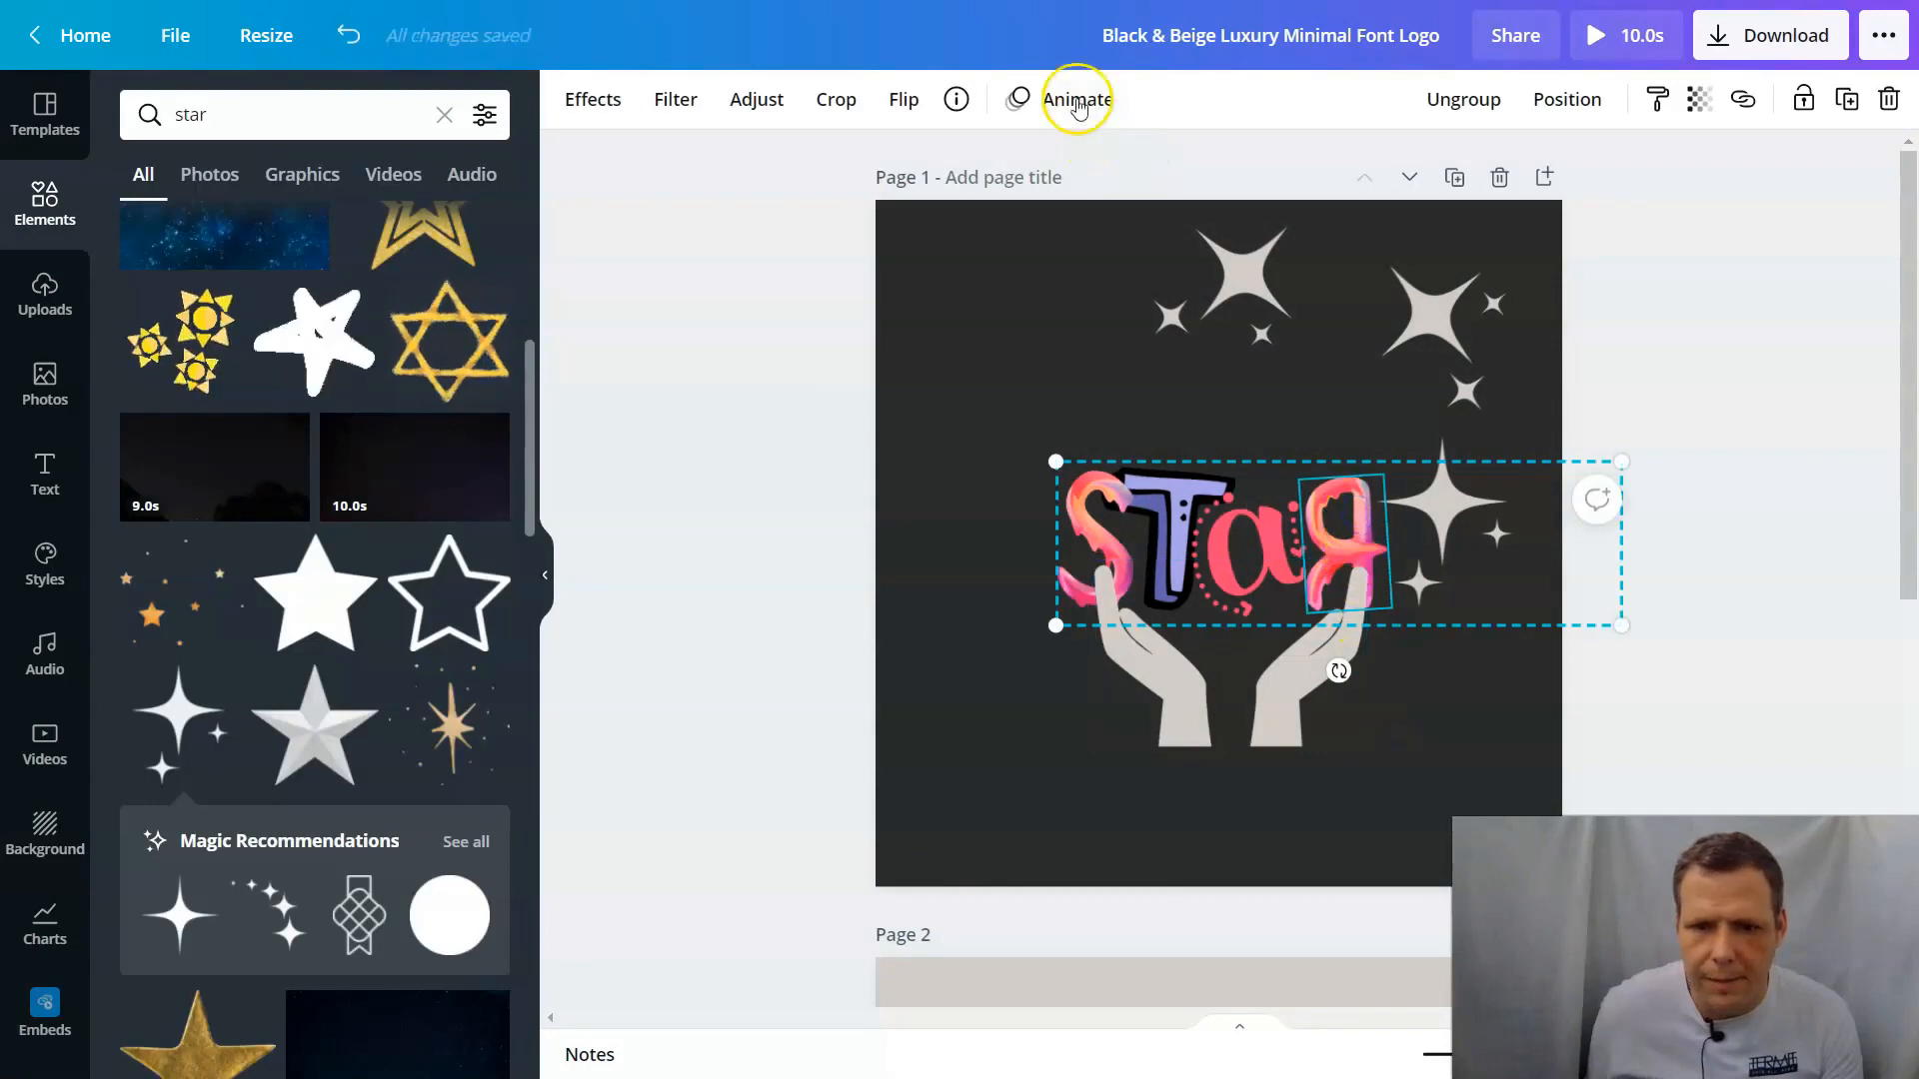
click(1064, 99)
click(430, 556)
click(188, 708)
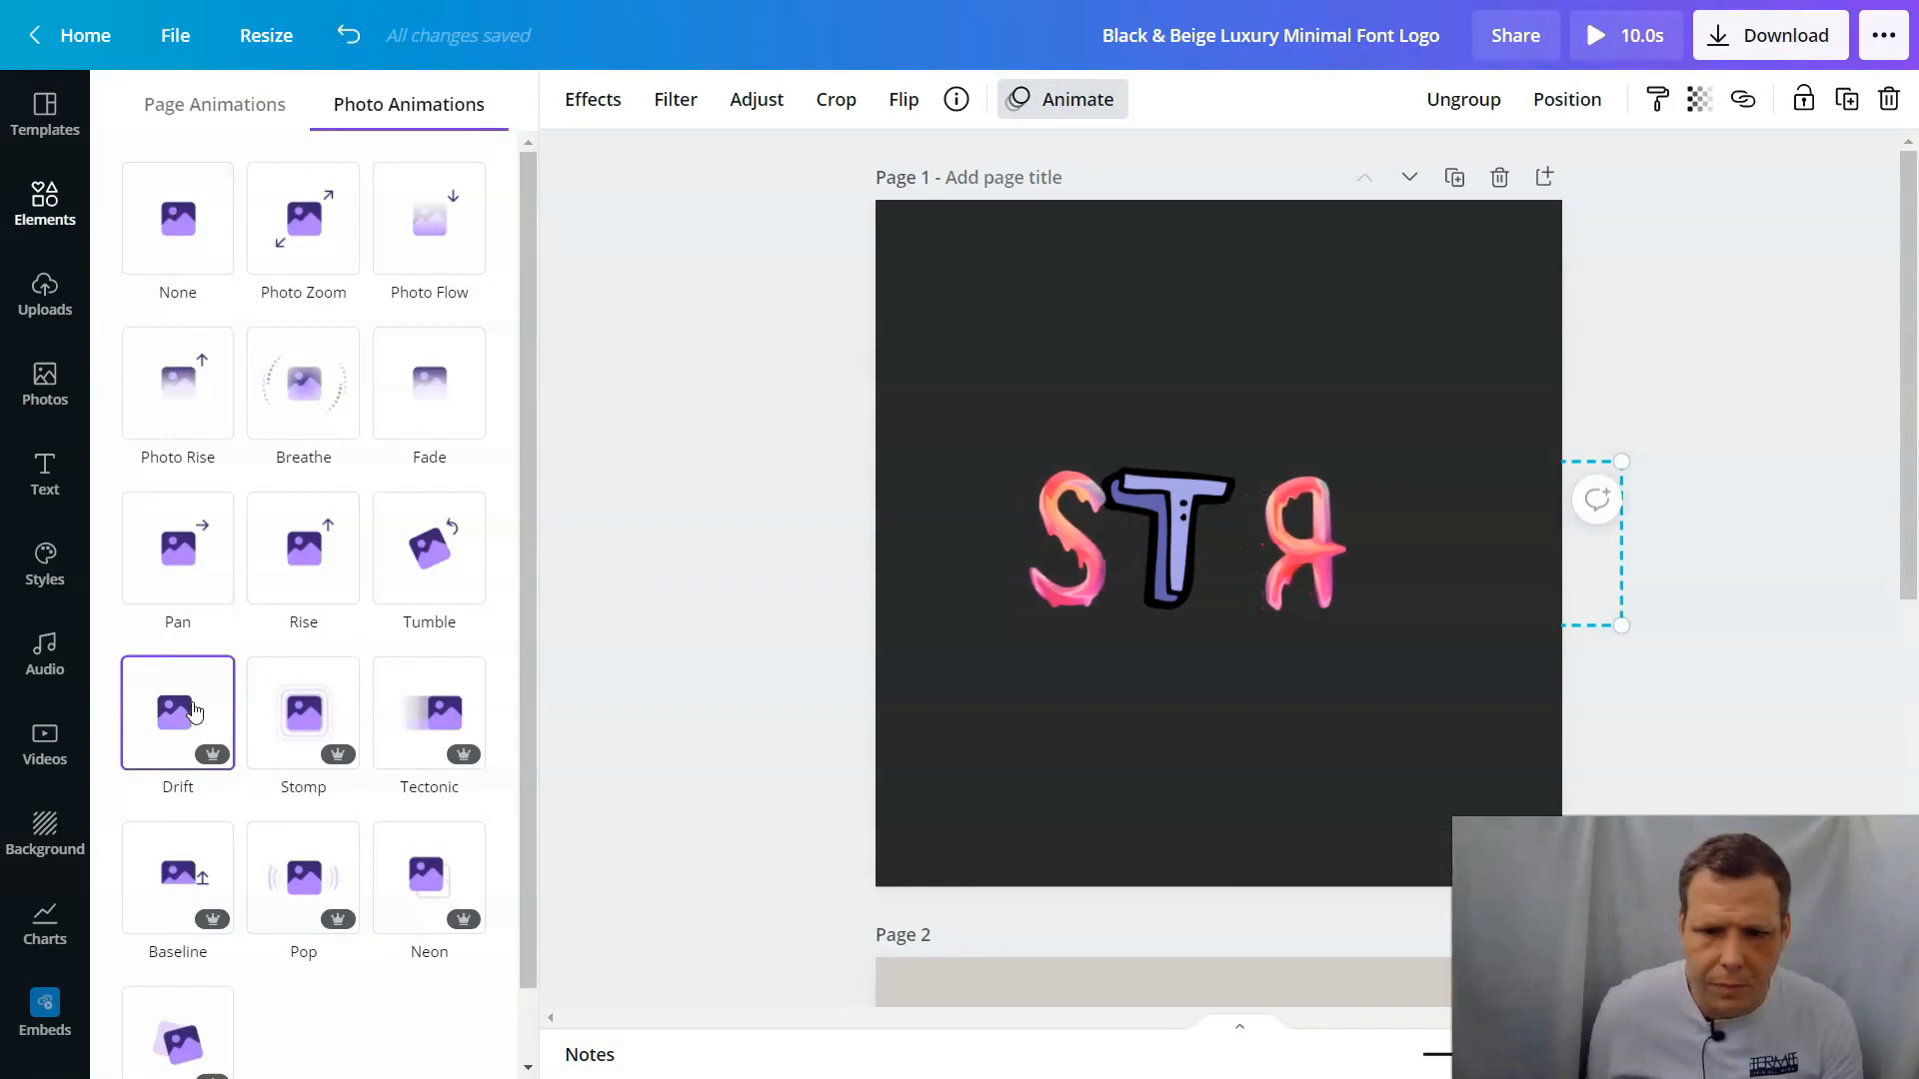
Step: Apply the Rise element animation to the letter T within the grouped wordmark
double_click(1162, 517)
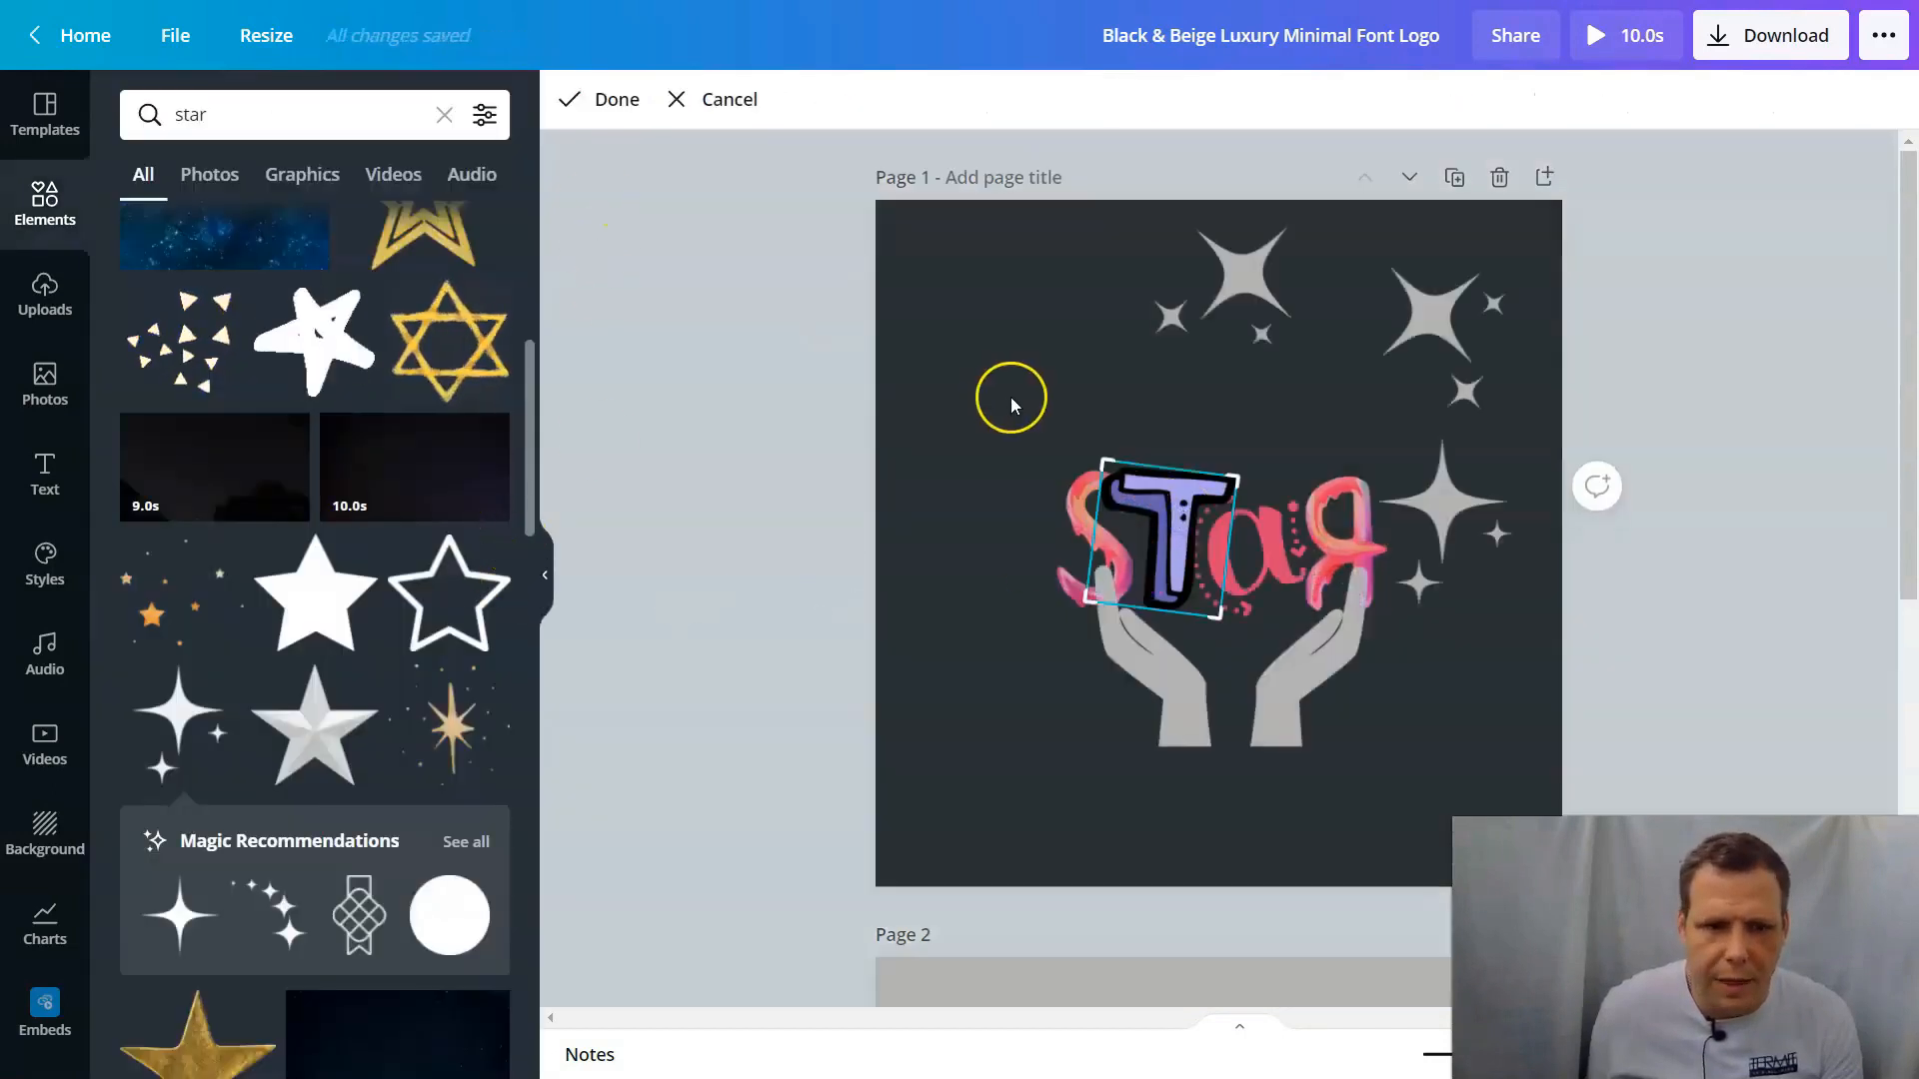
click(1200, 388)
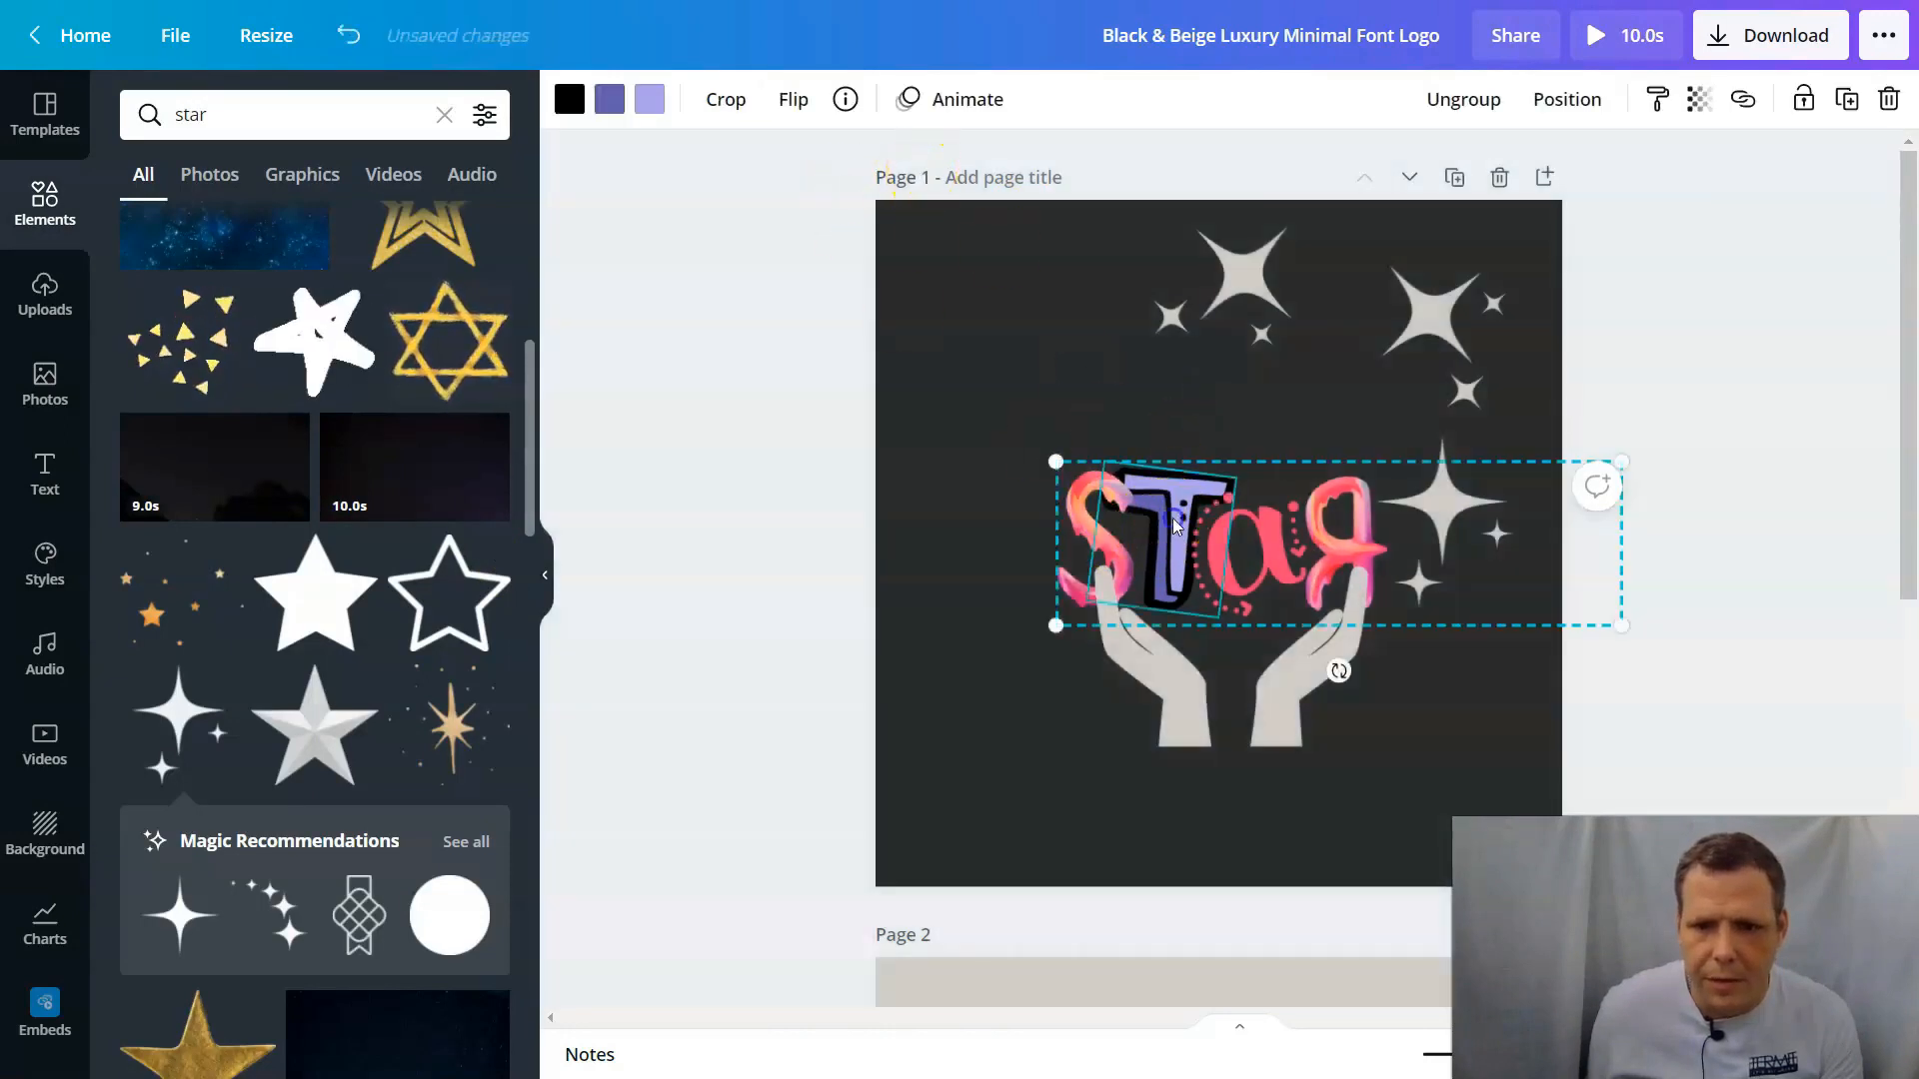
click(989, 100)
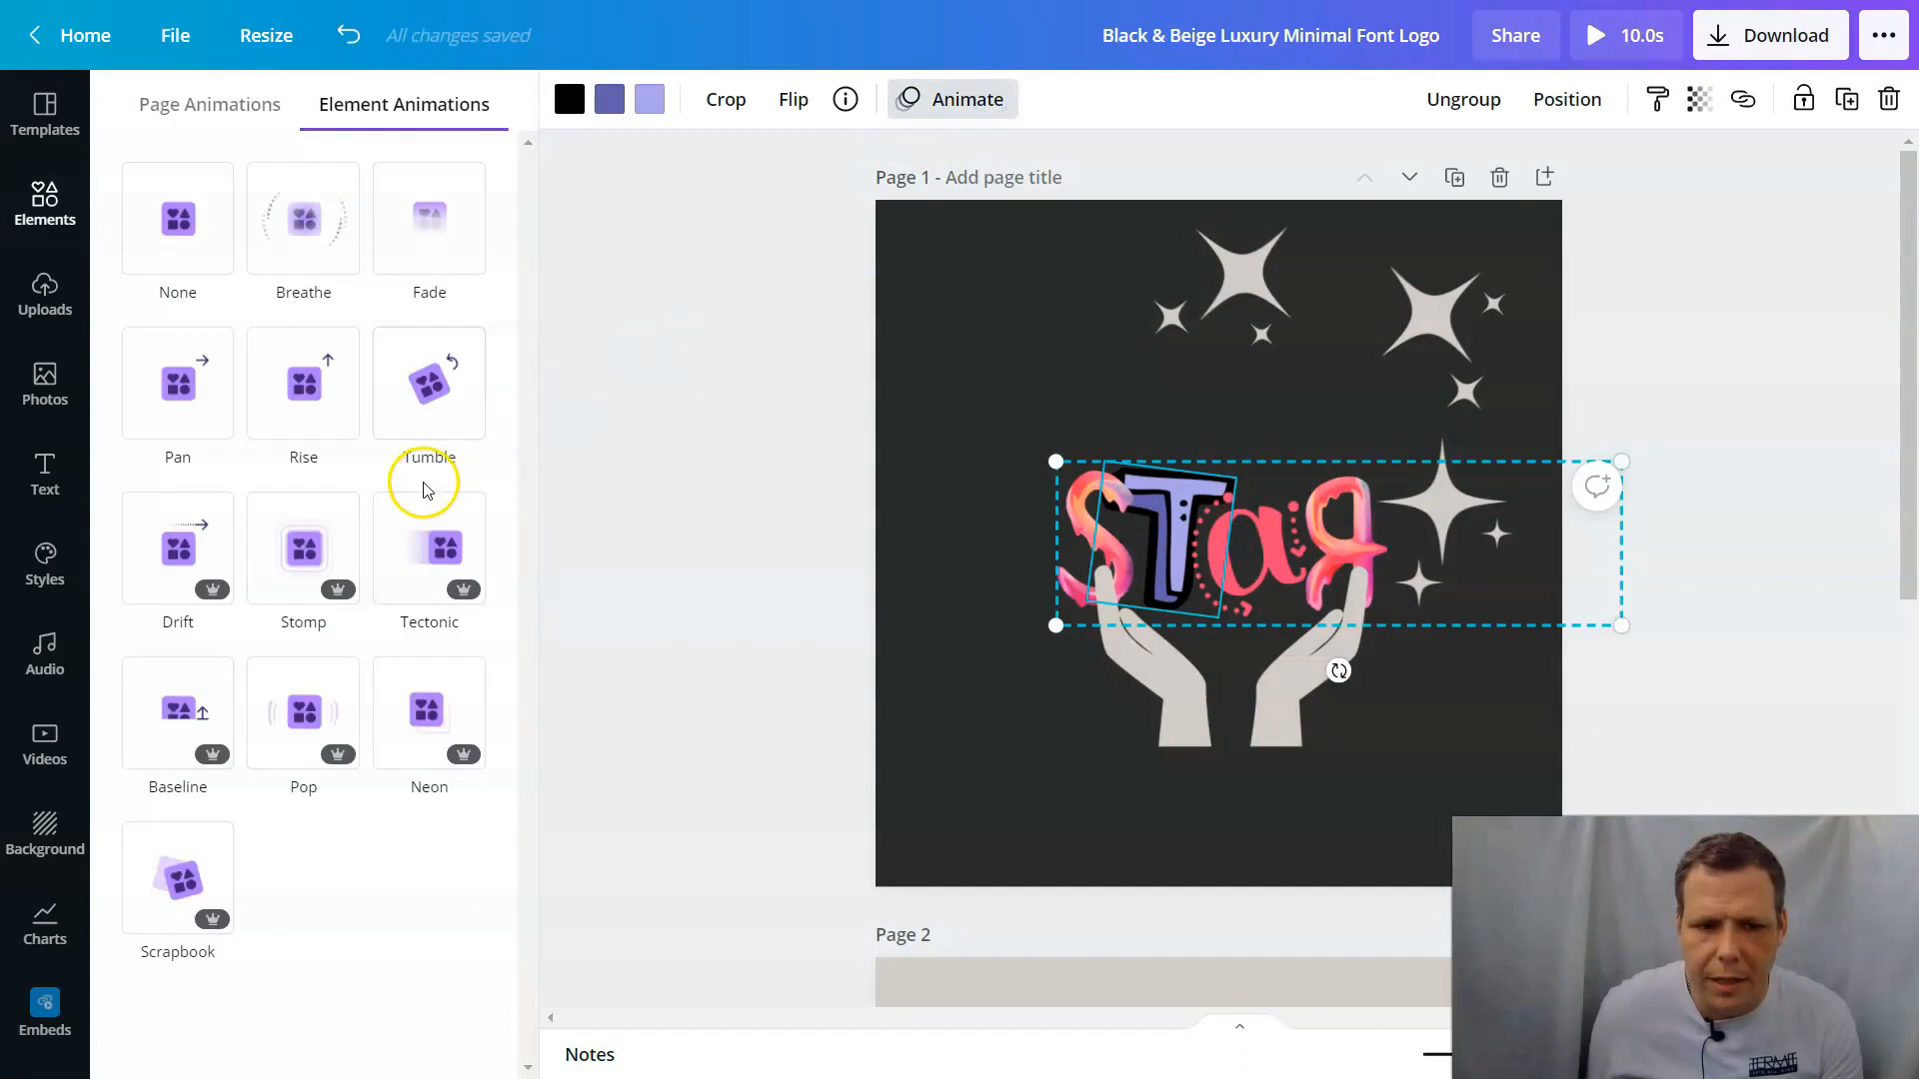
click(306, 411)
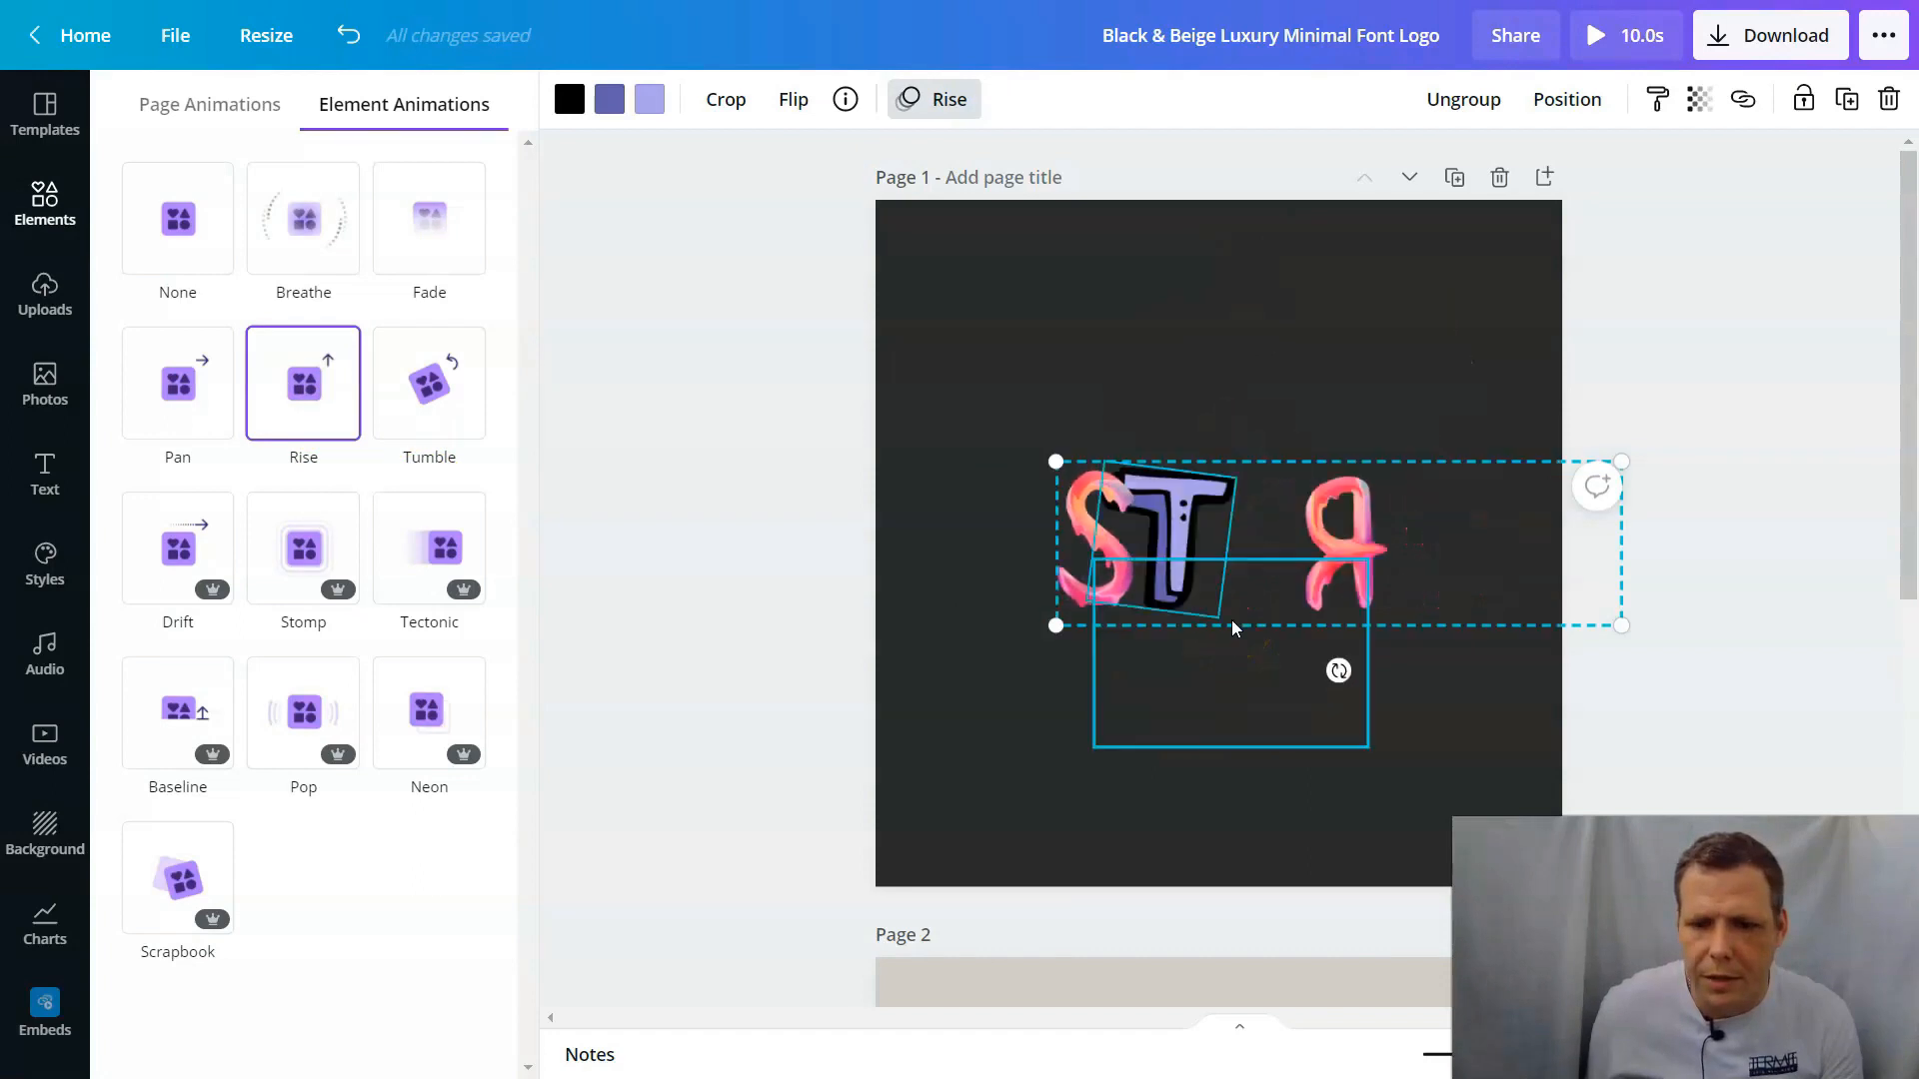
click(985, 664)
Step: Try out Pop, Neon and Scrapbook on the upper-right sparkle graphic, and settle on the Rise element animation
click(1332, 313)
double_click(1400, 319)
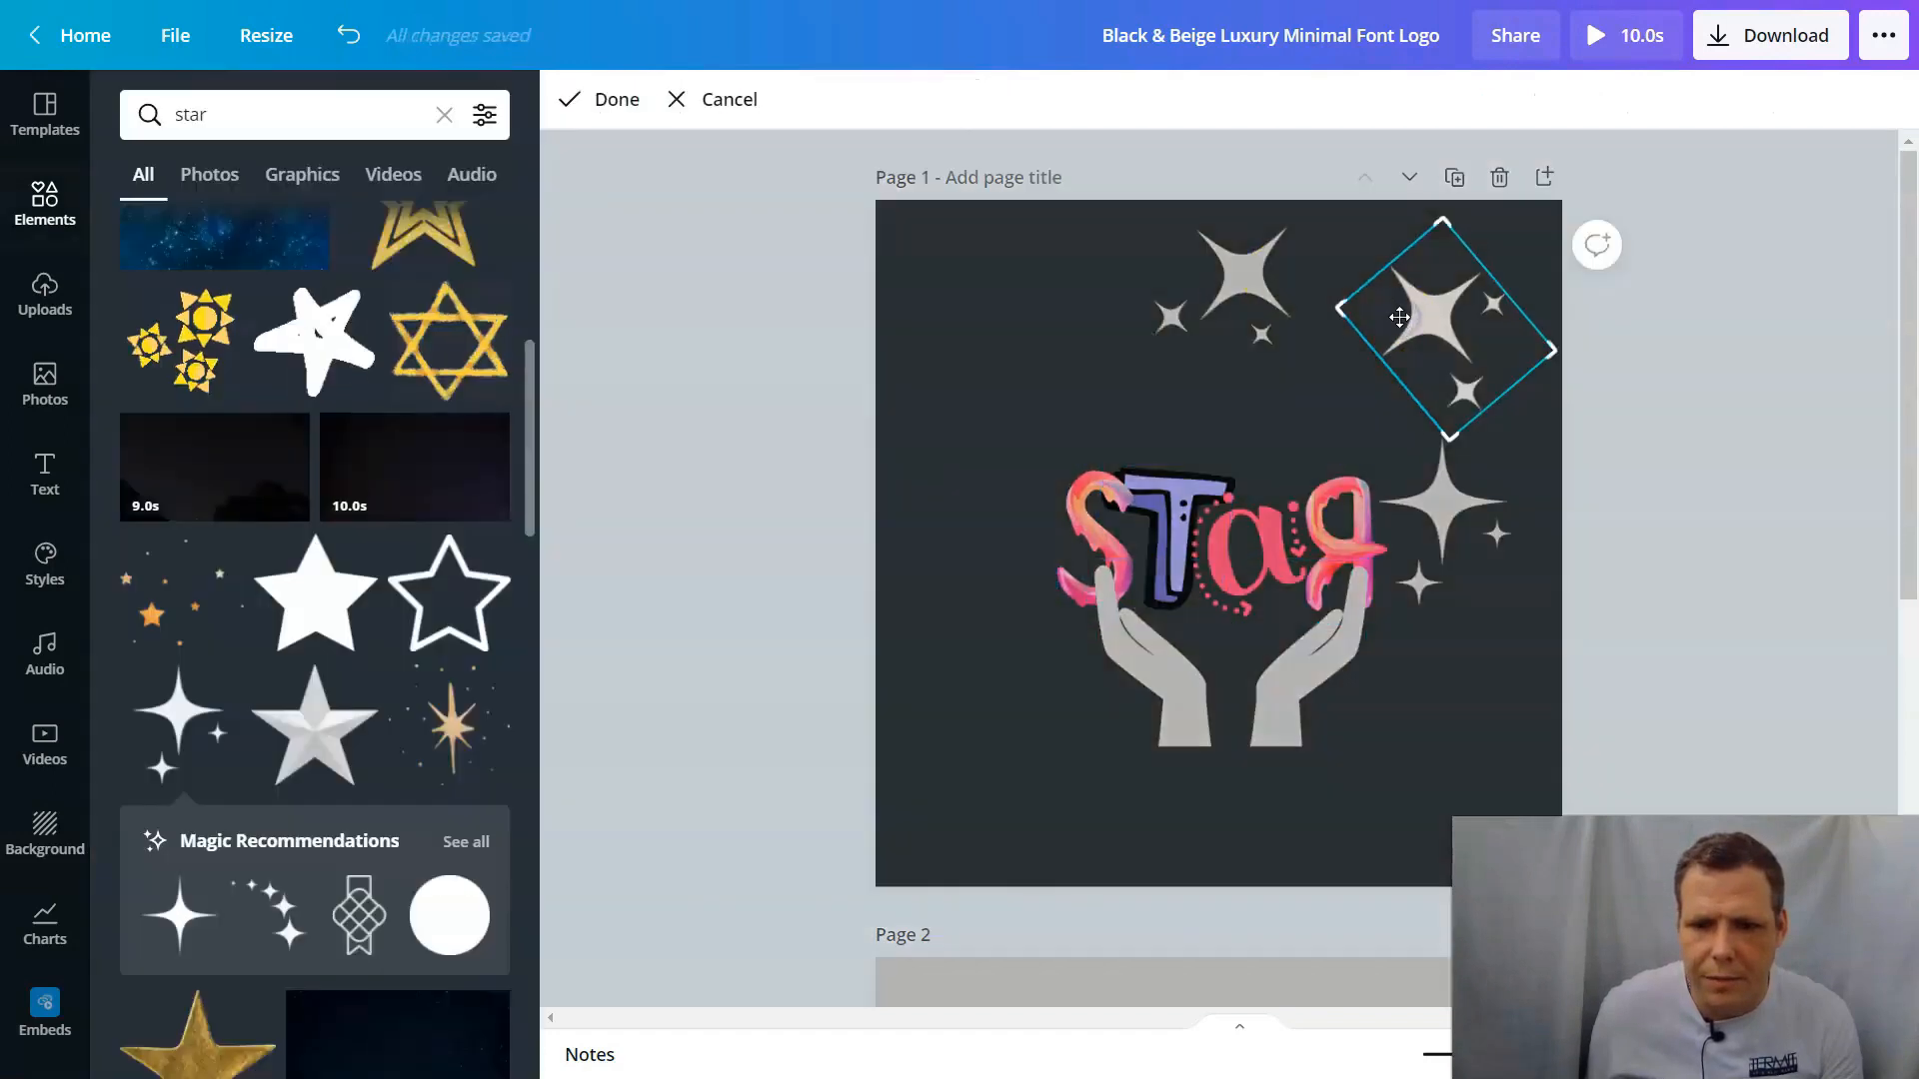
click(1178, 348)
click(1421, 320)
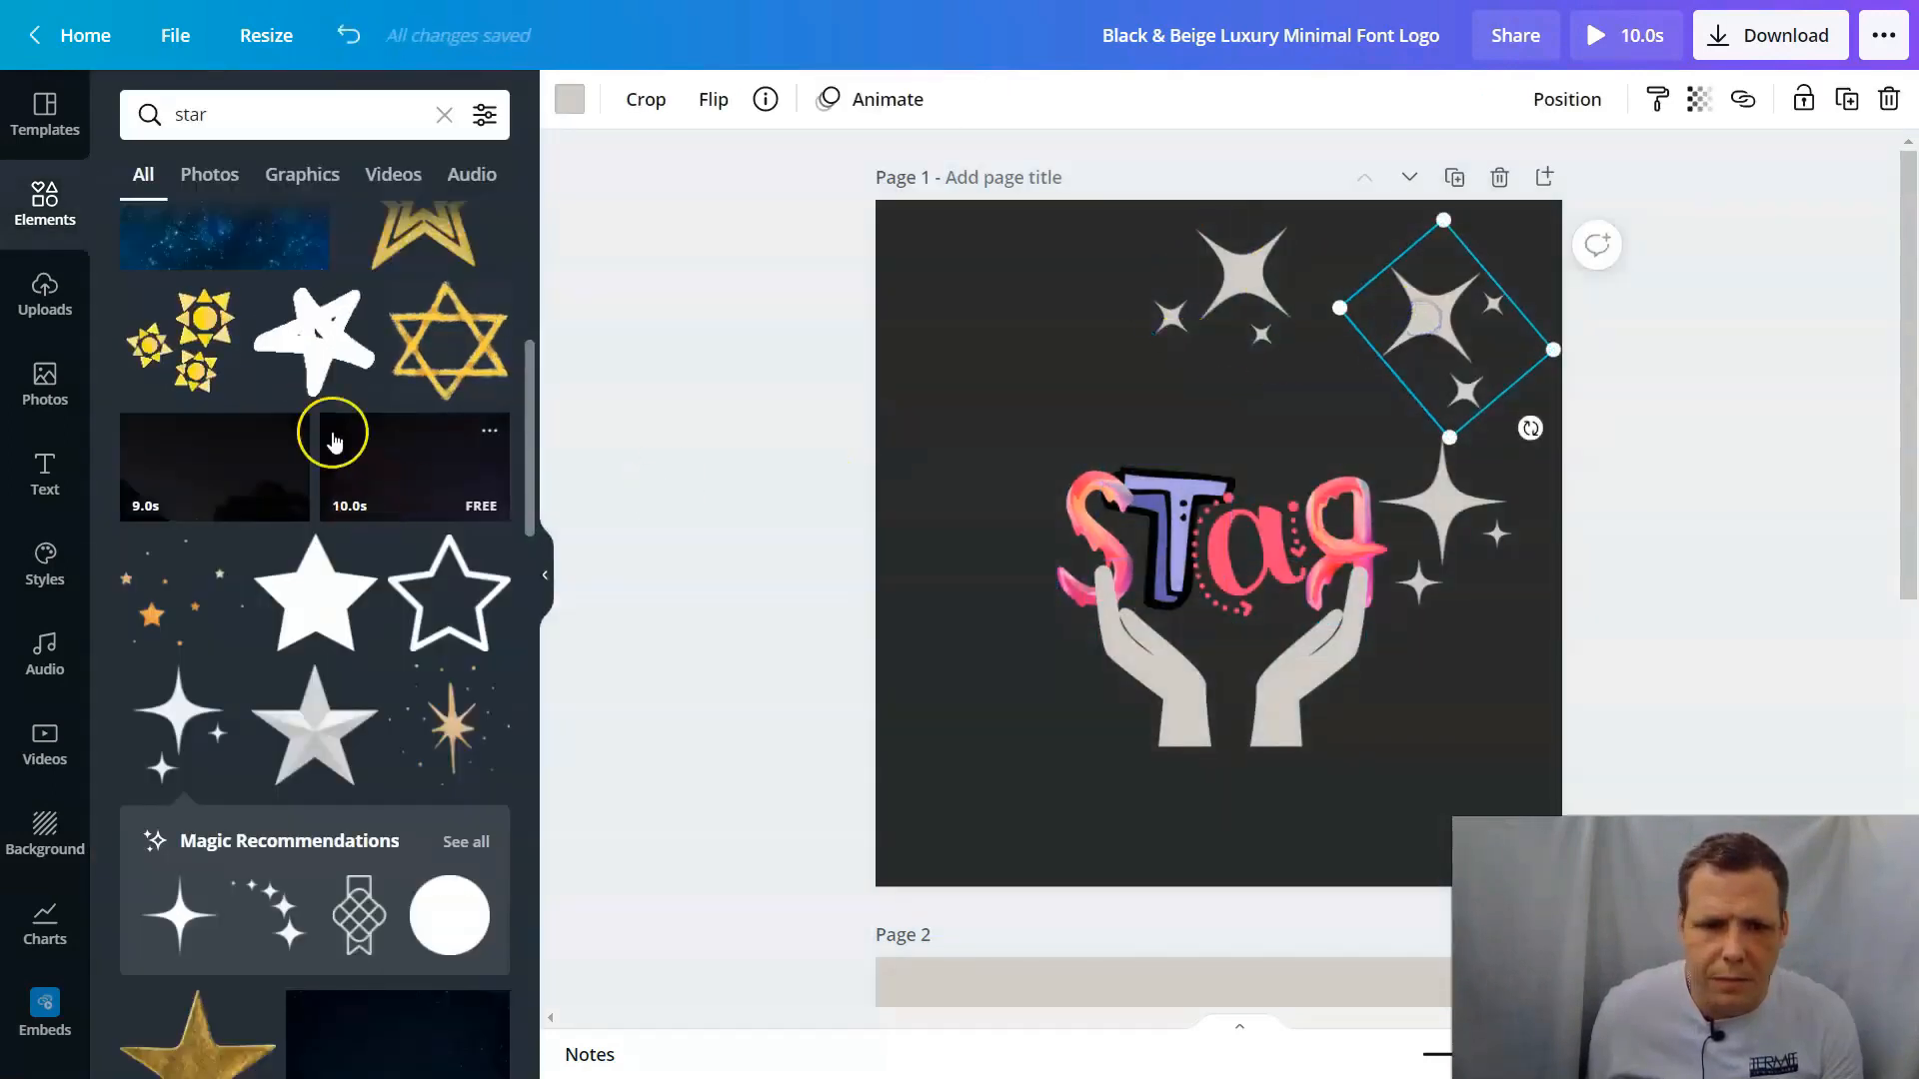
click(858, 99)
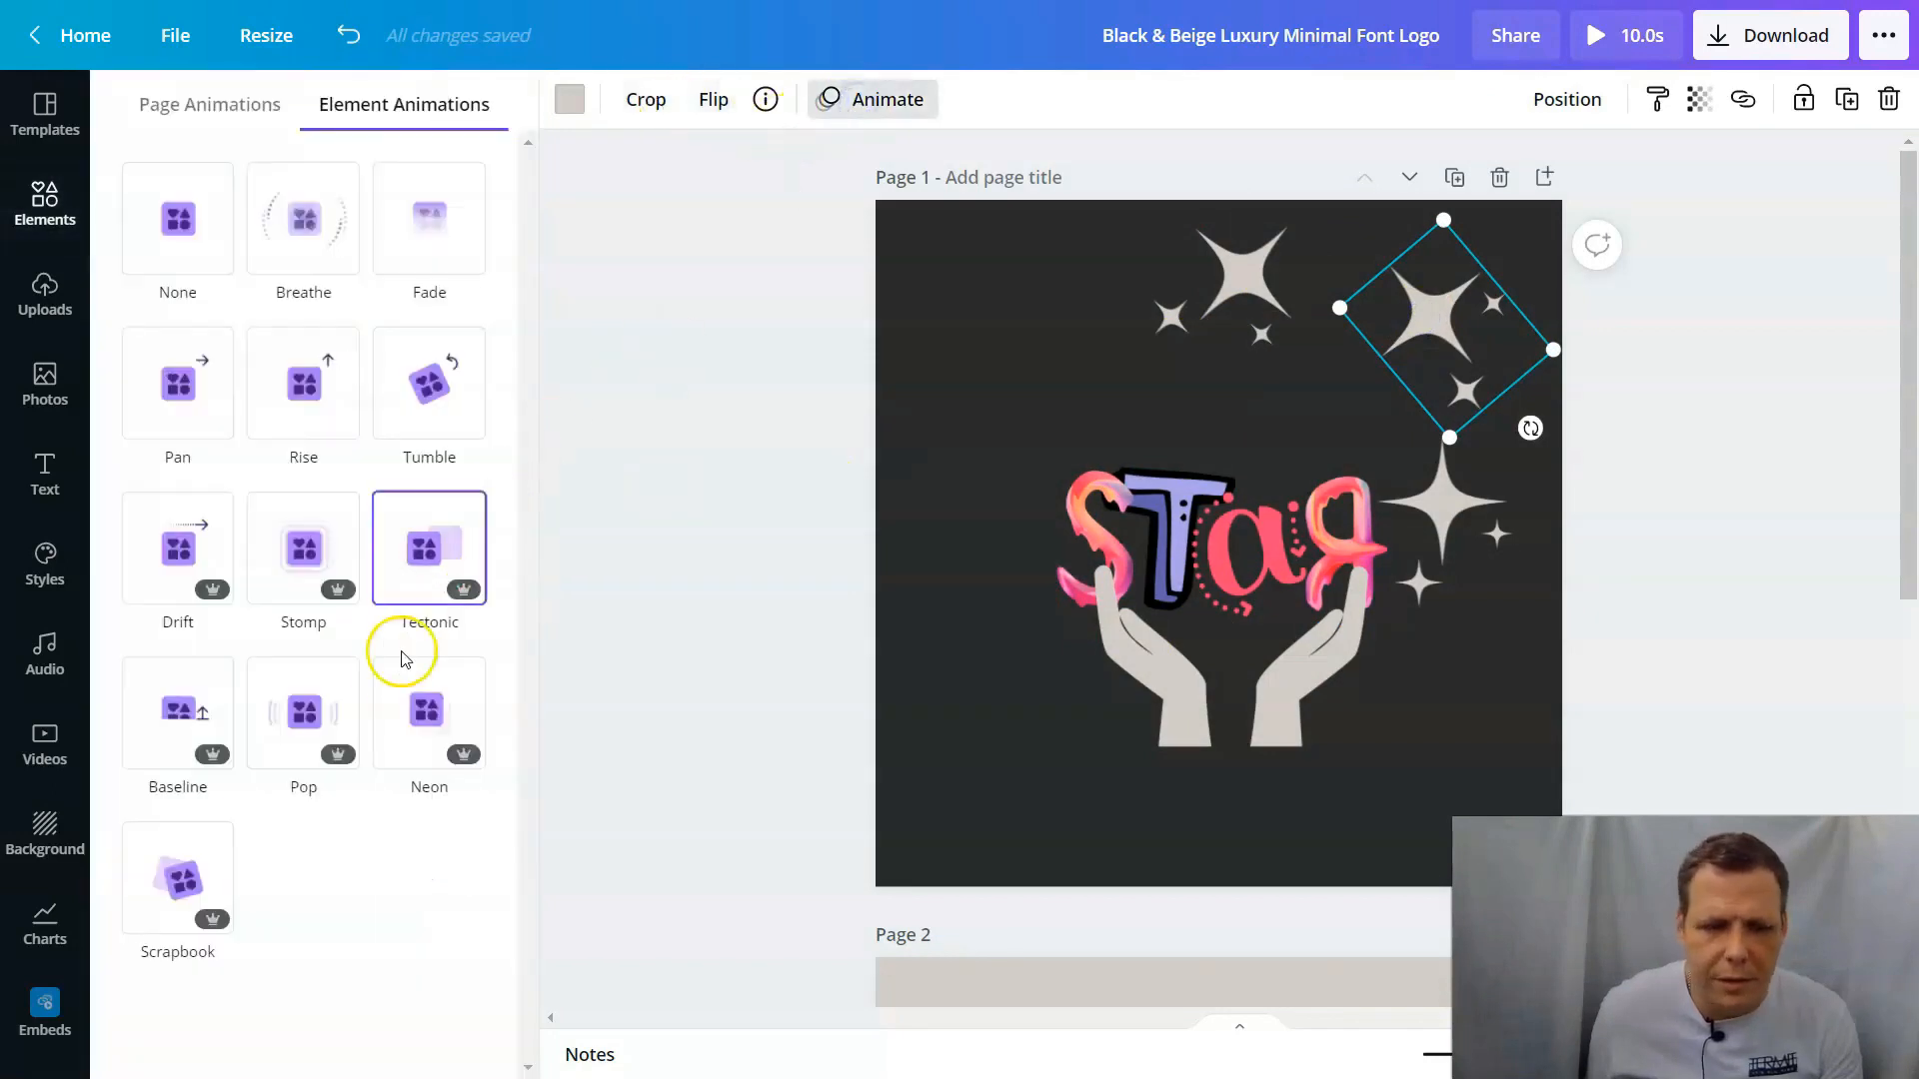
click(305, 736)
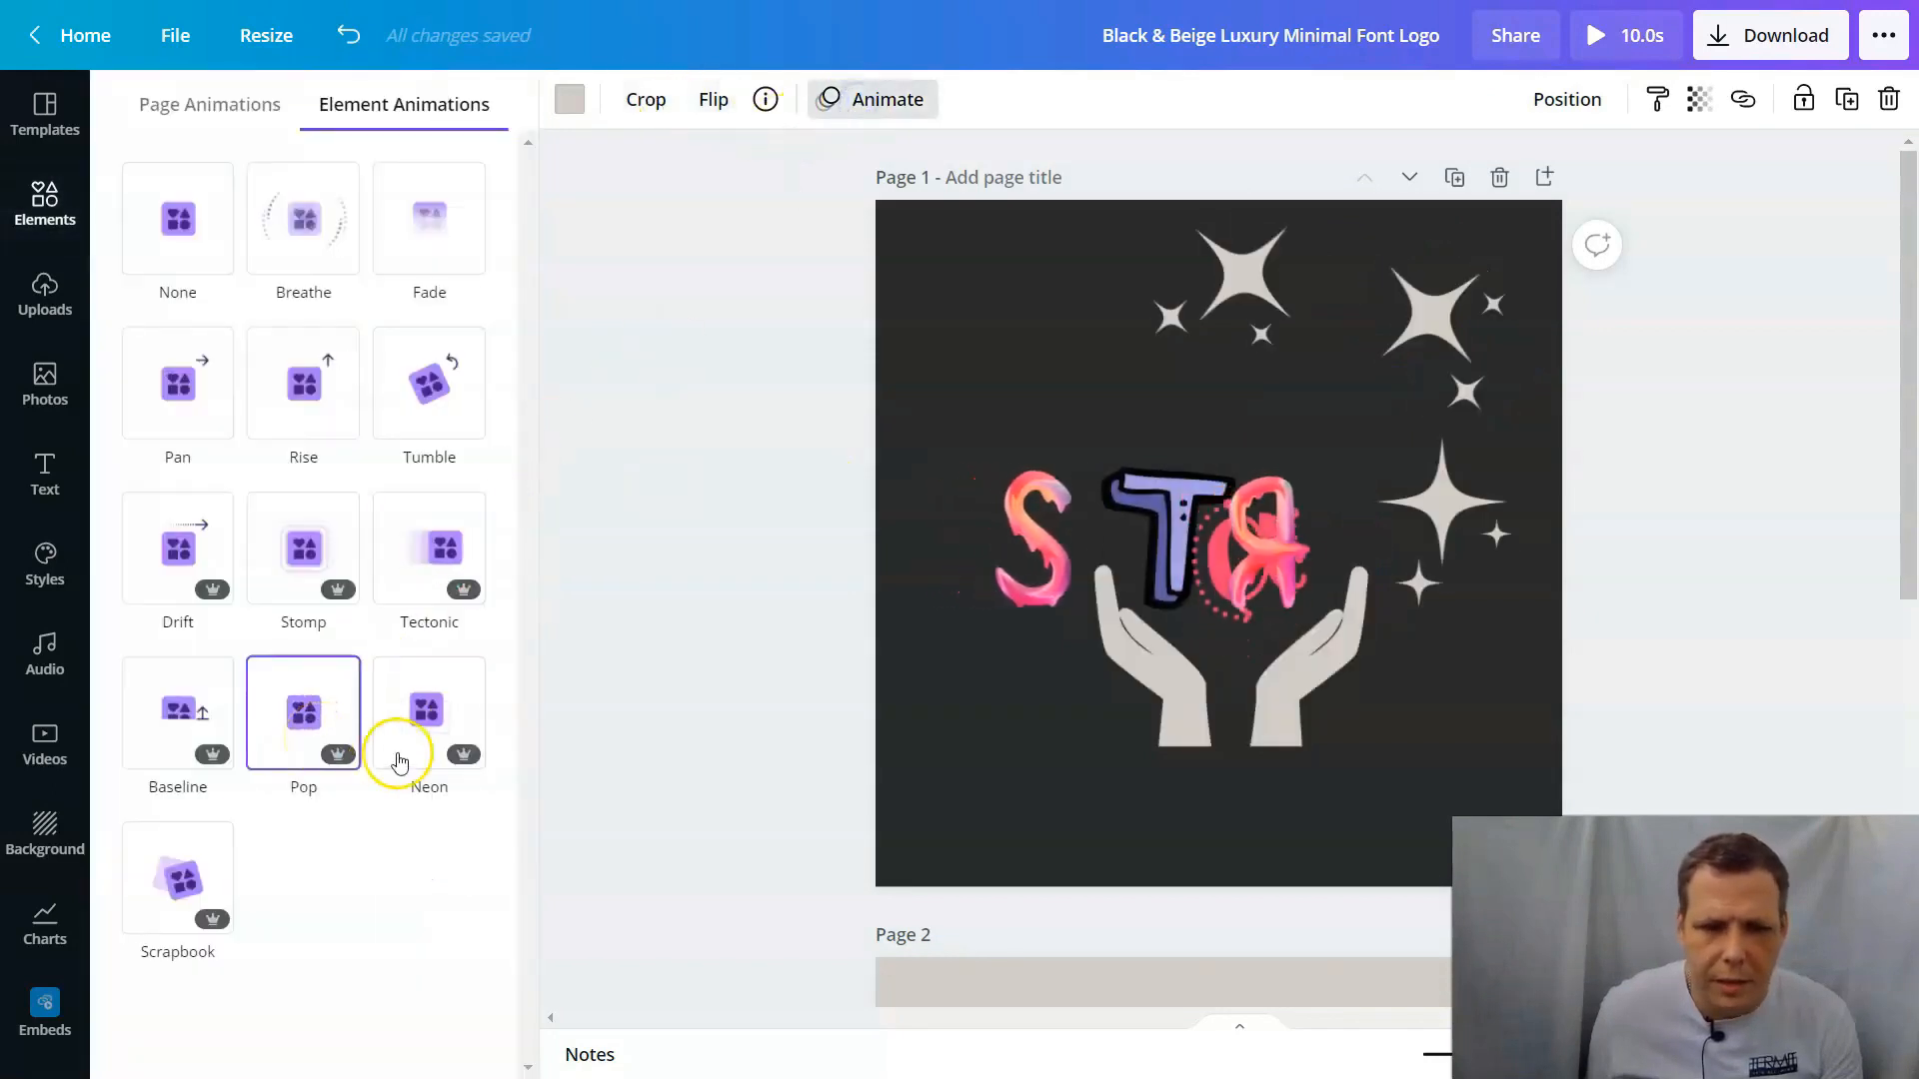
click(399, 756)
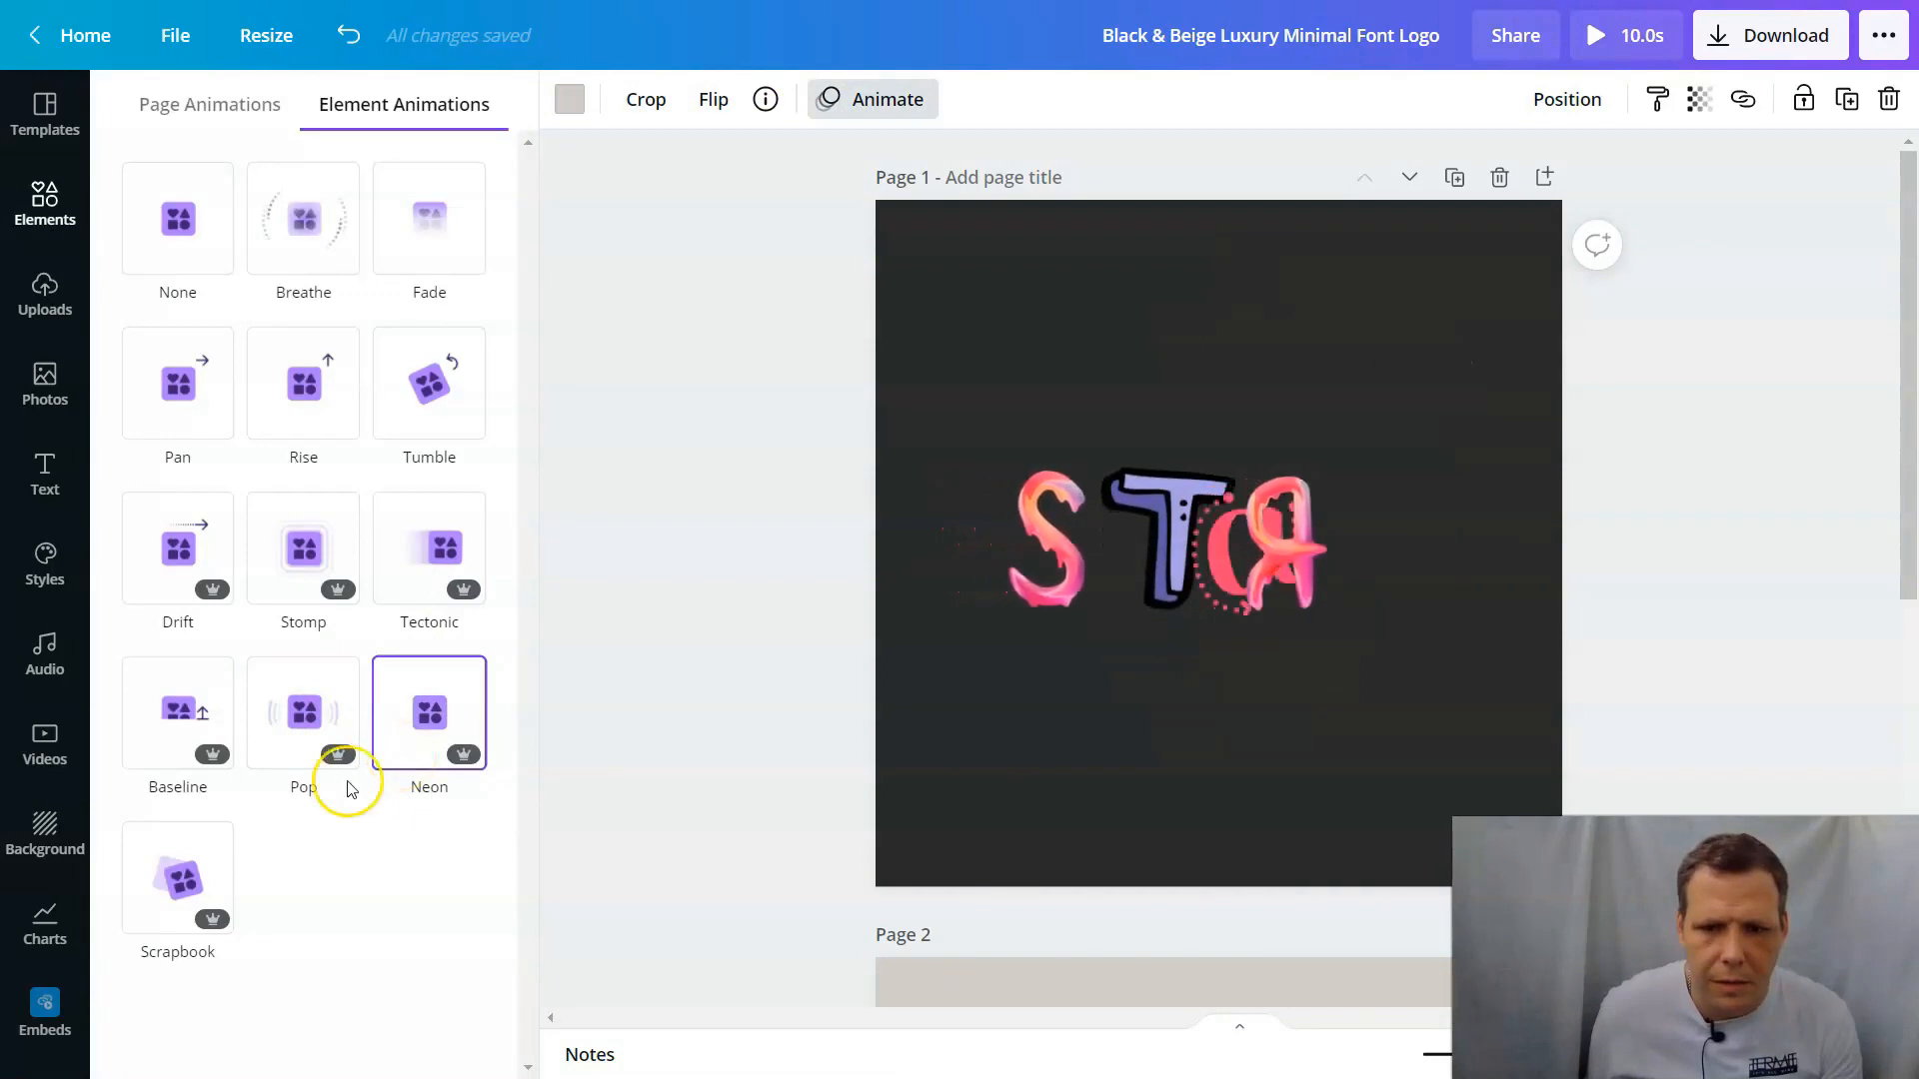
click(165, 859)
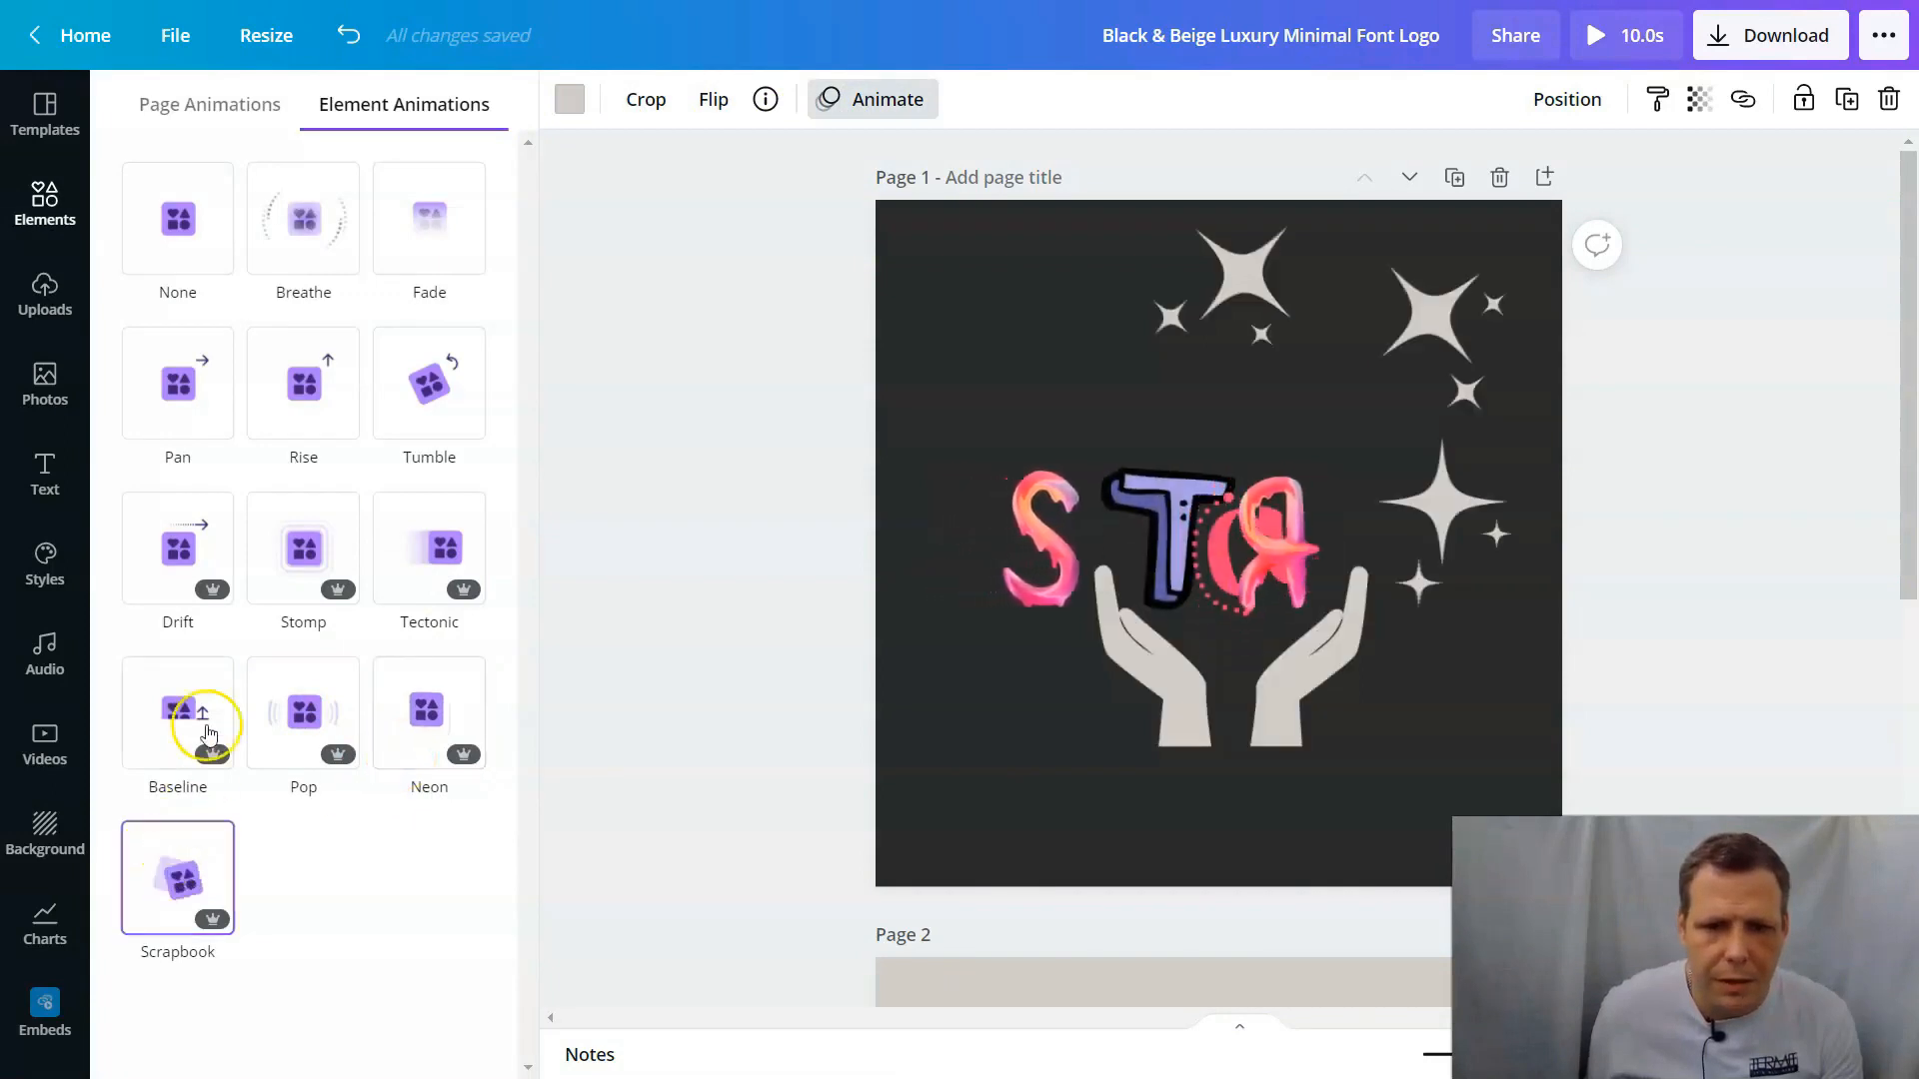
click(292, 396)
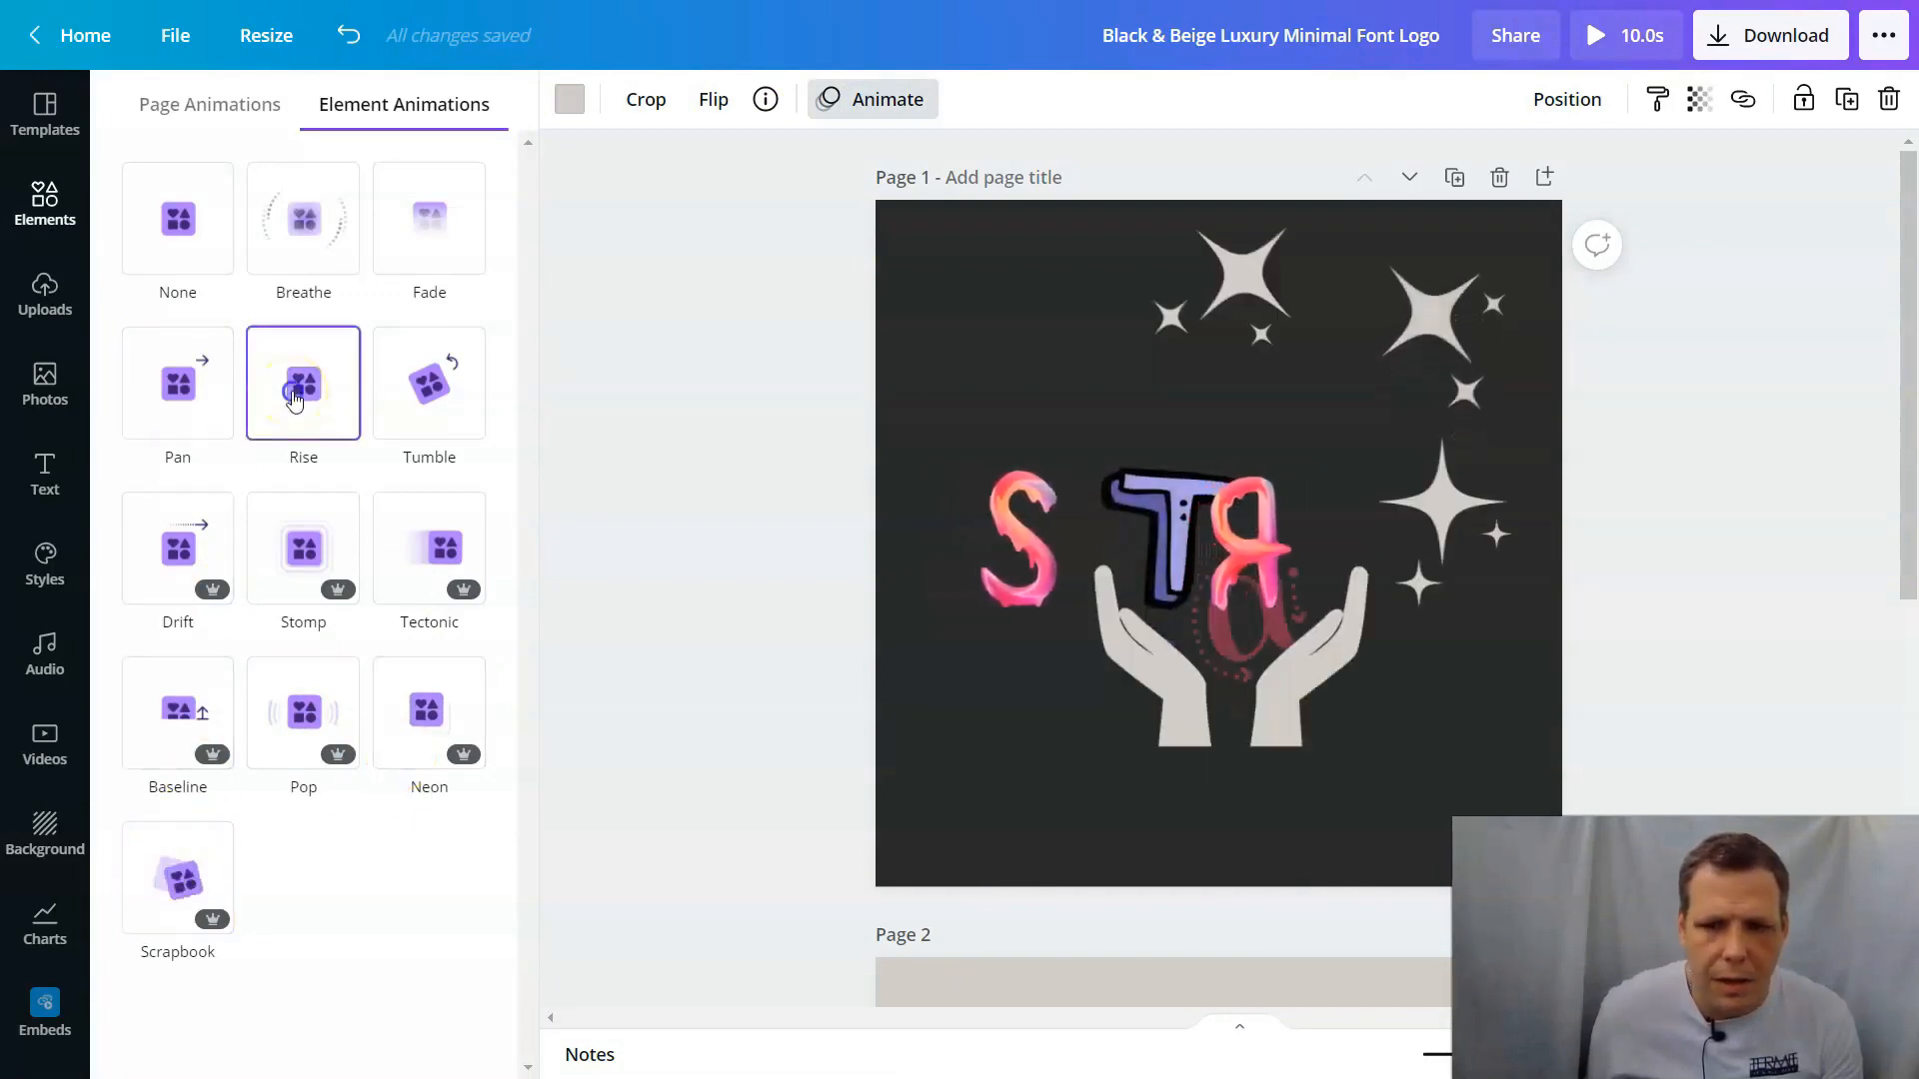
Step: Recolor the upper-right sparkle graphic with the light purple default color
click(1417, 322)
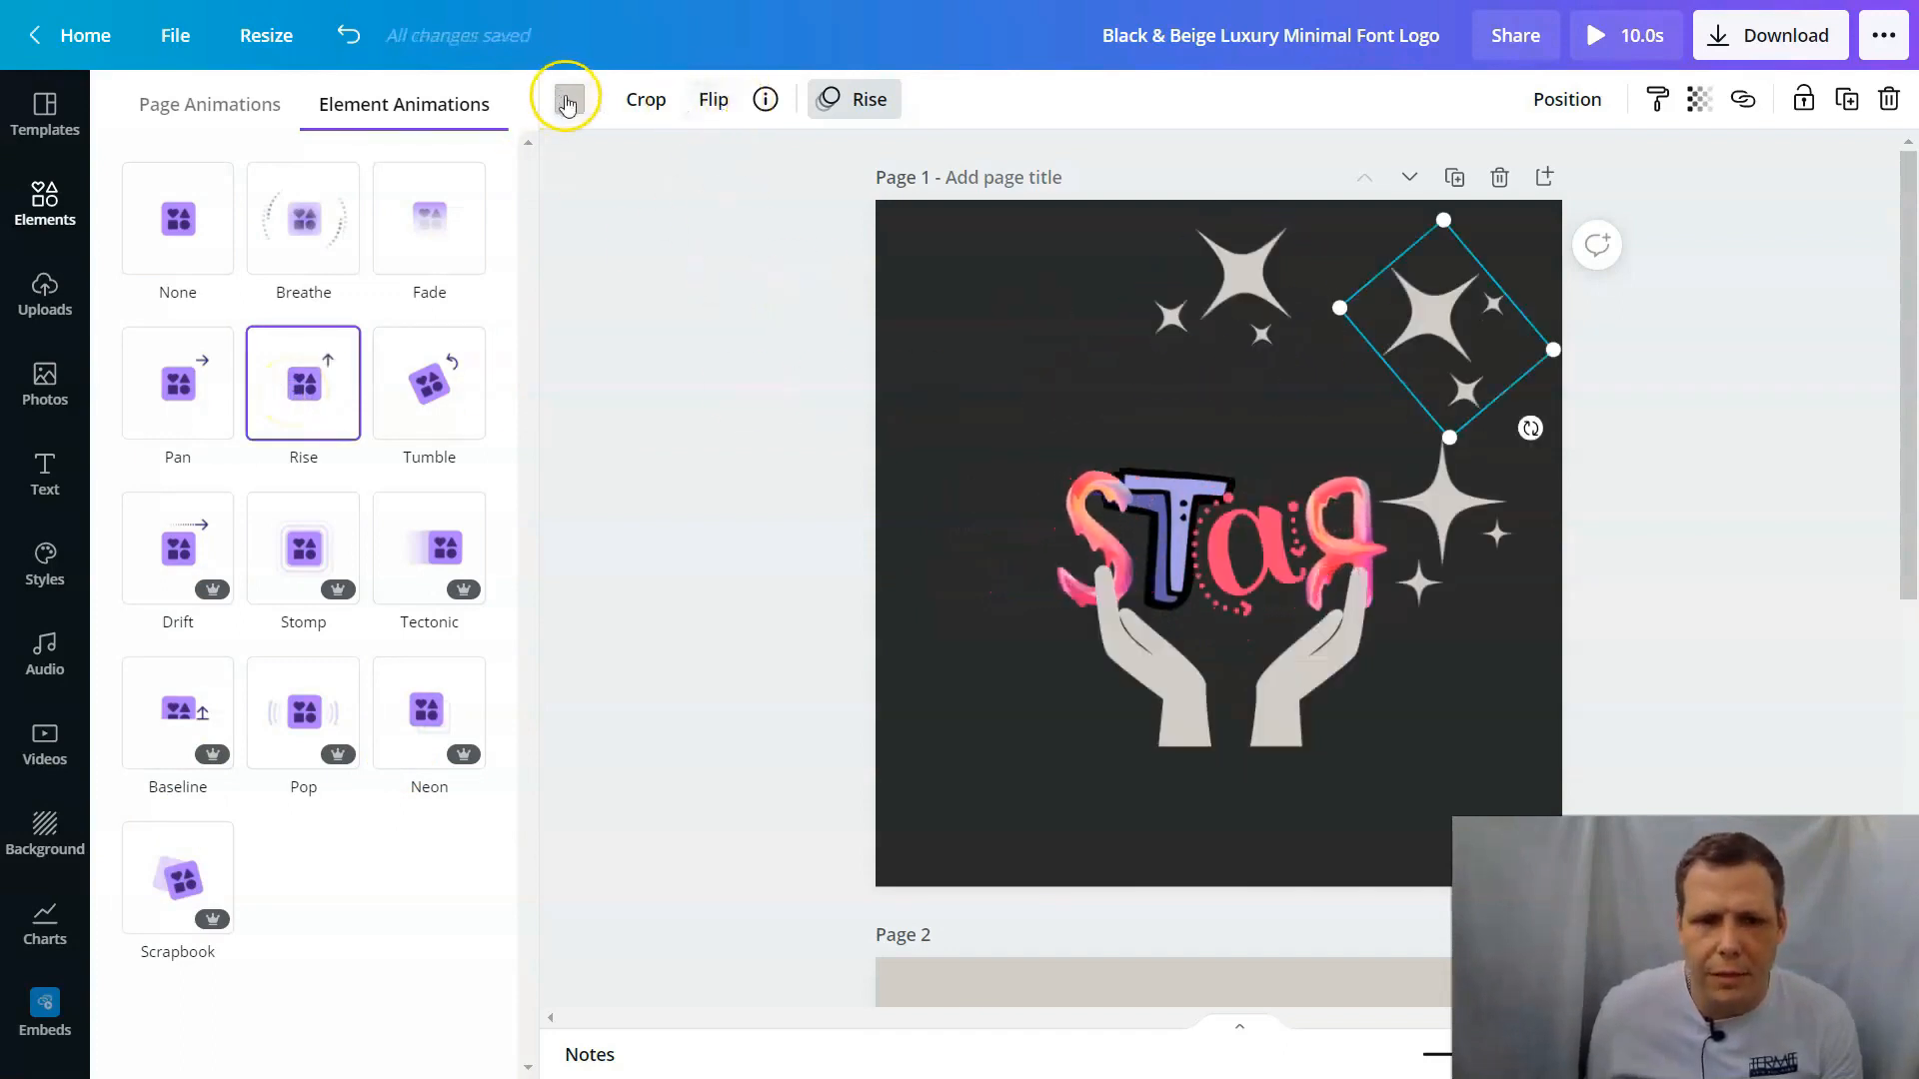
click(566, 101)
click(442, 889)
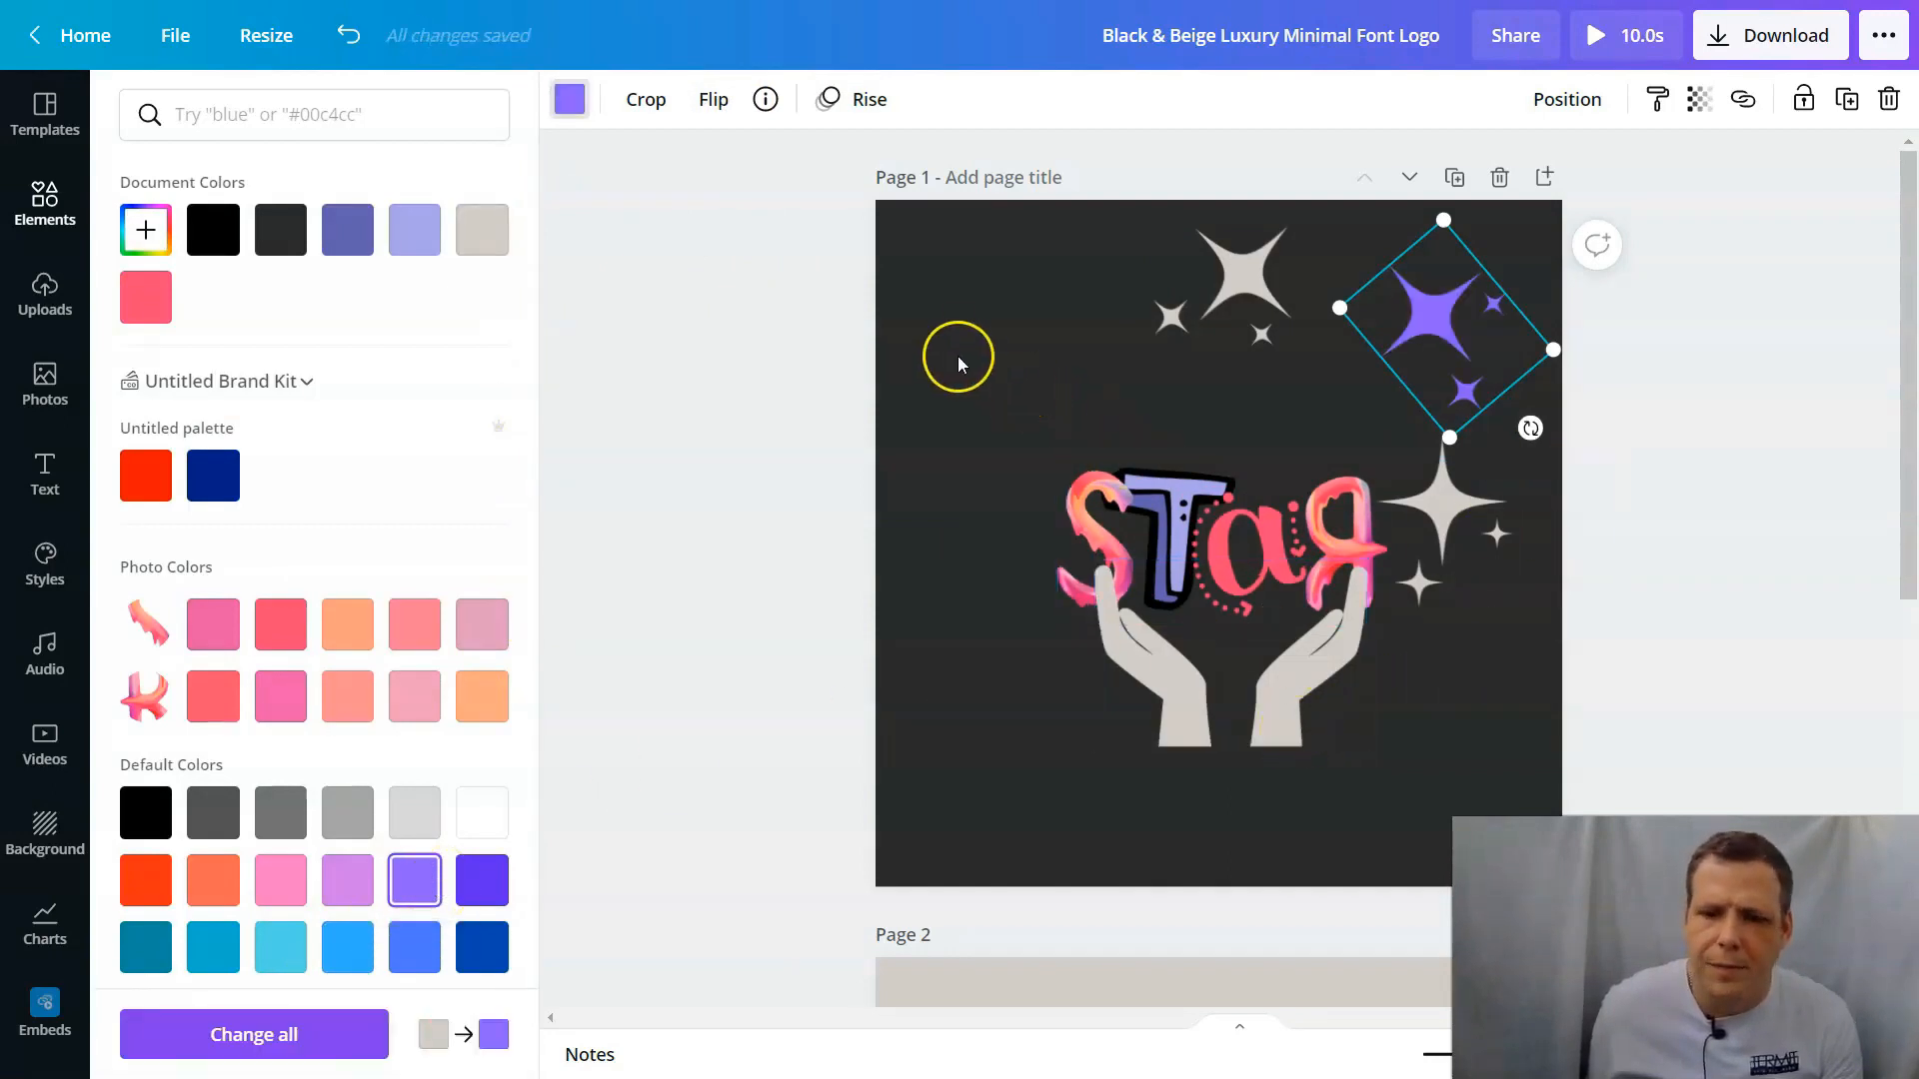
key(Escape)
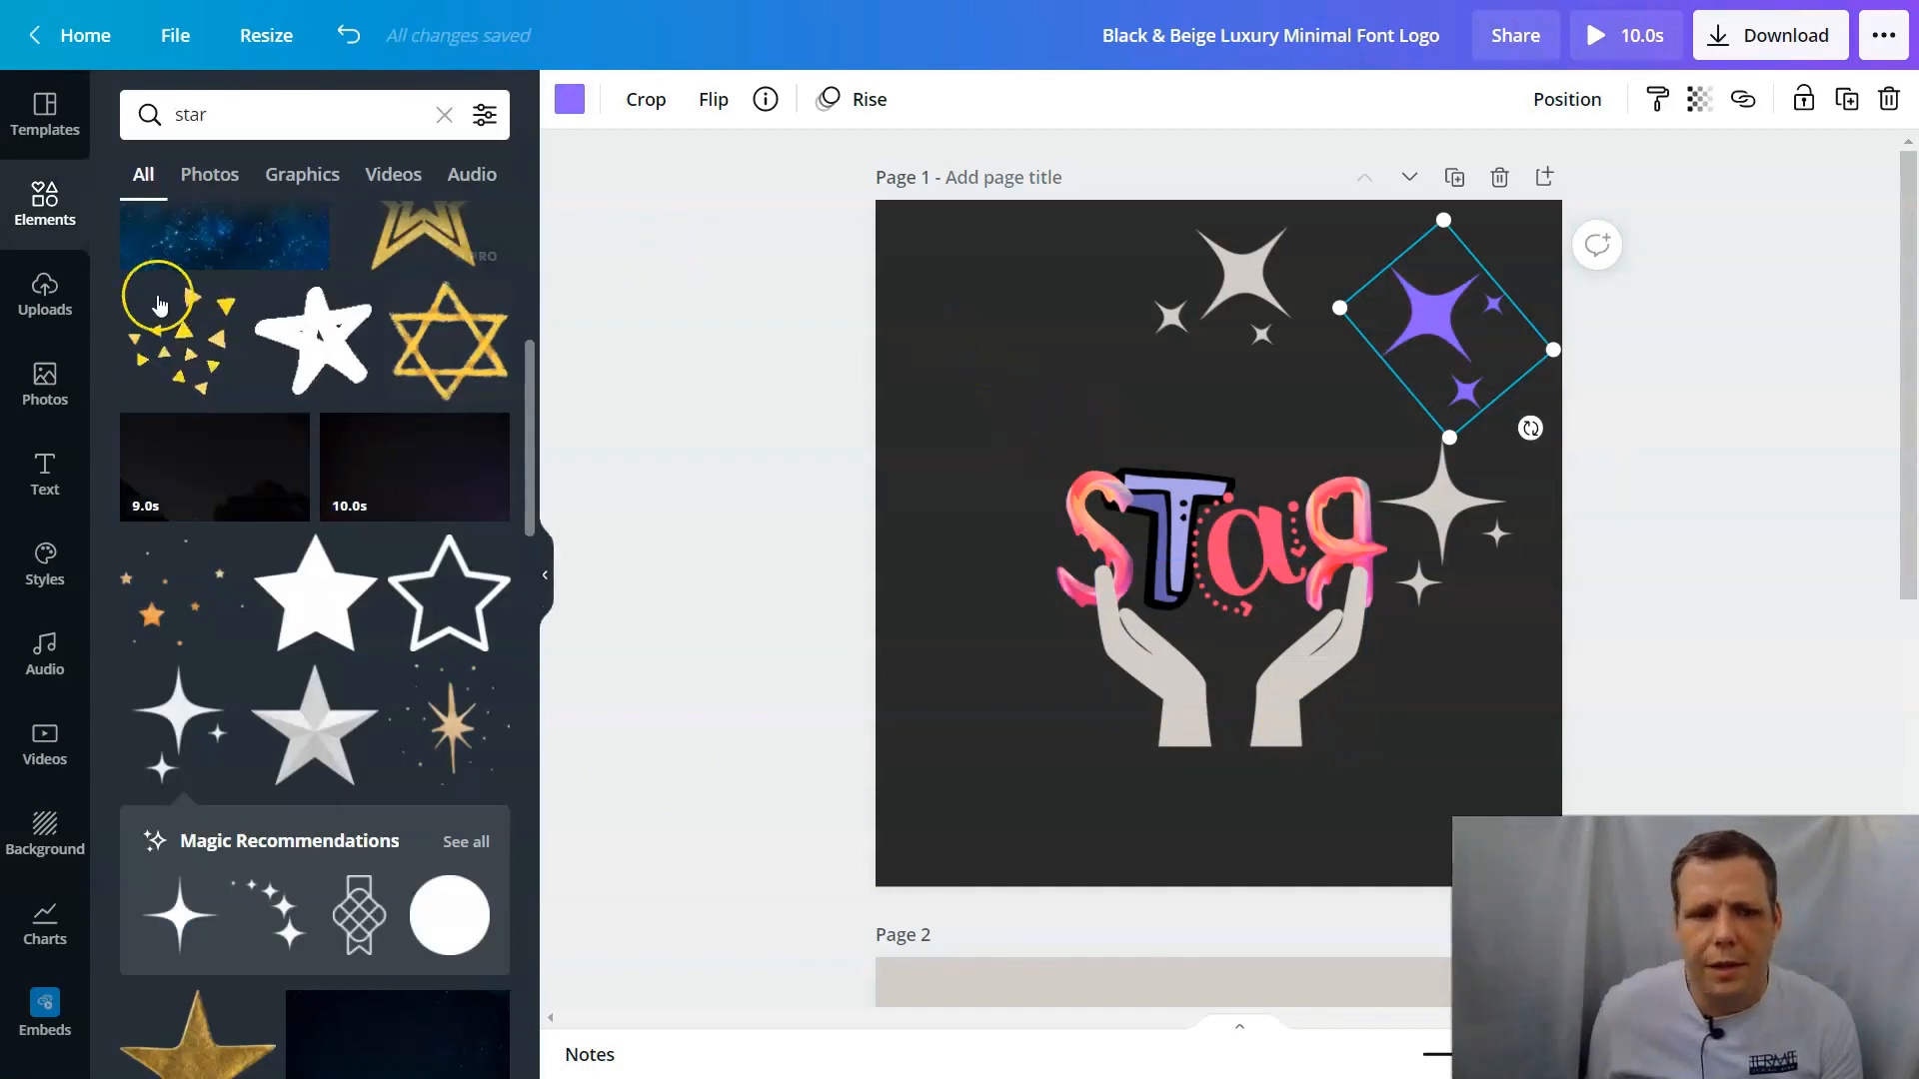
Step: Add a heading beneath the hands with the text PRODUCTIONS
click(44, 482)
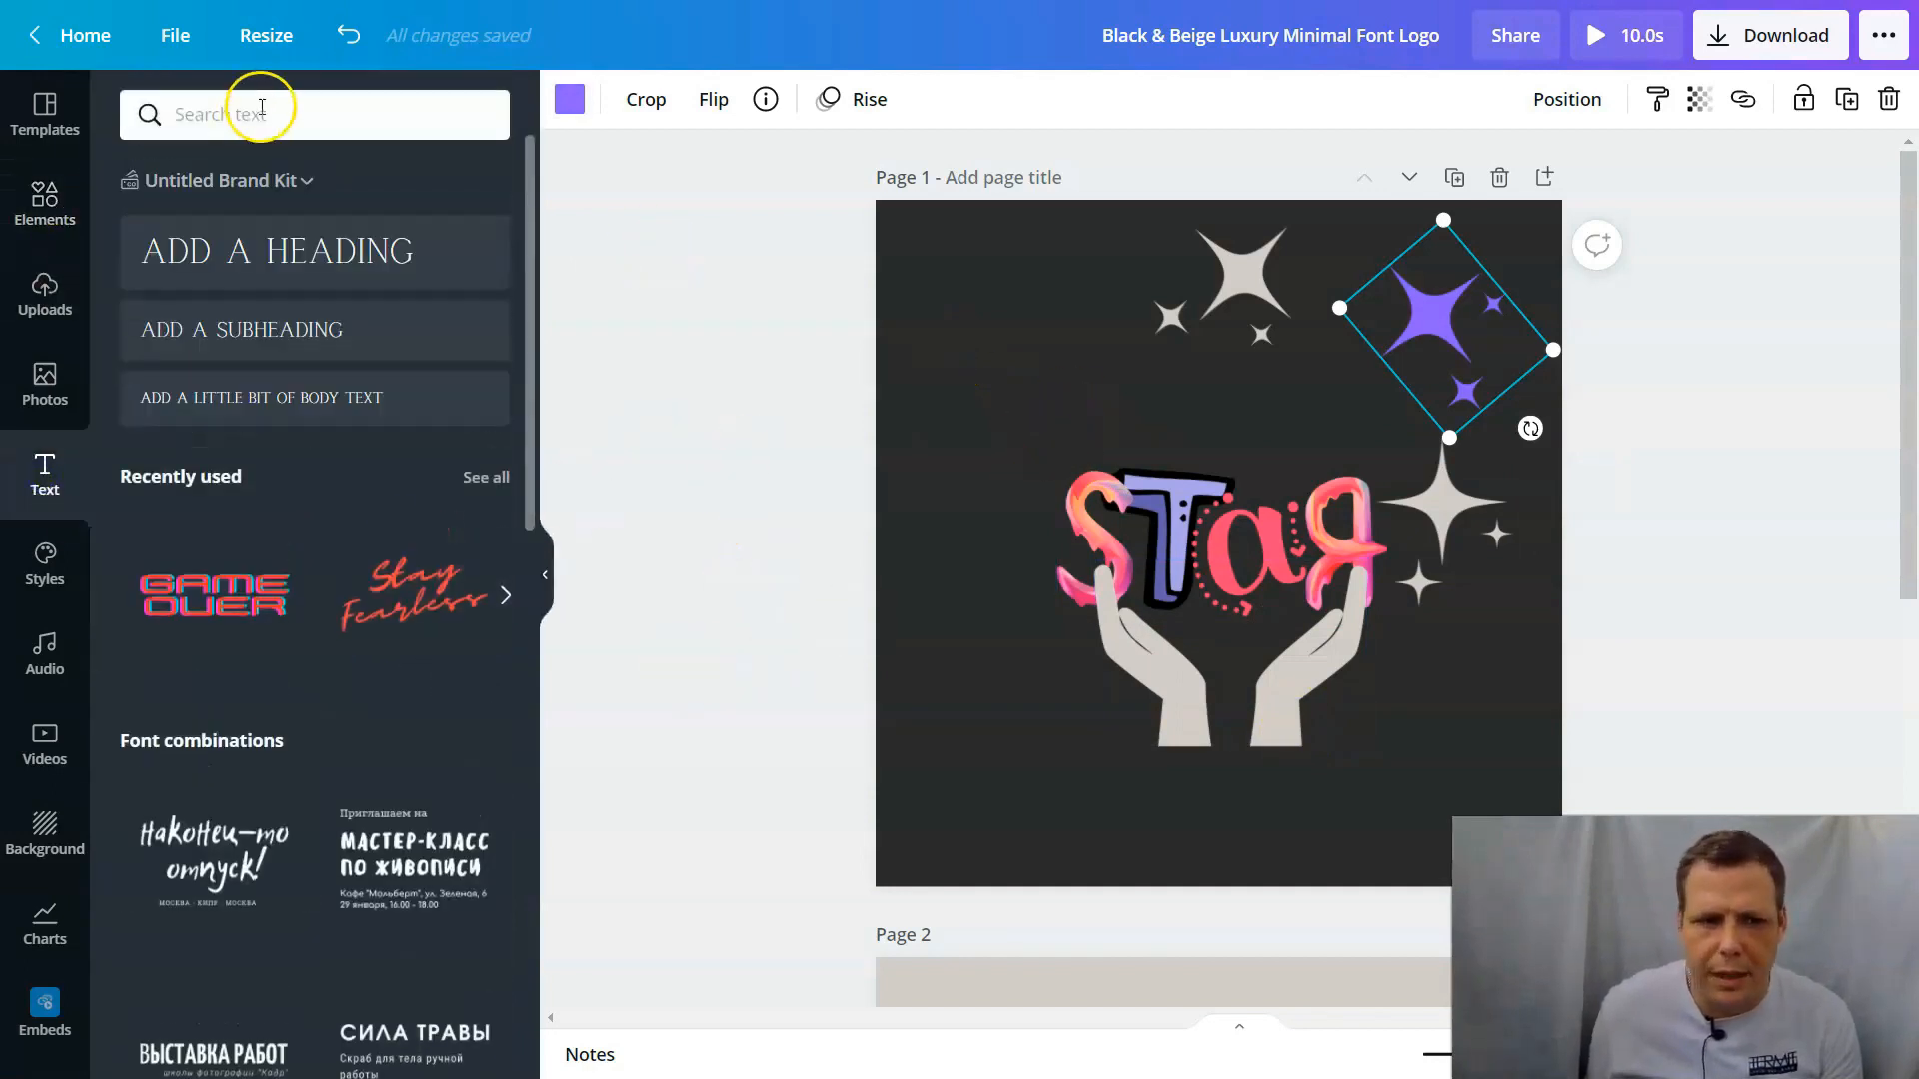
drag(270, 280, 1165, 810)
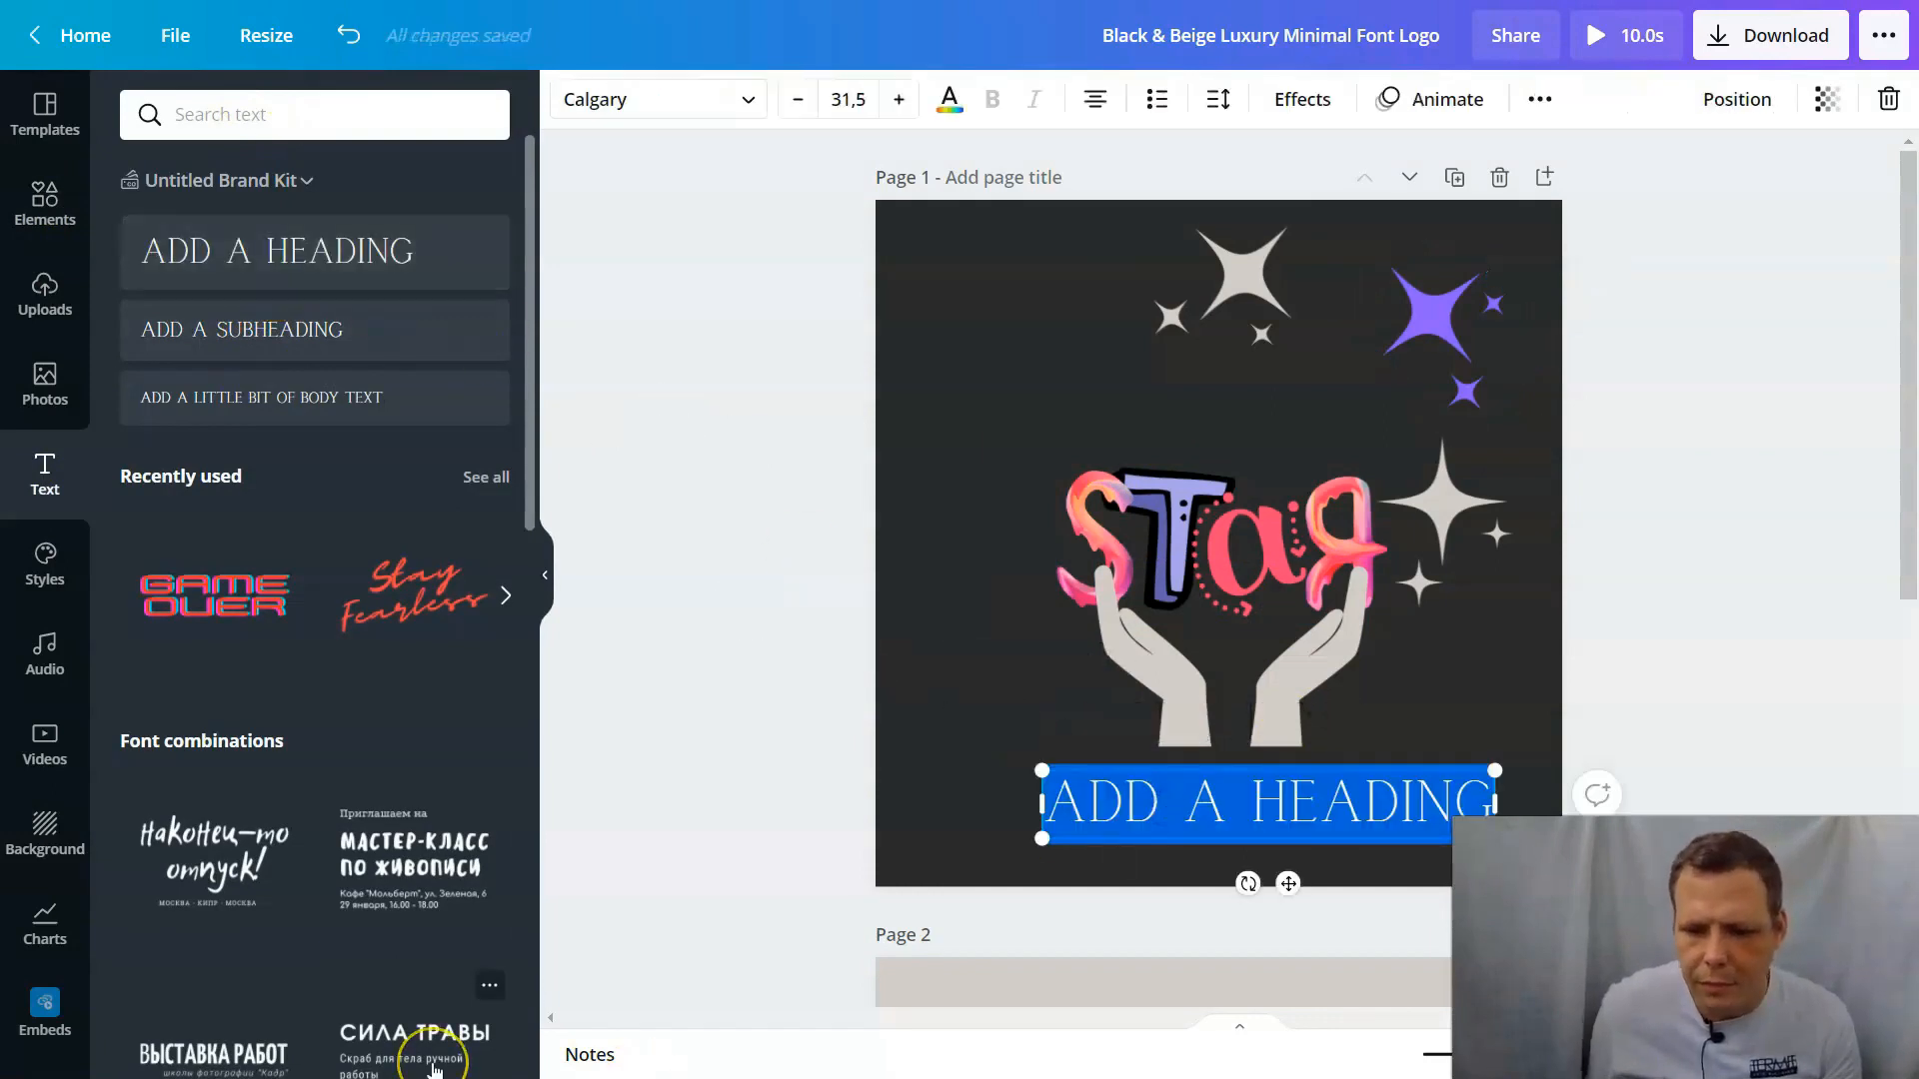
key(BackSpace)
text(P)
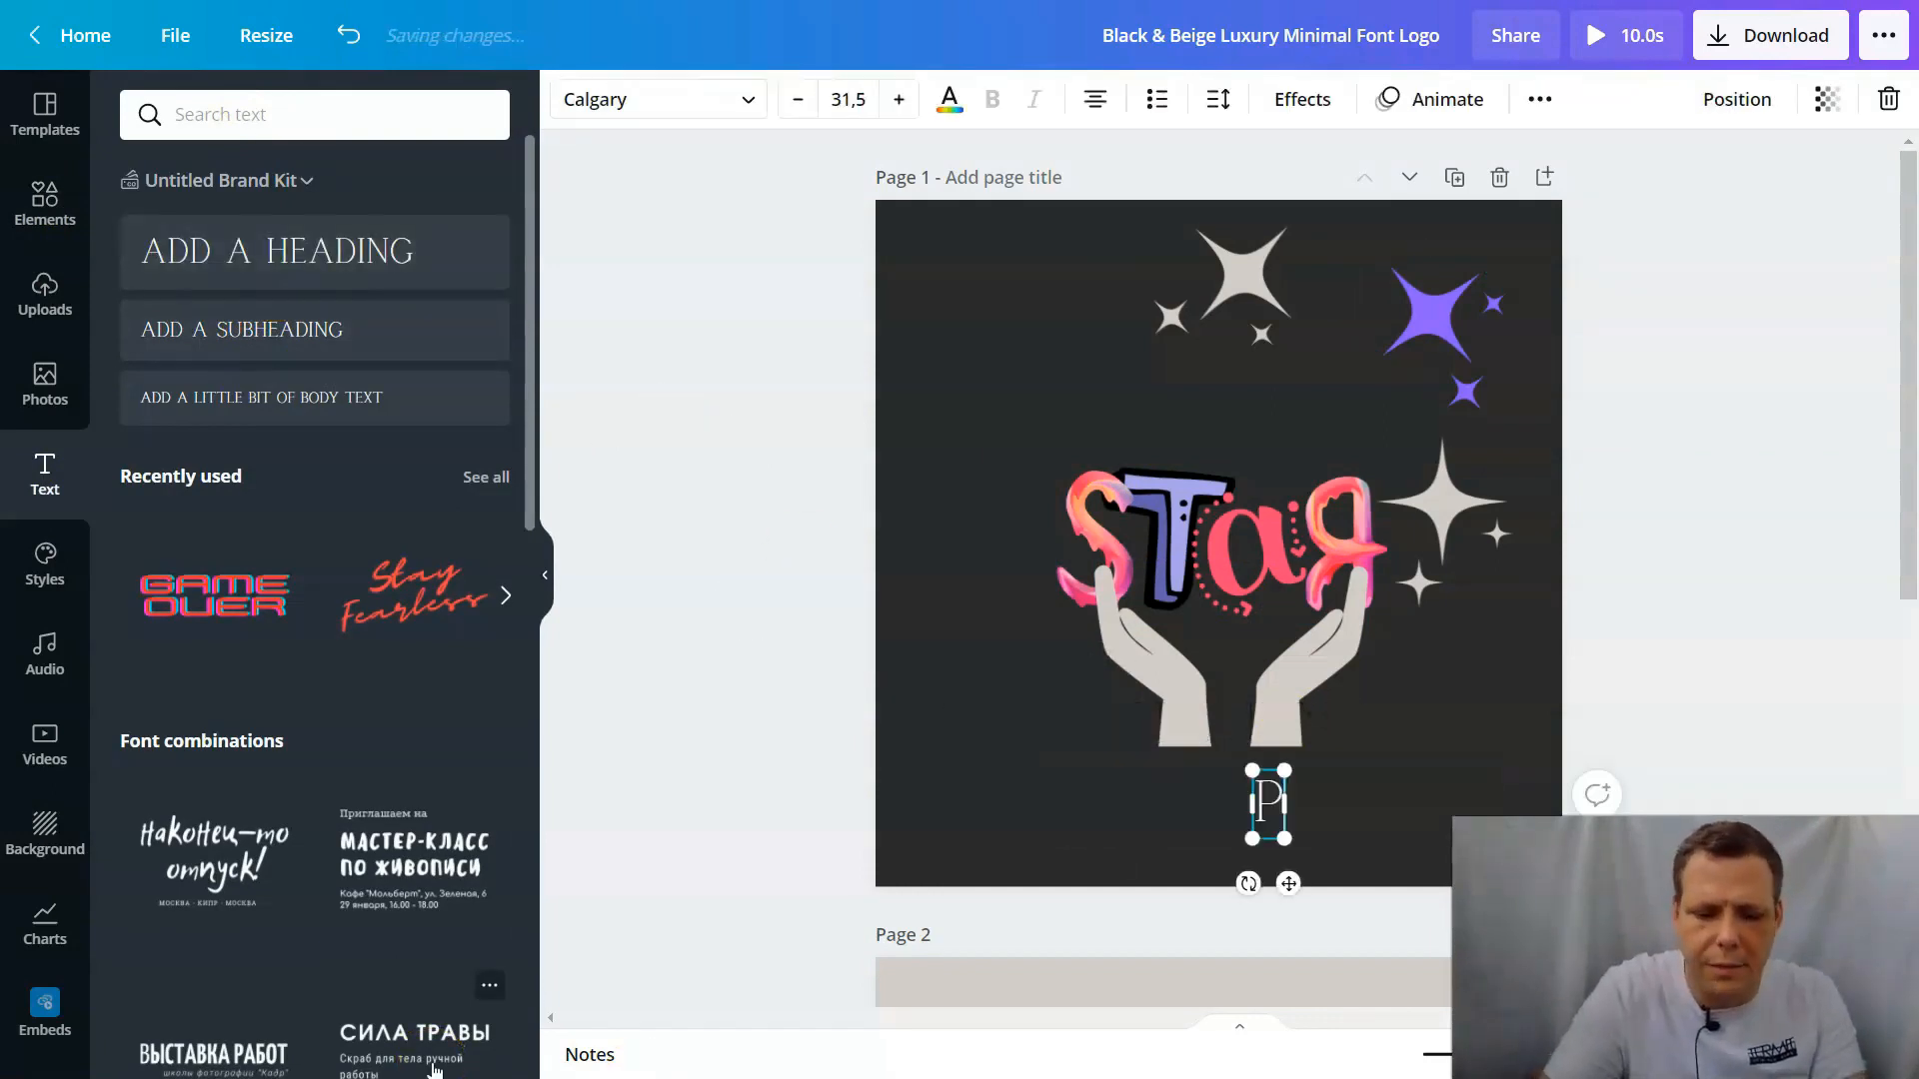
text(RODUCTIONS)
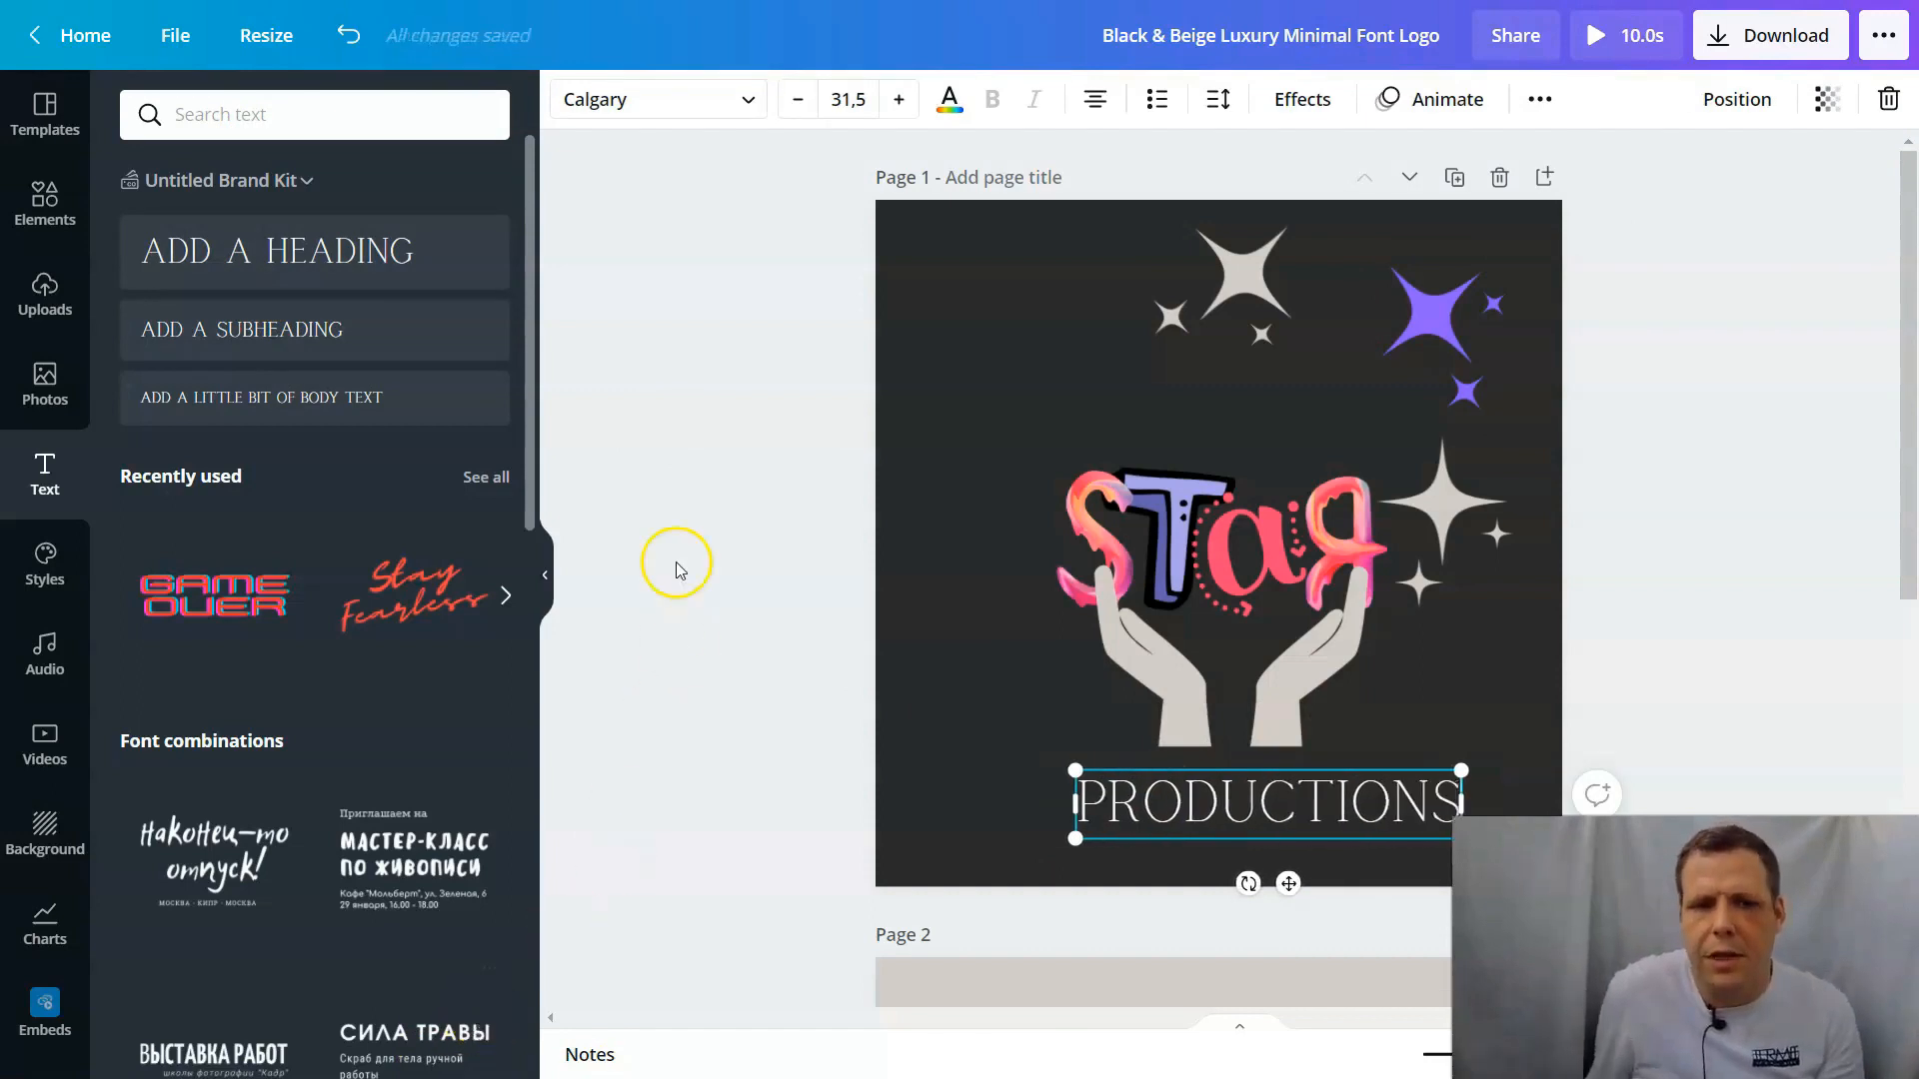
Step: Restyle the PRODUCTIONS heading with the Eczar SemiBold font and the light orange photo color, and move it closer beneath the hands
click(711, 96)
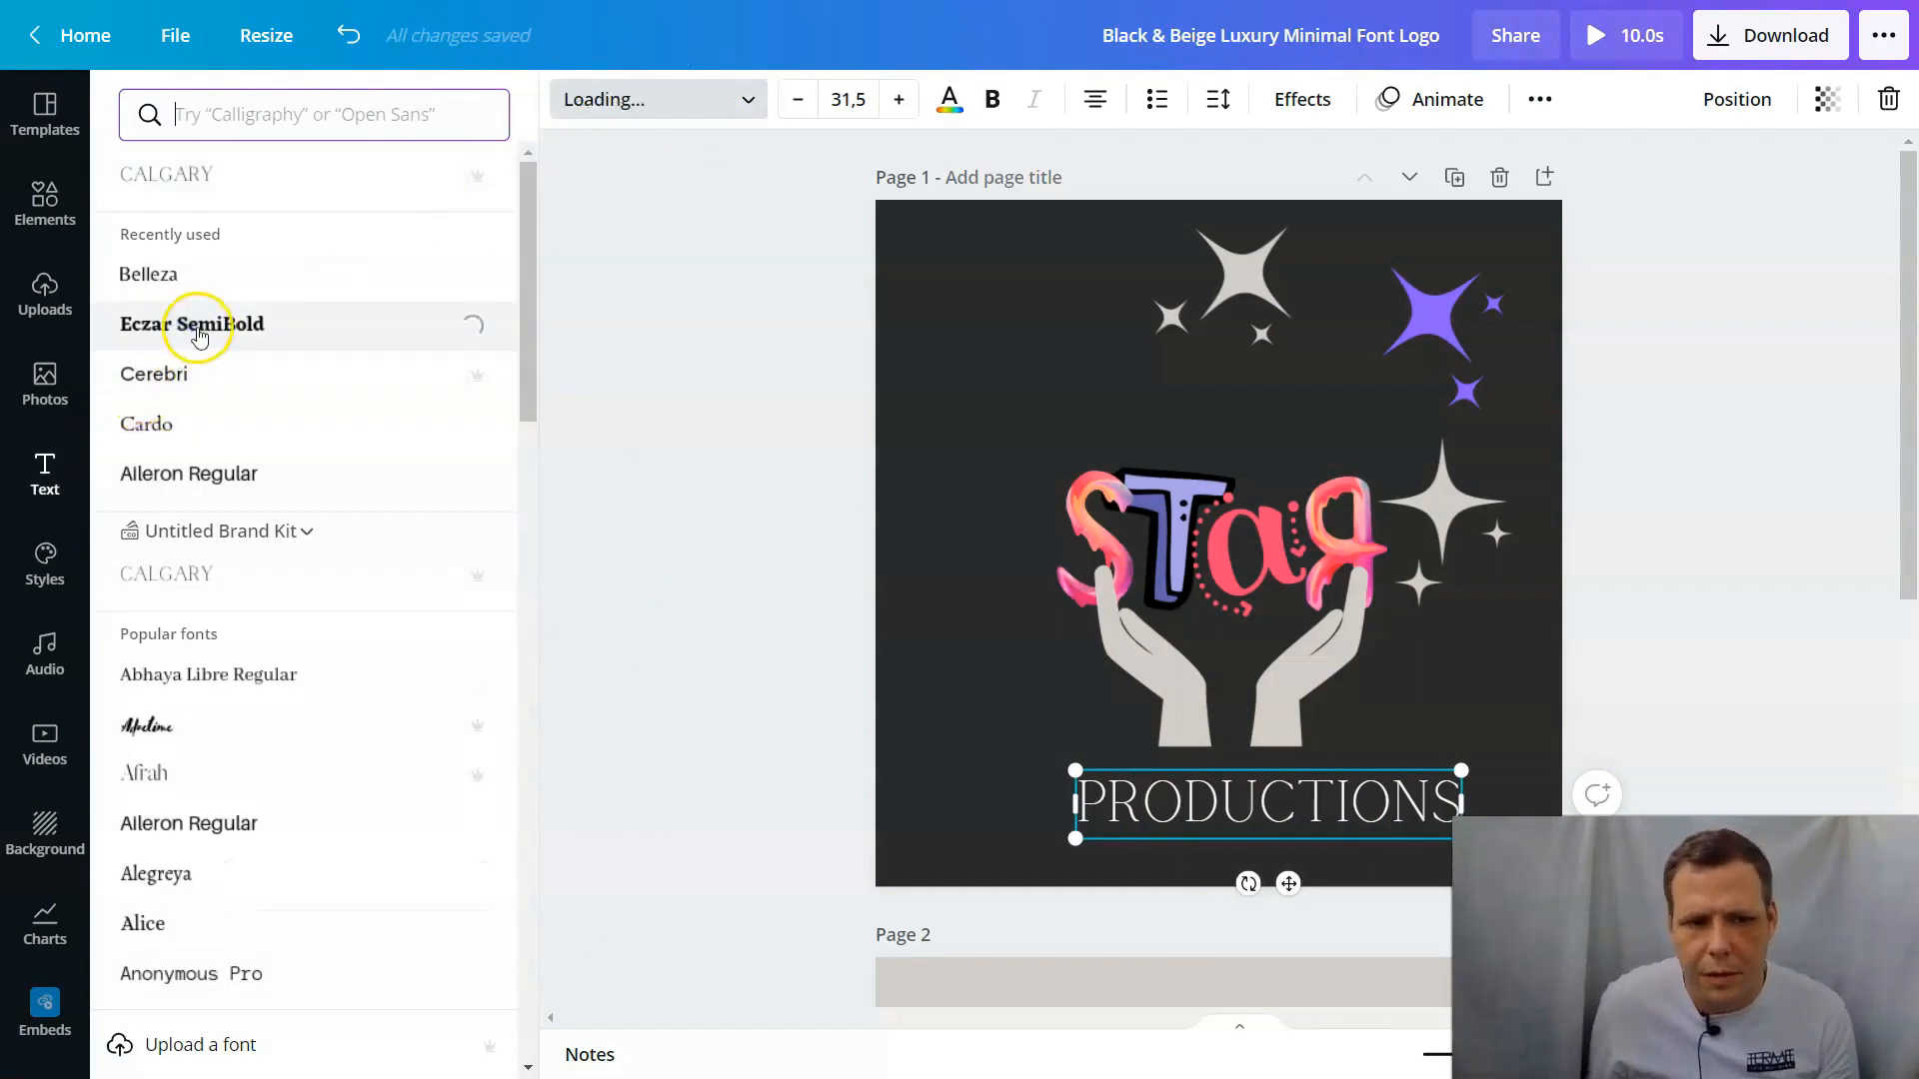
click(949, 100)
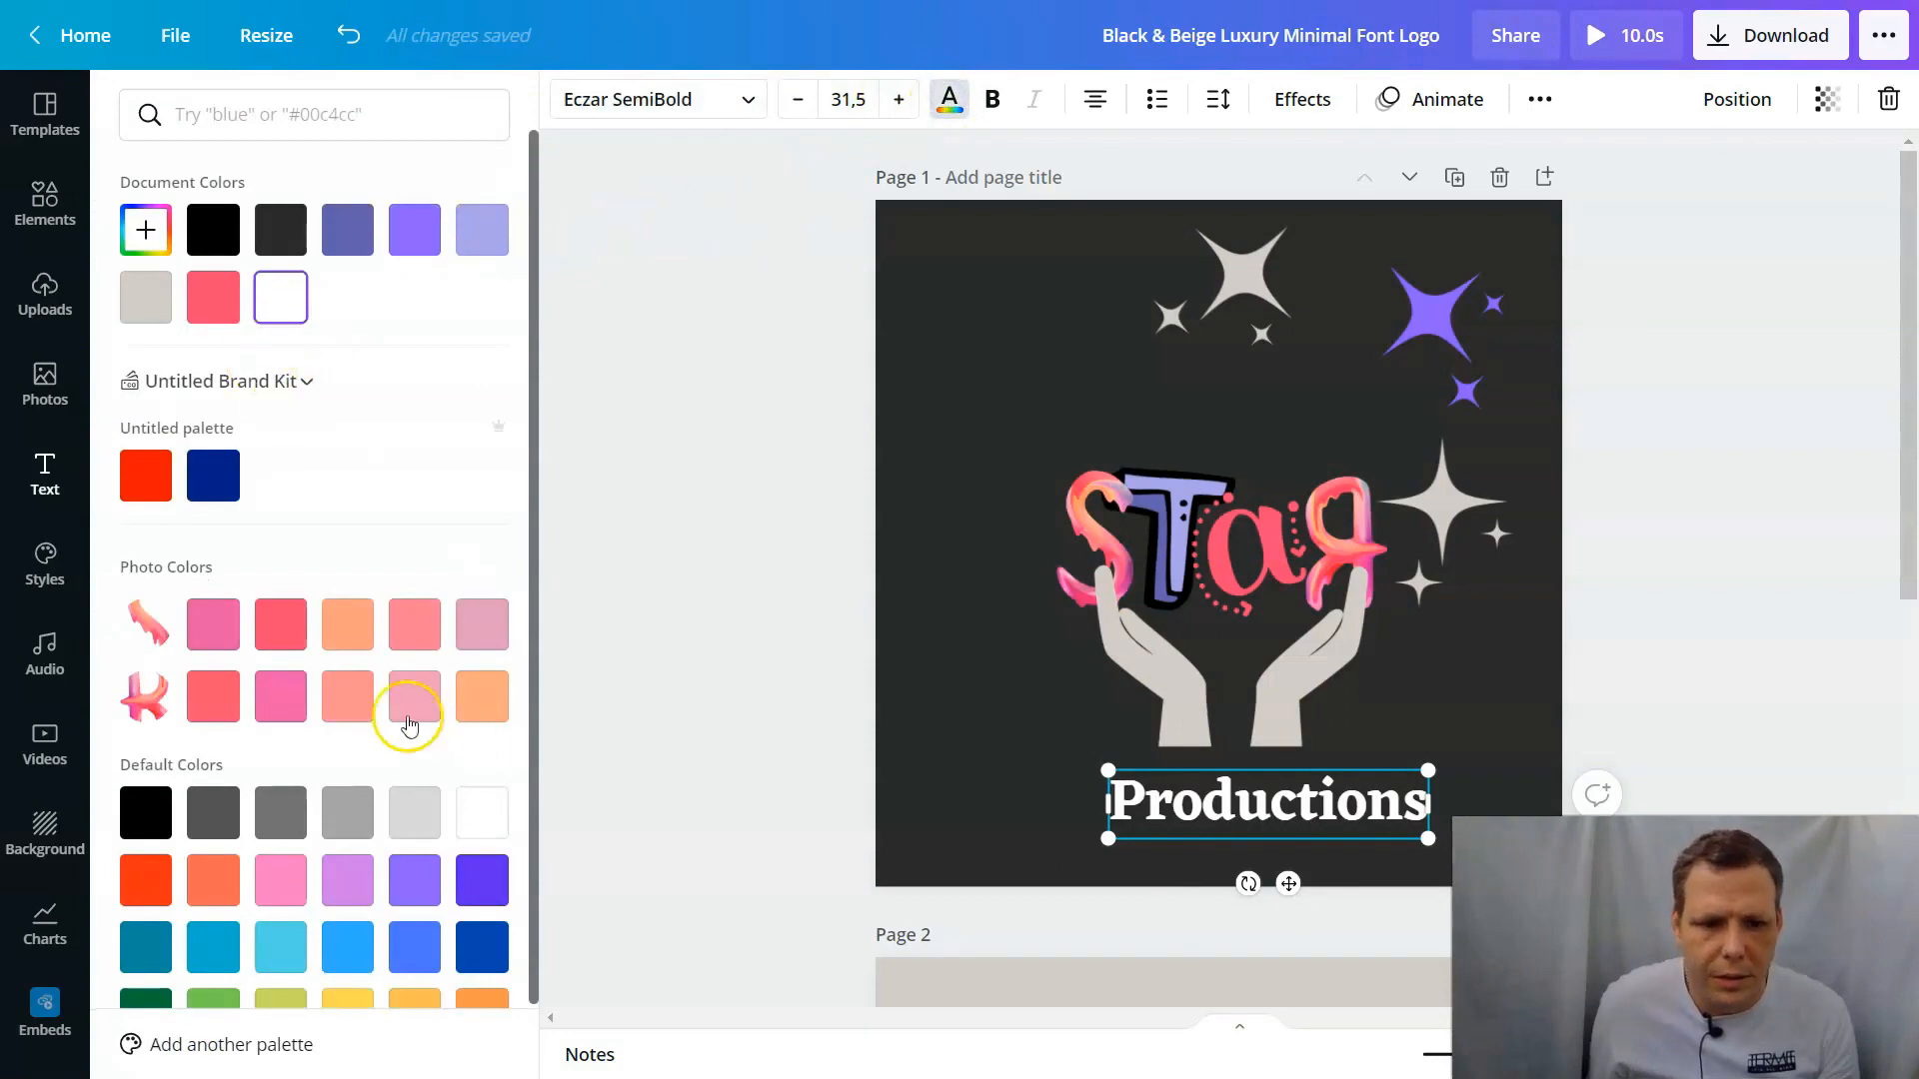
click(347, 623)
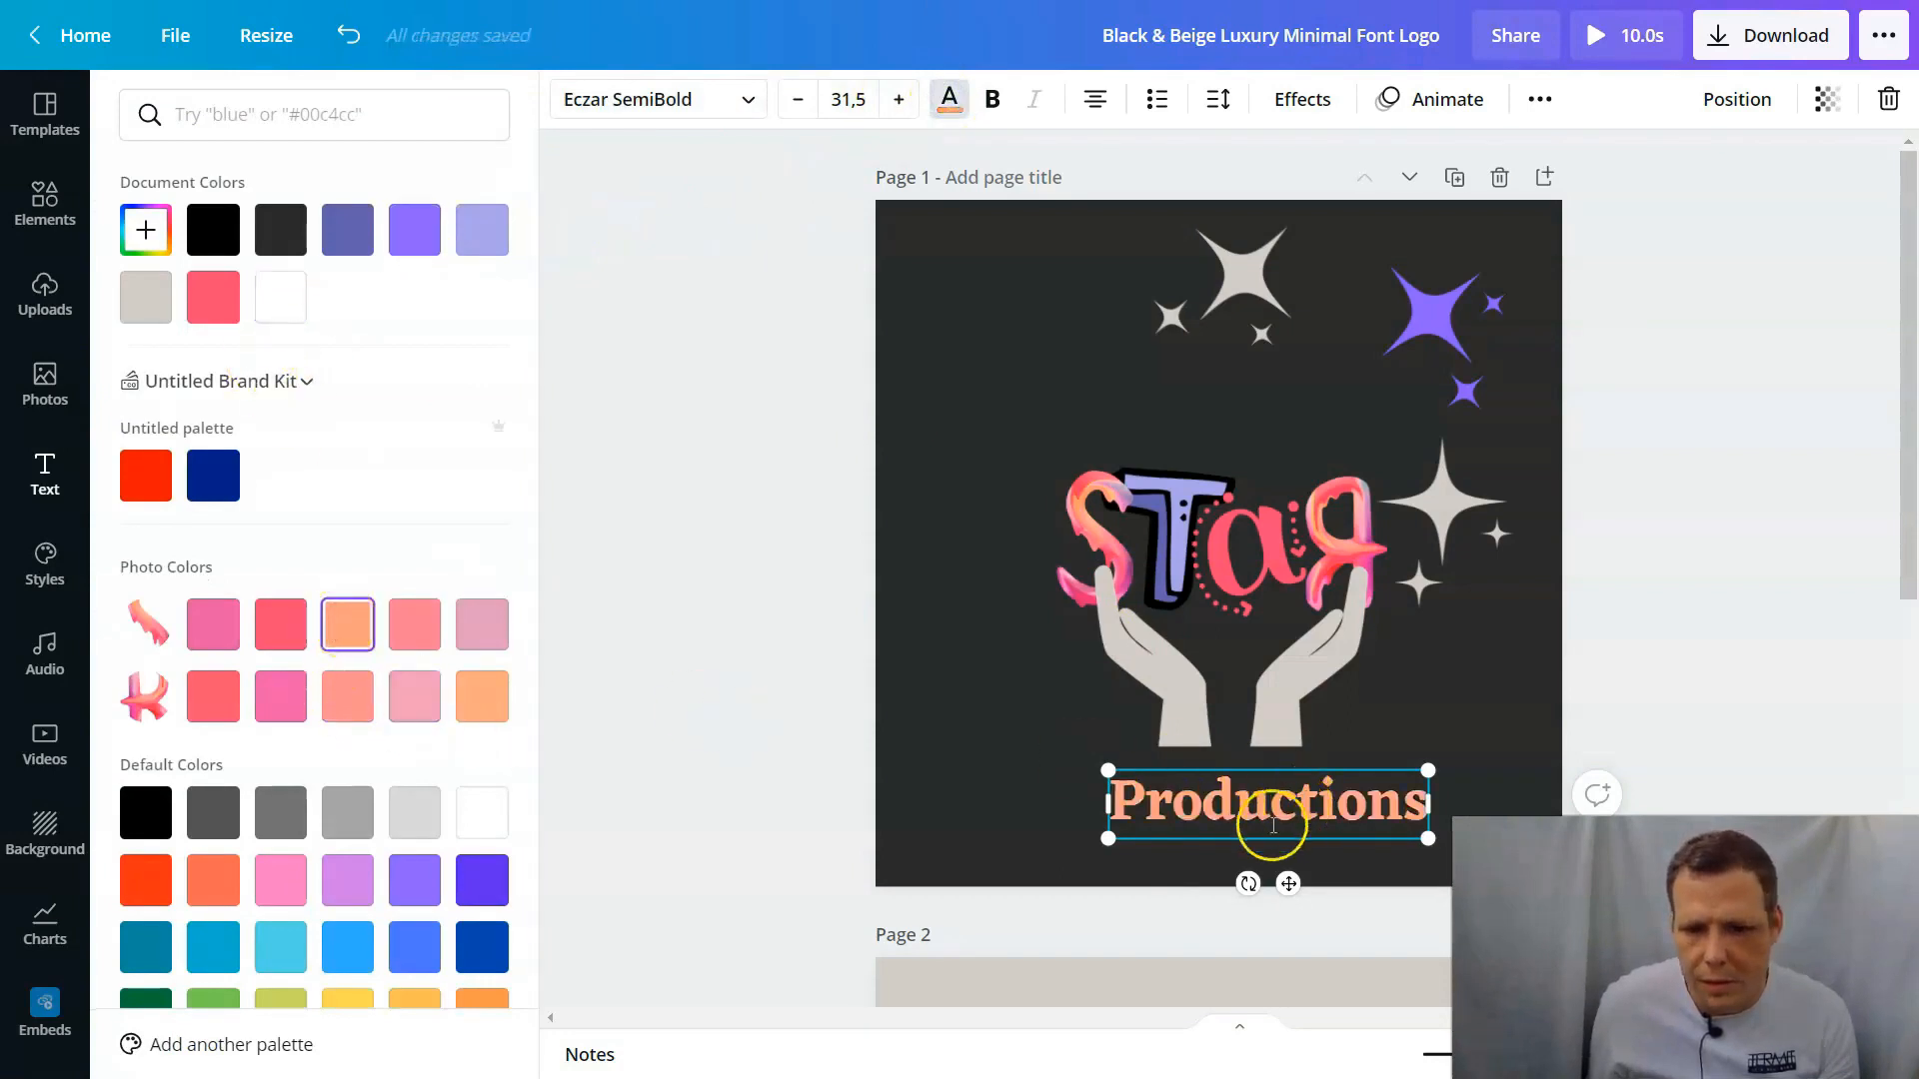
drag(1285, 861, 1256, 868)
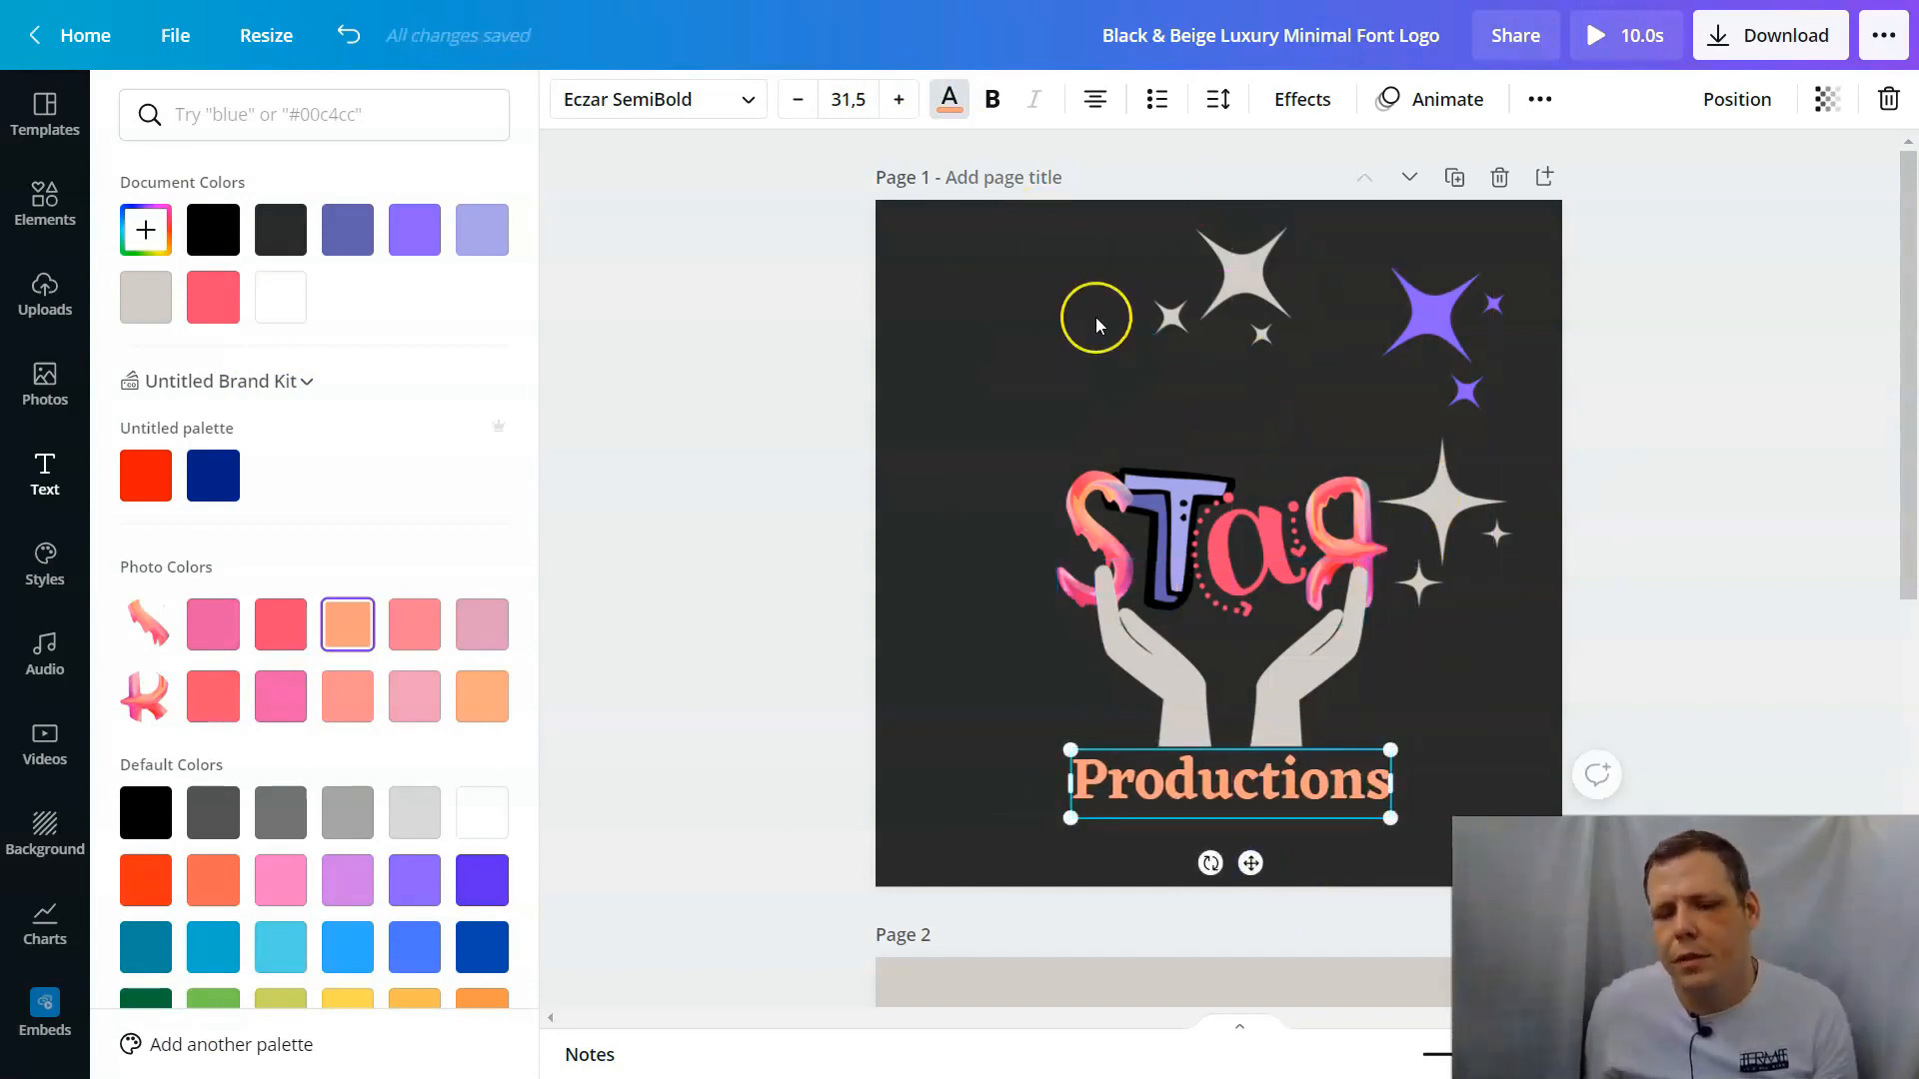
Step: Apply the Breathe page animation to page 1
click(986, 312)
click(979, 312)
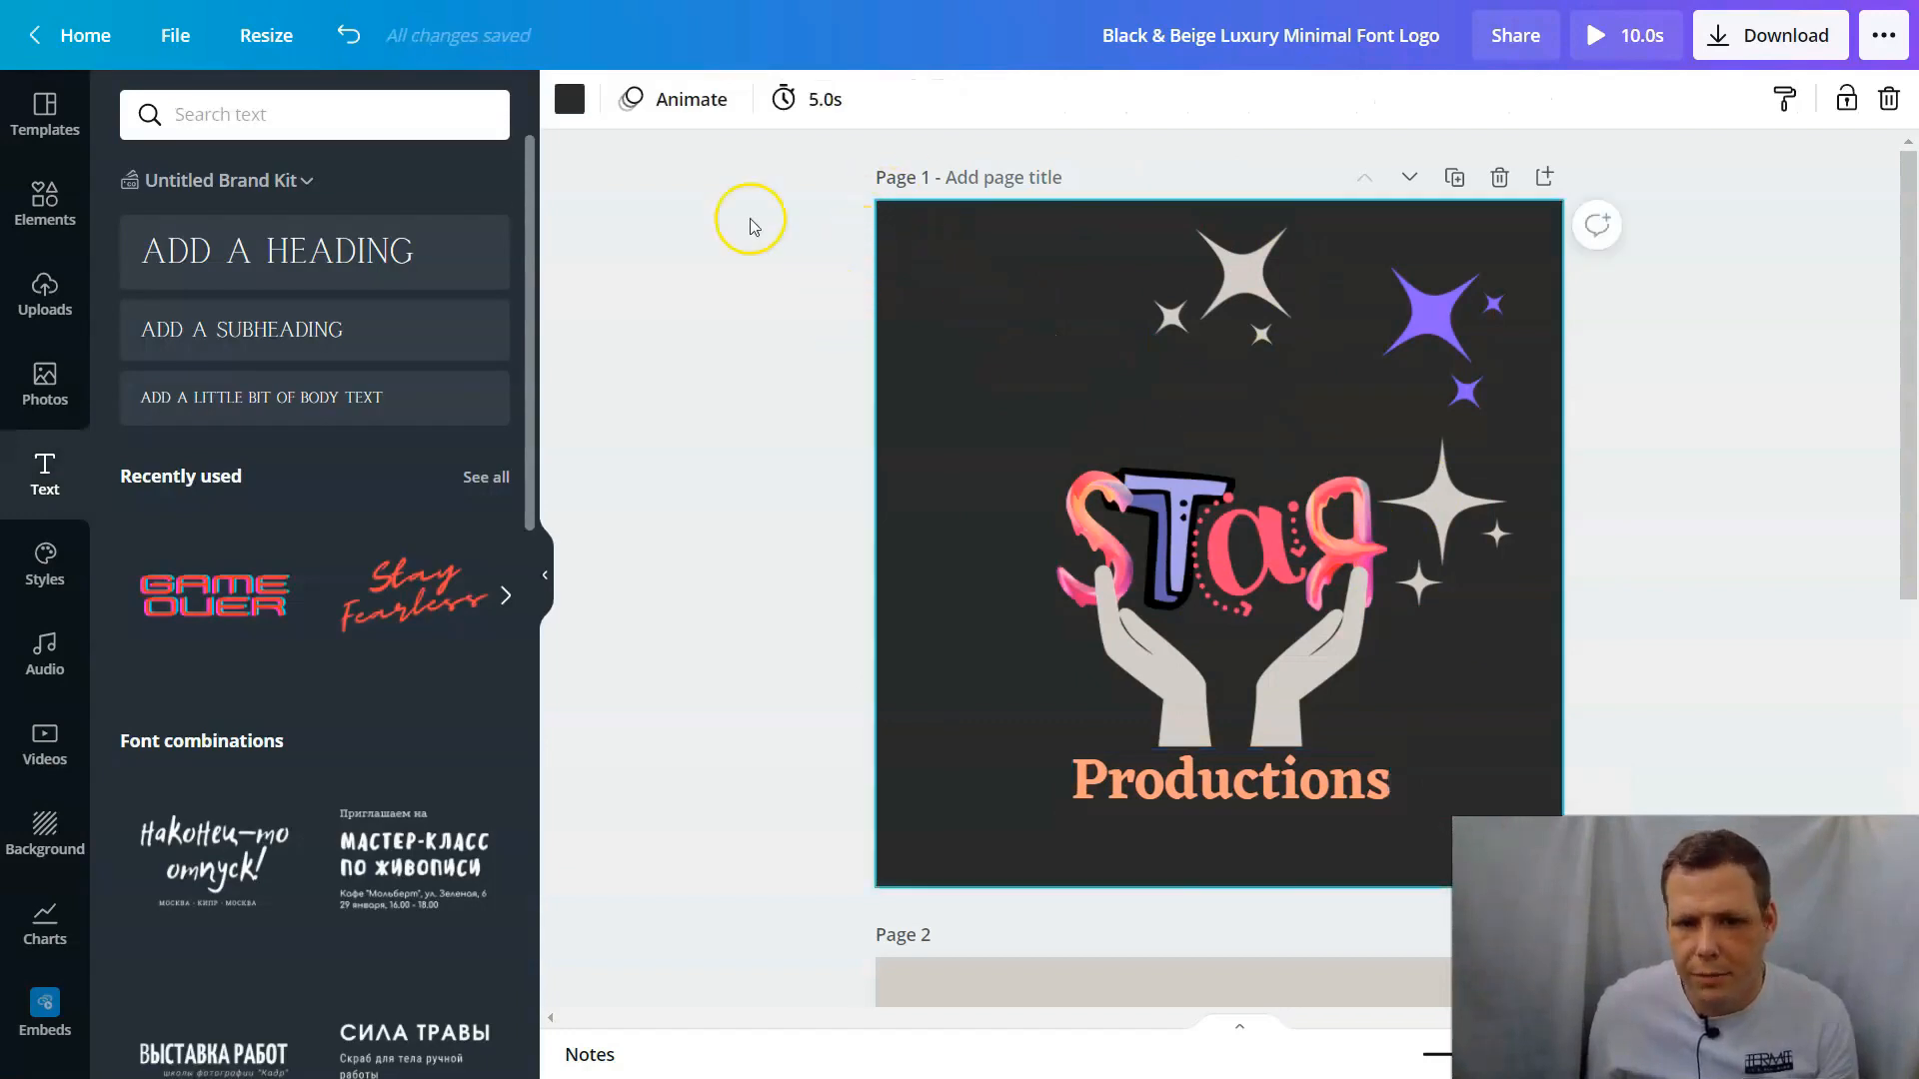
click(685, 98)
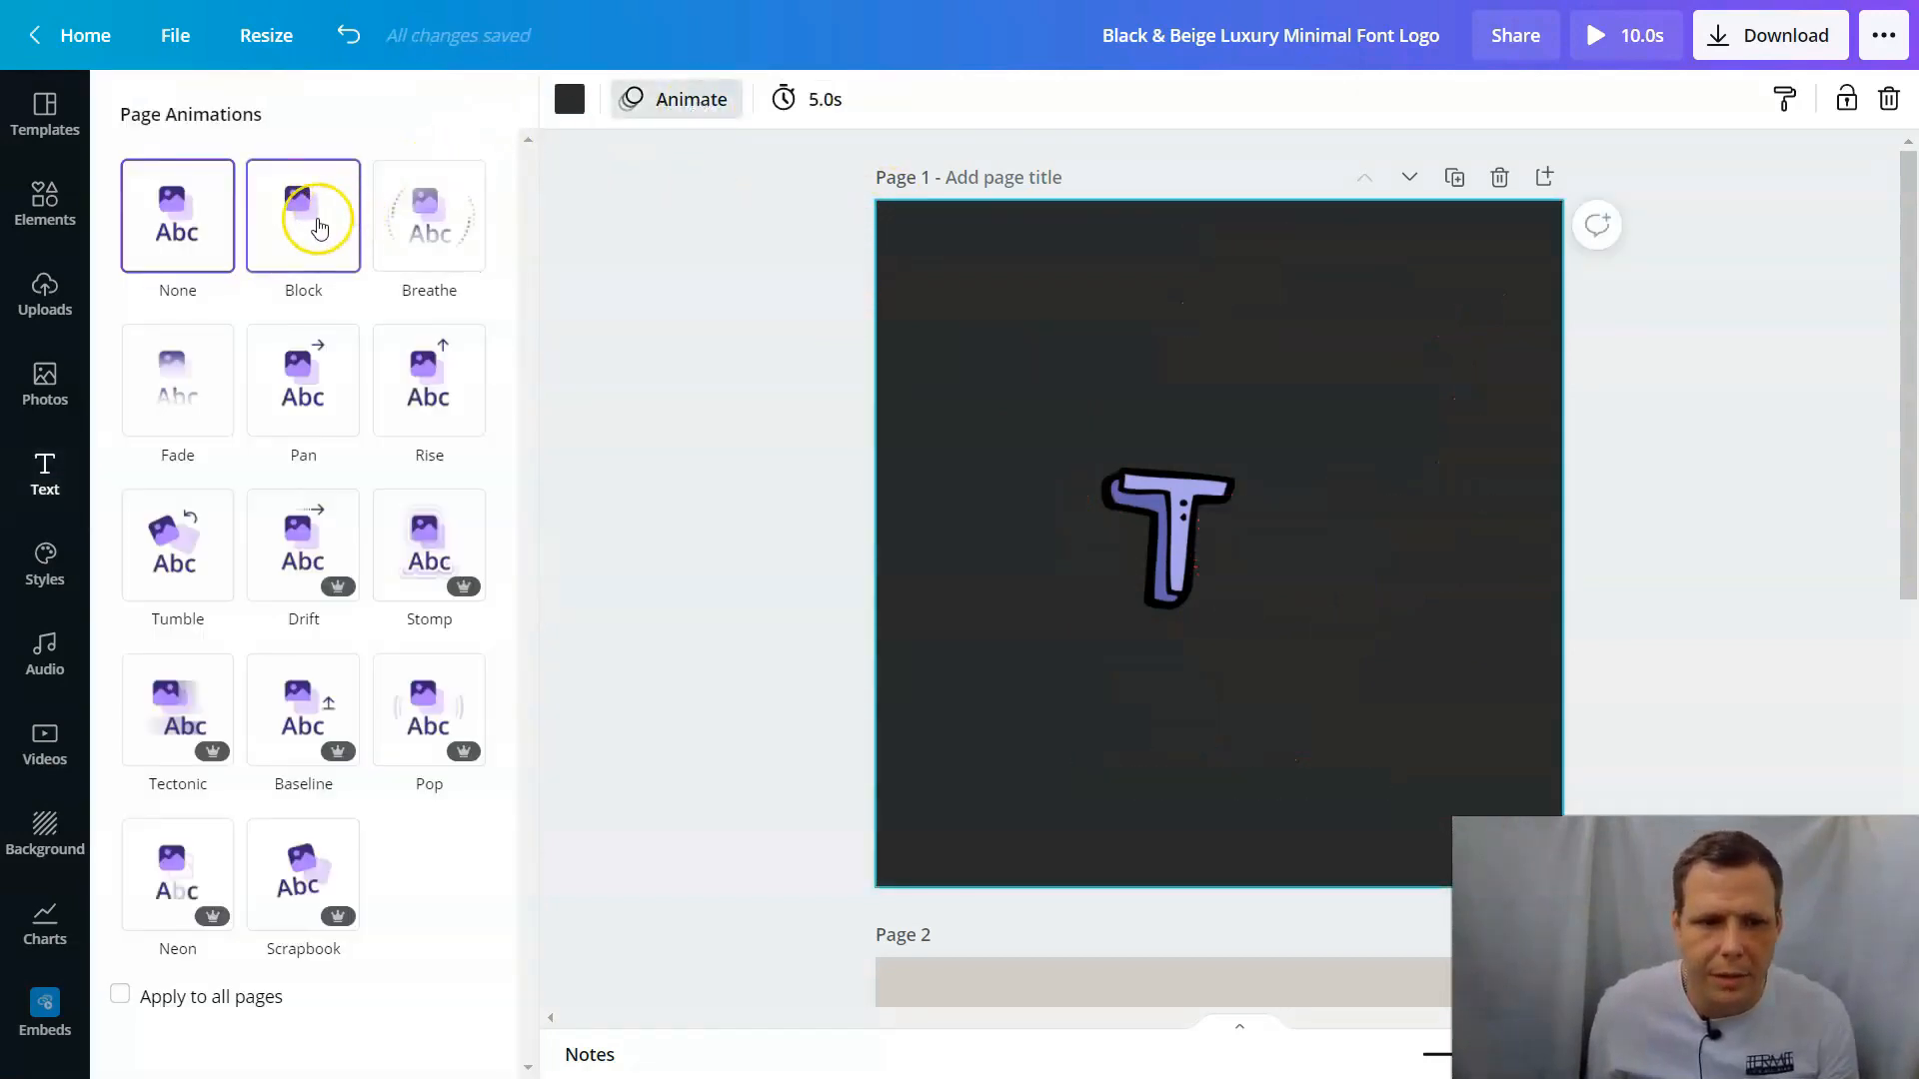
click(454, 247)
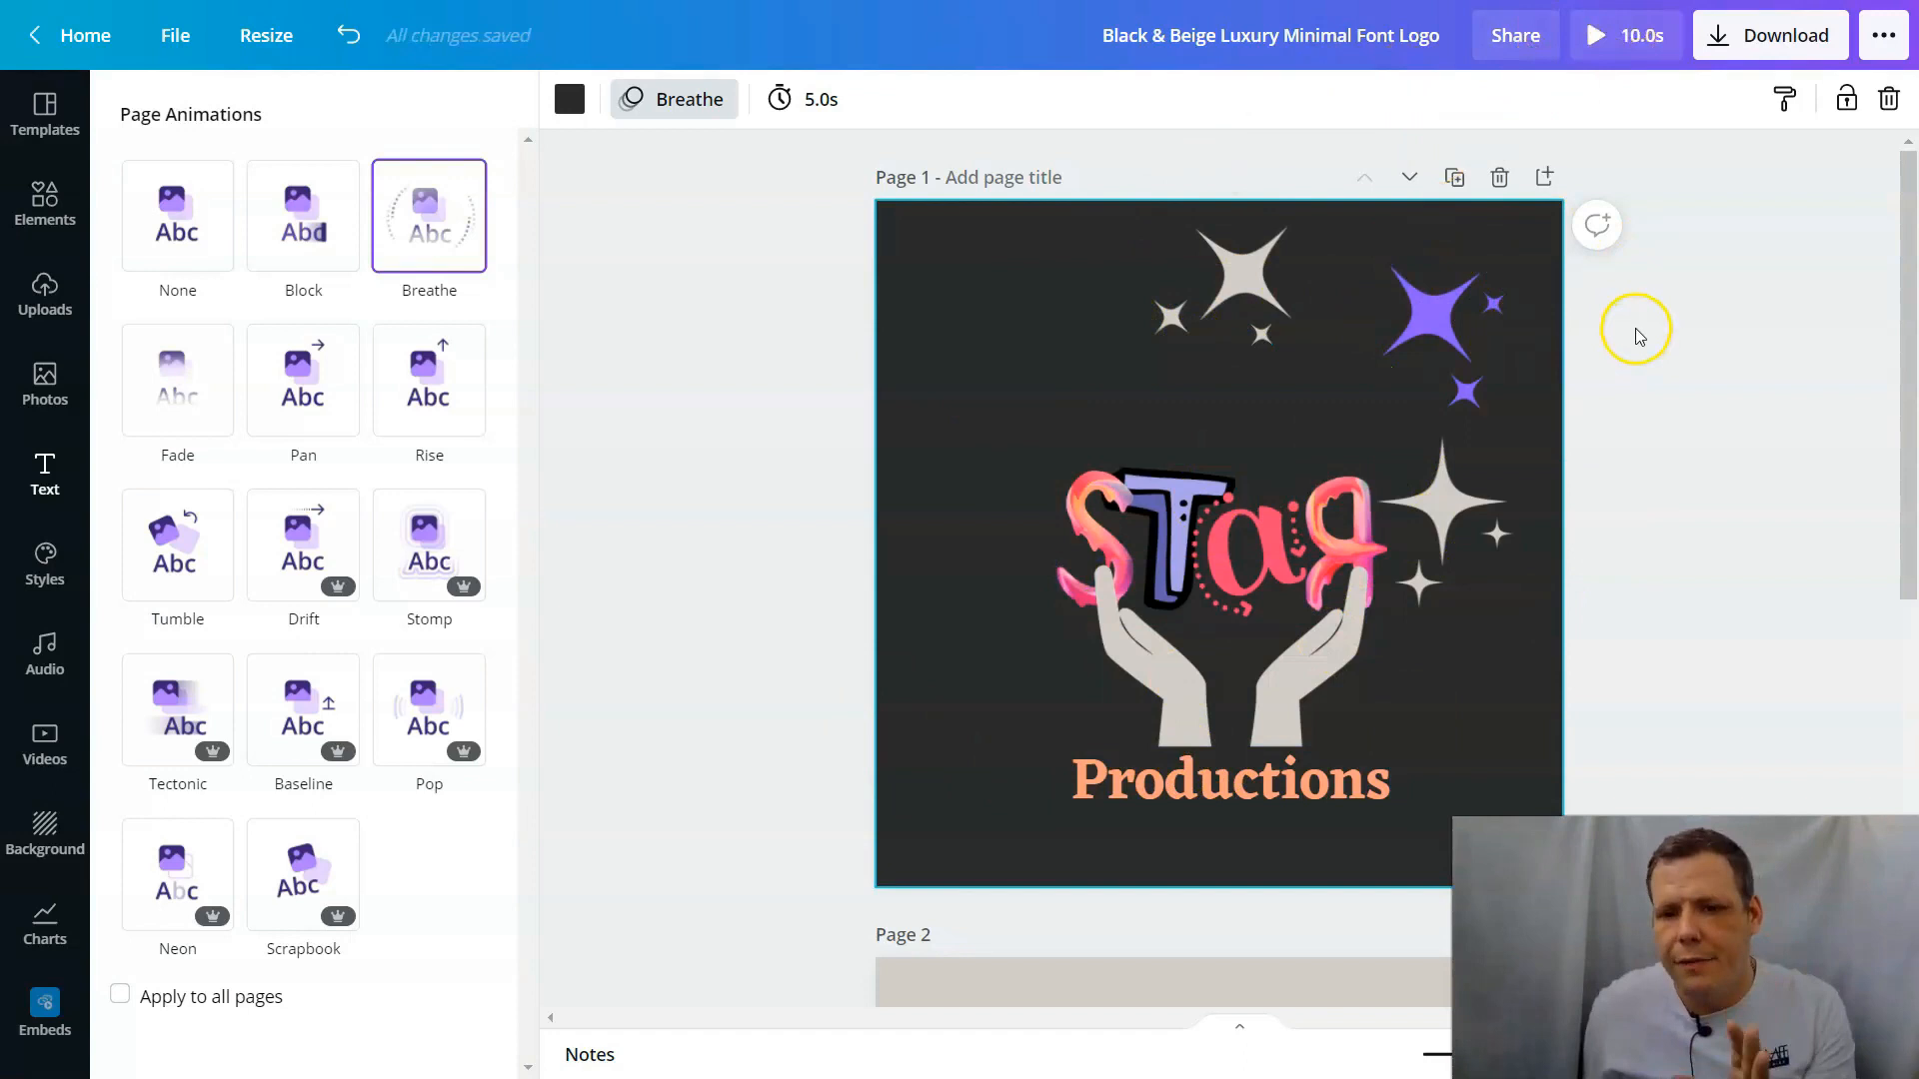
Step: Delete the empty beige page 2 from the design
scroll(1632, 316, down, 5)
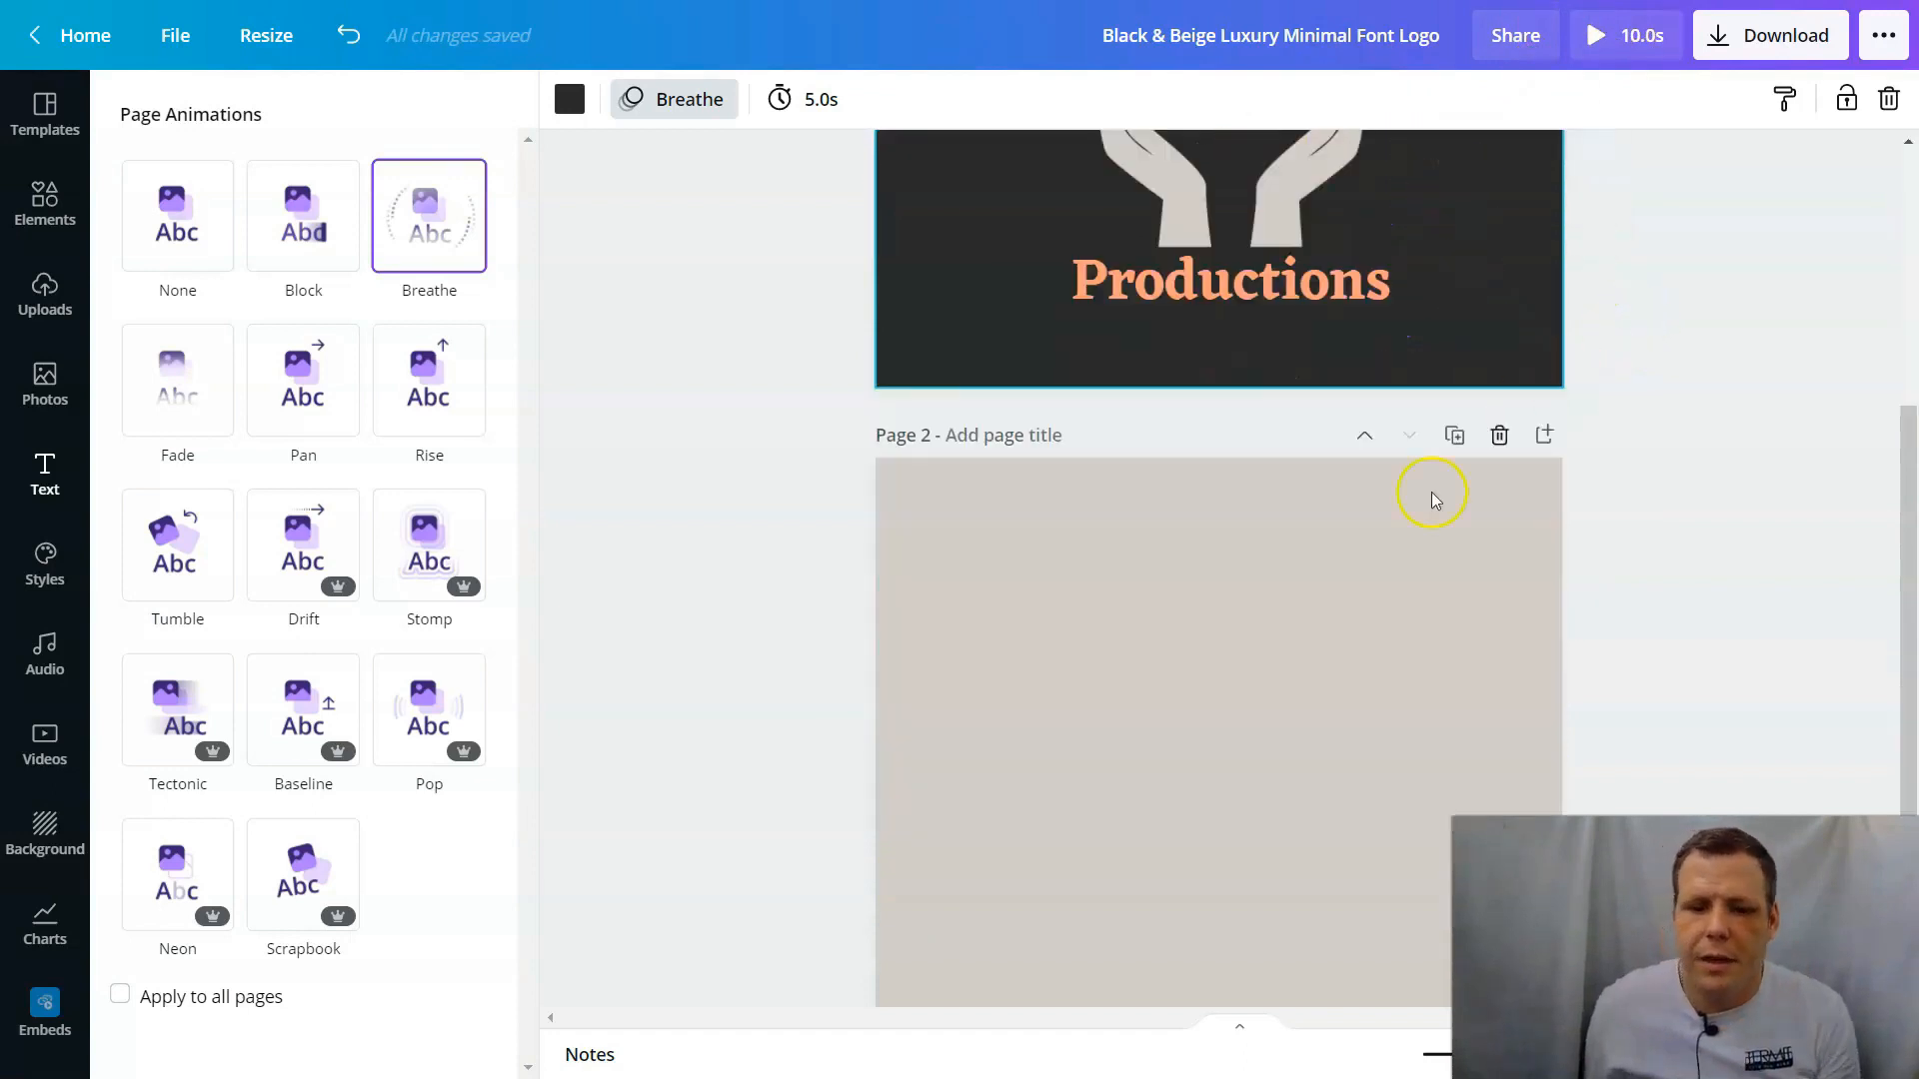
click(1499, 435)
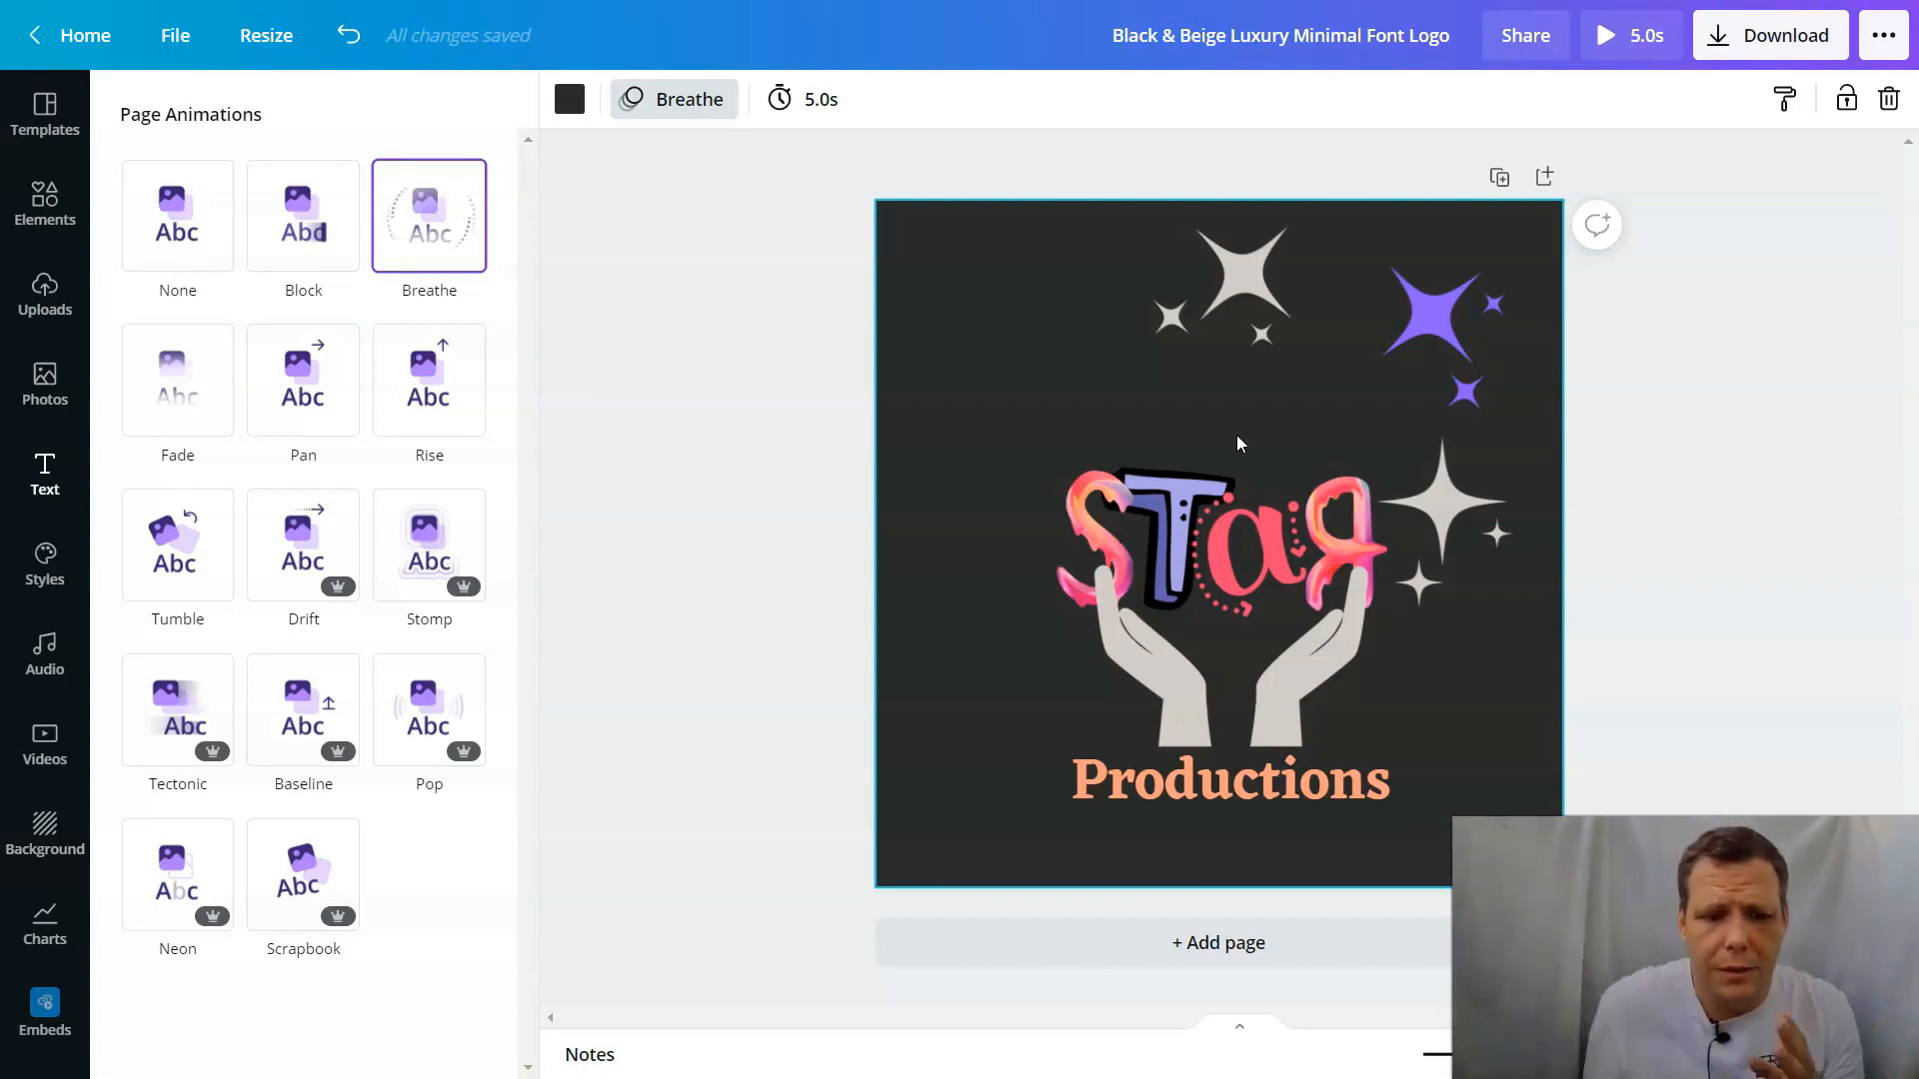
click(1465, 380)
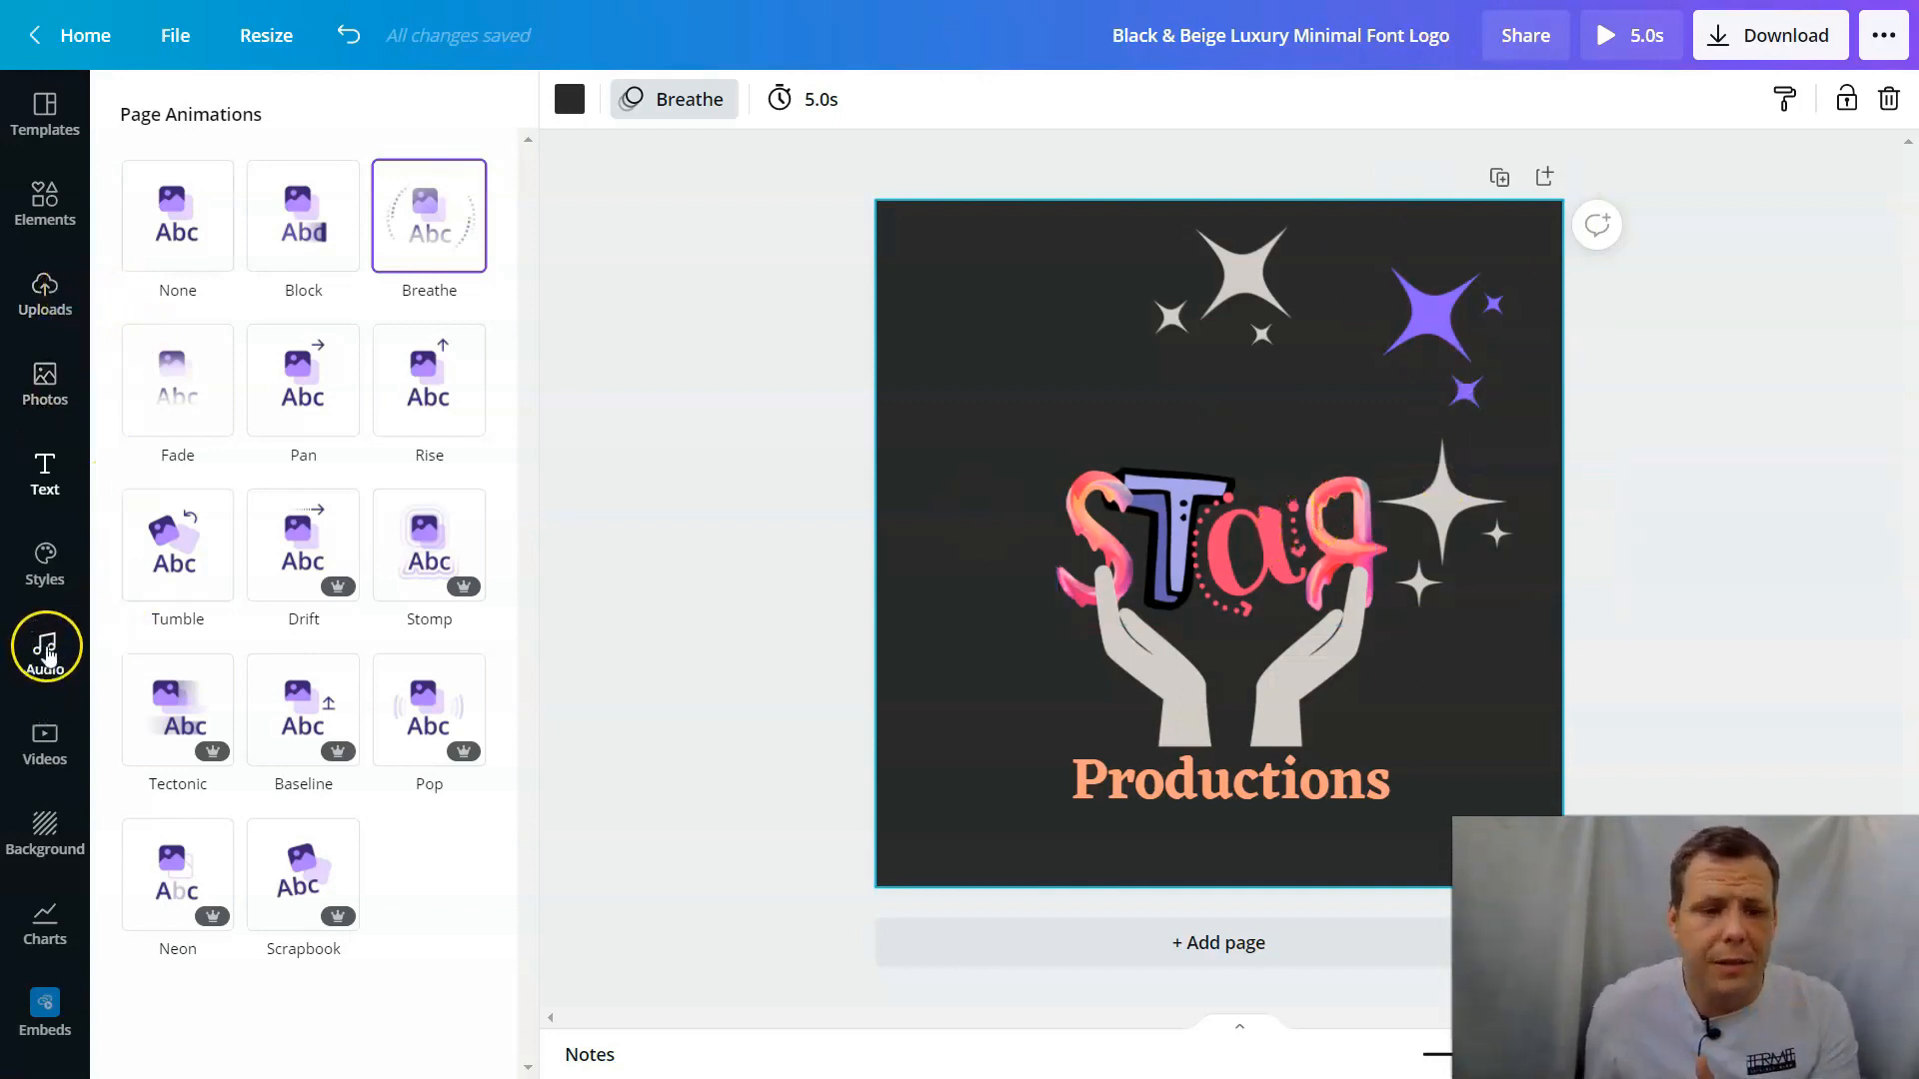
Step: Look over the audio and video libraries and the remaining content sources available for the design
click(45, 652)
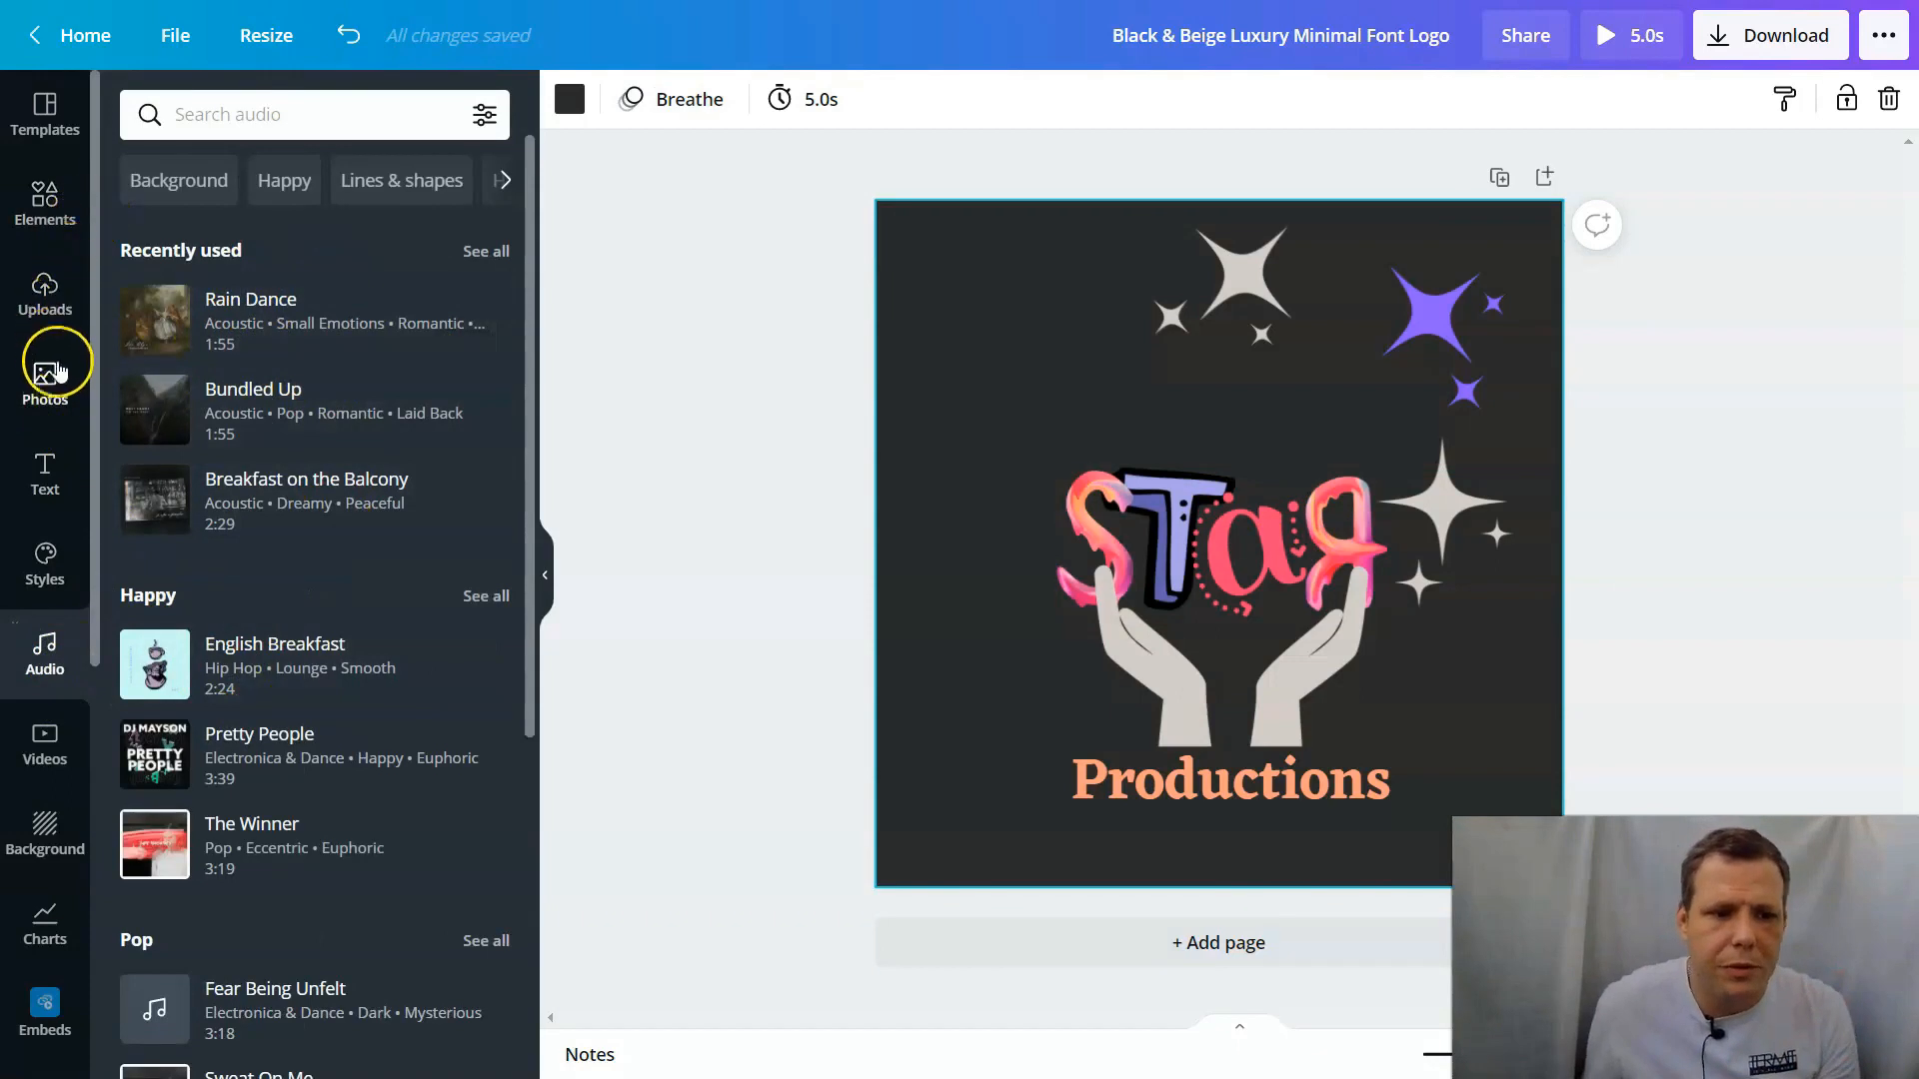
click(44, 748)
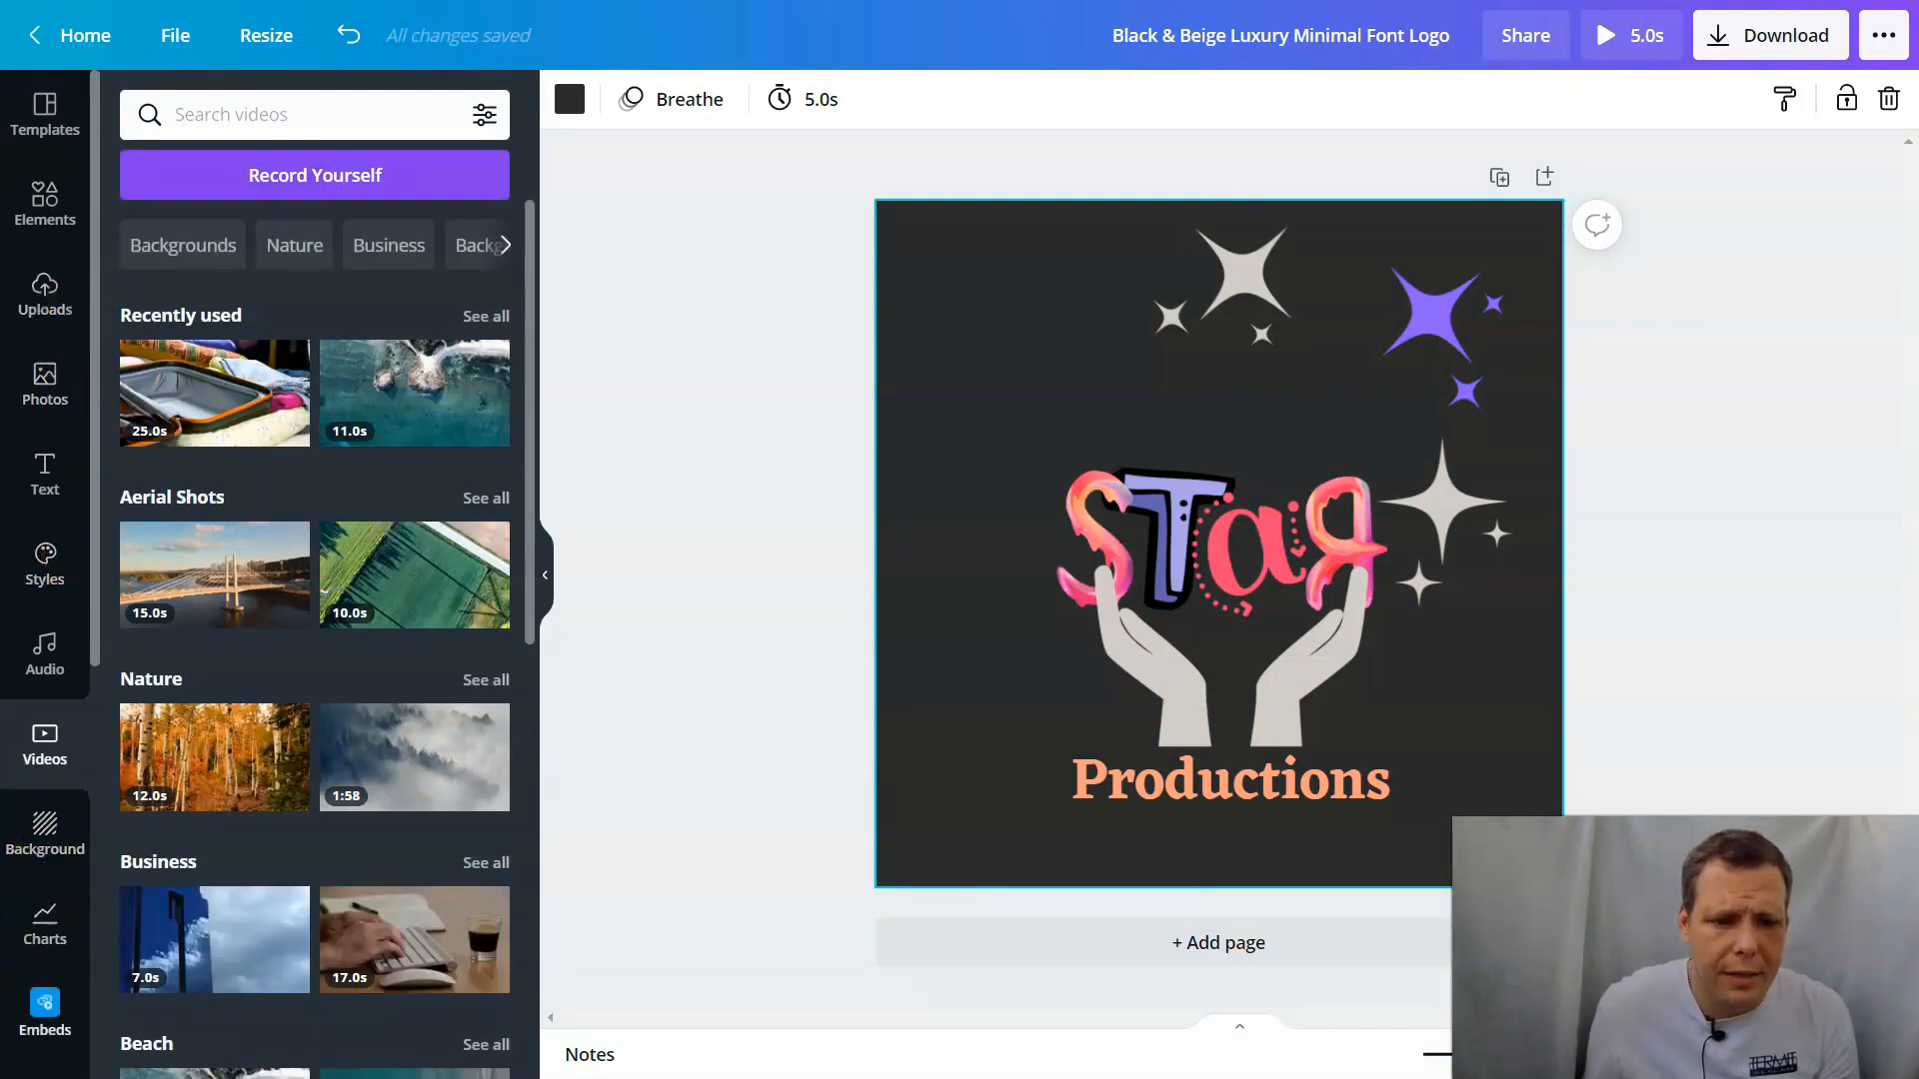
scroll(50, 580, down, 5)
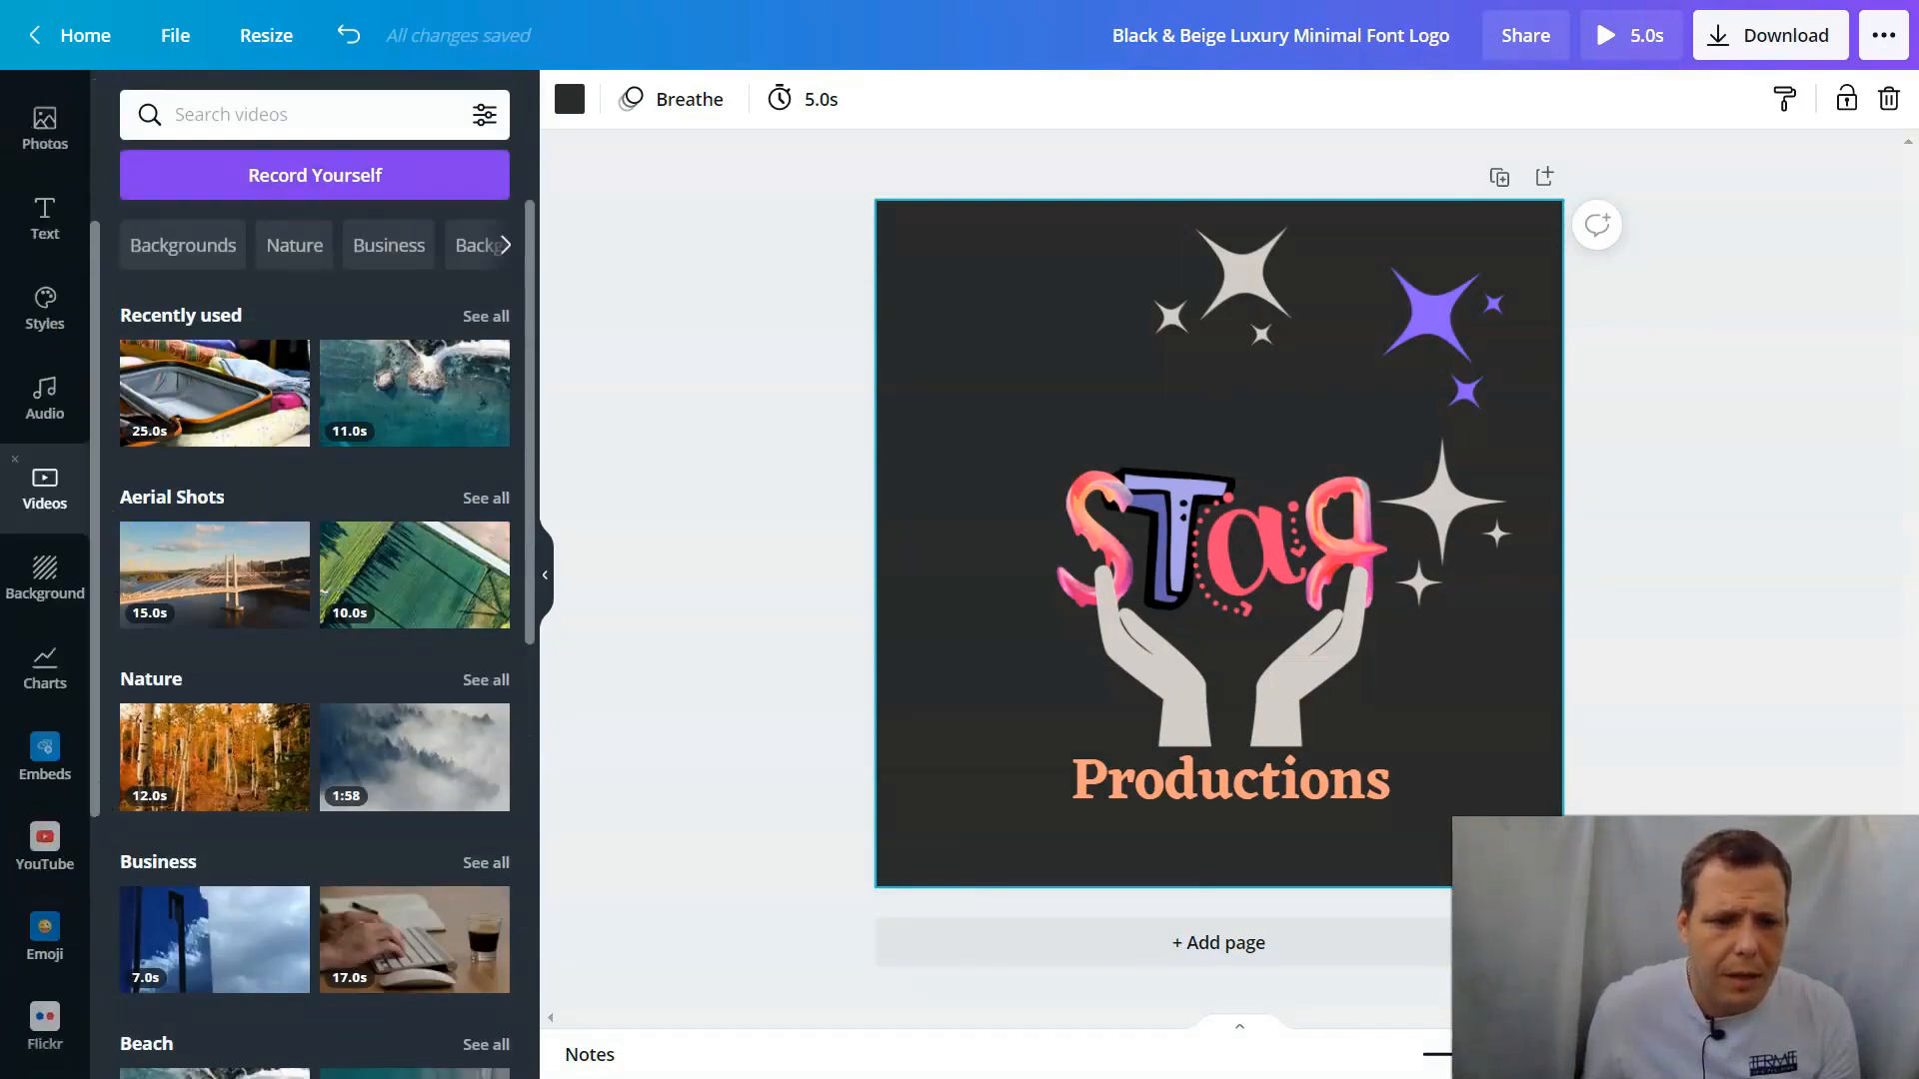
scroll(50, 599, down, 1)
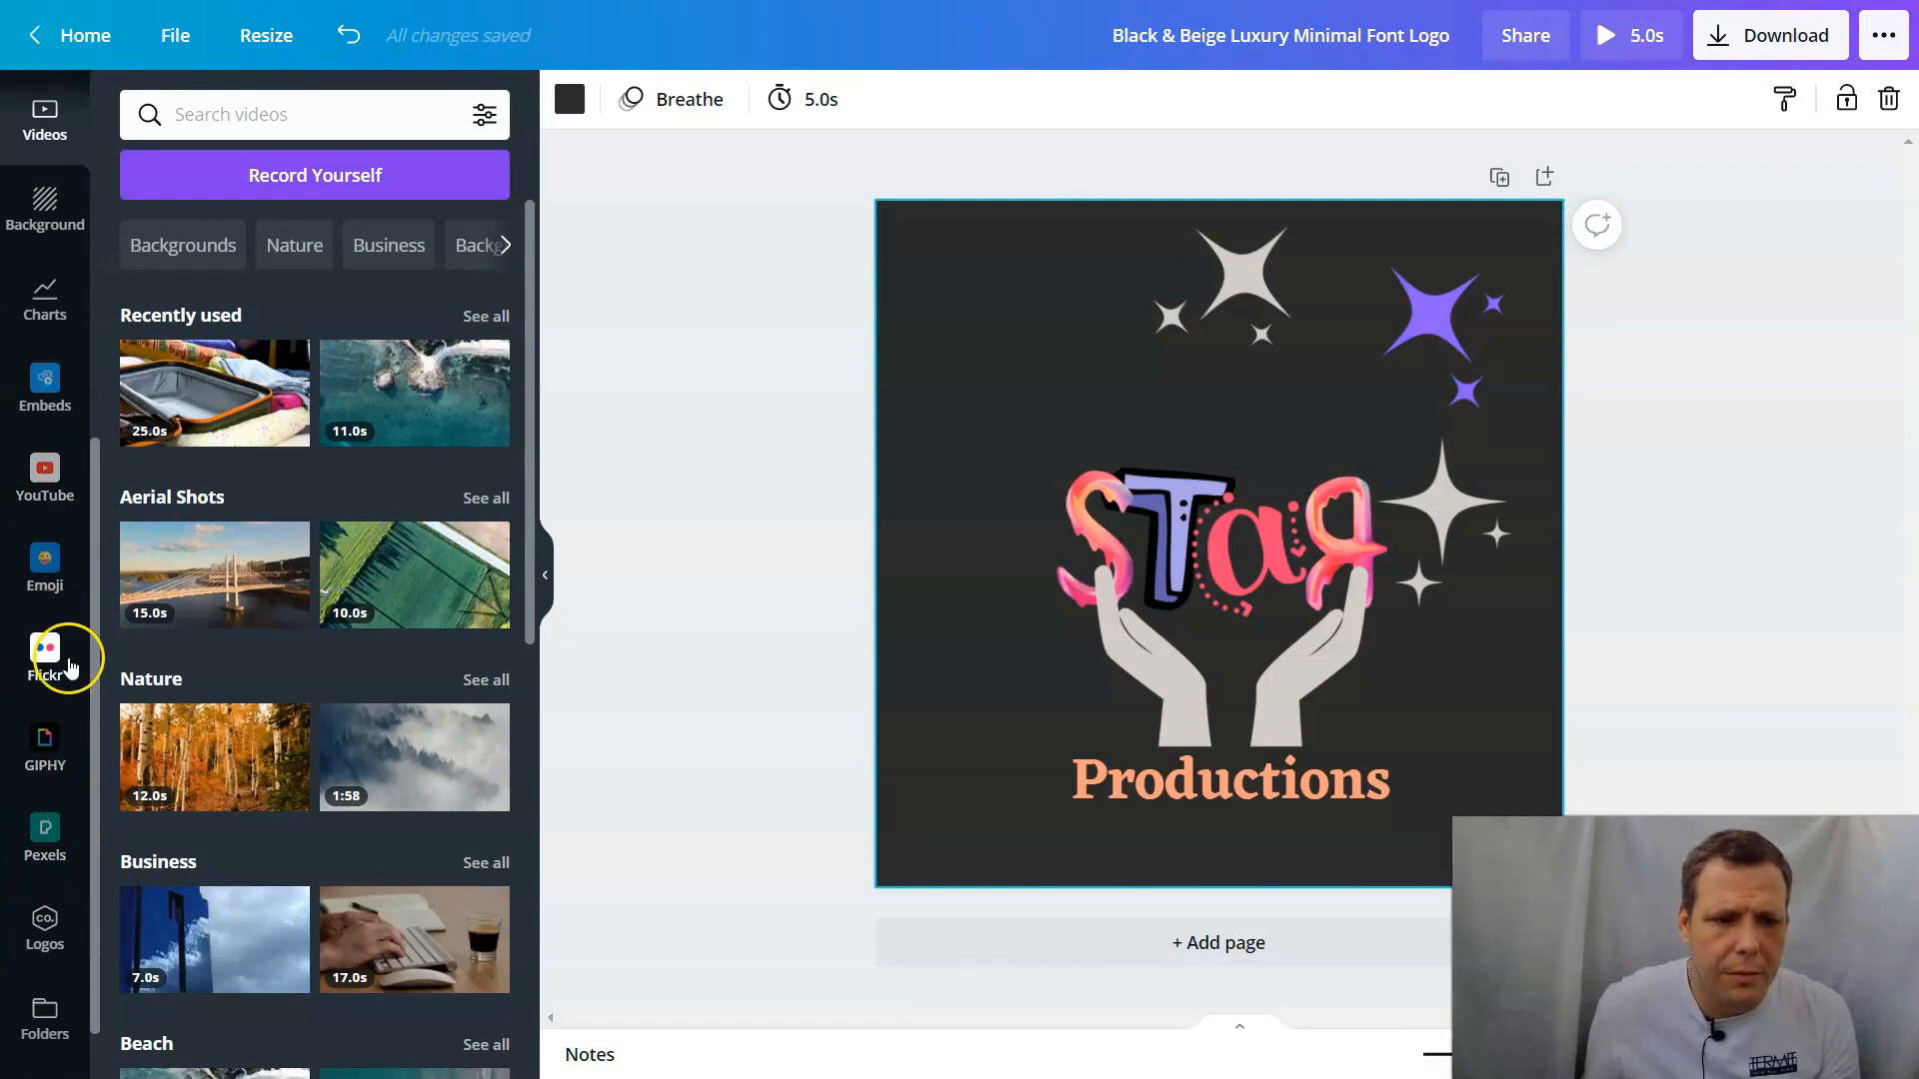
scroll(52, 480, down, 1)
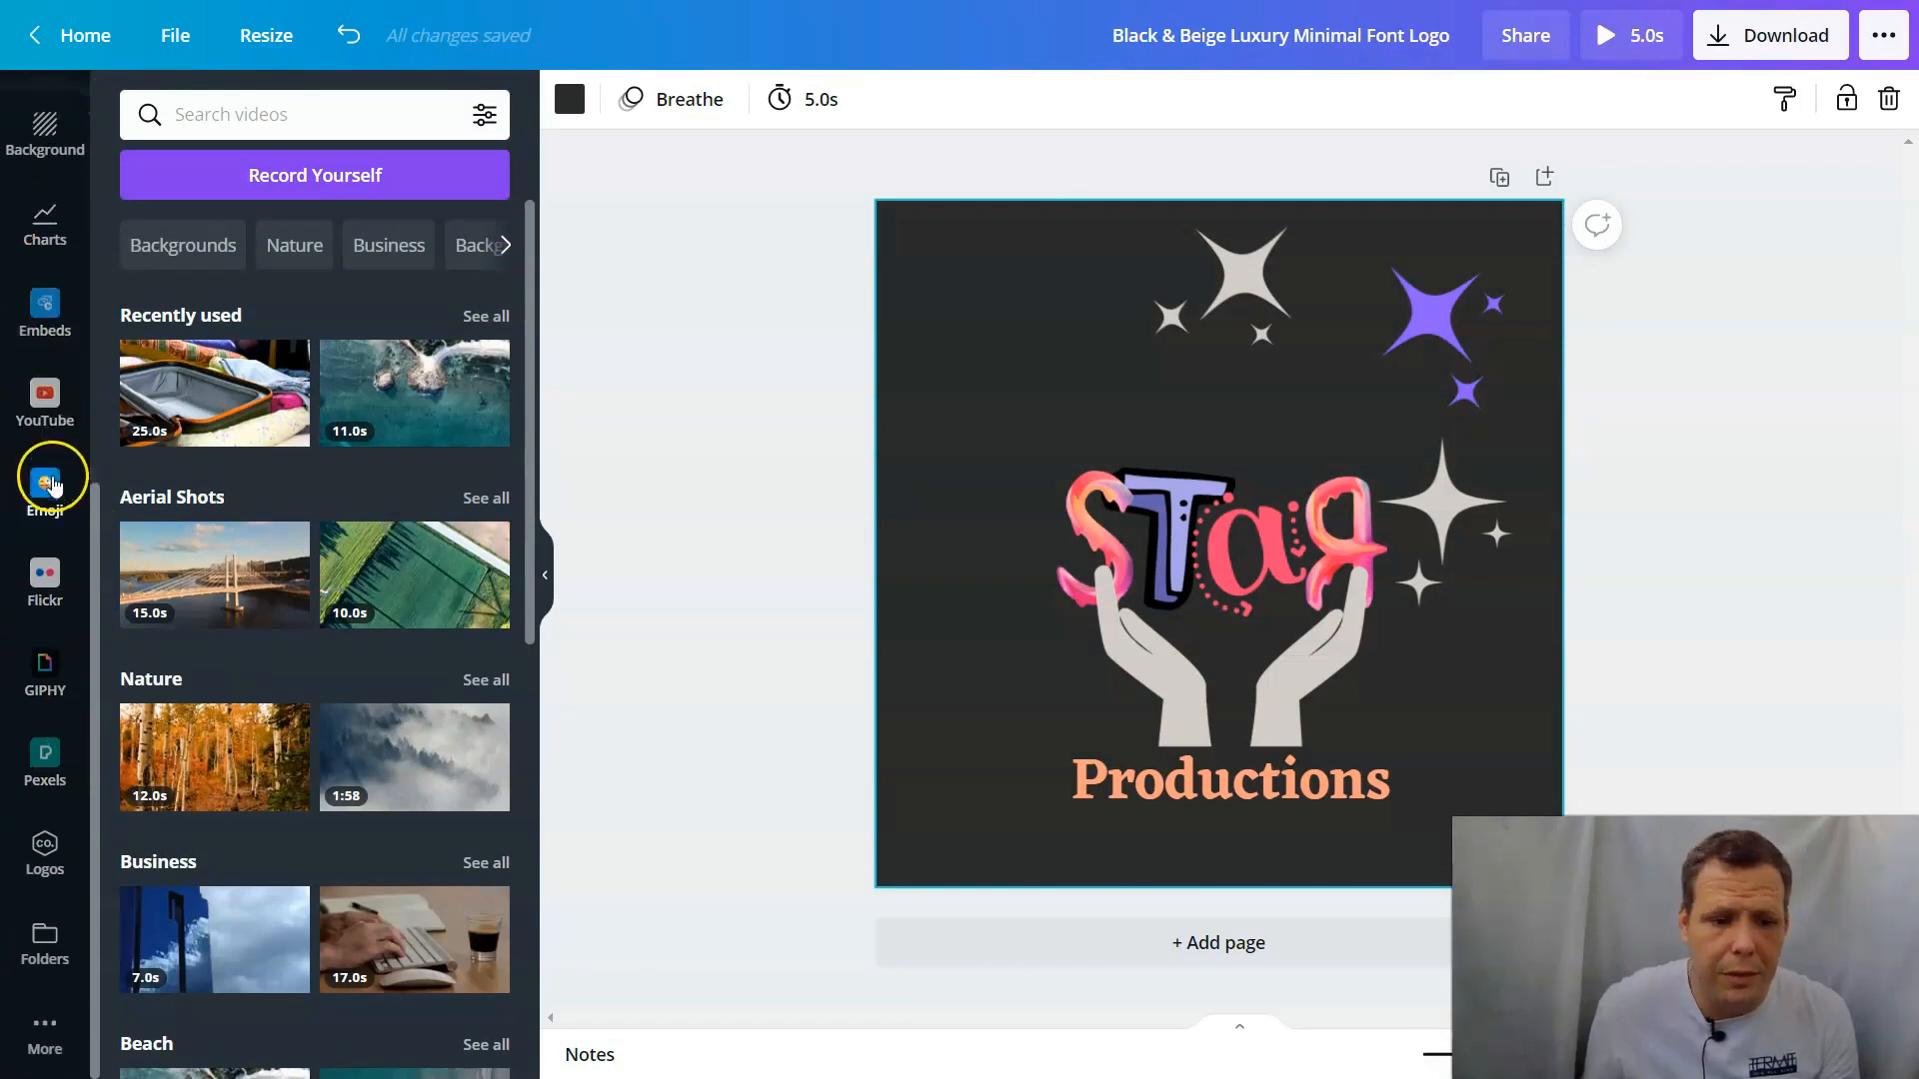
Step: Look through the available apps and integrations, the media embedding options, the uploaded images and the photo library
click(8, 1067)
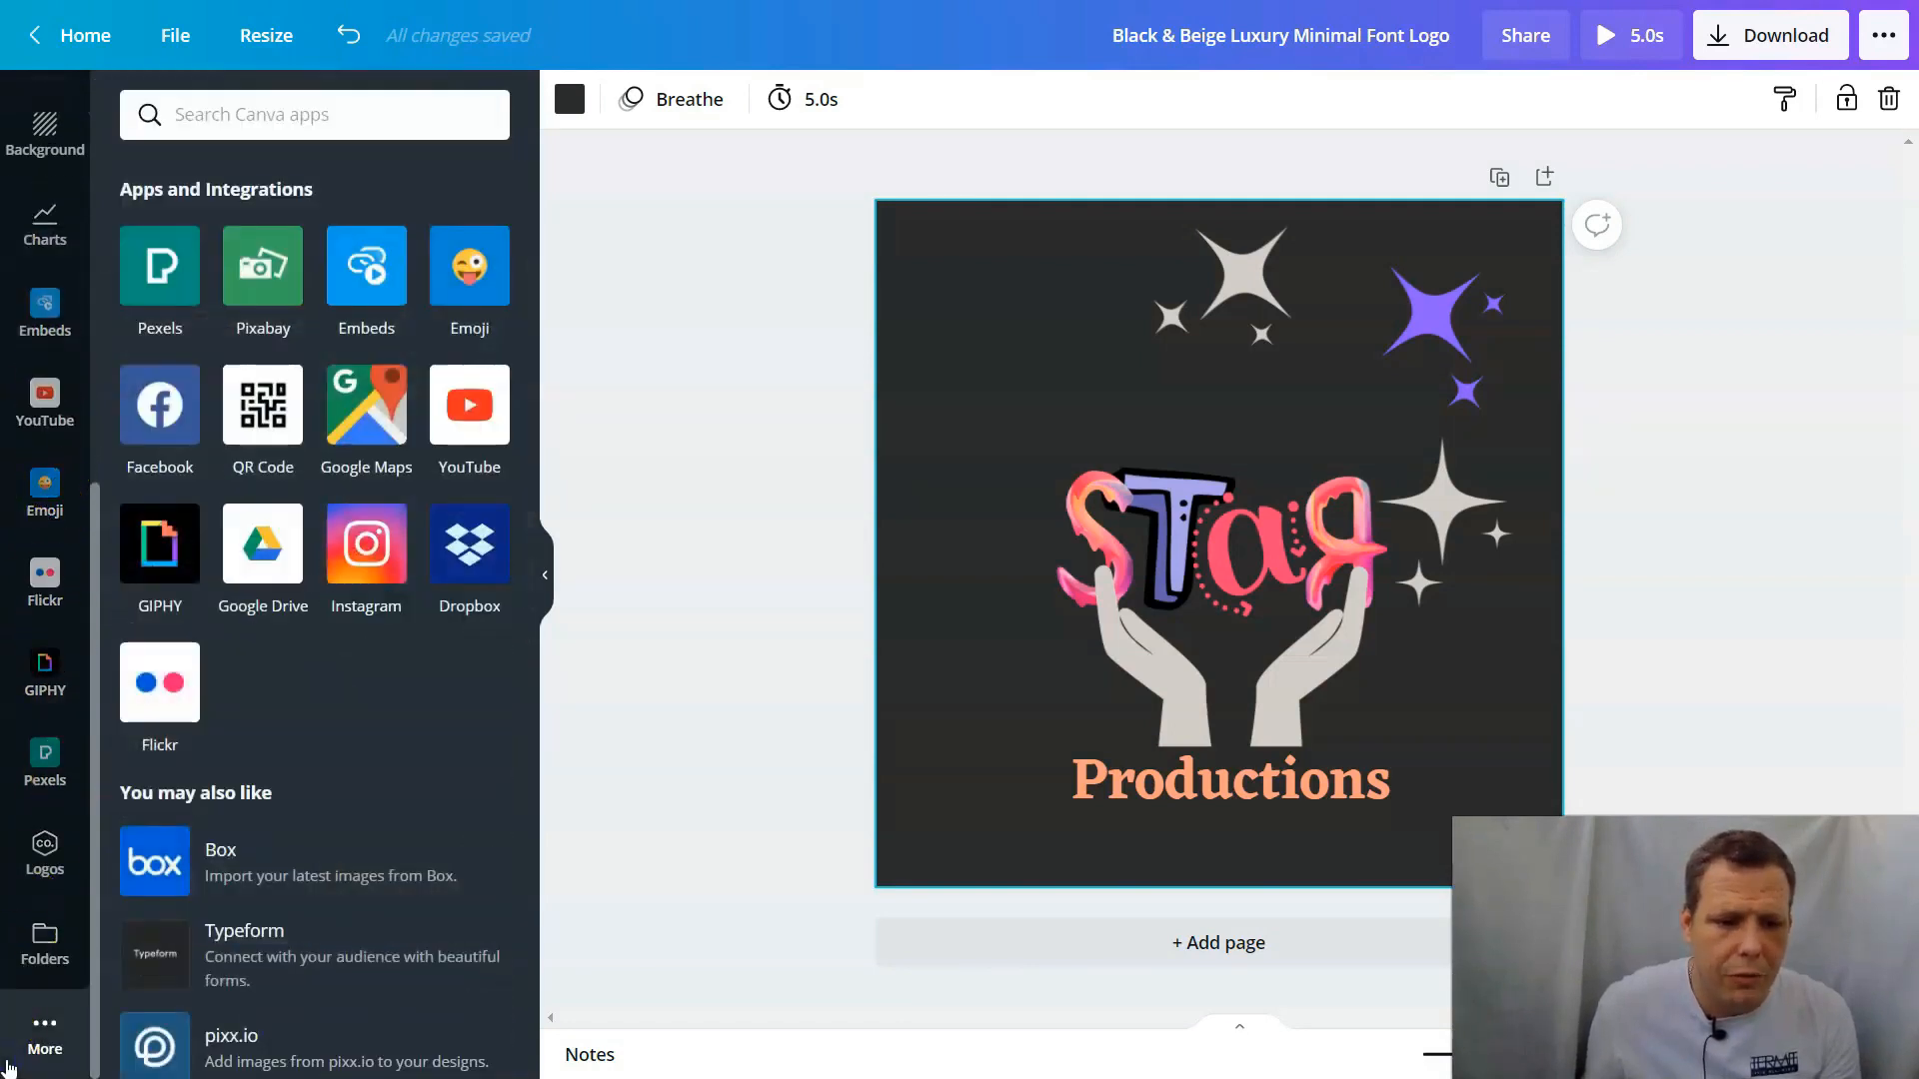
scroll(226, 702, down, 5)
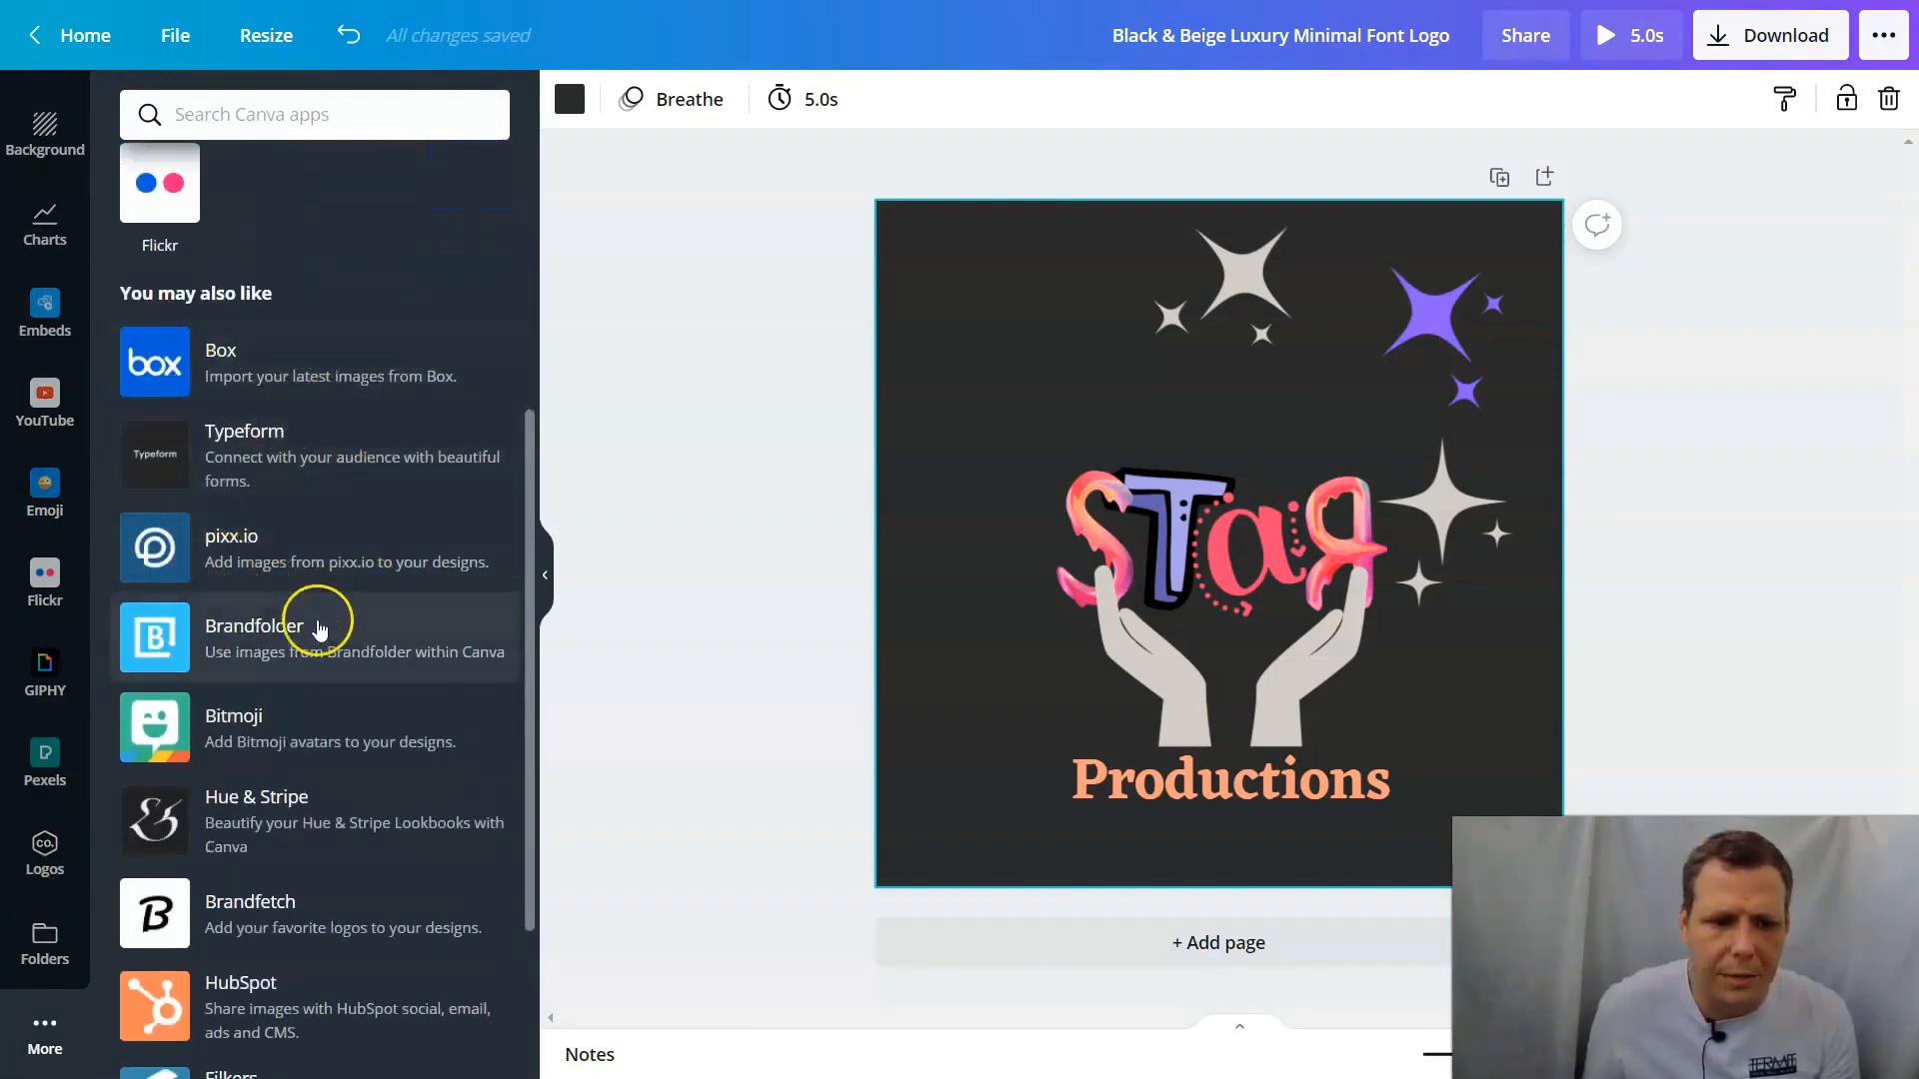
scroll(319, 639, down, 3)
scroll(346, 548, up, 8)
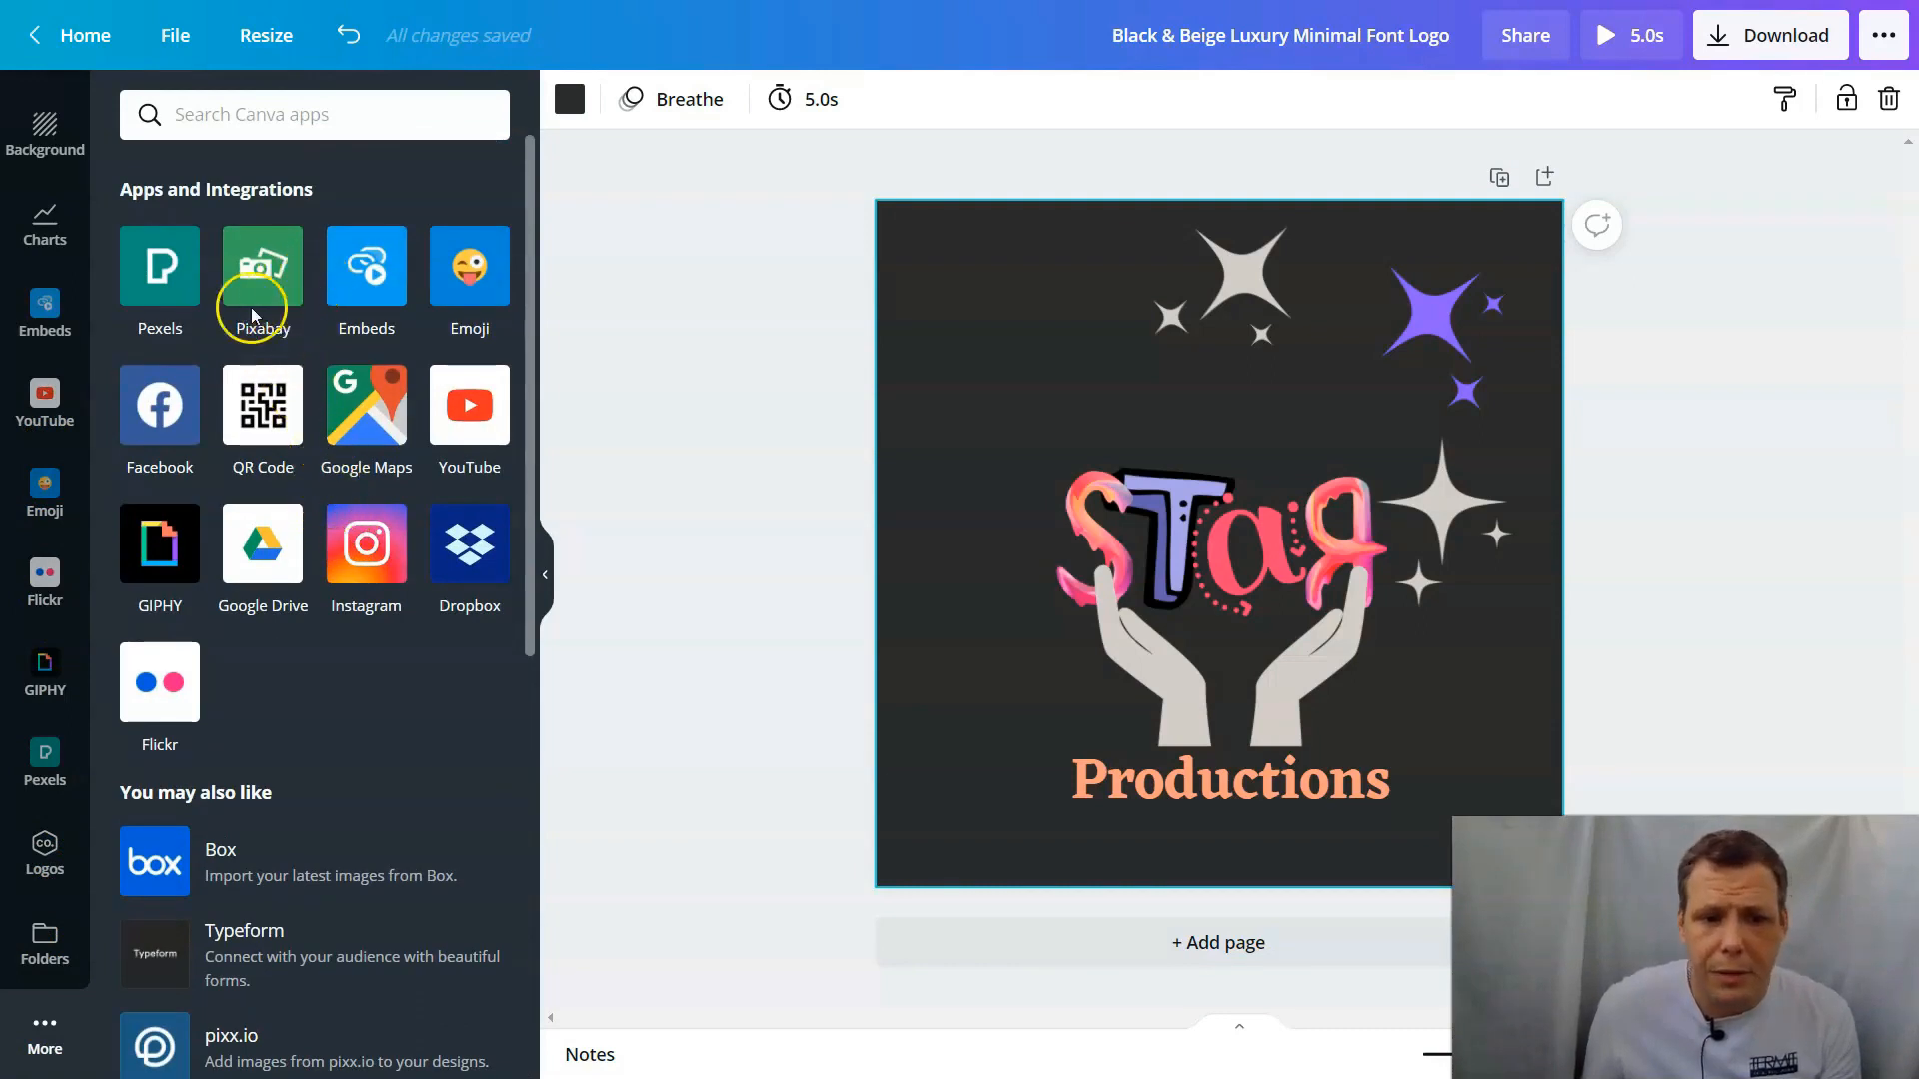
click(388, 308)
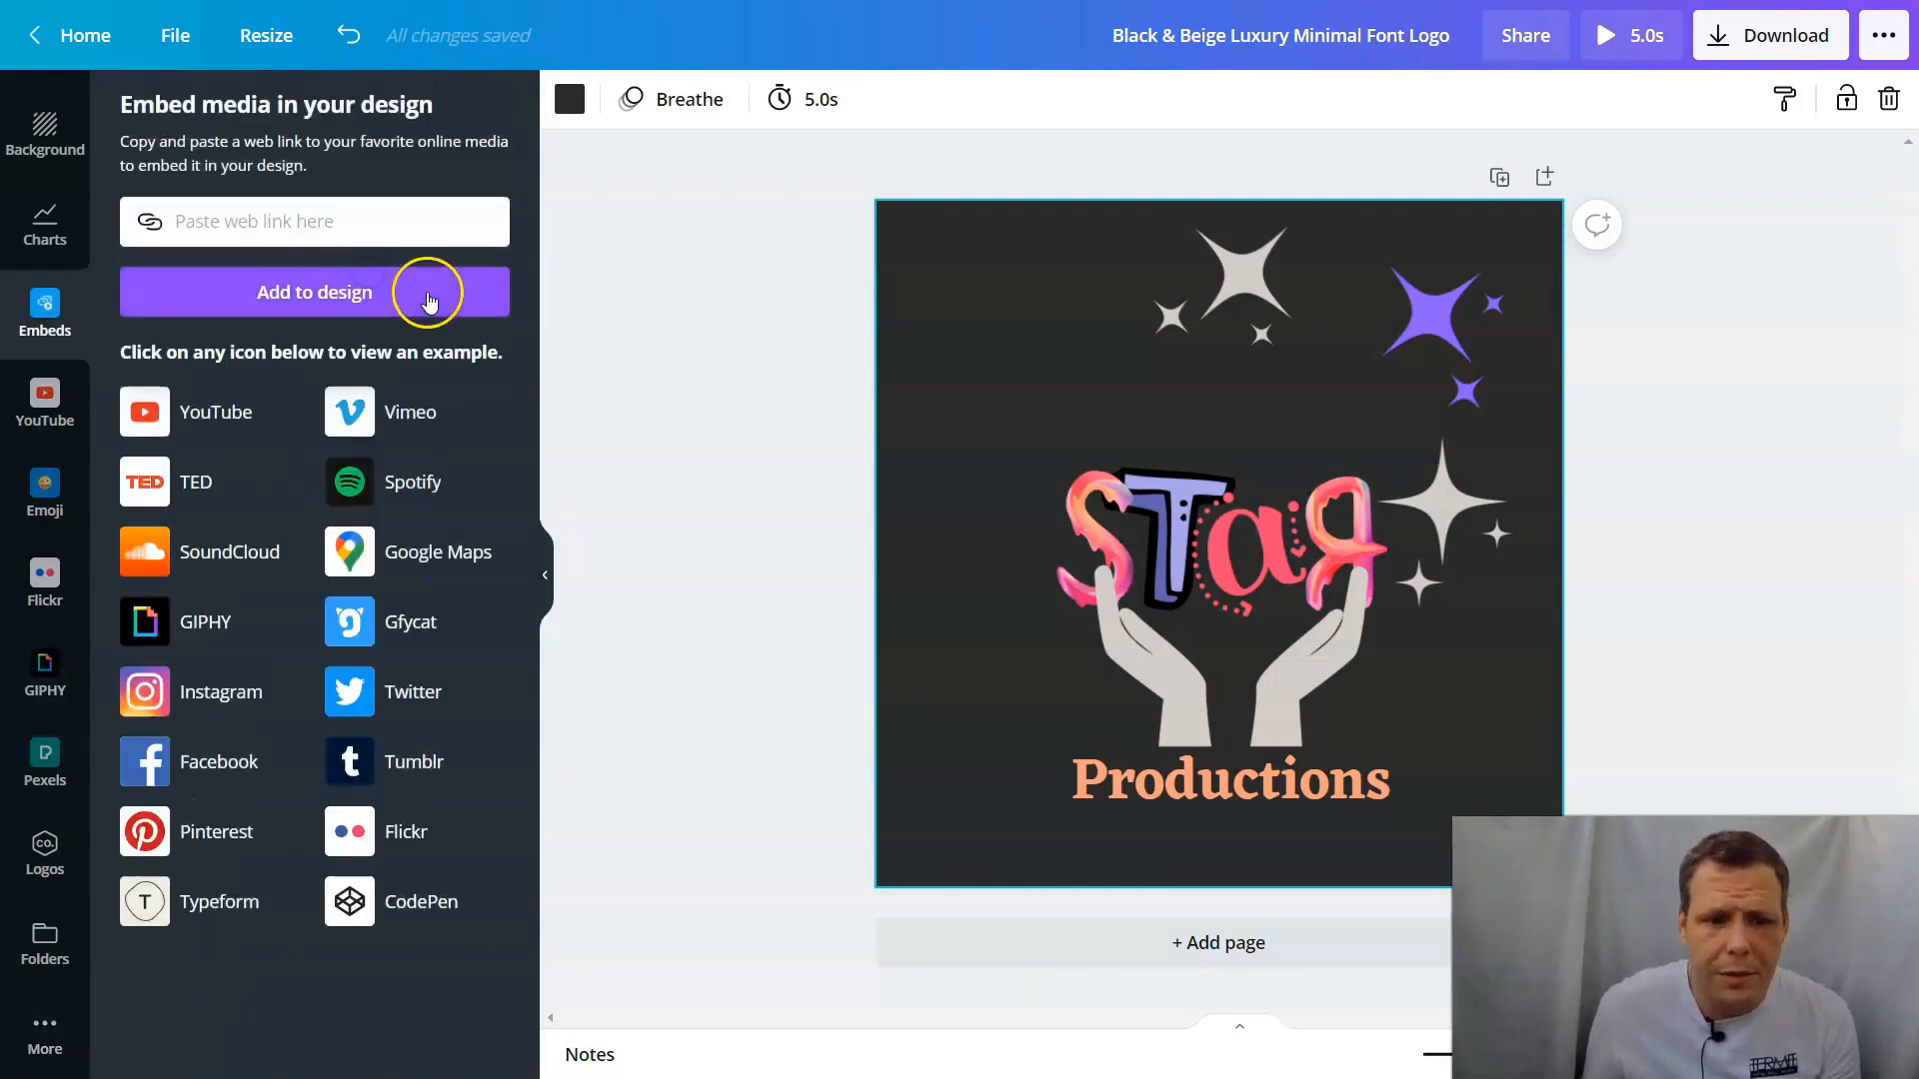
click(268, 222)
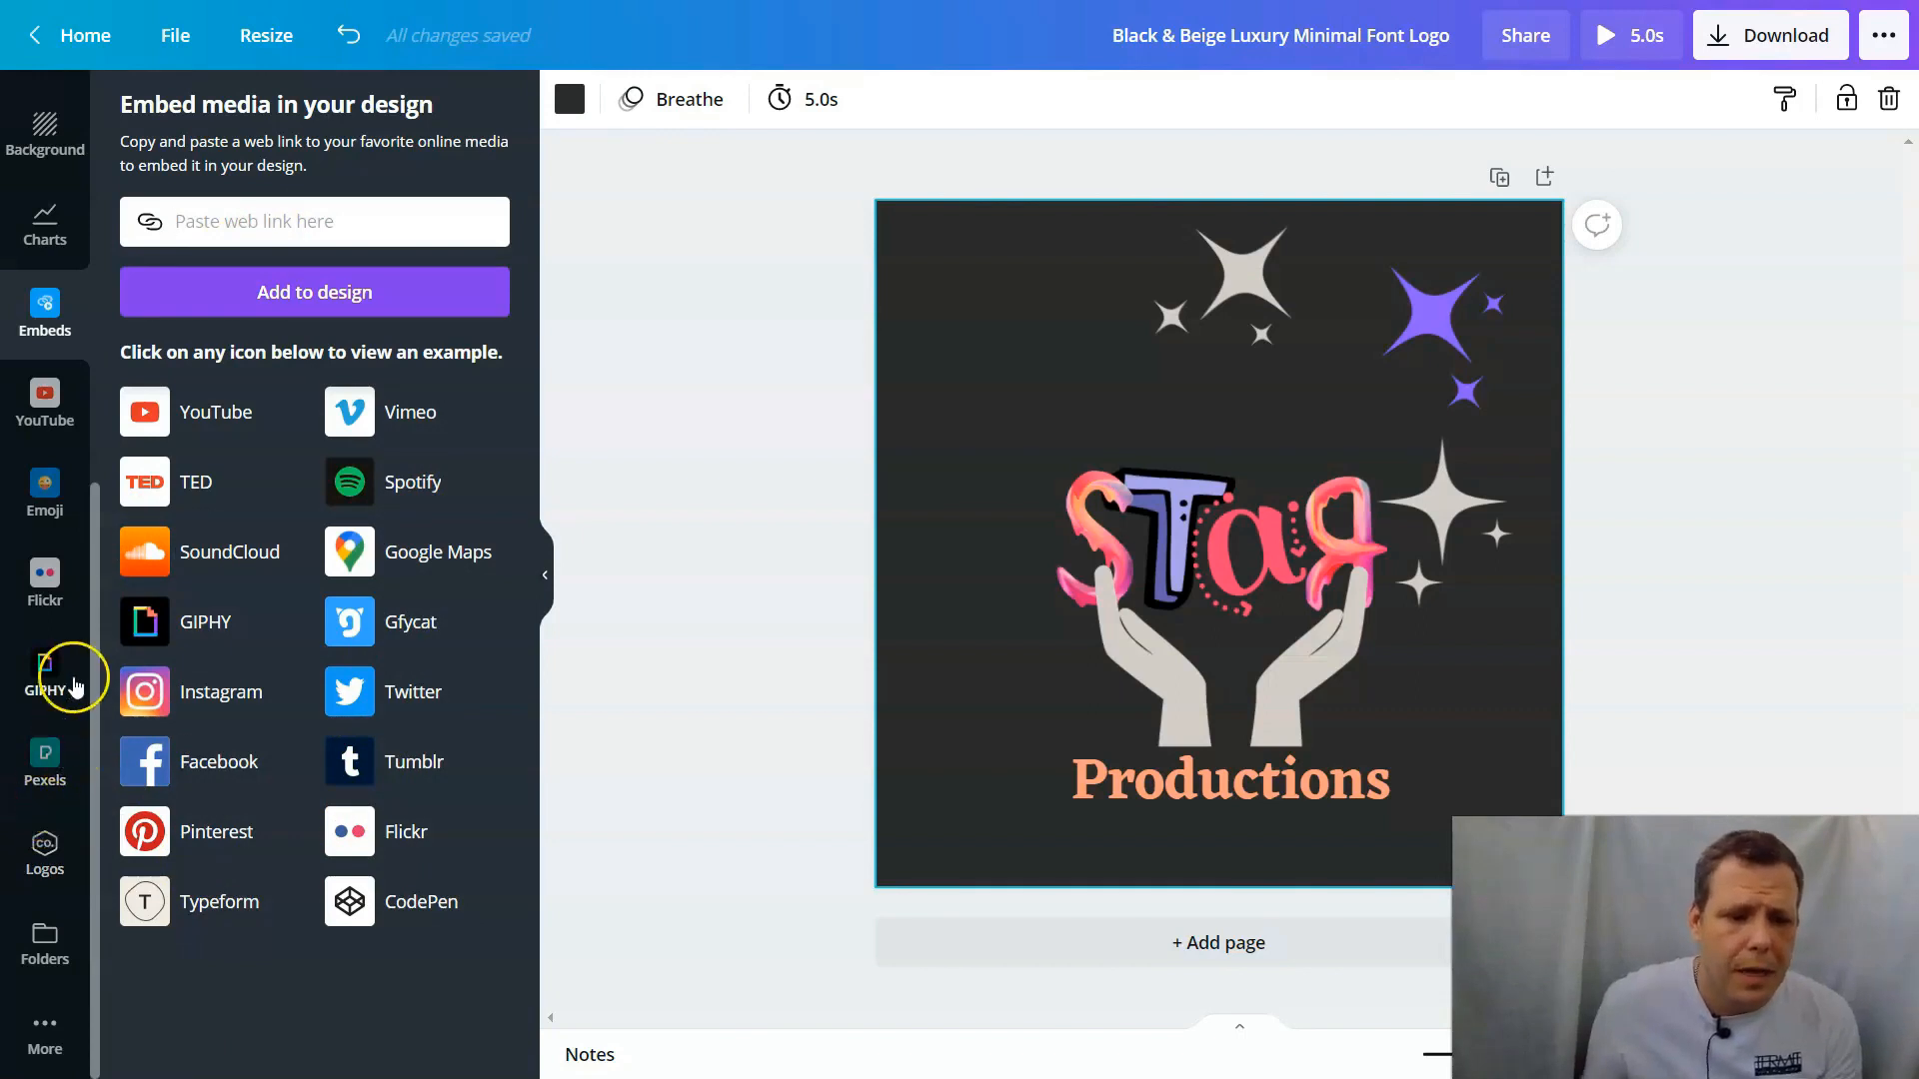
scroll(62, 332, up, 7)
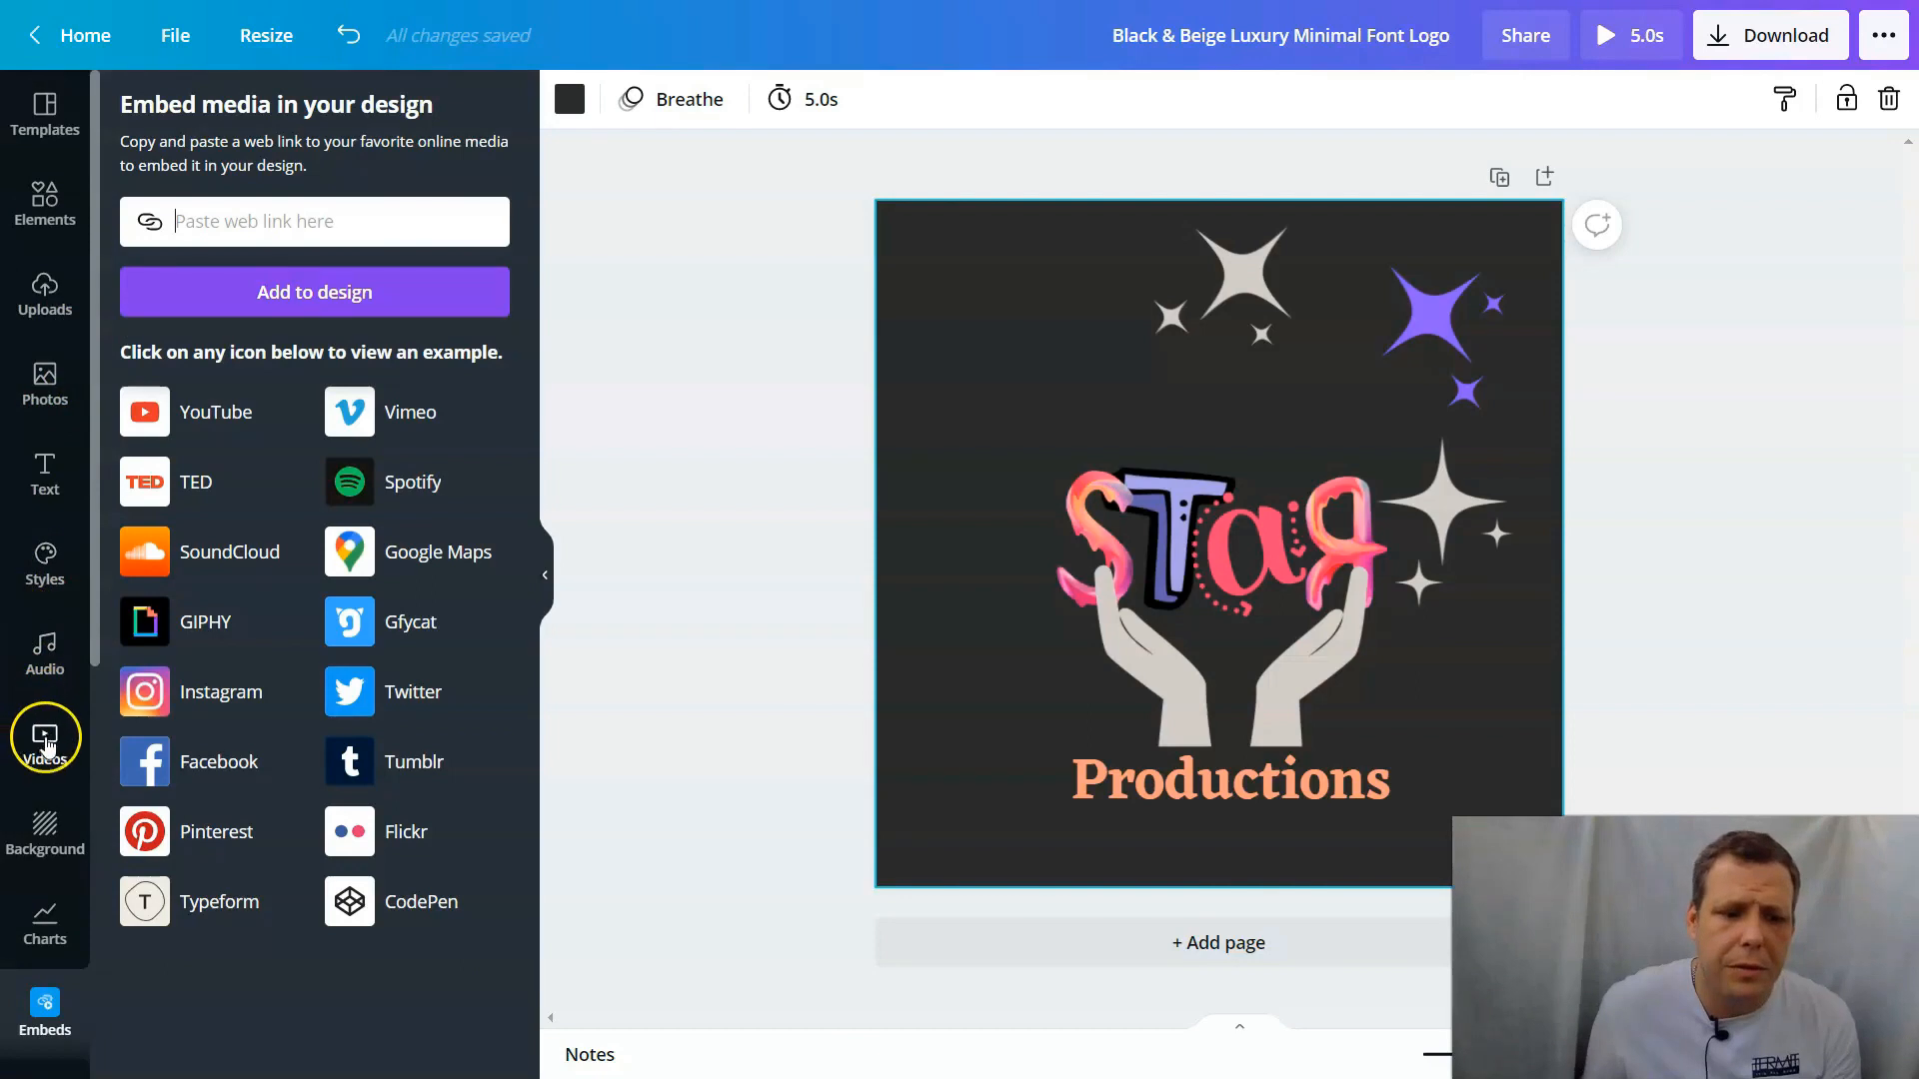
click(40, 295)
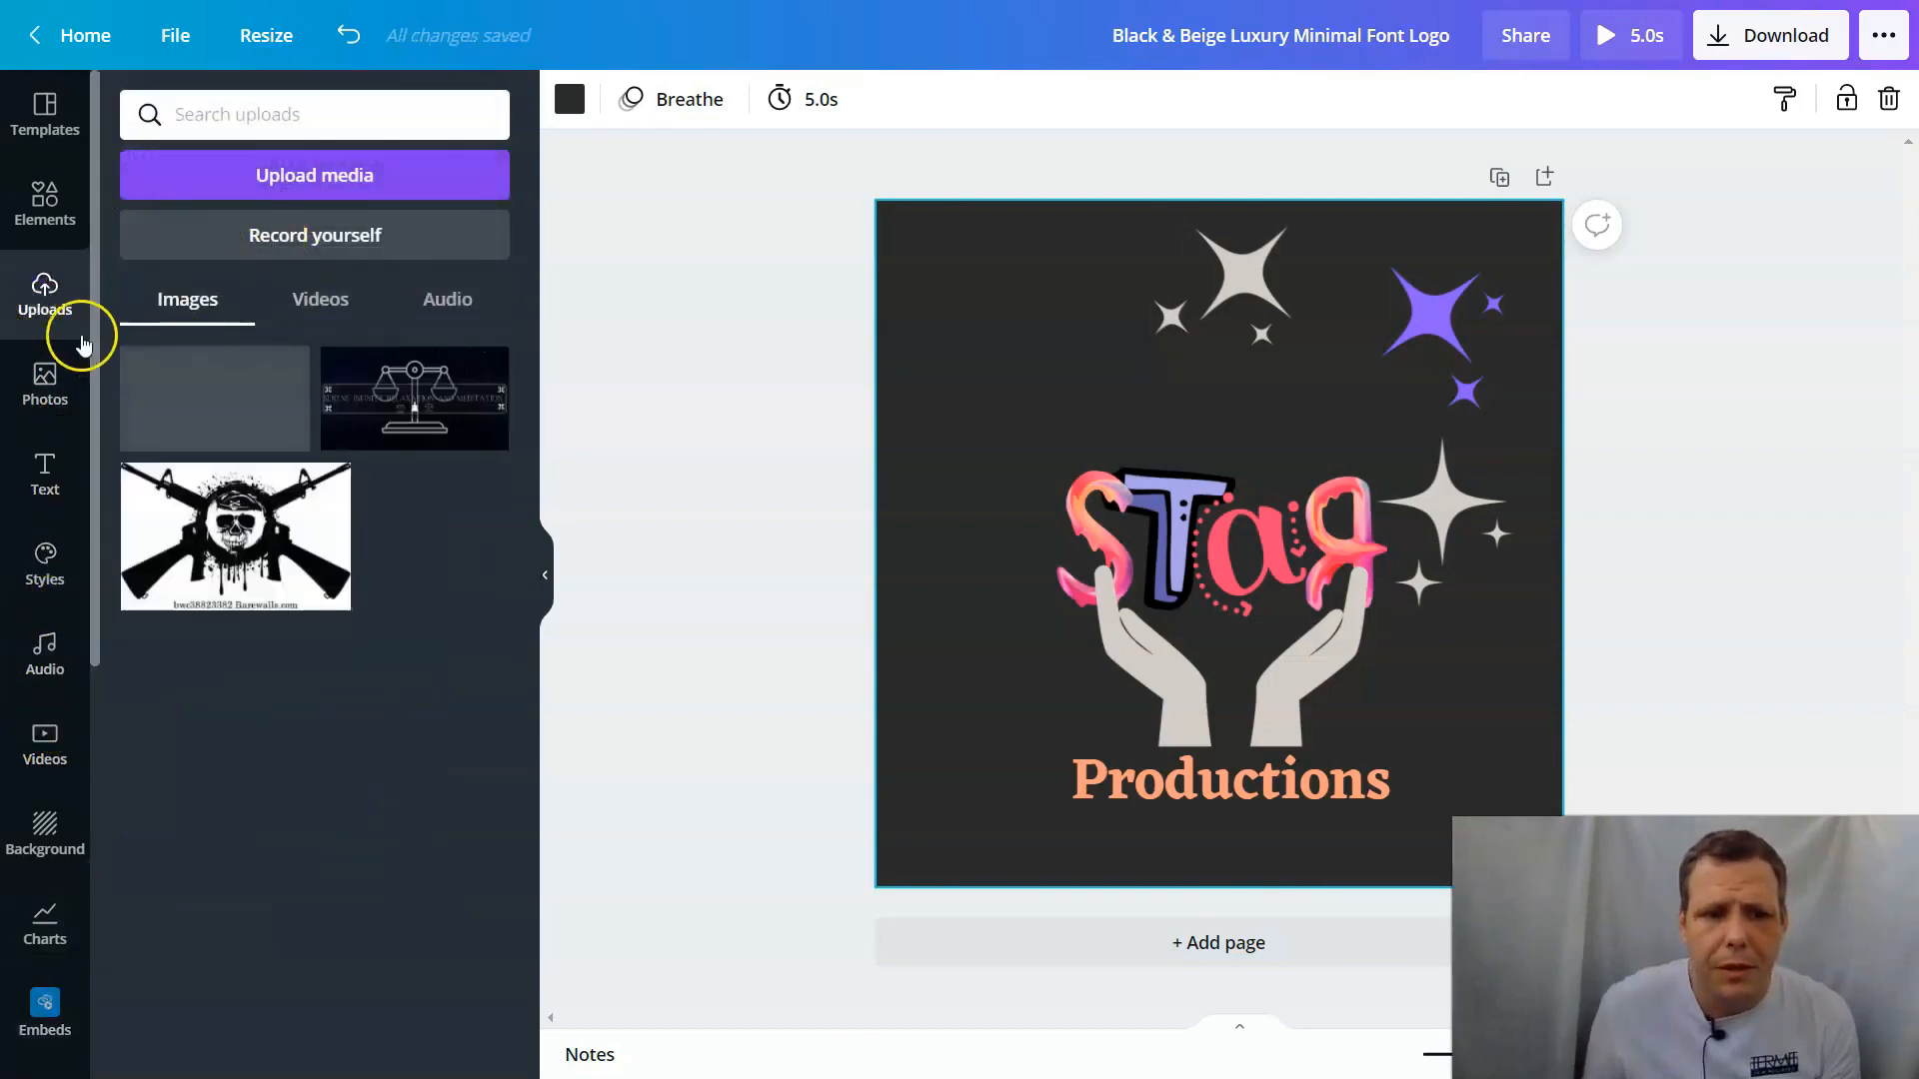
click(45, 384)
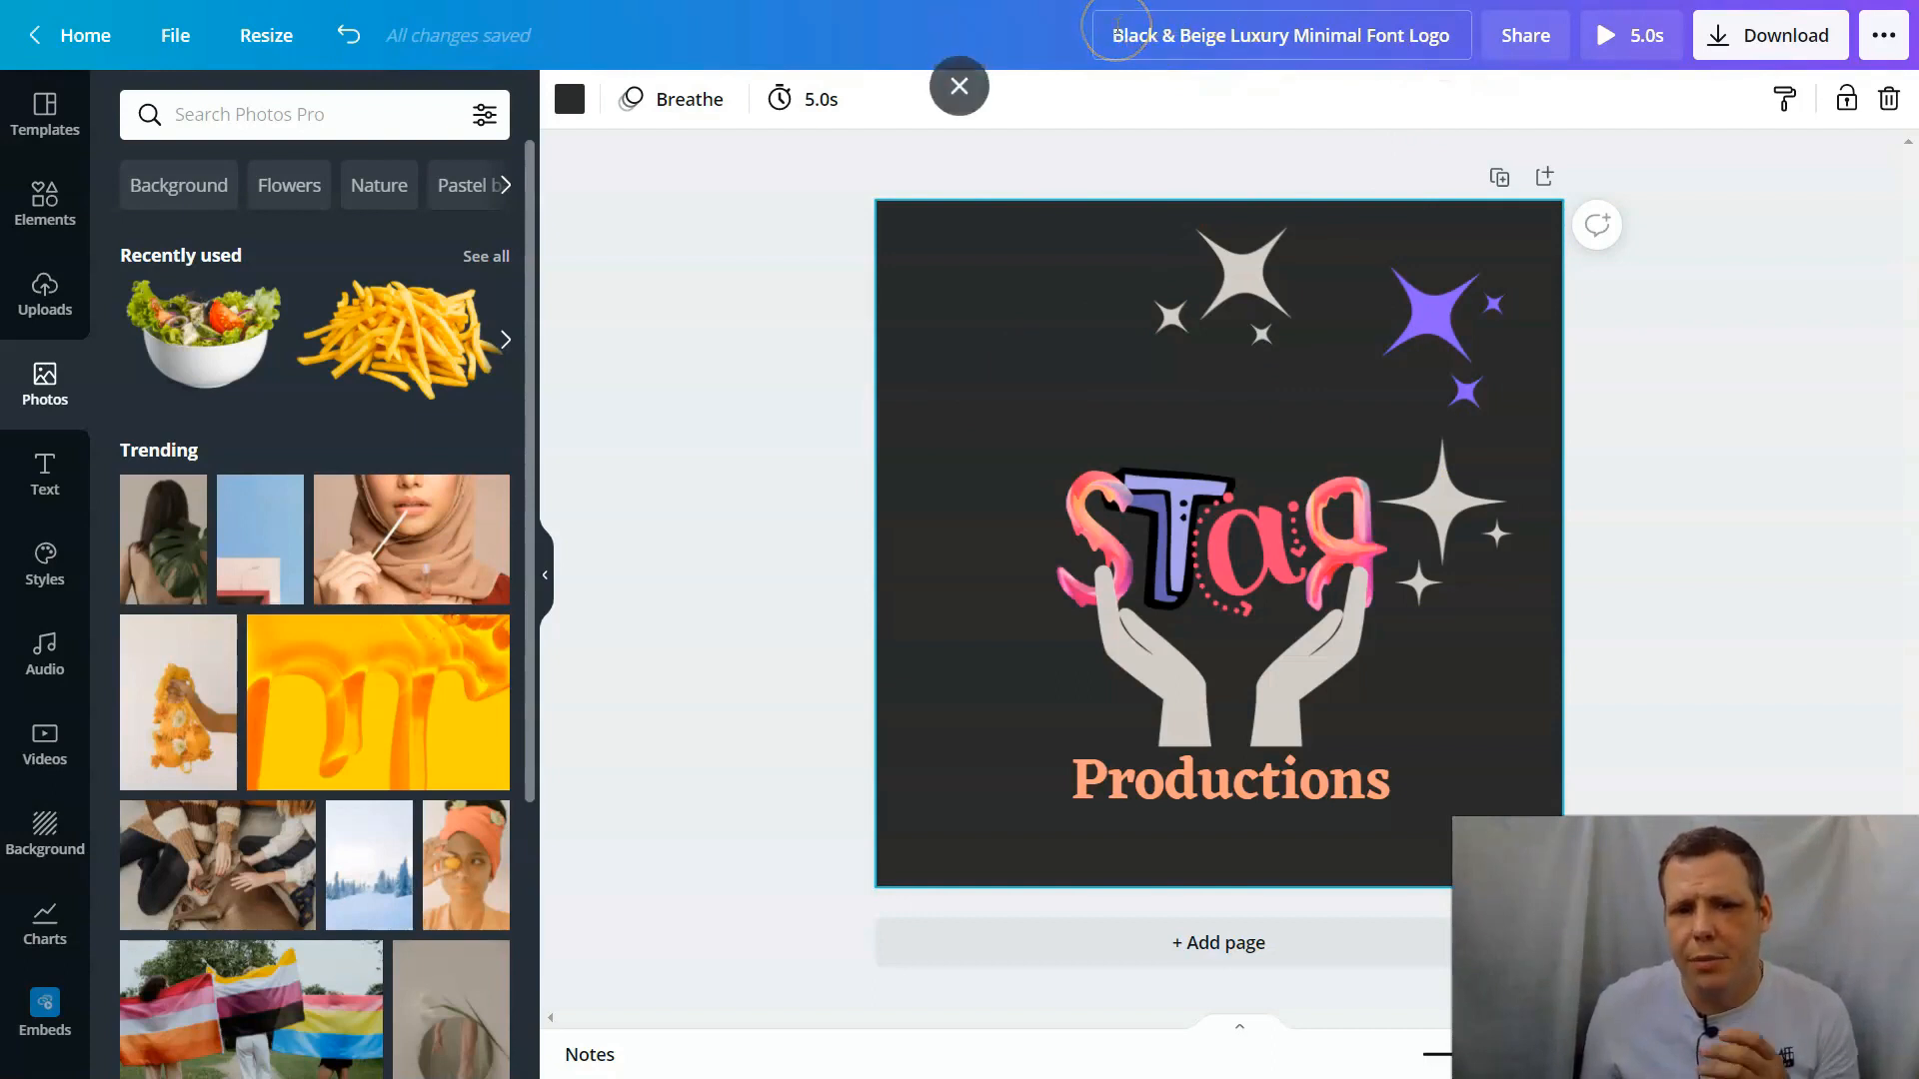
Step: Rename the design as Star product logo
drag(1107, 37, 1396, 35)
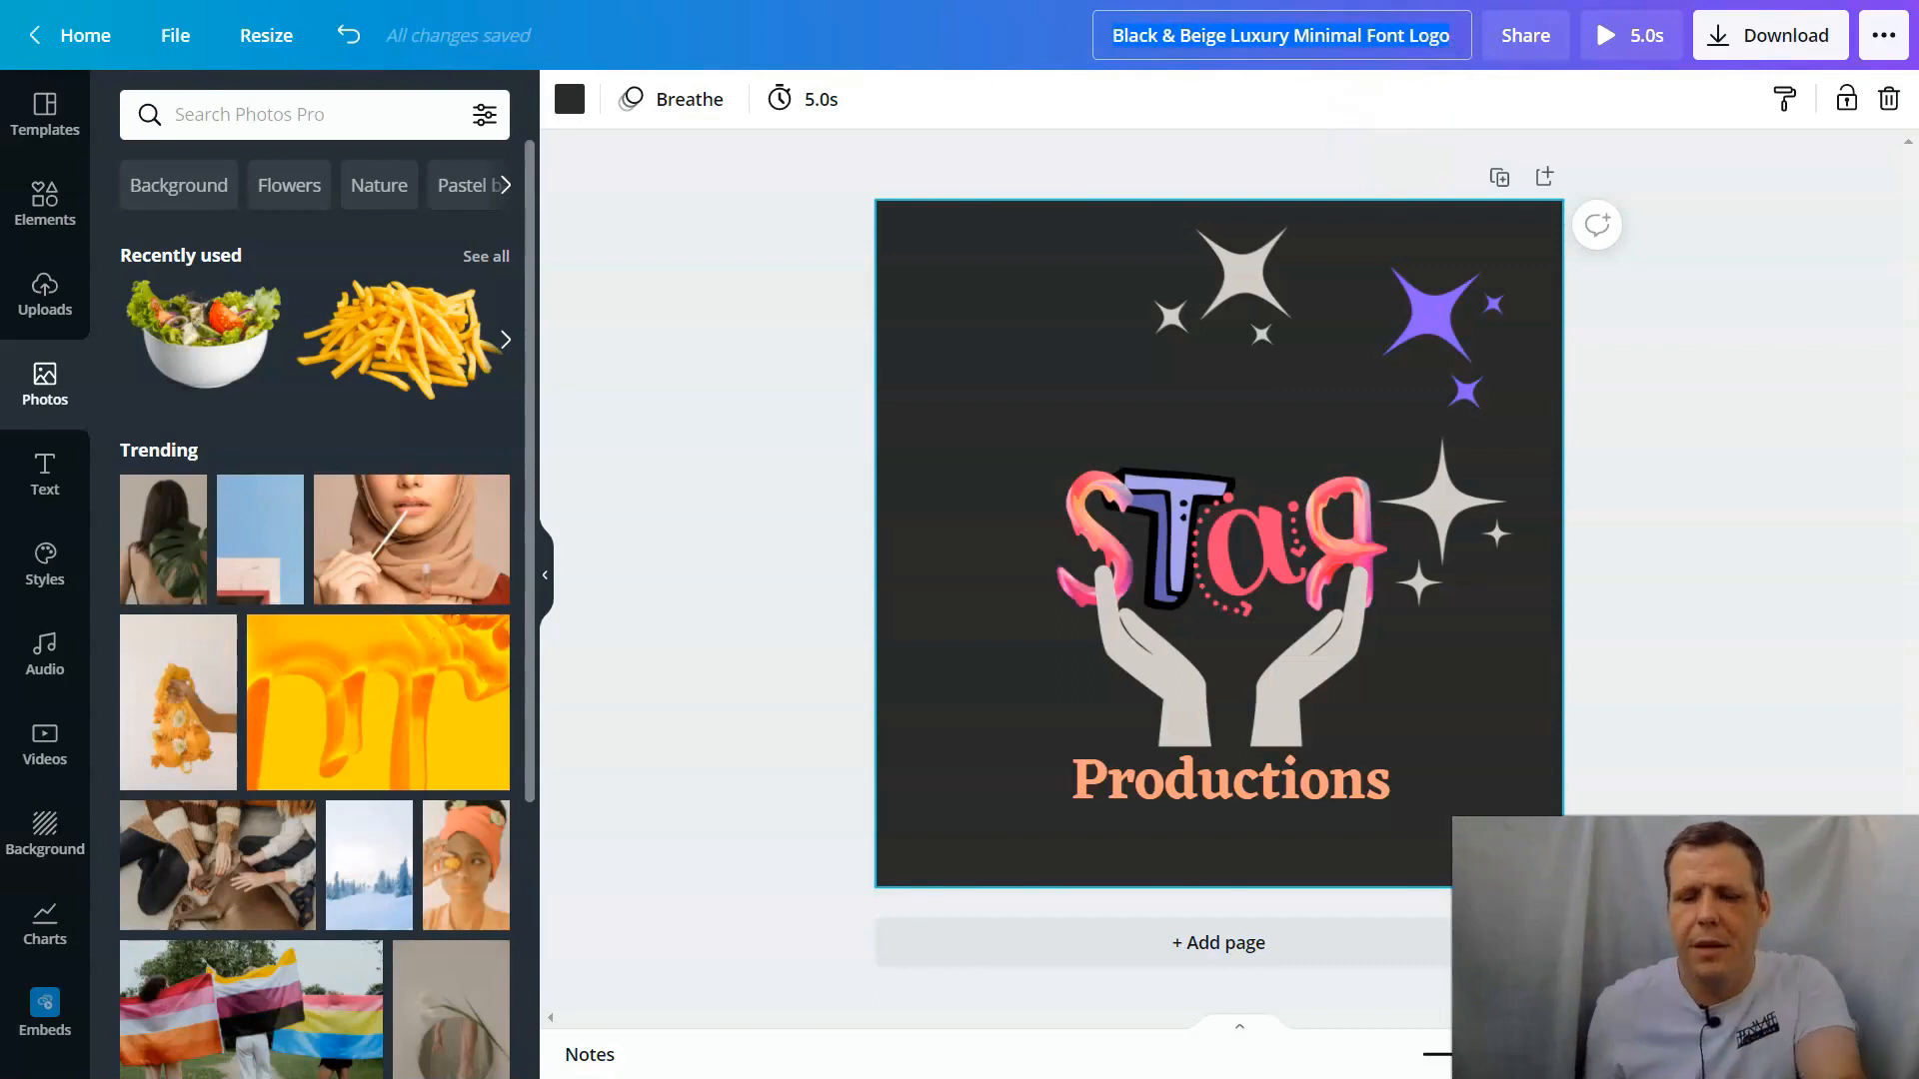
key(BackSpace)
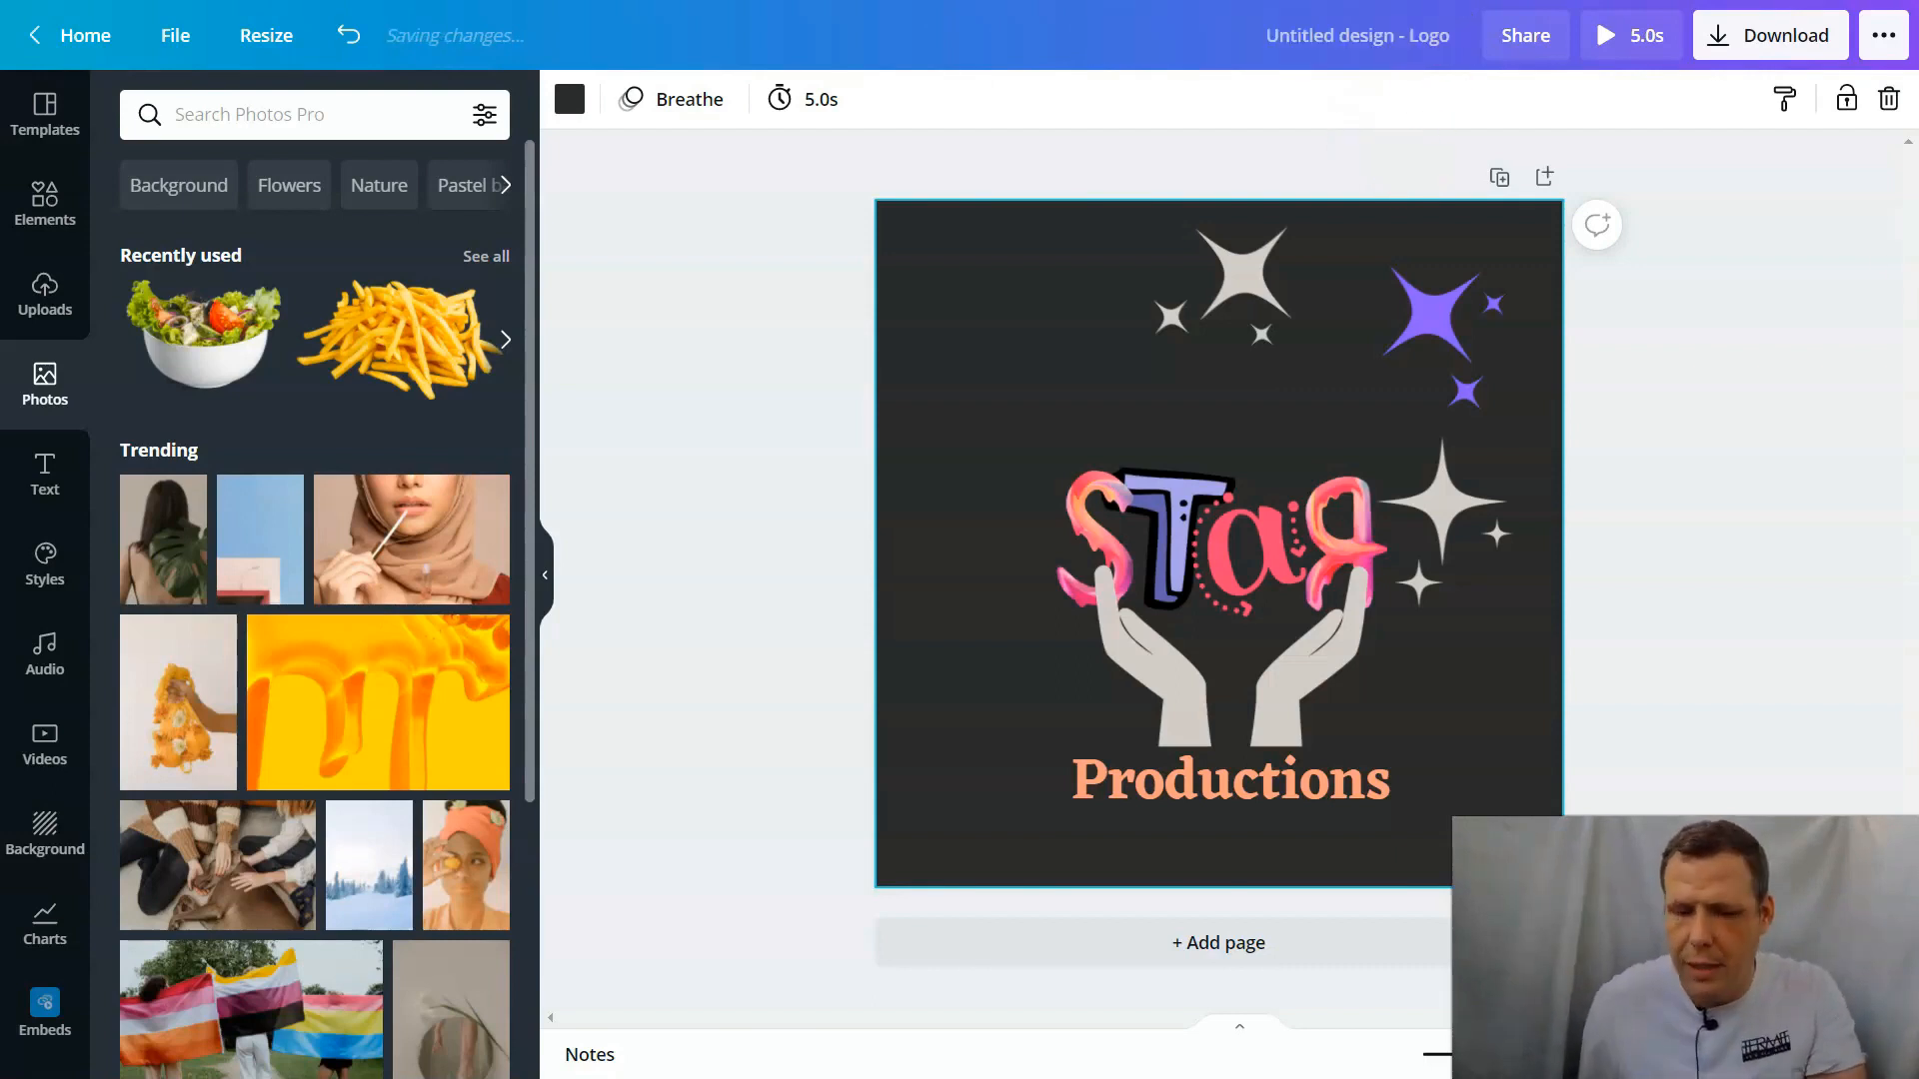
right_click(1799, 1059)
click(1710, 310)
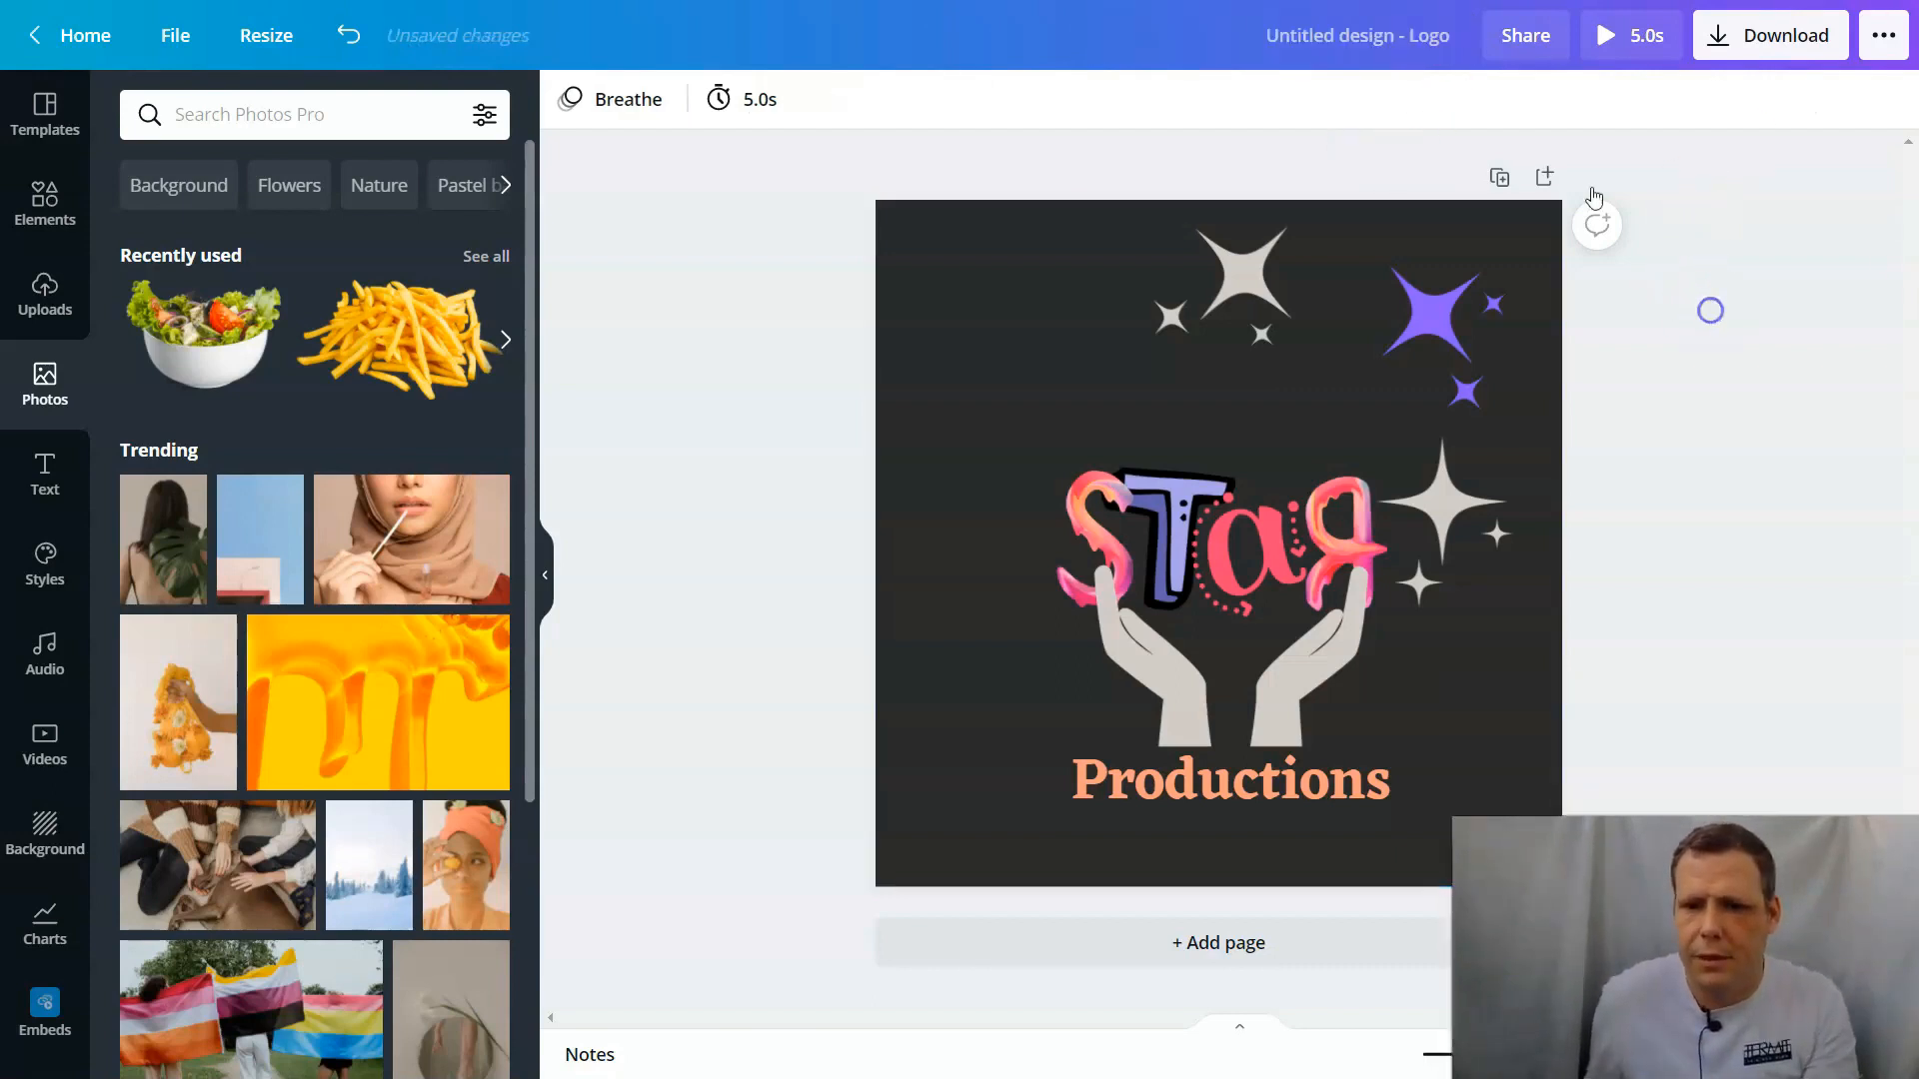
text(Star)
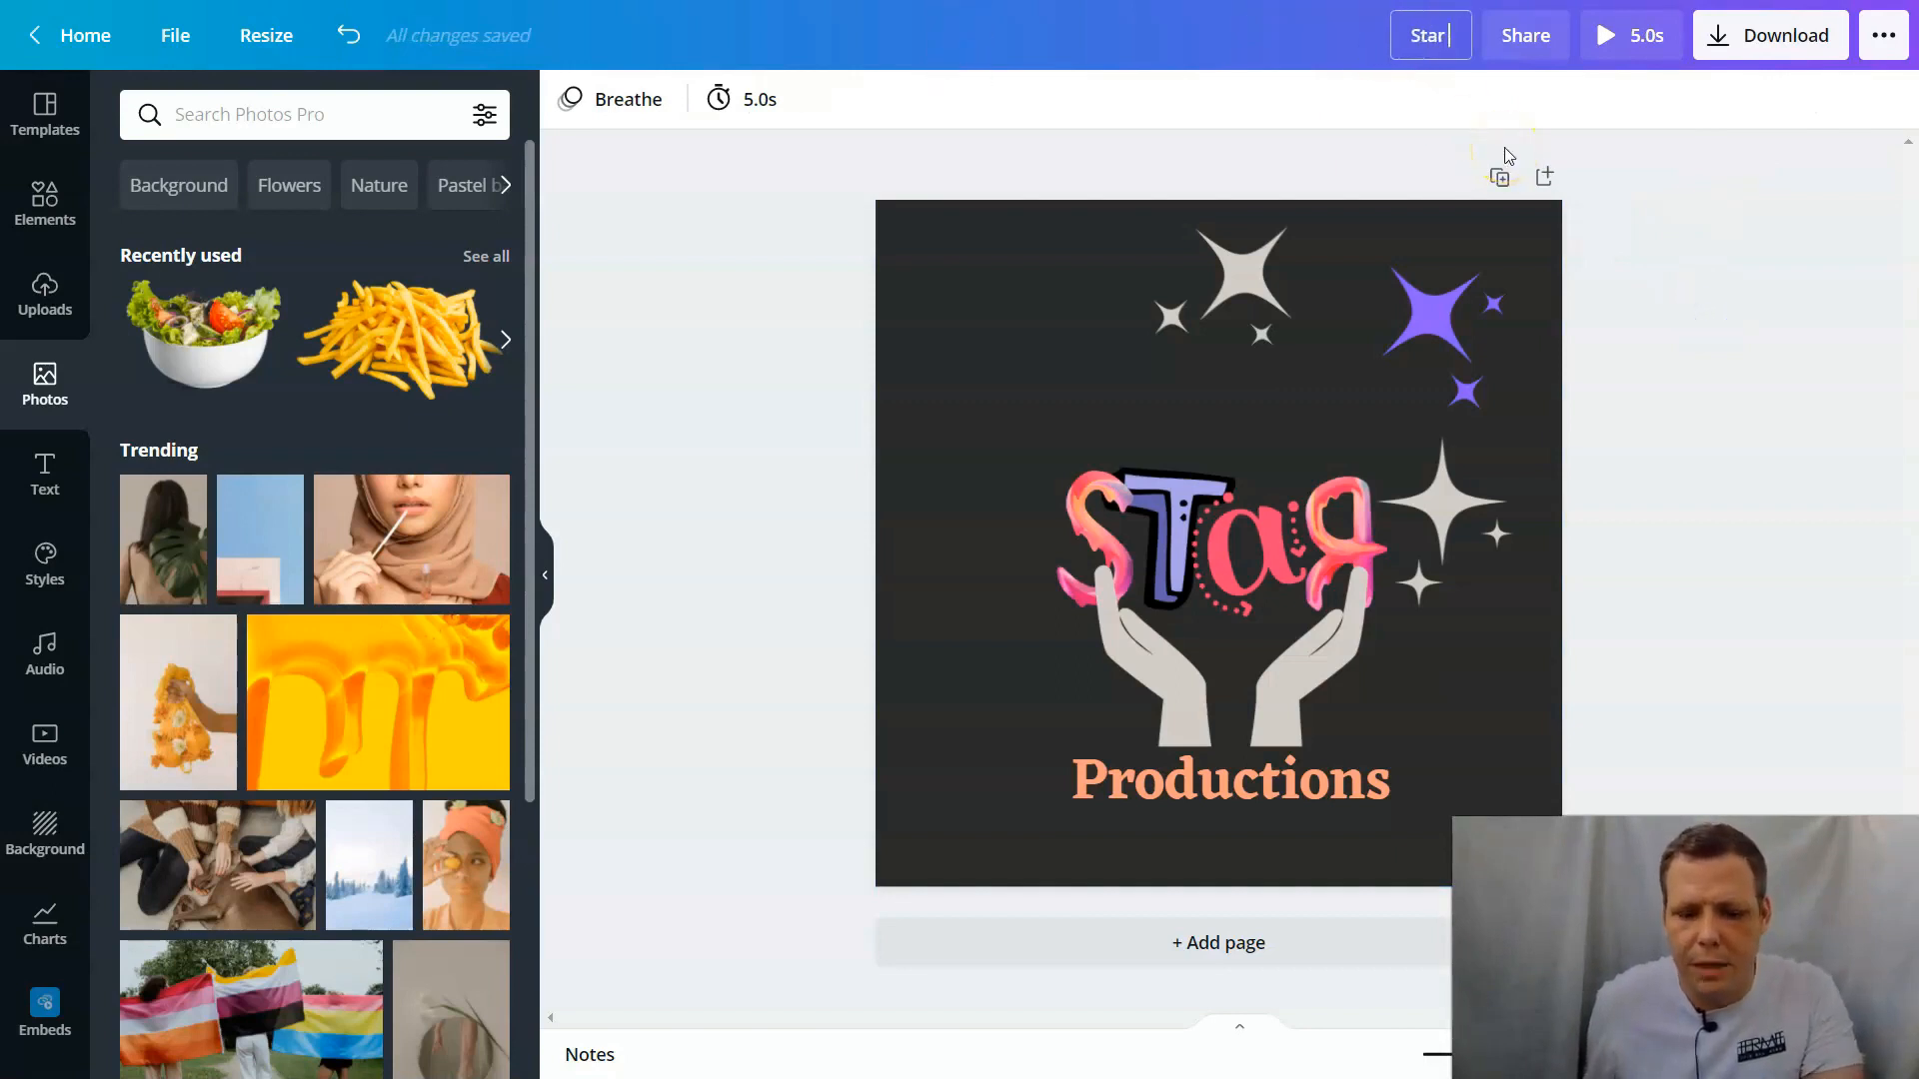
text( produ)
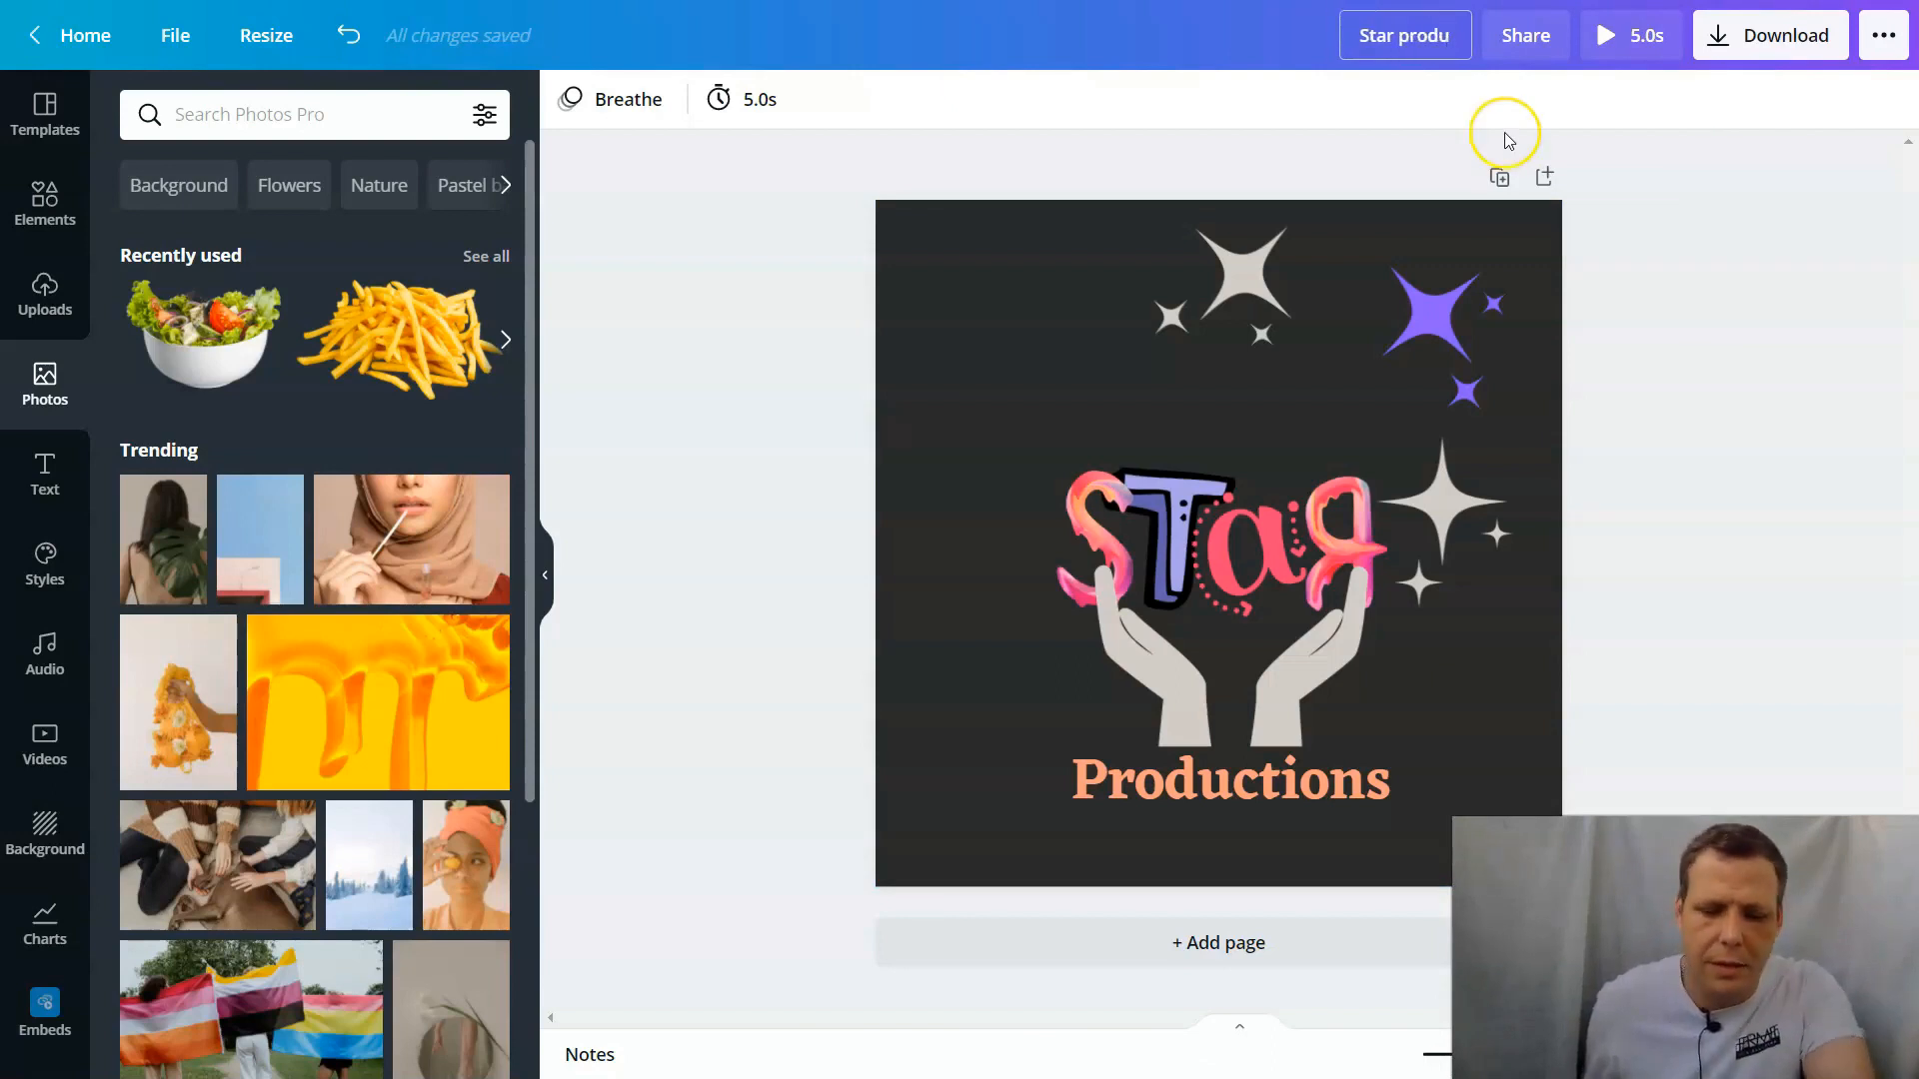
text(ct l)
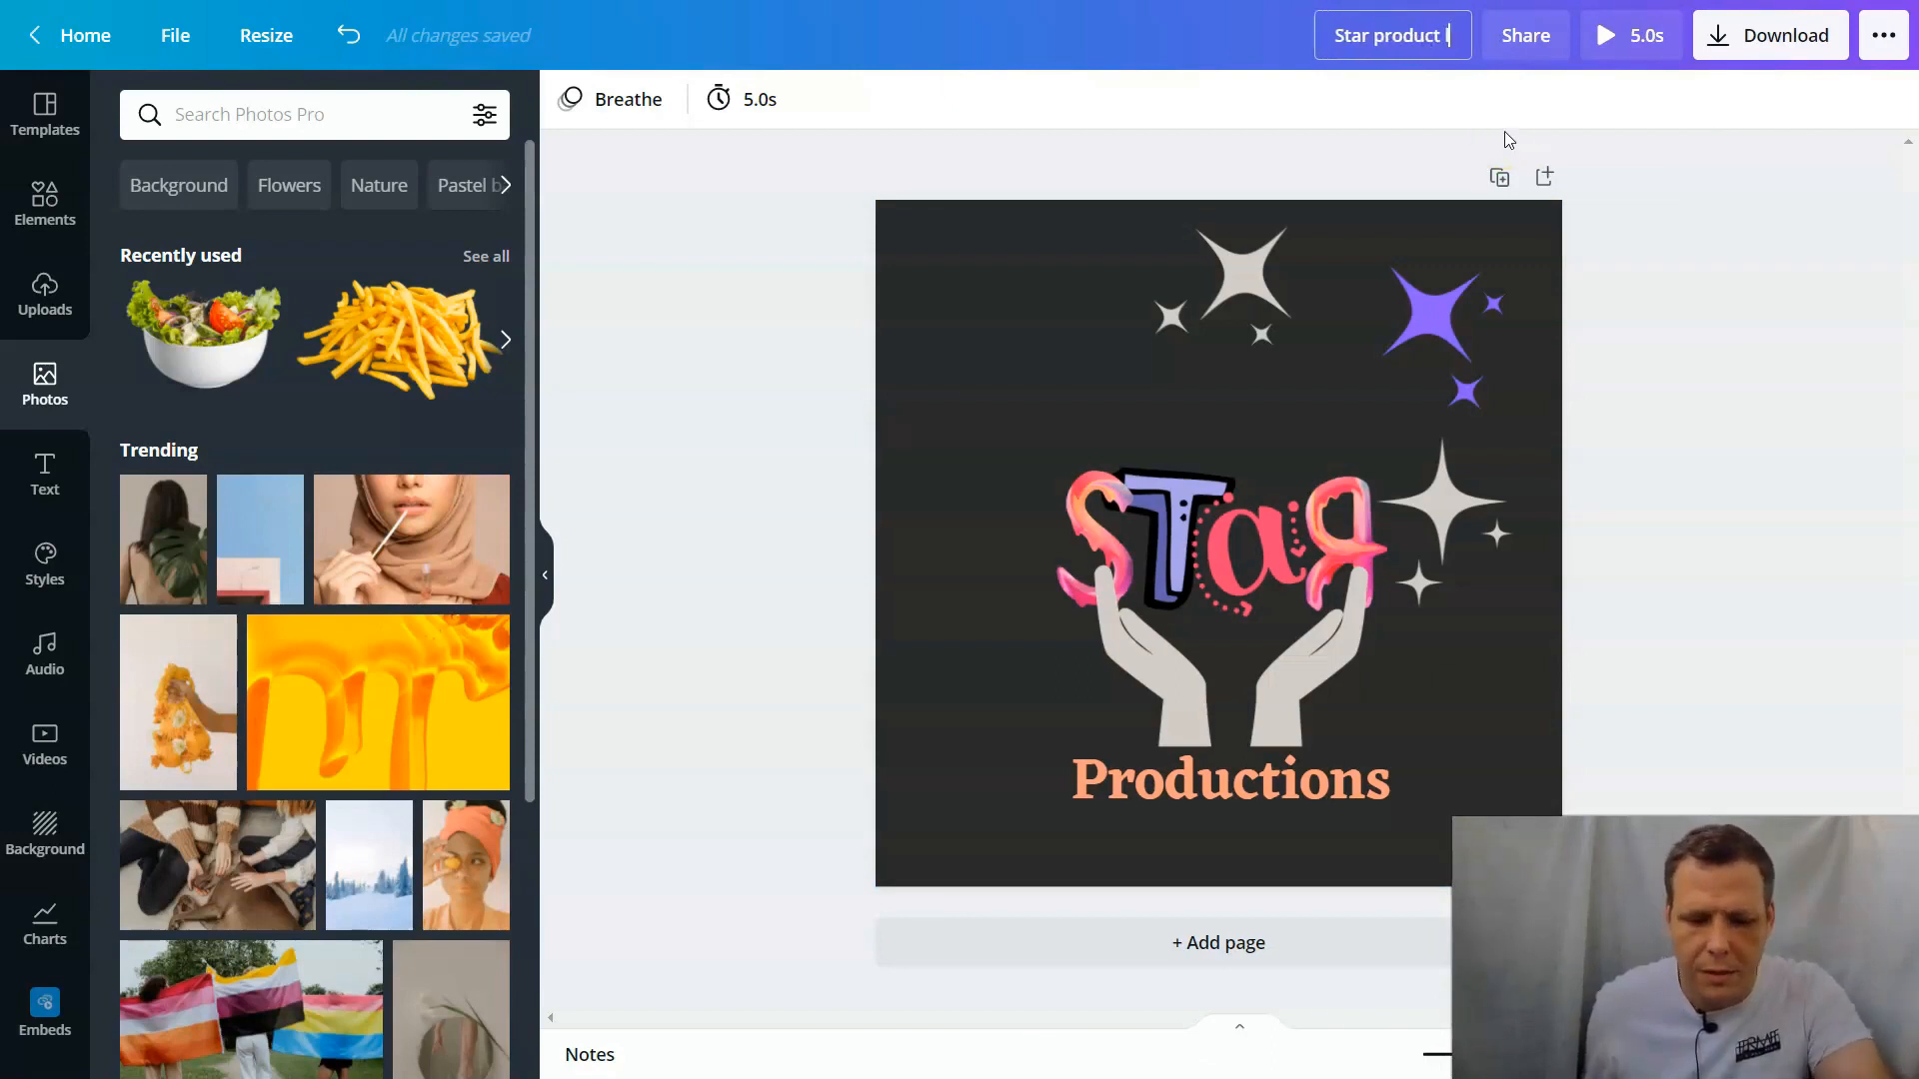
text(ogo)
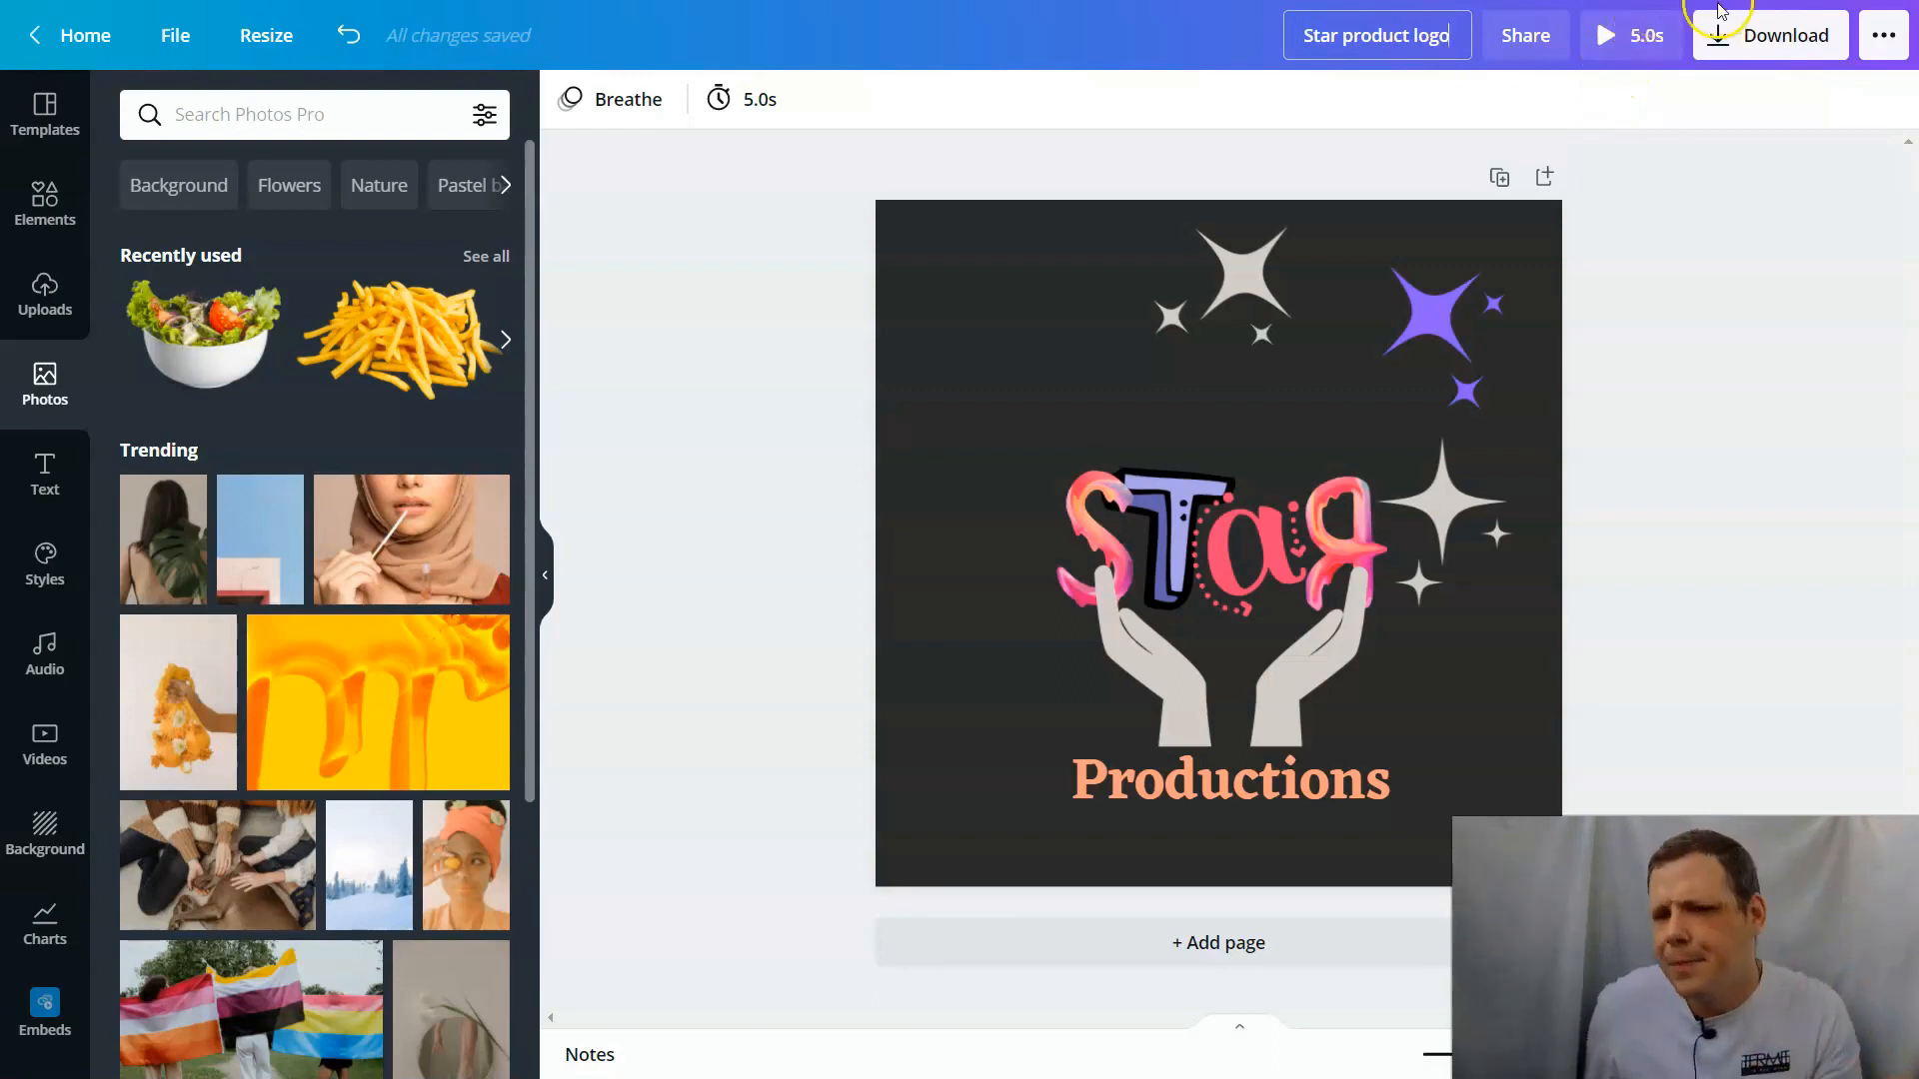
Step: Review the download file types for the logo and choose MP4 Video
click(1784, 40)
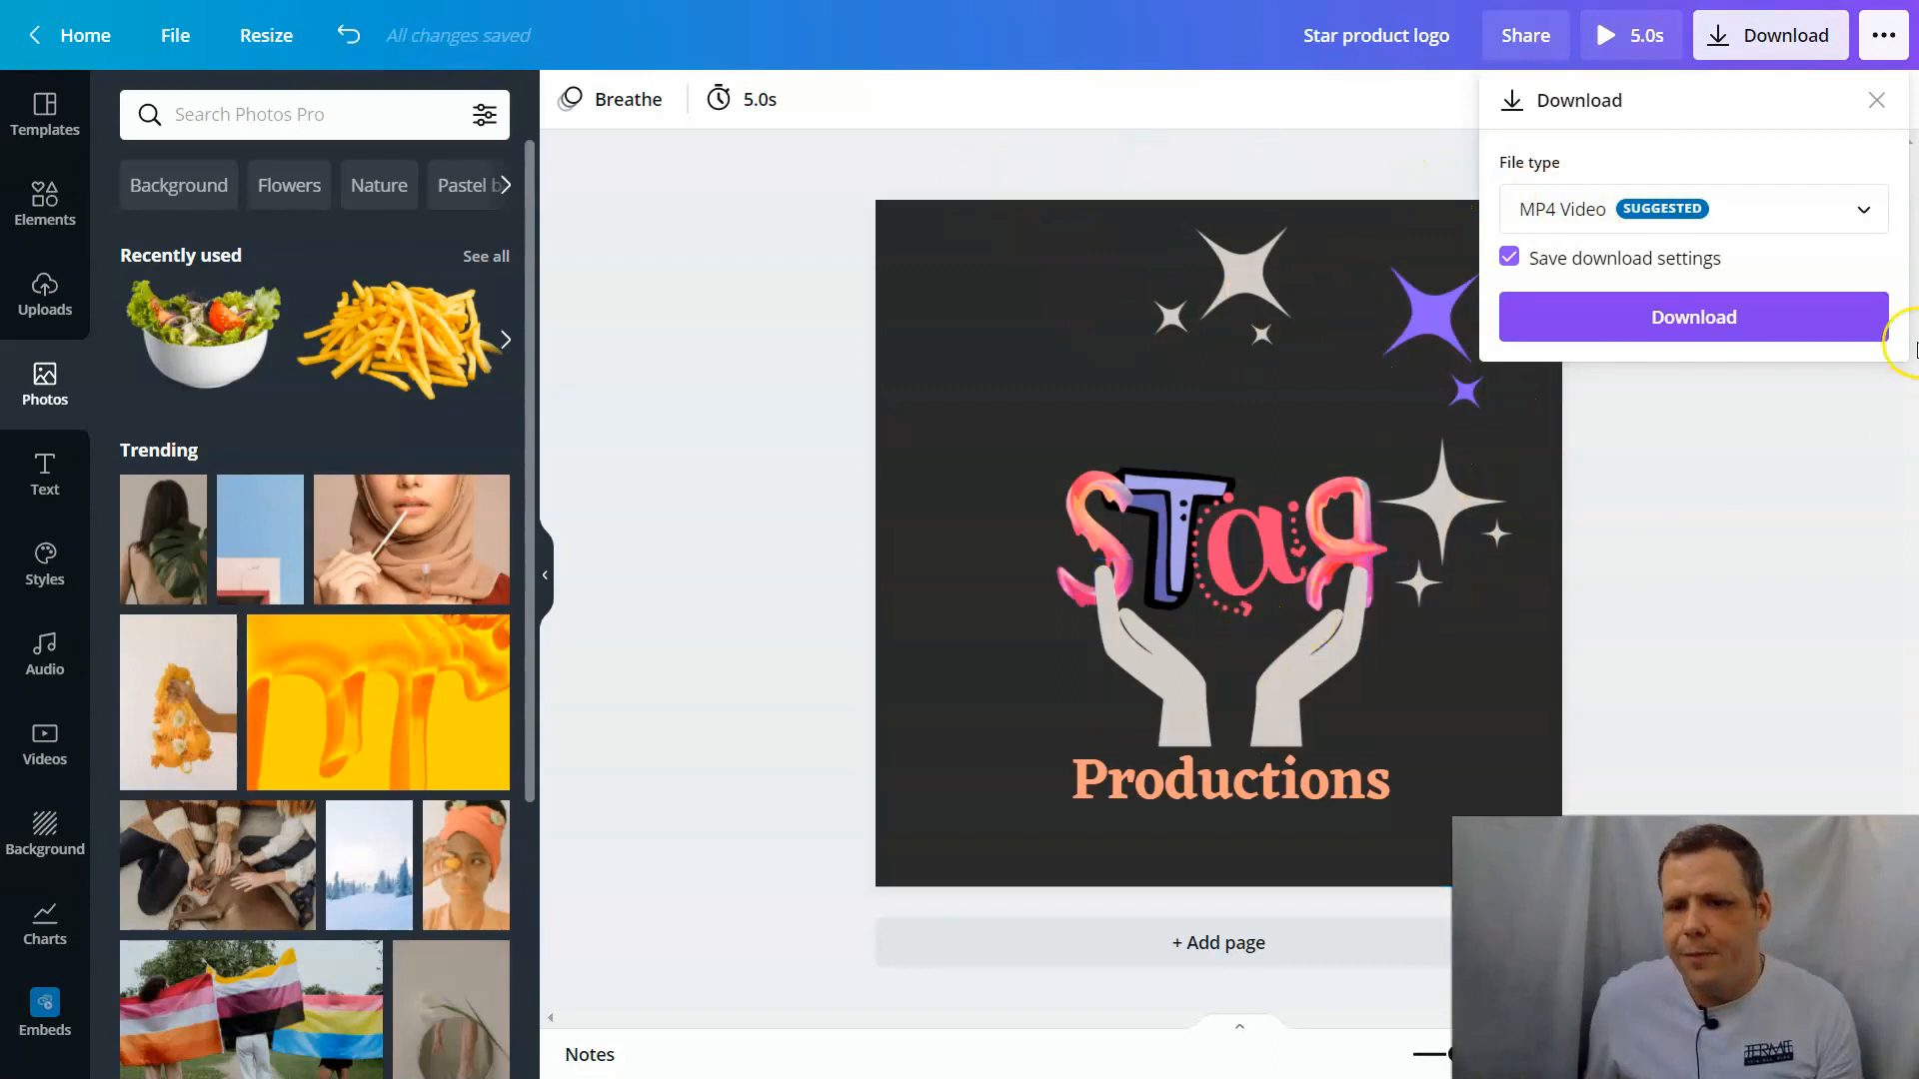
click(1619, 212)
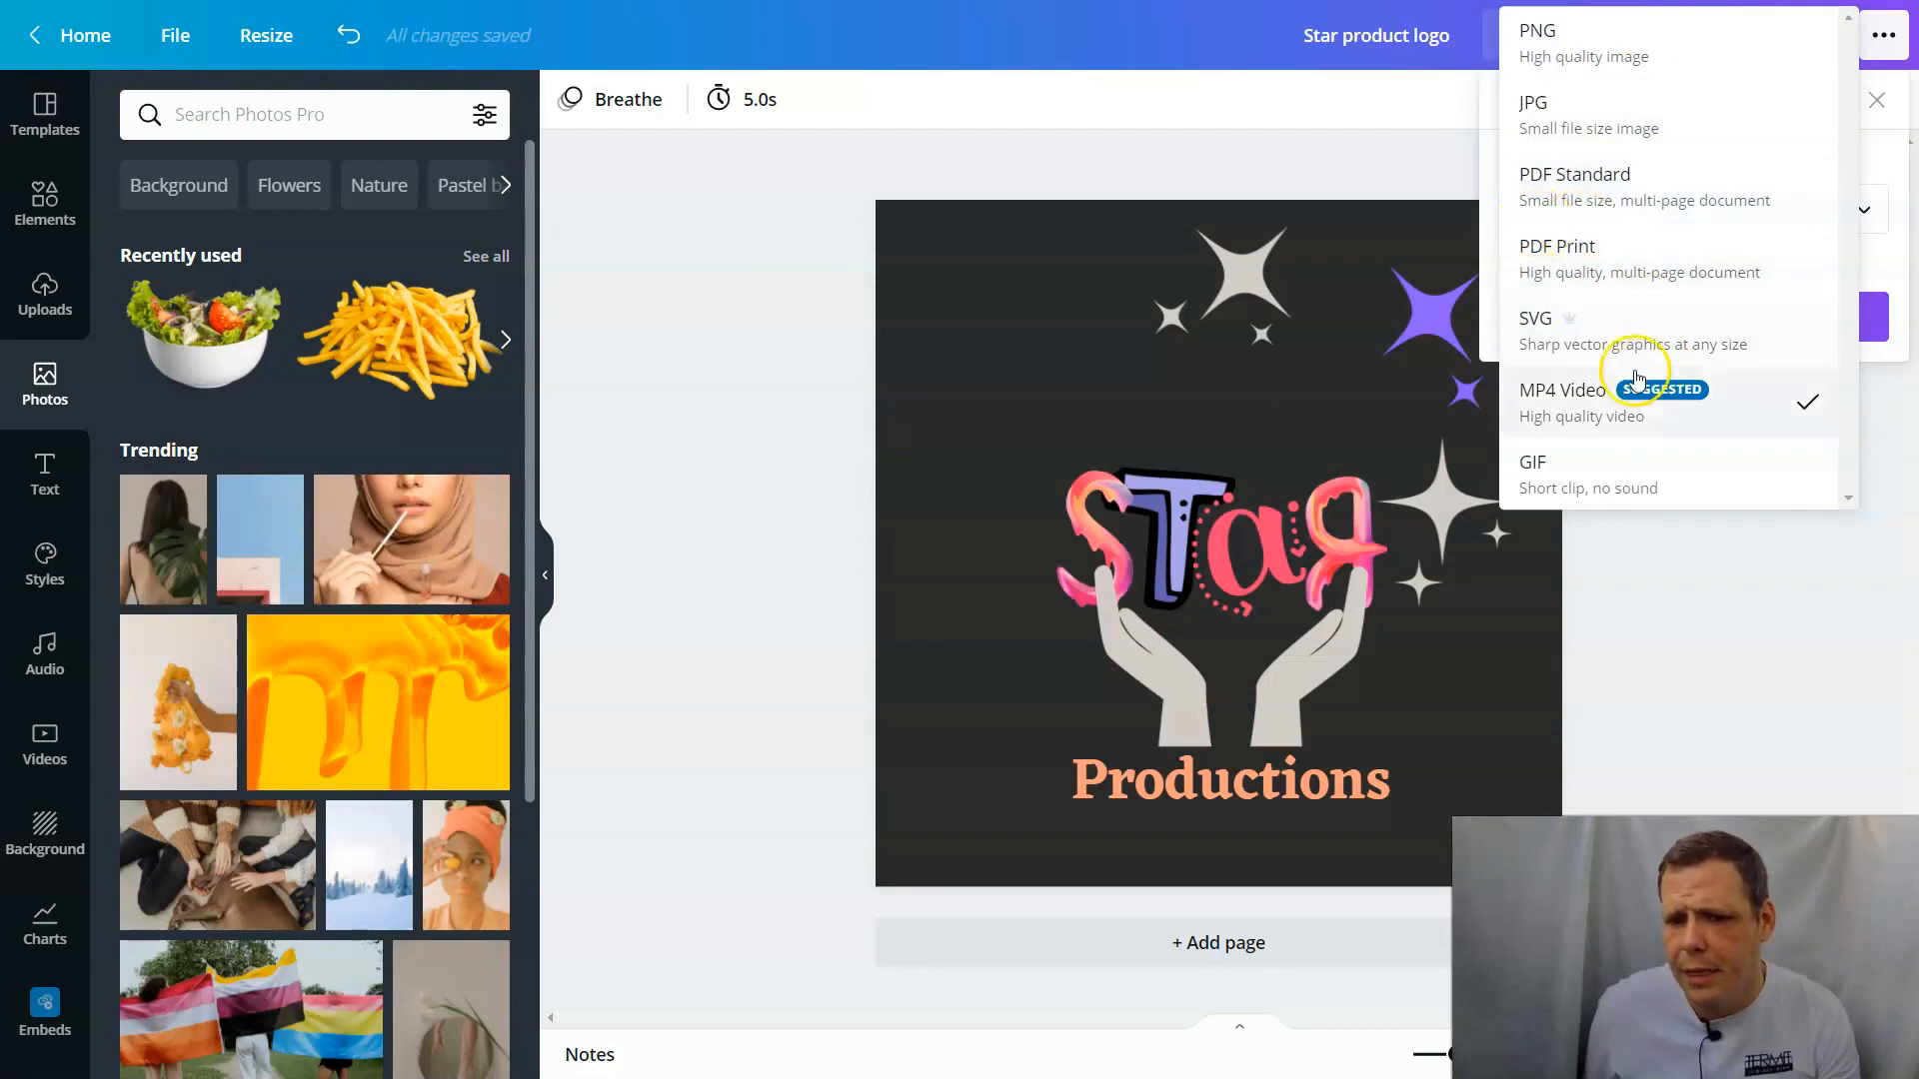
click(1597, 395)
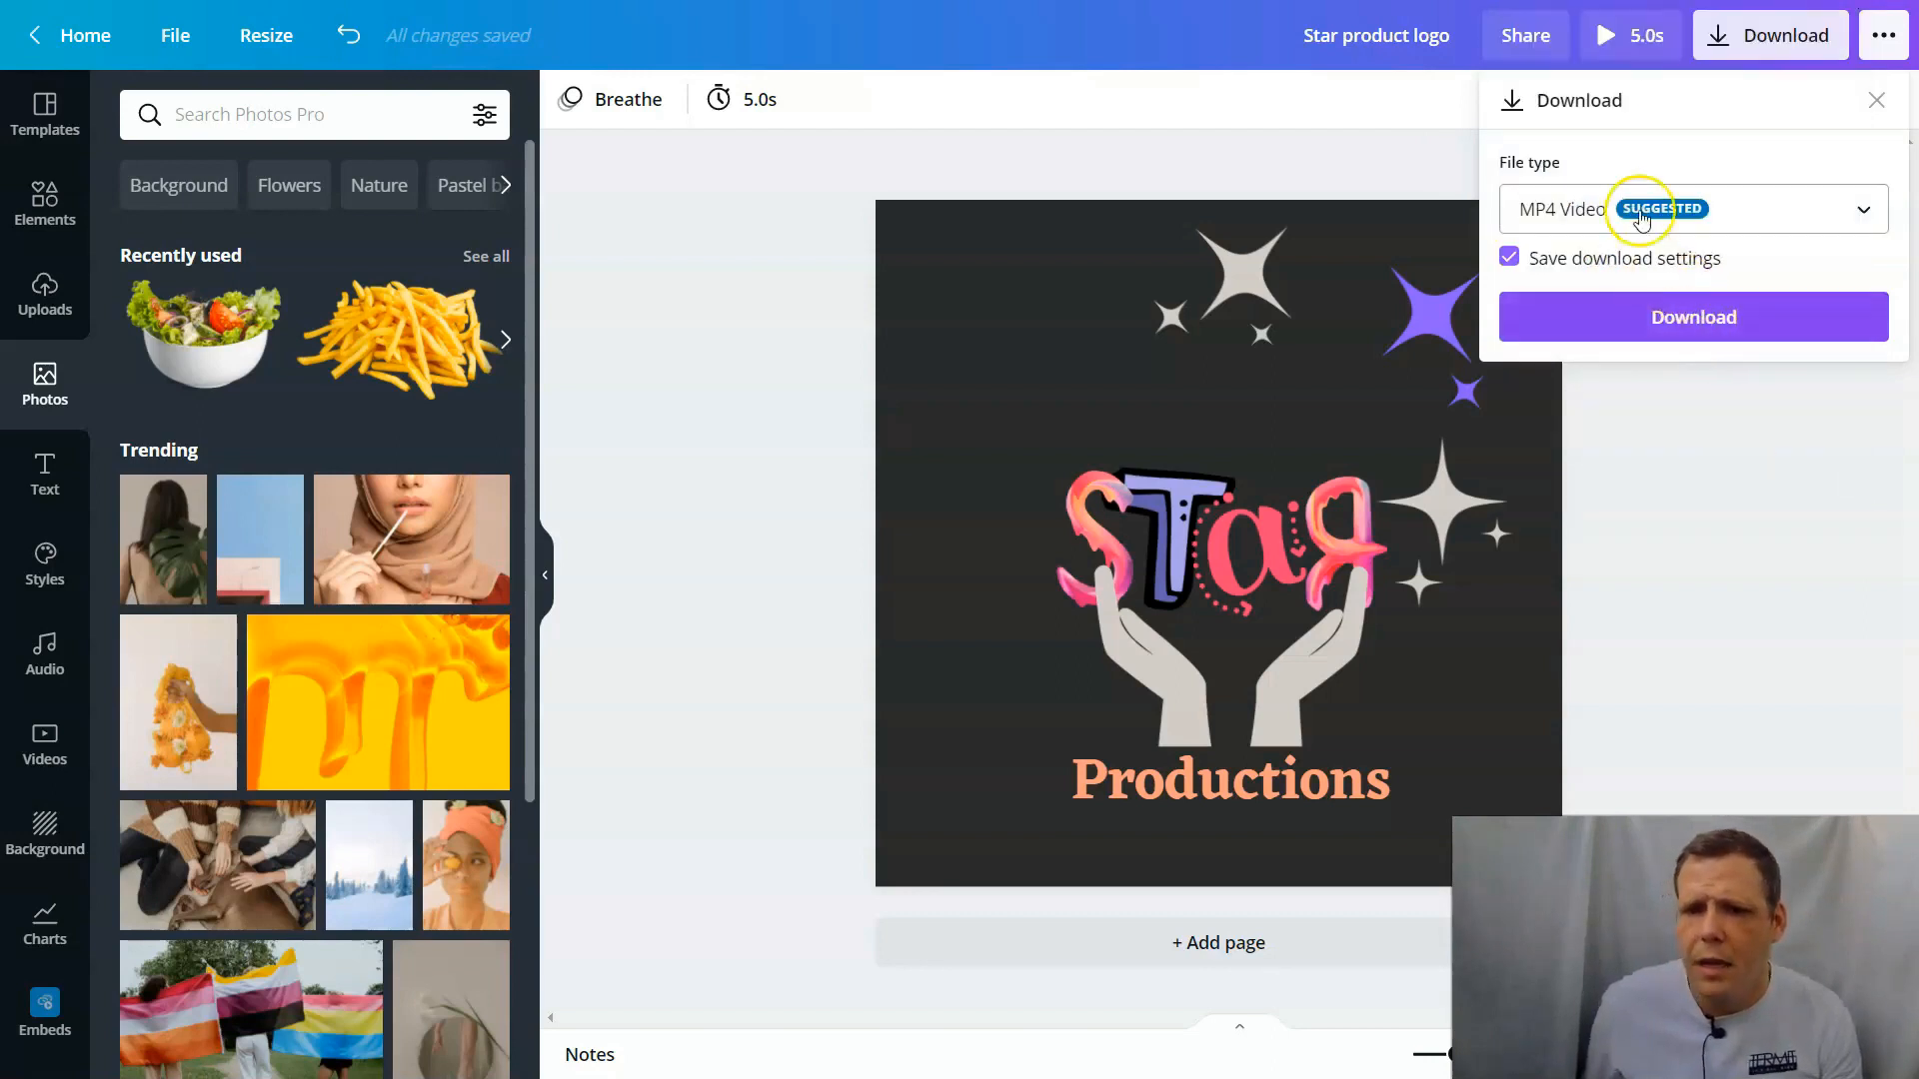
Step: Review the publishing options for sharing the logo and printing it on products, and close the list
click(1884, 40)
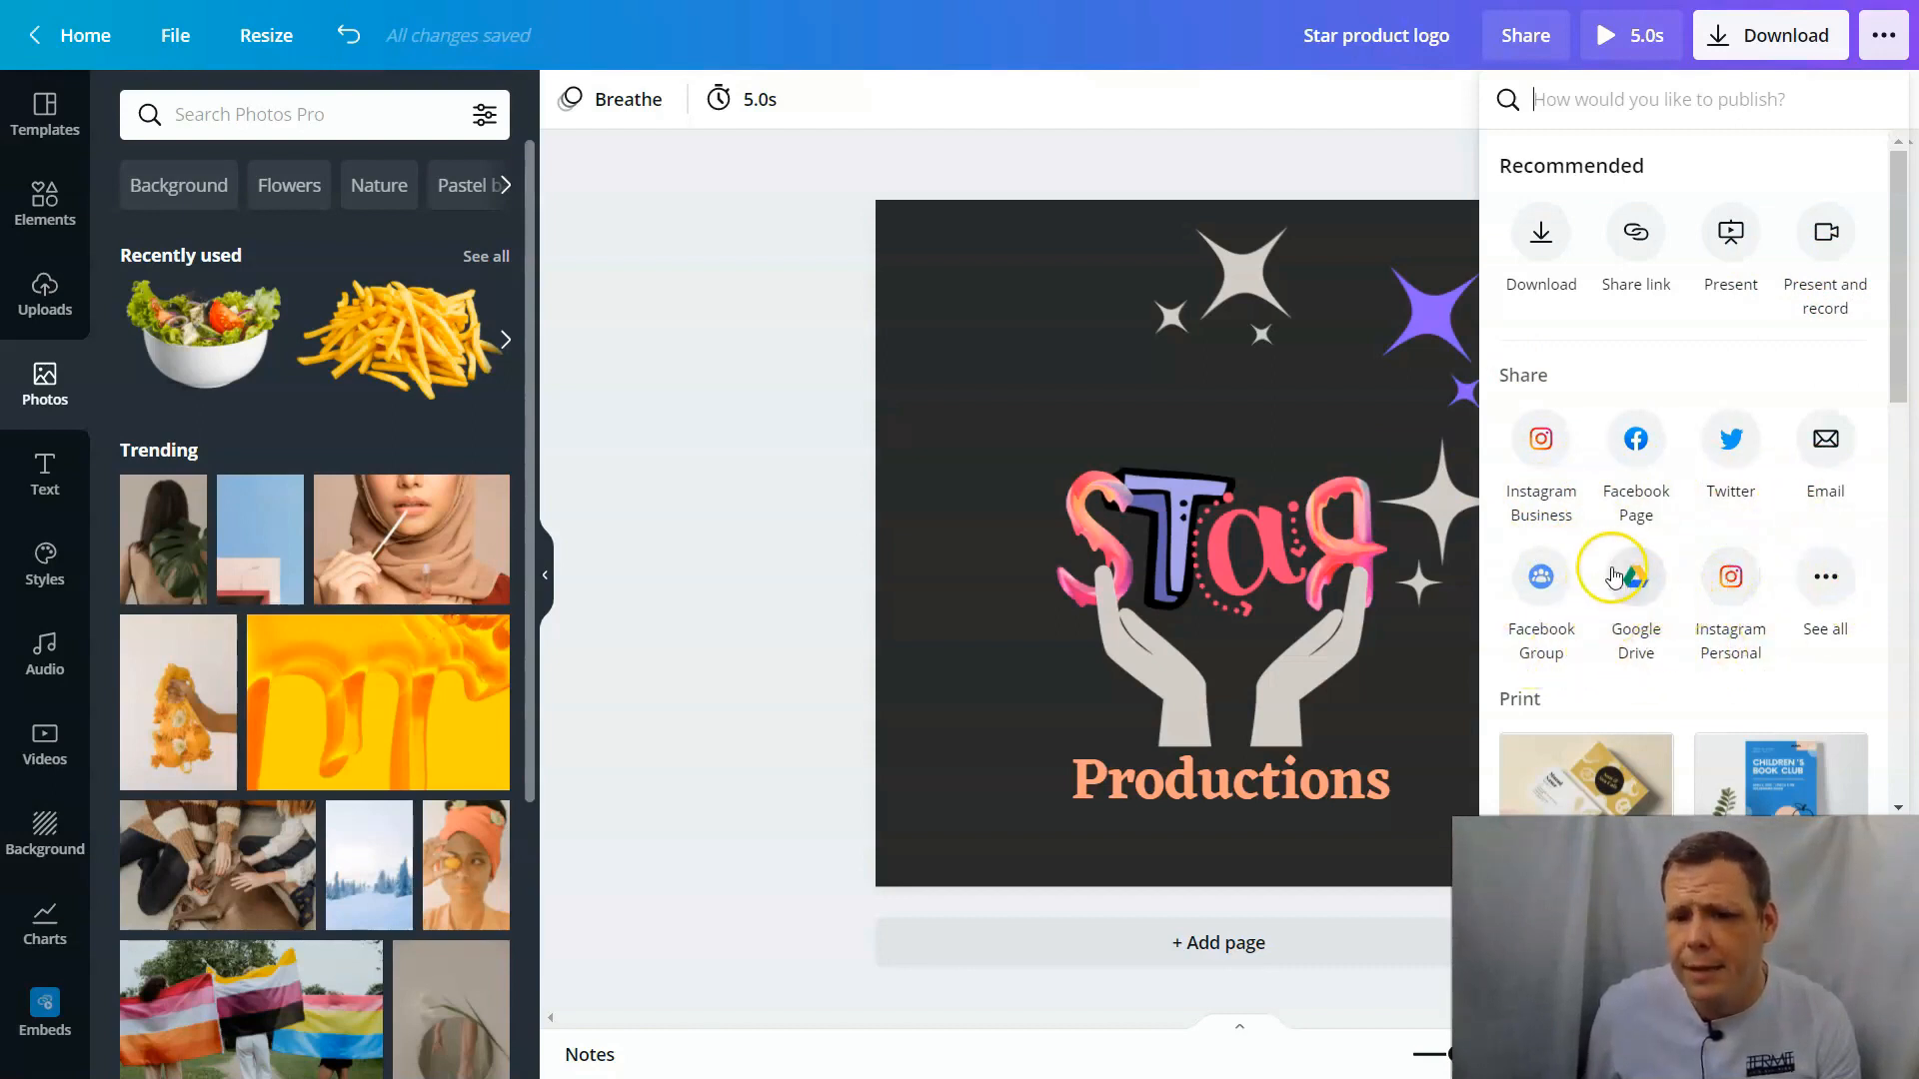
scroll(1624, 600, down, 3)
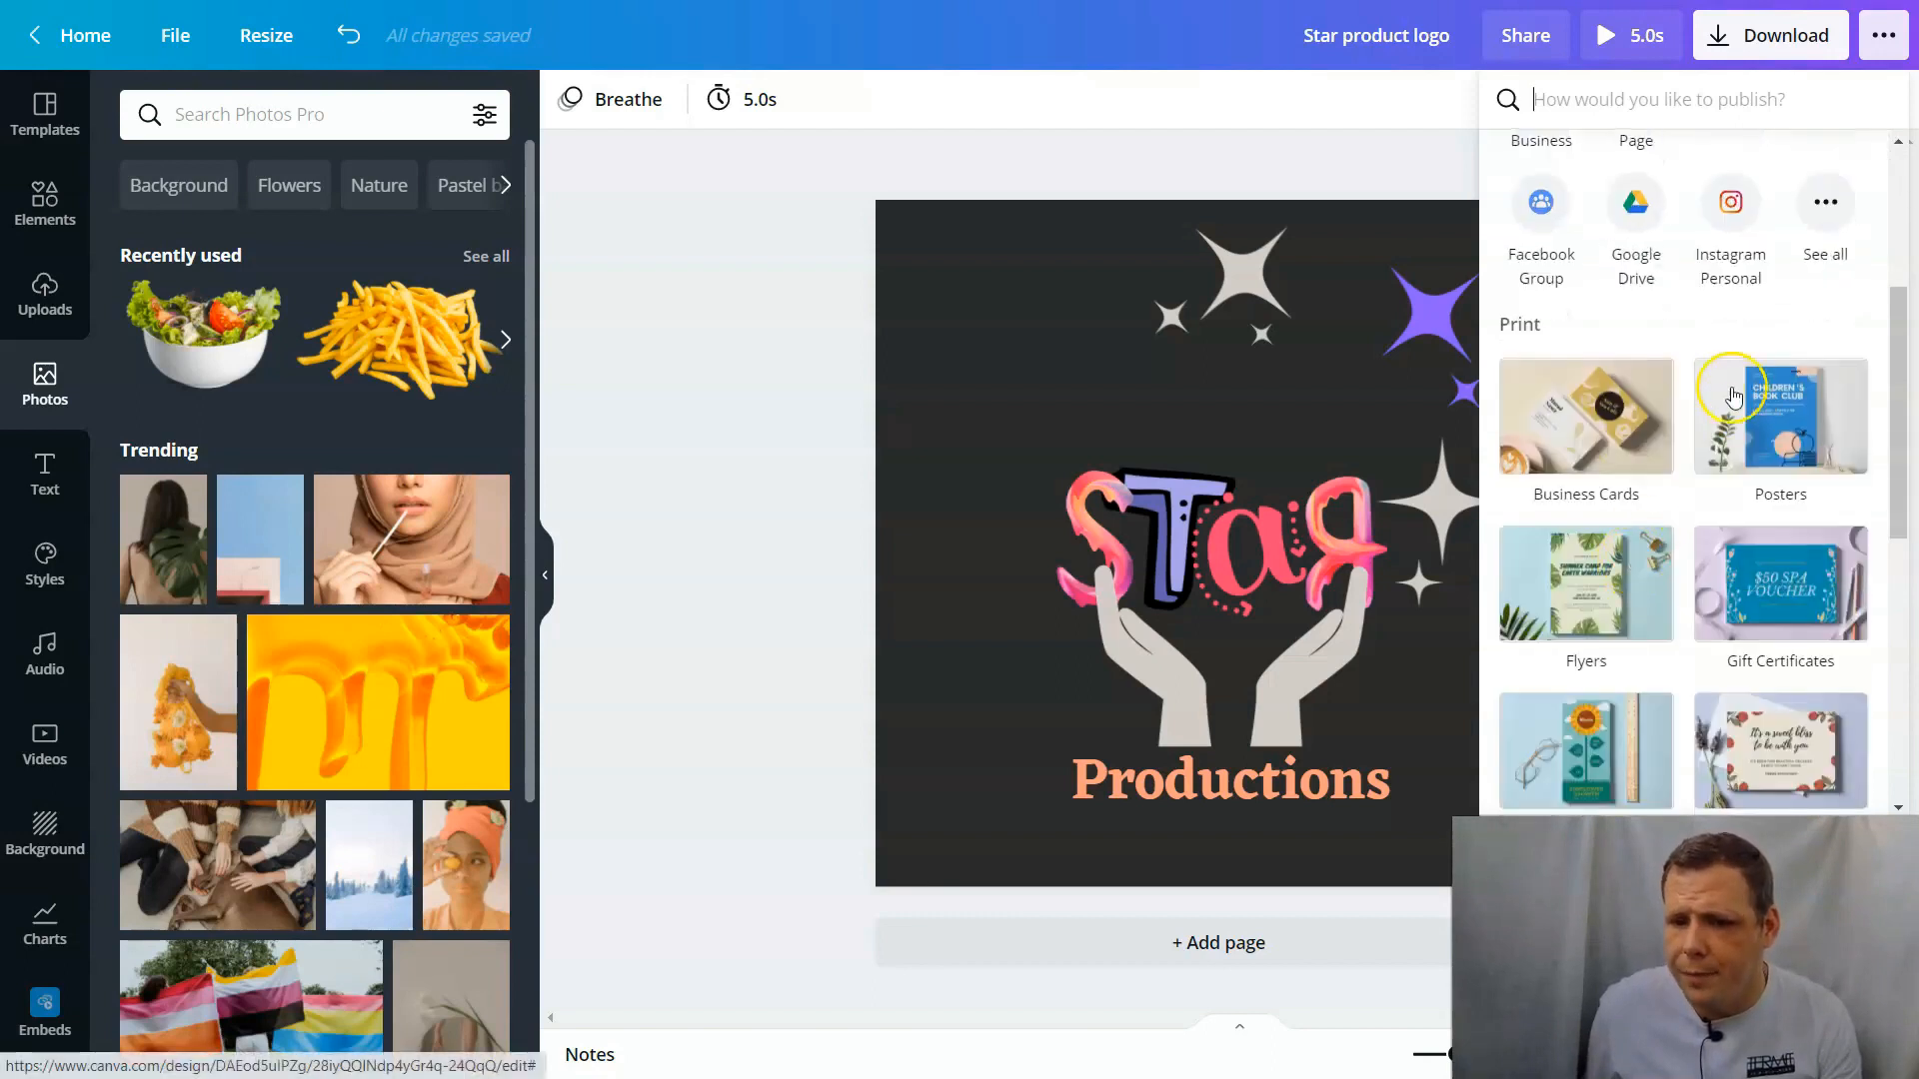
scroll(1699, 375, down, 5)
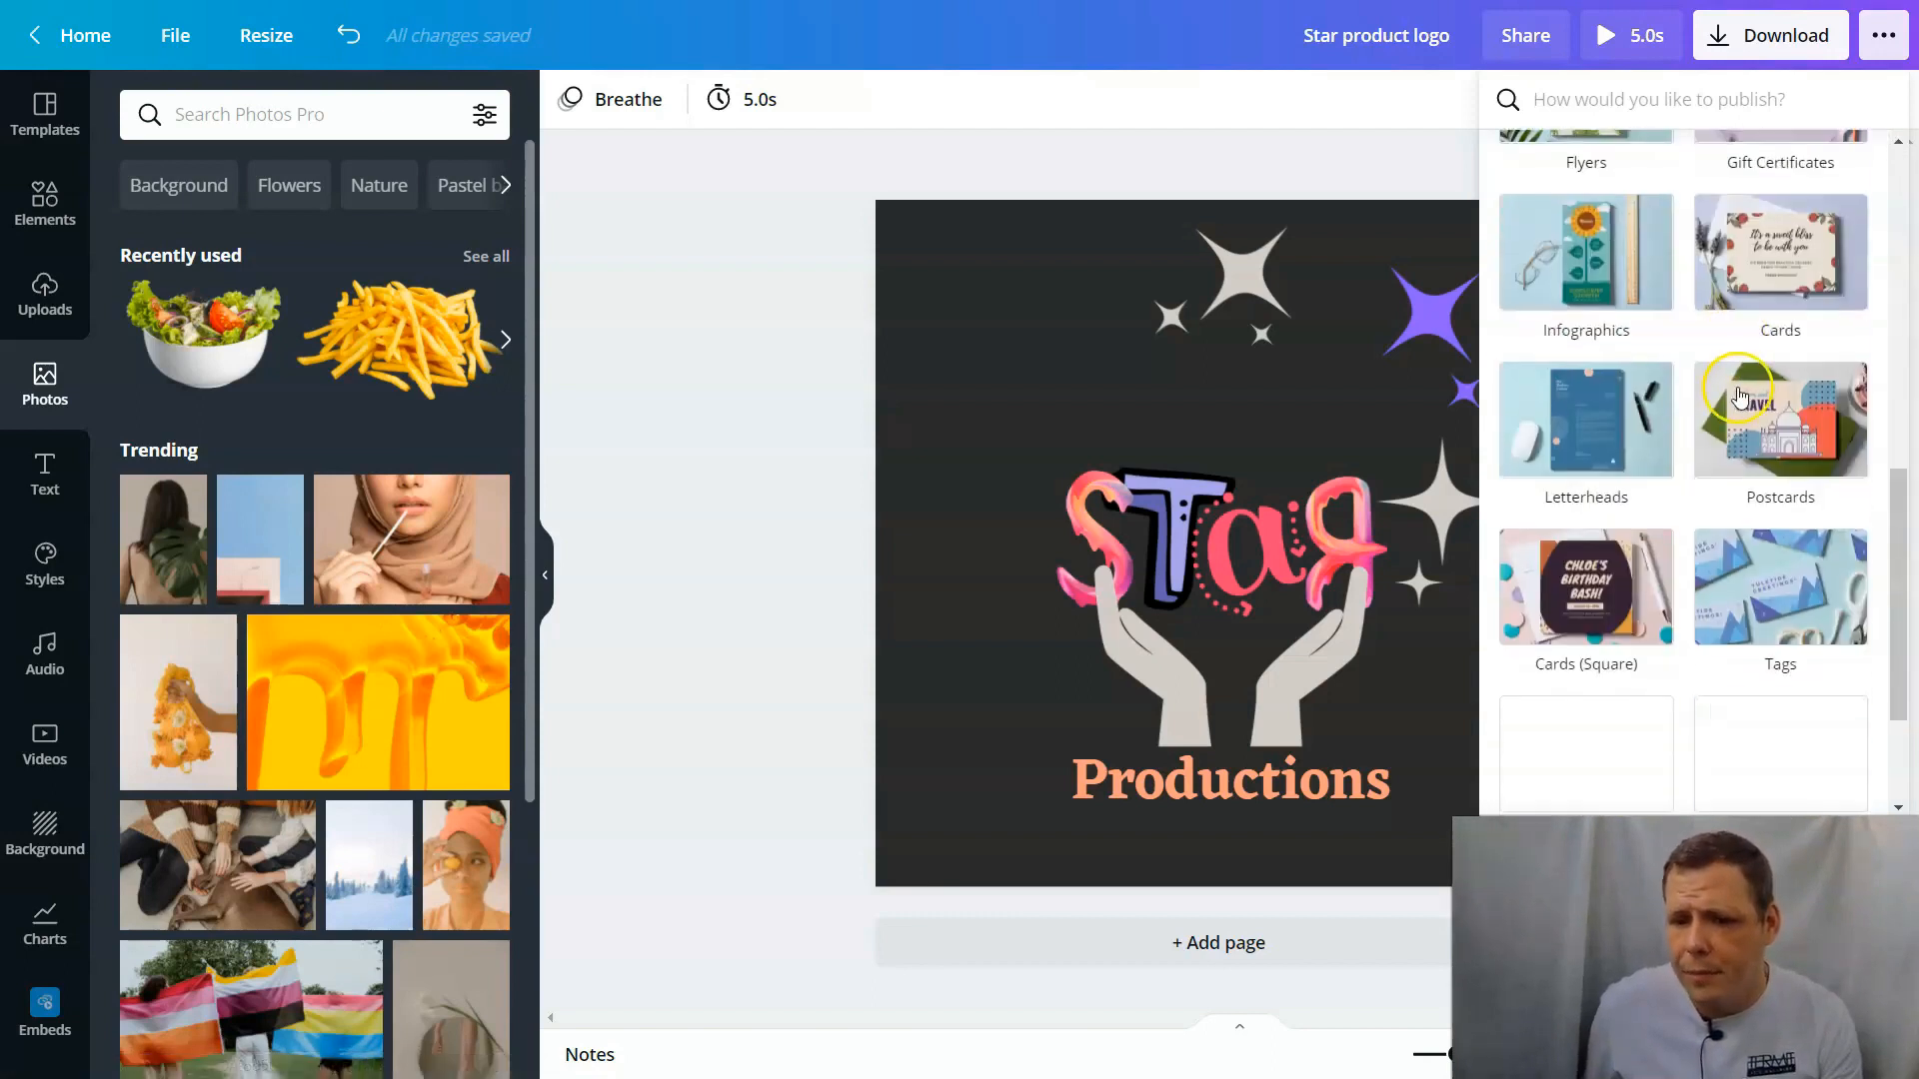
scroll(1739, 383, up, 3)
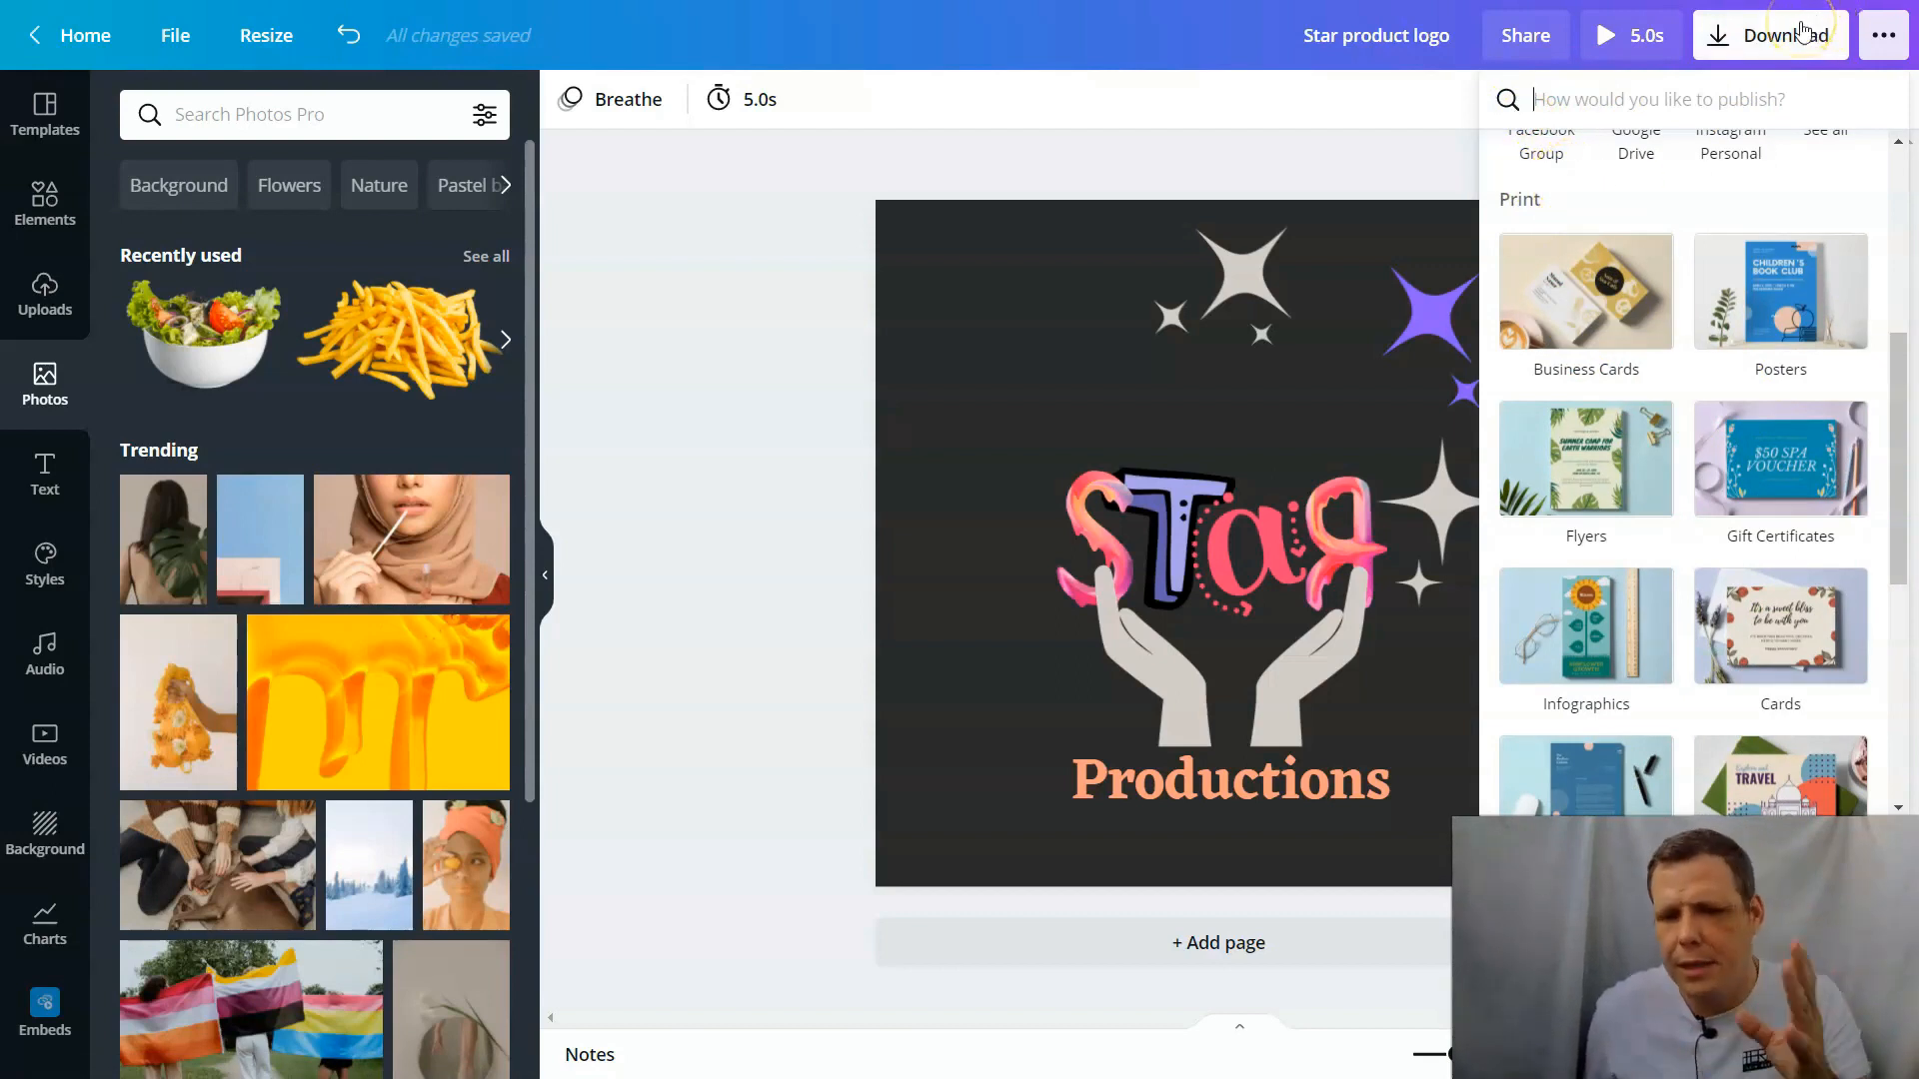
click(1640, 37)
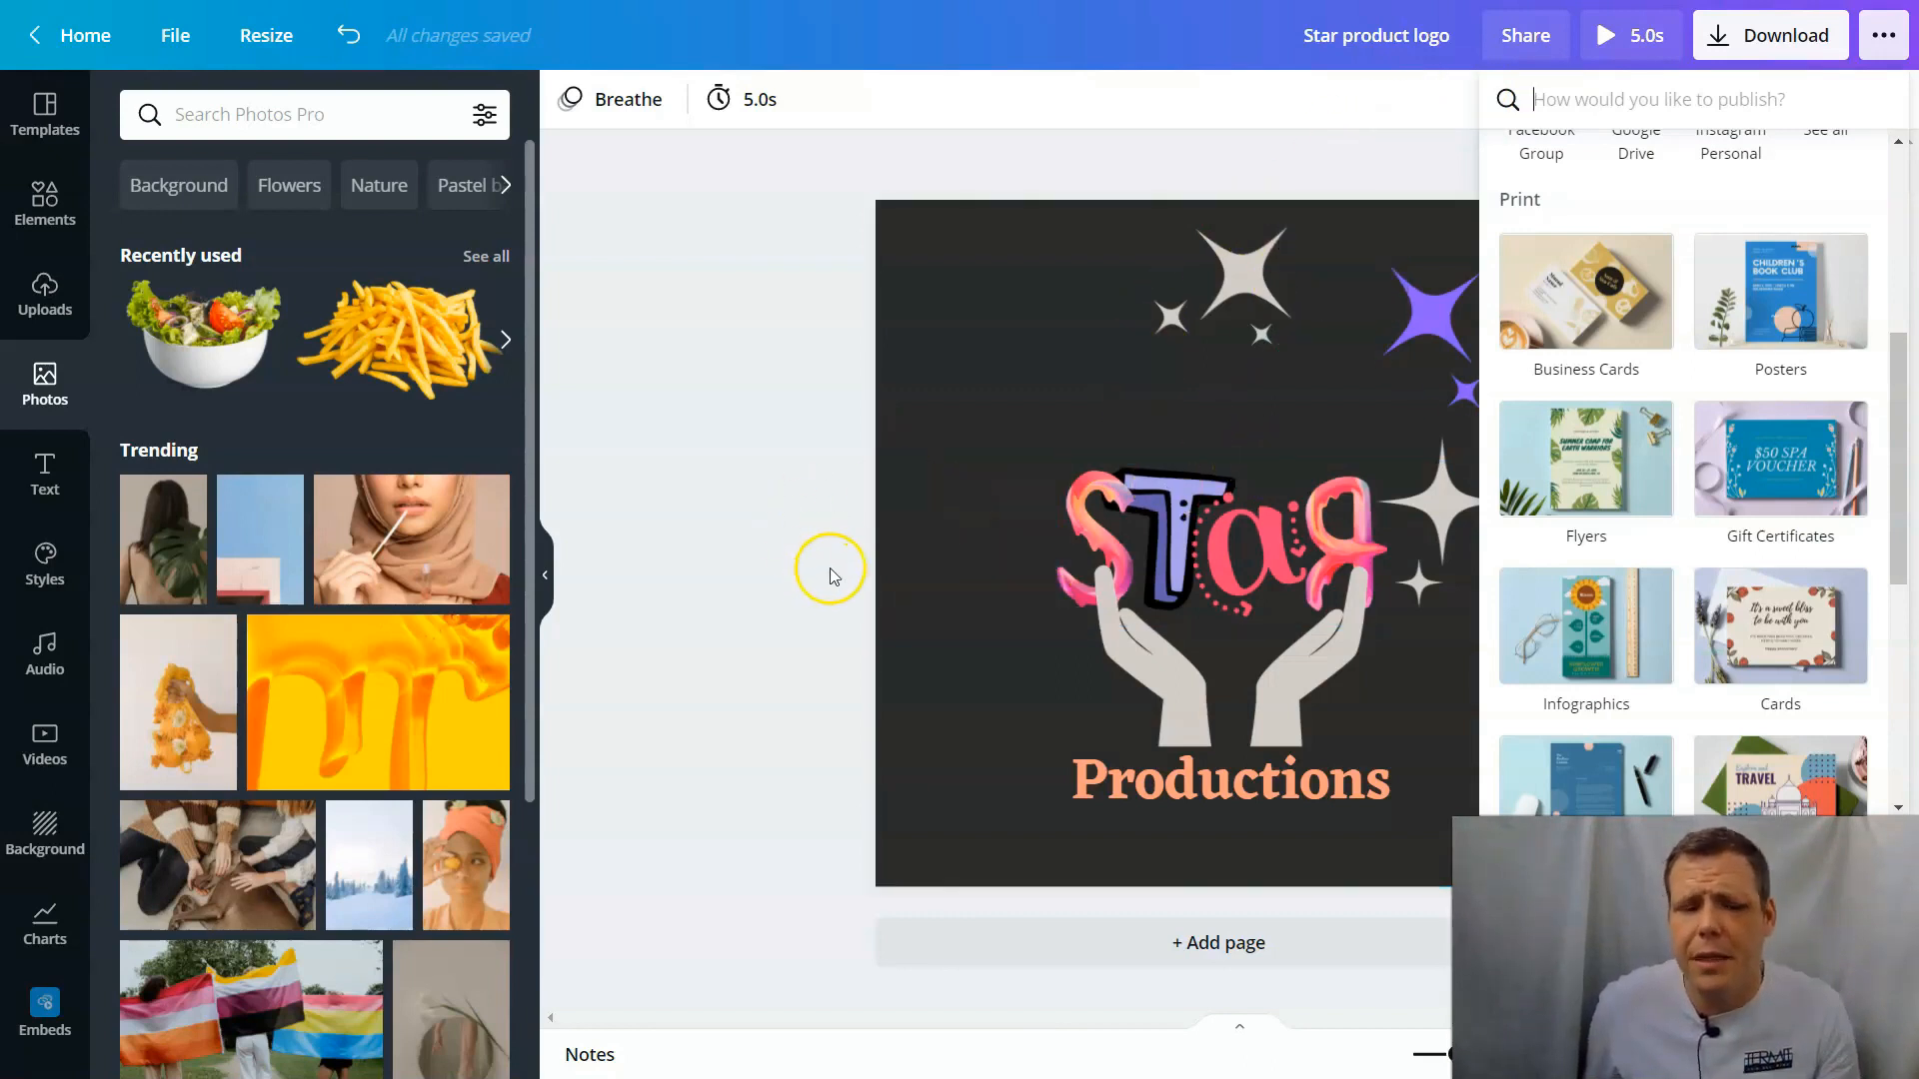
click(759, 495)
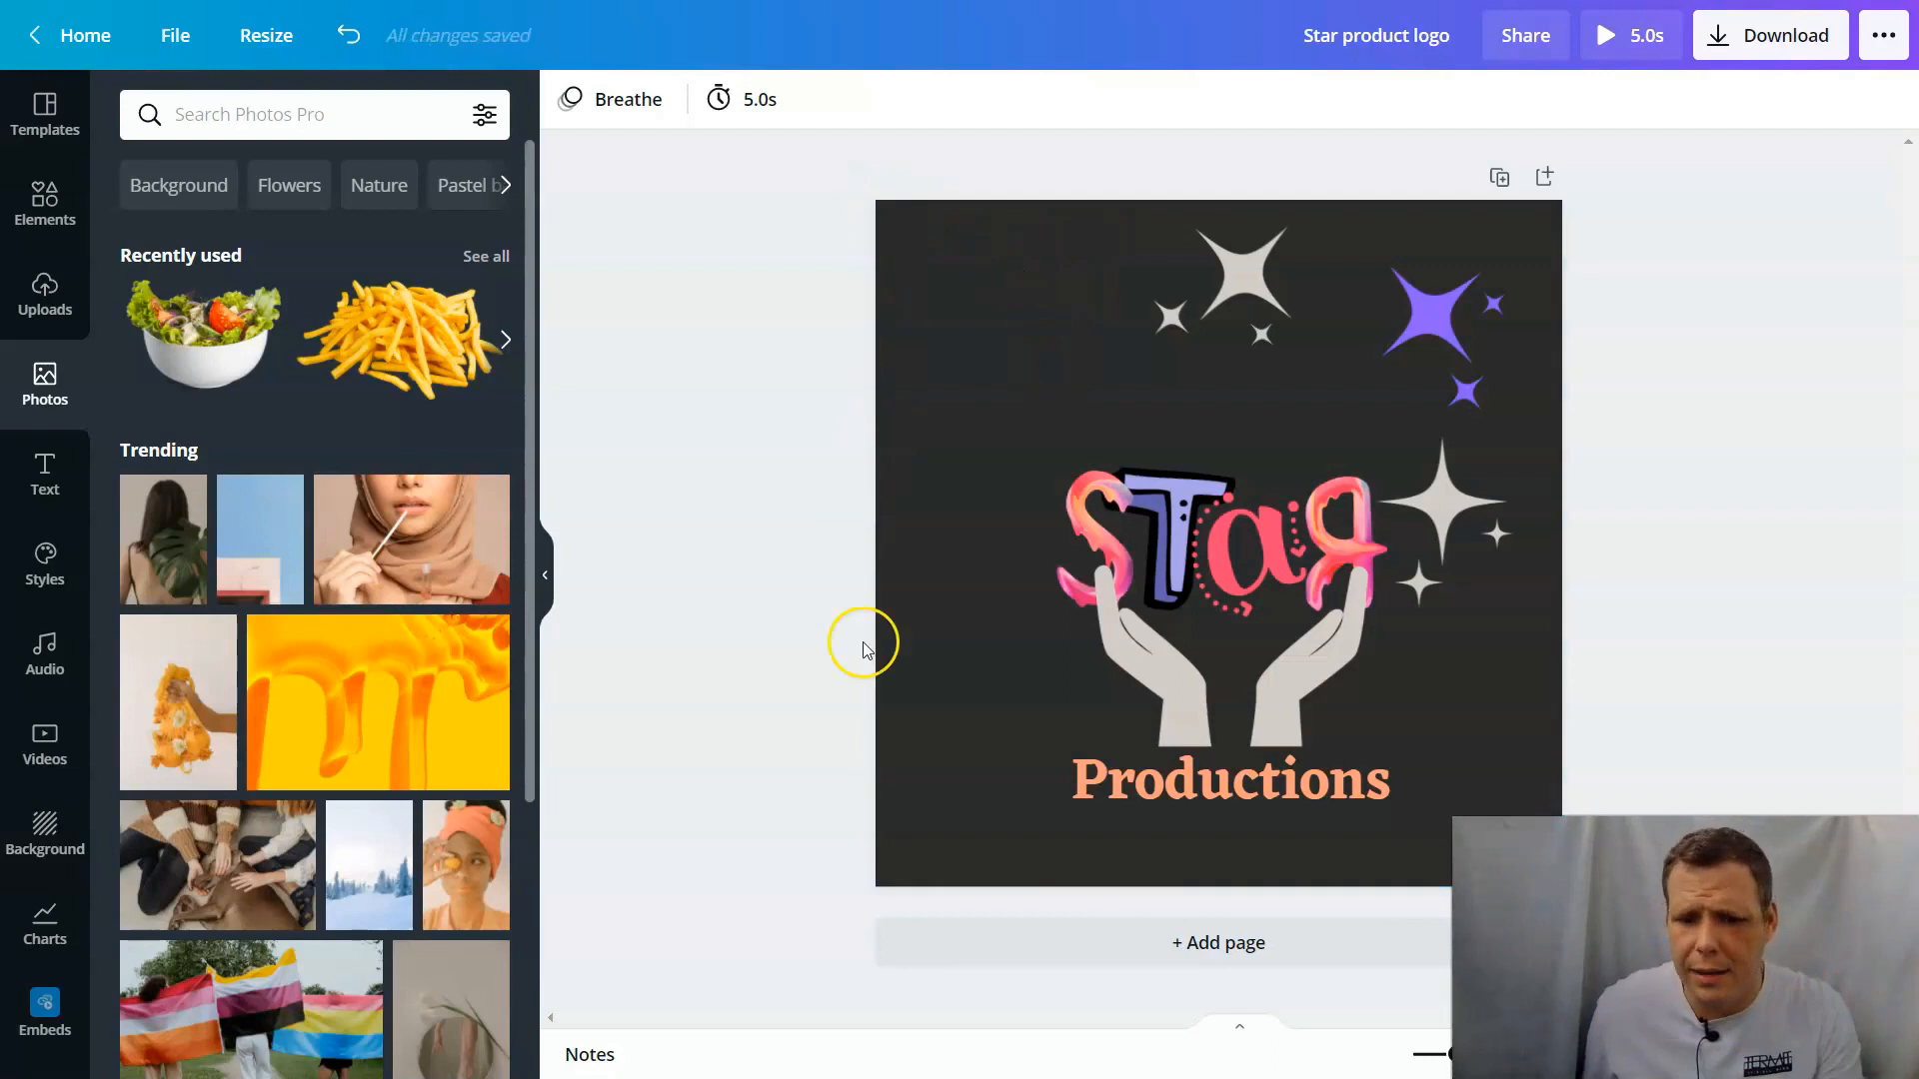
Step: Add two blank pages below the logo page and enter frony as the title of page 1
click(1291, 971)
click(1247, 958)
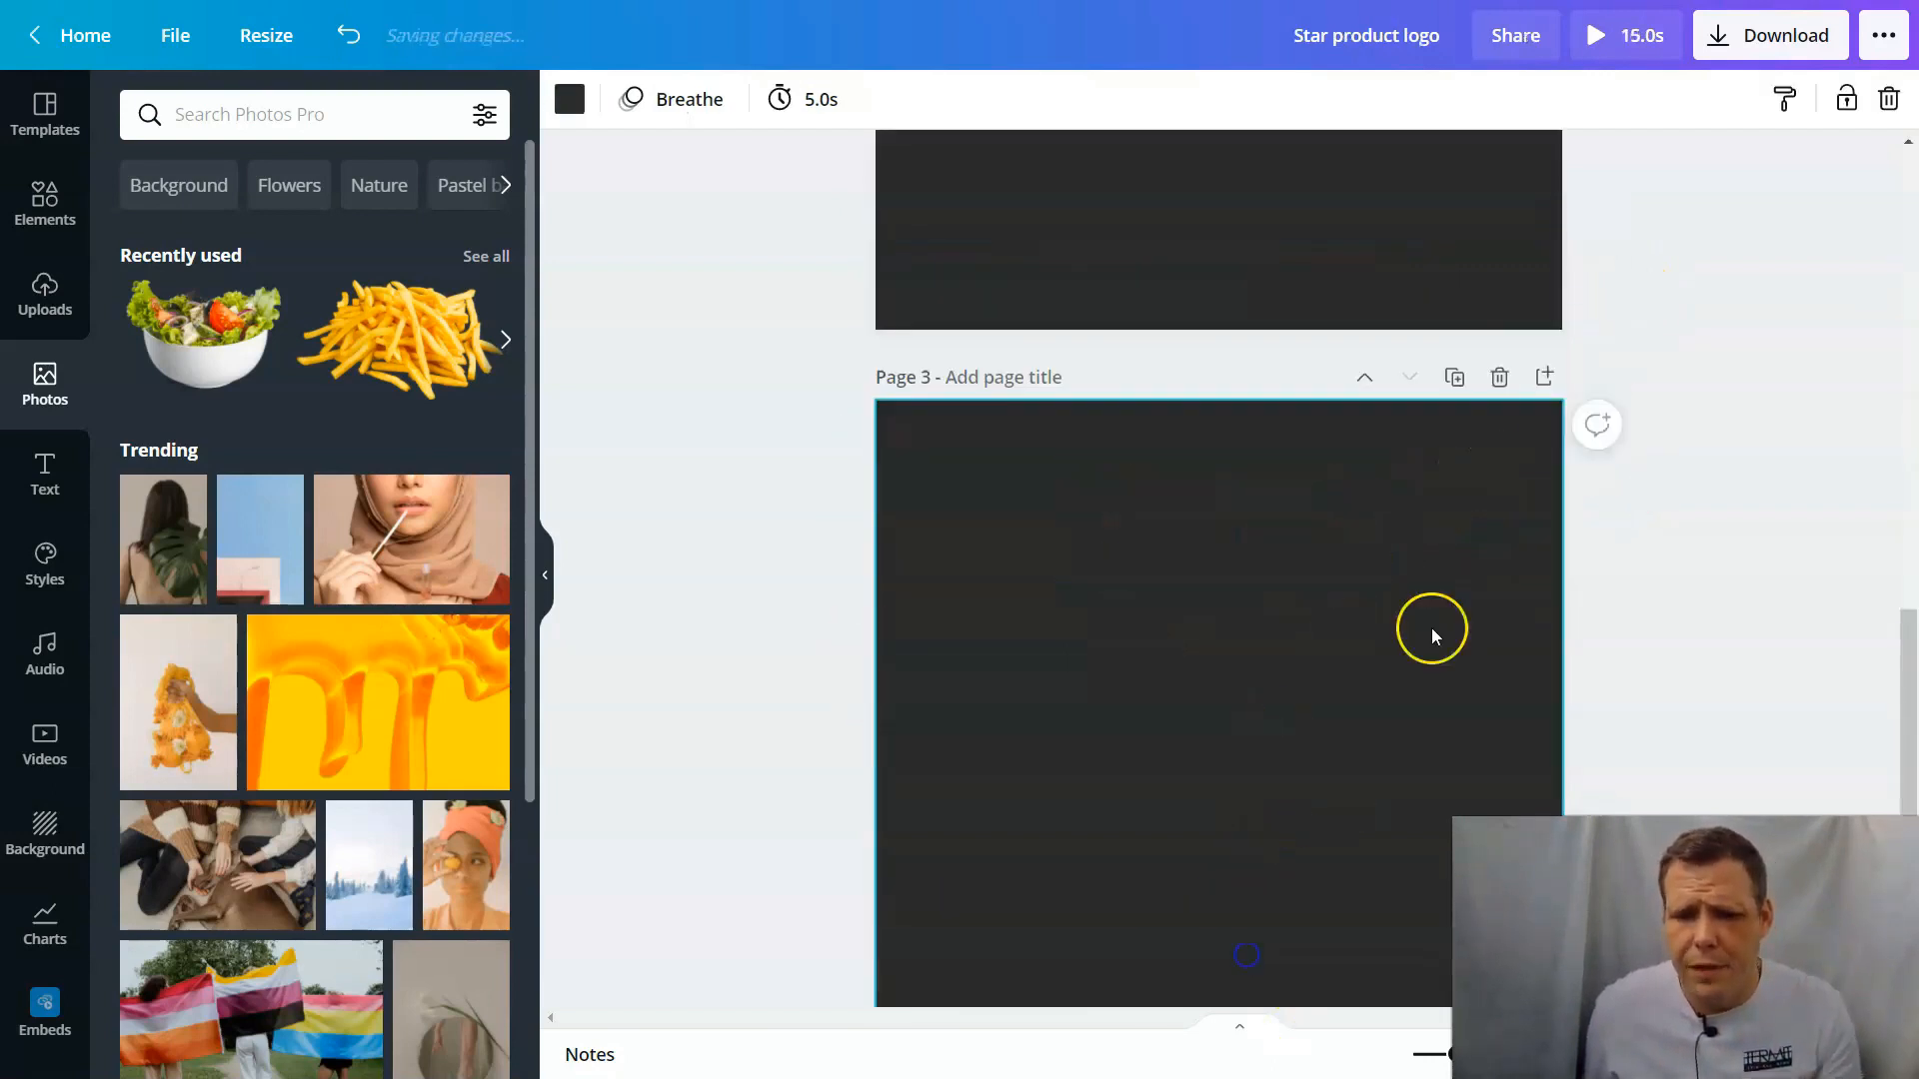
scroll(1531, 422, up, 10)
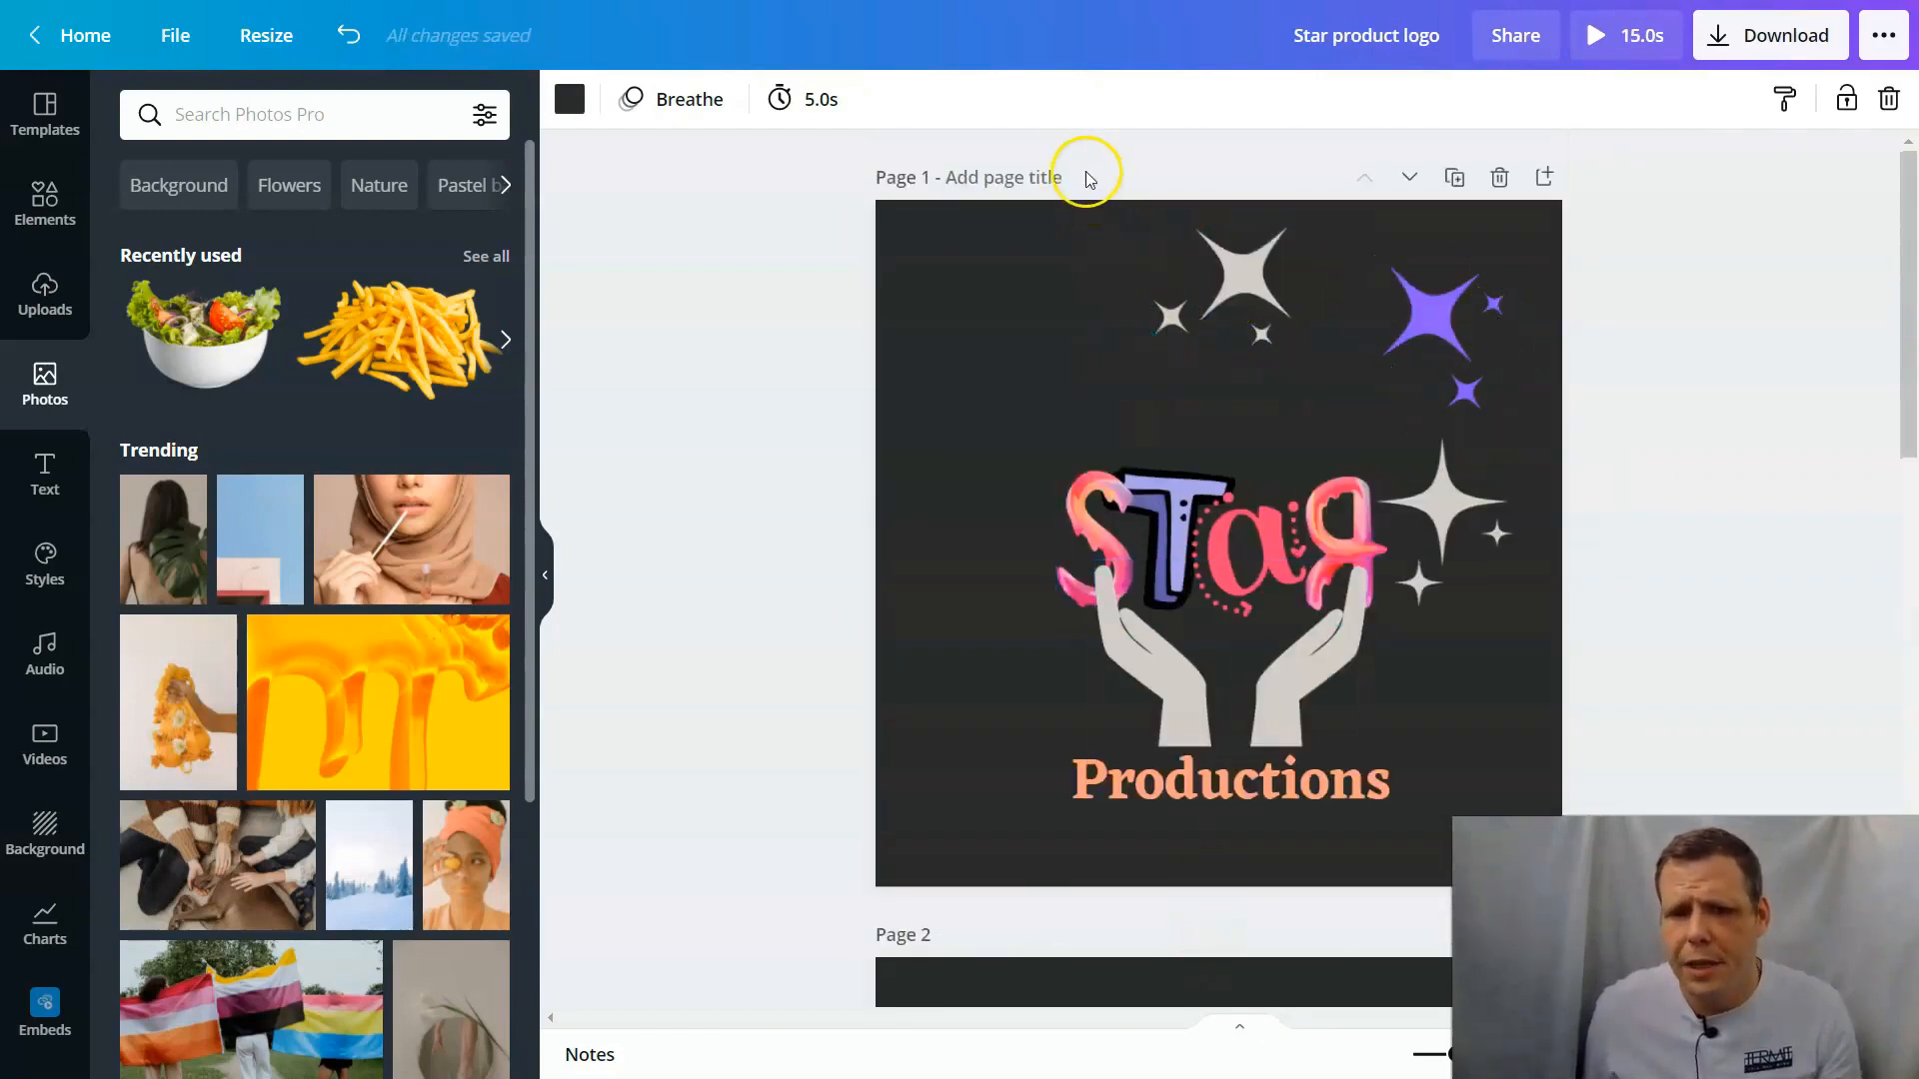
click(999, 181)
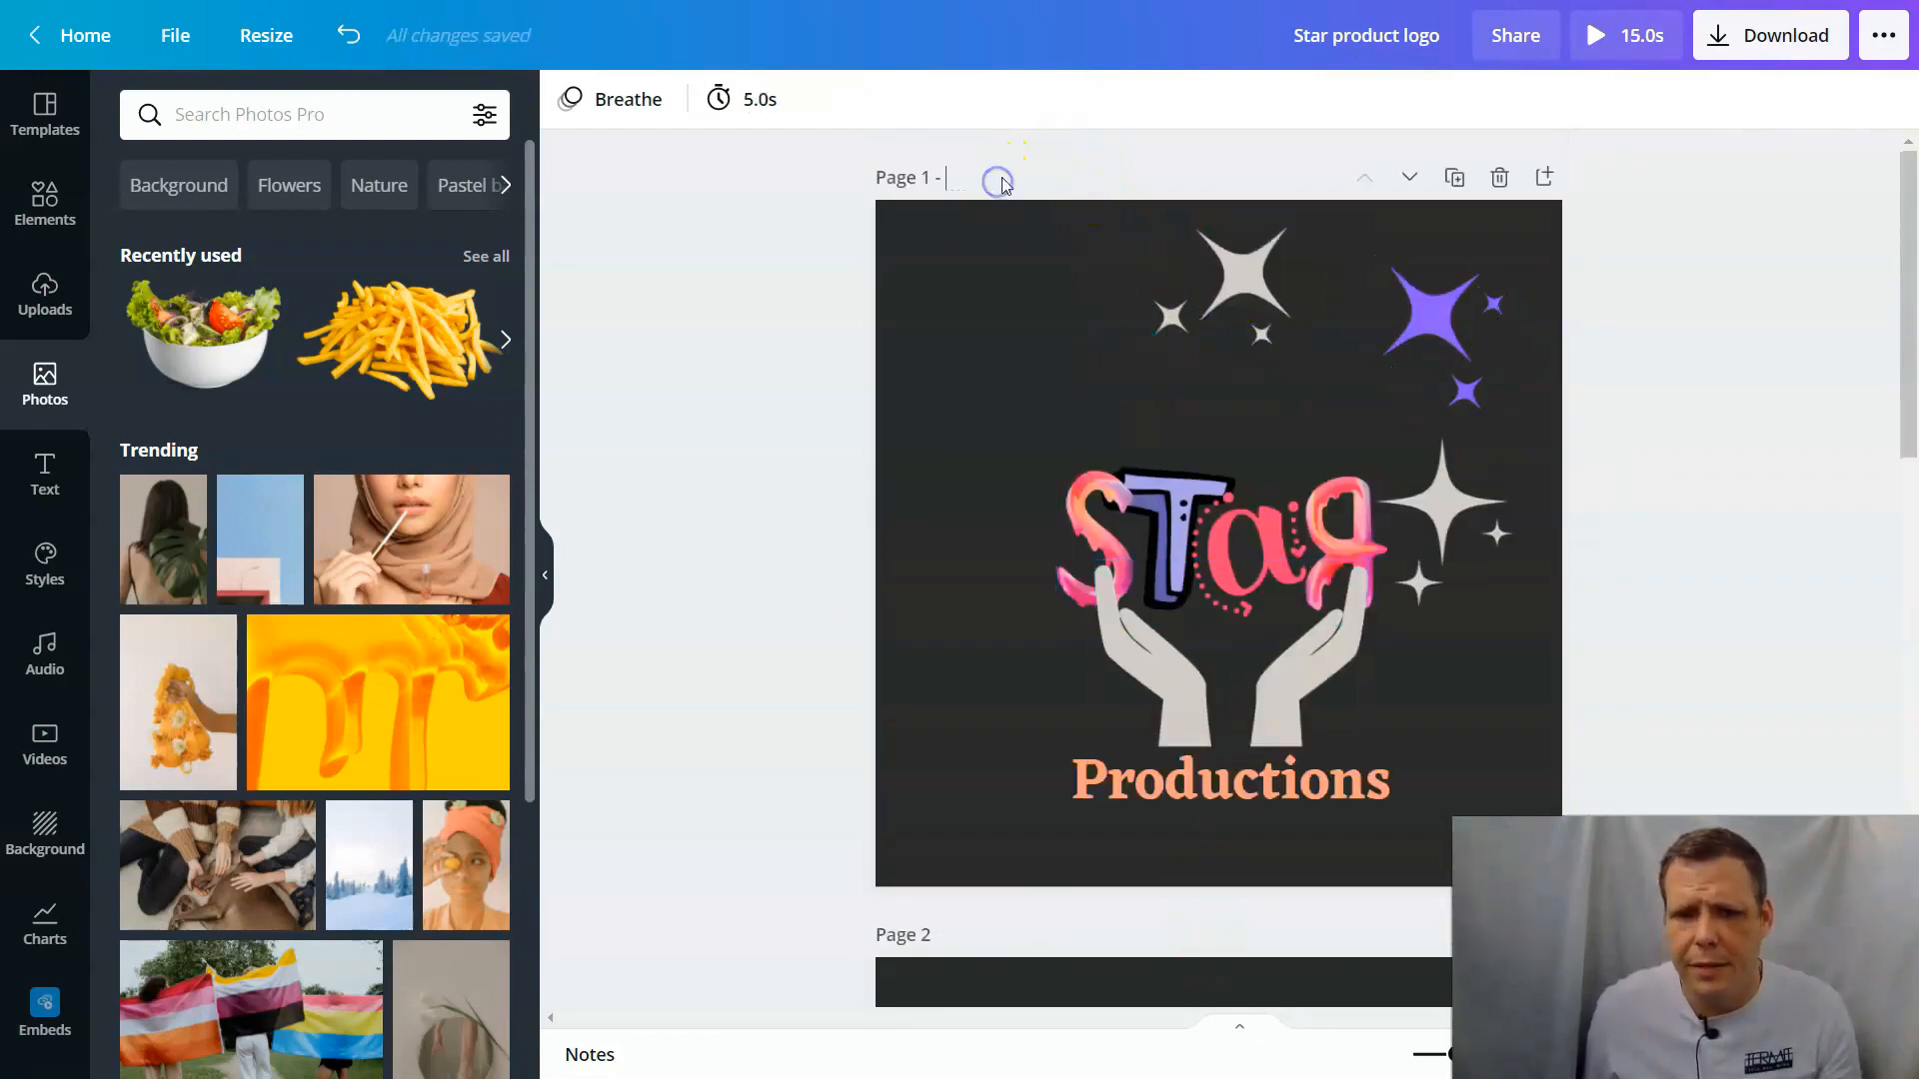
text(fro)
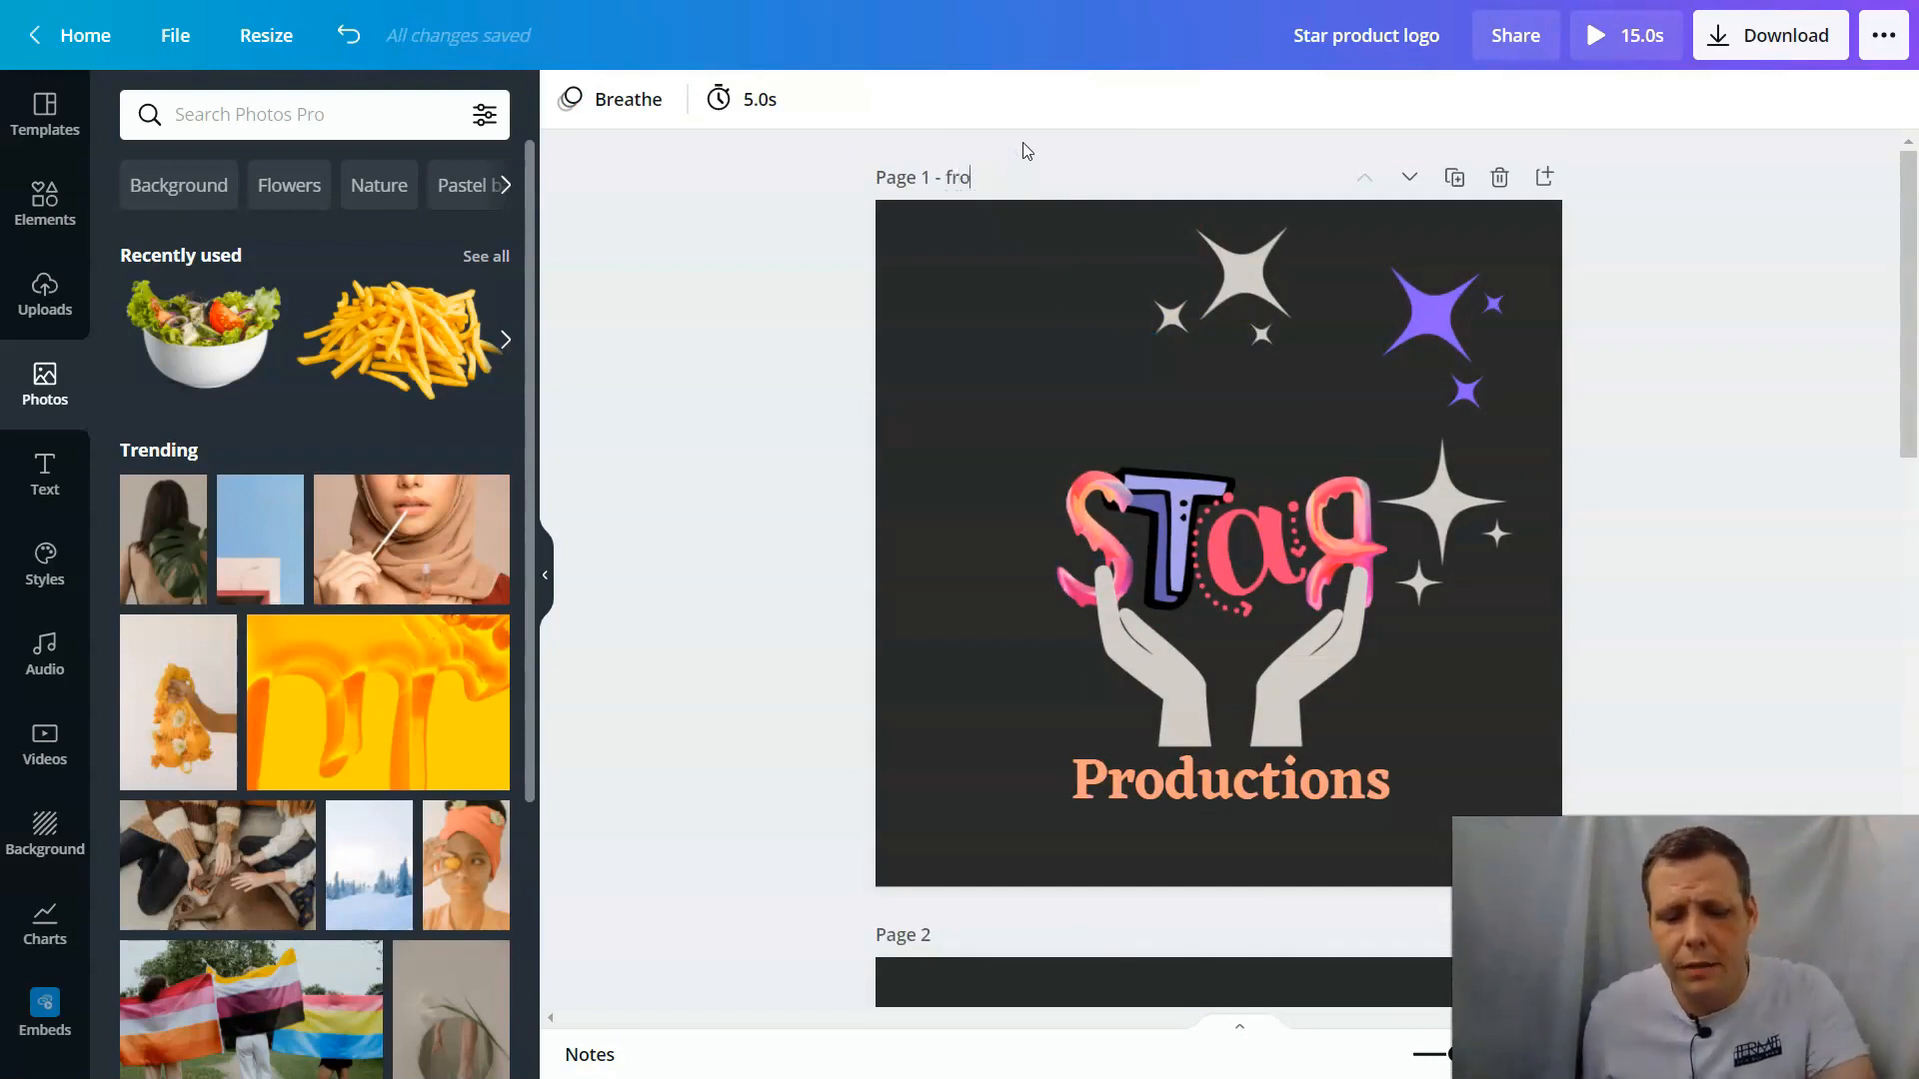
text(nt)
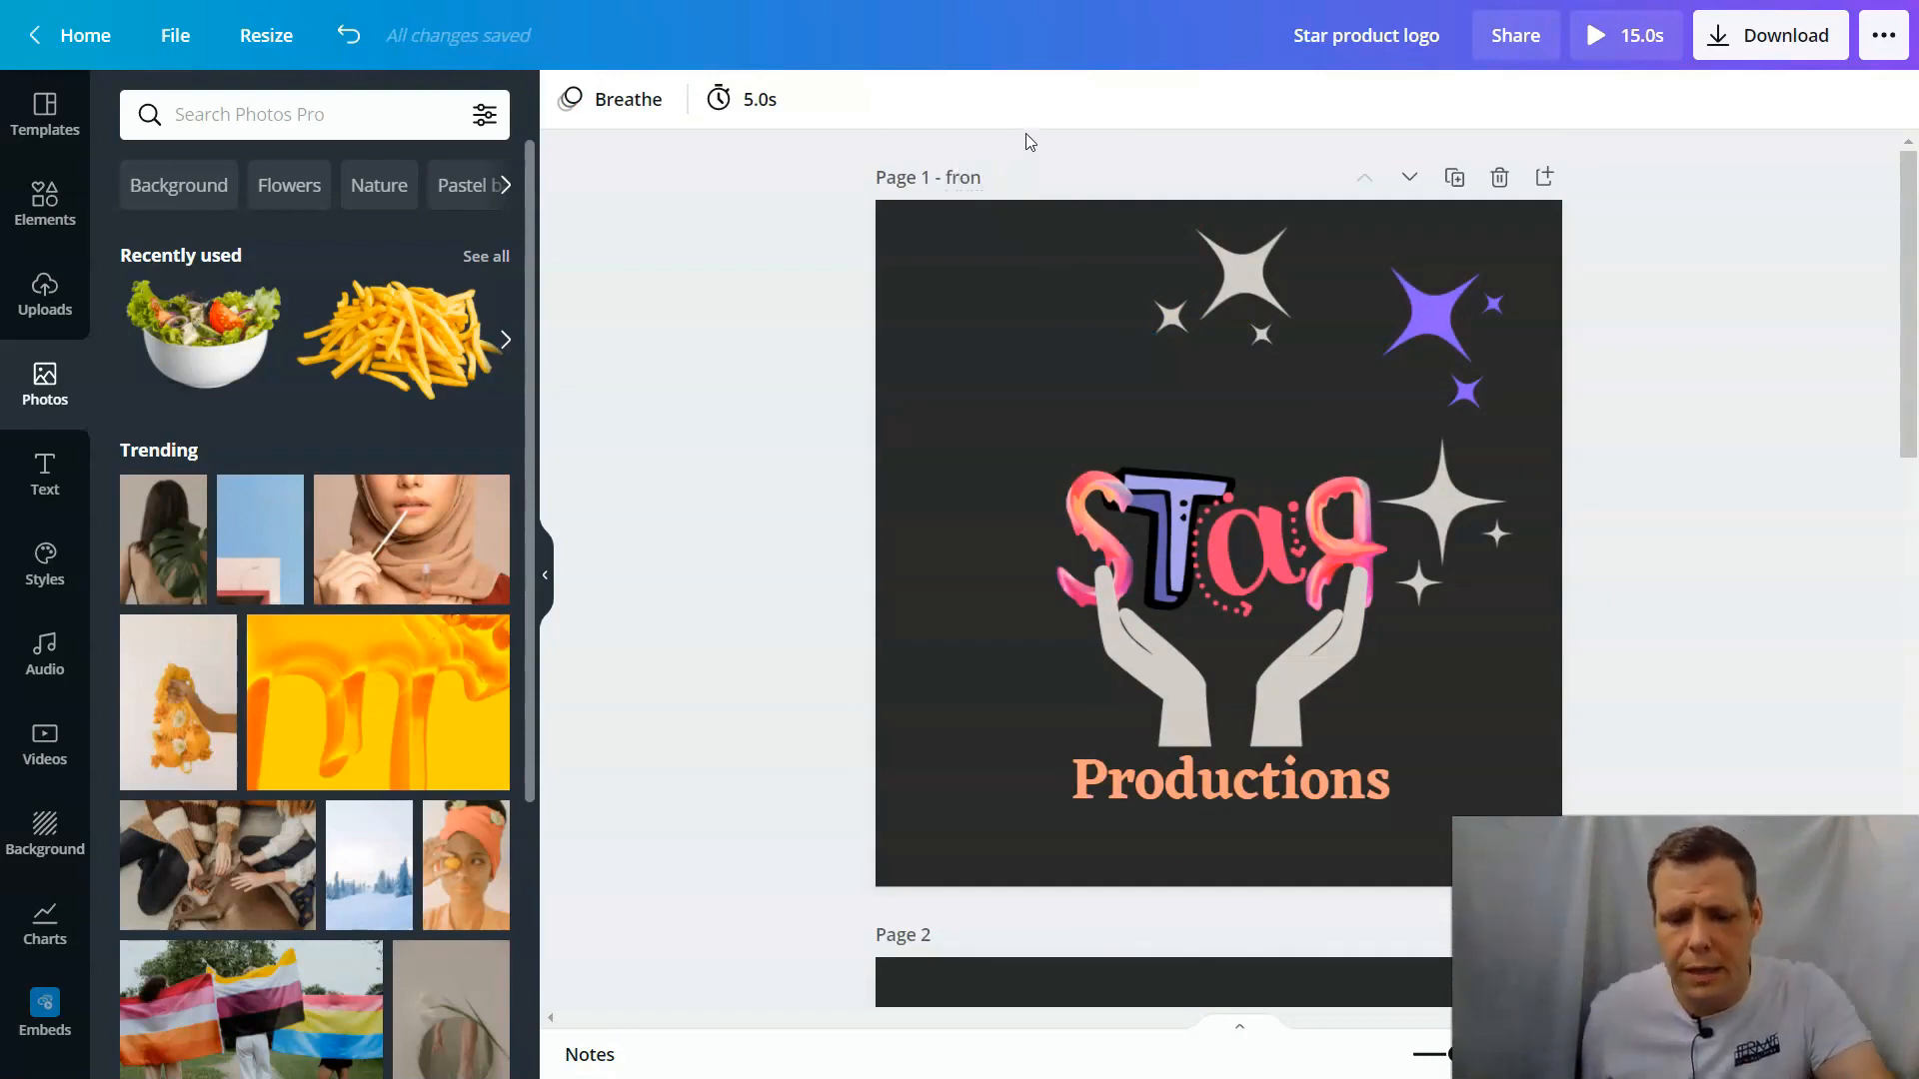
Step: Look over the logo page and the blank page below it, including the controls for managing each page
scroll(1130, 377, down, 3)
scroll(1622, 289, up, 1)
scroll(1312, 737, up, 3)
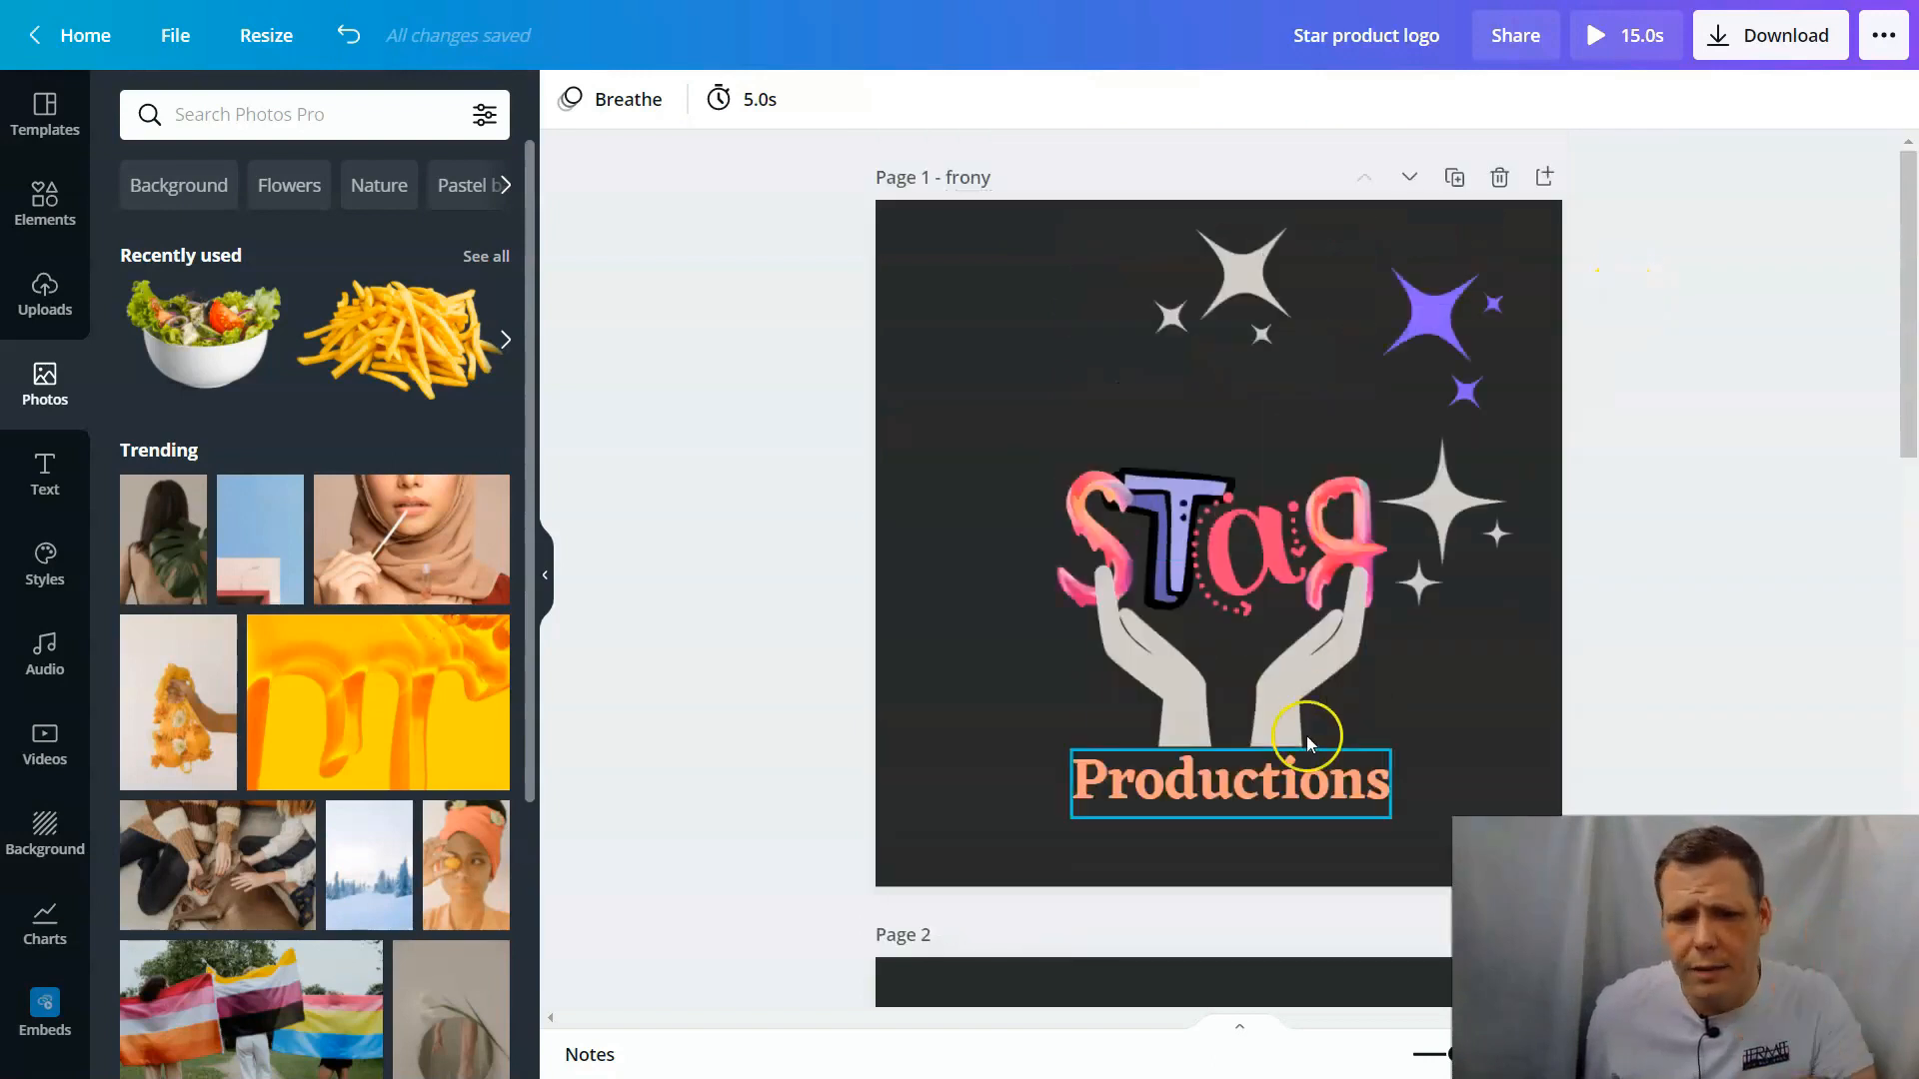
scroll(1402, 484, down, 4)
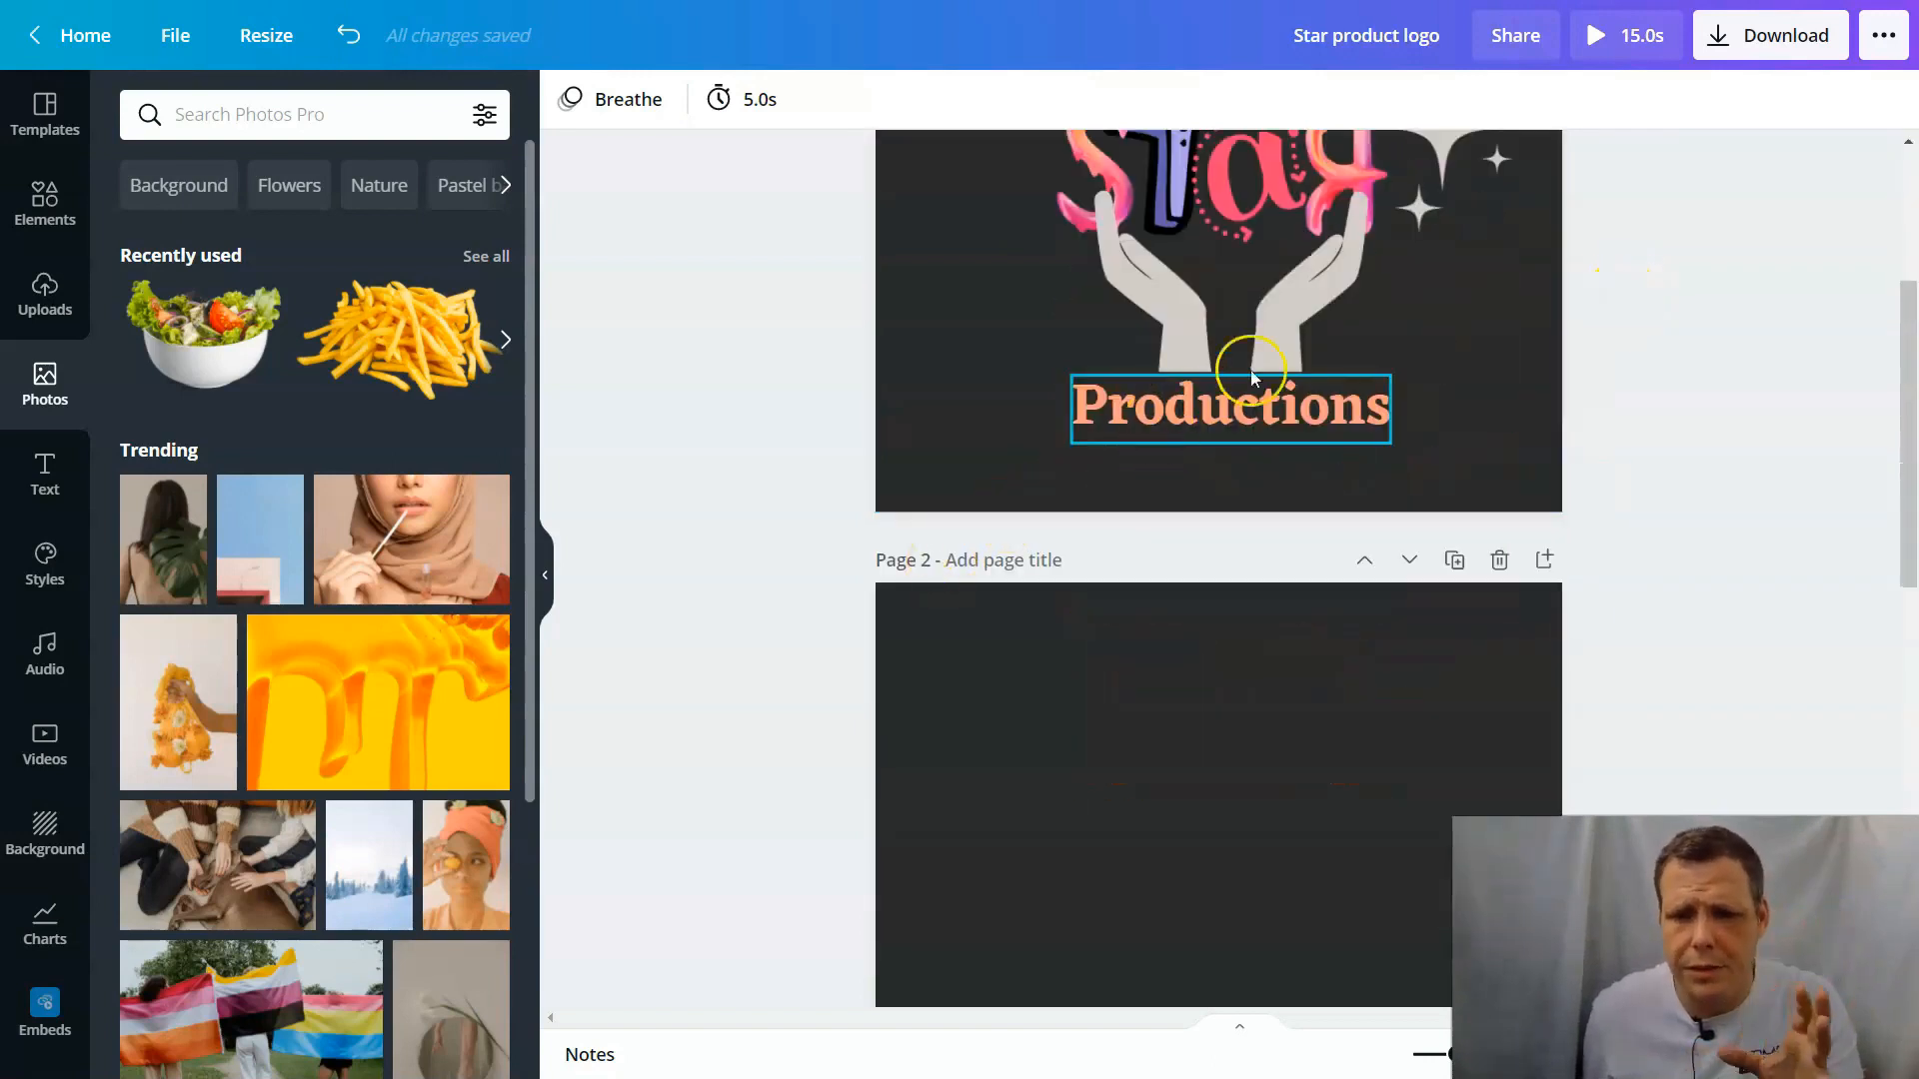
scroll(1395, 310, up, 2)
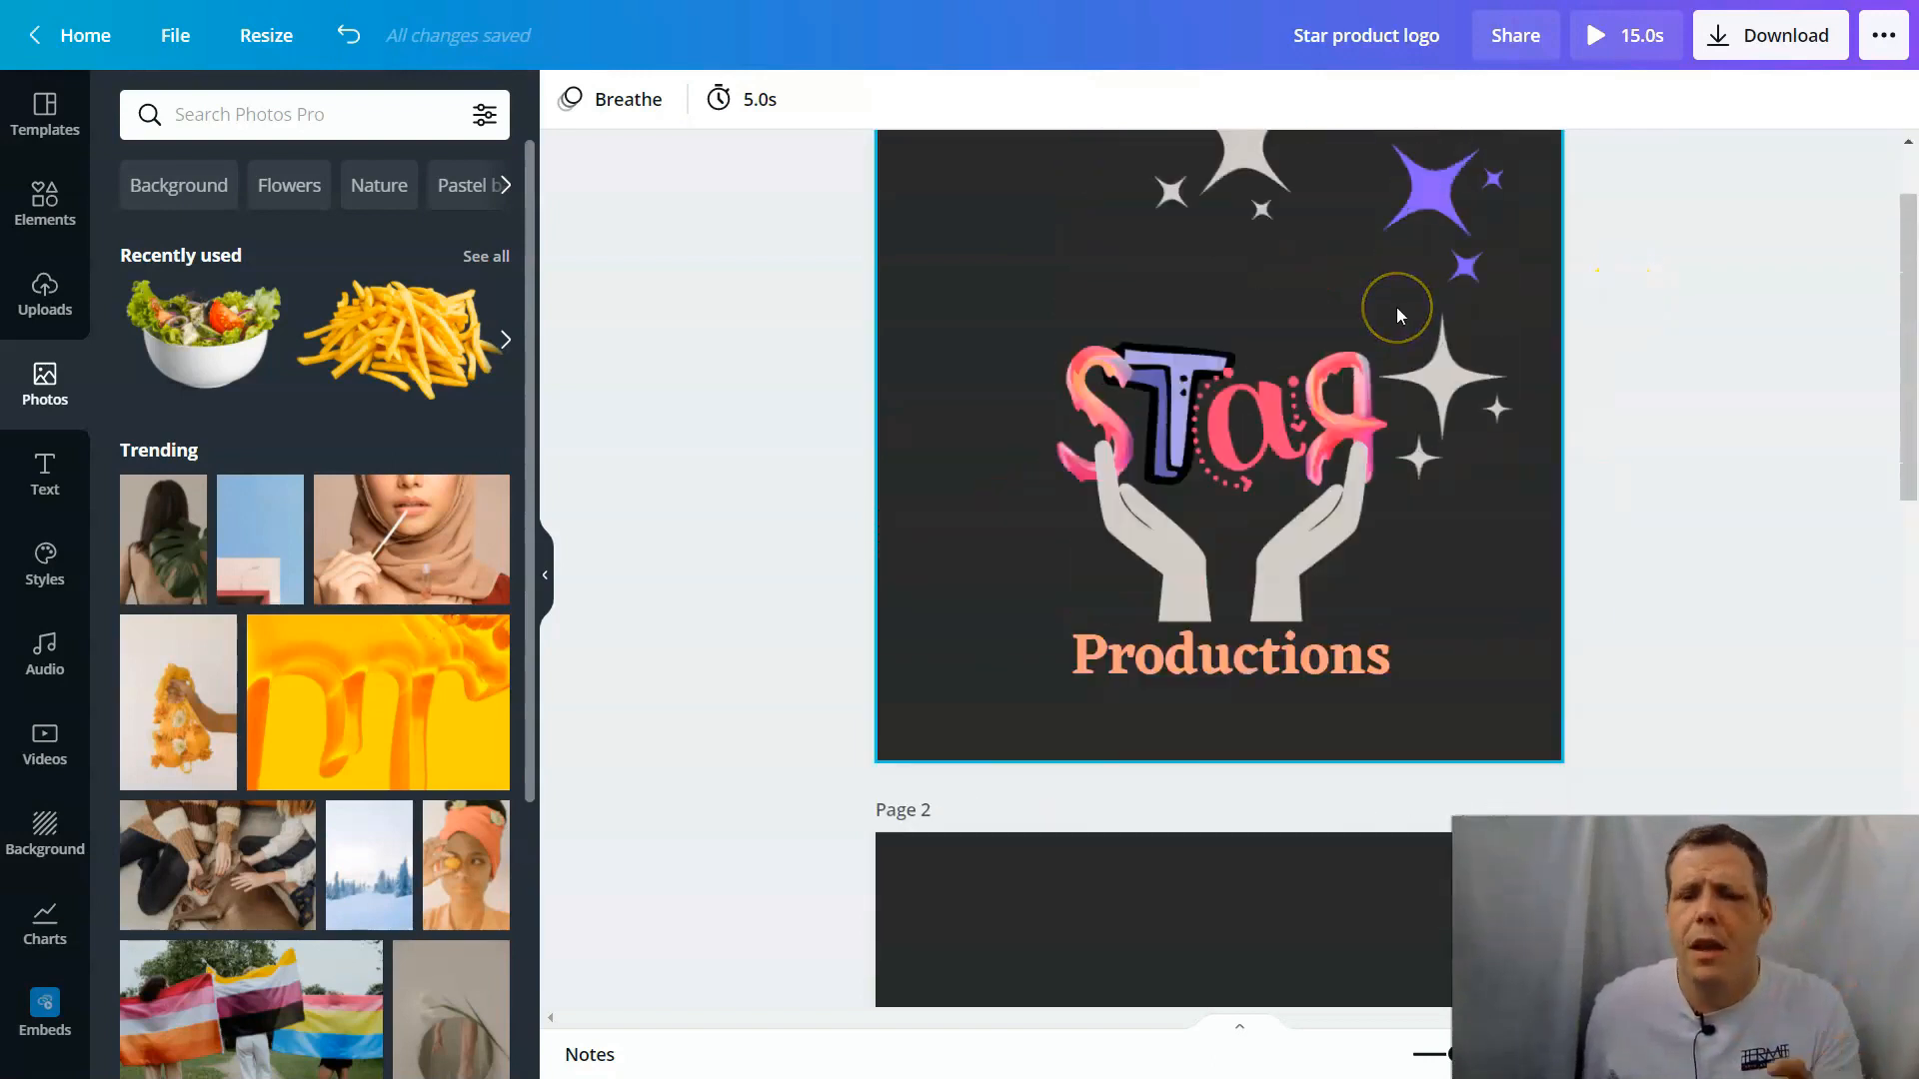
scroll(1396, 308, up, 1)
click(988, 248)
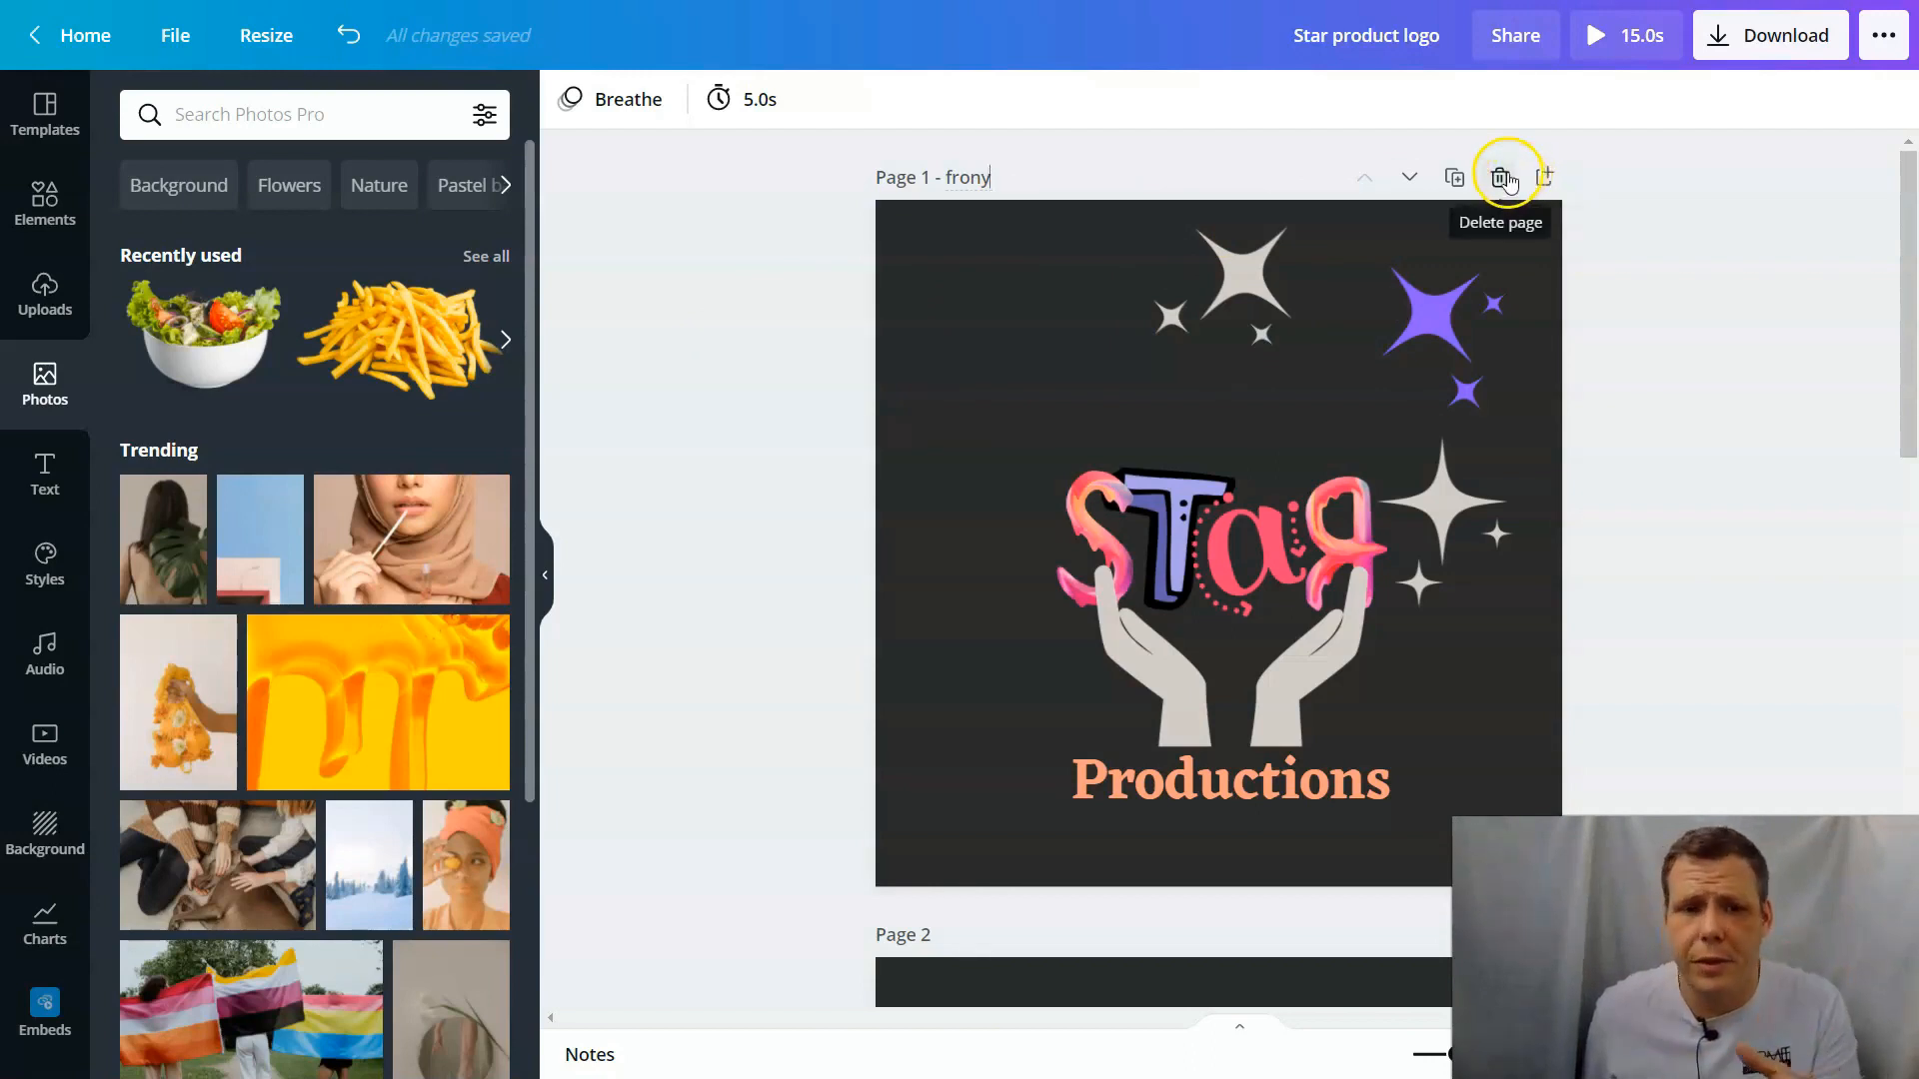
scroll(1243, 499, down, 4)
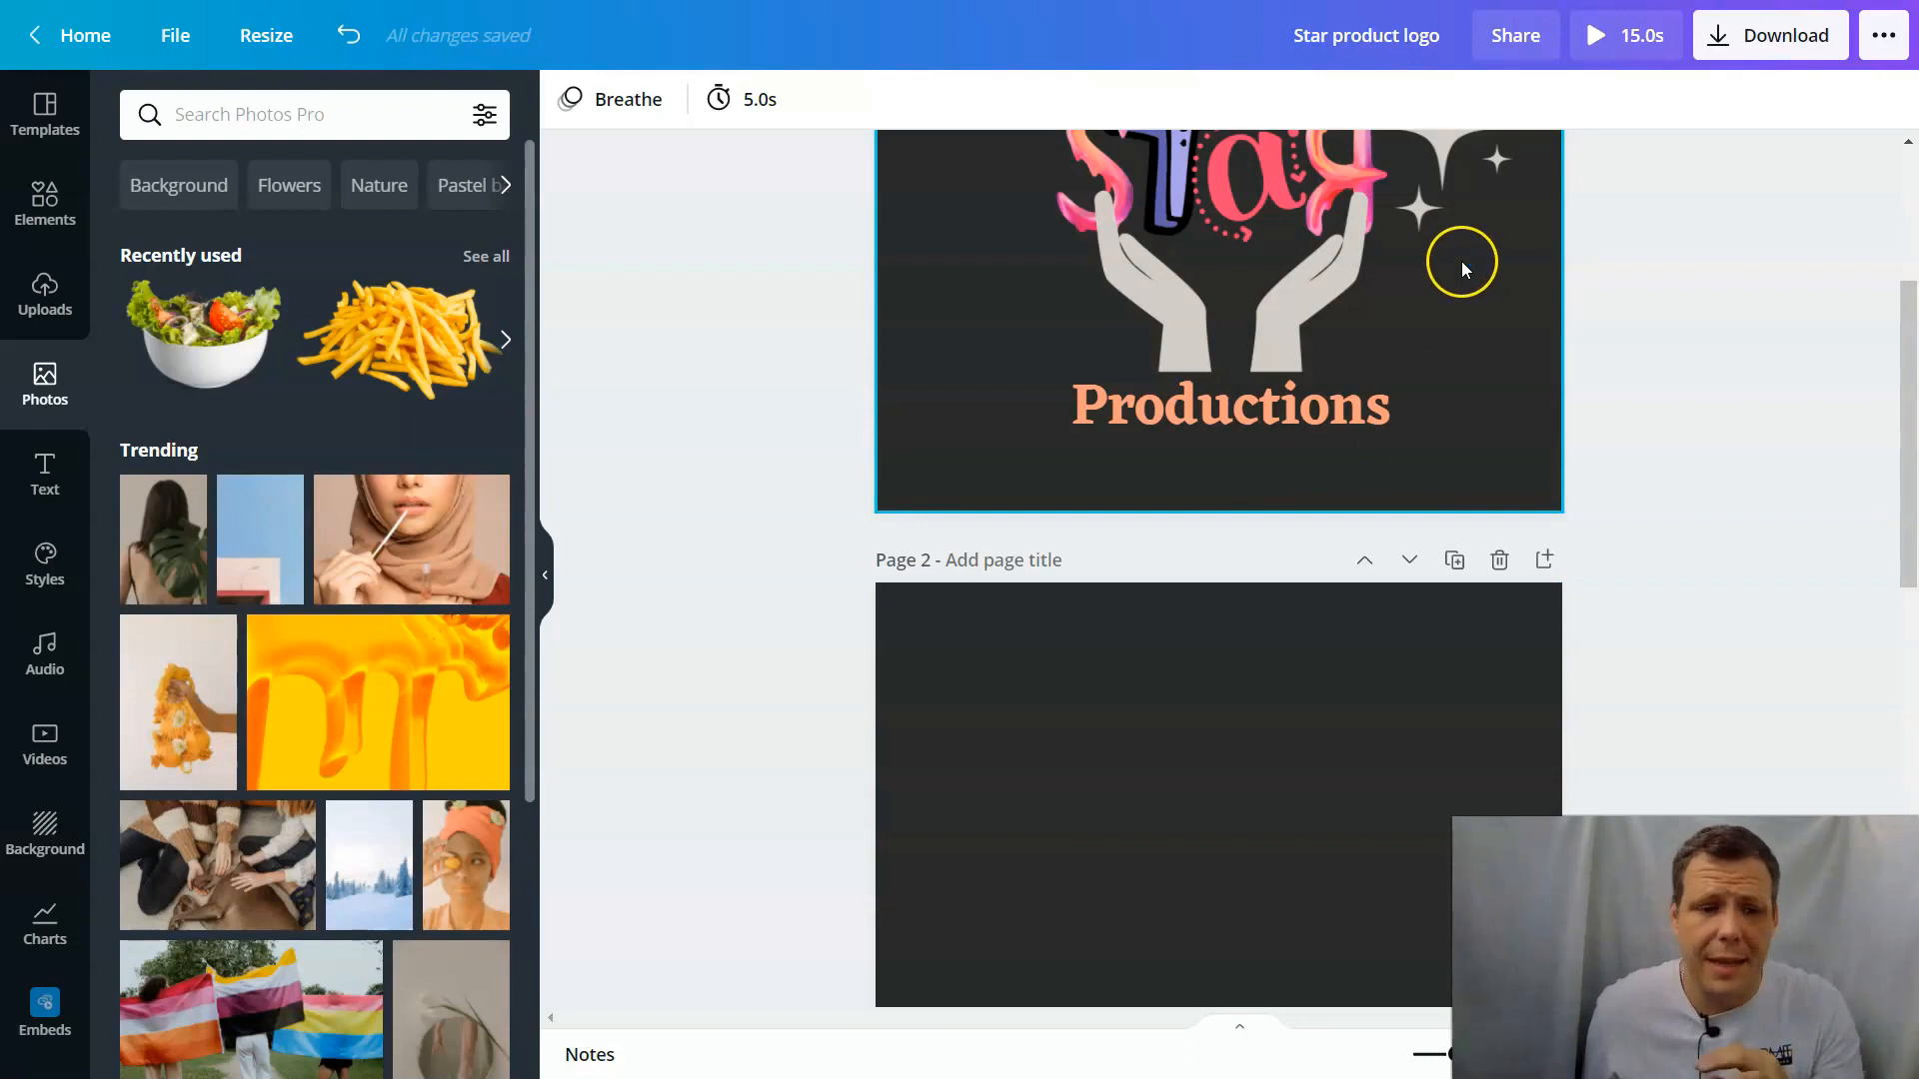
scroll(1304, 350, up, 3)
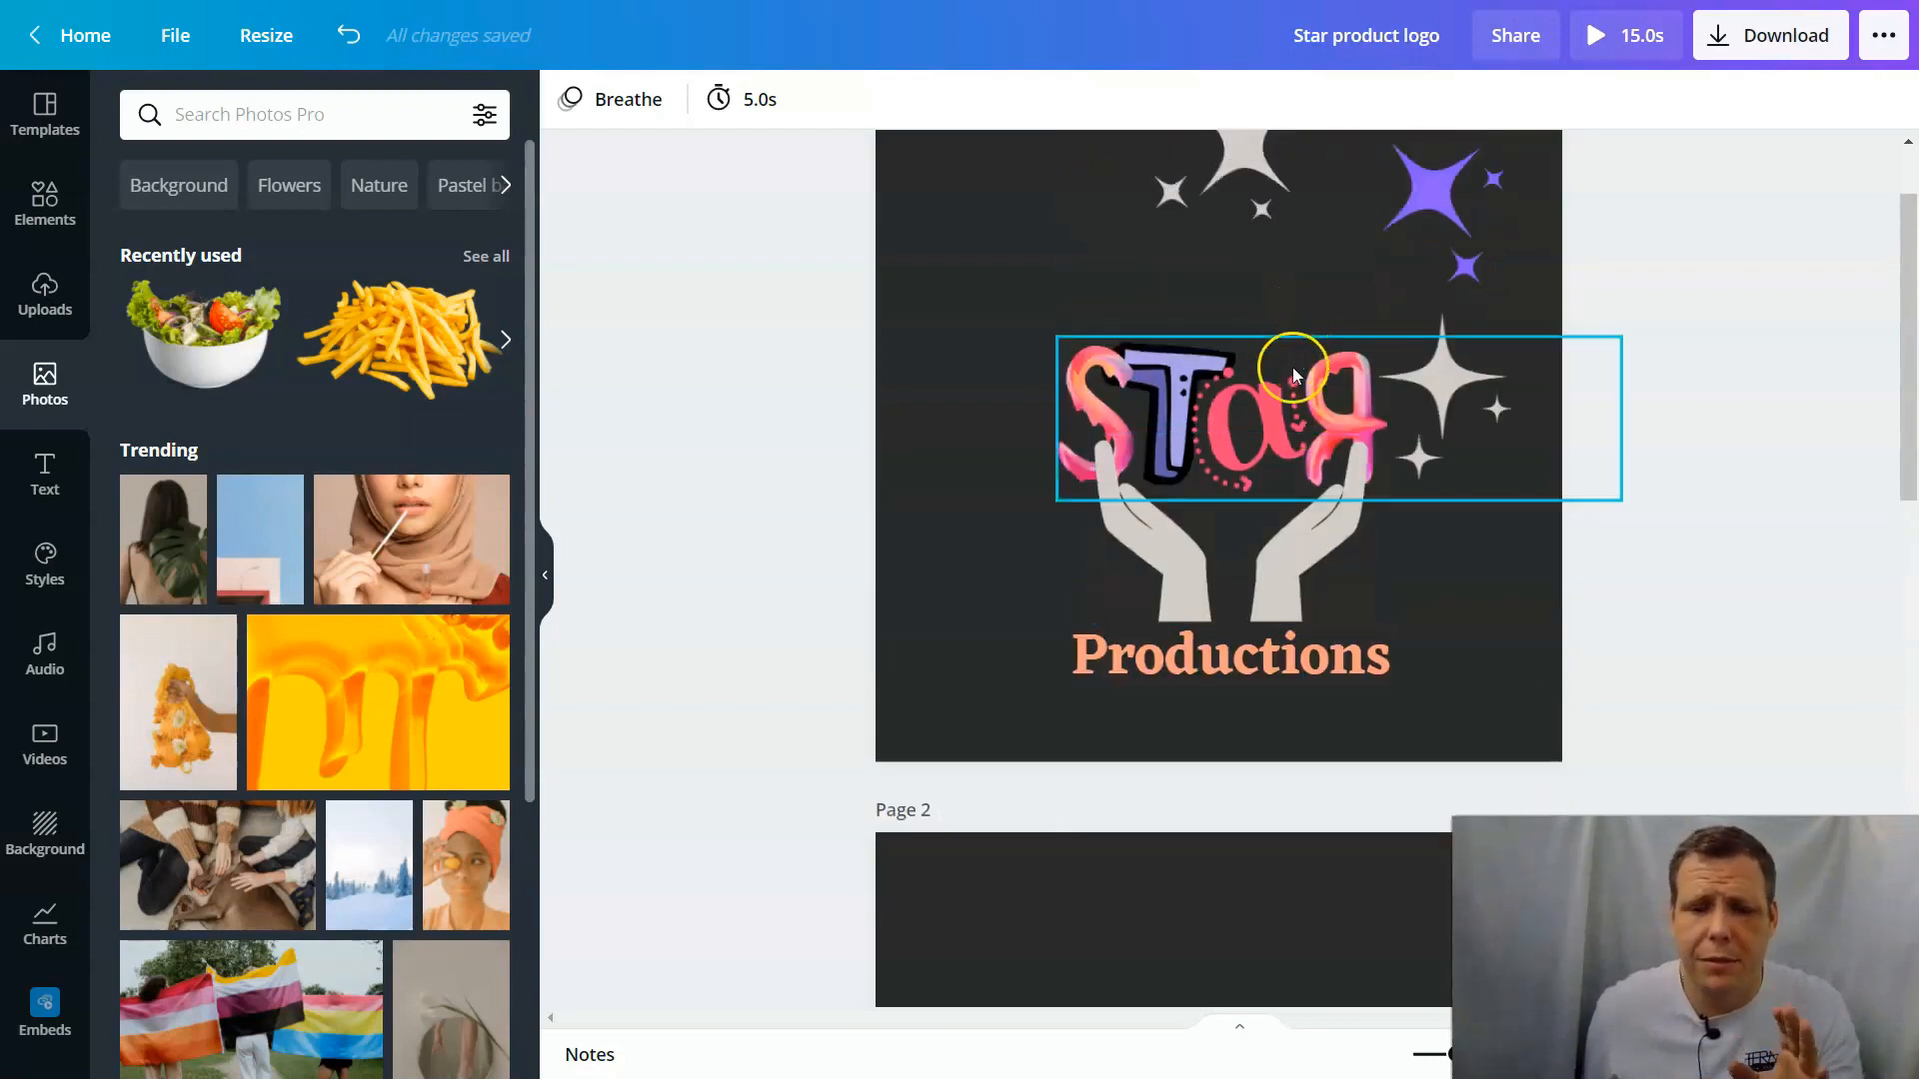